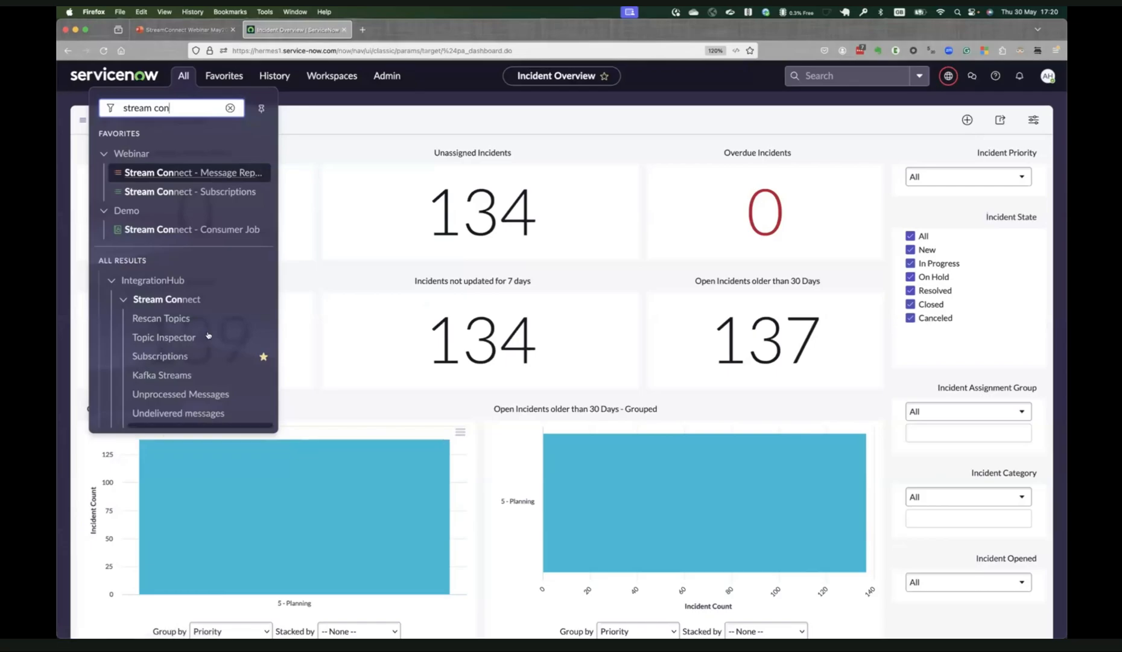
Find the Hermes Messaging Service modules and open the Topics list.
{"action": "left_click", "coordinate": [228, 108]}
{"action": "type", "text": "her"}
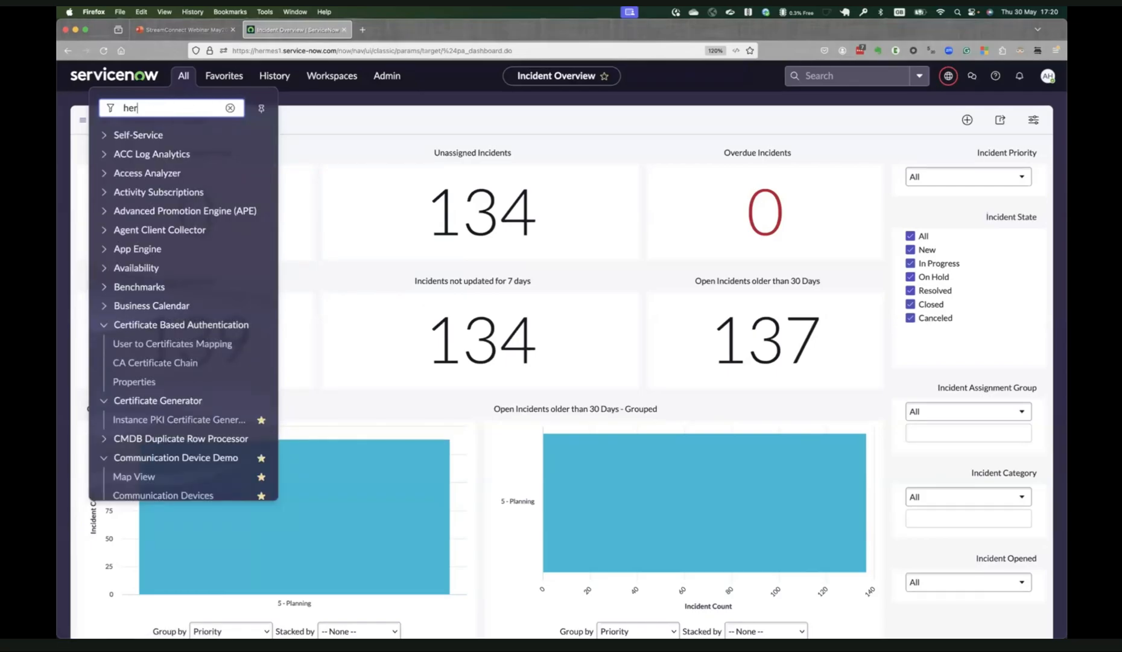
{"action": "type", "text": "mes"}
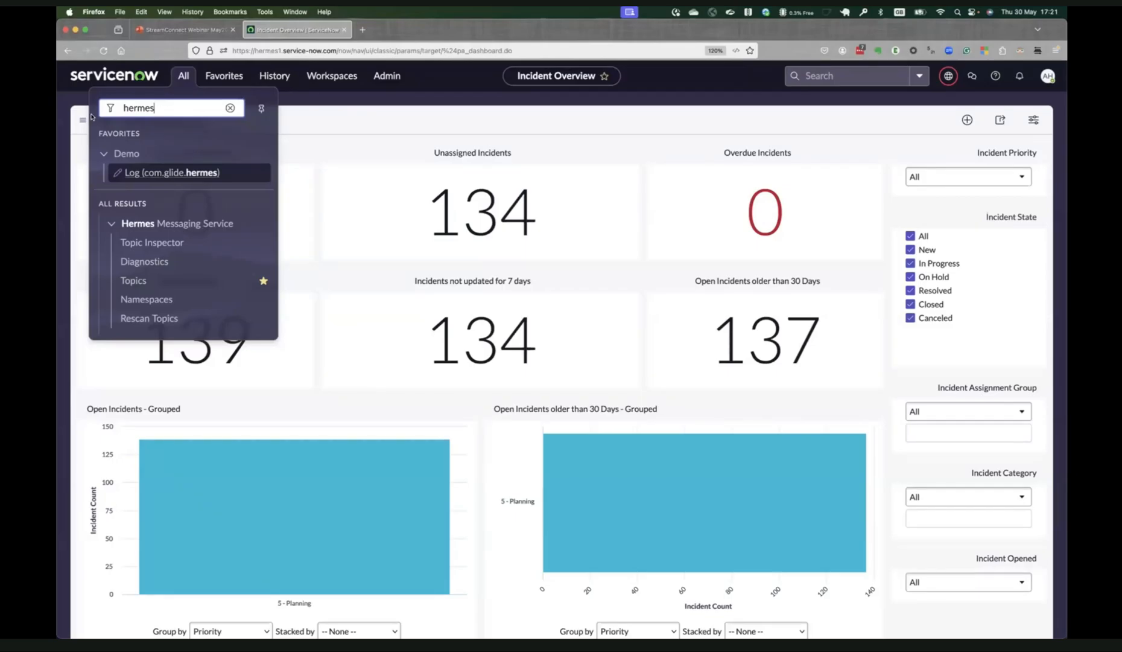
{"action": "left_click", "coordinate": [152, 281]}
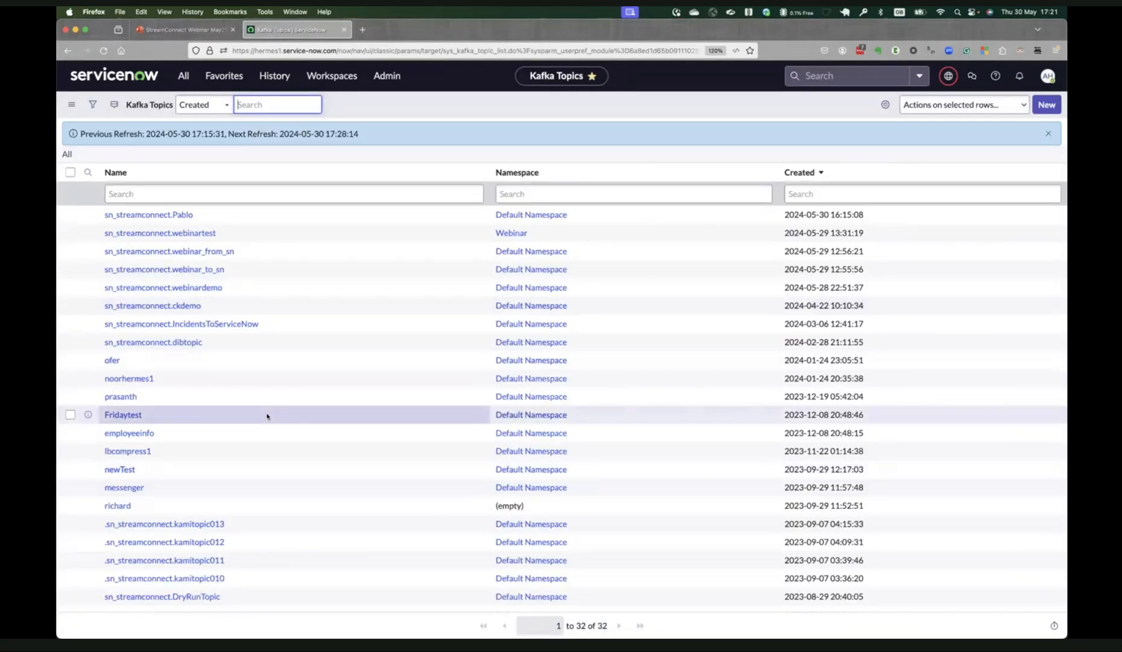
Find the certificate modules and open the Instance PKI Certificate Generator.
{"action": "left_click", "coordinate": [184, 77]}
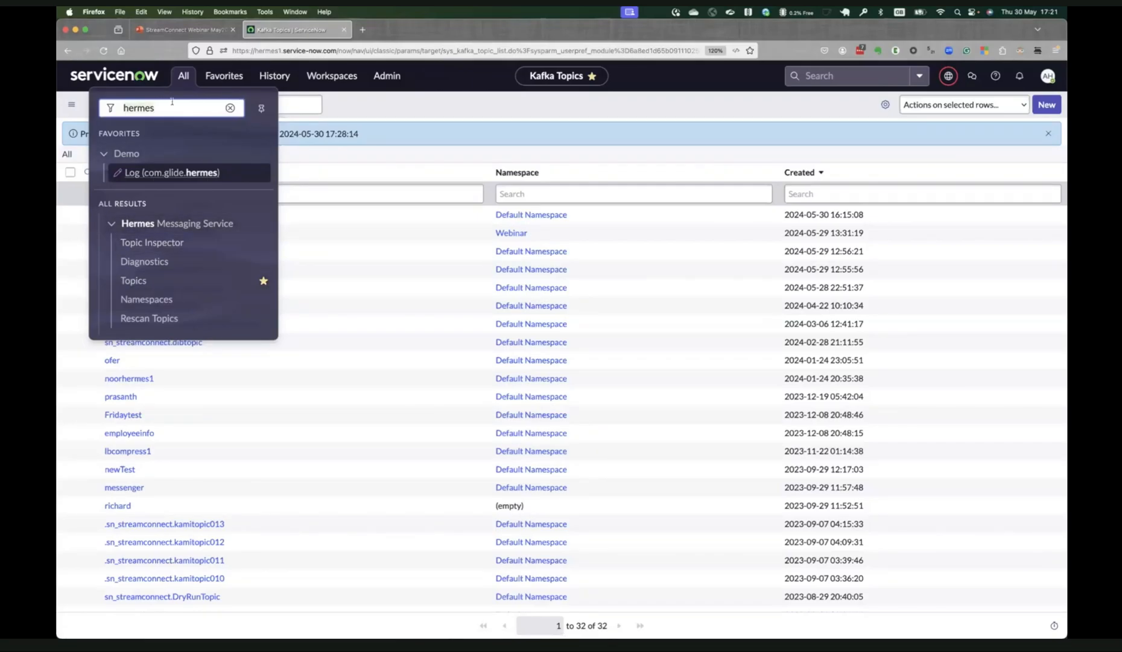
{"action": "key", "text": "super+a"}
{"action": "type", "text": "certifac"}
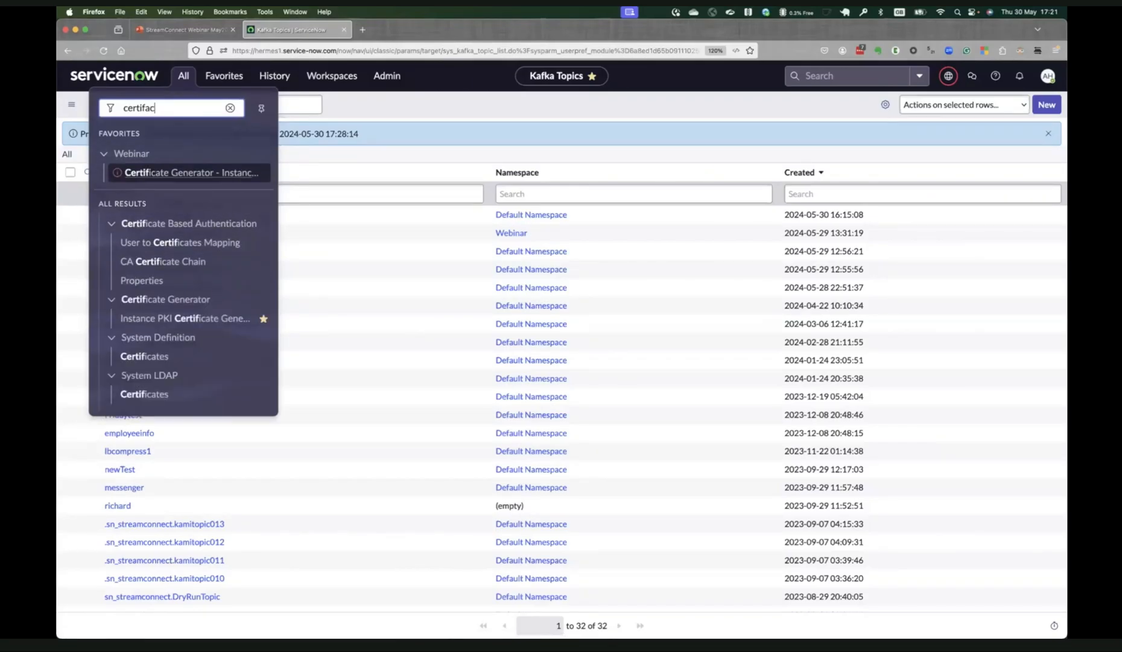
{"action": "key", "text": "super+a"}
{"action": "type", "text": "cer"}
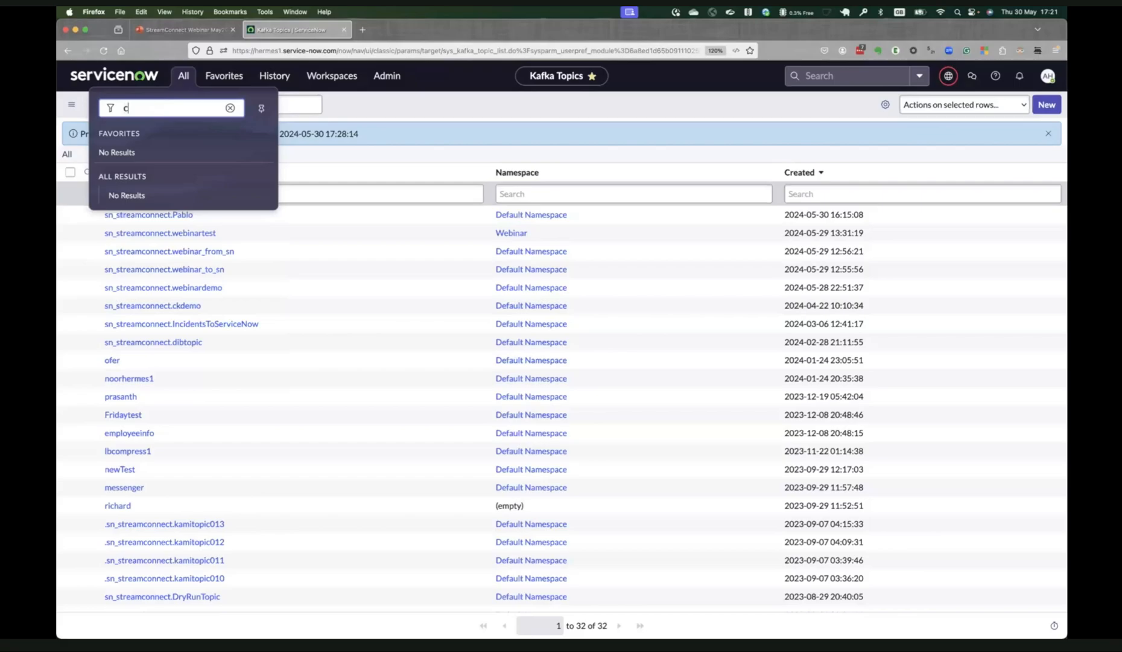
{"action": "type", "text": "tificat"}
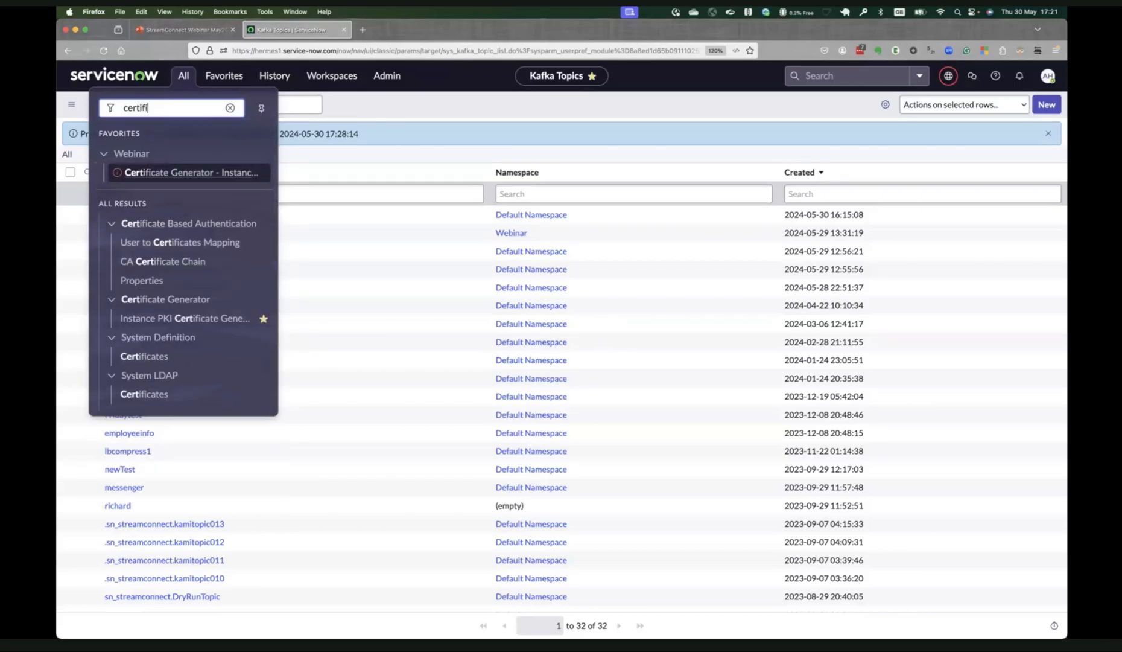
{"action": "left_click", "coordinate": [145, 320]}
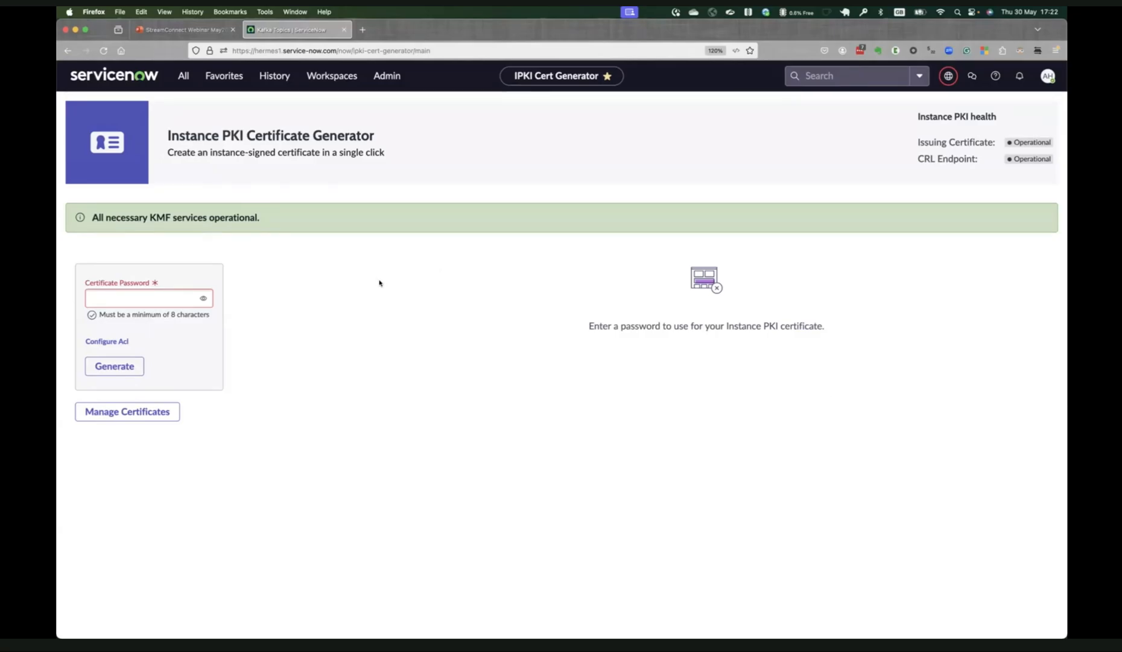
{"action": "left_click", "coordinate": [183, 75]}
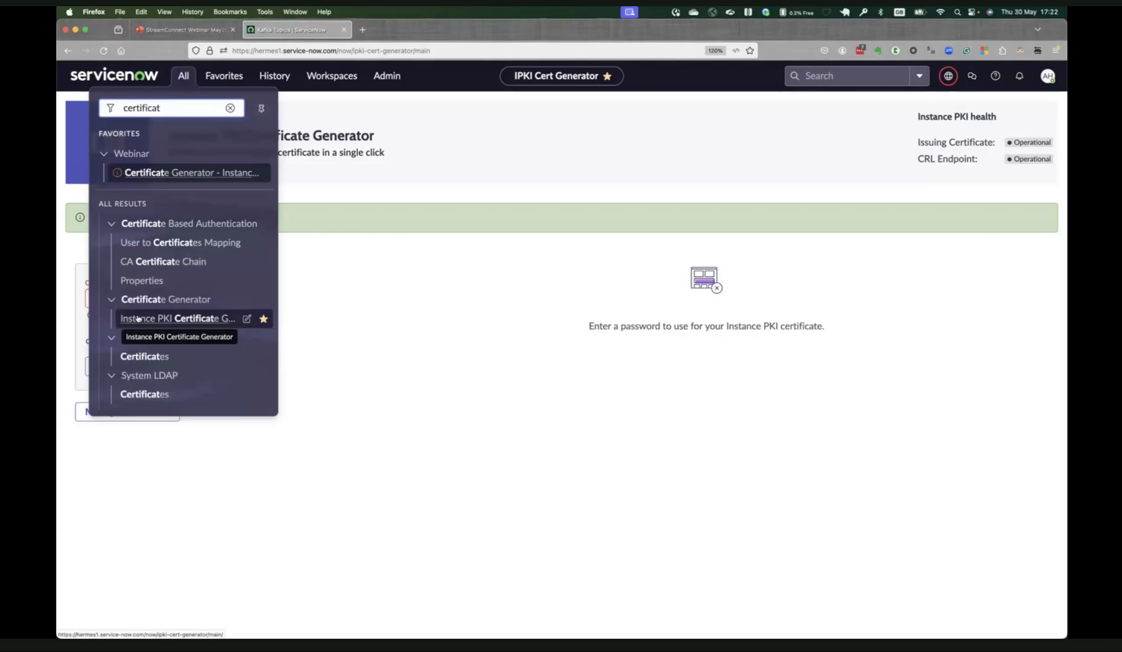
{"action": "left_click", "coordinate": [423, 317]}
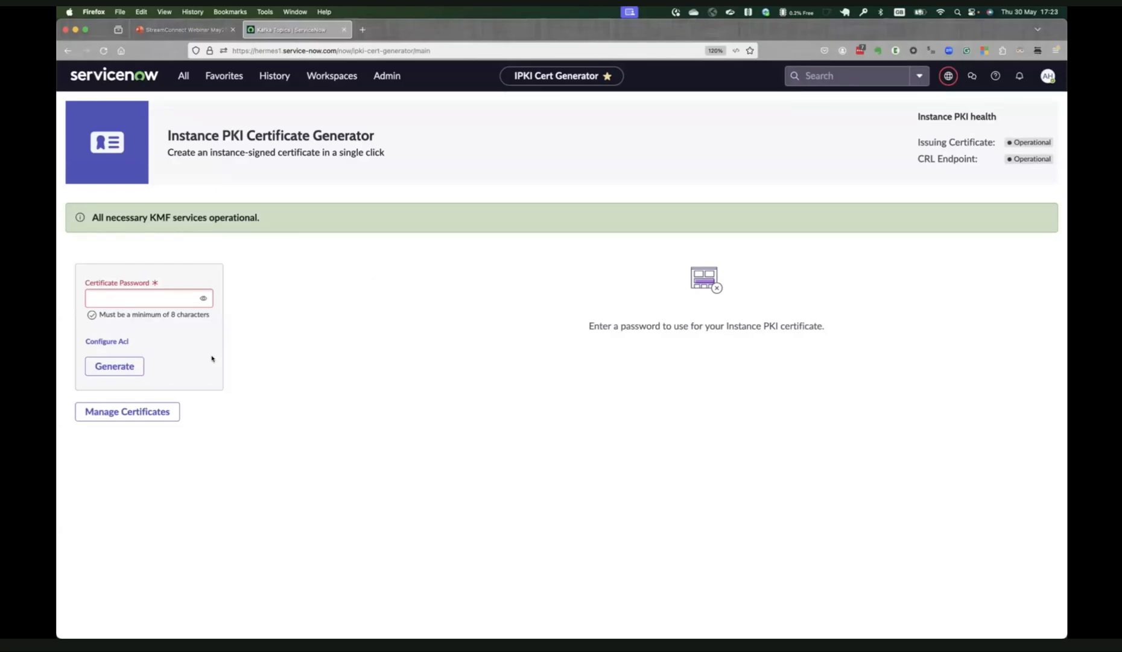
Enter the certificate password for the new instance-signed certificate and reveal it in readable form.
{"action": "left_click", "coordinate": [97, 296]}
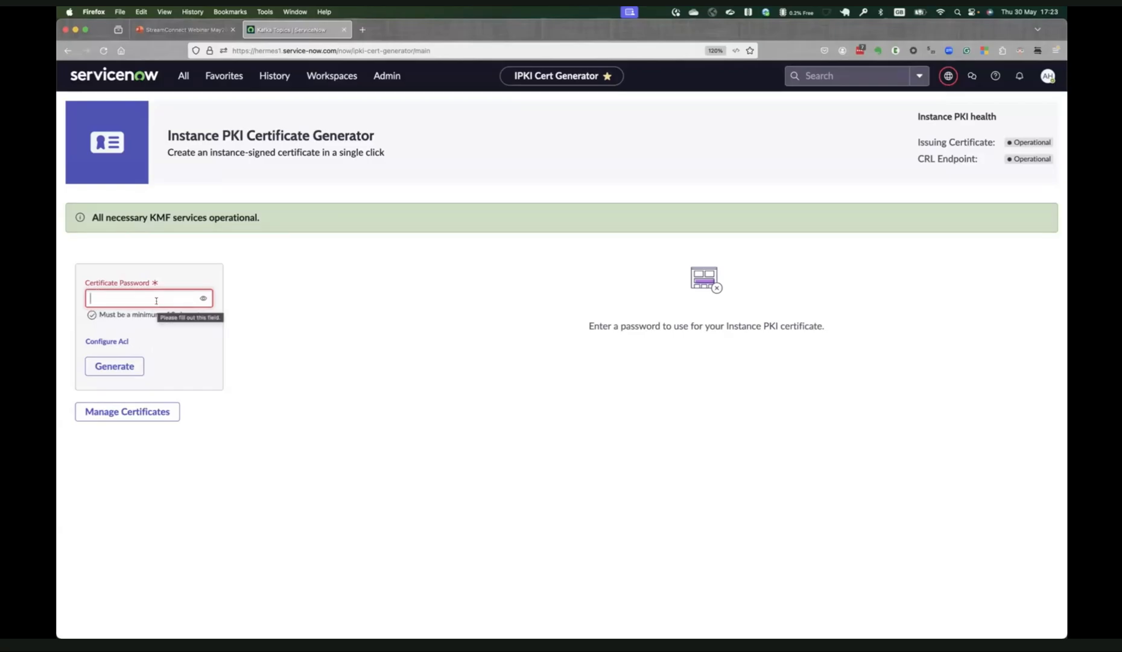
{"action": "type", "text": "*****************"}
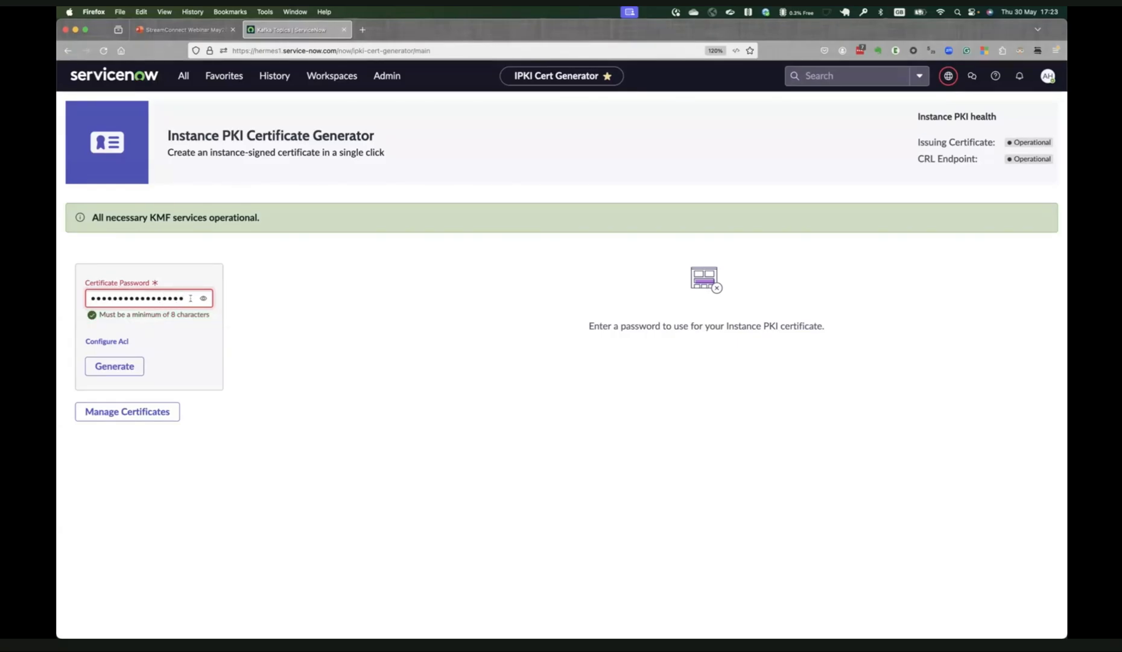
{"action": "left_click", "coordinate": [203, 298]}
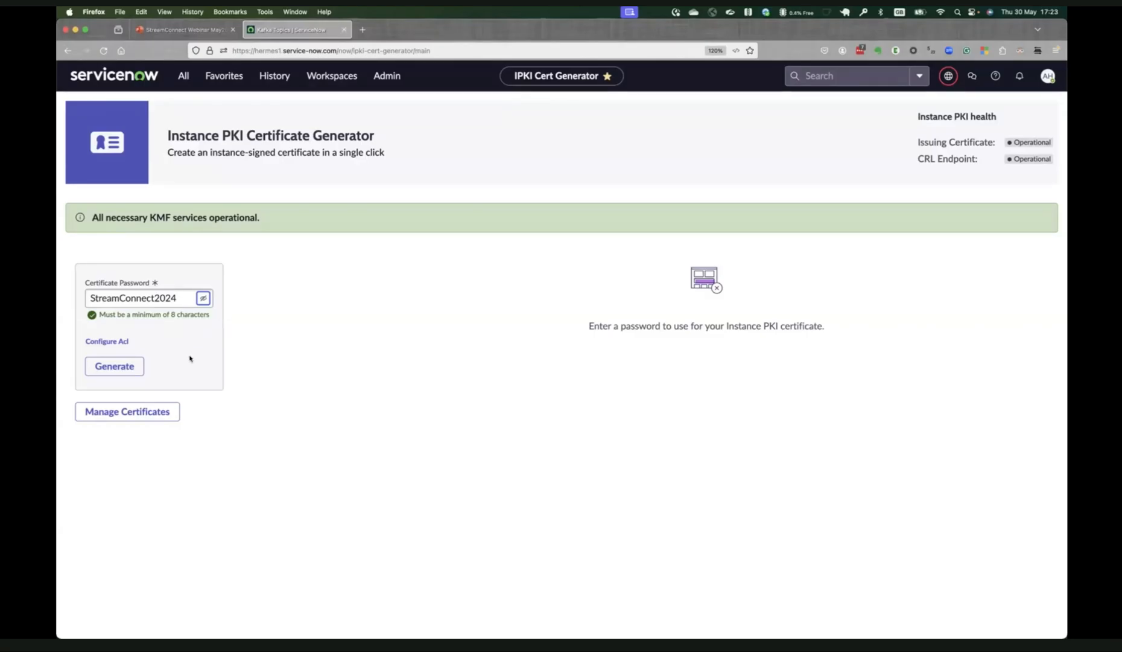
{"action": "double_click", "coordinate": [150, 297]}
Configure the certificate's topic ACLs by adding the defined topic sn_streamconnect.webinartest with Read/Write permission.
{"action": "left_click", "coordinate": [112, 344]}
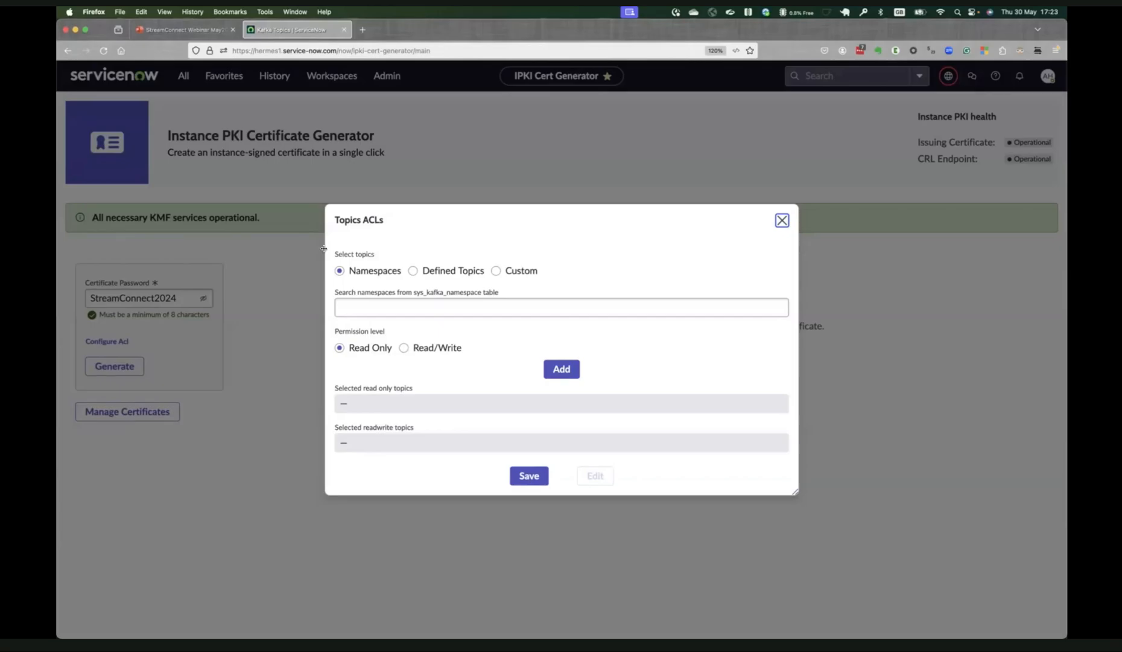
{"action": "left_click", "coordinate": [414, 271]}
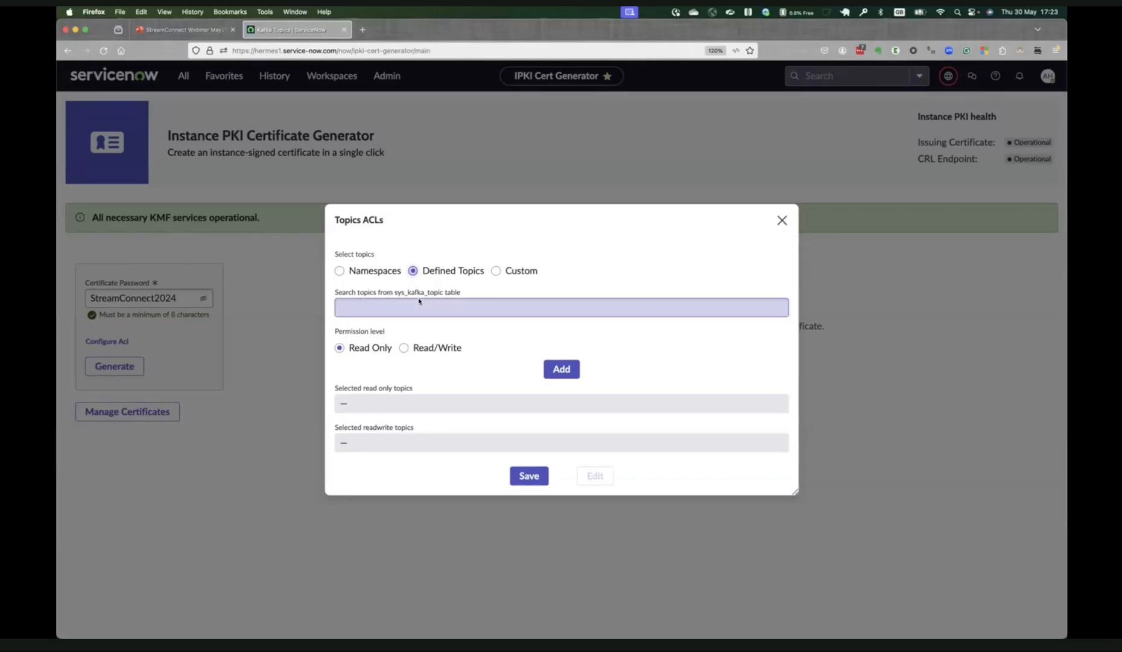
{"action": "left_click", "coordinate": [467, 301]}
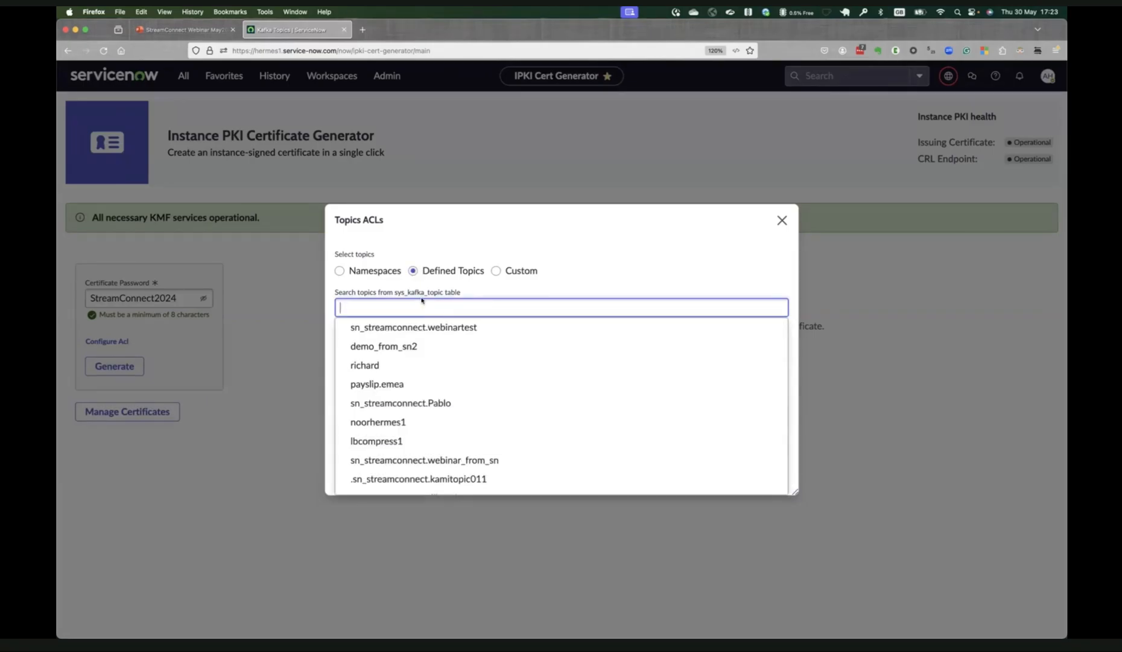
{"action": "left_click", "coordinate": [445, 331]}
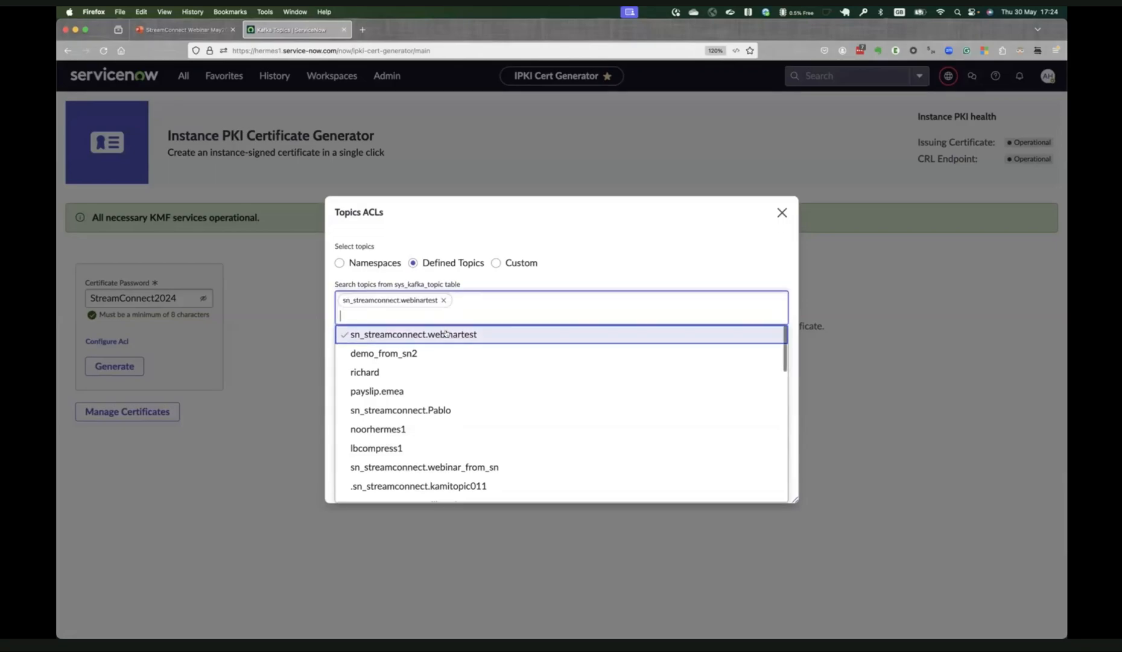
{"action": "left_click", "coordinate": [582, 268]}
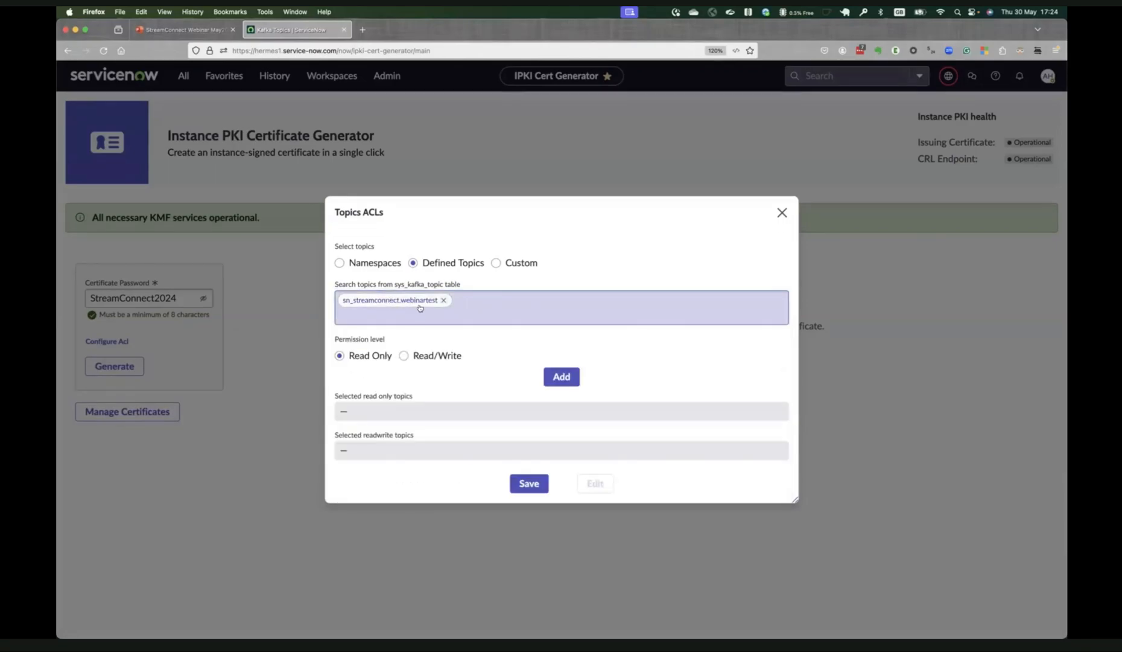
{"action": "left_click", "coordinate": [403, 355]}
{"action": "left_click", "coordinate": [558, 377]}
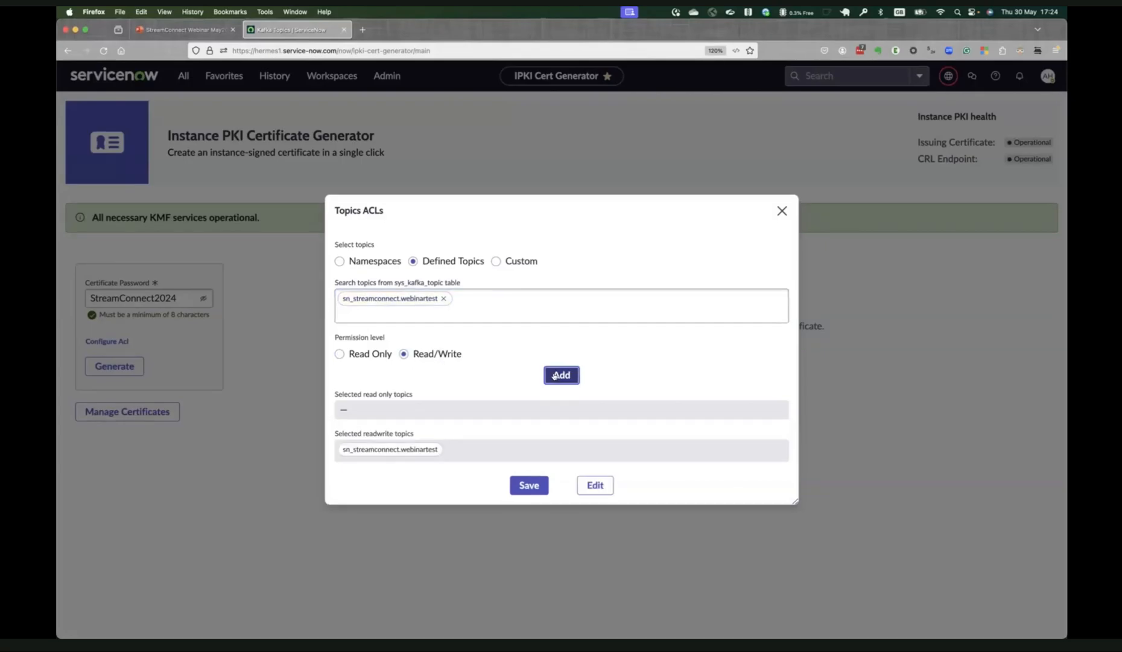
Replace the selected topic with sn_streamconnect.webinar_from_sn and add it with Read Only permission.
{"action": "left_click", "coordinate": [443, 299]}
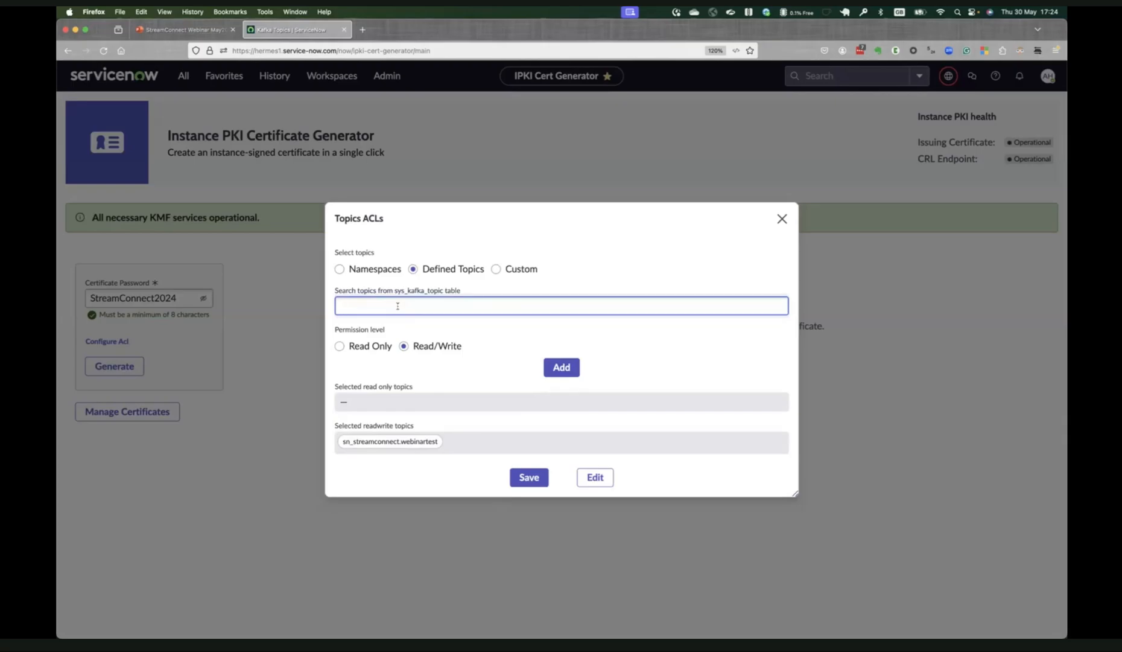
{"action": "type", "text": "*web"}
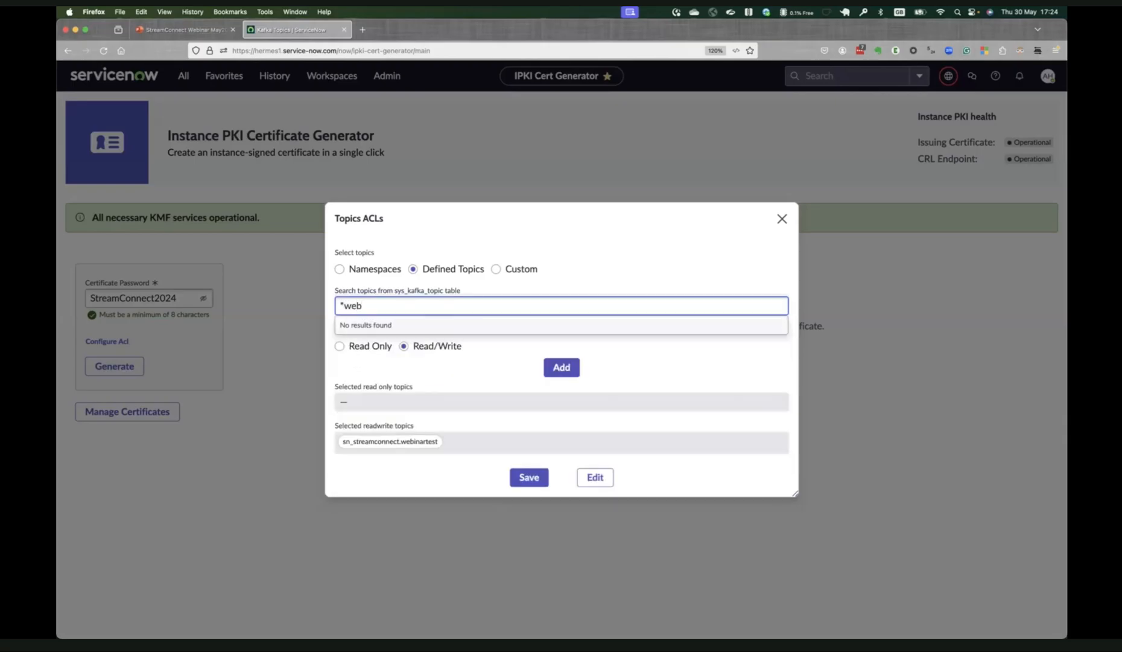
{"action": "key", "text": "BackSpace"}
{"action": "key", "text": "BackSpace"}
{"action": "key", "text": "BackSpace"}
{"action": "key", "text": "BackSpace"}
{"action": "type", "text": "web"}
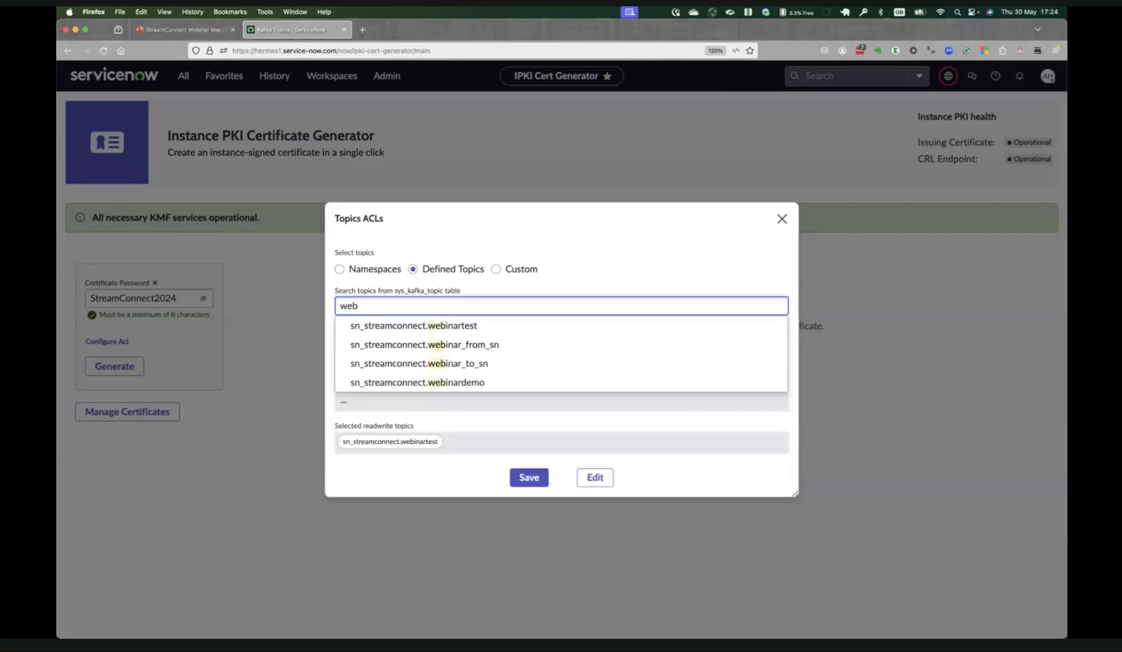
{"action": "left_click", "coordinate": [522, 345]}
{"action": "left_click", "coordinate": [643, 270]}
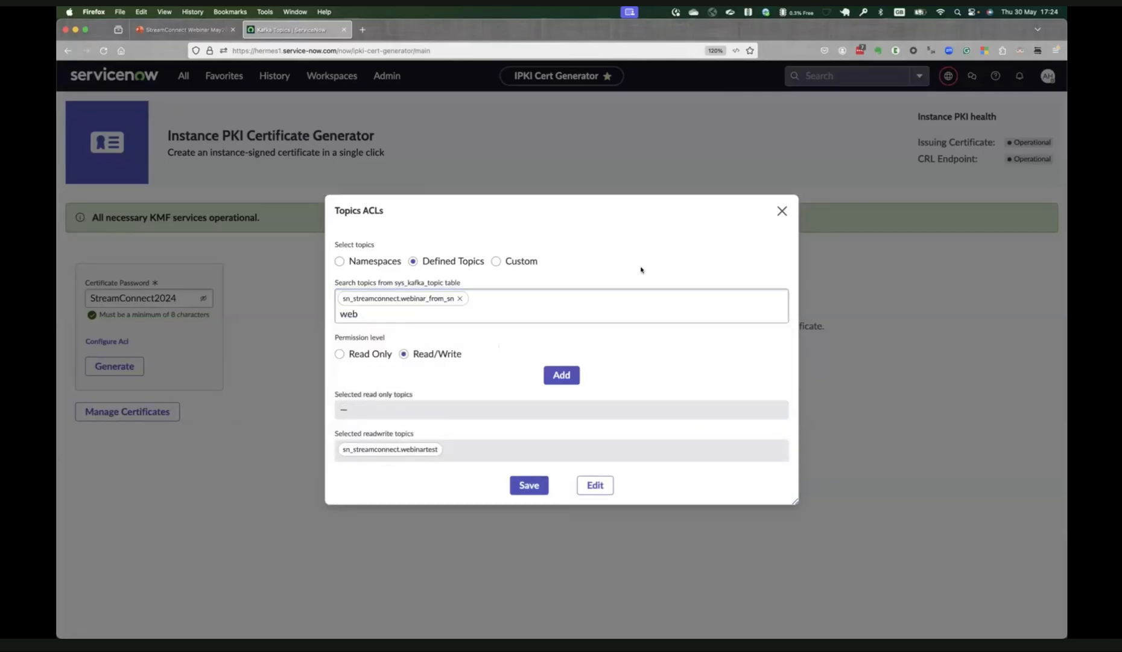
{"action": "left_click", "coordinate": [377, 313]}
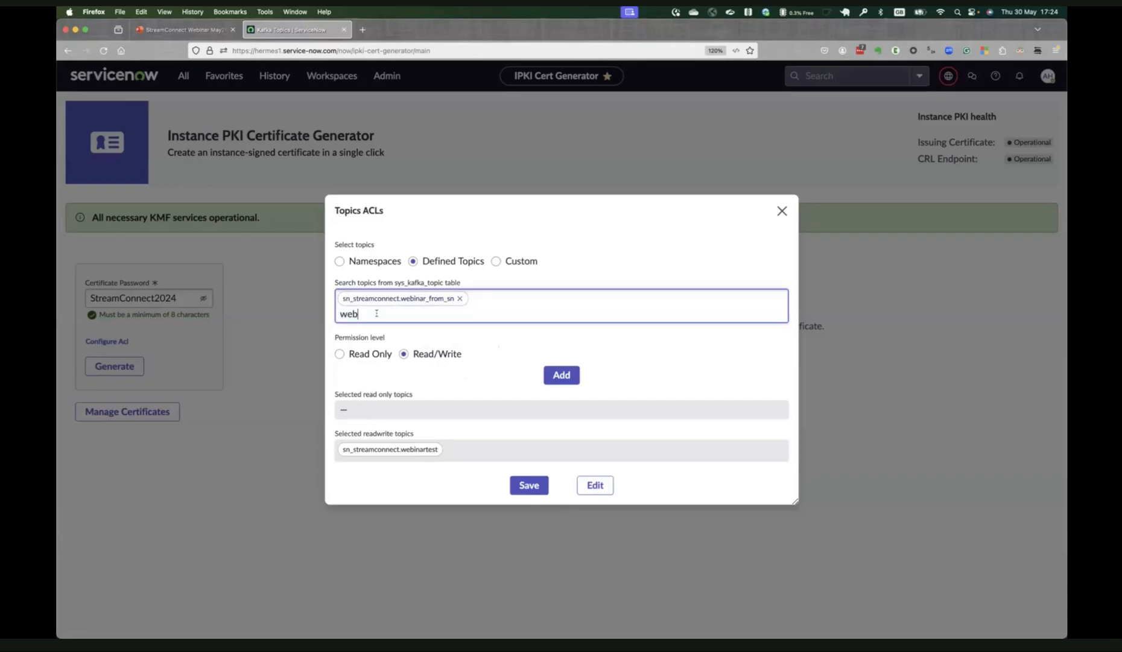
{"action": "key", "text": "BackSpace"}
{"action": "key", "text": "BackSpace"}
{"action": "key", "text": "BackSpace"}
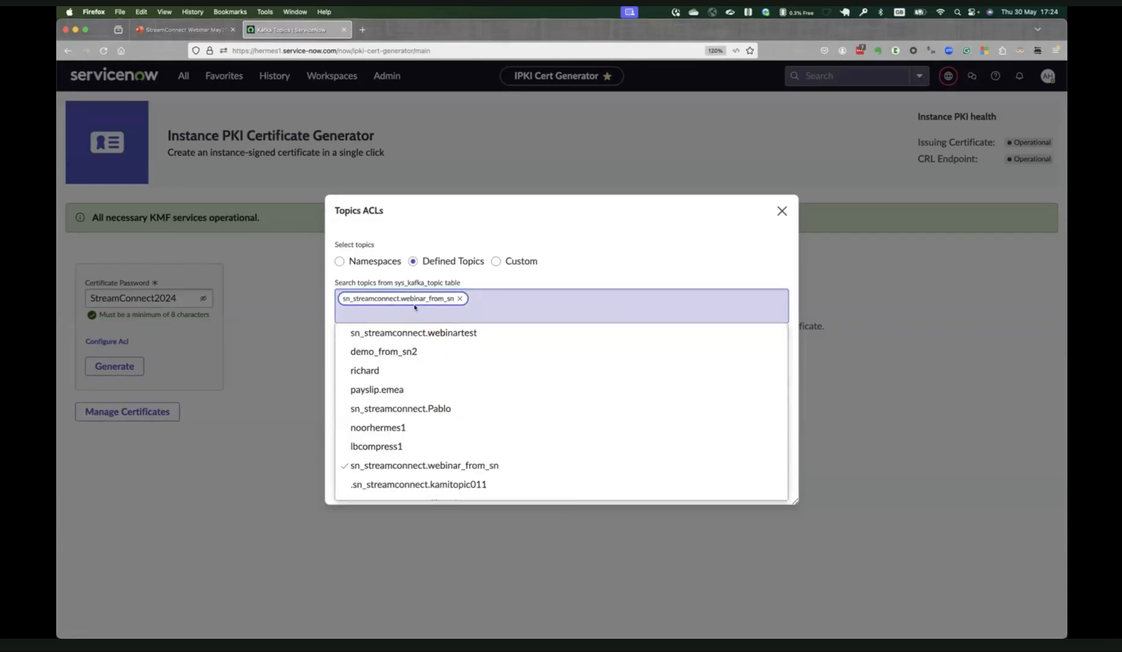
{"action": "left_click", "coordinate": [622, 249]}
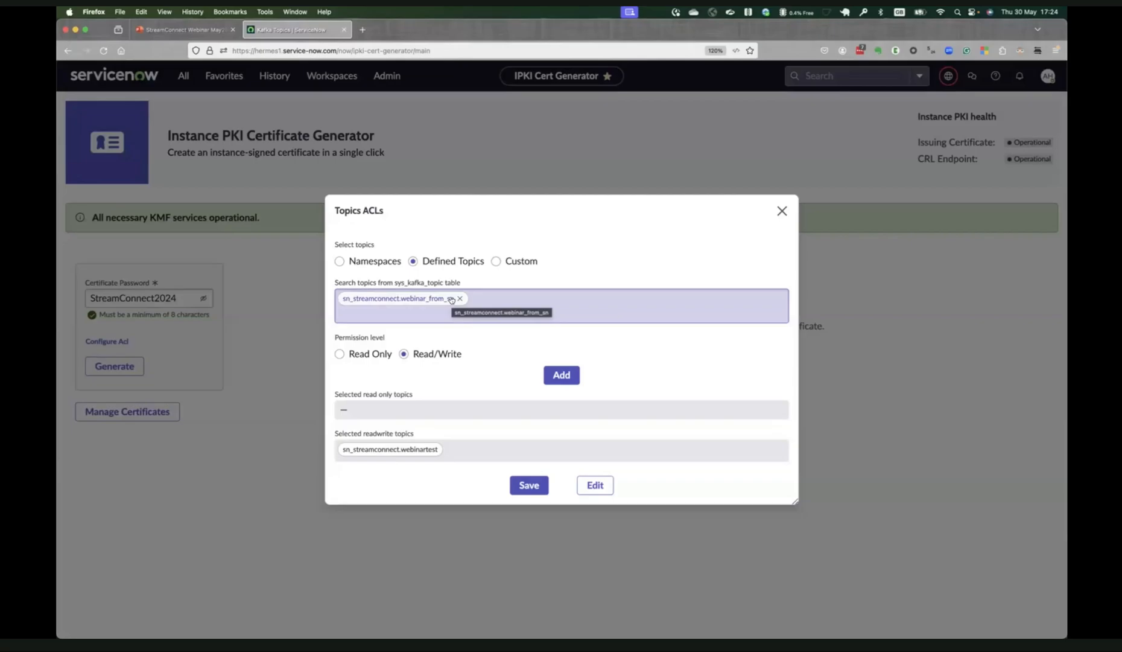
{"action": "left_click", "coordinate": [352, 355]}
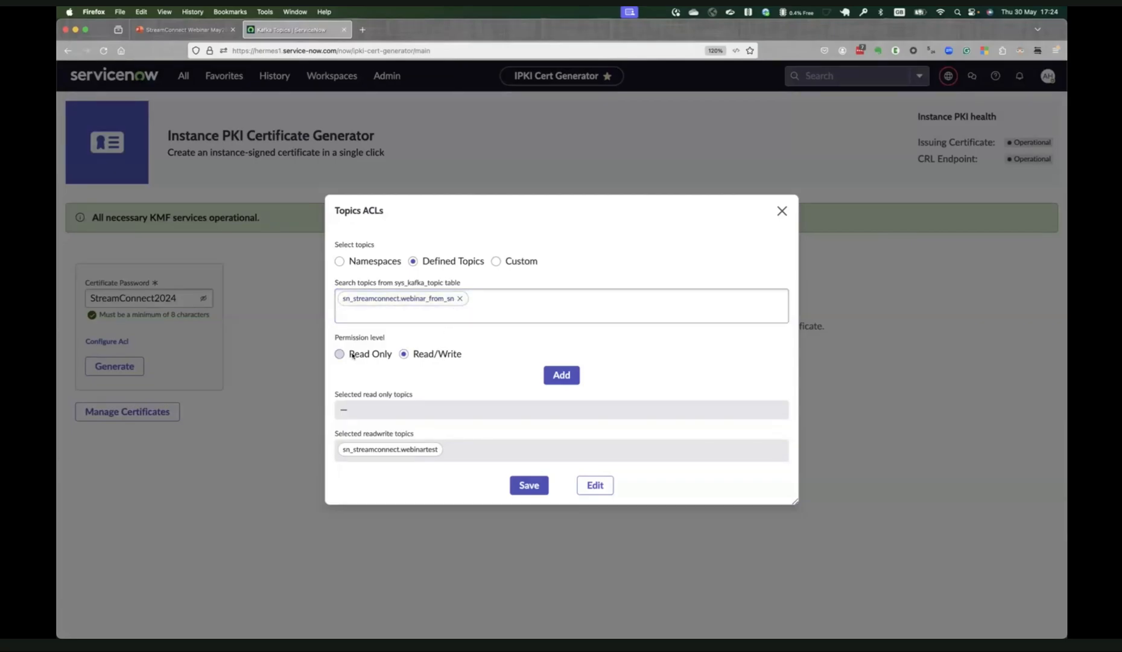
{"action": "left_click", "coordinate": [558, 377]}
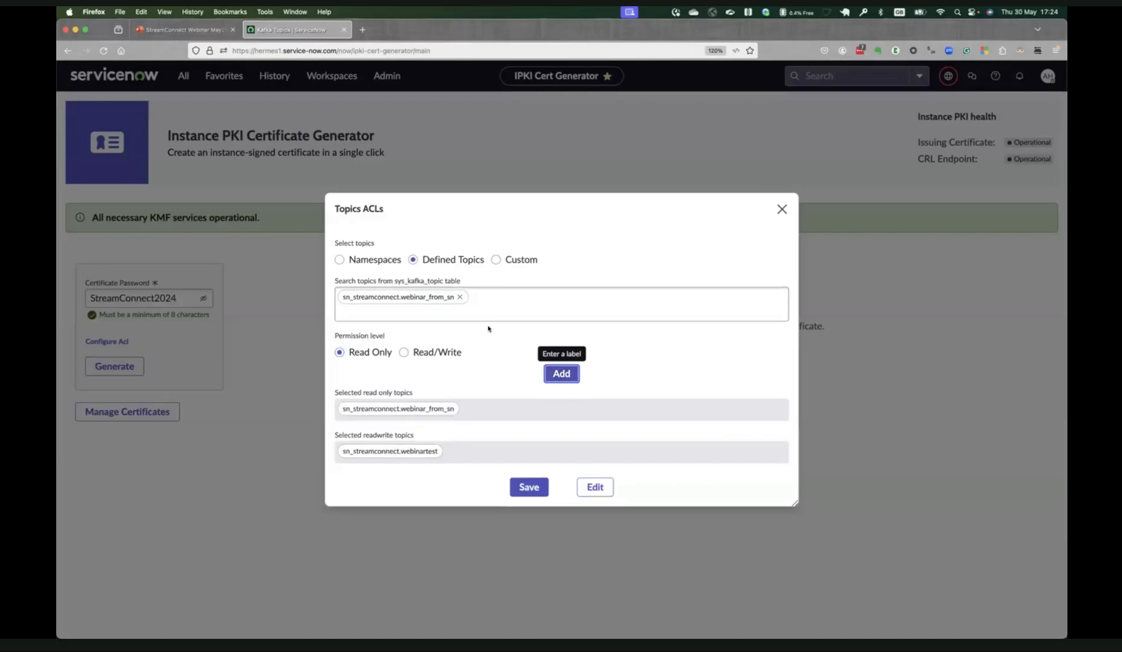
Clear the topic selection and search the defined topics for "sn_".
{"action": "left_click", "coordinate": [460, 296]}
{"action": "type", "text": "*"}
{"action": "key", "text": "BackSpace"}
{"action": "type", "text": "web"}
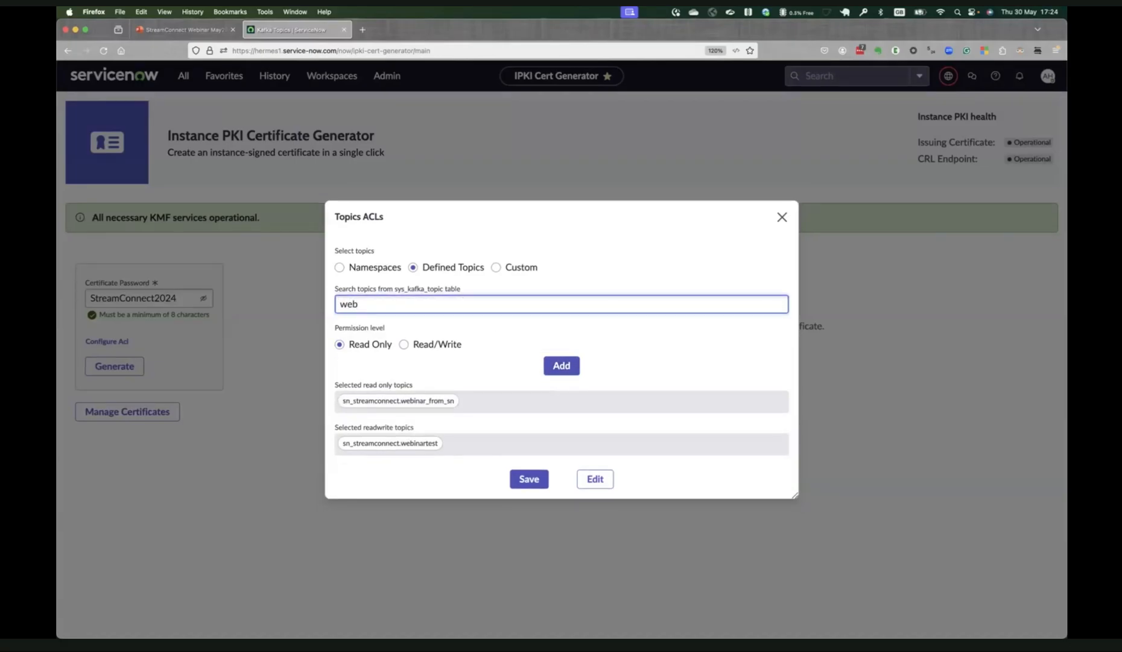
{"action": "key", "text": "BackSpace"}
{"action": "key", "text": "BackSpace"}
{"action": "key", "text": "BackSpace"}
{"action": "type", "text": "web"}
{"action": "key", "text": "BackSpace"}
{"action": "key", "text": "BackSpace"}
{"action": "key", "text": "BackSpace"}
{"action": "type", "text": "sn"}
{"action": "key", "text": "BackSpace"}
{"action": "key", "text": "BackSpace"}
{"action": "type", "text": "sn_"}
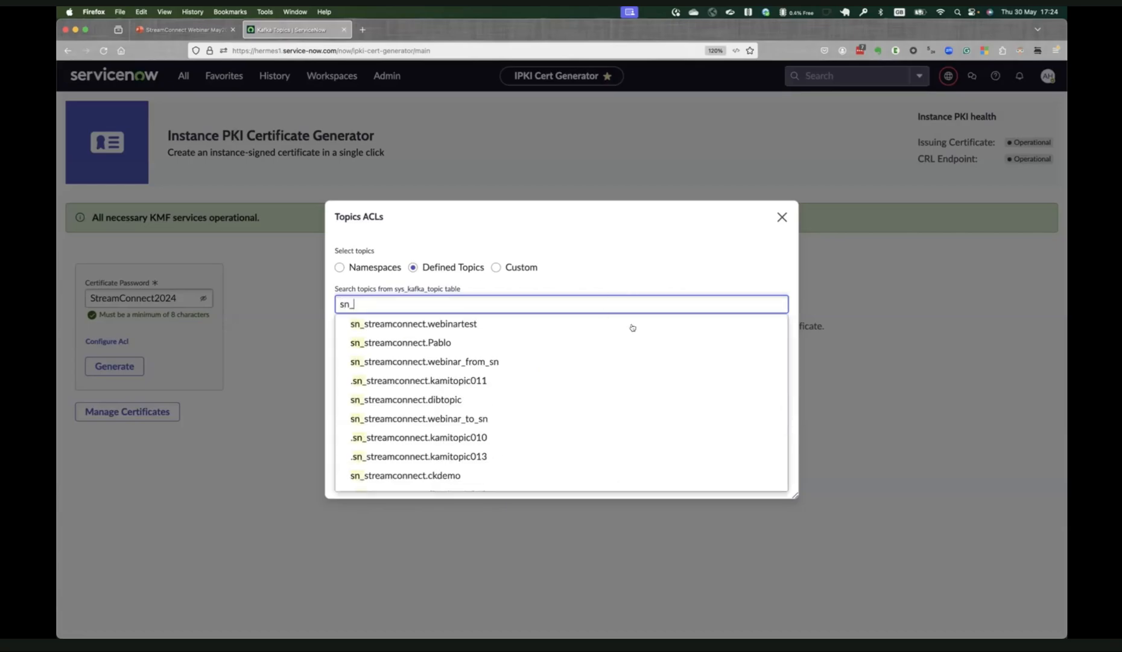
Add the topic sn_streamconnect.webinar_to_sn with Read/Write permission and save the topic ACLs.
{"action": "left_click", "coordinate": [578, 419]}
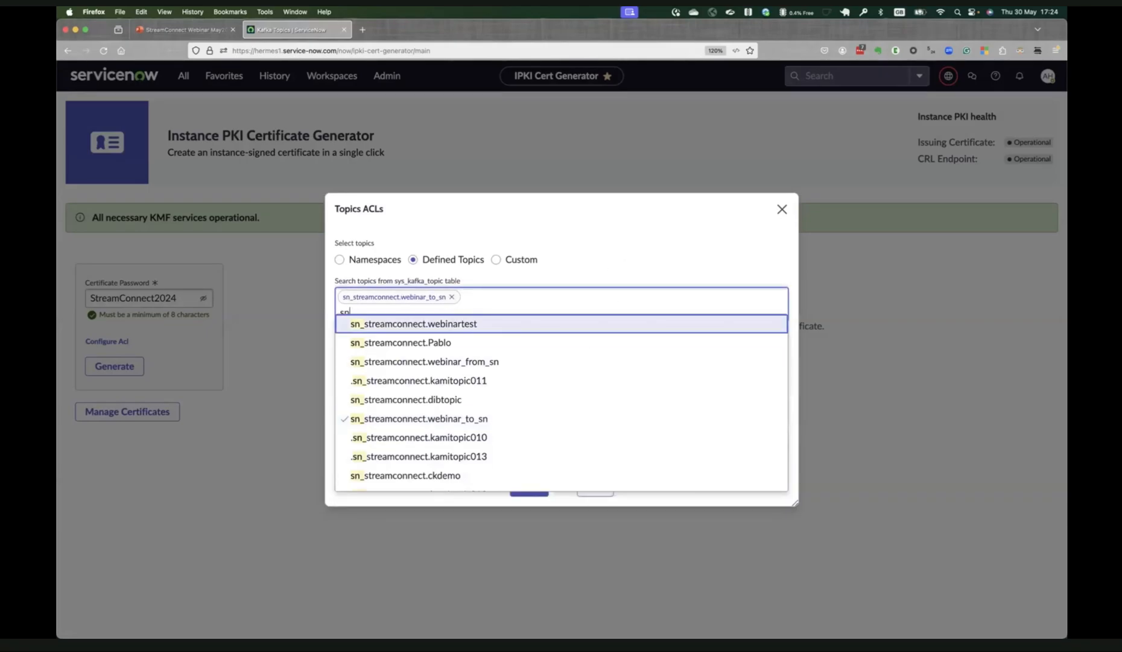
{"action": "key", "text": "BackSpace"}
{"action": "key", "text": "BackSpace"}
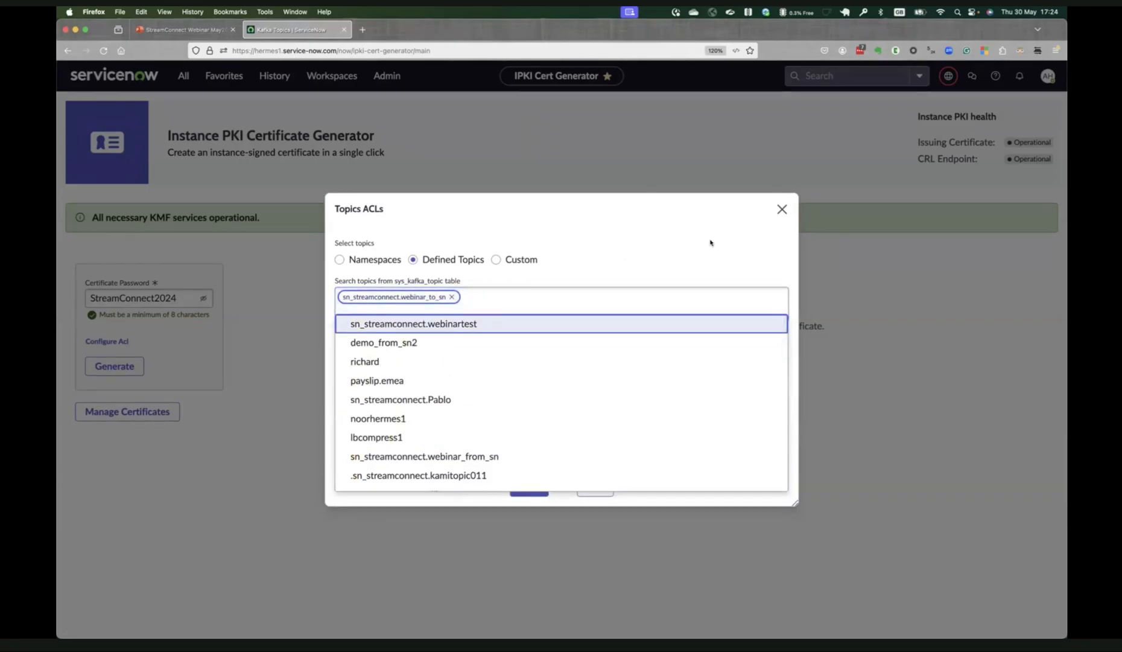
{"action": "left_click", "coordinate": [698, 252]}
{"action": "left_click", "coordinate": [404, 352]}
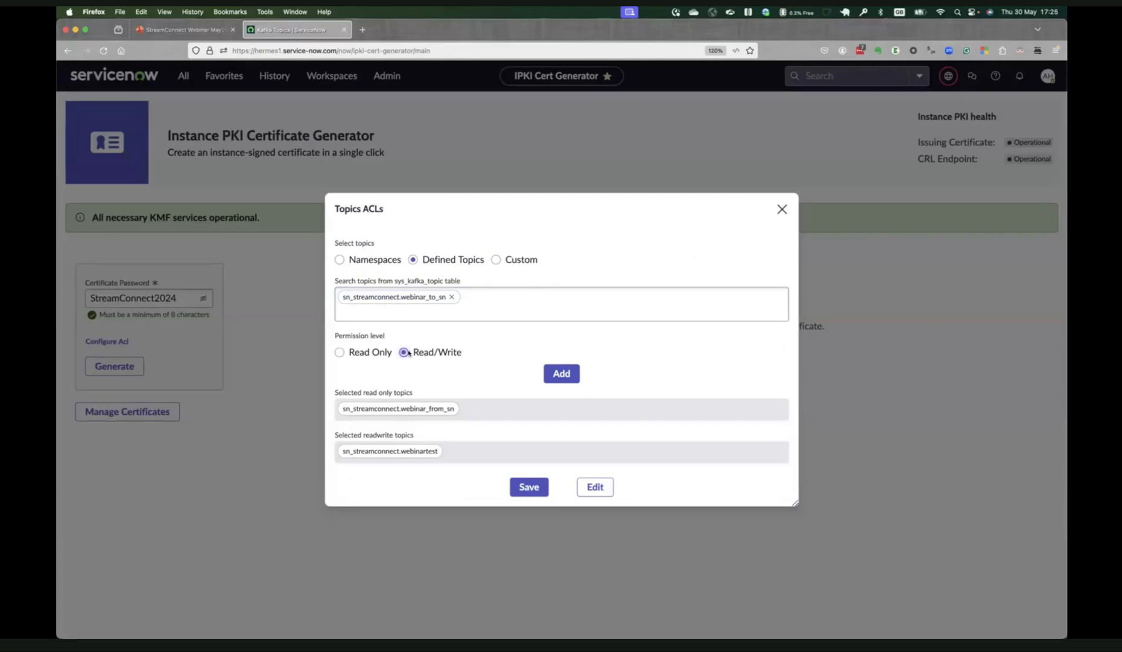
{"action": "left_click", "coordinate": [556, 378]}
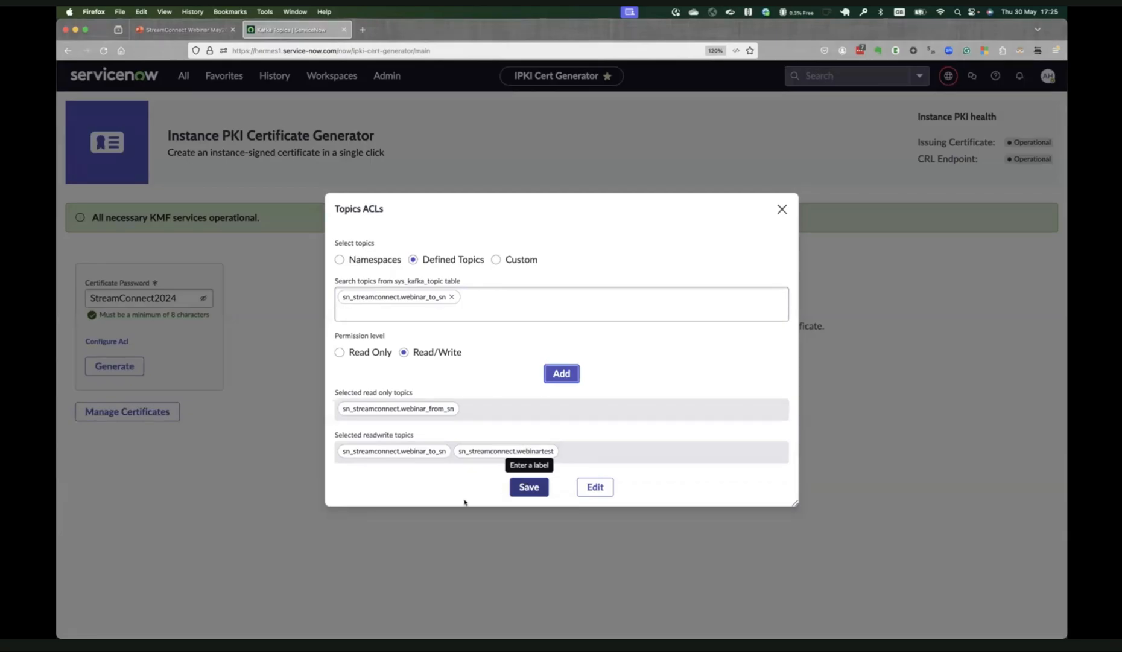
{"action": "left_click", "coordinate": [538, 478]}
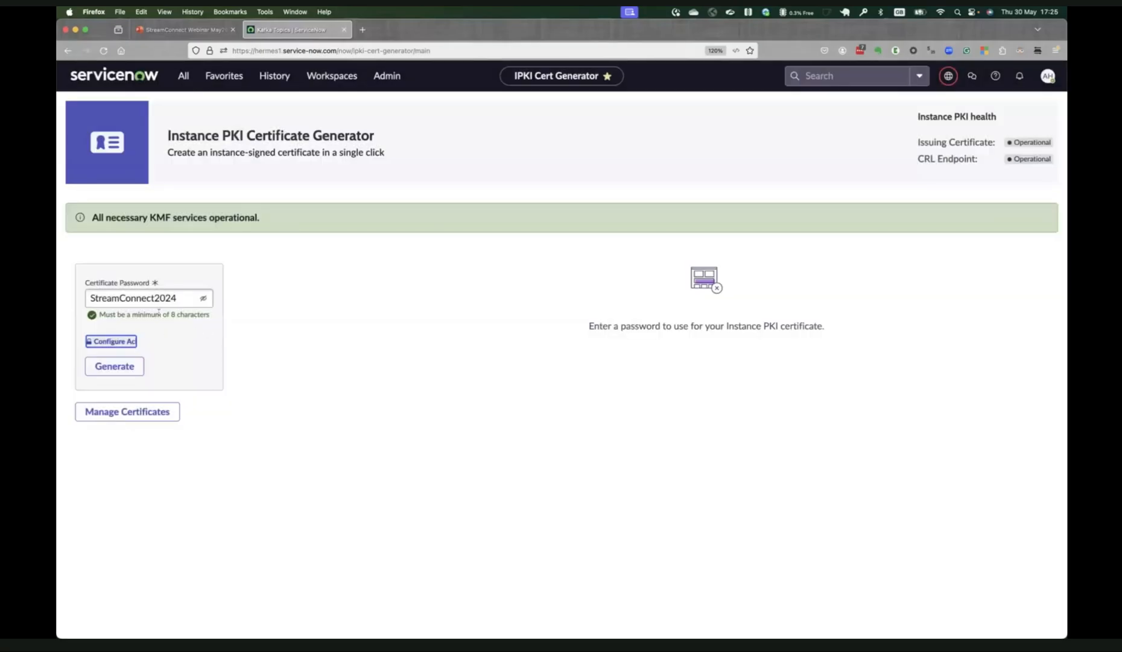
Generate the instance PKI certificate and download its keystore, replacing the existing keystore.p12 in the cert folder.
{"action": "left_click", "coordinate": [114, 366]}
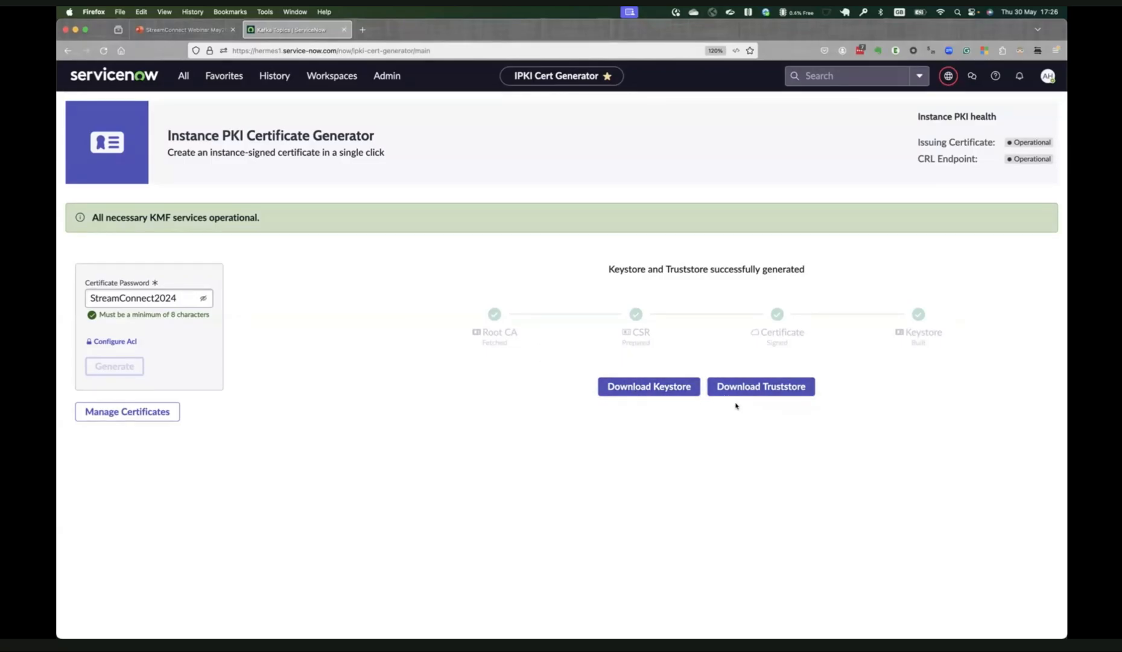
{"action": "left_click", "coordinate": [688, 393]}
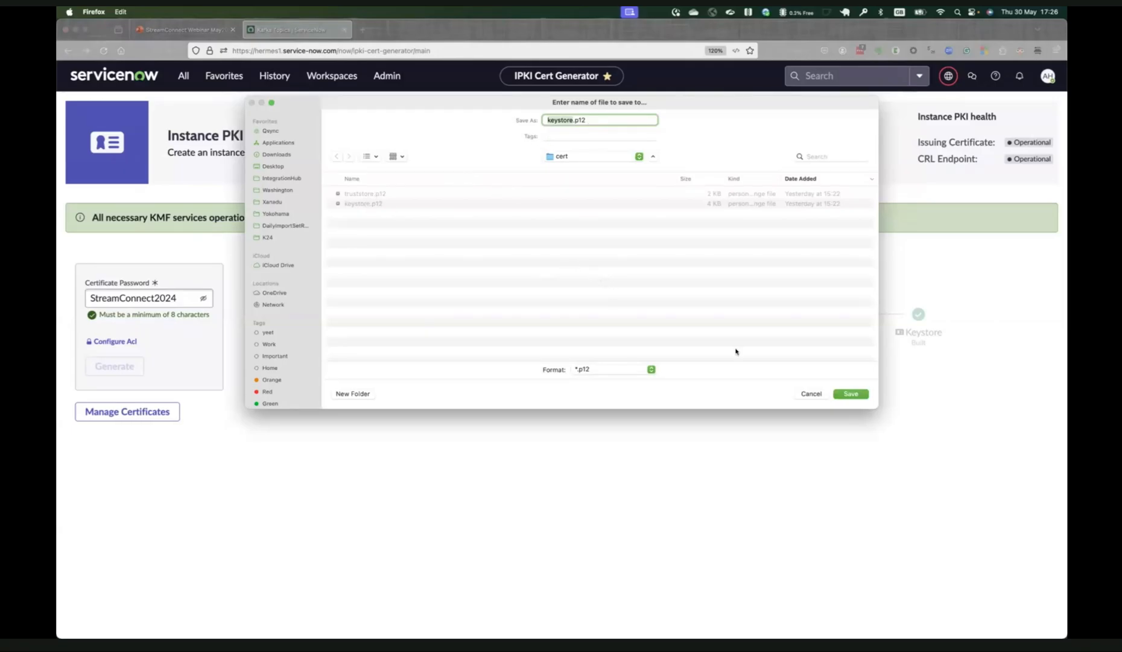
{"action": "left_click", "coordinate": [853, 395]}
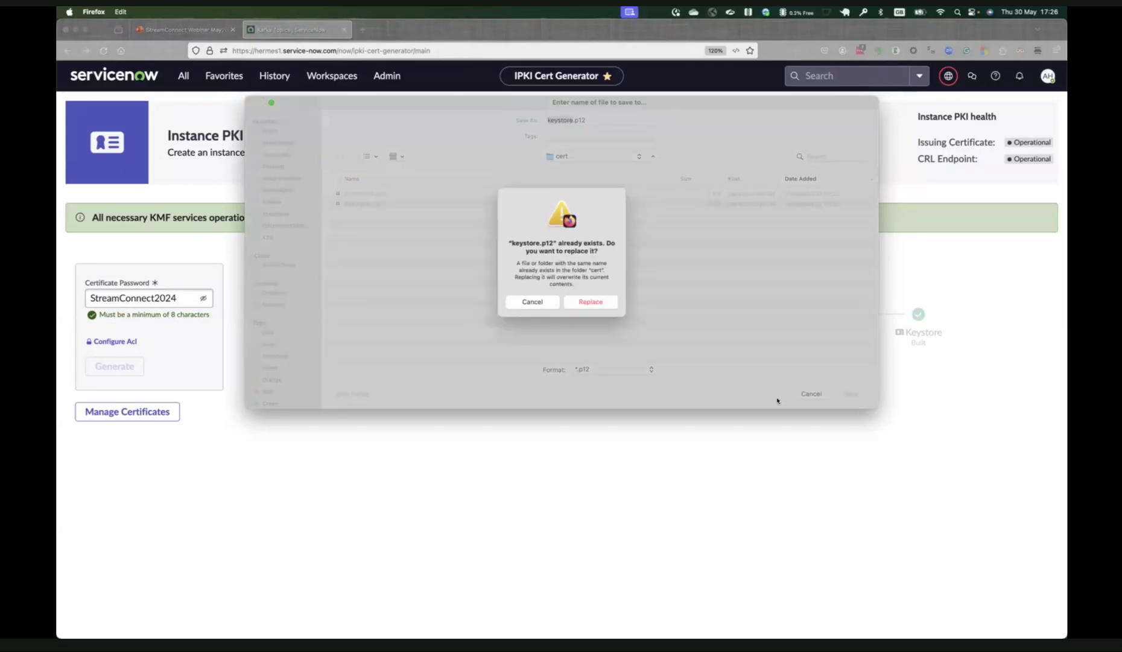
{"action": "left_click", "coordinate": [591, 302]}
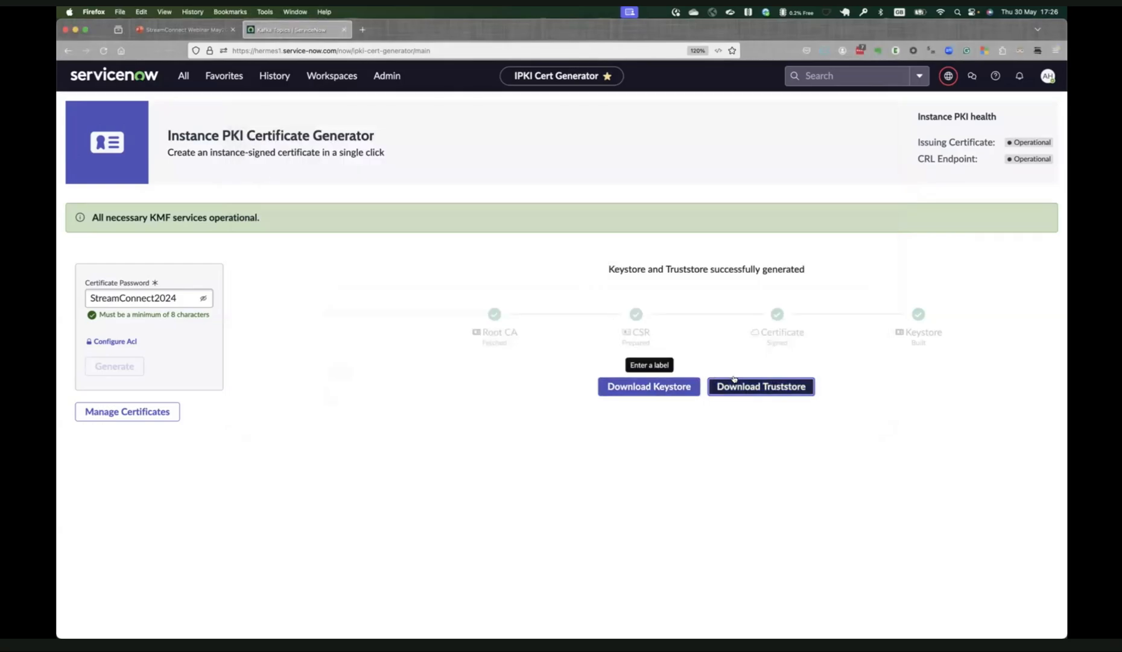
Download the truststore, replacing the existing truststore.p12 in the cert folder.
{"action": "left_click", "coordinate": [732, 382]}
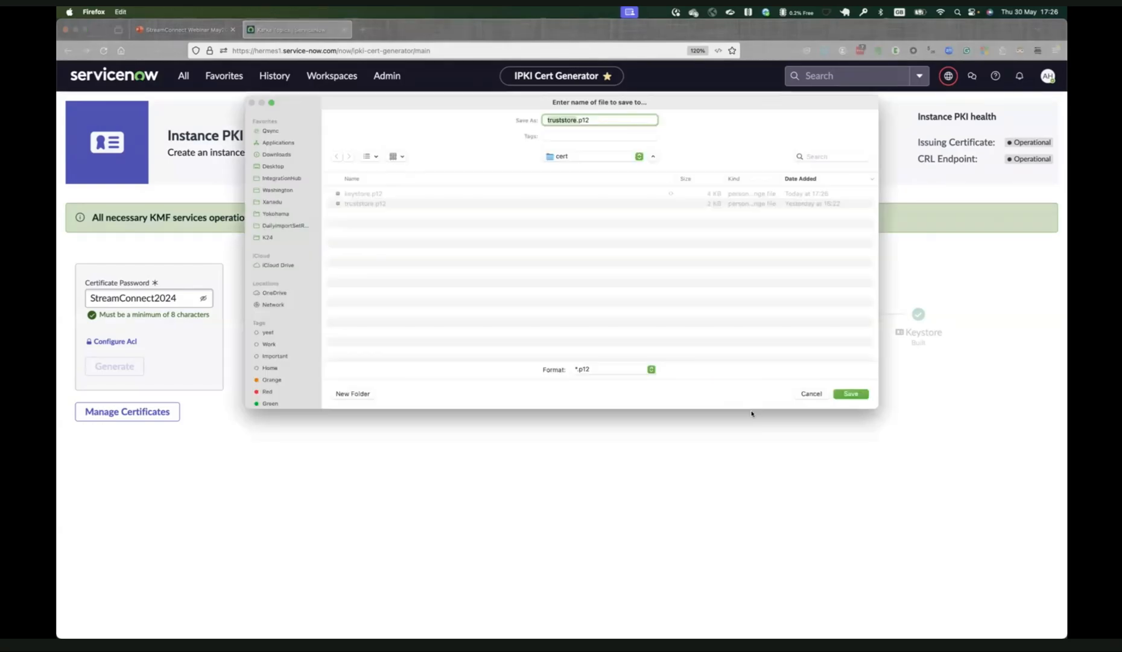
{"action": "left_click", "coordinate": [850, 393]}
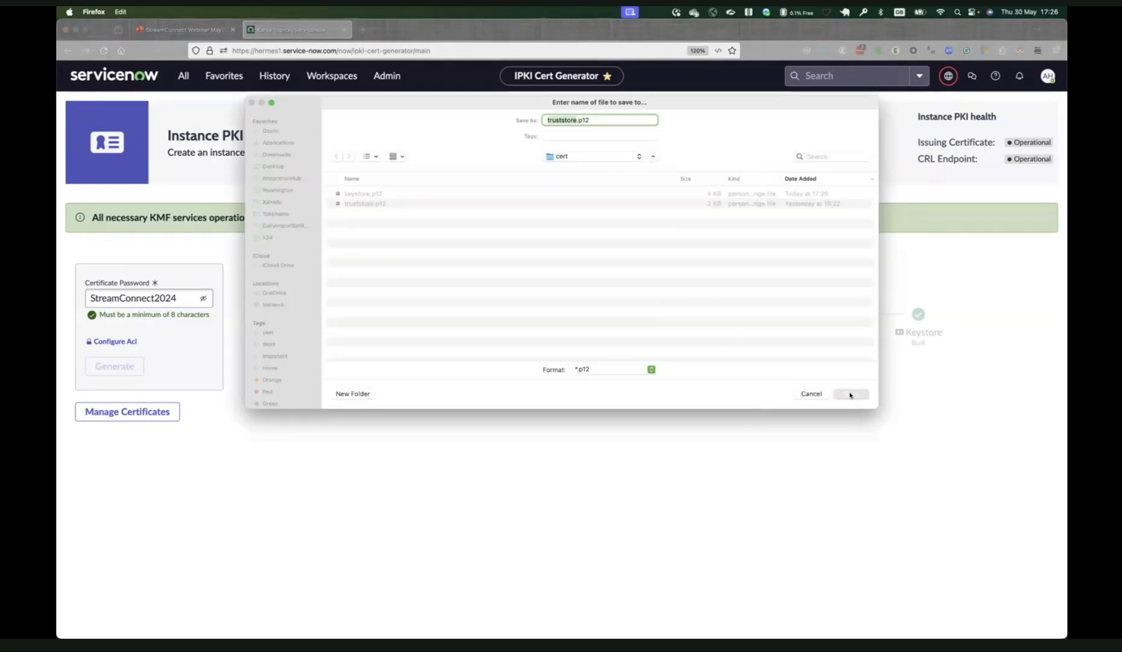
{"action": "left_click", "coordinate": [596, 302]}
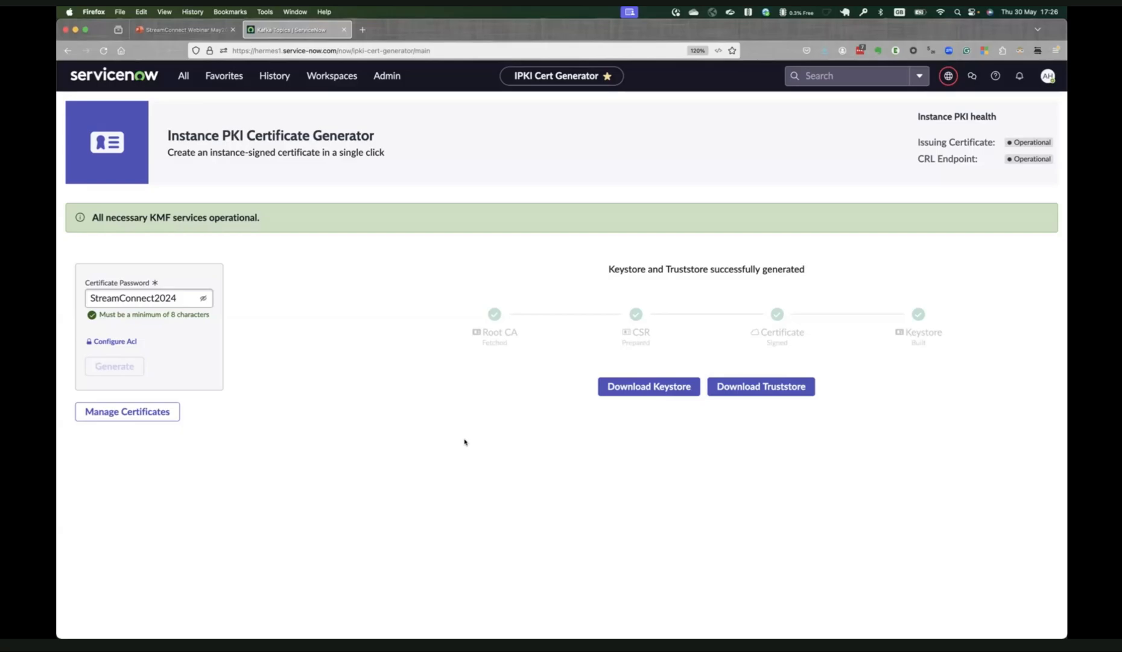
Switch to Terminal and list the contents of Kafka's bin folder.
{"action": "key", "text": "super+Tab"}
{"action": "key", "text": "super+Tab"}
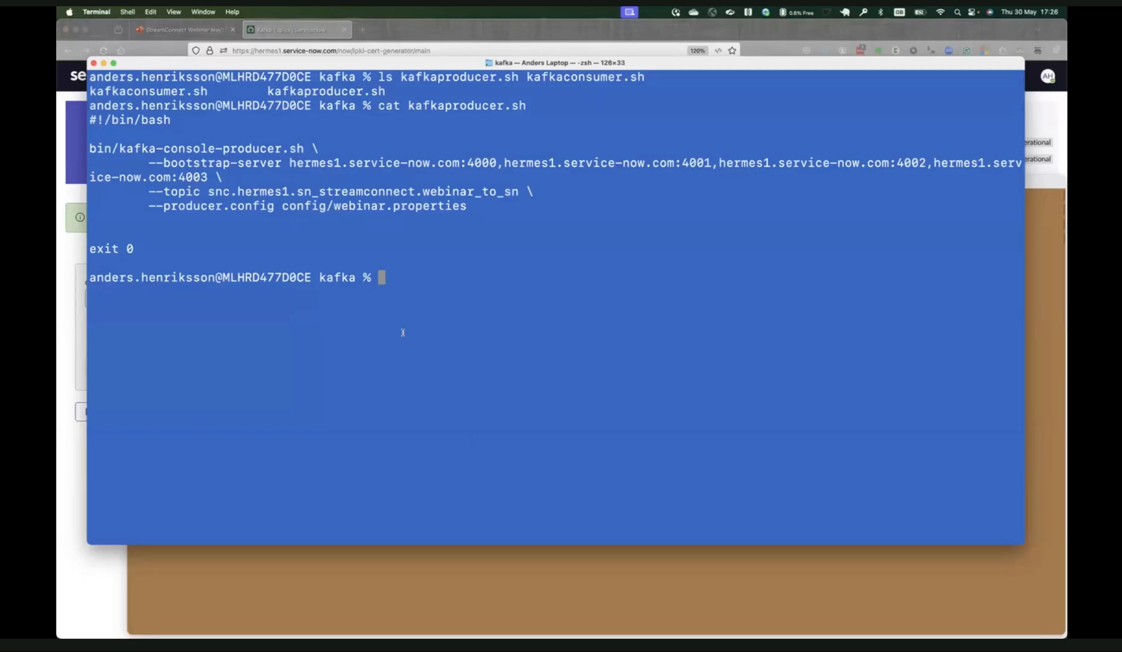
{"action": "type", "text": "ls bin"}
{"action": "key", "text": "Return"}
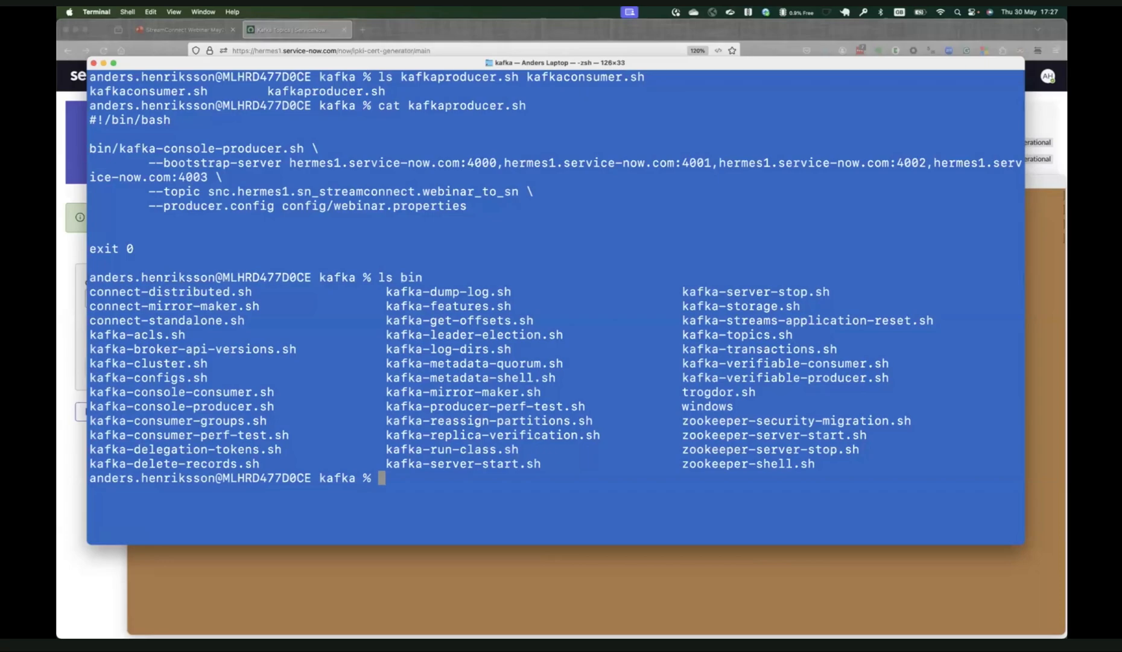
{"action": "key", "text": "Return"}
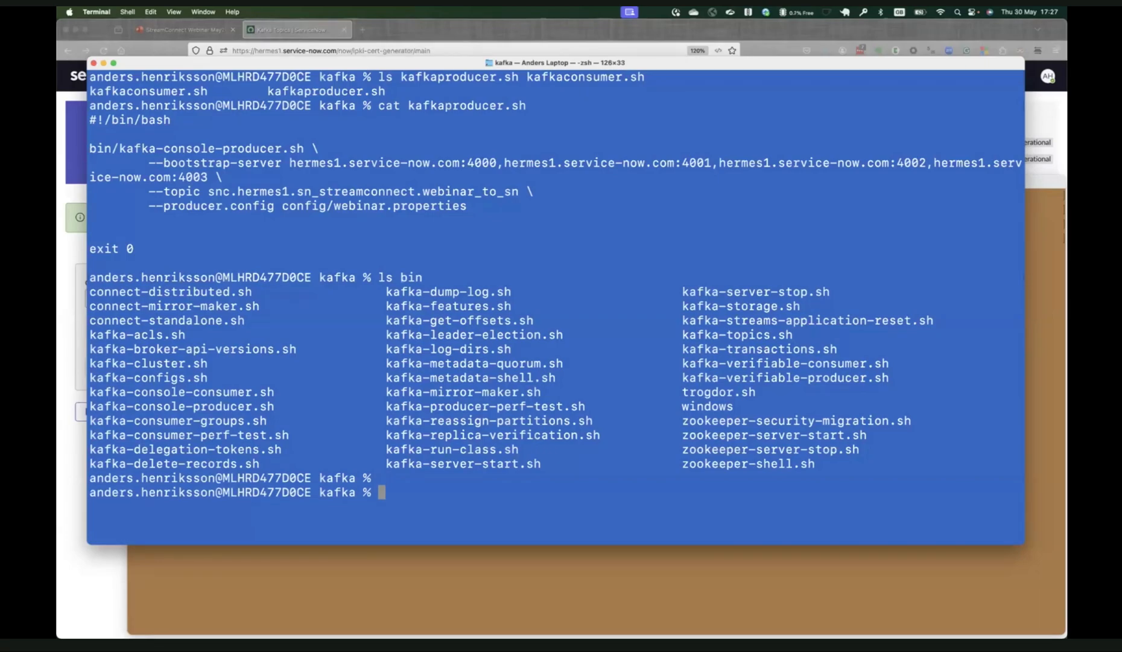
Display the contents of the kafkaproducer.sh script with cat.
{"action": "type", "text": "cat kafkap"}
{"action": "key", "text": "Tab"}
{"action": "key", "text": "Return"}
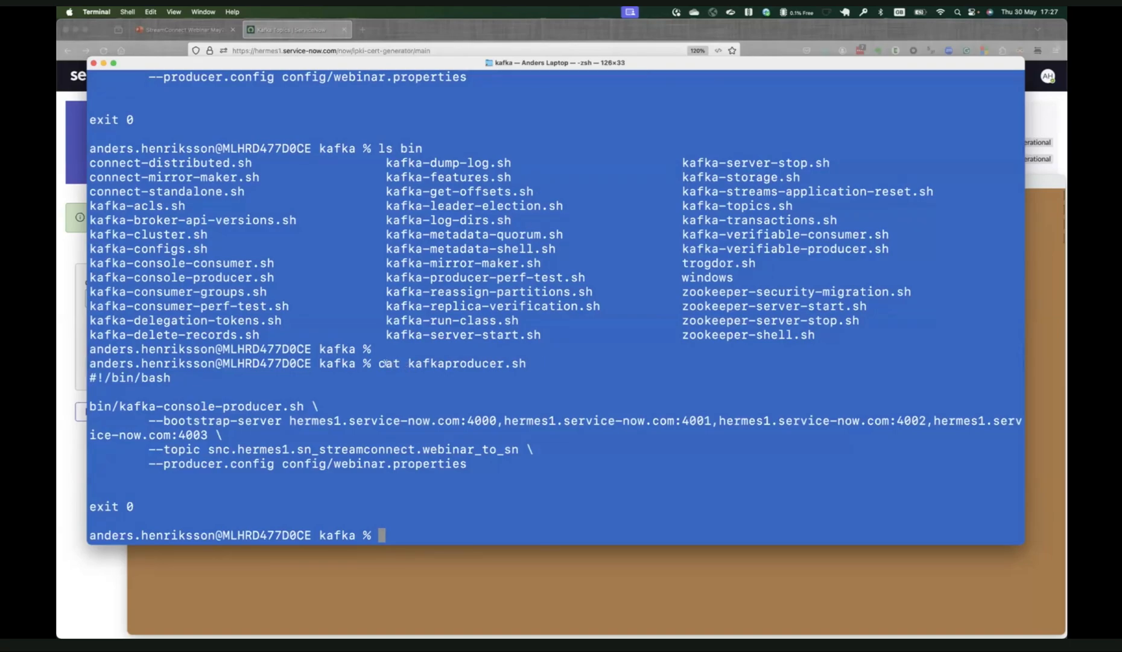
Examine the producer script's console-producer command, bootstrap servers, topic name and config/webinar.properties reference.
{"action": "left_click_drag", "start_coordinate": [377, 363], "coordinate": [548, 363]}
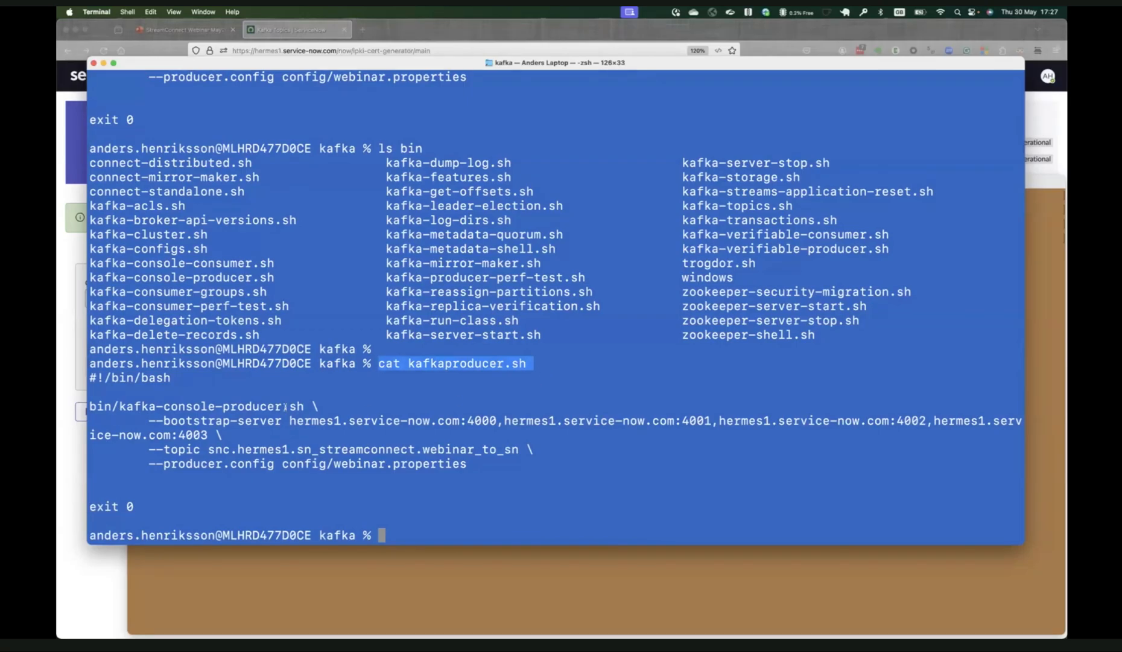
{"action": "left_click_drag", "start_coordinate": [89, 406], "coordinate": [297, 402]}
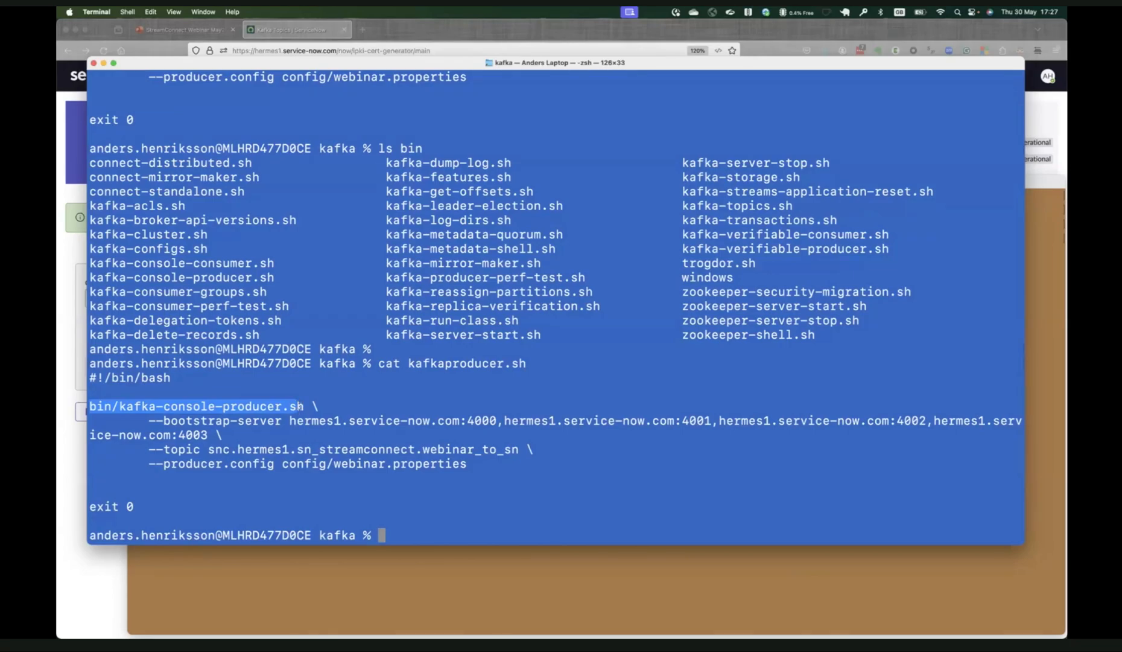
{"action": "left_click", "coordinate": [314, 405]}
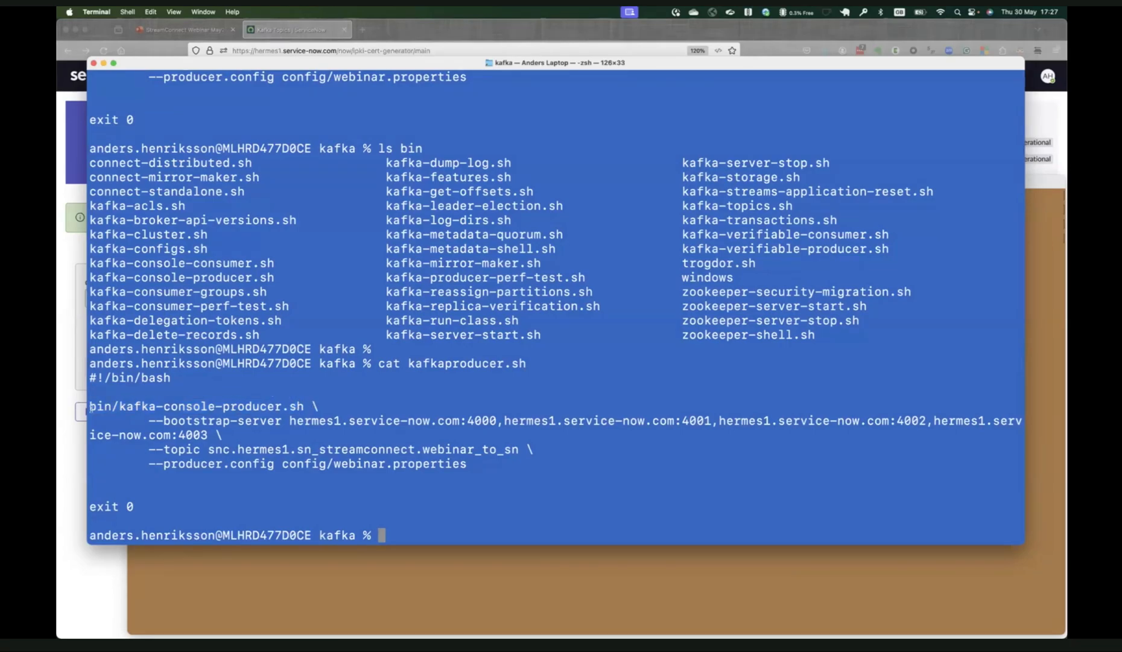
{"action": "left_click_drag", "start_coordinate": [148, 420], "coordinate": [765, 416]}
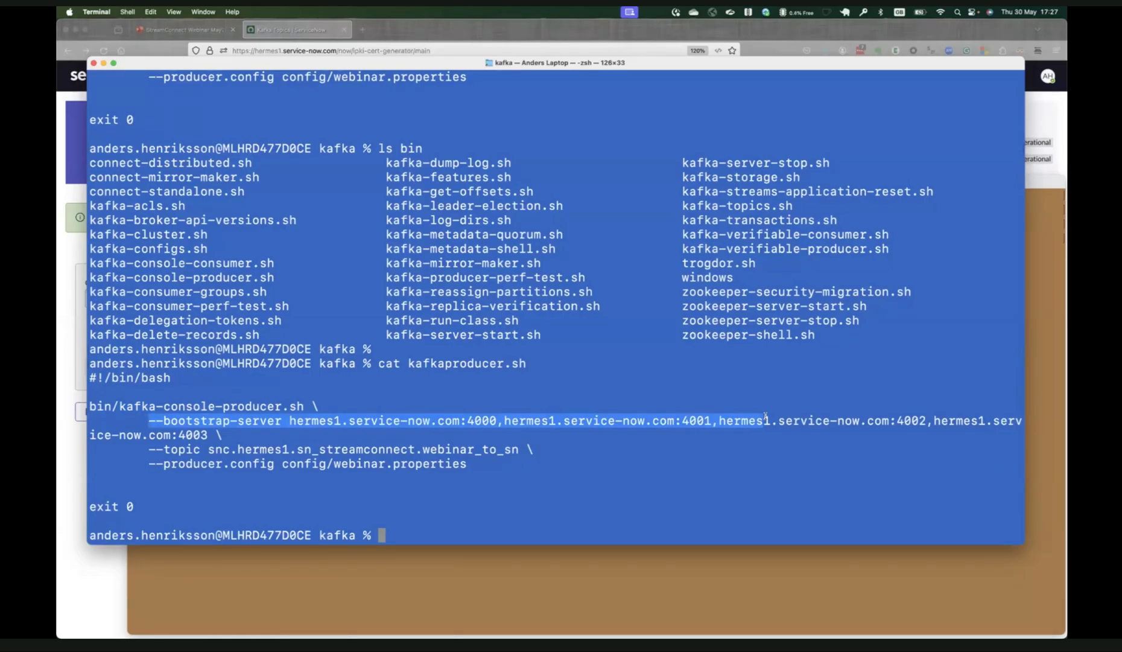
{"action": "left_click", "coordinate": [308, 420]}
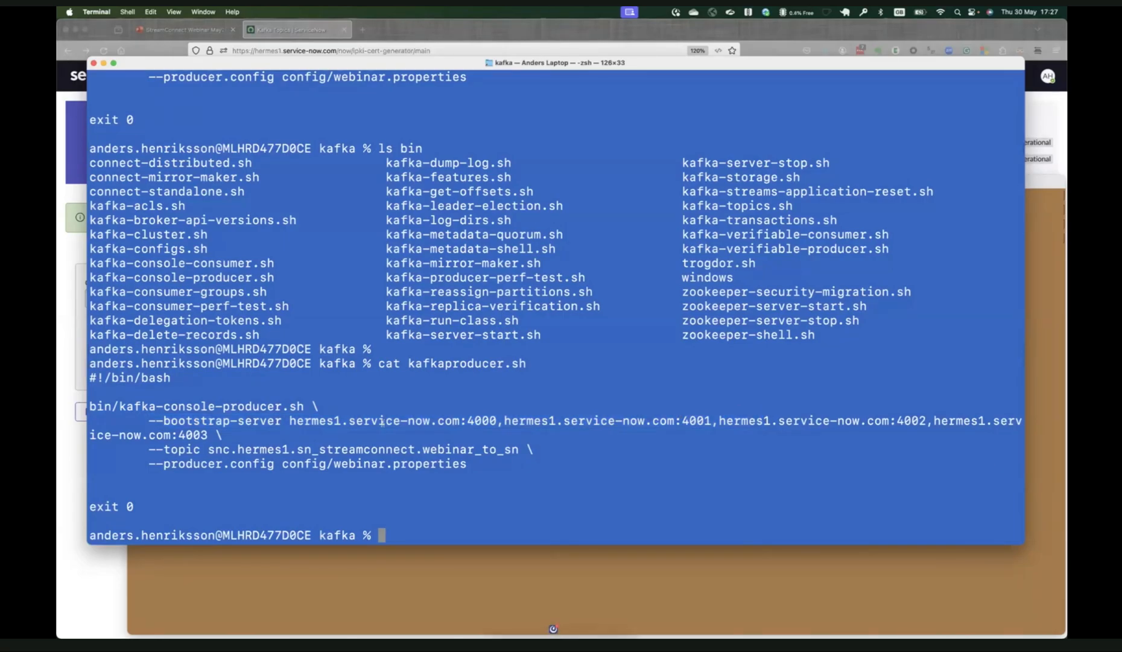
{"action": "double_click", "coordinate": [291, 420]}
{"action": "left_click_drag", "start_coordinate": [290, 421], "coordinate": [734, 423]}
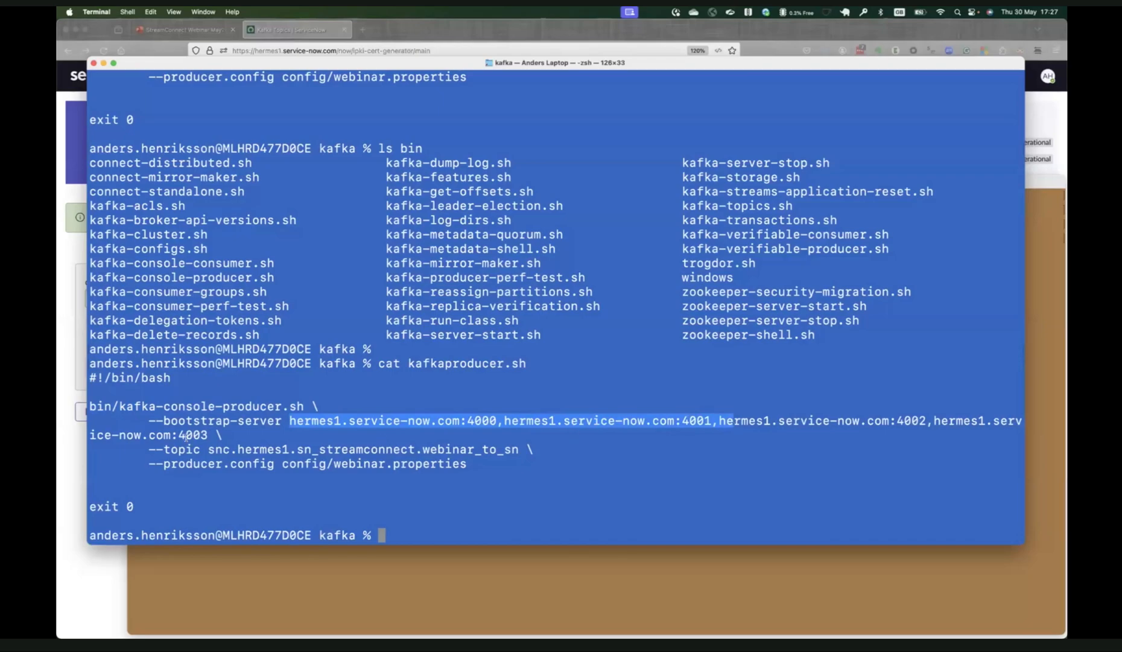
{"action": "left_click", "coordinate": [171, 448]}
{"action": "left_click_drag", "start_coordinate": [162, 449], "coordinate": [521, 451]}
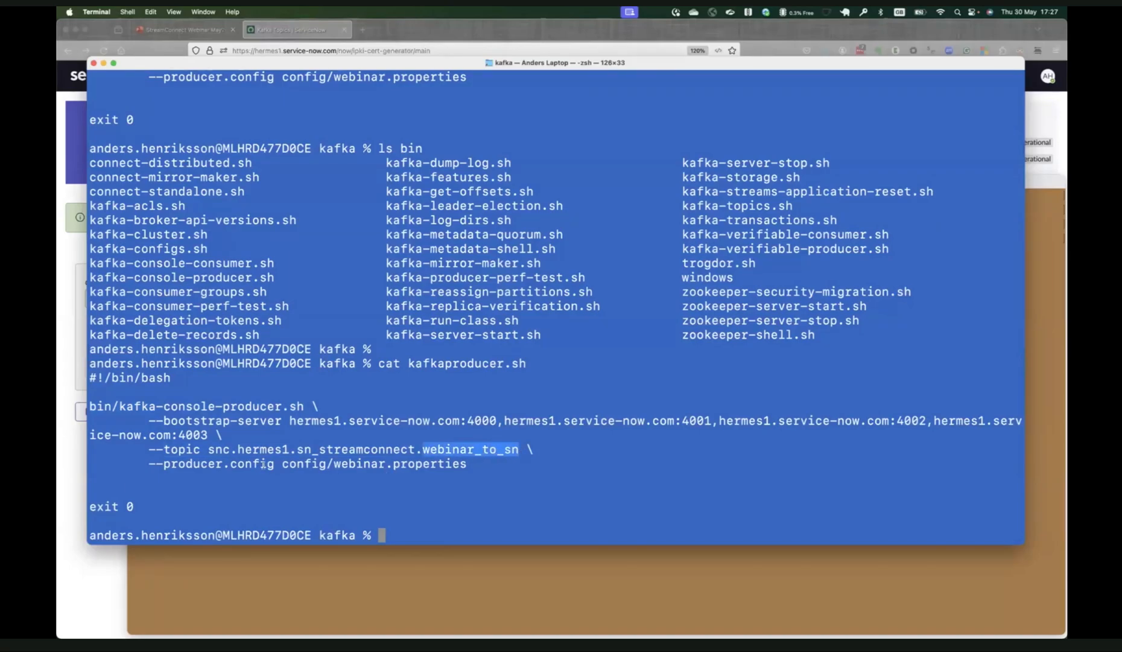
{"action": "left_click", "coordinate": [290, 464]}
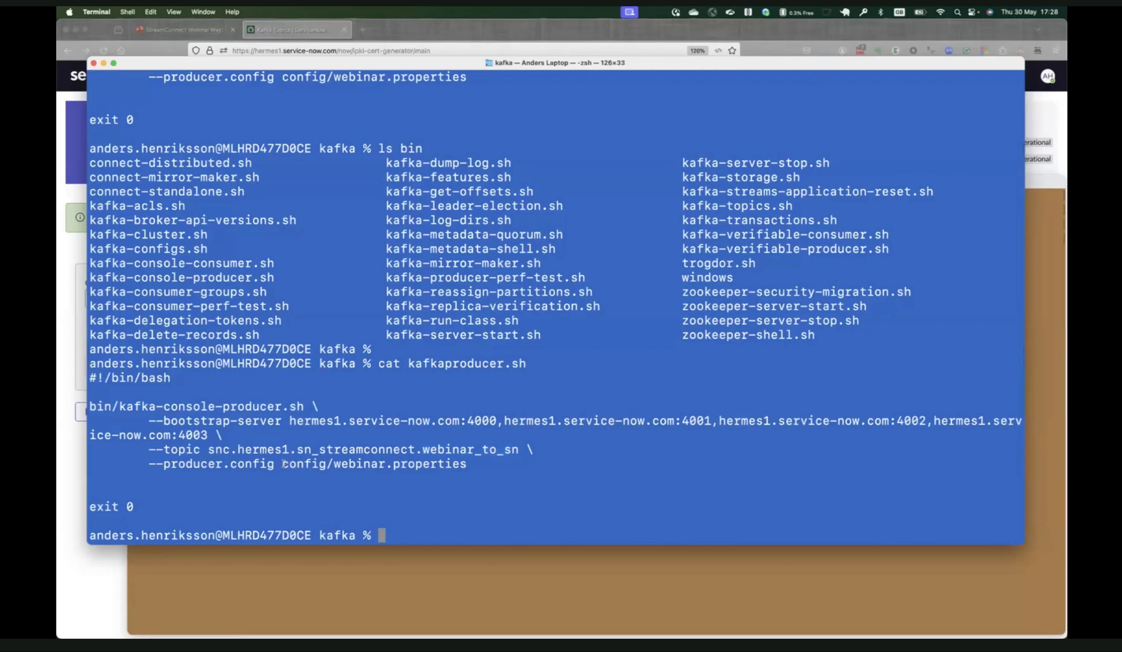
{"action": "left_click_drag", "start_coordinate": [284, 464], "coordinate": [472, 464]}
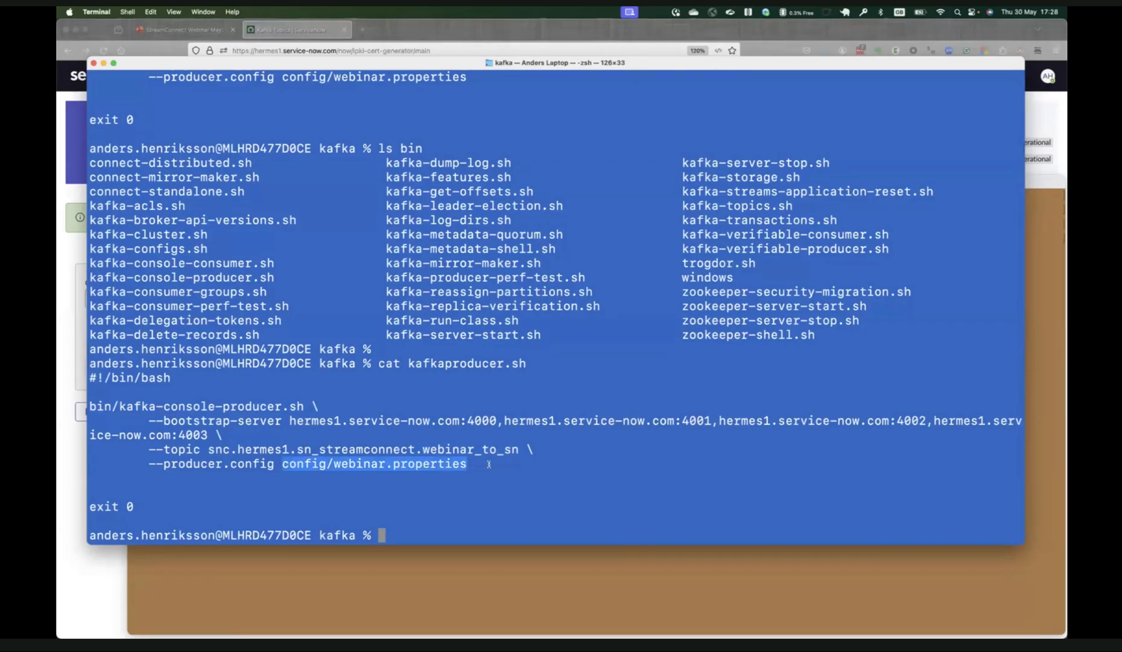
{"action": "left_click", "coordinate": [489, 463]}
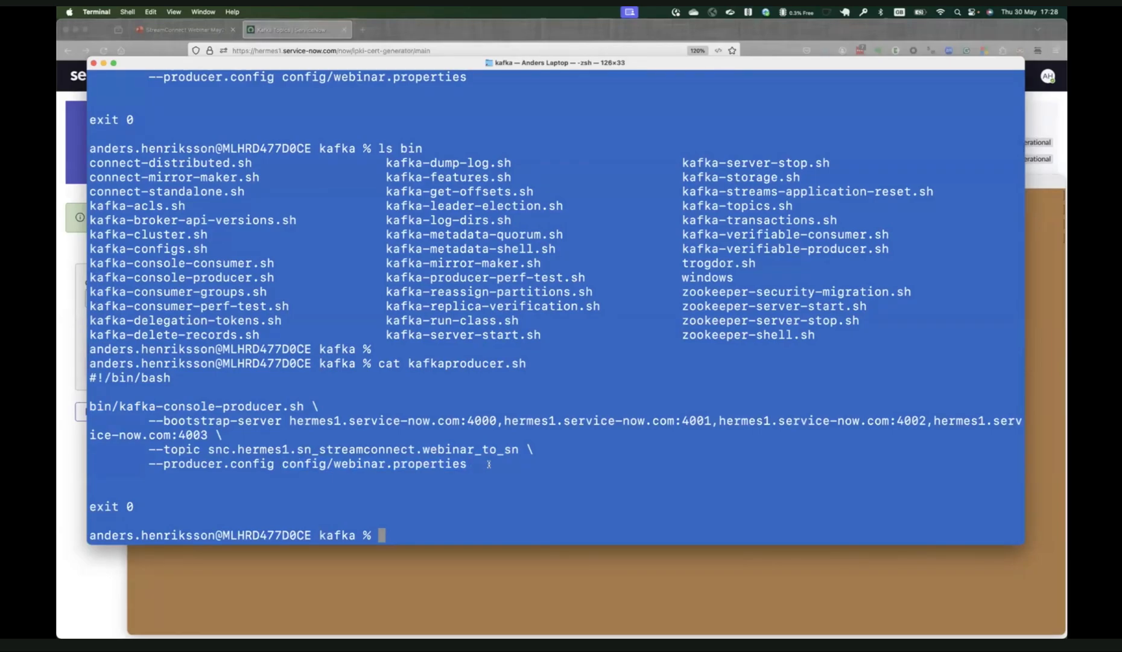
Open config/webinar.properties in the vi editor.
{"action": "type", "text": "vi config/webinar.properties"}
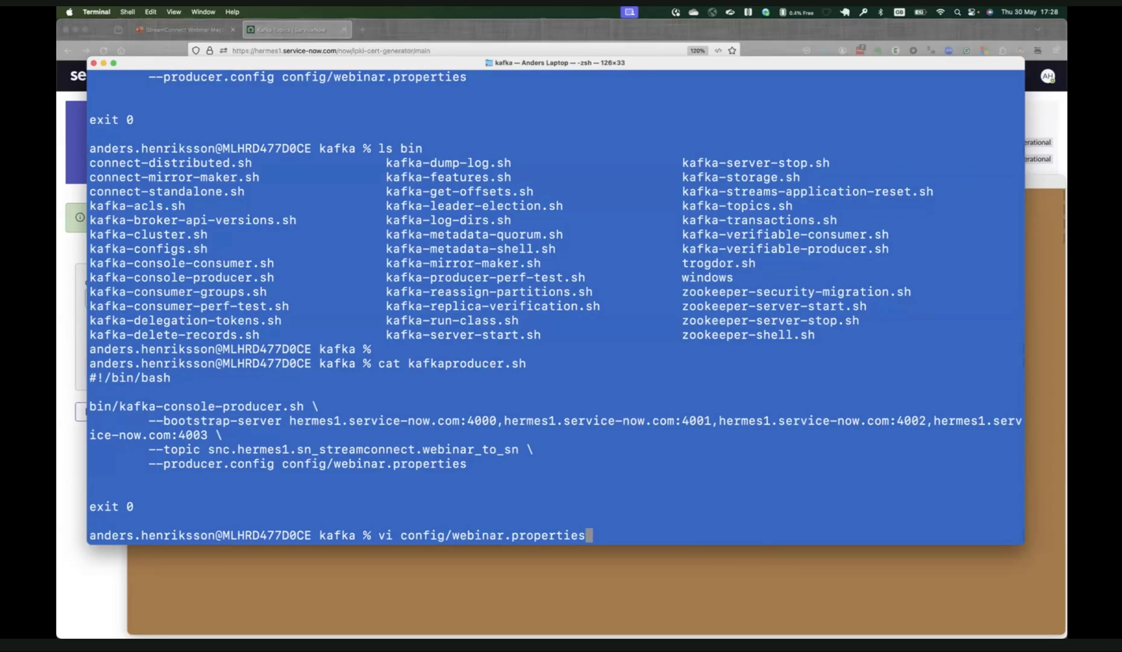
{"action": "key", "text": "Return"}
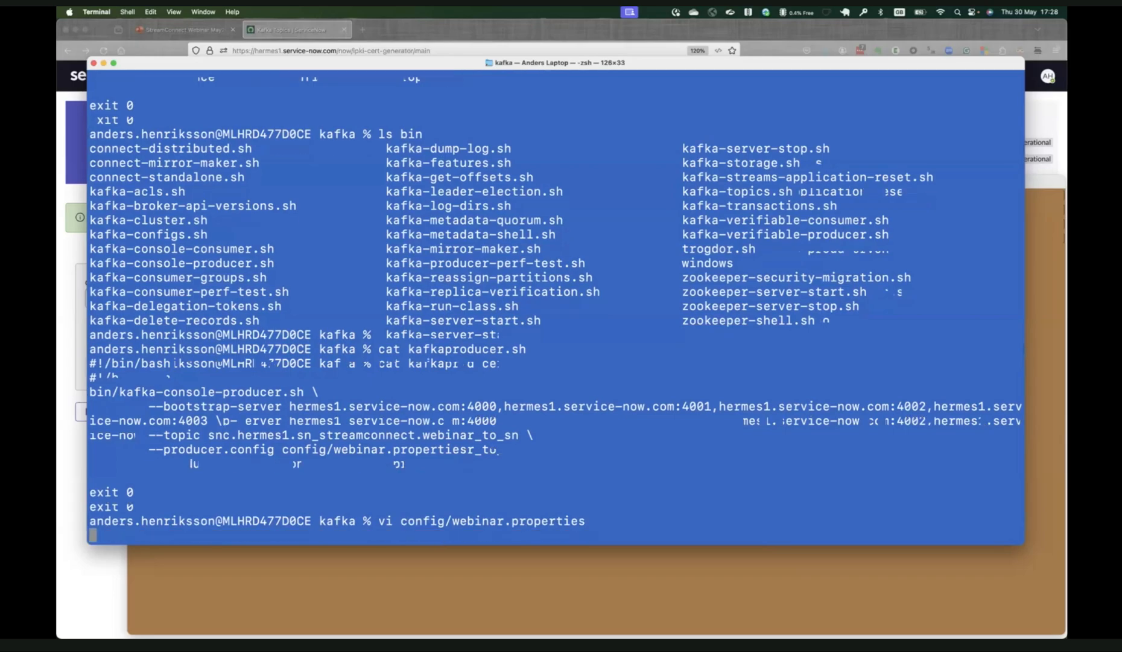
Replace the ssl.keystore.password value with the password used for the generated certificate.
{"action": "key", "text": "Down"}
{"action": "key", "text": "Down"}
{"action": "key", "text": "Down"}
{"action": "key", "text": "Down"}
{"action": "key", "text": "Right"}
{"action": "key", "text": "Right"}
{"action": "key", "text": "Right"}
{"action": "key", "text": "Right"}
{"action": "key", "text": "Right"}
{"action": "key", "text": "Right"}
{"action": "key", "text": "Right"}
{"action": "key", "text": "Right"}
{"action": "key", "text": "Right"}
{"action": "key", "text": "Right"}
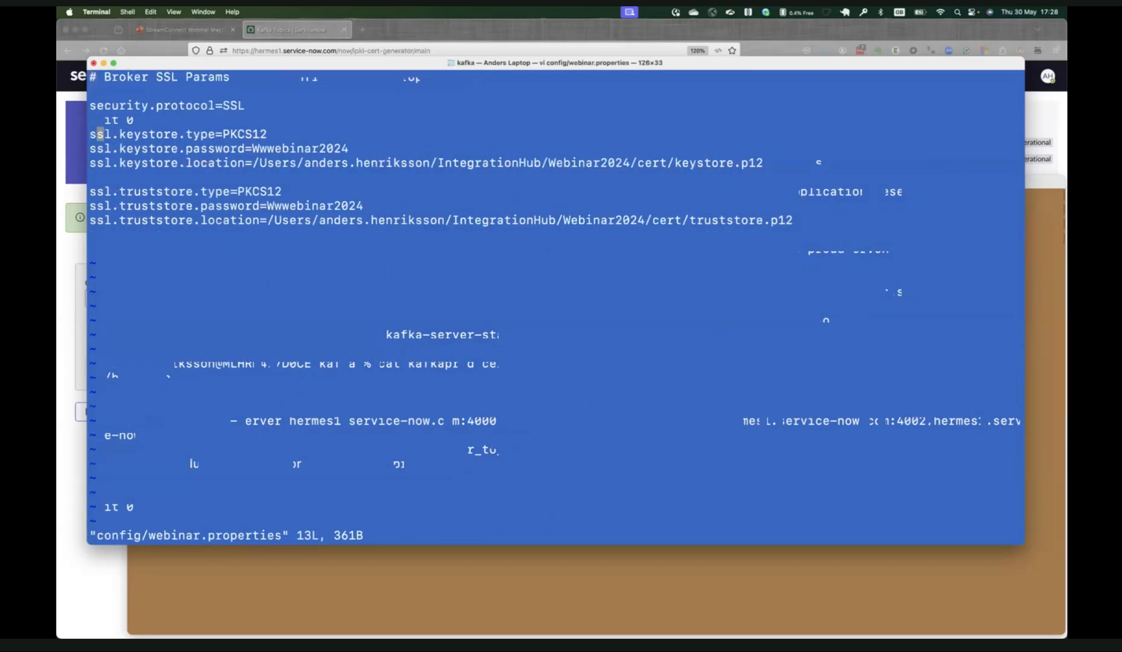
{"action": "key", "text": "Right"}
{"action": "key", "text": "Right"}
{"action": "key", "text": "Right"}
{"action": "key", "text": "Right"}
{"action": "key", "text": "Right"}
{"action": "key", "text": "Right"}
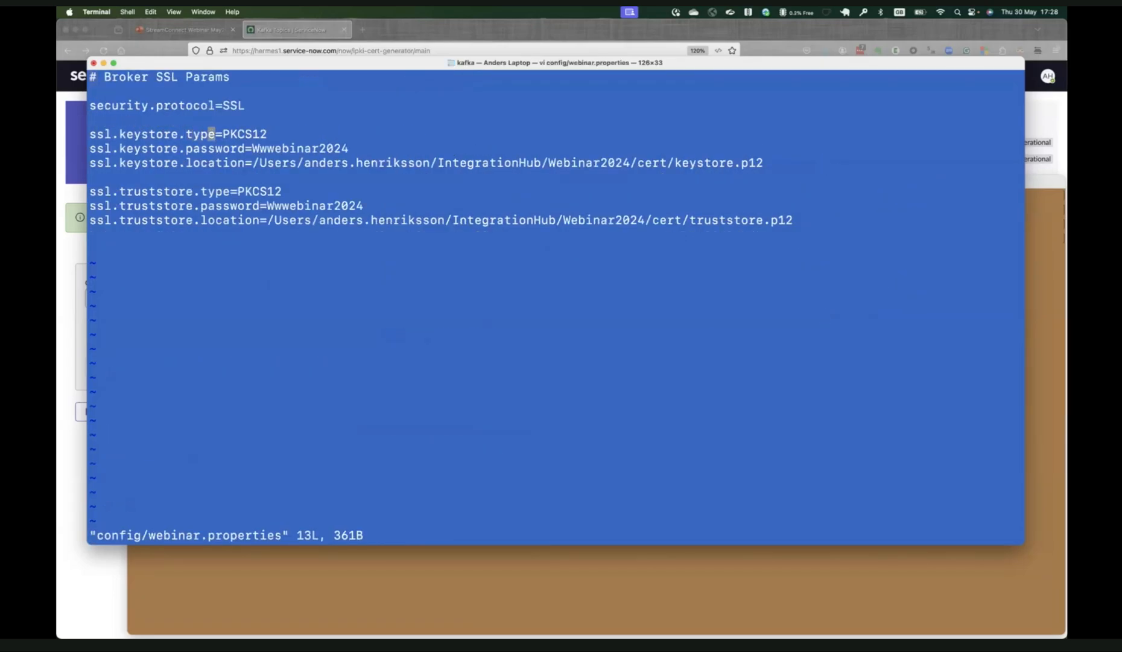
{"action": "key", "text": "Left"}
{"action": "key", "text": "Left"}
{"action": "key", "text": "Left"}
{"action": "key", "text": "Right"}
{"action": "key", "text": "Down"}
{"action": "key", "text": "Right"}
{"action": "key", "text": "Right"}
{"action": "key", "text": "Right"}
{"action": "key", "text": "Right"}
{"action": "key", "text": "Right"}
{"action": "key", "text": "Right"}
{"action": "key", "text": "Right"}
{"action": "key", "text": "Right"}
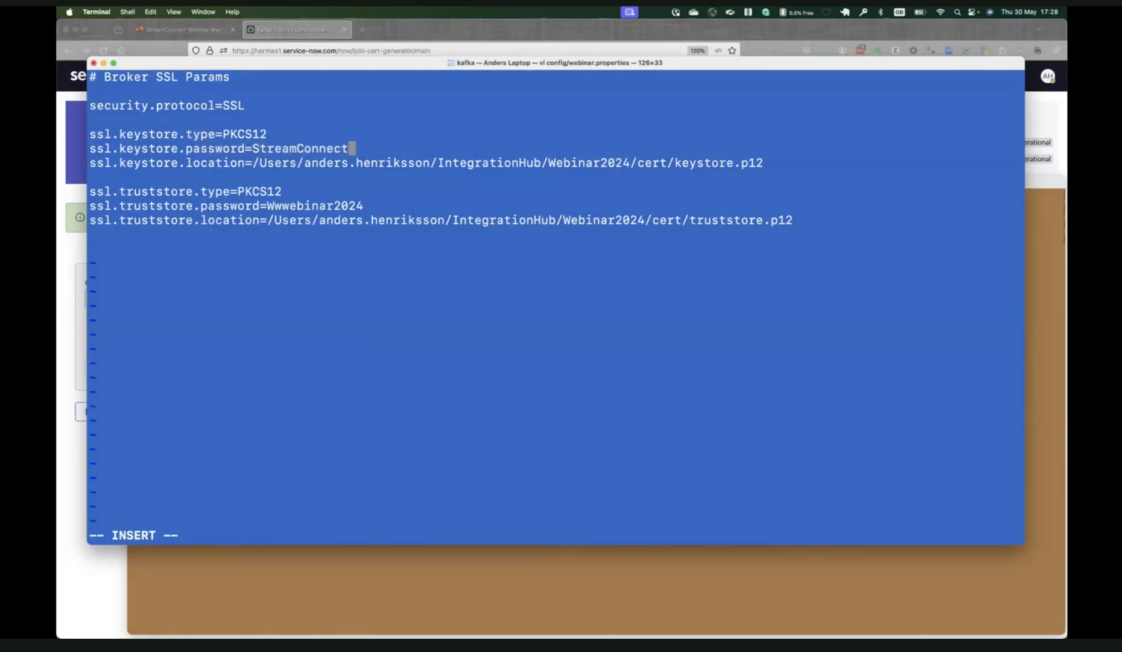
{"action": "key", "text": "Escape"}
Replace the ssl.truststore.password value with the same certificate password.
{"action": "key", "text": "Down"}
{"action": "key", "text": "Down"}
{"action": "key", "text": "Down"}
{"action": "key", "text": "Down"}
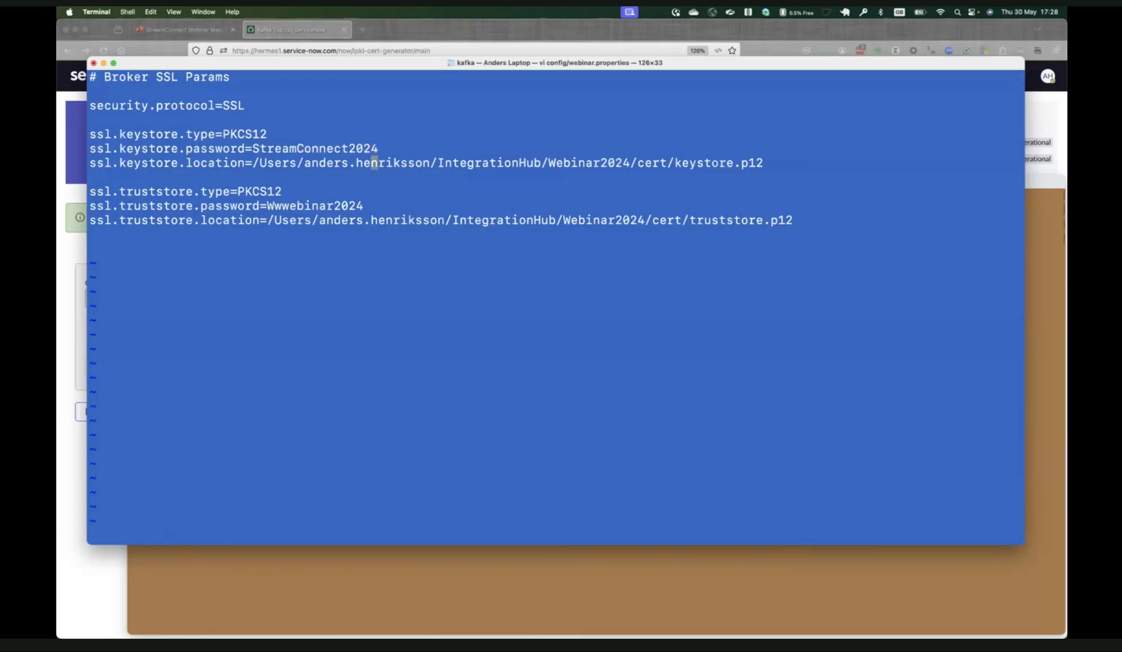
{"action": "key", "text": "Left"}
{"action": "key", "text": "Left"}
{"action": "key", "text": "Left"}
{"action": "key", "text": "Left"}
{"action": "key", "text": "Left"}
{"action": "key", "text": "Left"}
{"action": "key", "text": "Left"}
{"action": "key", "text": "Left"}
{"action": "key", "text": "Left"}
{"action": "key", "text": "Left"}
{"action": "key", "text": "Left"}
{"action": "key", "text": "Left"}
{"action": "type", "text": "C"}
{"action": "type", "text": "A"}
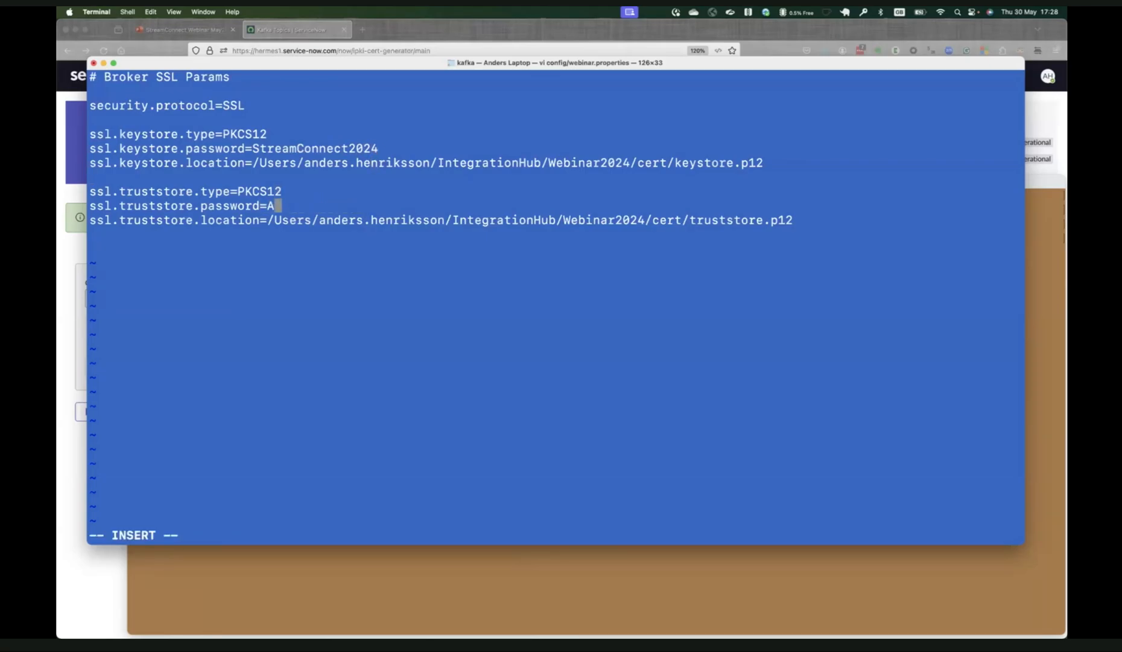
{"action": "key", "text": "BackSpace"}
{"action": "key", "text": "Escape"}
Check the keystore location path, then save webinar.properties and quit vi.
{"action": "key", "text": "Up"}
{"action": "key", "text": "Up"}
{"action": "key", "text": "Up"}
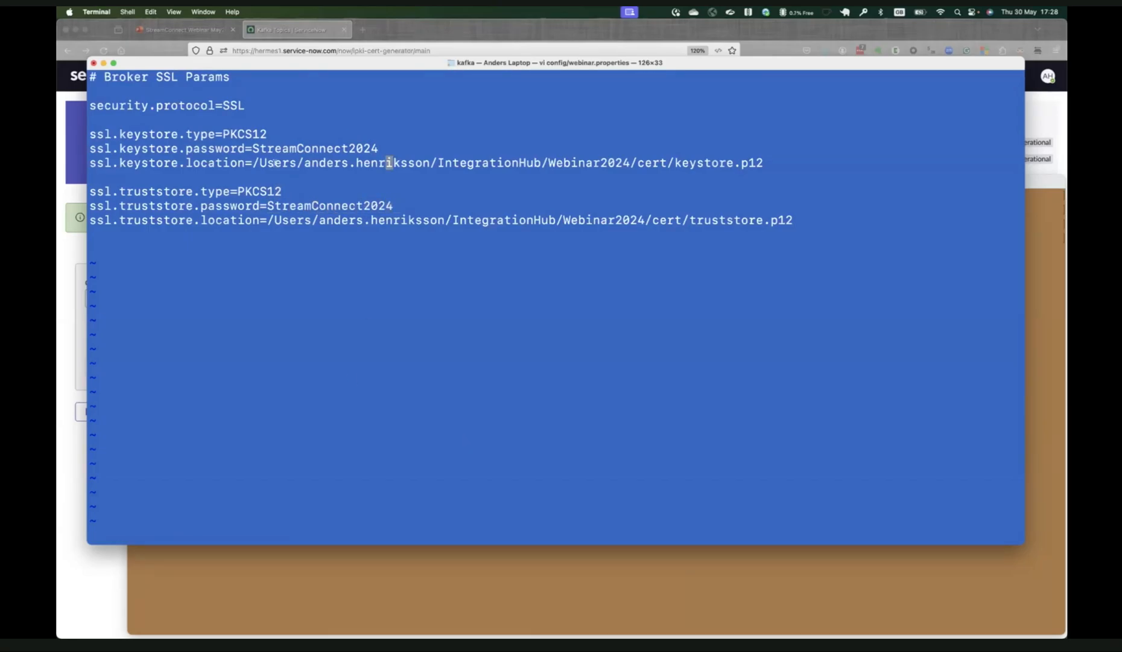
{"action": "left_click_drag", "start_coordinate": [251, 163], "coordinate": [859, 163]}
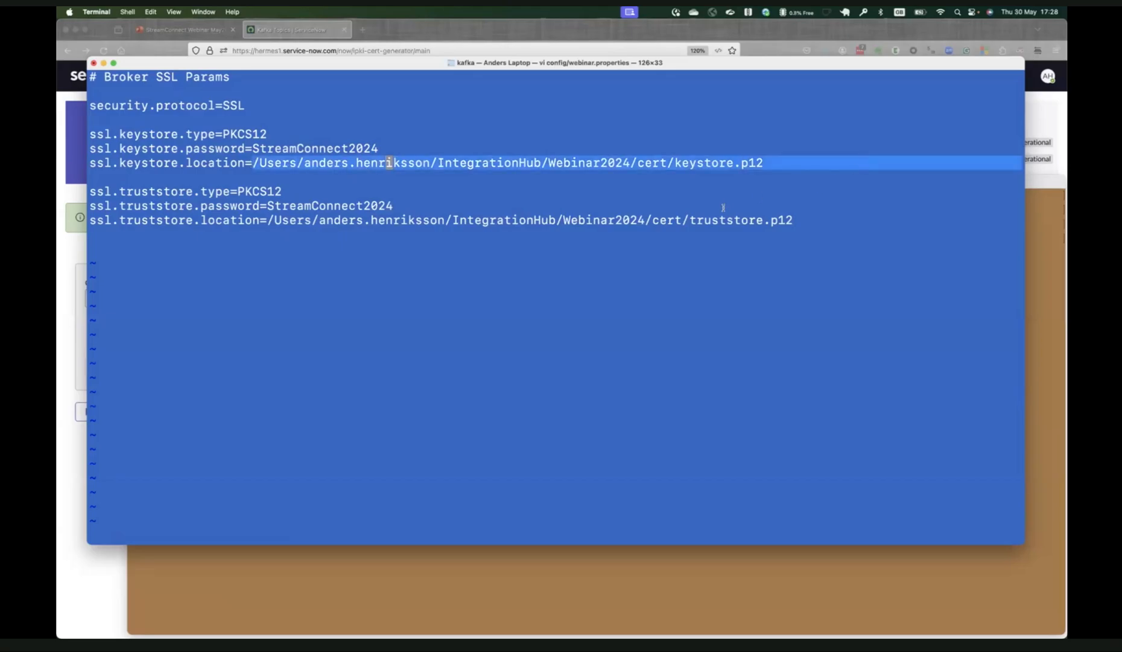
{"action": "type", "text": ":wq"}
{"action": "key", "text": "Return"}
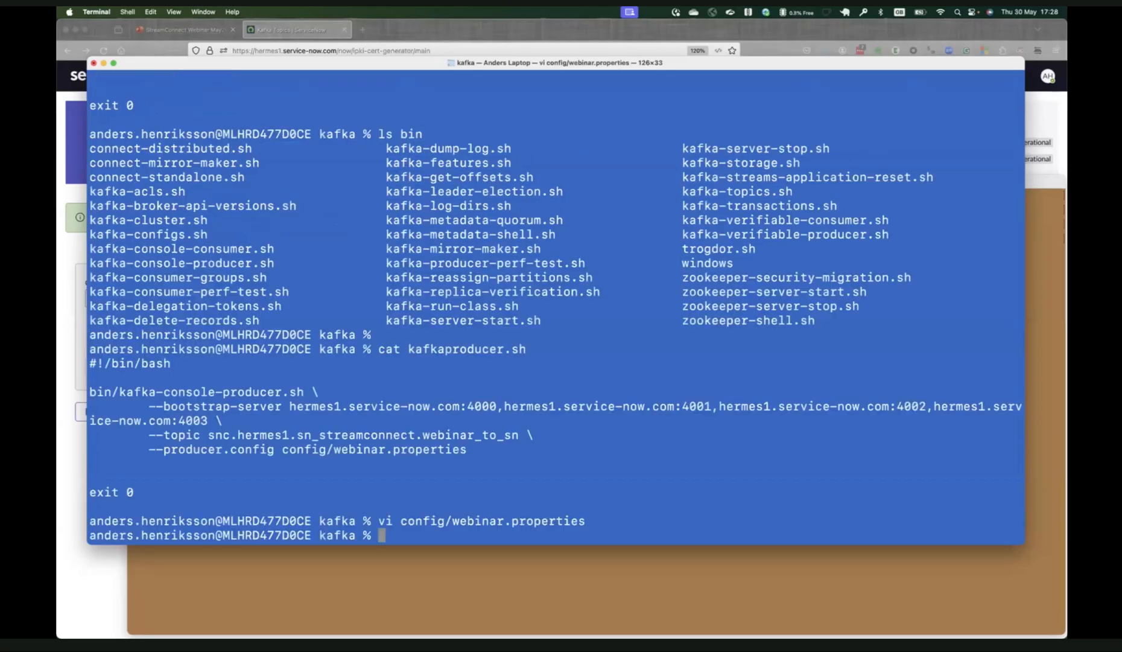
Run the ./kafkaproducer.sh script to start the console producer.
{"action": "type", "text": "./kafka"}
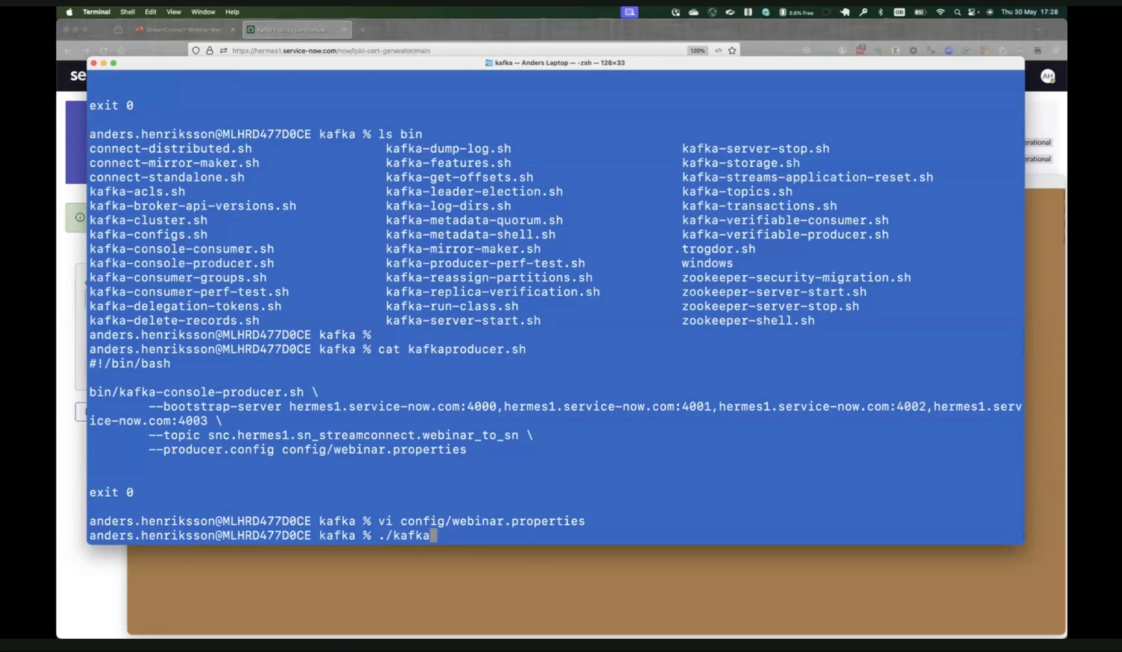
{"action": "key", "text": "Tab"}
{"action": "key", "text": "Return"}
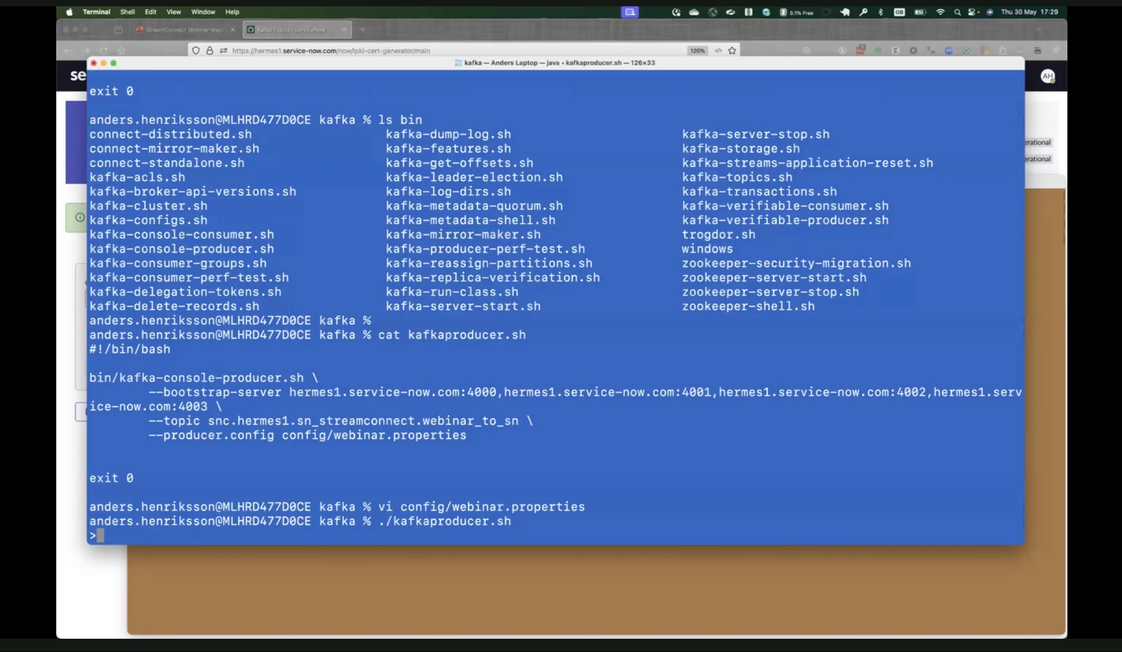
Send the messages Hello, StreamConnect and World through the console producer, then stop the producer.
{"action": "type", "text": "Hello"}
{"action": "key", "text": "Return"}
{"action": "type", "text": "StreamConnect"}
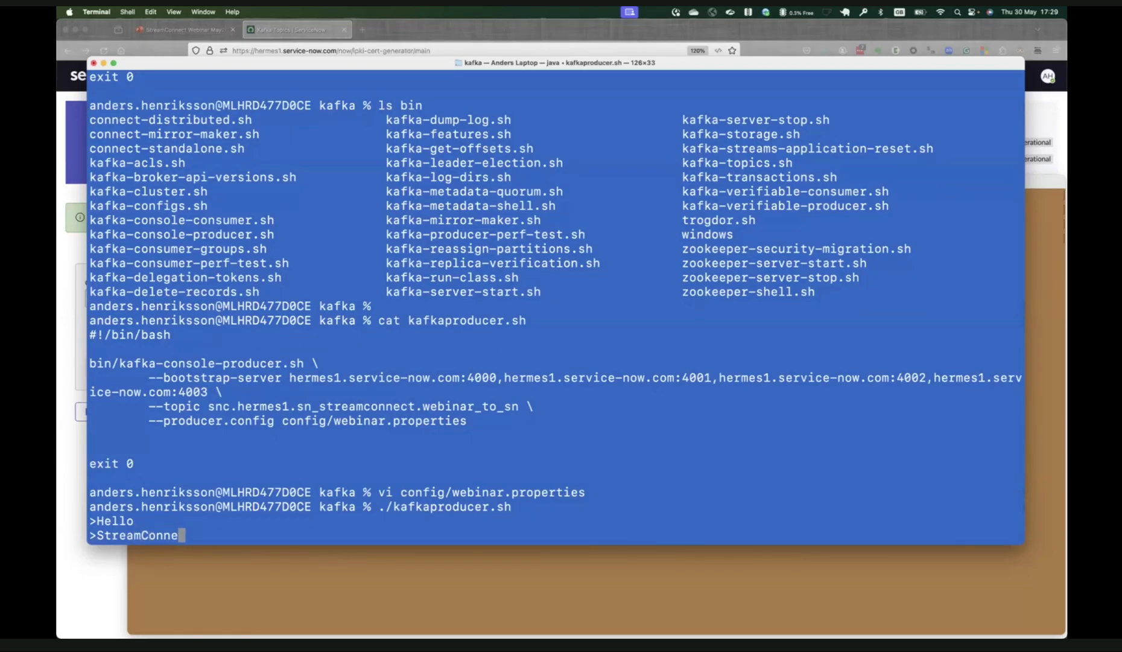
{"action": "key", "text": "Return"}
{"action": "type", "text": "World"}
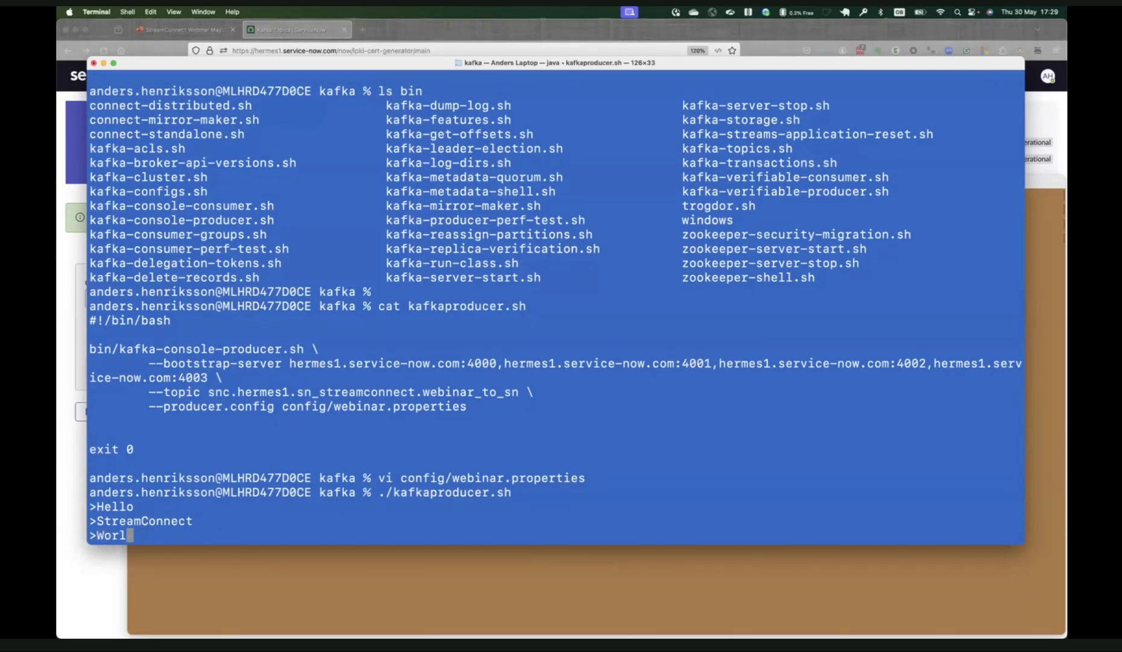
{"action": "key", "text": "Return"}
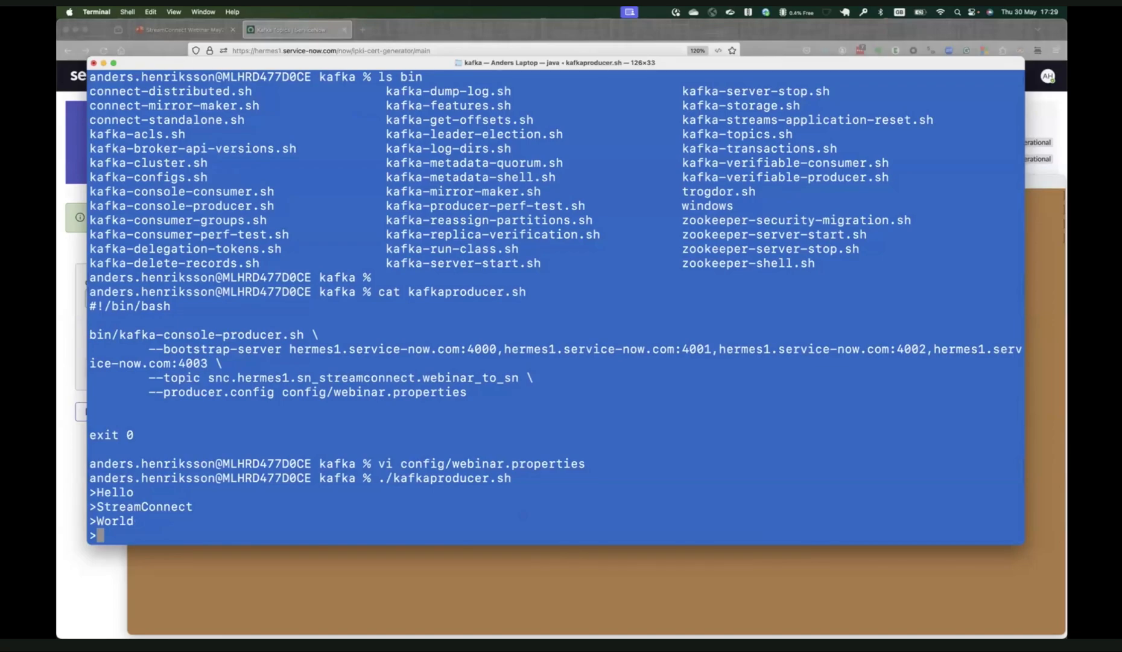
{"action": "key", "text": "ctrl+c"}
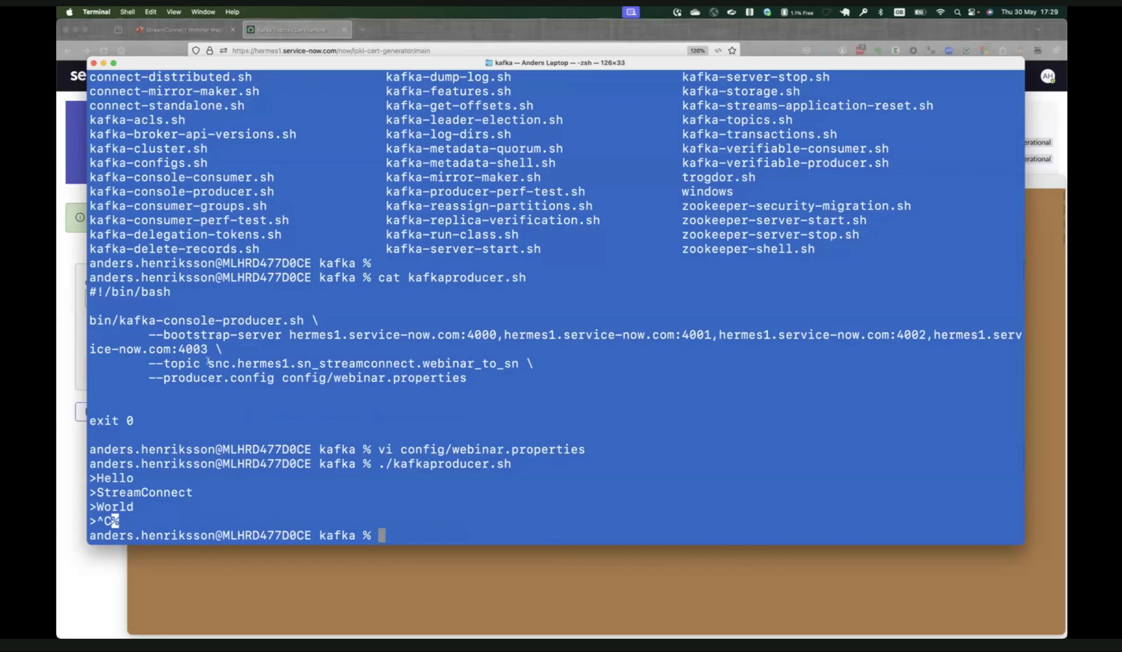
Switch to Firefox, open the WebinarScriptConsumer script consumer and review the gs.info line that logs each message.
{"action": "left_click", "coordinate": [75, 471]}
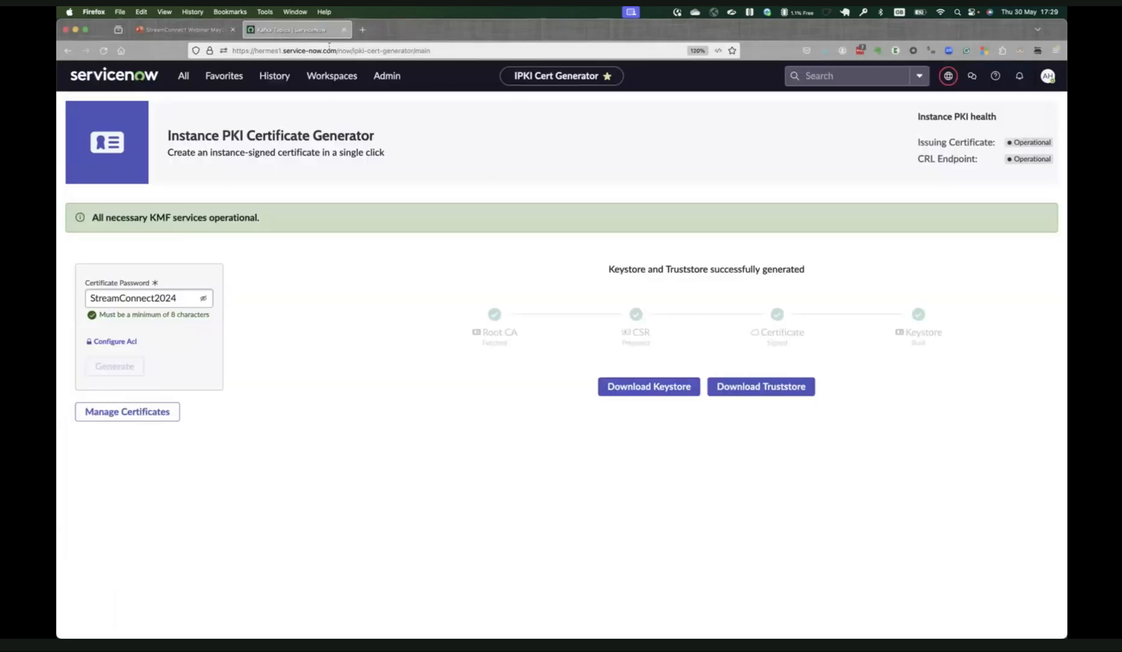
{"action": "left_click", "coordinate": [223, 76]}
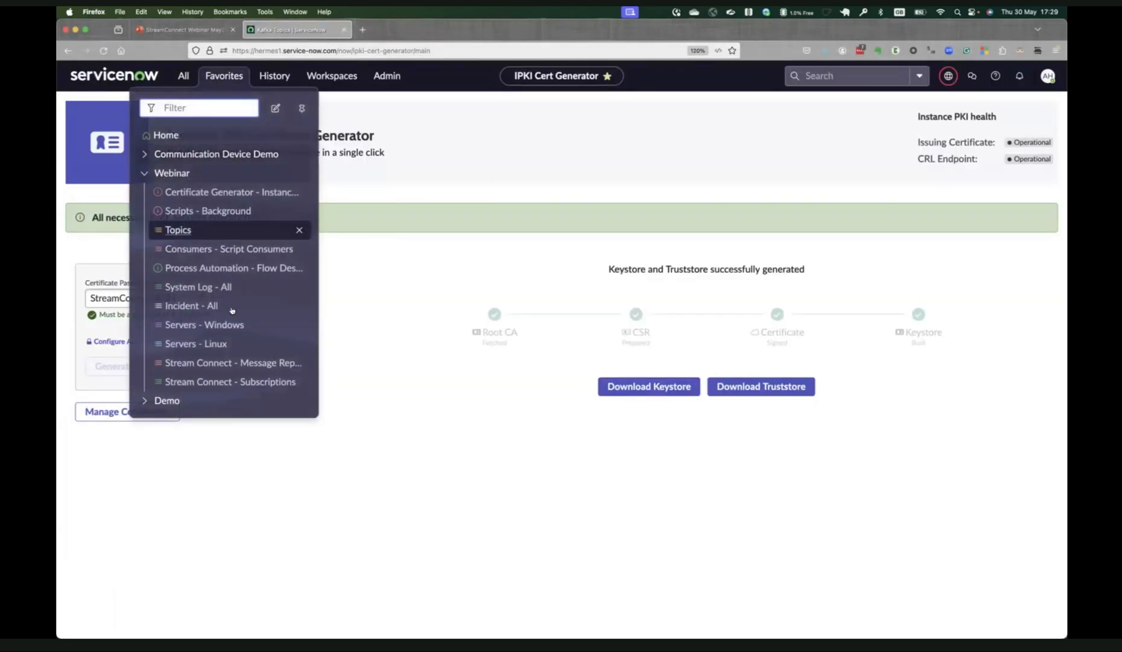
{"action": "left_click", "coordinate": [230, 248]}
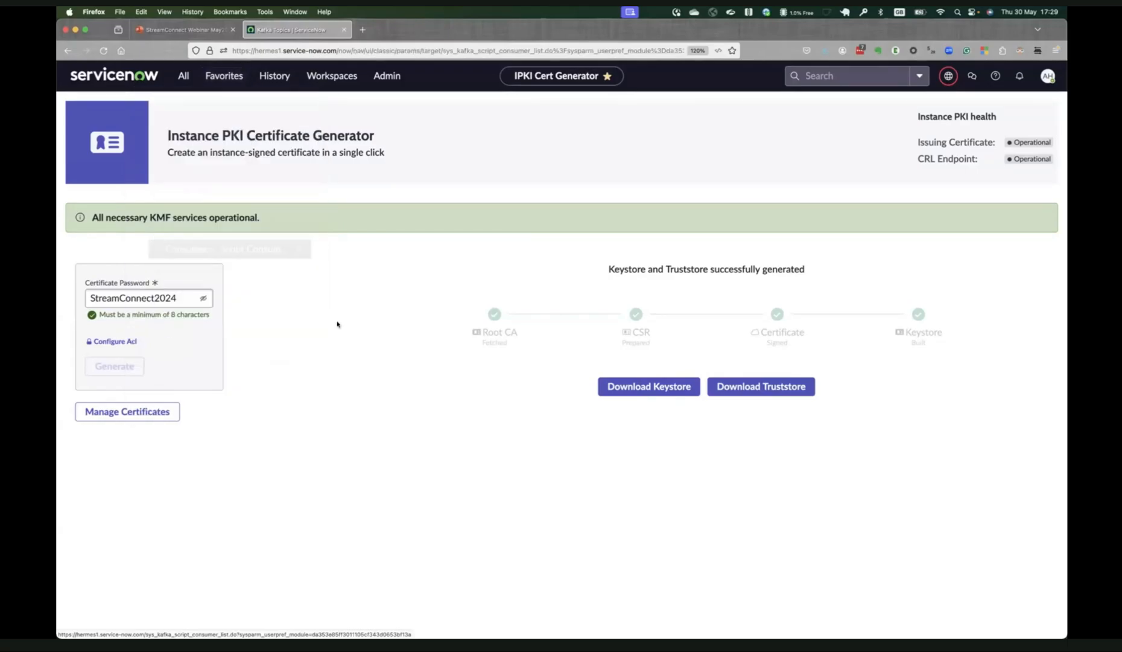
{"action": "left_click", "coordinate": [160, 369]}
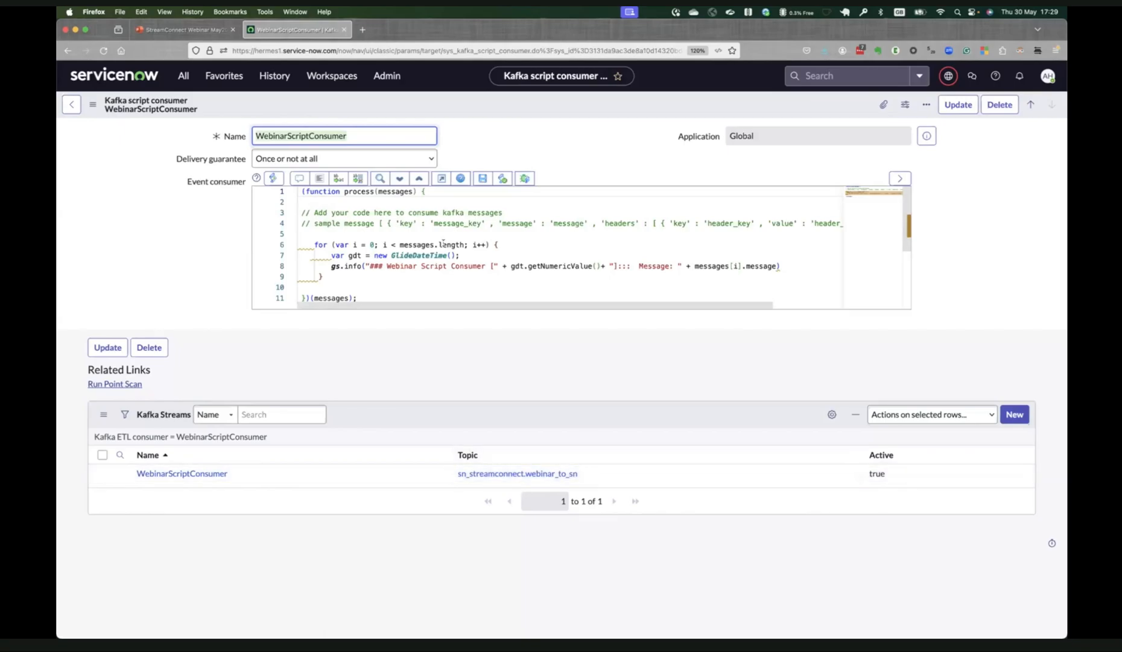
{"action": "left_click", "coordinate": [335, 266]}
{"action": "left_click_drag", "start_coordinate": [383, 266], "coordinate": [783, 266]}
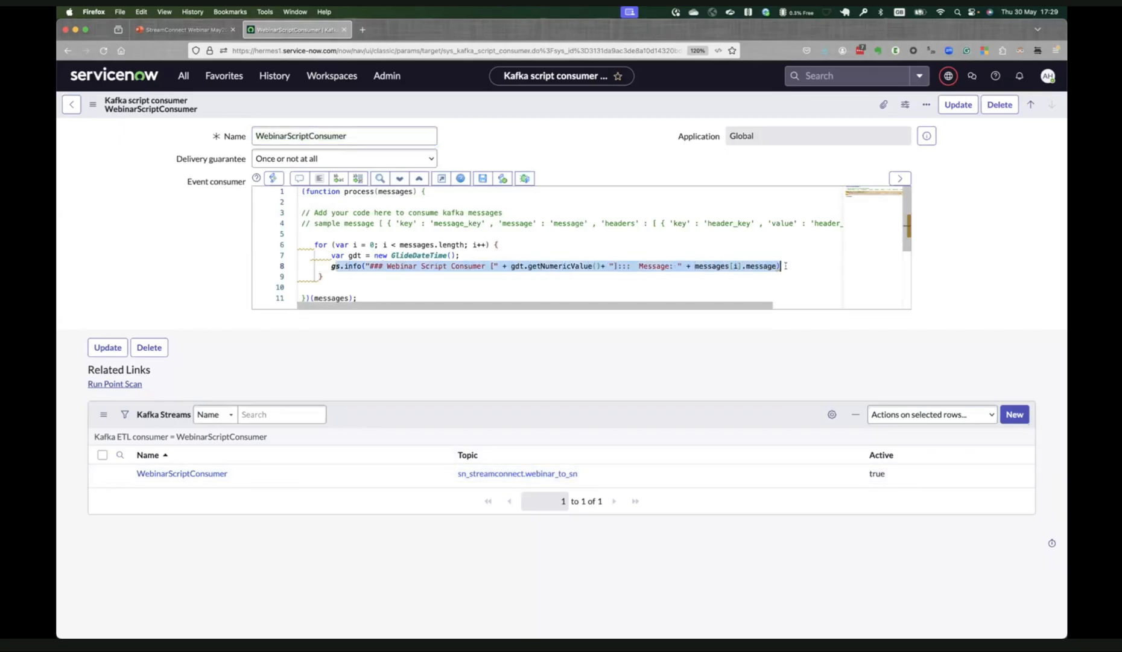
Open the favorited System Log - All list and filter it to entries whose source is *** Script.
{"action": "left_click", "coordinate": [183, 77]}
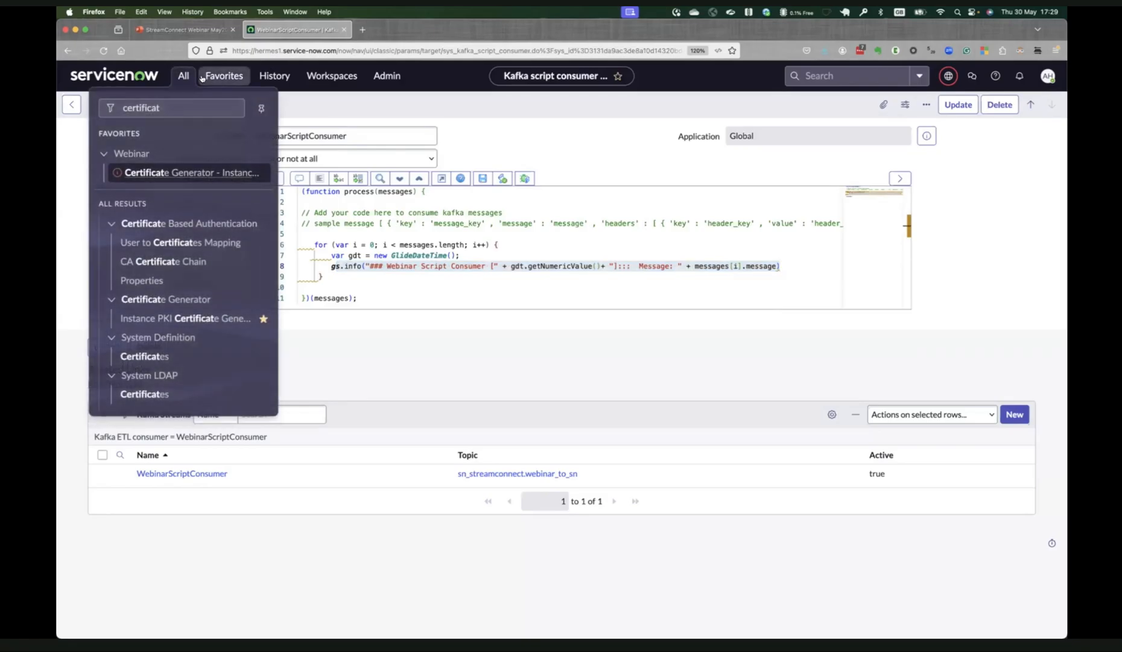
{"action": "left_click", "coordinate": [224, 75]}
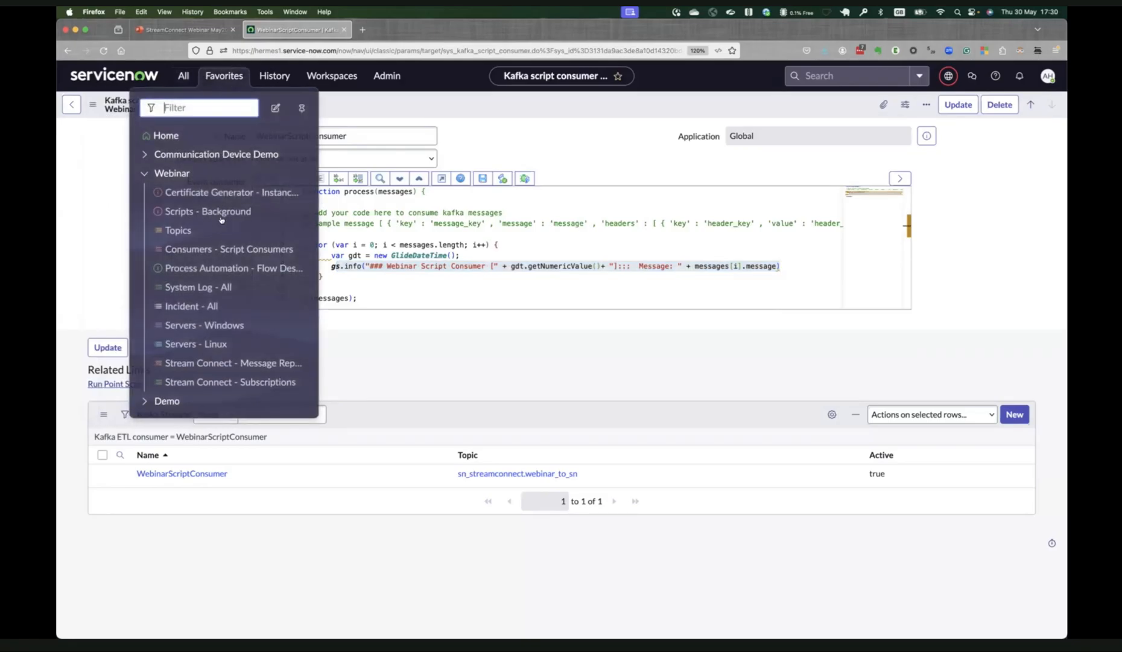
{"action": "left_click", "coordinate": [218, 289]}
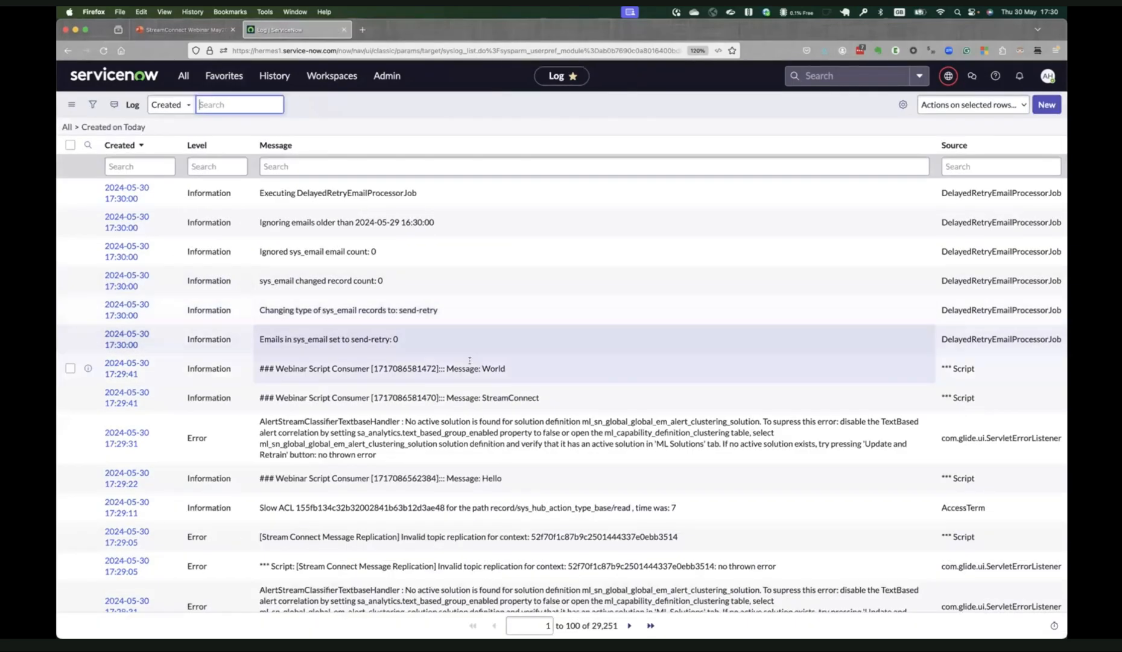
{"action": "right_click", "coordinate": [956, 385]}
{"action": "left_click", "coordinate": [971, 382]}
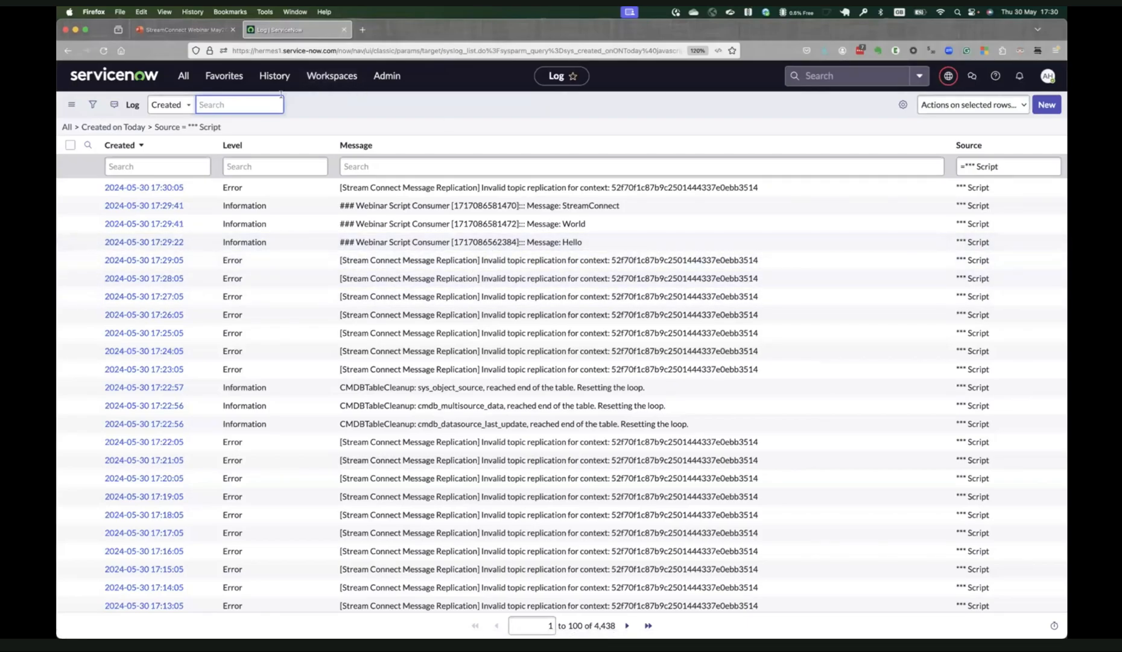
{"action": "left_click", "coordinate": [315, 108]}
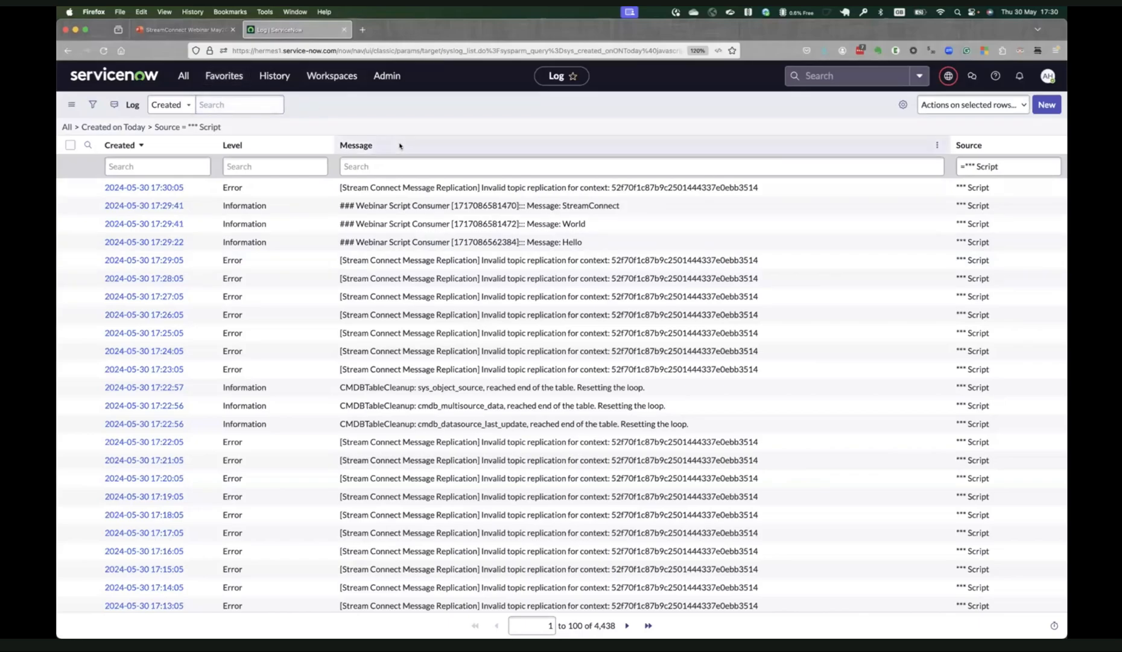
Switch to Terminal and review the bootstrap server addresses in the printed kafkaproducer.sh script.
{"action": "key", "text": "super+Tab"}
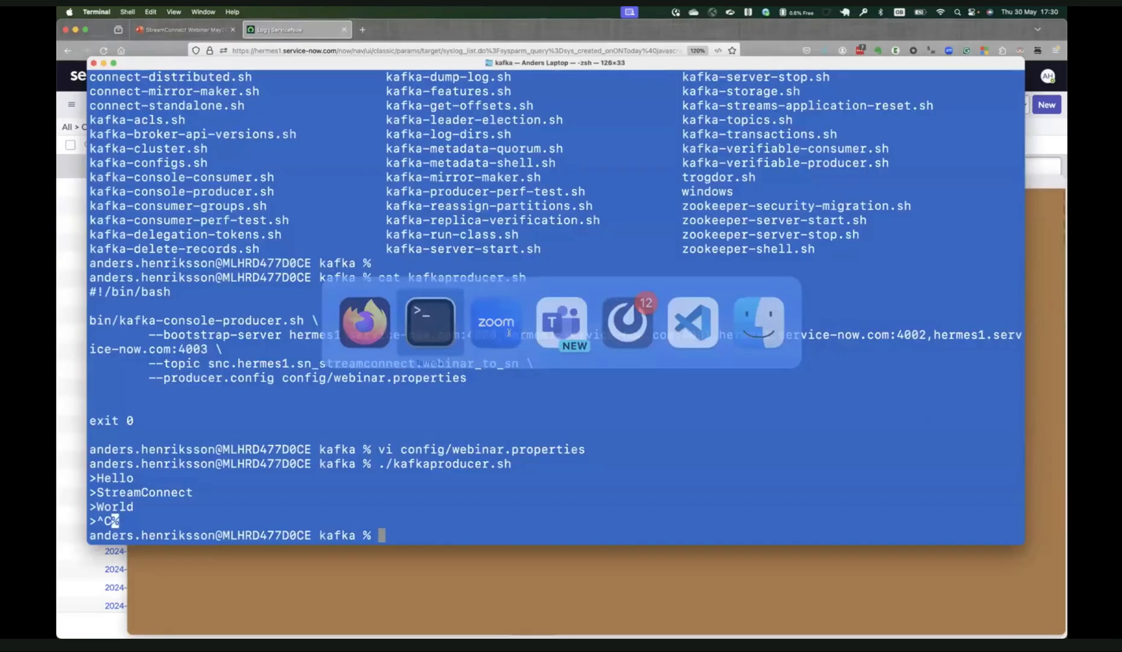
{"action": "left_click_drag", "start_coordinate": [91, 320], "coordinate": [470, 375]}
{"action": "left_click", "coordinate": [344, 331]}
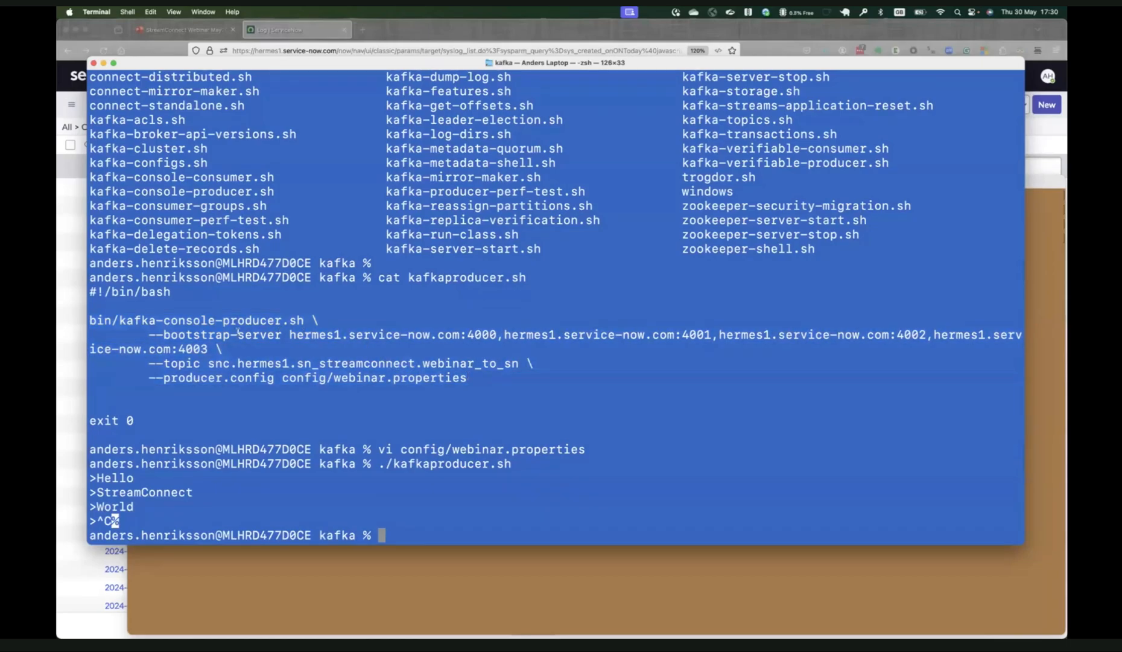
{"action": "left_click_drag", "start_coordinate": [281, 339], "coordinate": [1038, 350]}
{"action": "left_click_drag", "start_coordinate": [282, 336], "coordinate": [256, 339]}
Switch to Firefox, find the Hermes Messaging Service Diagnostics page by filtering for hermes, and review its Producer Bootstrap addresses.
{"action": "left_click", "coordinate": [63, 284]}
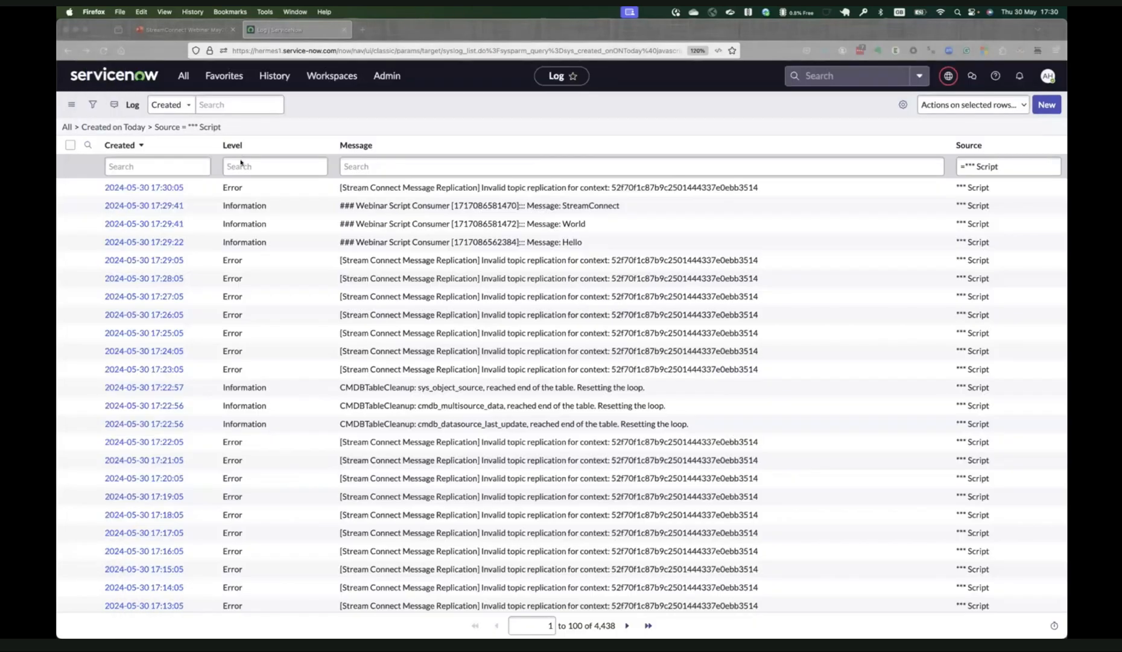
{"action": "left_click", "coordinate": [185, 76]}
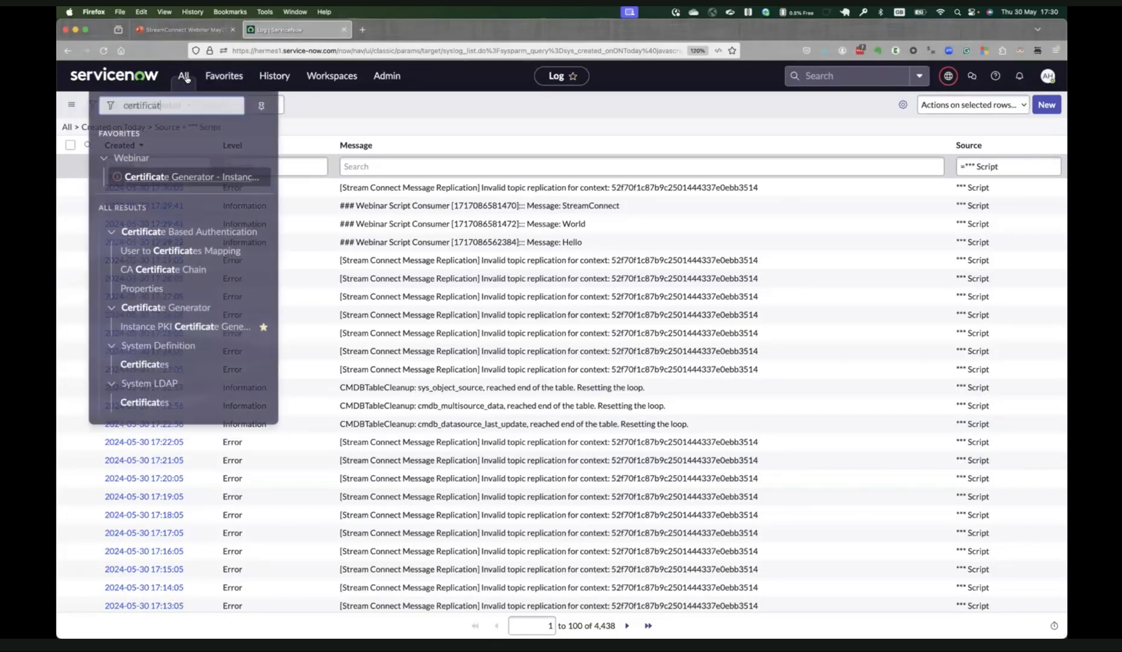
{"action": "key", "text": "super+a"}
{"action": "type", "text": "hermes"}
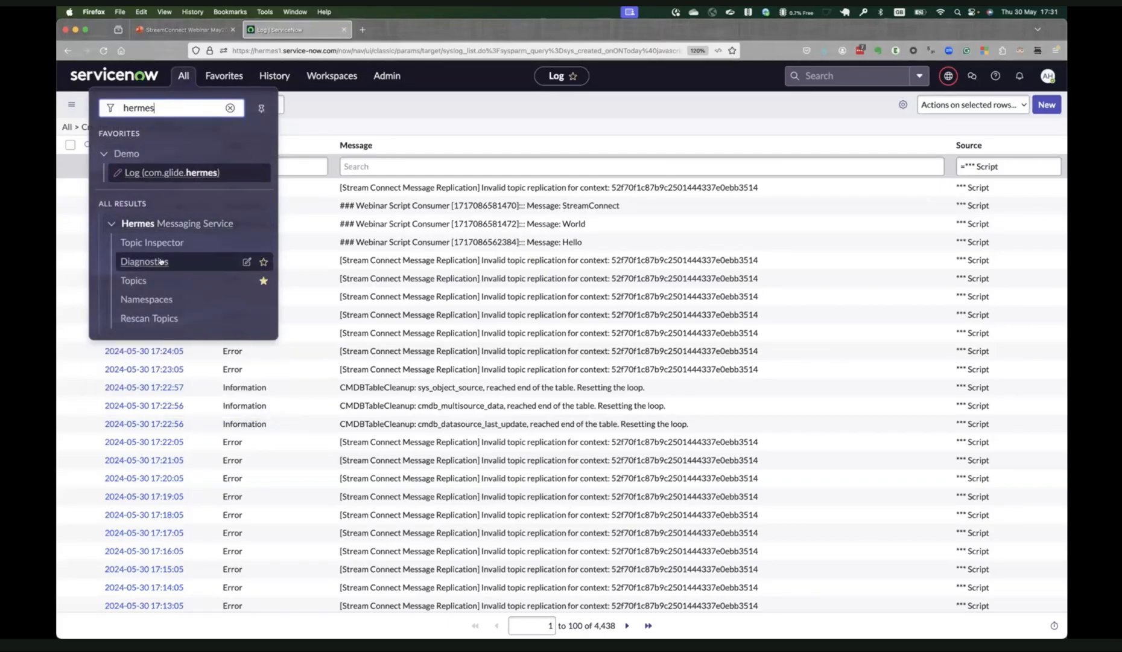
{"action": "left_click", "coordinate": [183, 262]}
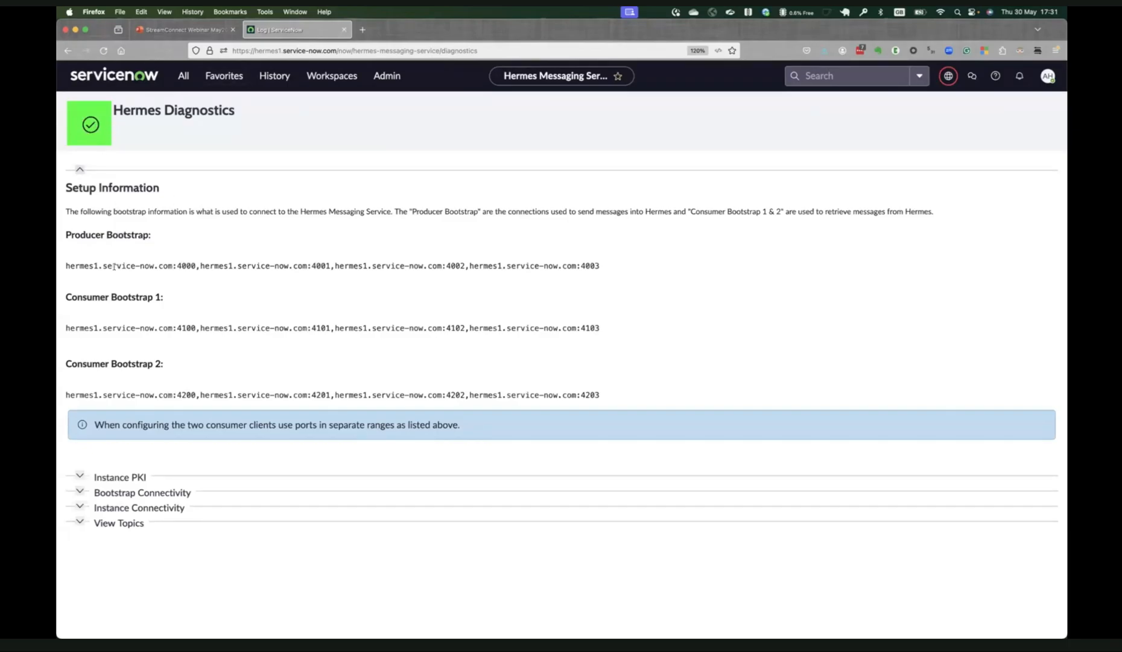
{"action": "left_click_drag", "start_coordinate": [174, 265], "coordinate": [653, 272]}
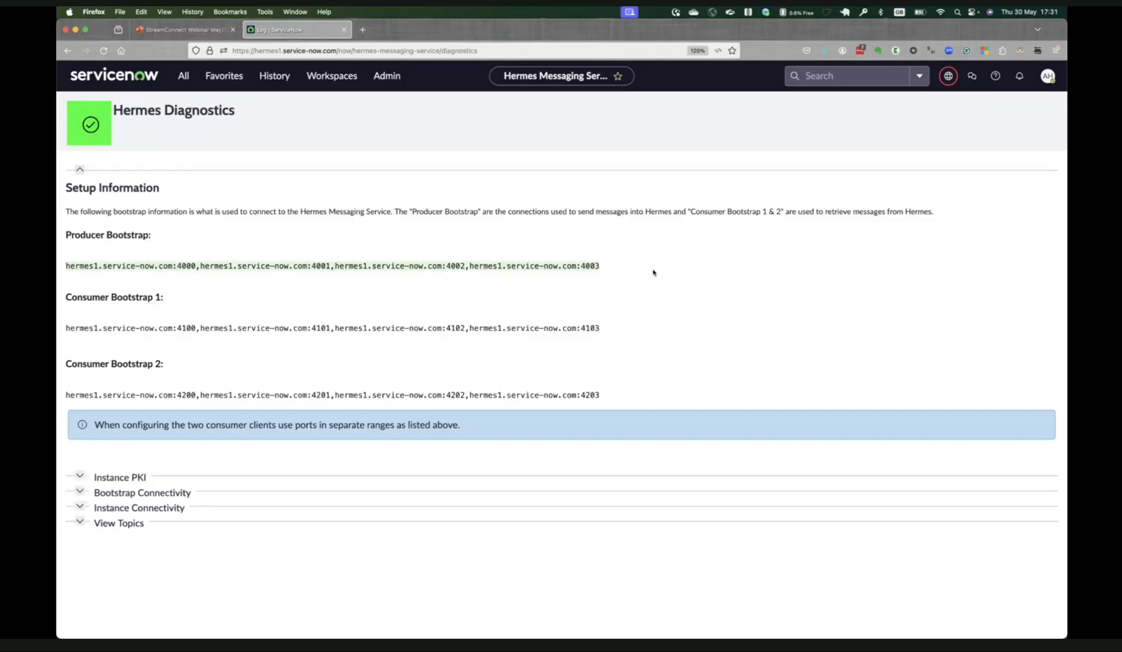
{"action": "left_click", "coordinate": [640, 272]}
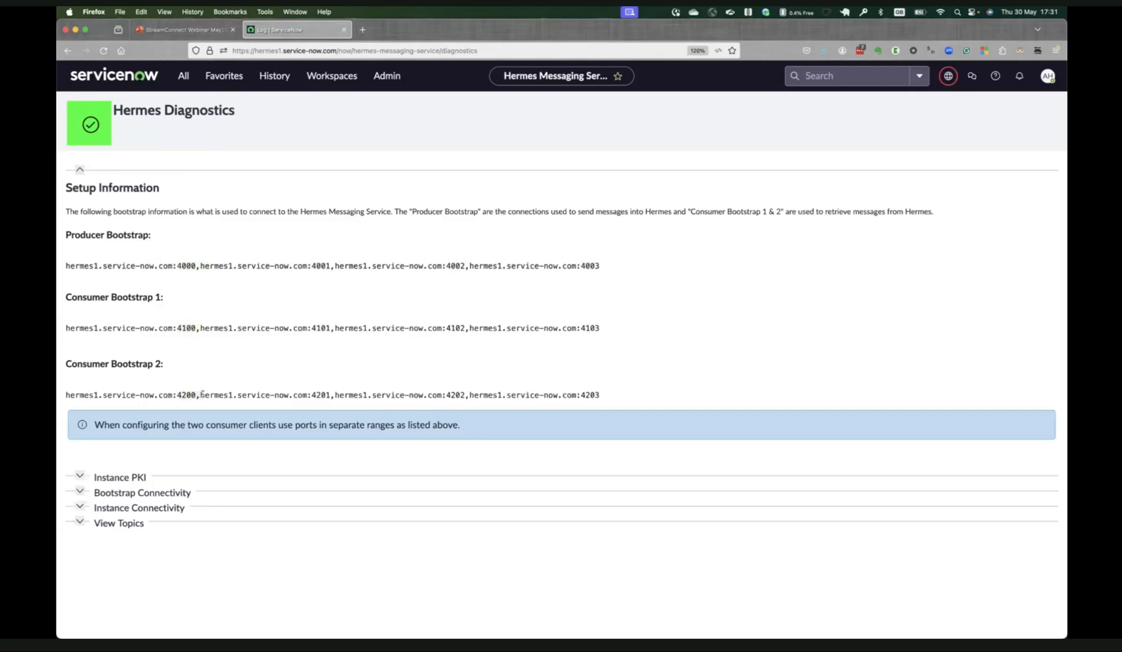
{"action": "left_click_drag", "start_coordinate": [176, 265], "coordinate": [533, 269]}
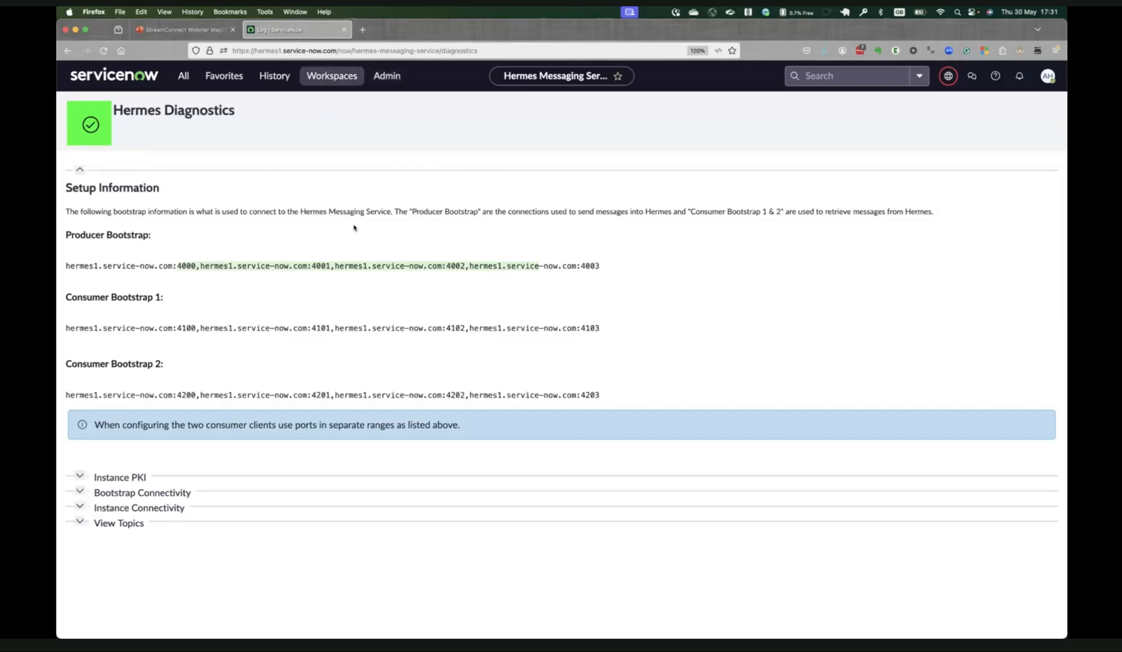
Switch to Terminal and print the contents of kafkaconsumer.sh with cat.
{"action": "key", "text": "super+Tab"}
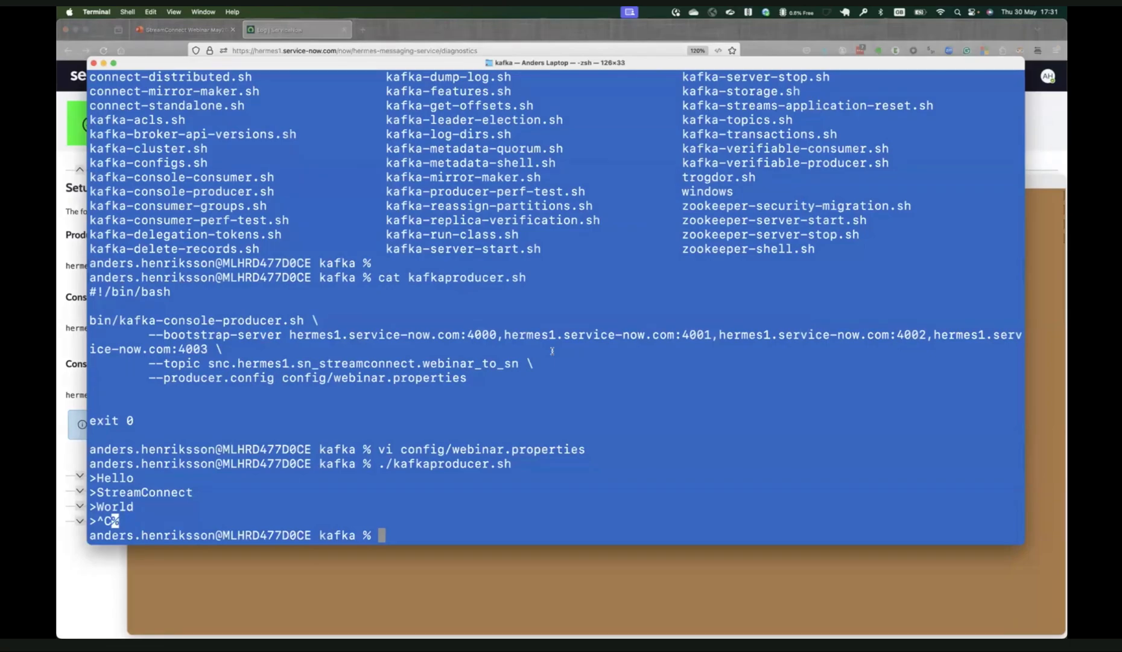
{"action": "key", "text": "Return"}
{"action": "key", "text": "Return"}
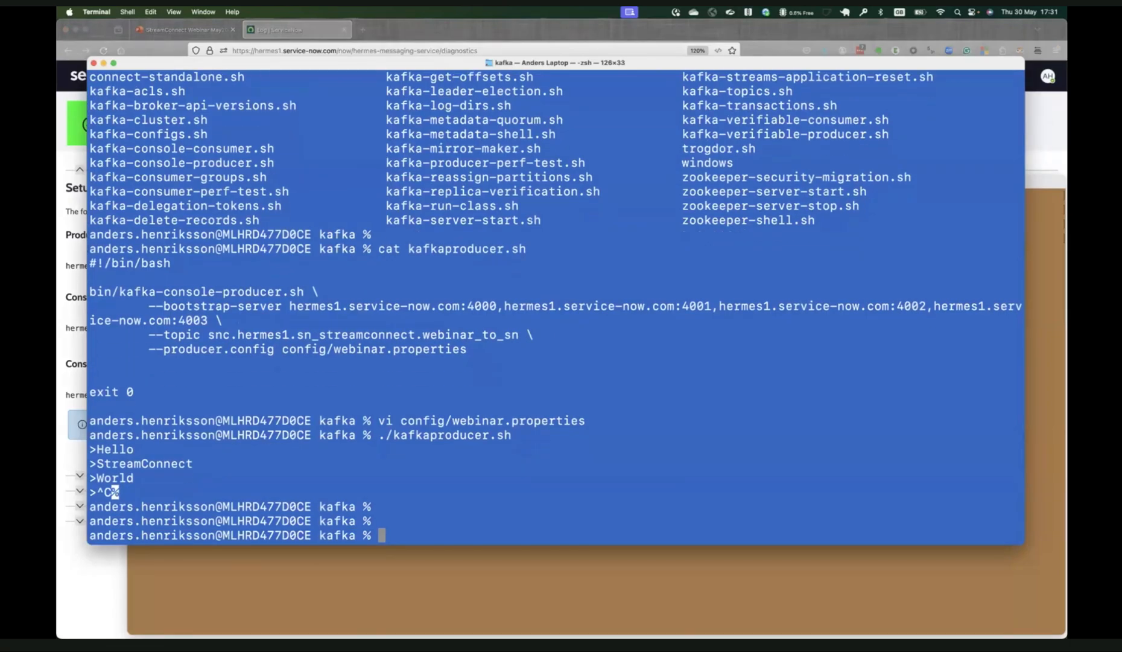
{"action": "type", "text": "ccat"}
{"action": "key", "text": "BackSpace"}
{"action": "key", "text": "BackSpace"}
{"action": "key", "text": "BackSpace"}
{"action": "key", "text": "BackSpace"}
{"action": "type", "text": "at kafka"}
{"action": "key", "text": "Tab"}
{"action": "type", "text": "c"}
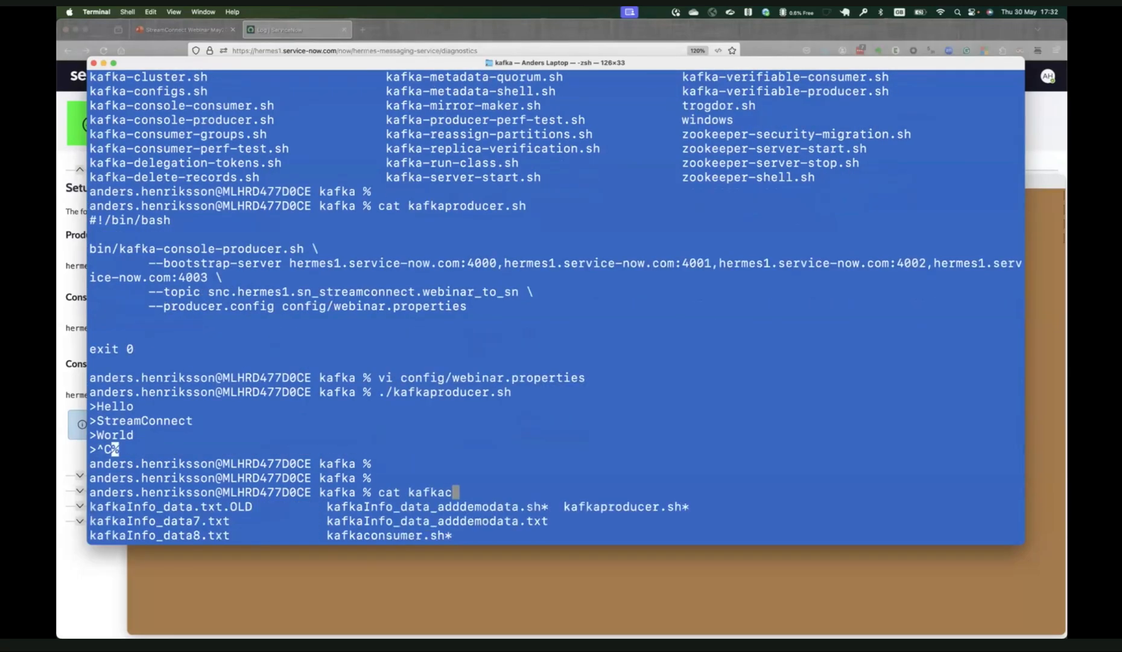
{"action": "key", "text": "Tab"}
{"action": "key", "text": "Return"}
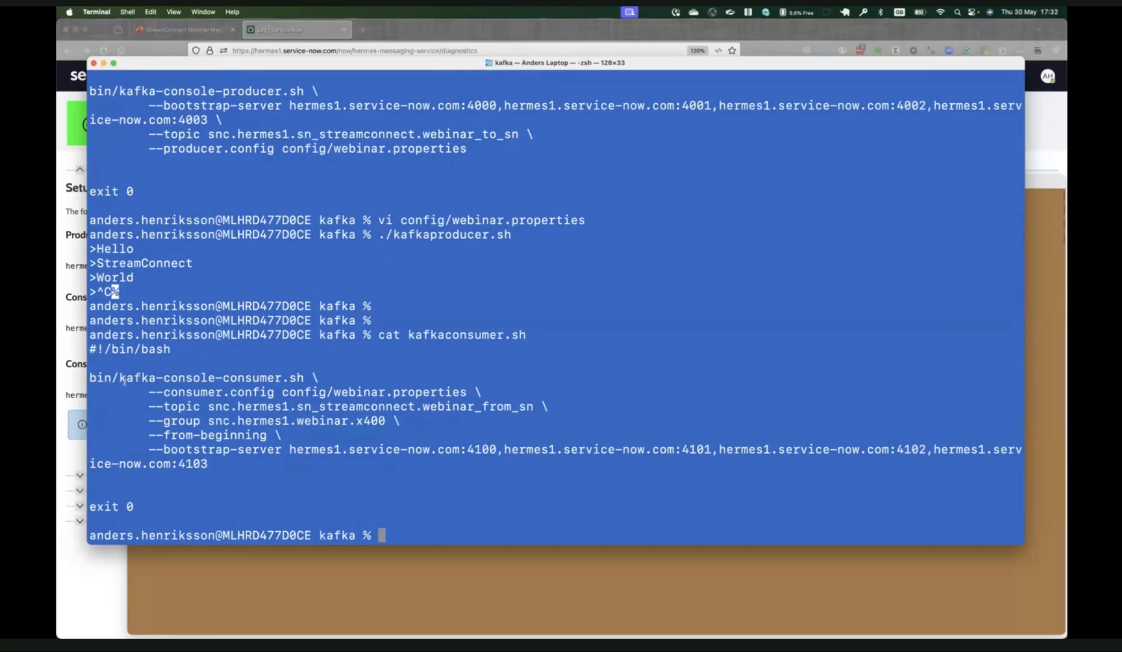
Review the console consumer command, source topic and bootstrap server ports in the printed kafkaconsumer.sh script.
{"action": "left_click_drag", "start_coordinate": [120, 377], "coordinate": [291, 379]}
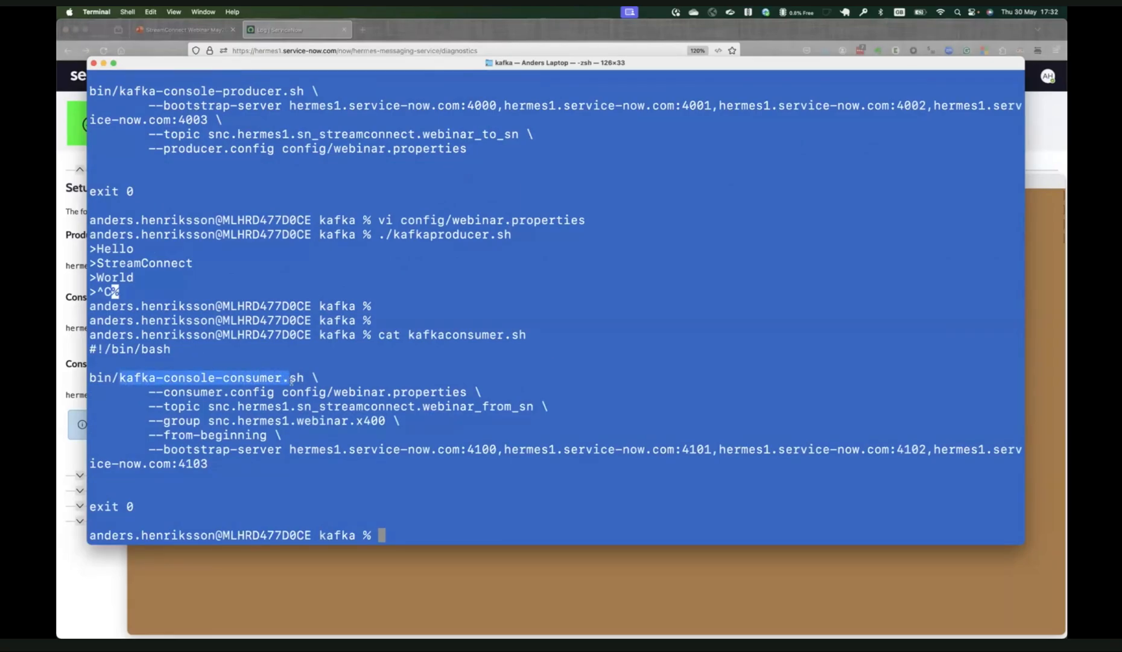
{"action": "left_click_drag", "start_coordinate": [421, 406], "coordinate": [552, 408]}
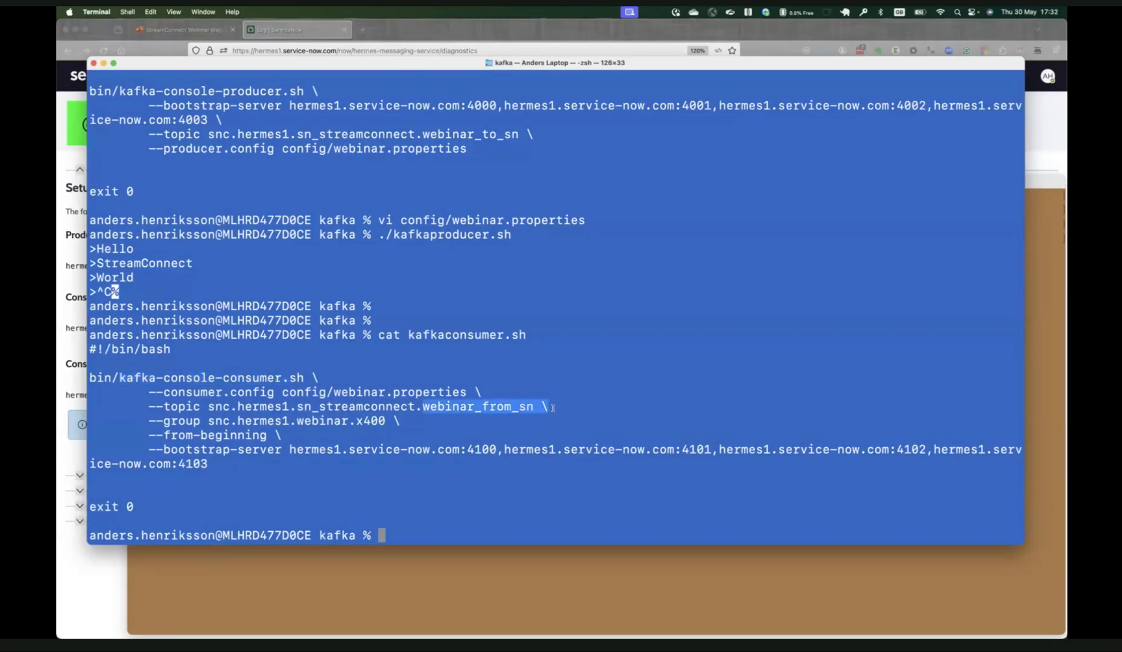
{"action": "left_click_drag", "start_coordinate": [181, 447], "coordinate": [503, 447]}
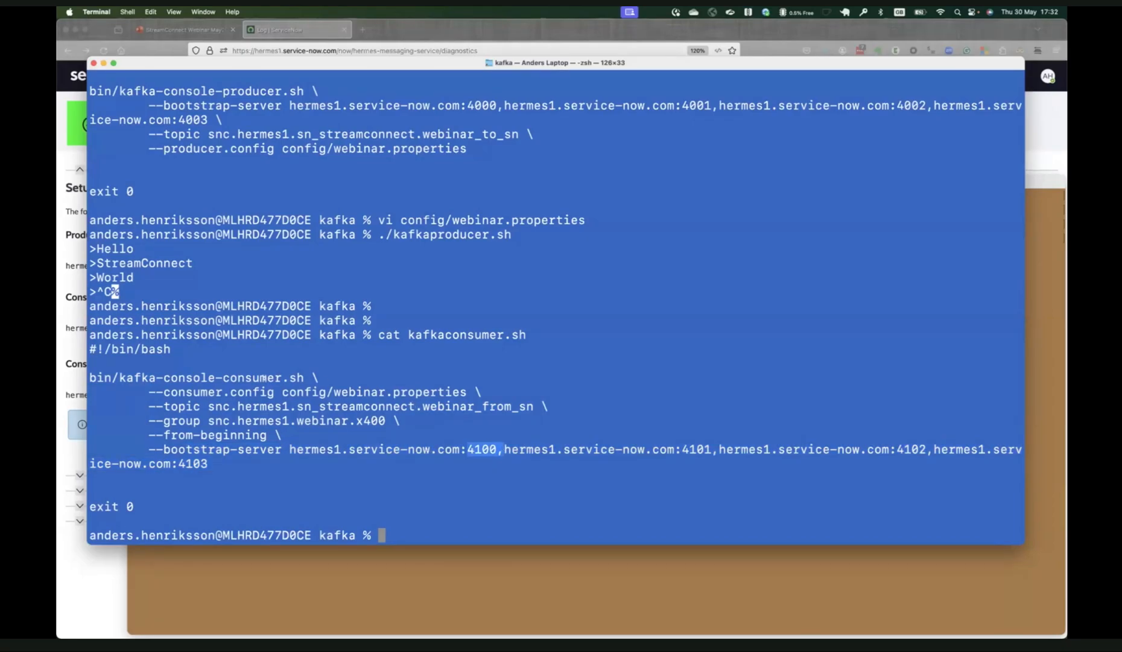
{"action": "left_click", "coordinate": [369, 454]}
Run the ./kafkaconsumer.sh script to start the console consumer, and add blank lines below the command.
{"action": "type", "text": "./con"}
{"action": "key", "text": "BackSpace"}
{"action": "key", "text": "BackSpace"}
{"action": "key", "text": "BackSpace"}
{"action": "type", "text": "kafkac"}
{"action": "key", "text": "Tab"}
{"action": "key", "text": "Return"}
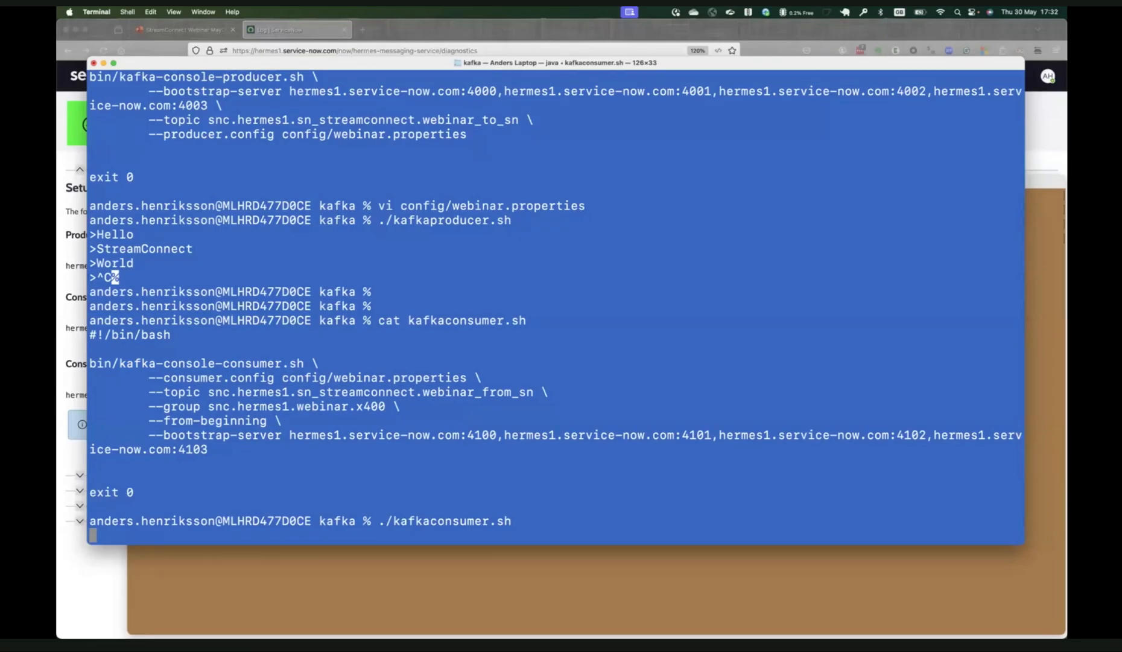
{"action": "key", "text": "Return"}
{"action": "key", "text": "Return"}
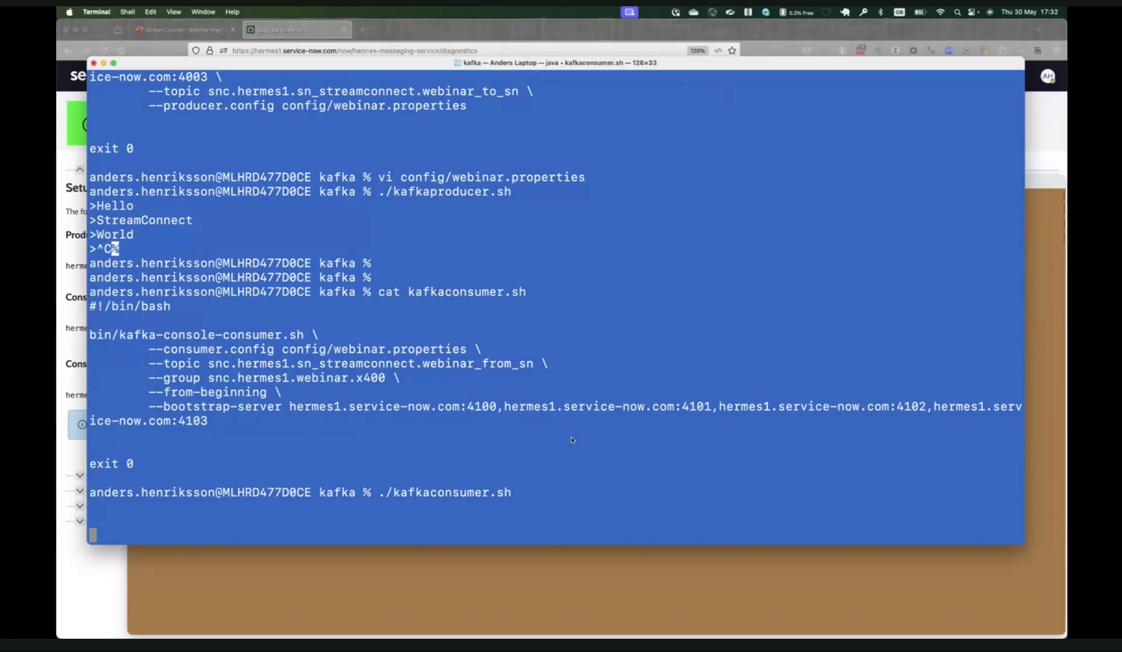
Switch to Firefox, open Scripts - Background from the Webinar favorites, and paste the script that sends a hello/world message to sn_streamconnect.webinar_from_sn.
{"action": "key", "text": "super+Tab"}
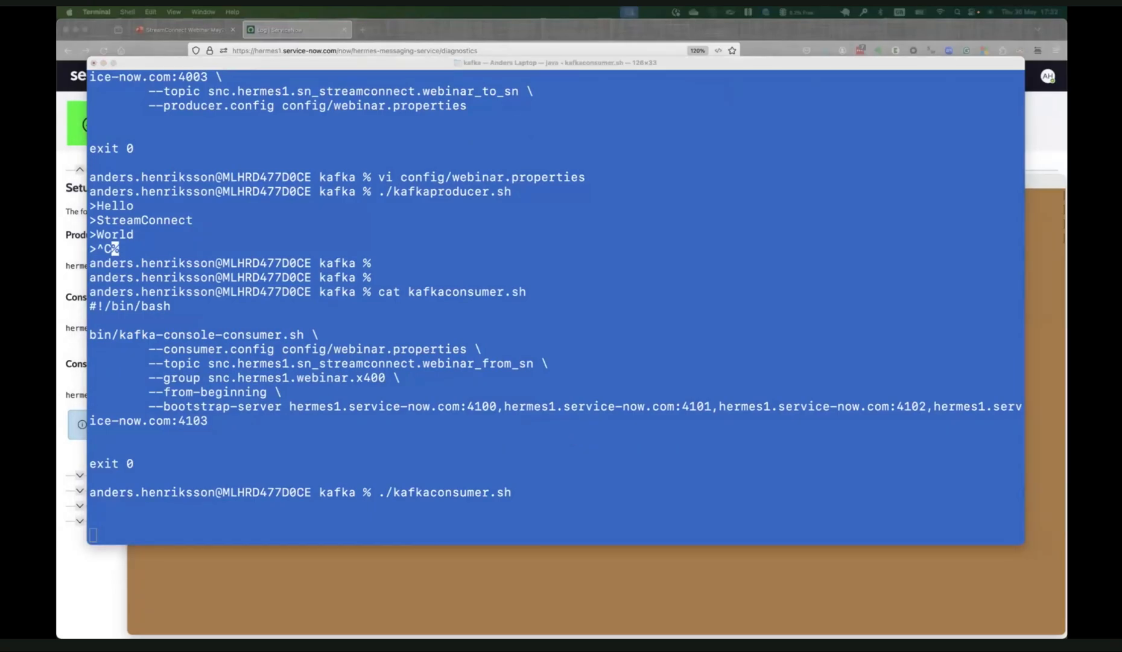
{"action": "left_click", "coordinate": [107, 588]}
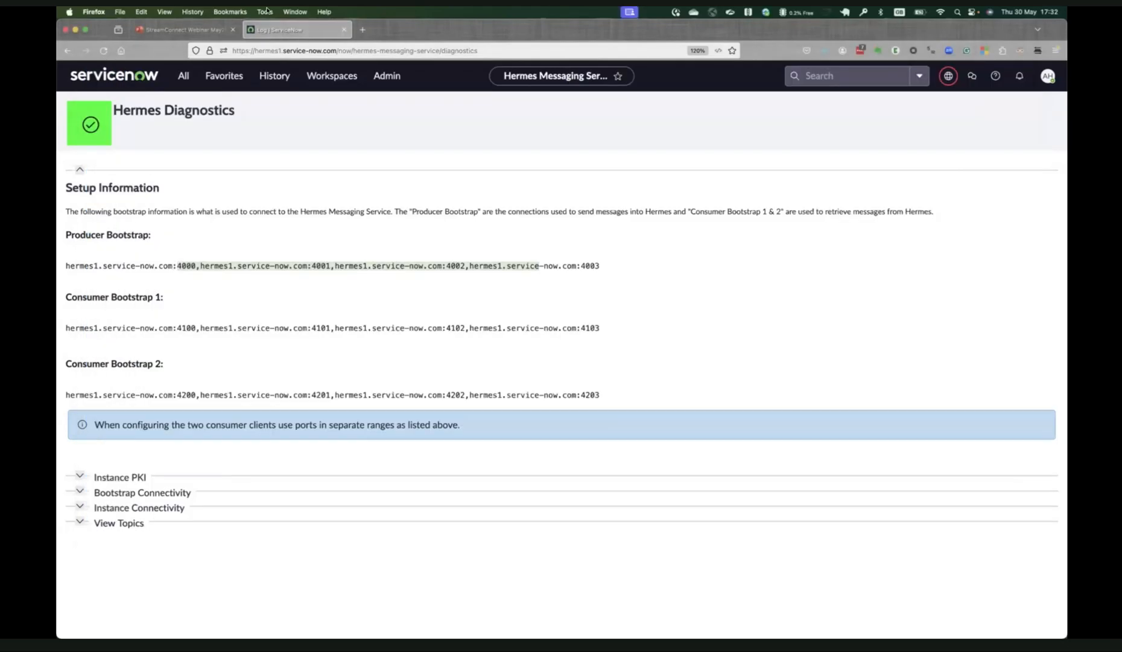
{"action": "left_click", "coordinate": [184, 77]}
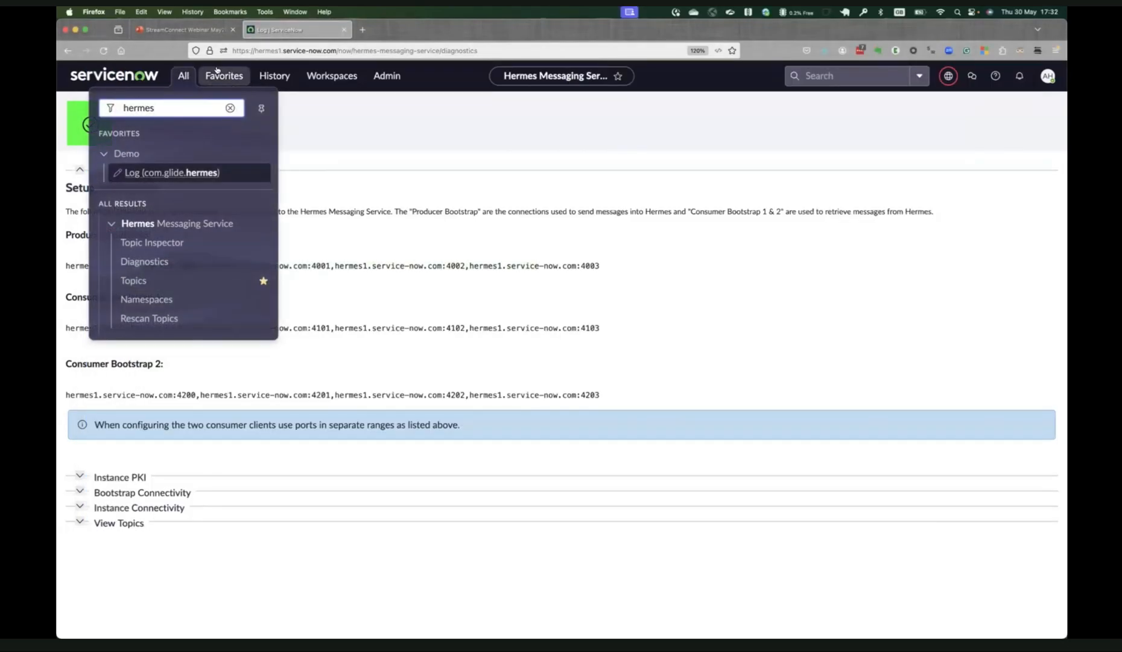
{"action": "left_click", "coordinate": [218, 72]}
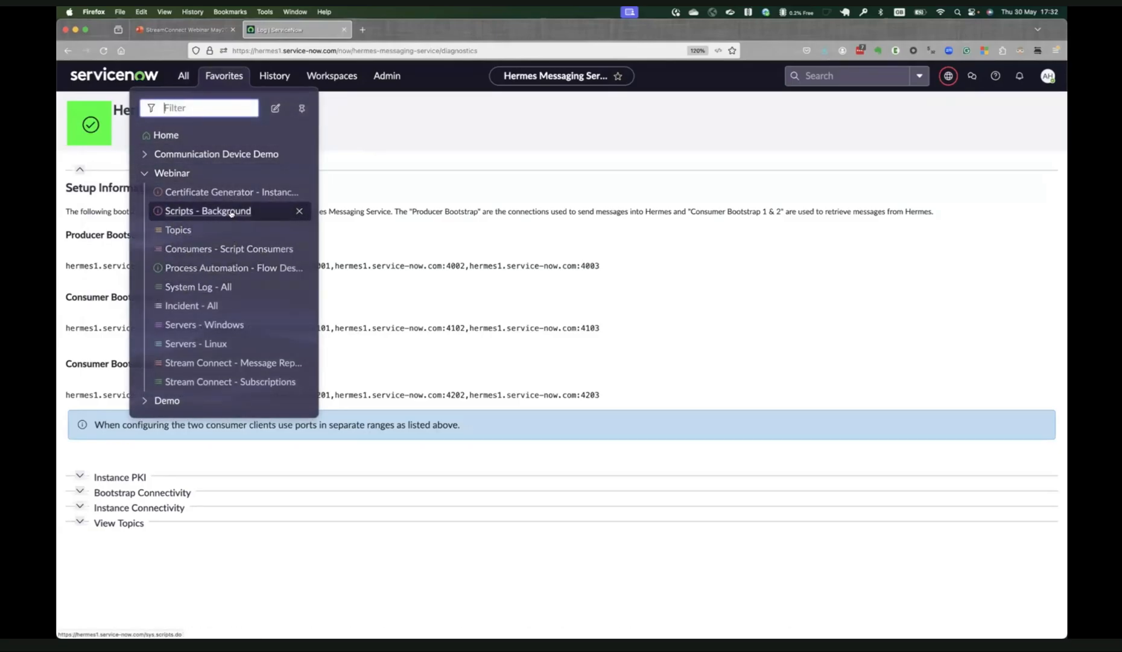
{"action": "left_click", "coordinate": [237, 213]}
{"action": "left_click", "coordinate": [180, 218]}
{"action": "type", "text": "//Quick example var kgr = new GlideRecord(\"sys_kafka_topic\"); kgr.addQuery(\"name\", \"sn_streamconnect.webinar_from_sn\"); kgr.query(); if (!kgr.next()) {     gs.info(\"### Topic not found\"); } else {     var headers = {};     var message = { 'key1': 'hello', 'key2': 'world' };      var producer = new sn_ih_kafka.ProducerV2();     producer.send(''+kgr.sys_id, gs.generateGUID(), JSON.stringify(message), false, headers);  }"}
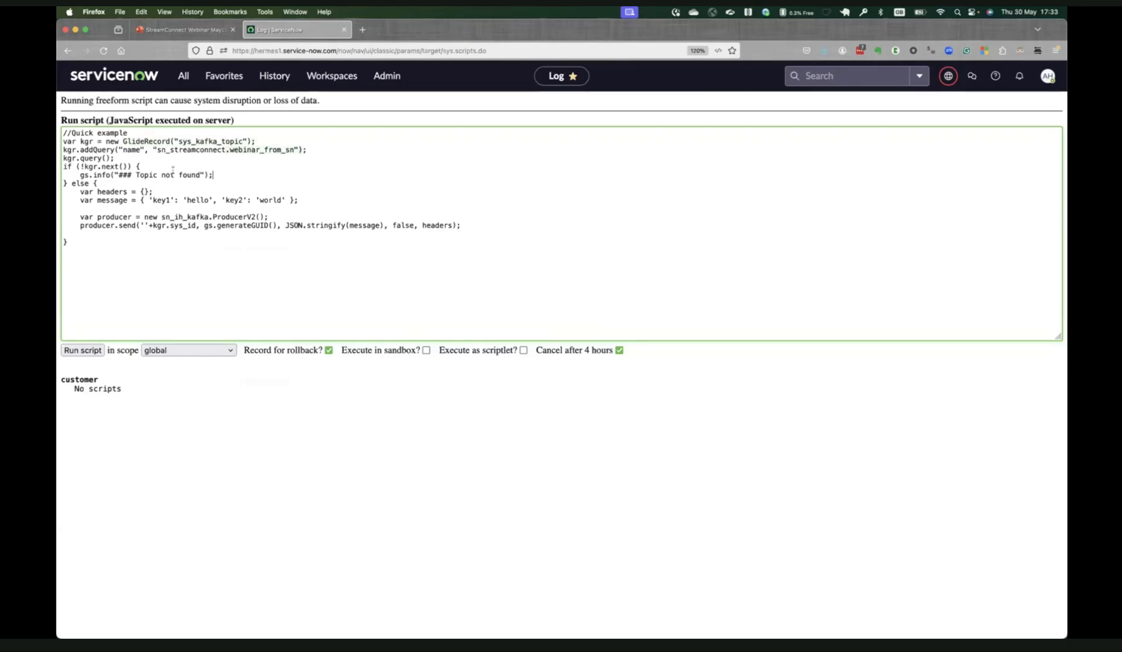
Review the script's topic-not-found check, headers, message object and ProducerV2 send lines.
{"action": "left_click_drag", "start_coordinate": [77, 166], "coordinate": [213, 175]}
{"action": "left_click", "coordinate": [242, 181]}
{"action": "left_click_drag", "start_coordinate": [81, 192], "coordinate": [159, 193]}
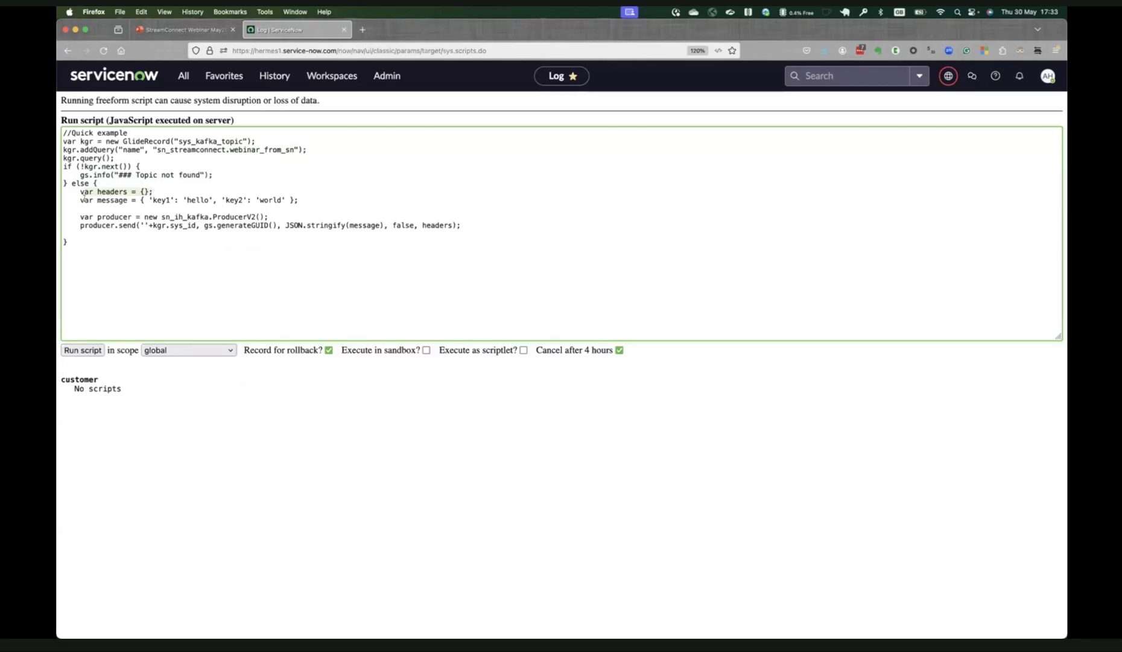
{"action": "left_click_drag", "start_coordinate": [82, 199], "coordinate": [293, 201]}
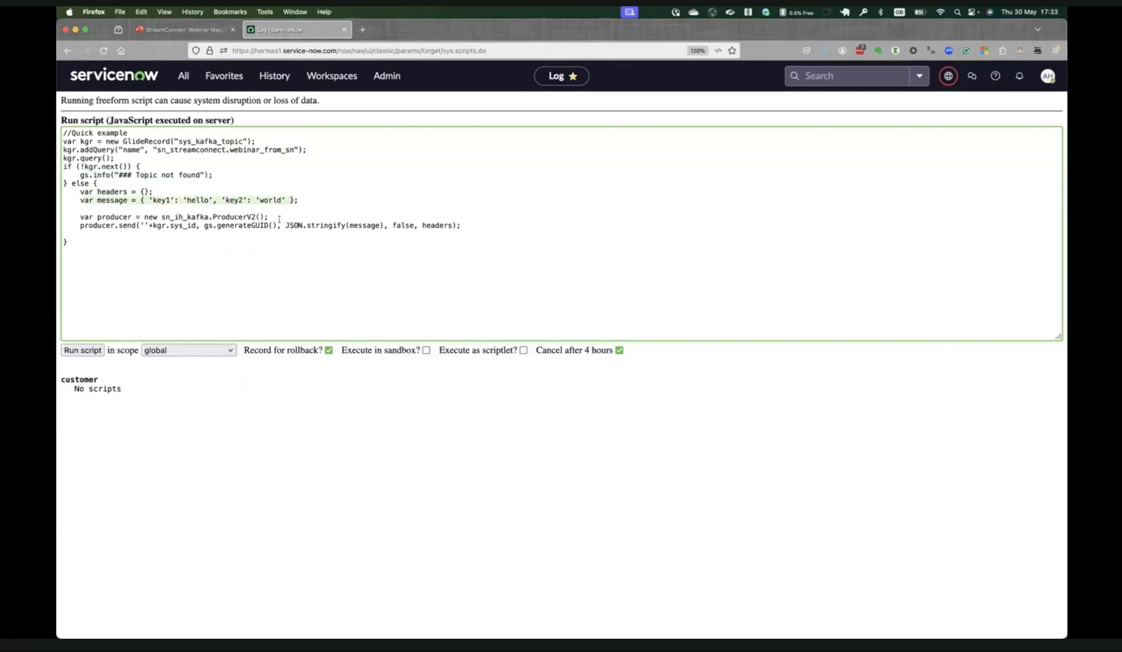
{"action": "left_click_drag", "start_coordinate": [85, 216], "coordinate": [314, 221]}
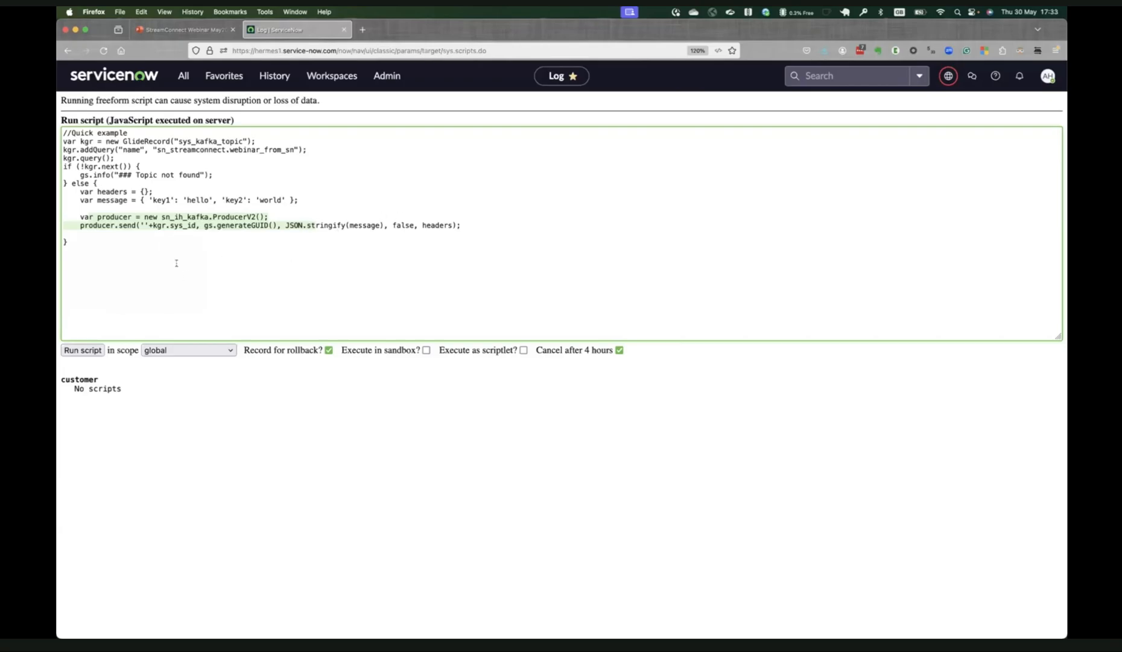
Run the script in the global scope, and switch to Terminal to examine the message received by the console consumer.
{"action": "left_click", "coordinate": [82, 350]}
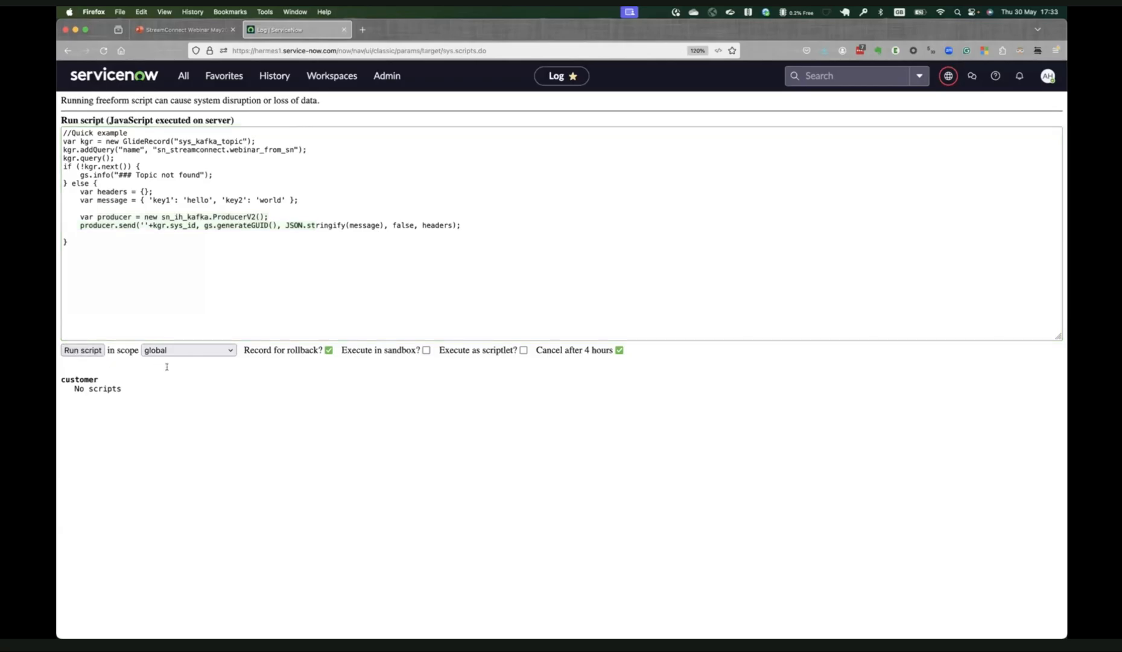
{"action": "key", "text": "super+Tab"}
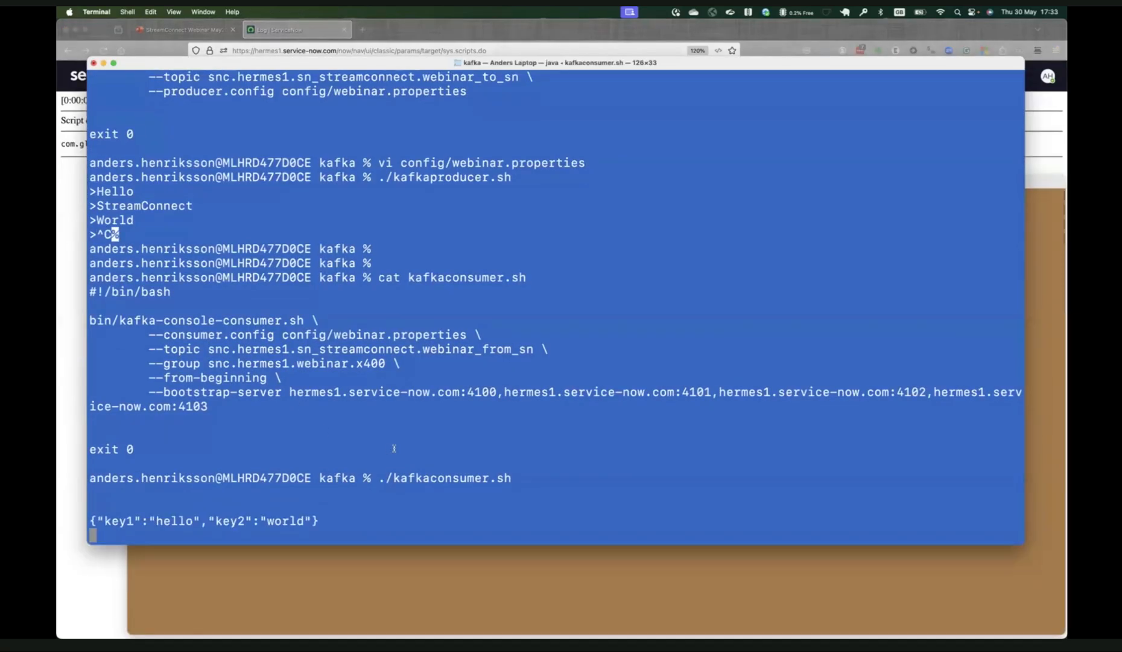
{"action": "left_click_drag", "start_coordinate": [352, 517], "coordinate": [58, 506]}
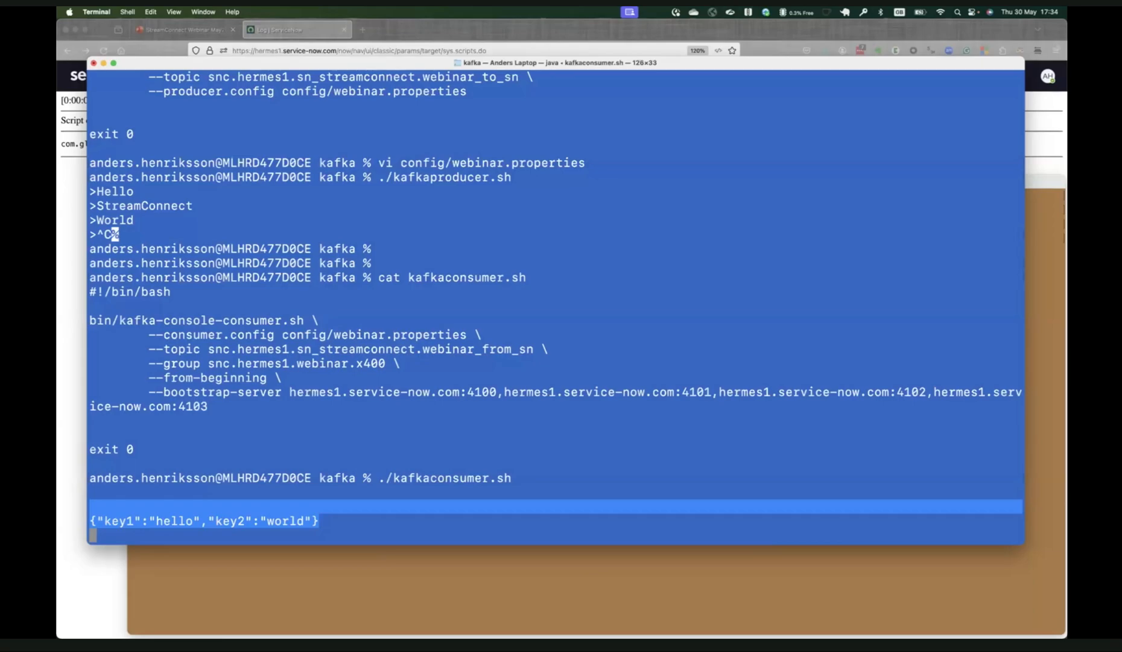
Switch to Firefox, open the sn_streamconnect.webinar_to_sn record from the Webinar favorites' Topics list, and review its name.
{"action": "left_click", "coordinate": [64, 504]}
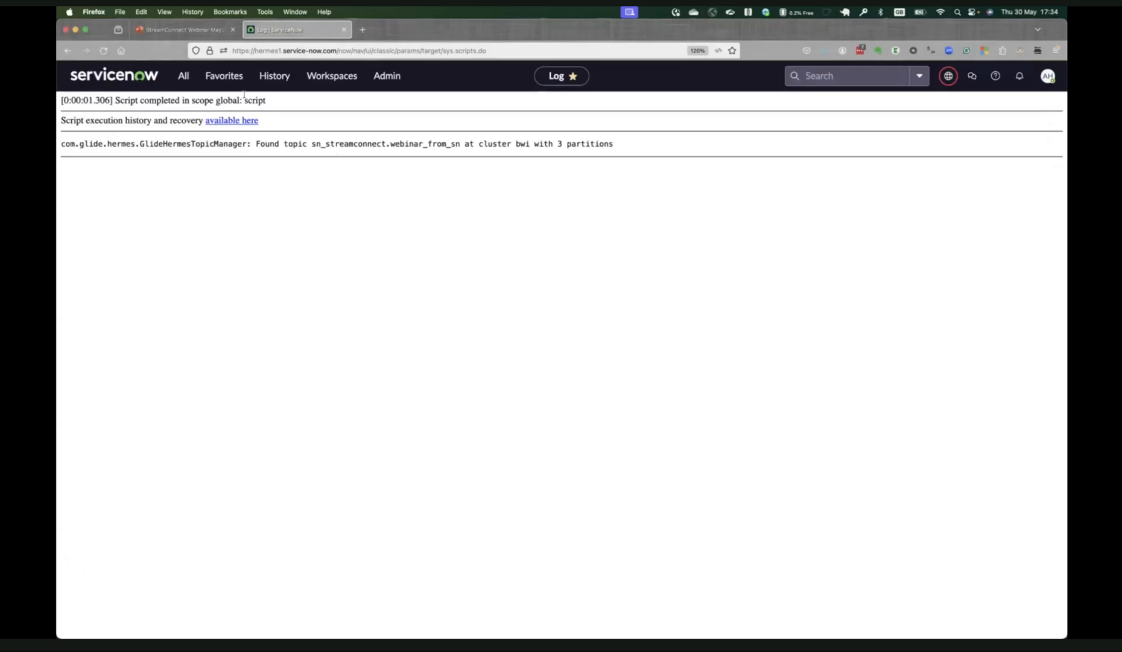
{"action": "left_click", "coordinate": [224, 75]}
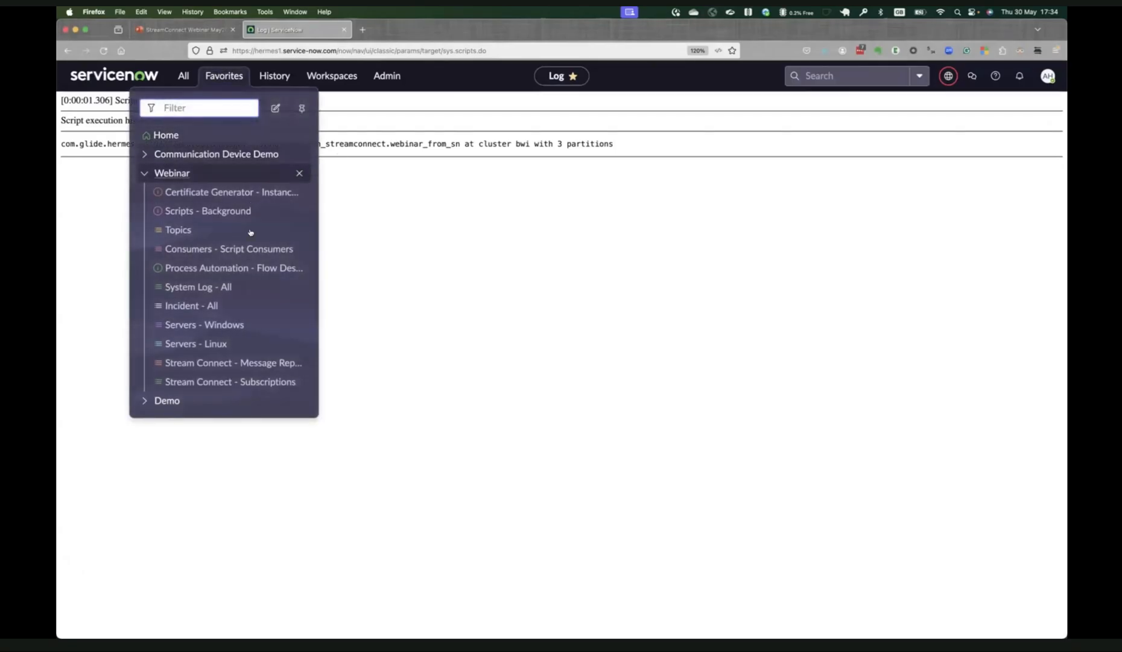
{"action": "left_click", "coordinate": [177, 230]}
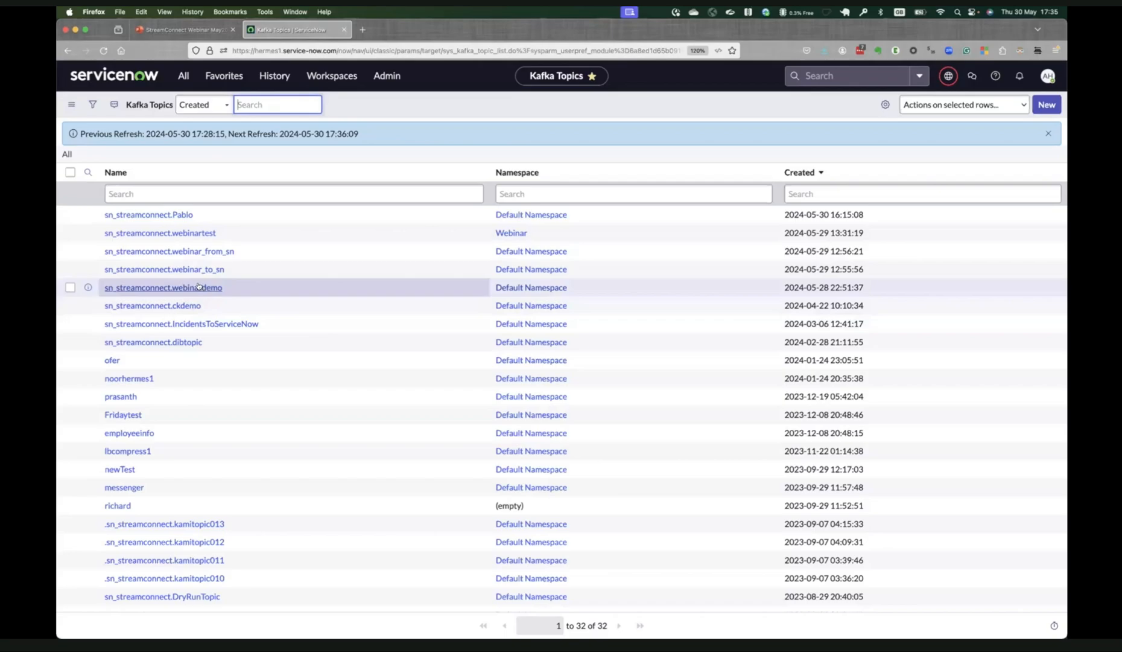
{"action": "left_click", "coordinate": [162, 272]}
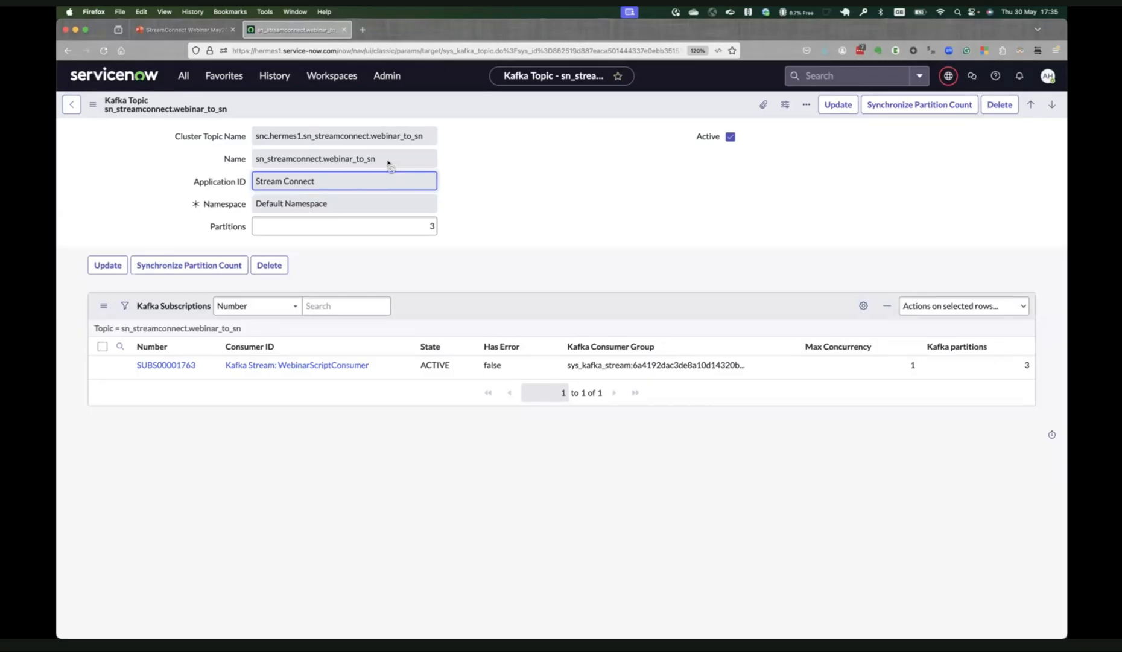
{"action": "left_click", "coordinate": [388, 162]}
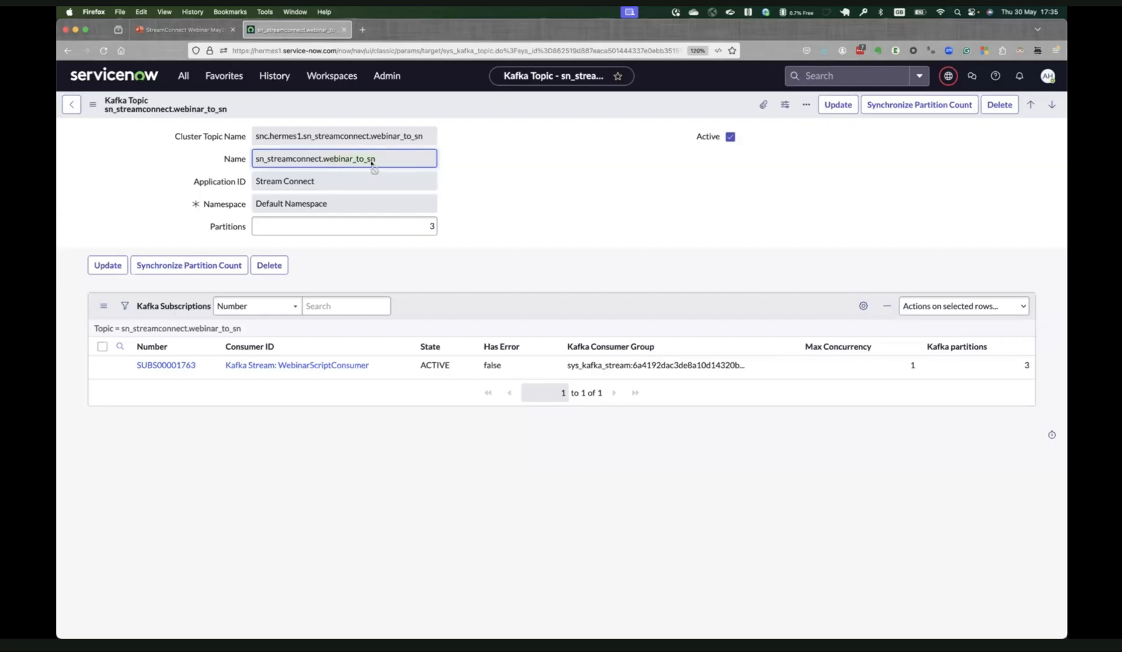
{"action": "left_click", "coordinate": [455, 173]}
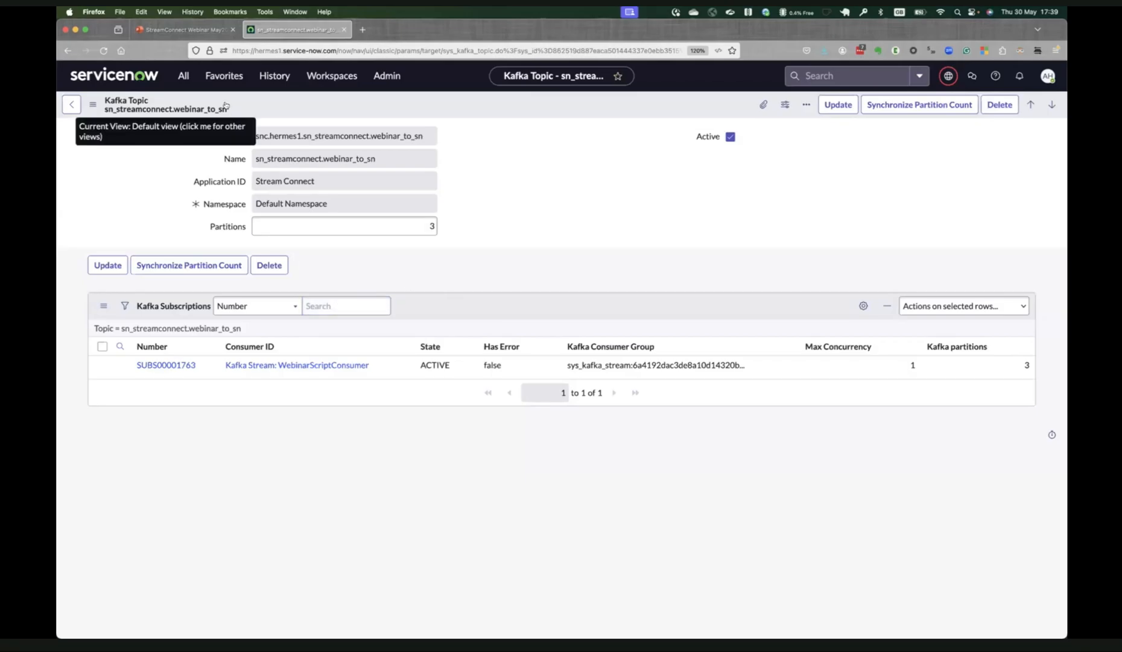
Filter the application navigator for message and open Stream Connect's Message Replications list.
{"action": "left_click", "coordinate": [183, 76]}
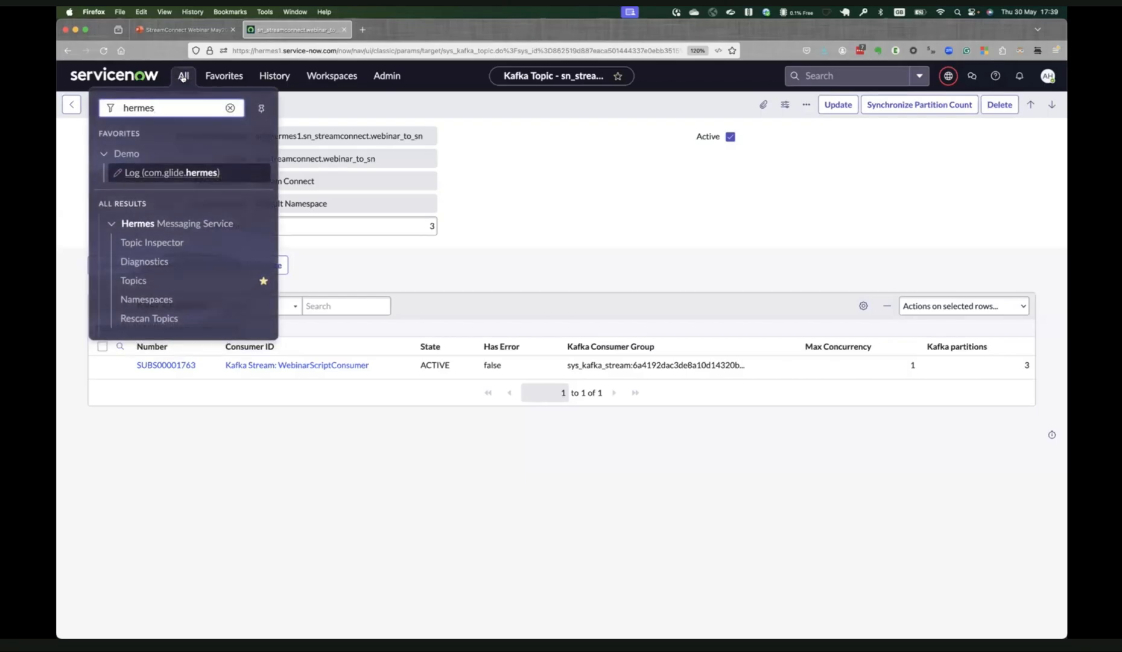
{"action": "type", "text": "messa"}
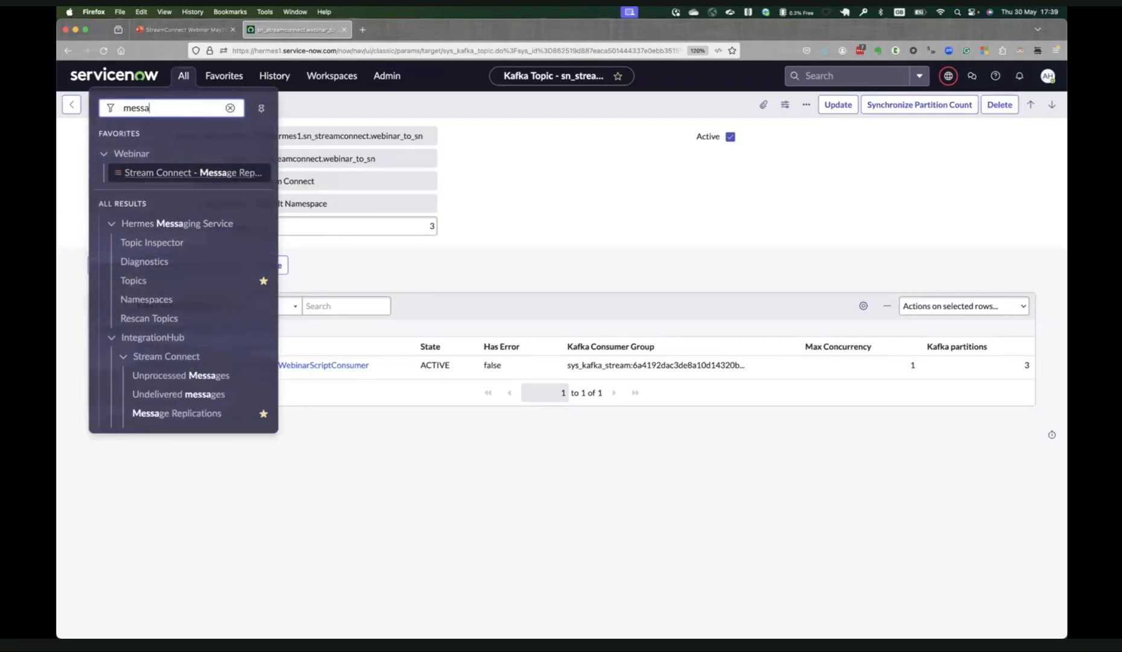
{"action": "type", "text": "ge"}
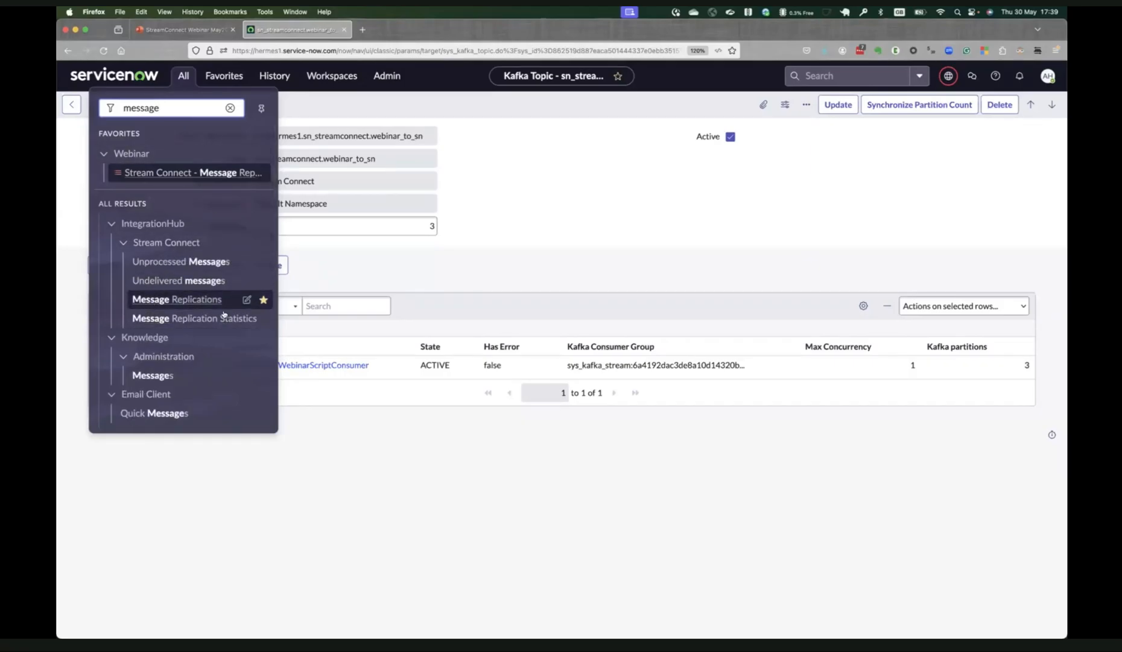
{"action": "left_click", "coordinate": [151, 302]}
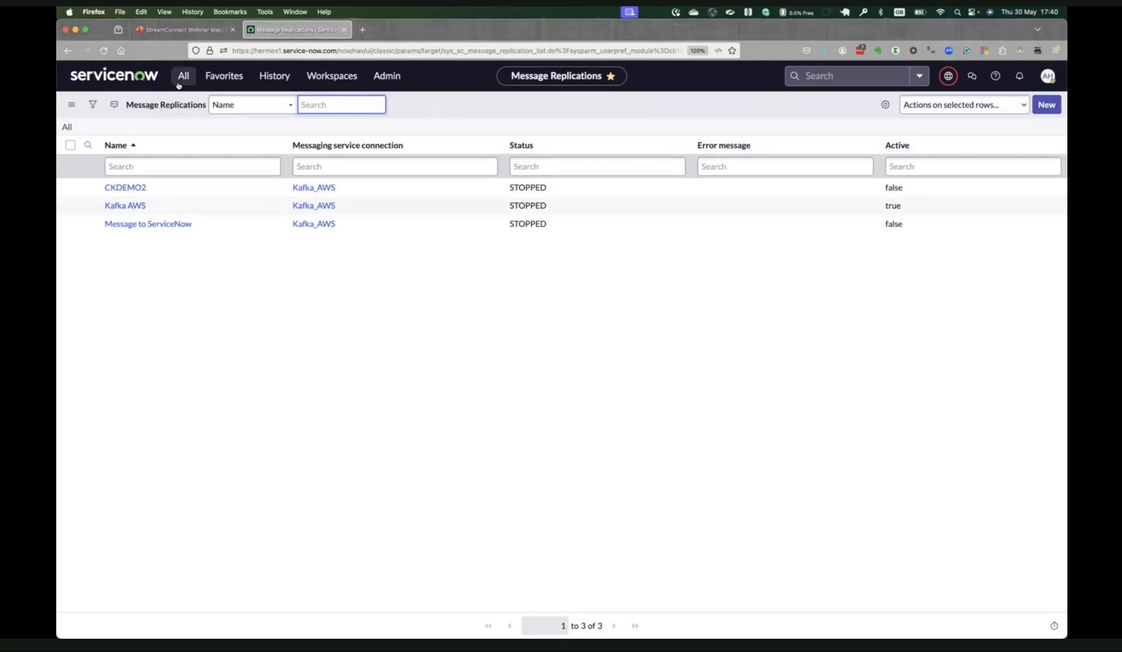
Create a new message replication record and name it Messages To ServiceNow.
{"action": "left_click", "coordinate": [1040, 108]}
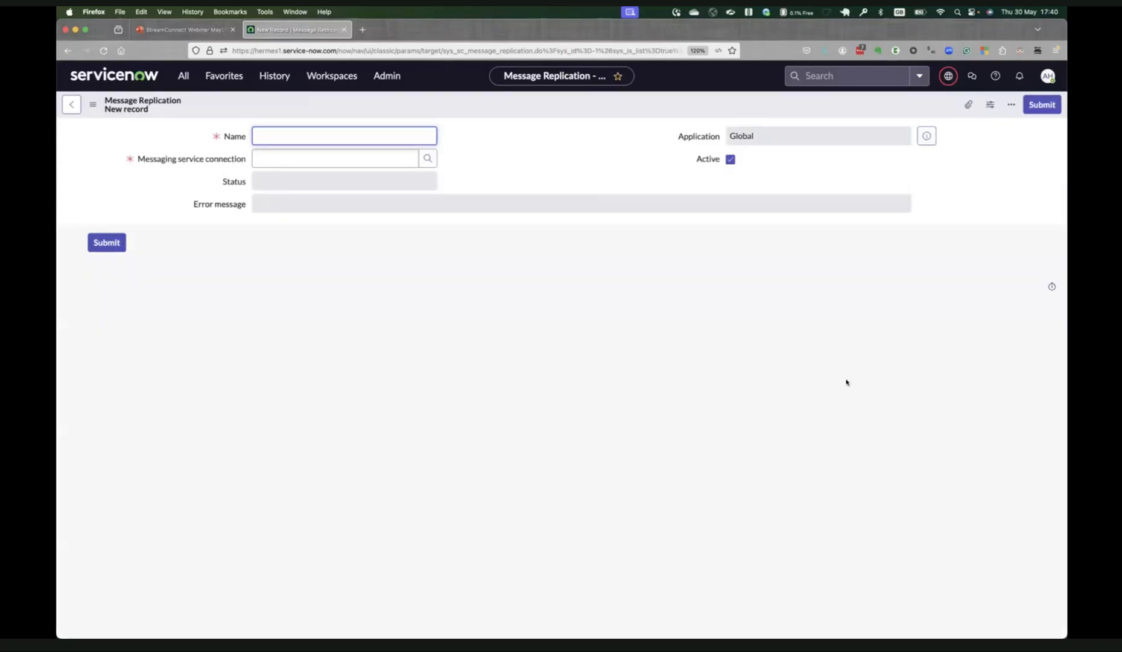
{"action": "type", "text": "Message"}
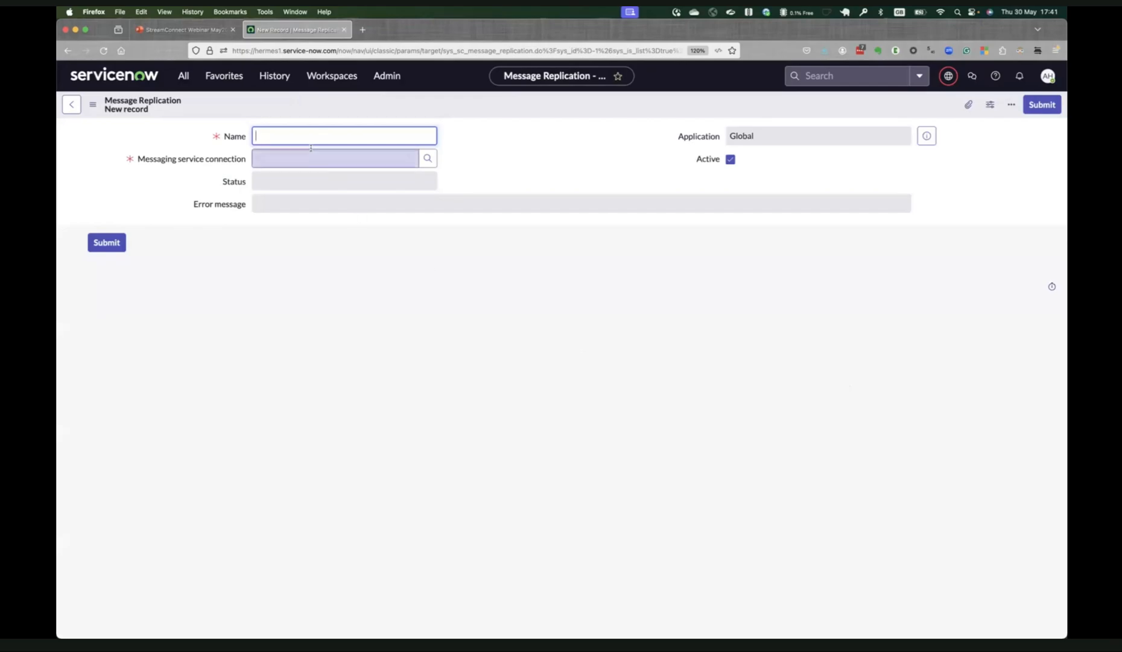
{"action": "type", "text": "s To ServiceNow"}
{"action": "key", "text": "Tab"}
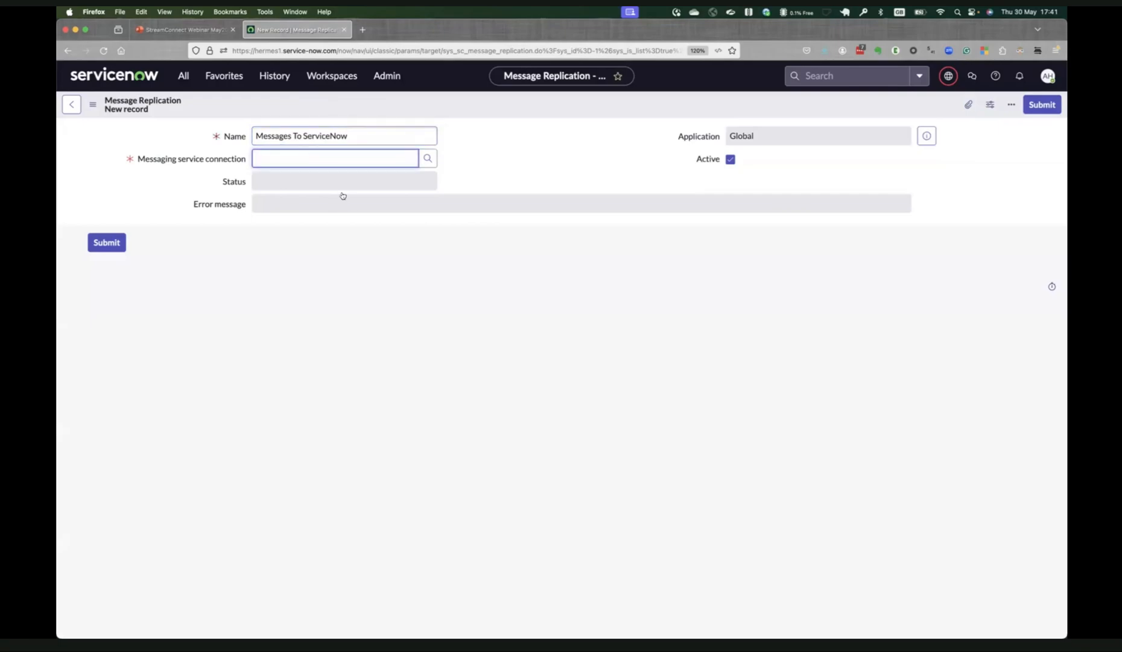
Set the messaging service connection to Kafka_AWS and save the message replication, staying on its form.
{"action": "left_click", "coordinate": [154, 159]}
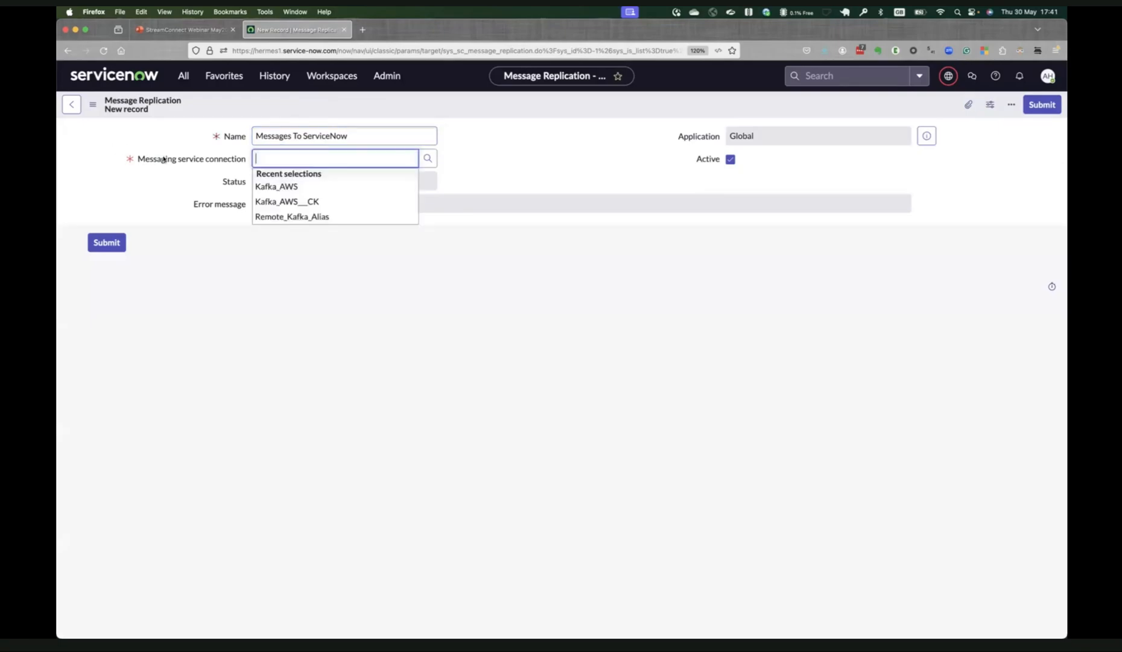
{"action": "left_click", "coordinate": [306, 188]}
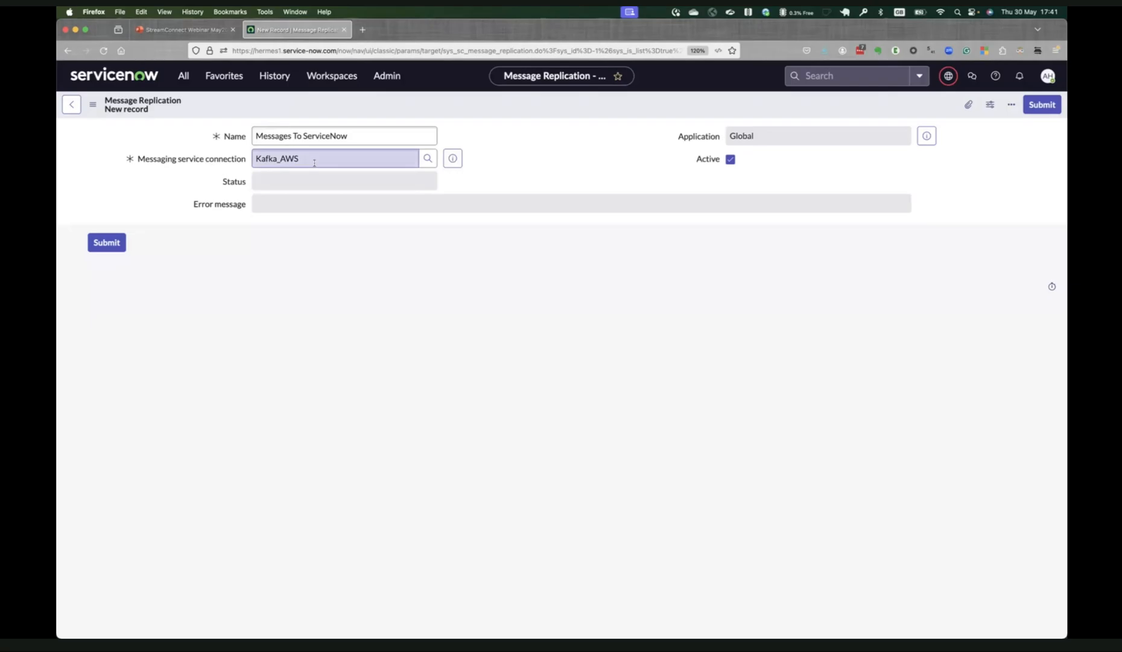
{"action": "right_click", "coordinate": [512, 106]}
{"action": "left_click", "coordinate": [517, 112]}
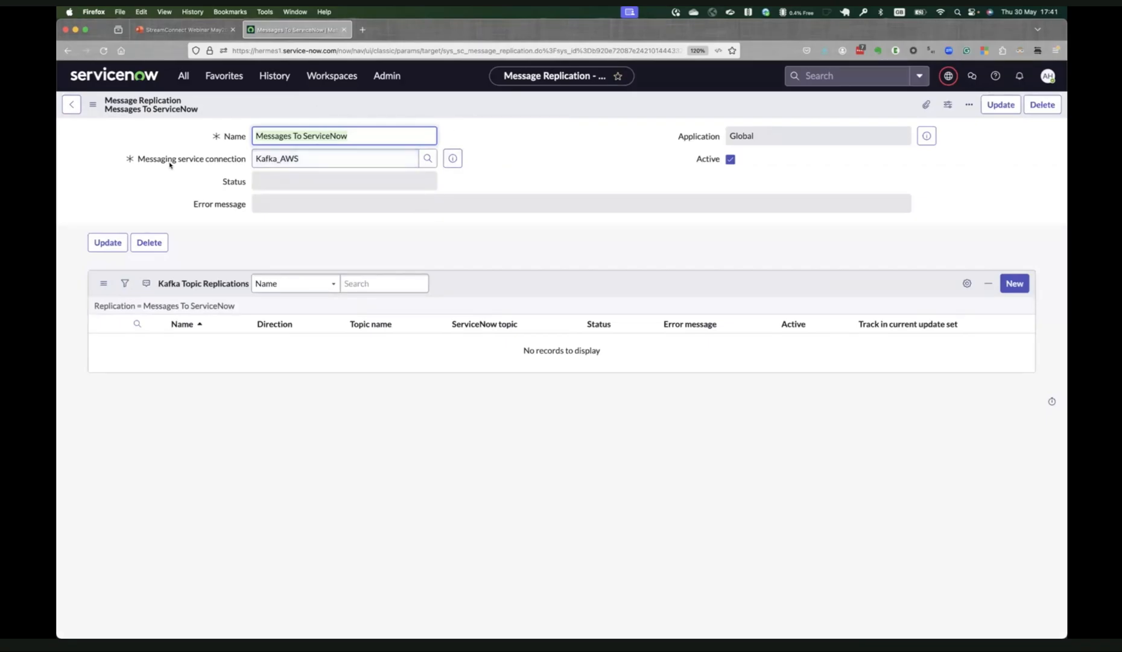
Open the Kafka_AWS connection alias record from the messaging service connection and review the available connection types.
{"action": "mouse_move", "coordinate": [201, 162]}
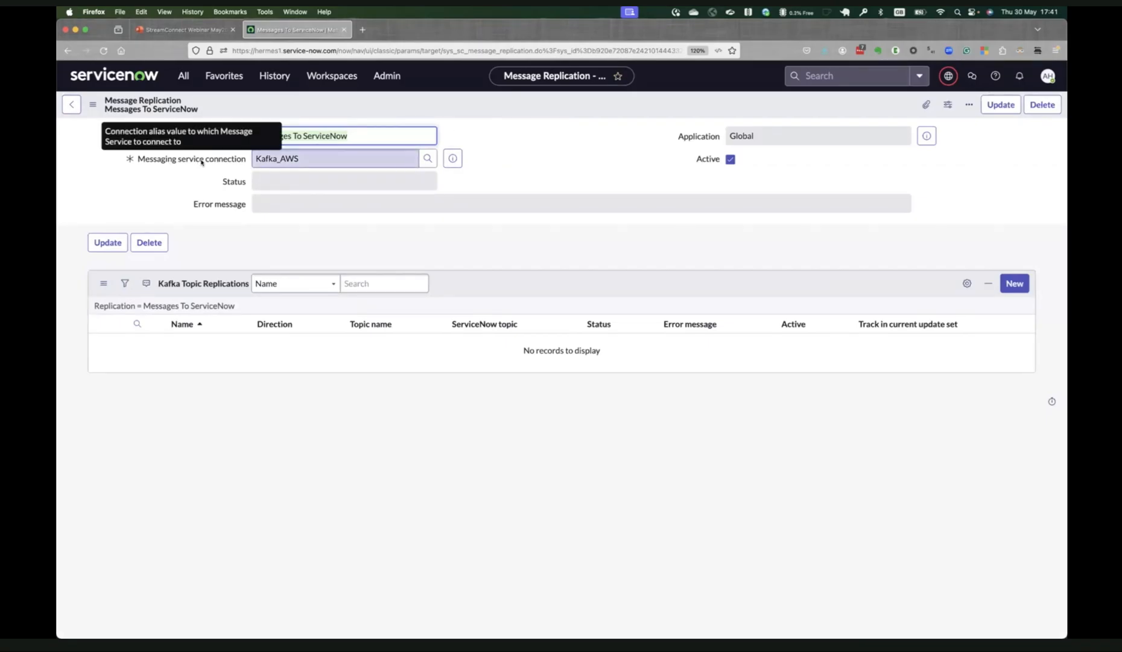
{"action": "left_click", "coordinate": [483, 165]}
{"action": "left_click", "coordinate": [457, 164]}
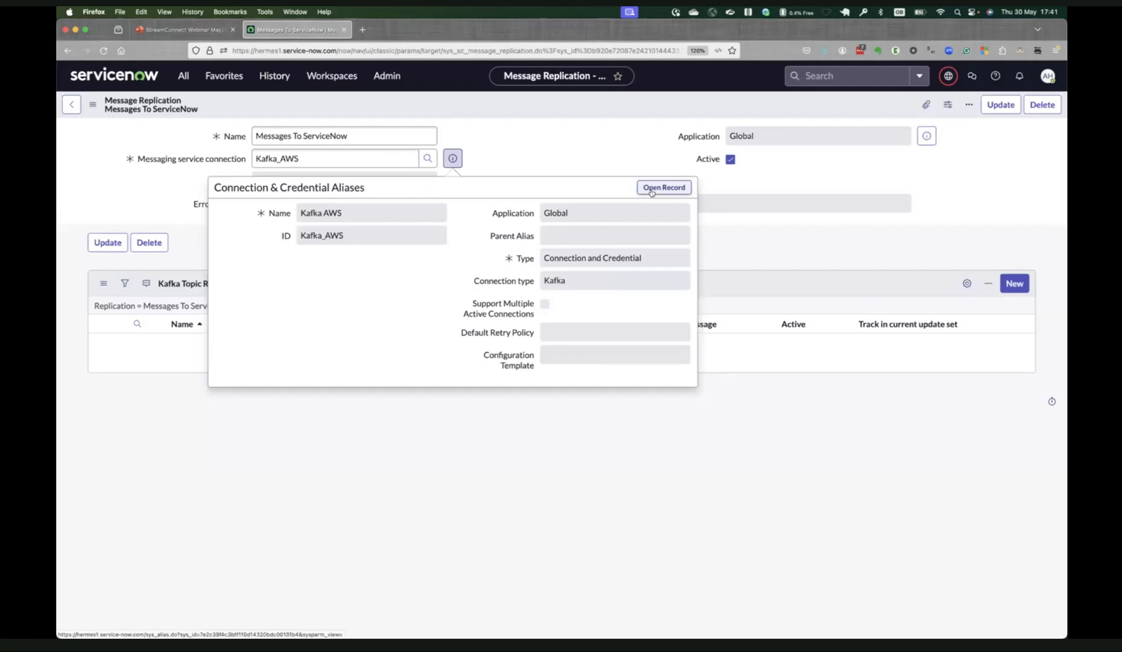
{"action": "left_click", "coordinate": [652, 189]}
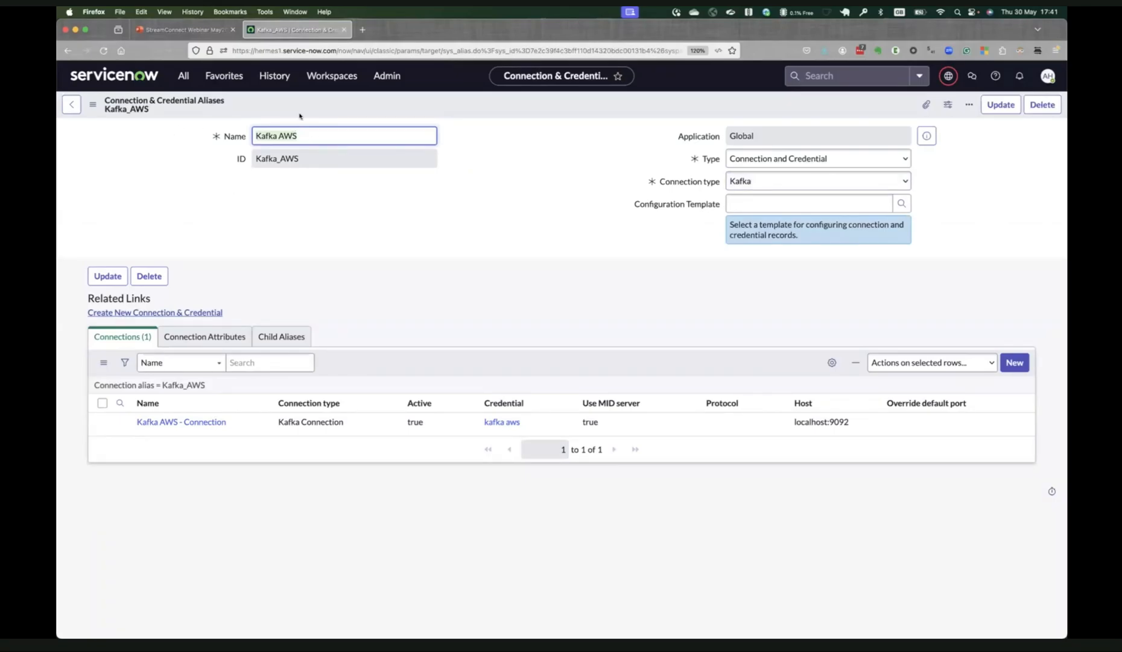
{"action": "left_click", "coordinate": [767, 181]}
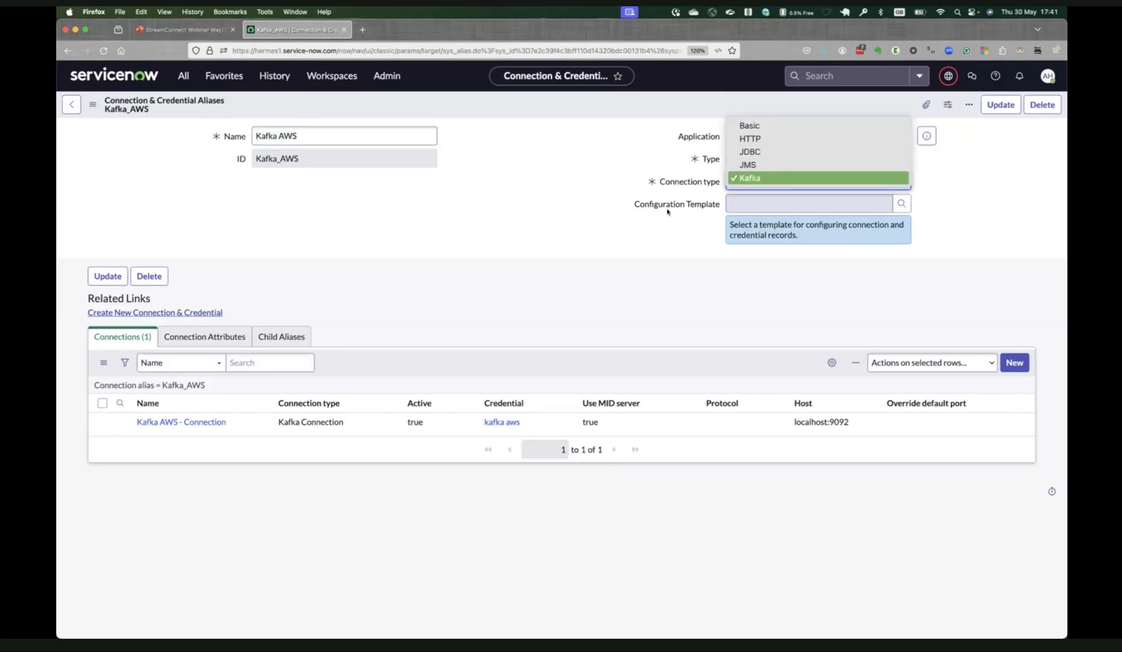
{"action": "left_click", "coordinate": [513, 228]}
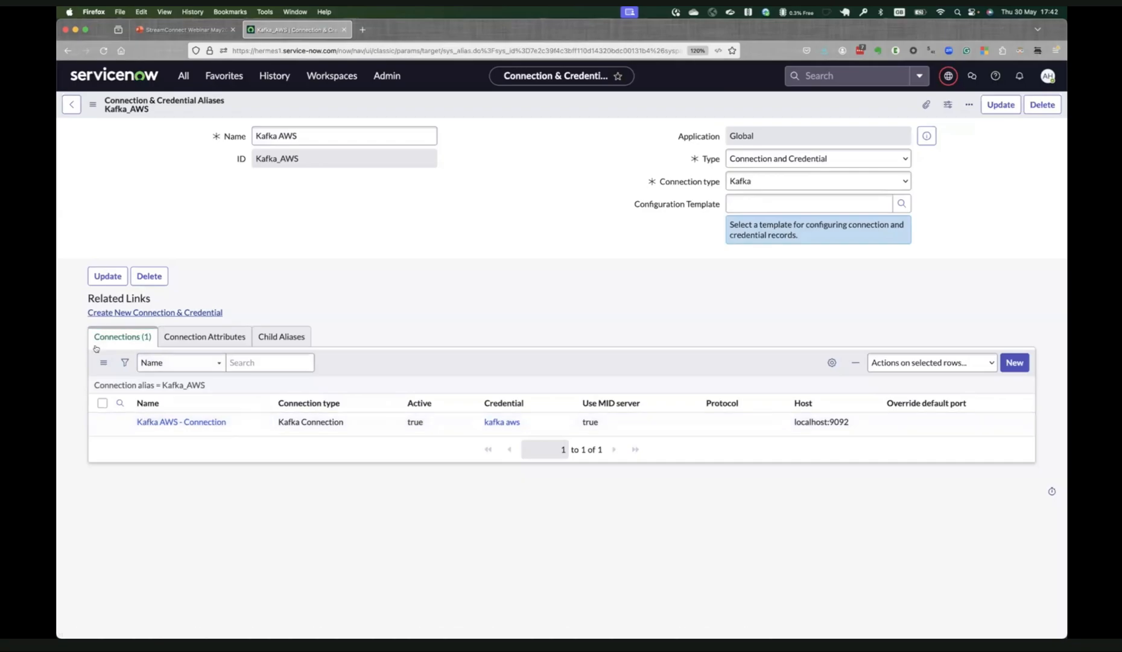
Open the alias's Kafka AWS - Connection record and examine its Bootstrap servers field and help text.
{"action": "left_click", "coordinate": [151, 424]}
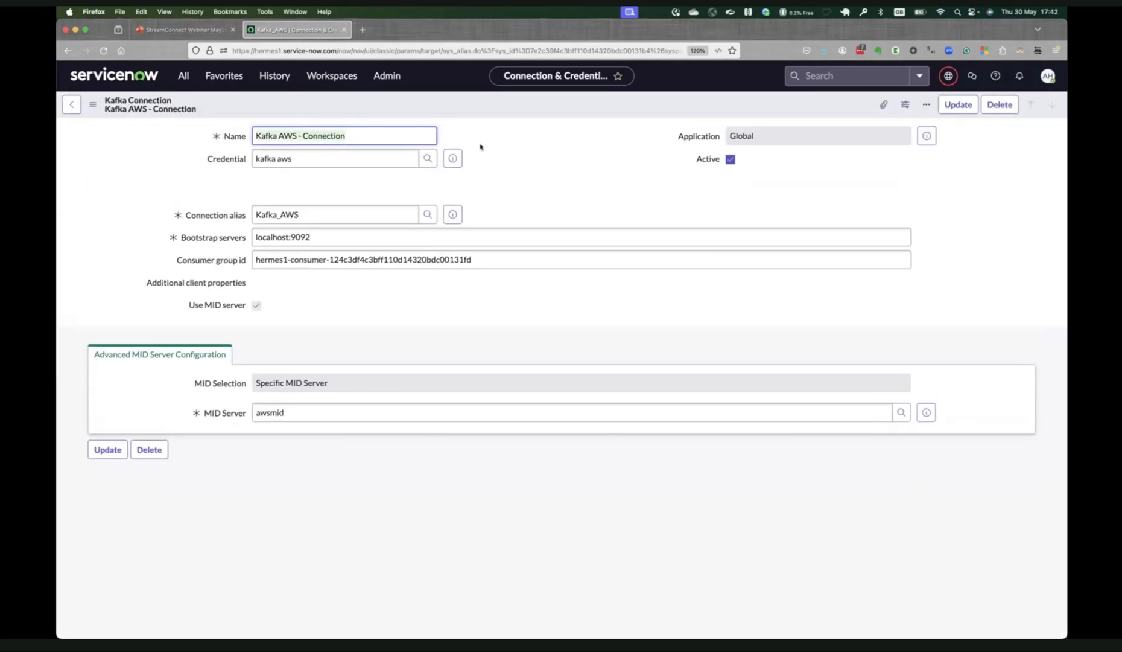
{"action": "left_click", "coordinate": [214, 237]}
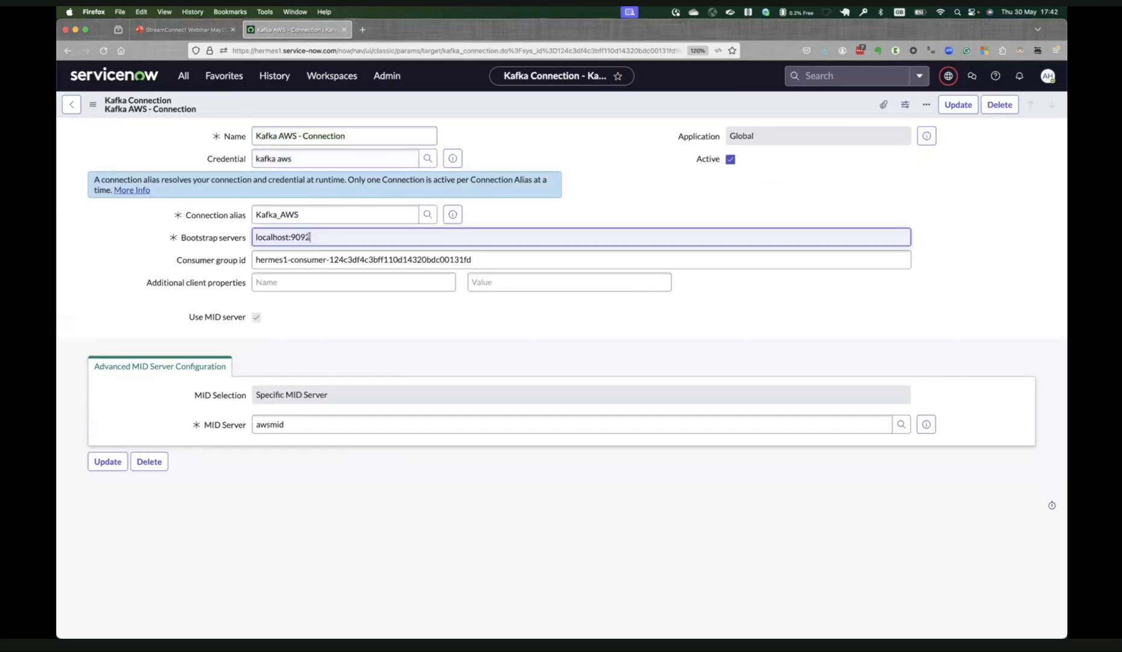
{"action": "mouse_move", "coordinate": [193, 239]}
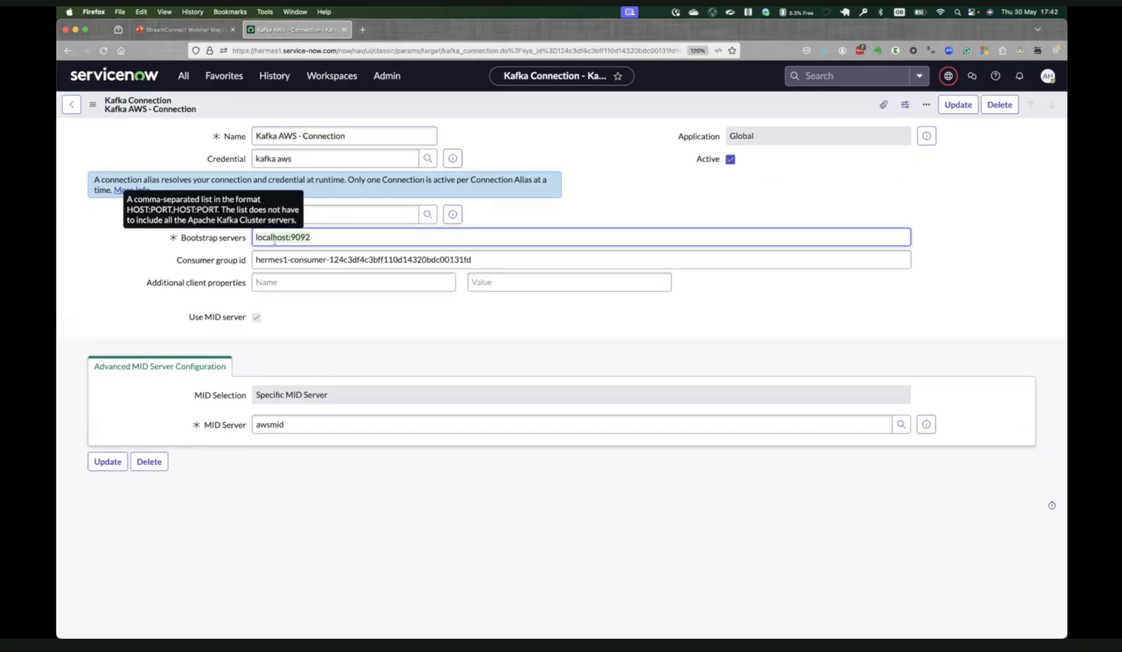
Preview the kafka aws SSL credential attached to the Kafka AWS - Connection record and close the preview.
{"action": "left_click", "coordinate": [316, 241]}
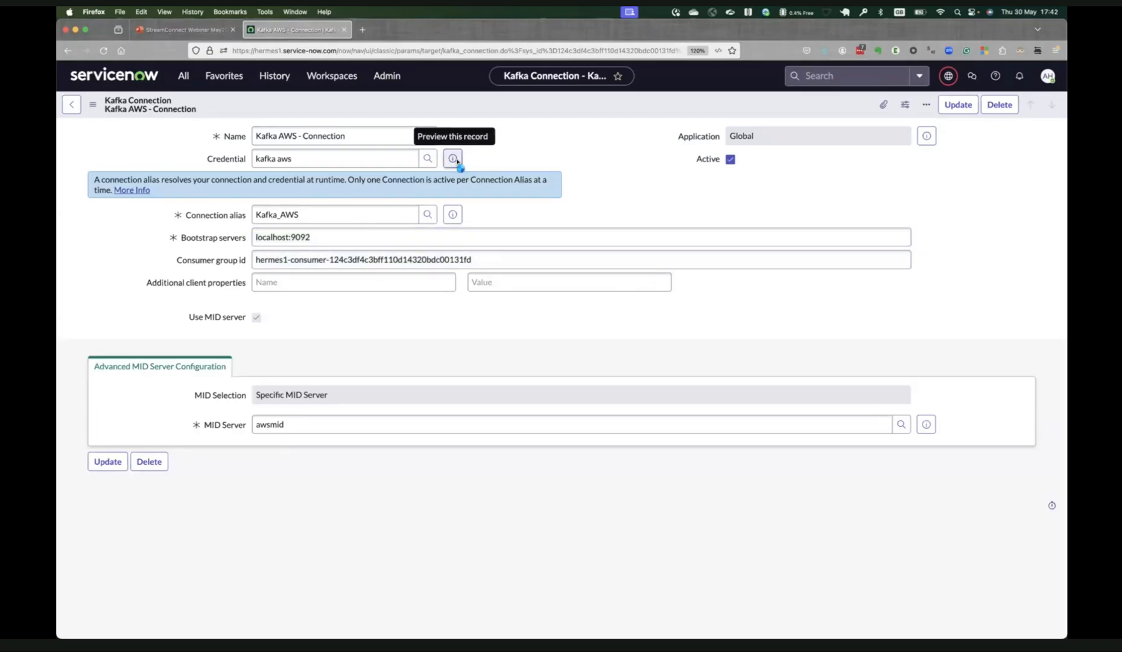
{"action": "mouse_move", "coordinate": [457, 161]}
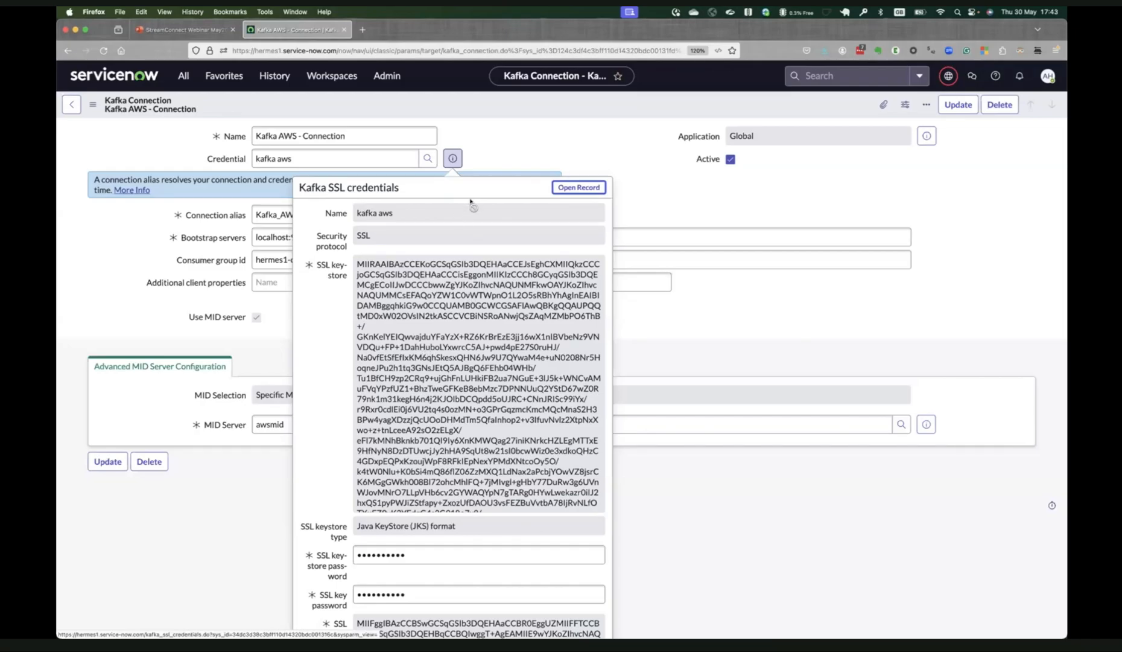
{"action": "left_click", "coordinate": [72, 105]}
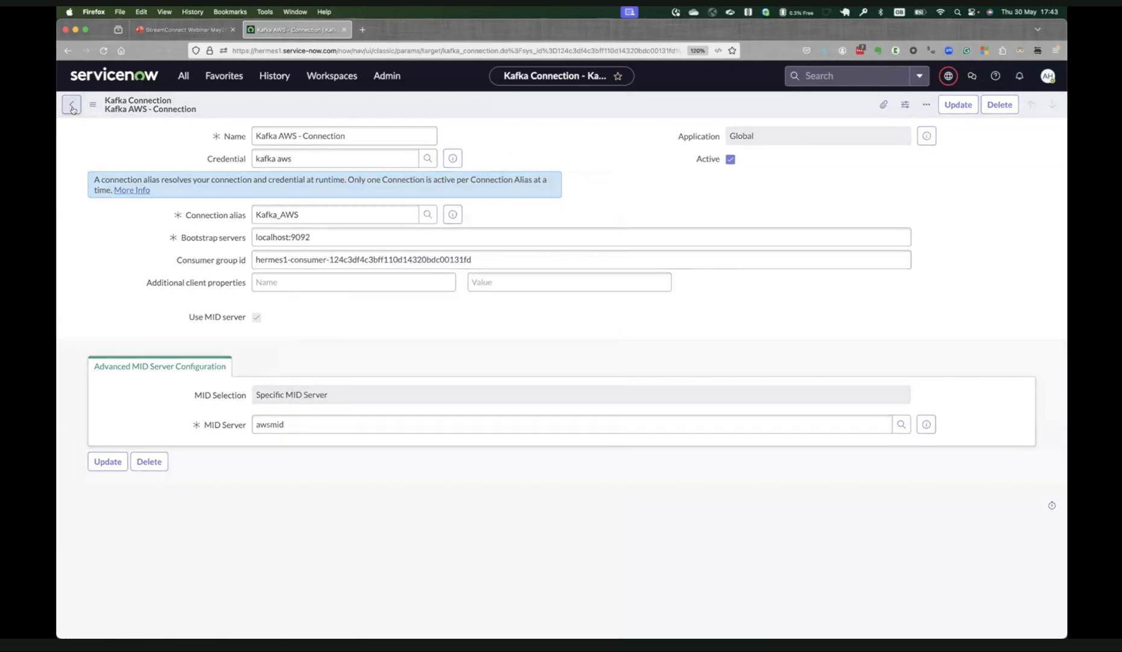
Start a new Kafka topic replication for Messages To ServiceNow, keep direction To ServiceNow, and select sn_streamconnect.webinar_to_sn as ServiceNow topic.
{"action": "left_click", "coordinate": [72, 105]}
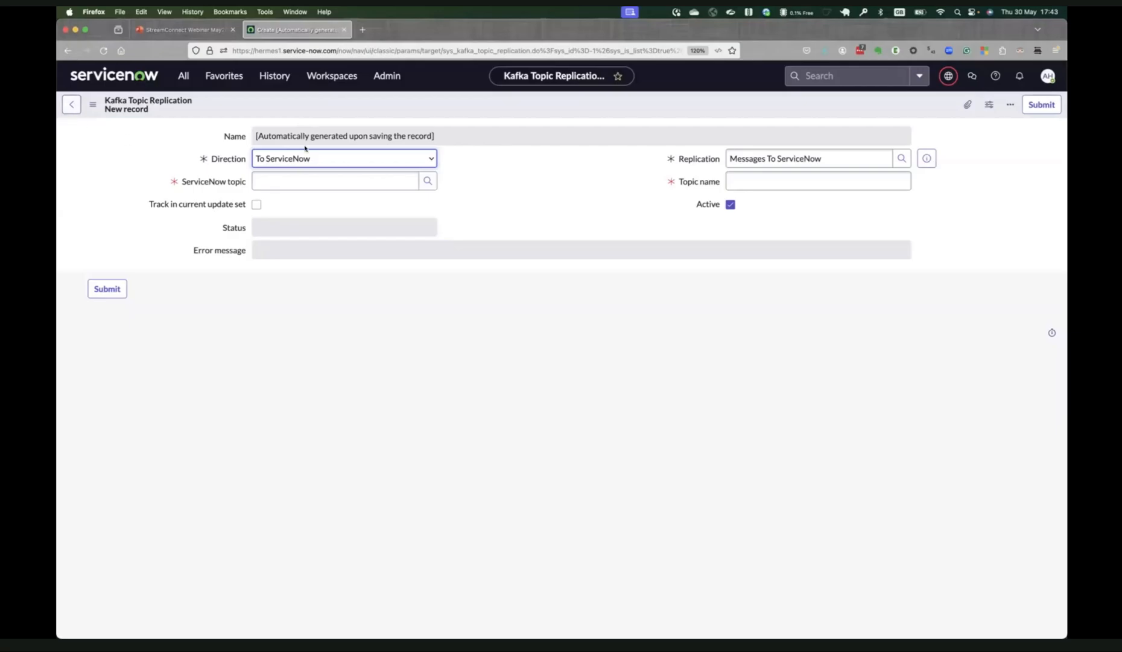
{"action": "left_click", "coordinate": [285, 163]}
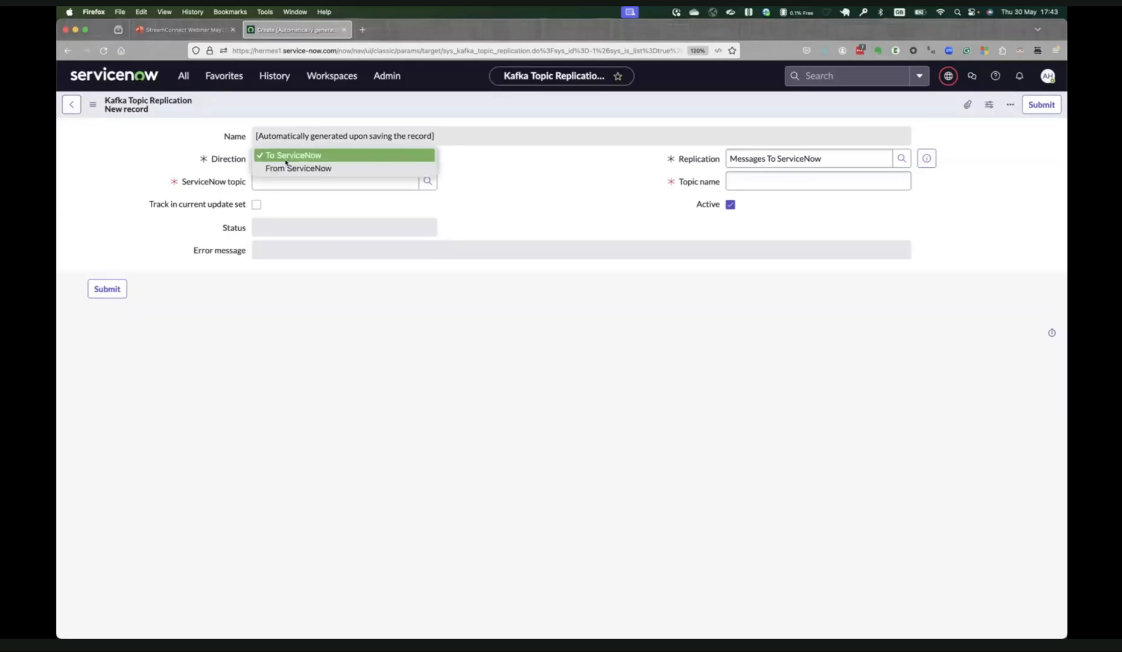
{"action": "left_click", "coordinate": [345, 186]}
{"action": "left_click", "coordinate": [343, 185]}
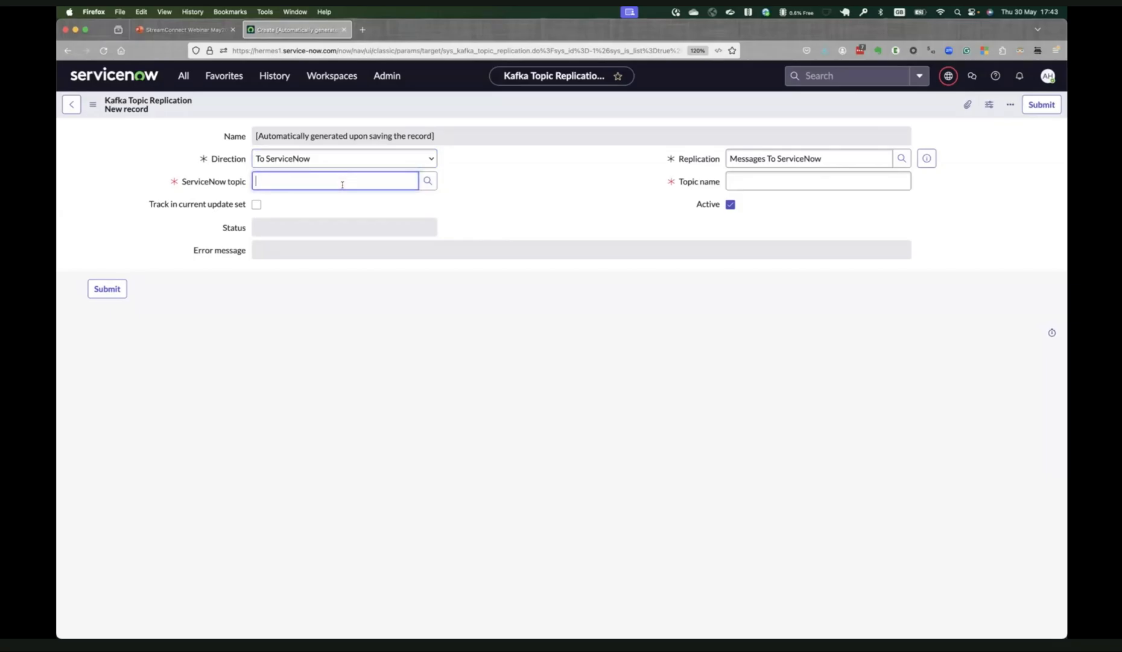
{"action": "type", "text": "sn"}
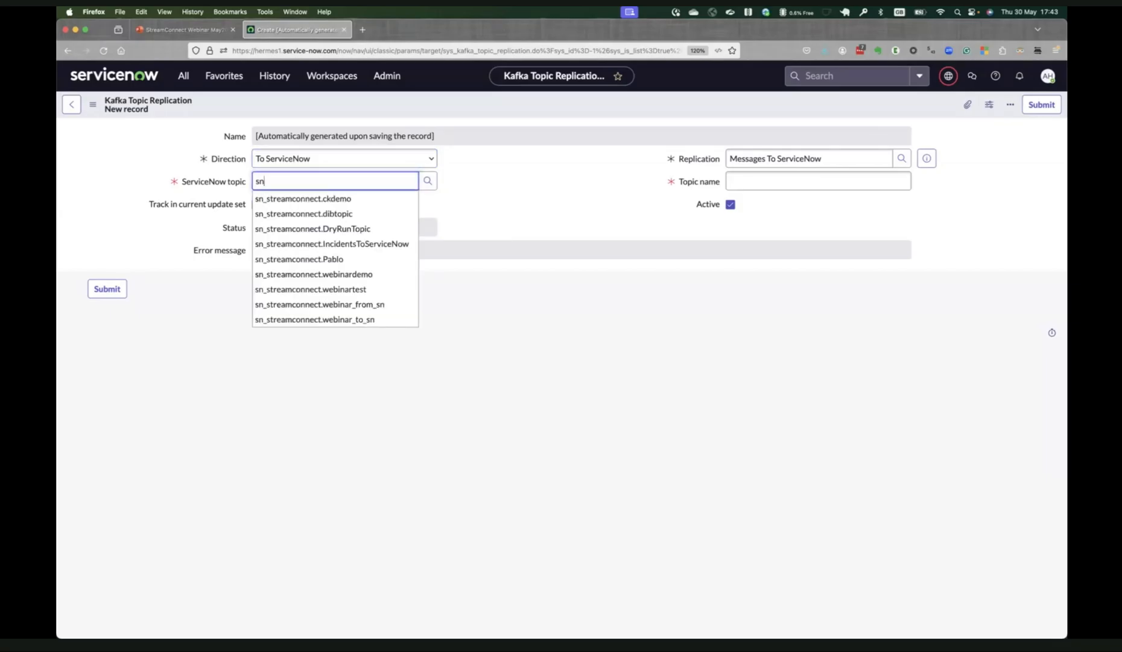
{"action": "left_click", "coordinate": [360, 319]}
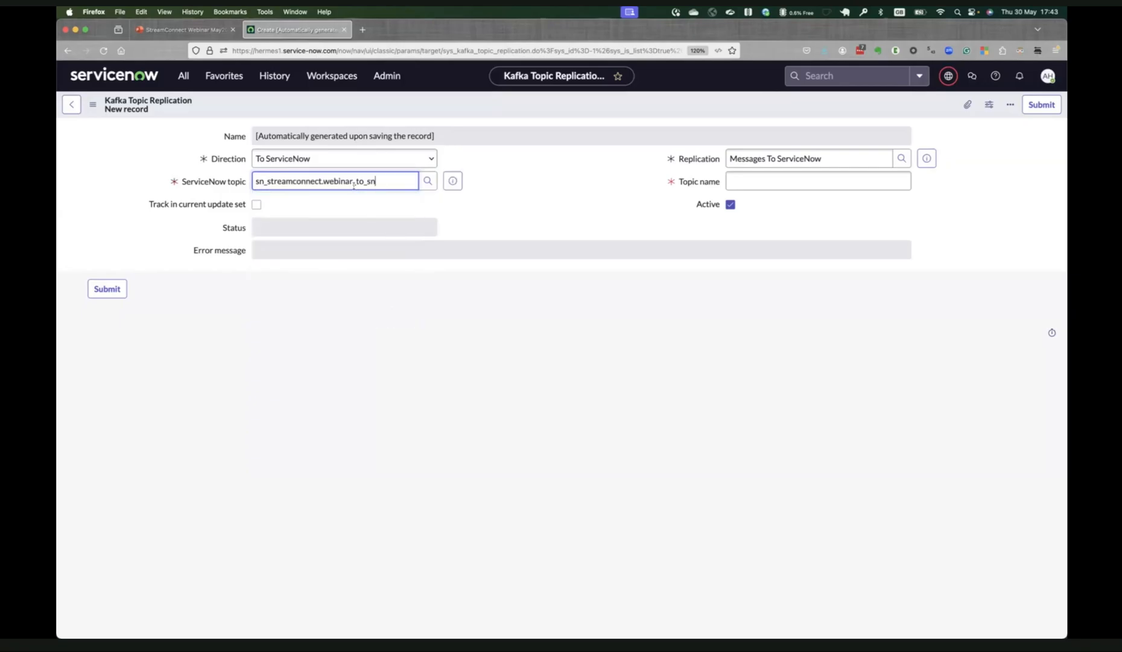
Switch to Terminal and reconnect to the AWS server by running ./connect_aws_streamconnect.sh.
{"action": "left_click", "coordinate": [745, 178]}
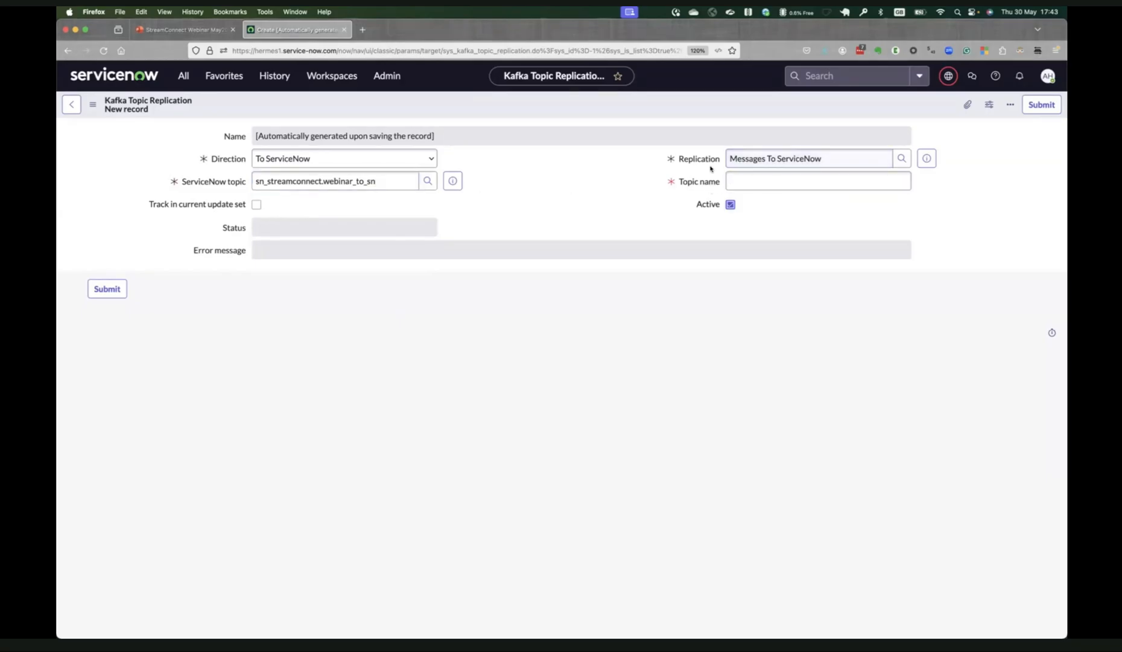
{"action": "left_click", "coordinate": [732, 179]}
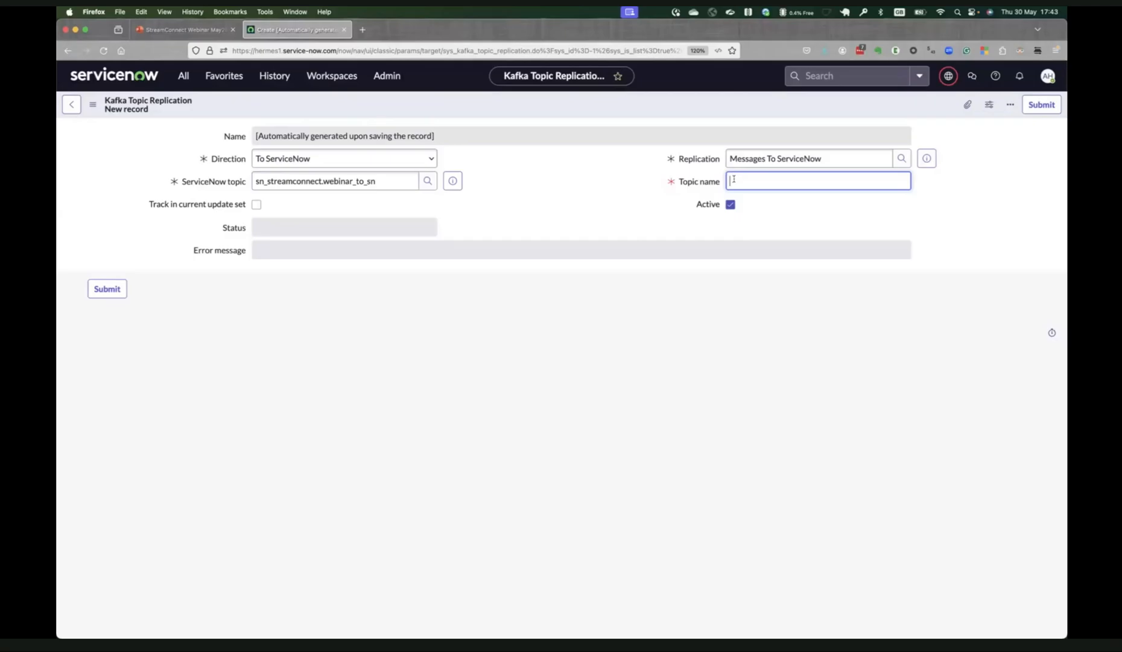
{"action": "key", "text": "super+Tab"}
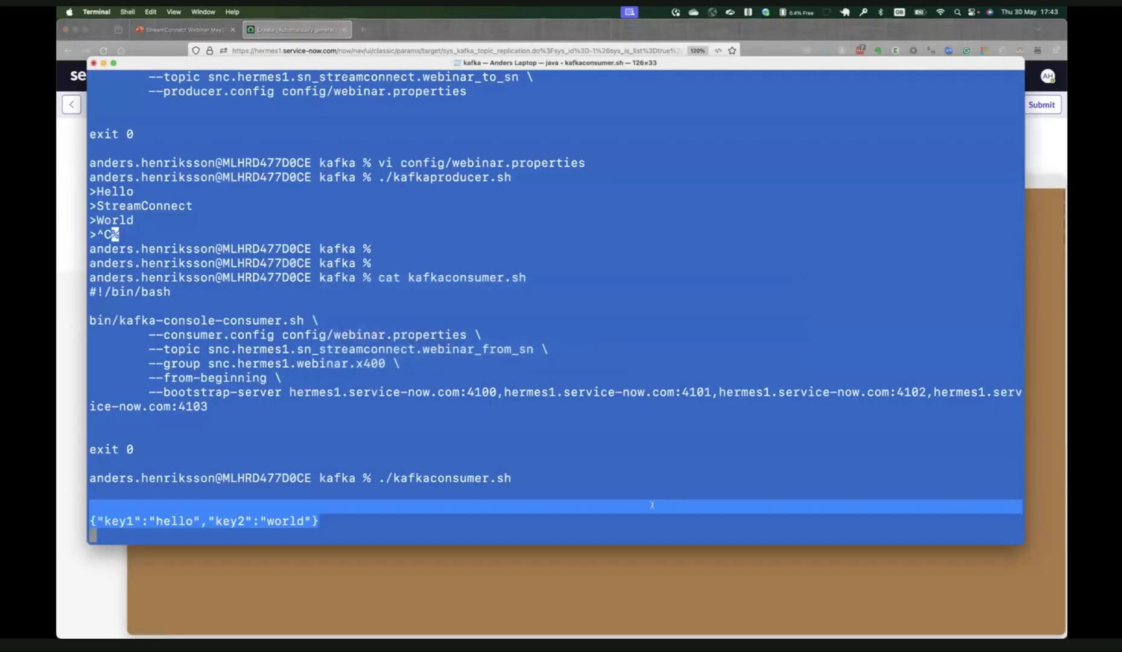
{"action": "left_click", "coordinate": [643, 550]}
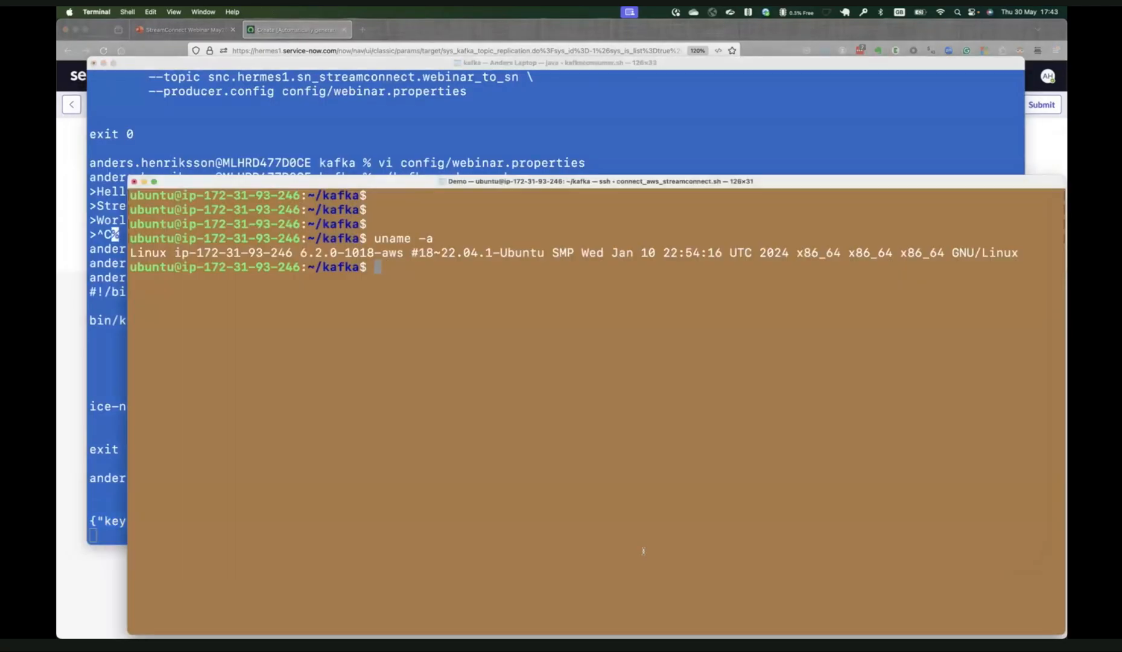
{"action": "key", "text": "Return"}
{"action": "key", "text": "Return"}
{"action": "type", "text": "./con"}
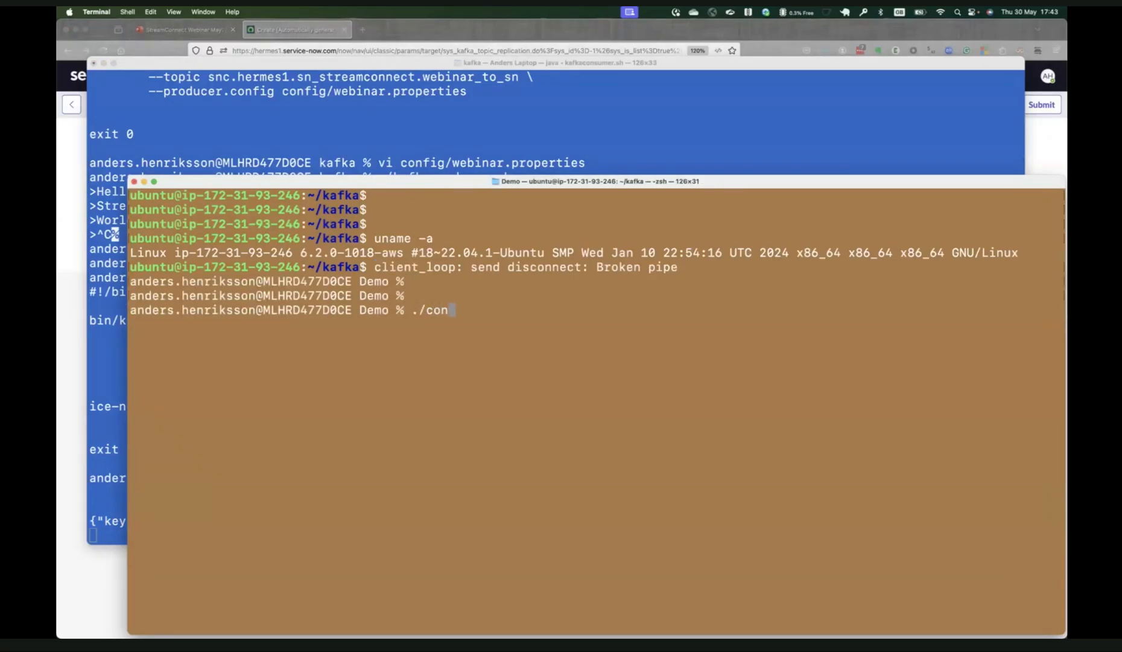
{"action": "key", "text": "Tab"}
{"action": "key", "text": "Return"}
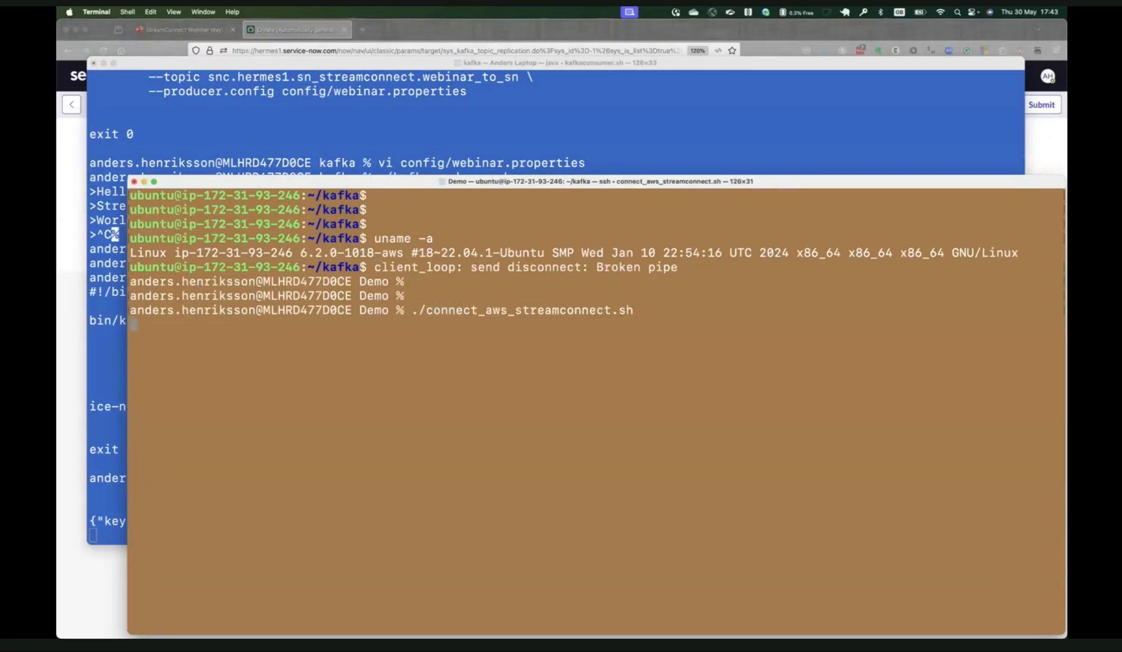
Change to the kafka directory, list its files, and list the cluster's topics with ./list_topics_ssl.sh.
{"action": "type", "text": "cd kafka"}
{"action": "key", "text": "Return"}
{"action": "type", "text": "ls"}
{"action": "key", "text": "Return"}
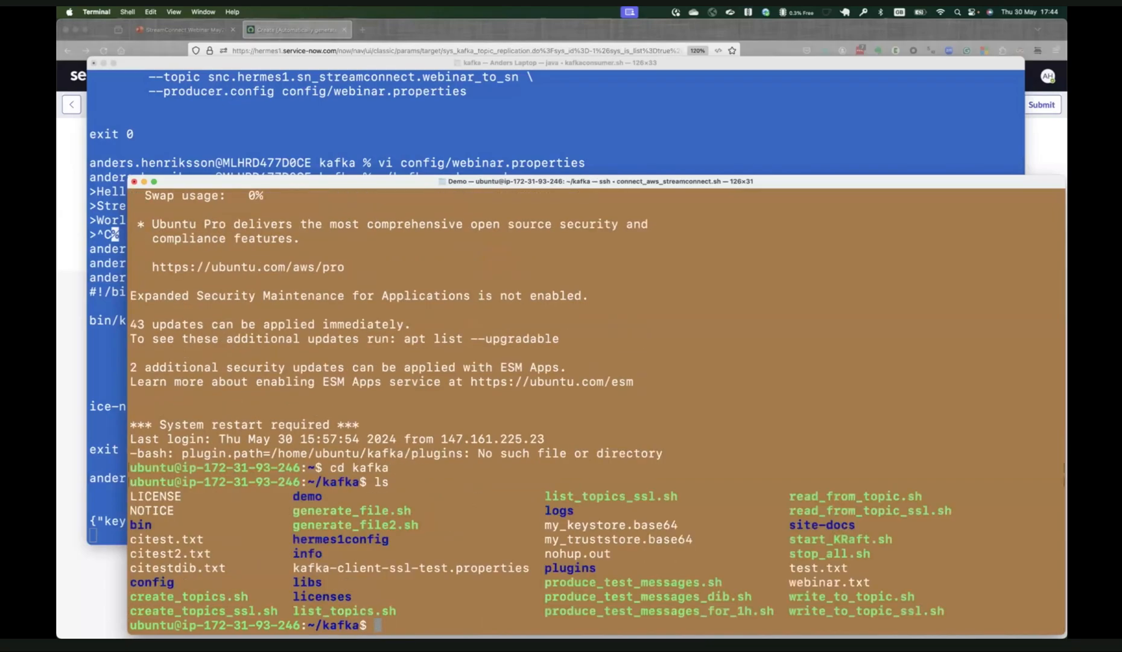
{"action": "type", "text": "./list"}
{"action": "key", "text": "Tab"}
{"action": "type", "text": "_ss"}
{"action": "key", "text": "Tab"}
{"action": "key", "text": "Return"}
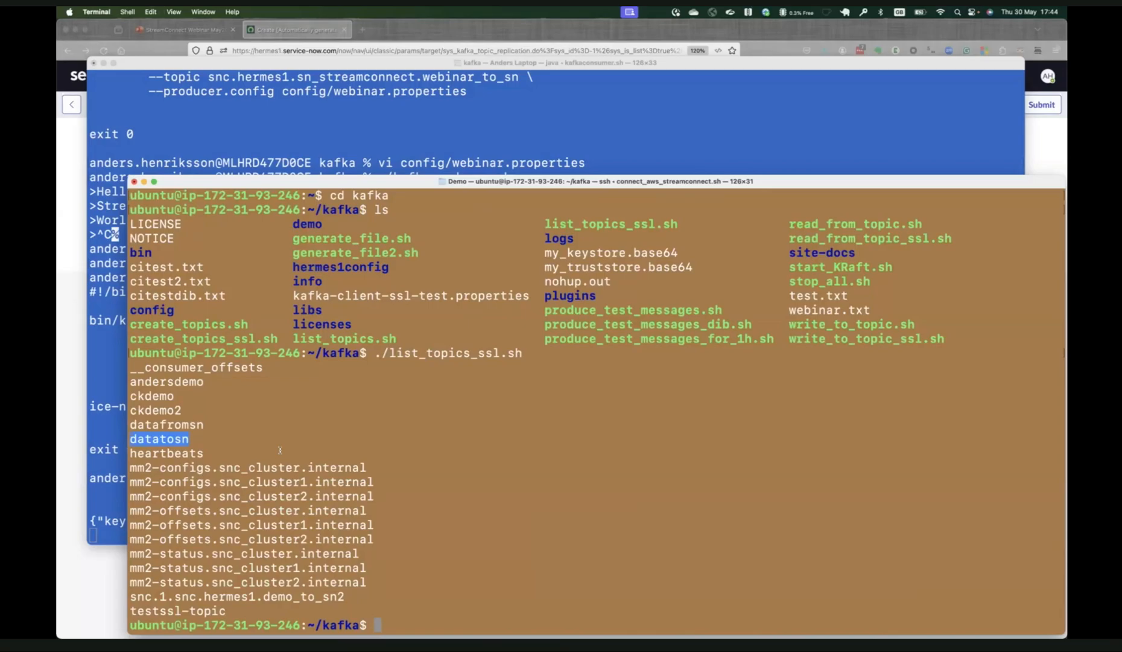
Switch back to ServiceNow, set the topic replication's topic name to datatosn, and submit the record.
{"action": "key", "text": "super+Tab"}
{"action": "type", "text": "datatosn"}
{"action": "left_click", "coordinate": [569, 115]}
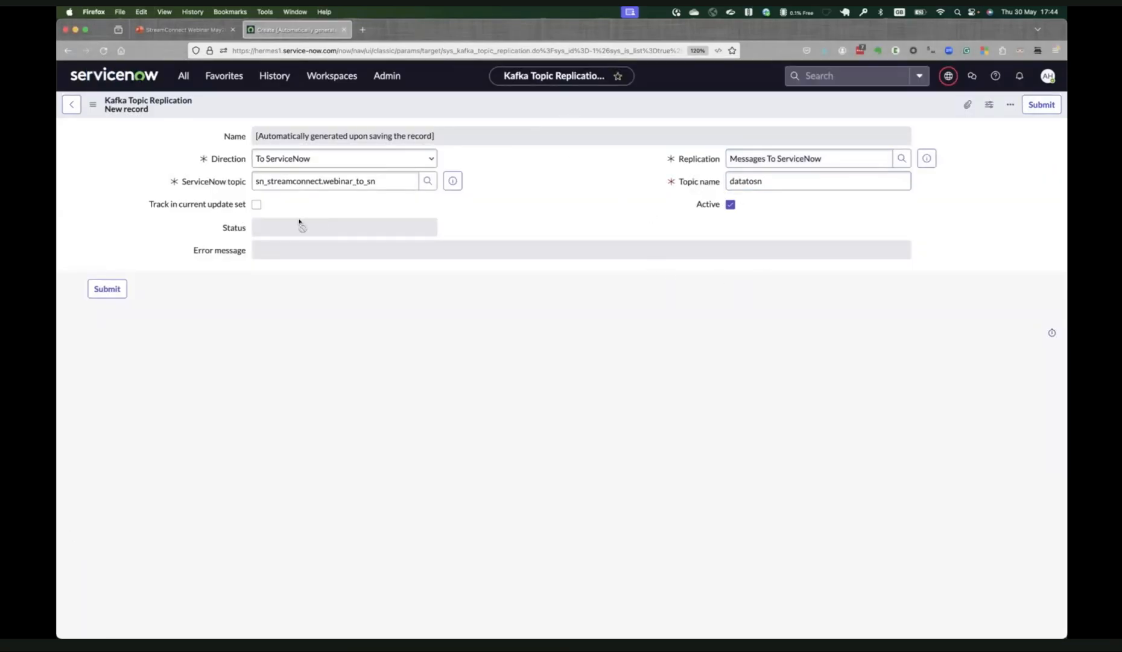
{"action": "left_click", "coordinate": [107, 289]}
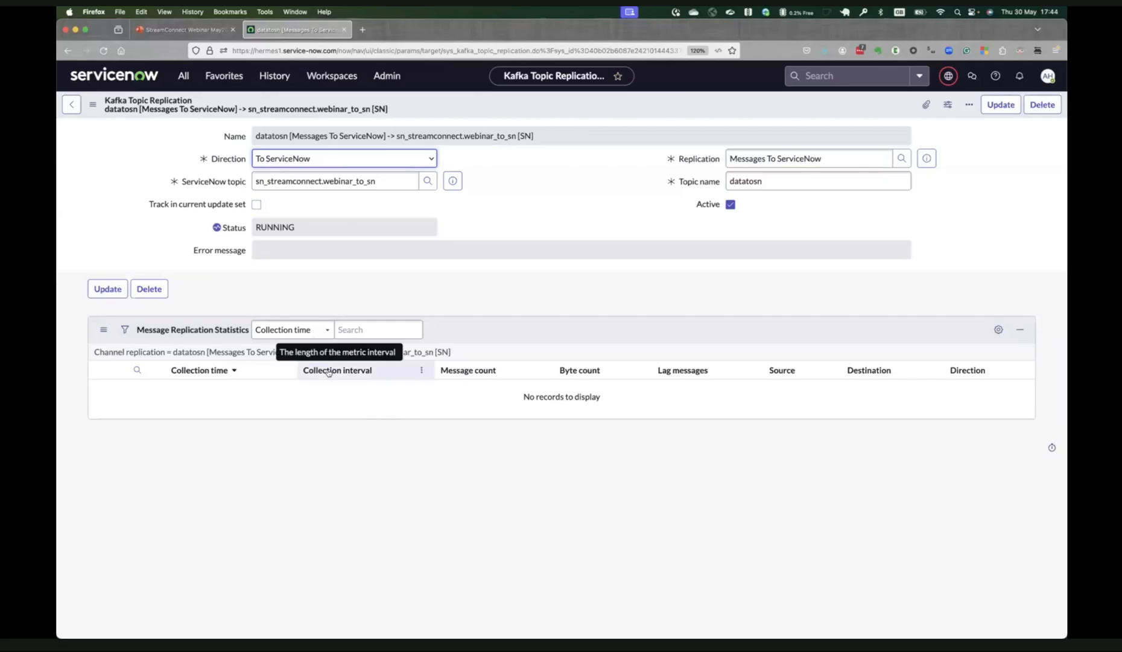
Reload the datatosn topic replication form to check its status and statistics, and return to the parent replication.
{"action": "left_click", "coordinate": [93, 105]}
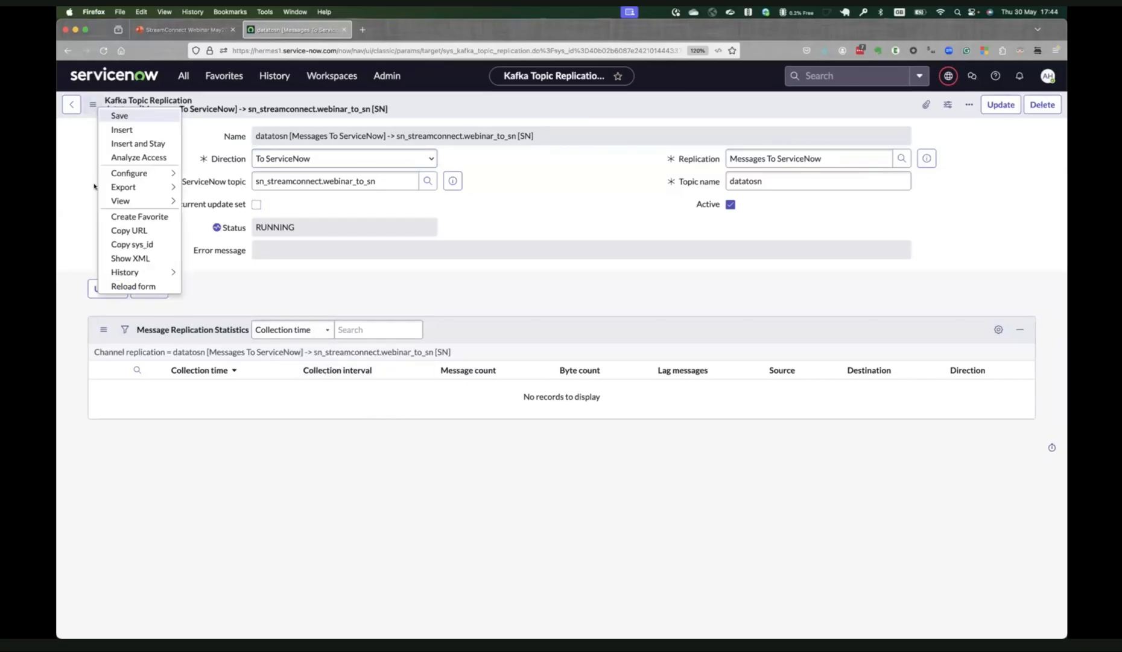
{"action": "left_click", "coordinate": [124, 286]}
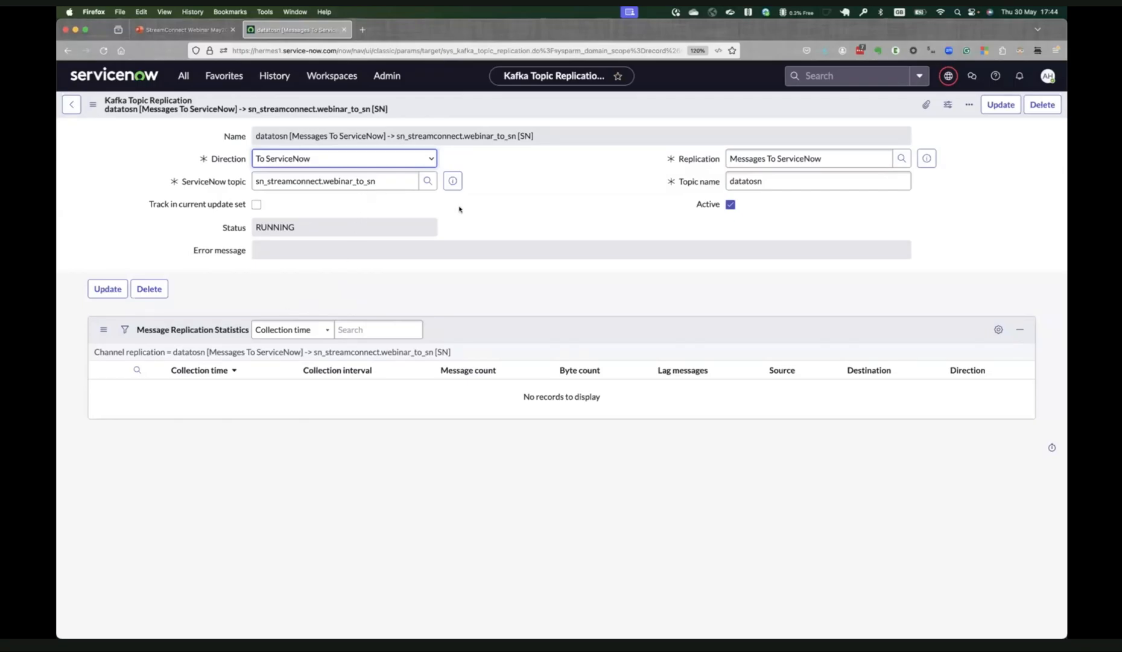
{"action": "left_click", "coordinate": [93, 106]}
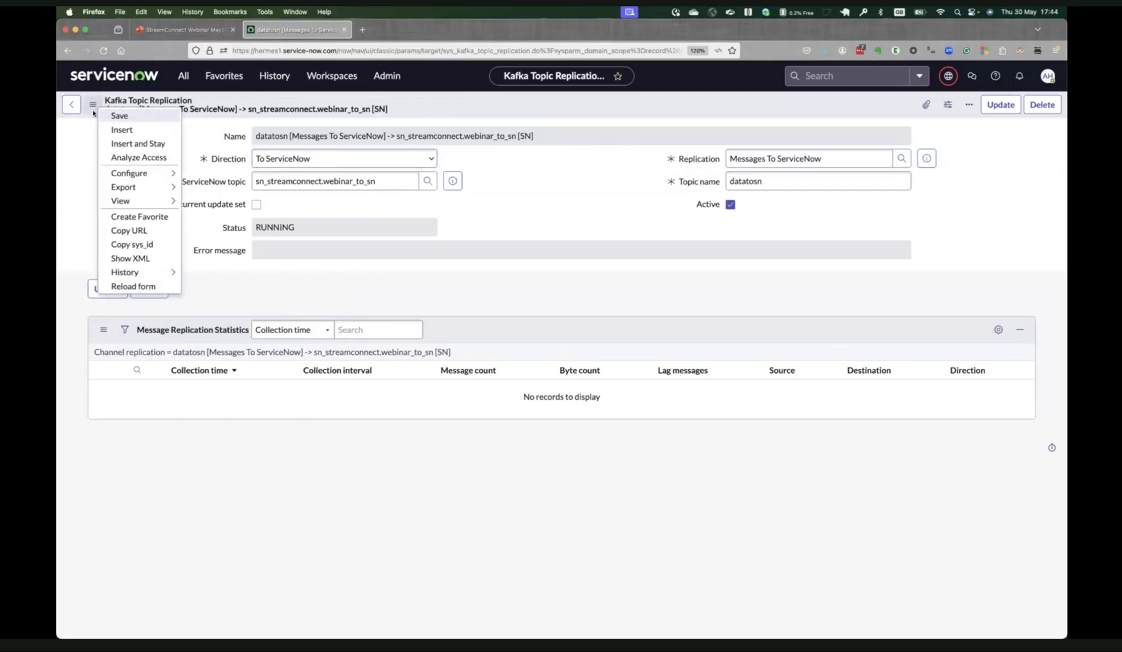
{"action": "left_click", "coordinate": [123, 286]}
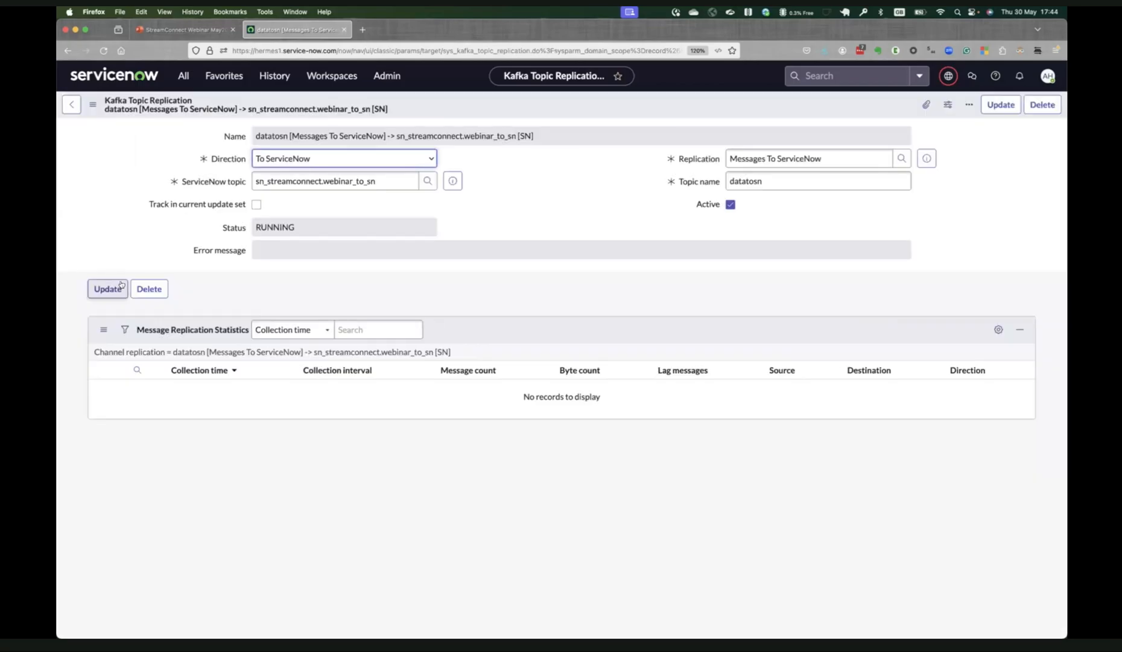
{"action": "left_click", "coordinate": [63, 100]}
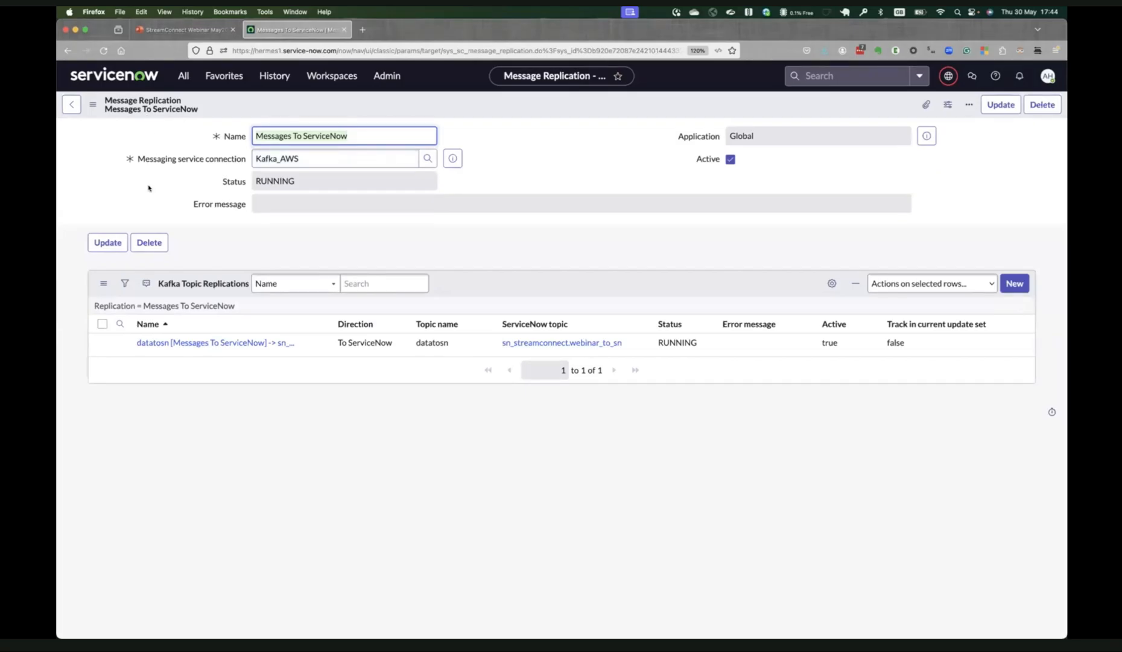
Delete the old stopped Message to ServiceNow replication along with its datatosn topic replication.
{"action": "left_click", "coordinate": [71, 104]}
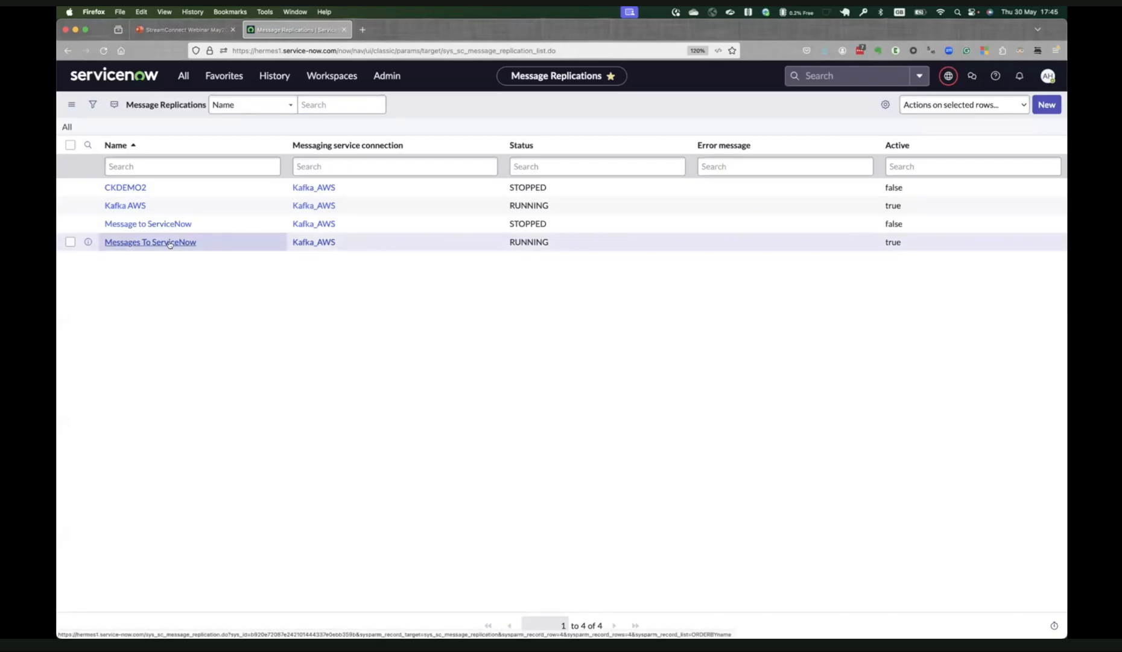
{"action": "left_click", "coordinate": [137, 223]}
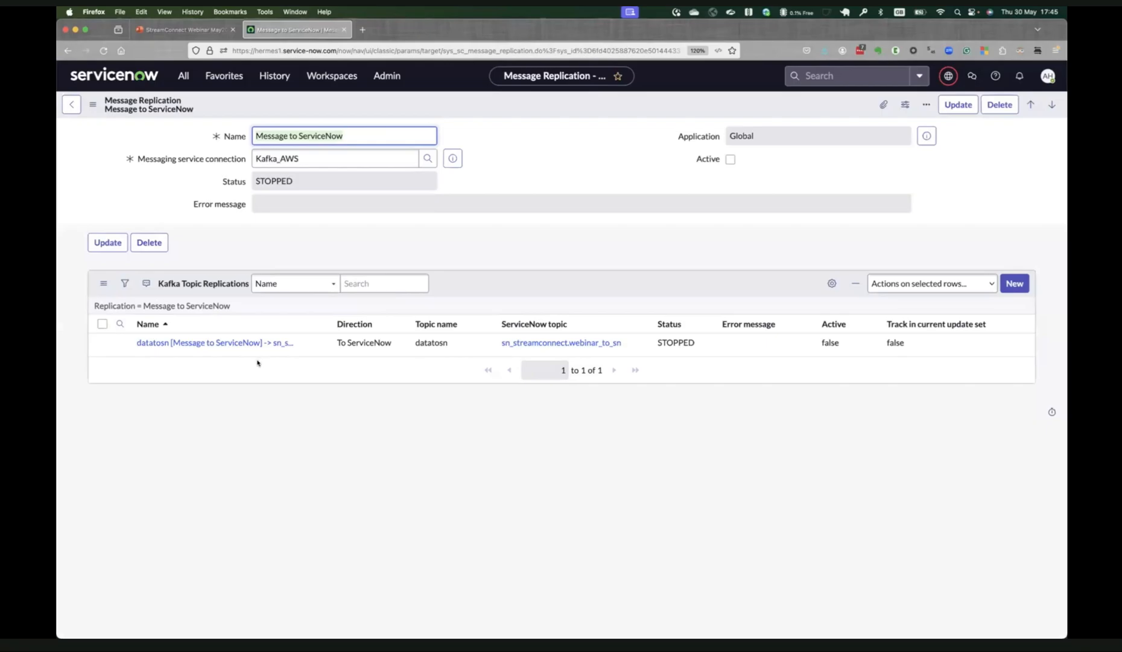
{"action": "left_click", "coordinate": [226, 343]}
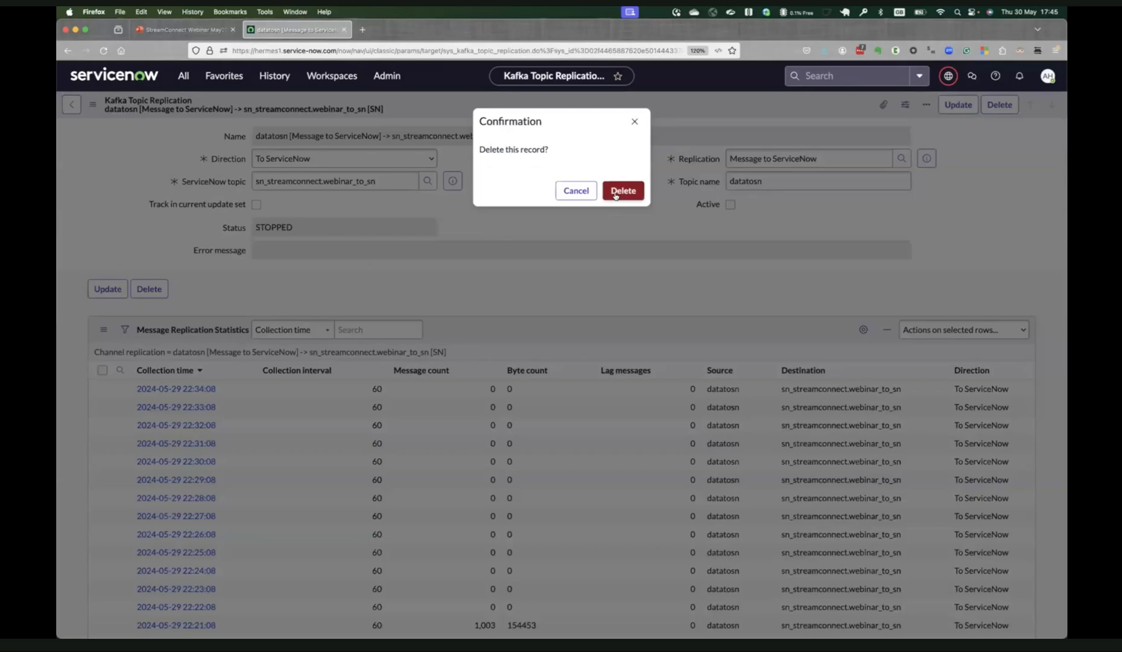
{"action": "left_click", "coordinate": [623, 191]}
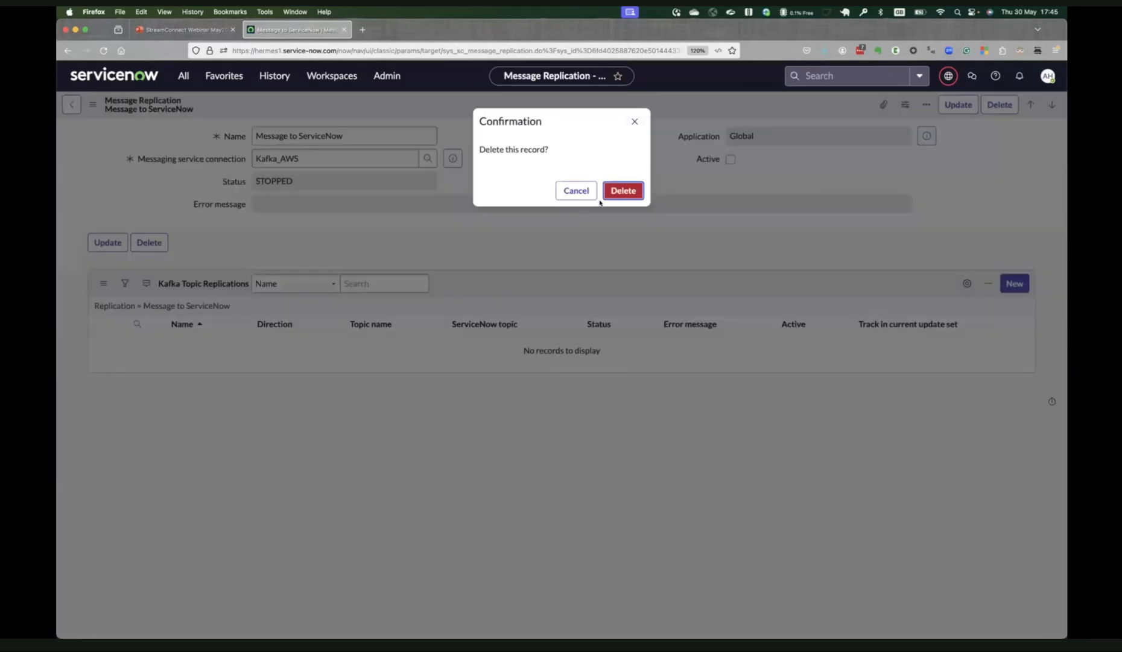
{"action": "left_click", "coordinate": [621, 191]}
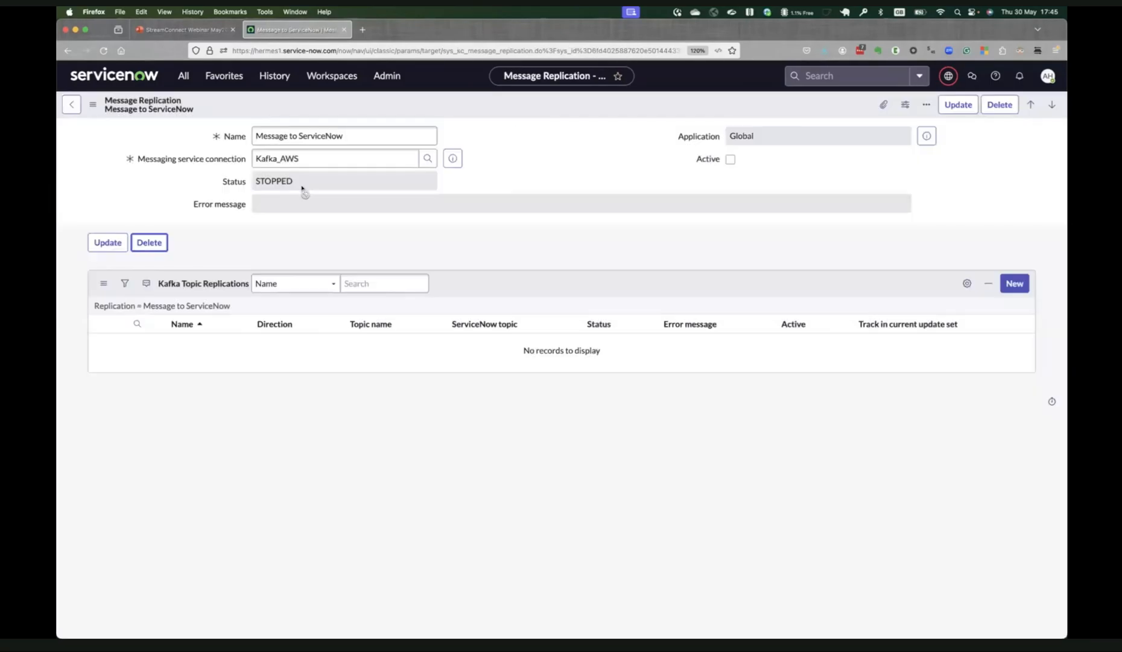
Open the Messages To ServiceNow replication to check its topic replication, and return to the replications list.
{"action": "left_click", "coordinate": [181, 225]}
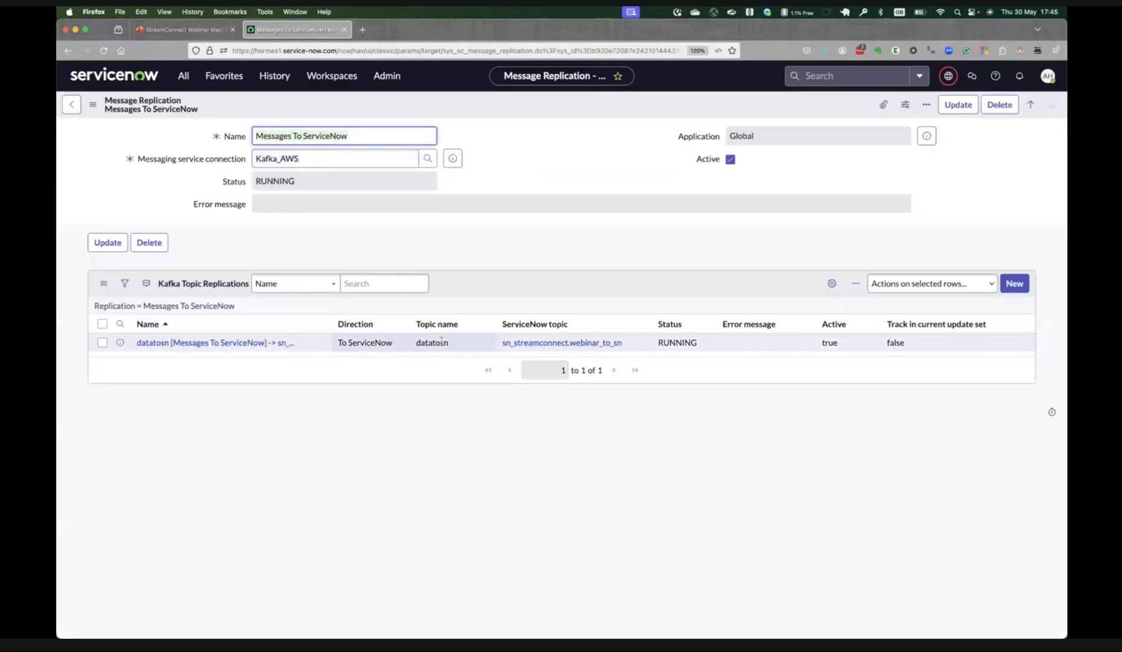
{"action": "left_click", "coordinate": [92, 104]}
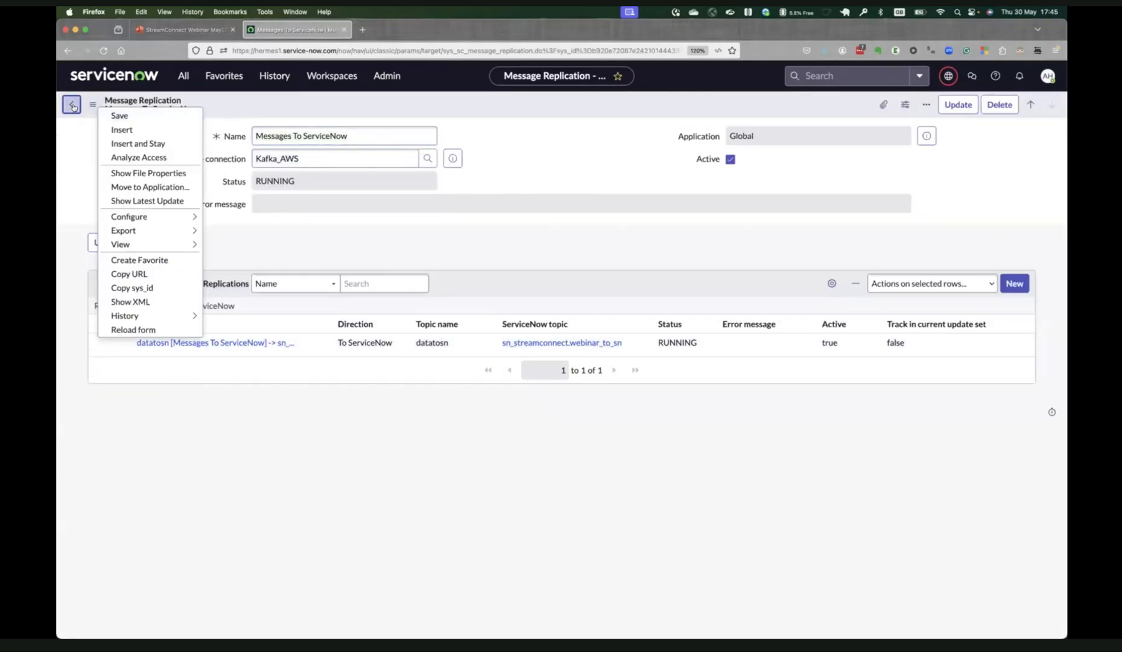
{"action": "left_click", "coordinate": [73, 106]}
Create a new message replication record and name it Messages From ServiceNow.
{"action": "left_click", "coordinate": [1046, 105]}
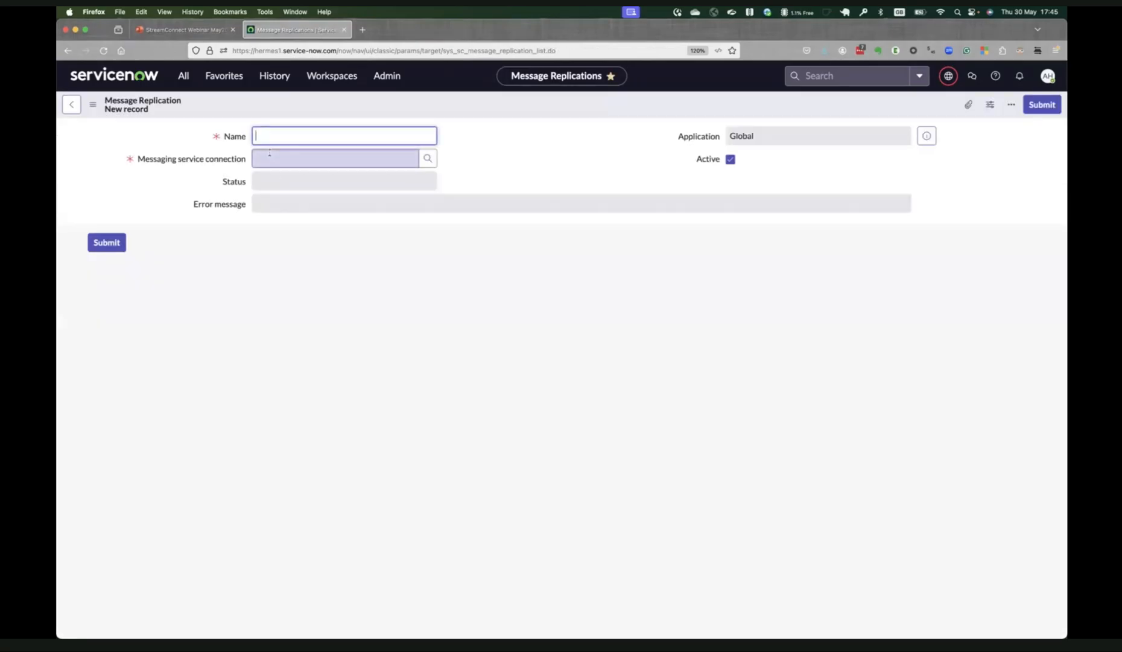
{"action": "type", "text": "Messages From ServiceN"}
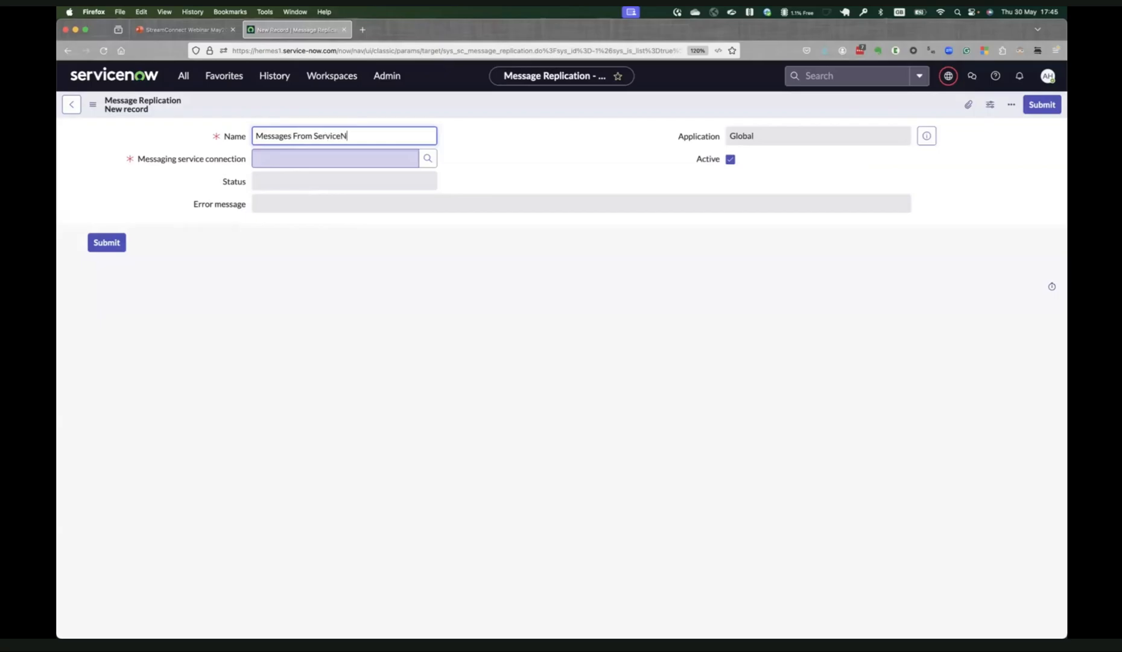
{"action": "type", "text": "ow"}
{"action": "key", "text": "Tab"}
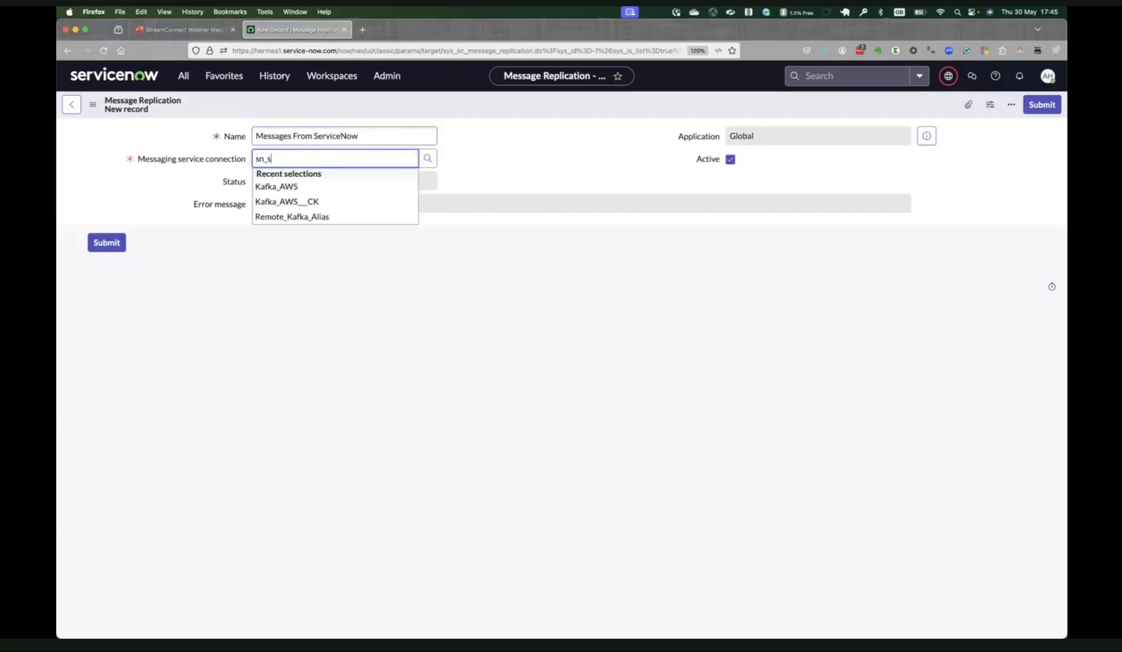
Set the Messages From ServiceNow connection to Kafka_AWS and save the record, staying on its form.
{"action": "key", "text": "BackSpace"}
{"action": "key", "text": "BackSpace"}
{"action": "key", "text": "BackSpace"}
{"action": "left_click", "coordinate": [293, 187]}
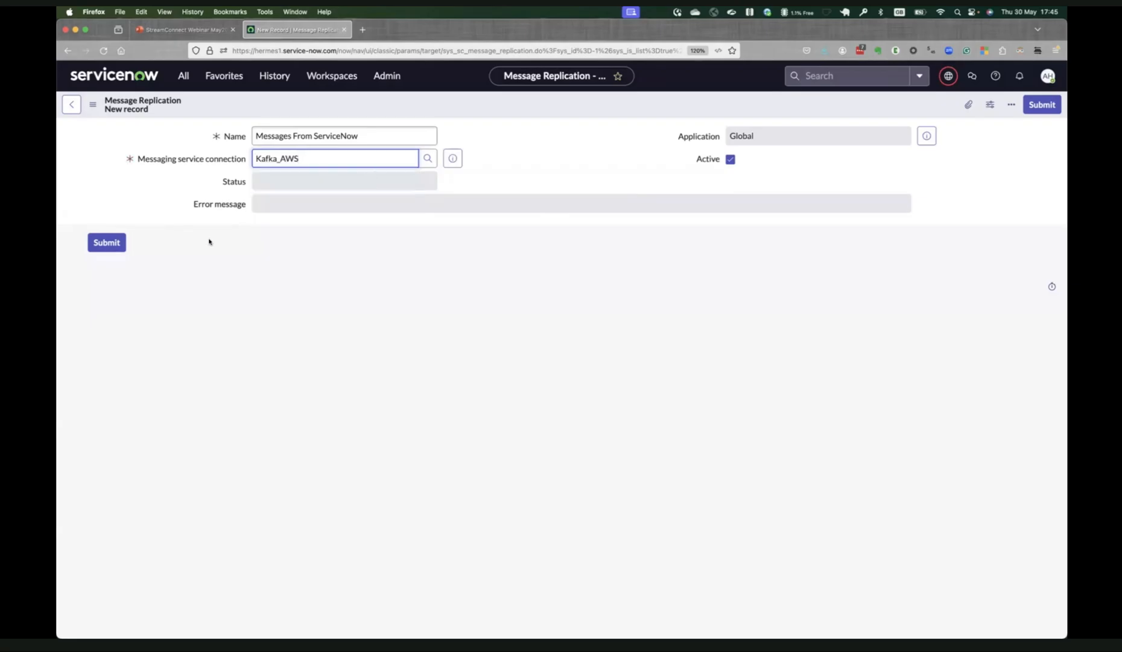
{"action": "right_click", "coordinate": [226, 106]}
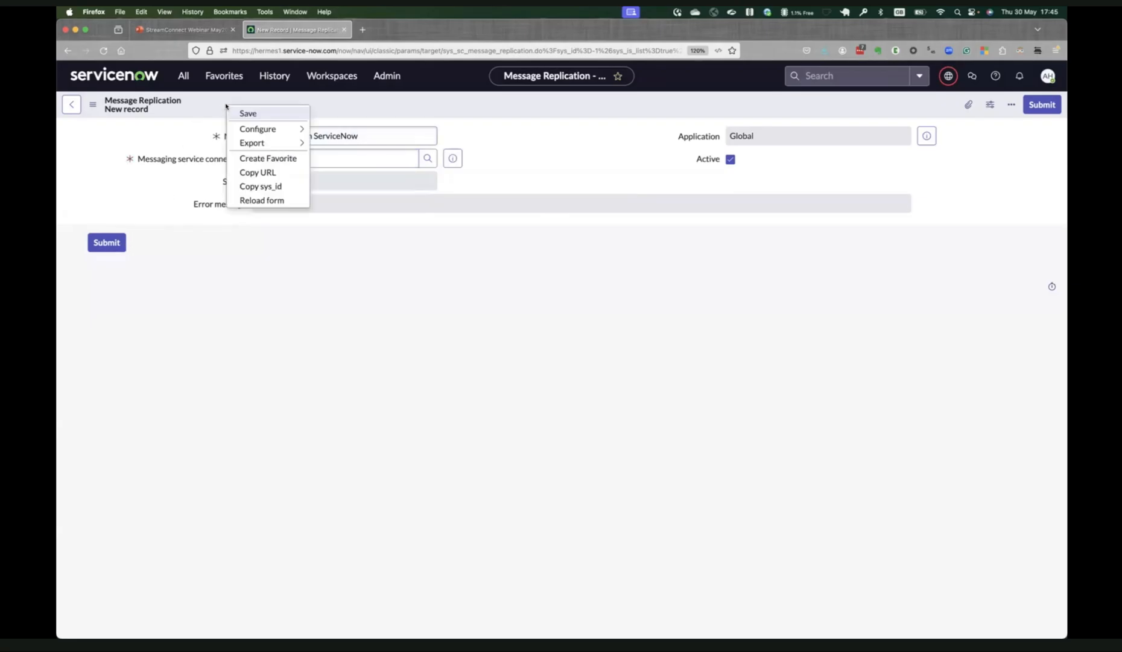
{"action": "left_click", "coordinate": [274, 117]}
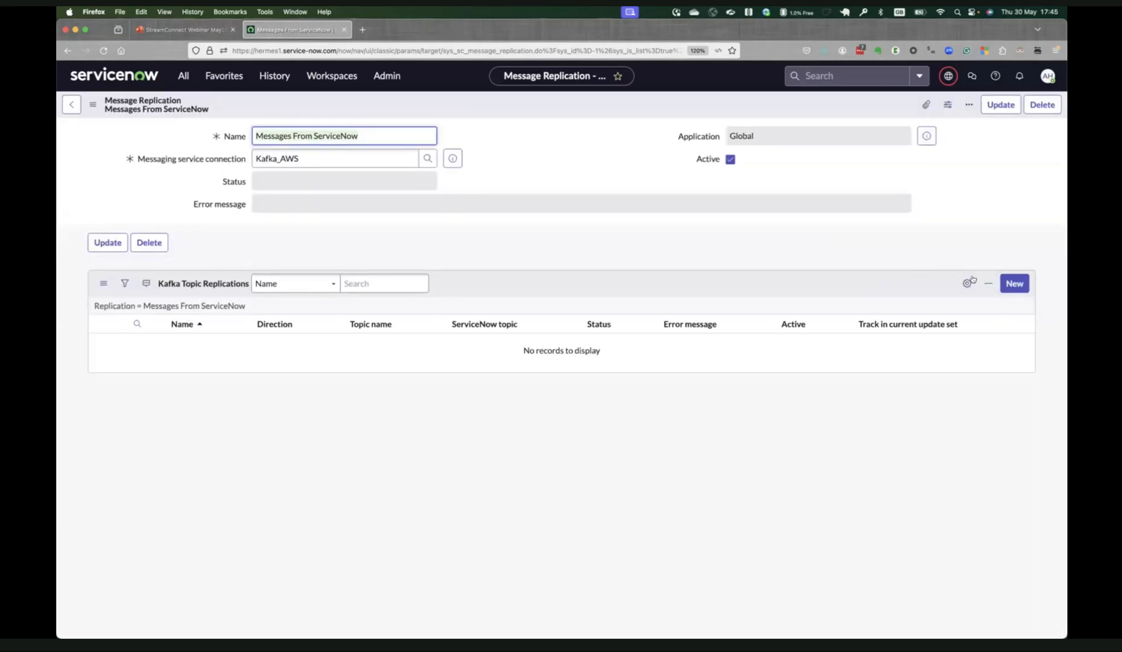
Create a topic replication under Messages From ServiceNow with direction From ServiceNow and ServiceNow topic sn_streamconnect.webinar_from_sn.
{"action": "left_click", "coordinate": [1014, 283]}
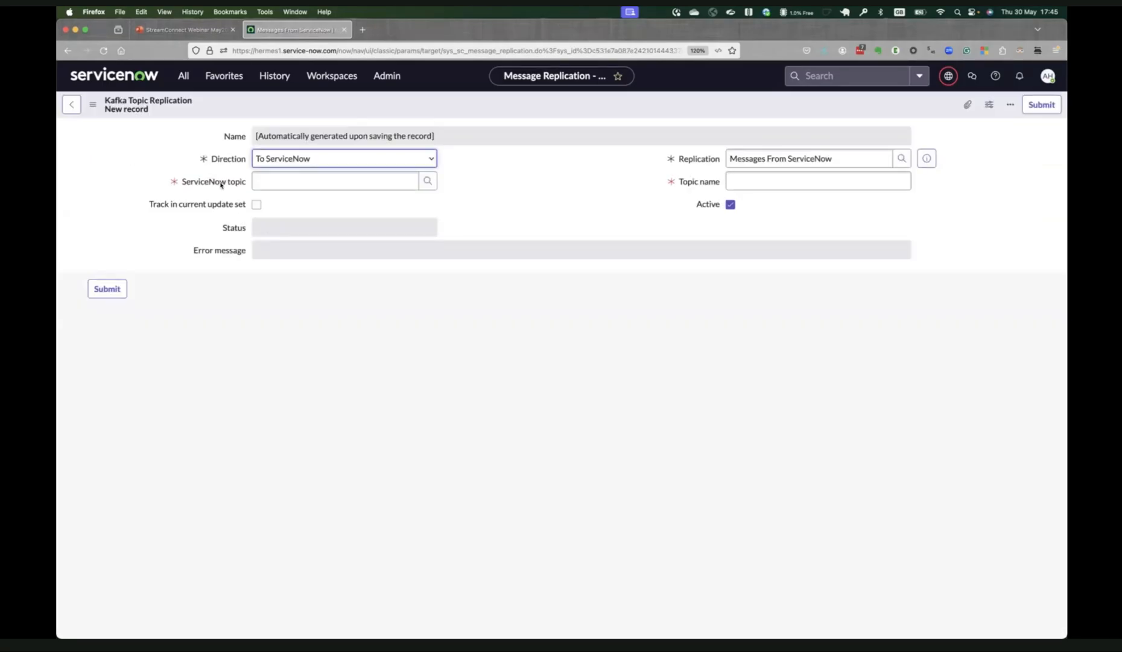
{"action": "left_click", "coordinate": [328, 182]}
{"action": "type", "text": "sn"}
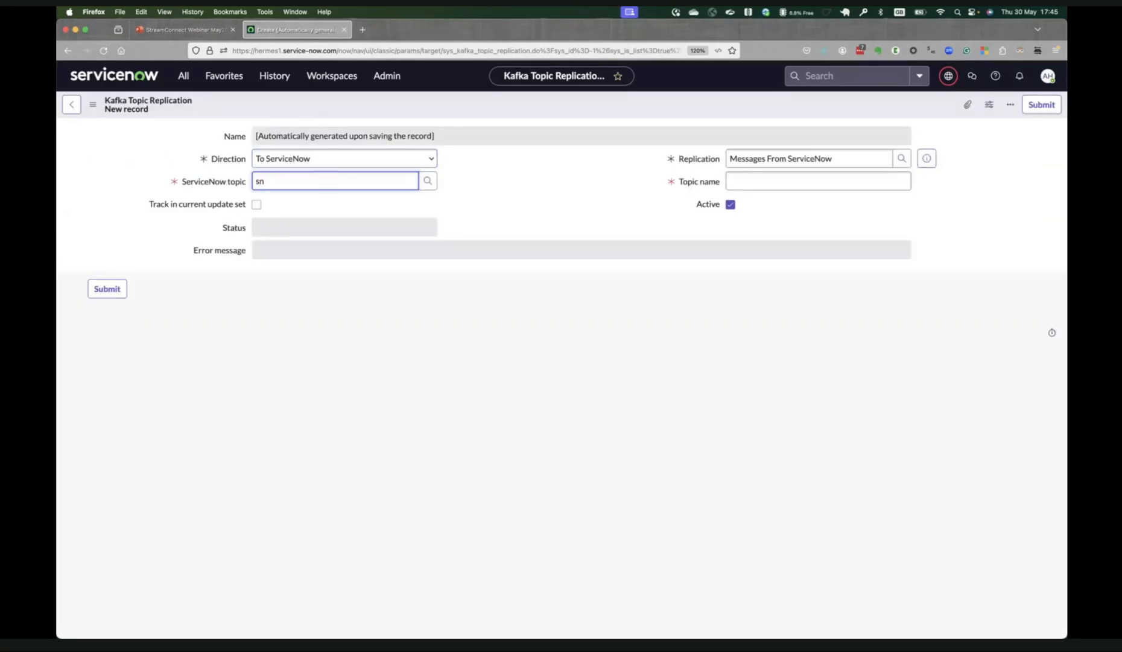
{"action": "left_click", "coordinate": [335, 164]}
{"action": "left_click", "coordinate": [330, 168]}
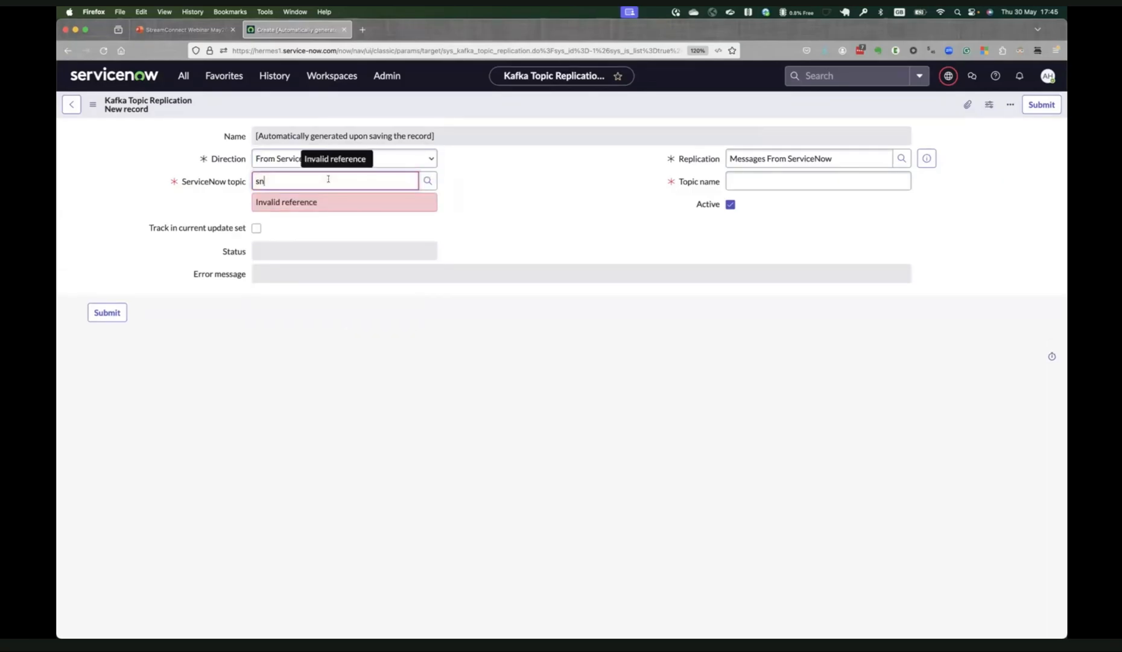
{"action": "type", "text": "_"}
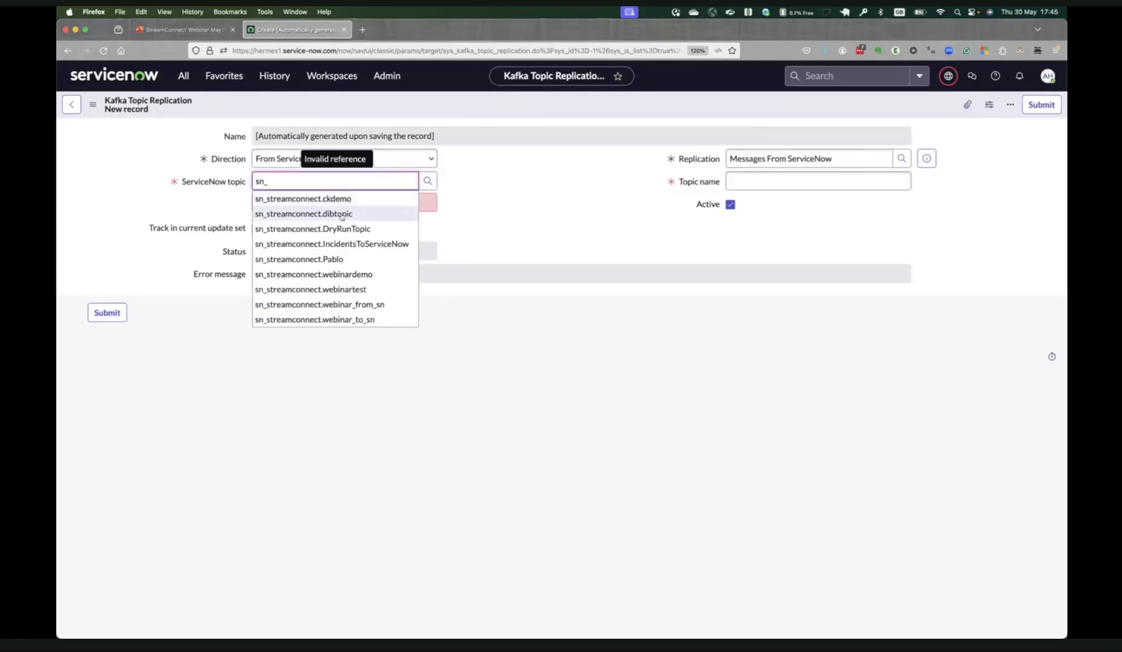
{"action": "left_click", "coordinate": [326, 304]}
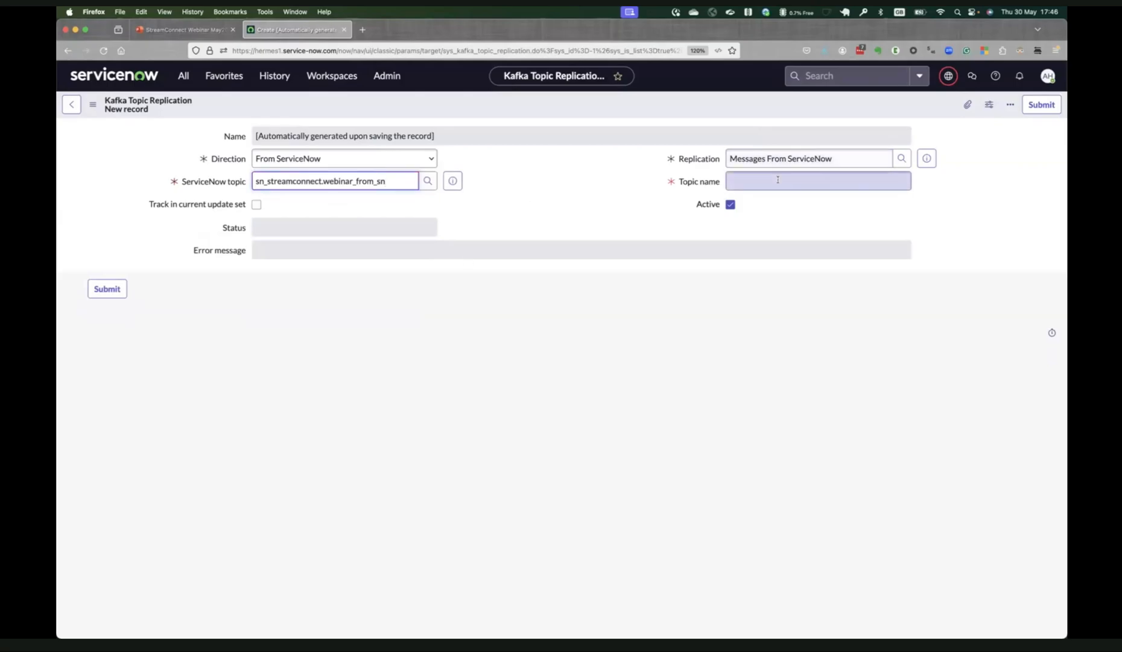
Check the external Kafka topic list in the terminal, set the topic name to datafromsn and submit the topic replication.
{"action": "key", "text": "super+Tab"}
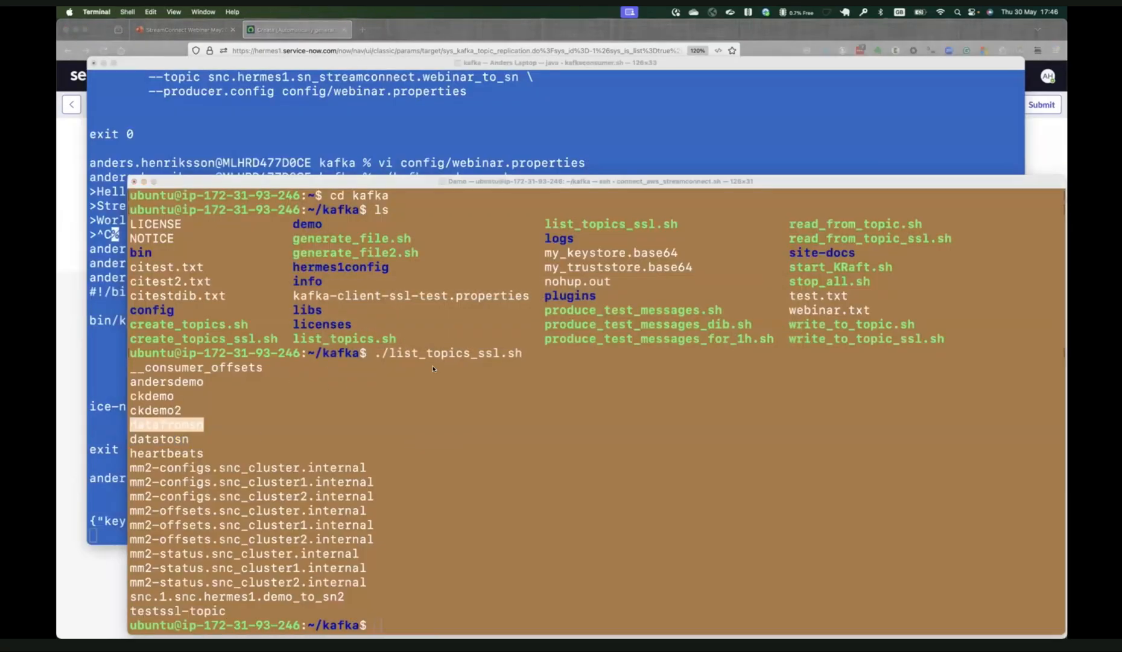
{"action": "key", "text": "super+Tab"}
{"action": "left_click", "coordinate": [718, 183]}
{"action": "type", "text": "datafromsn"}
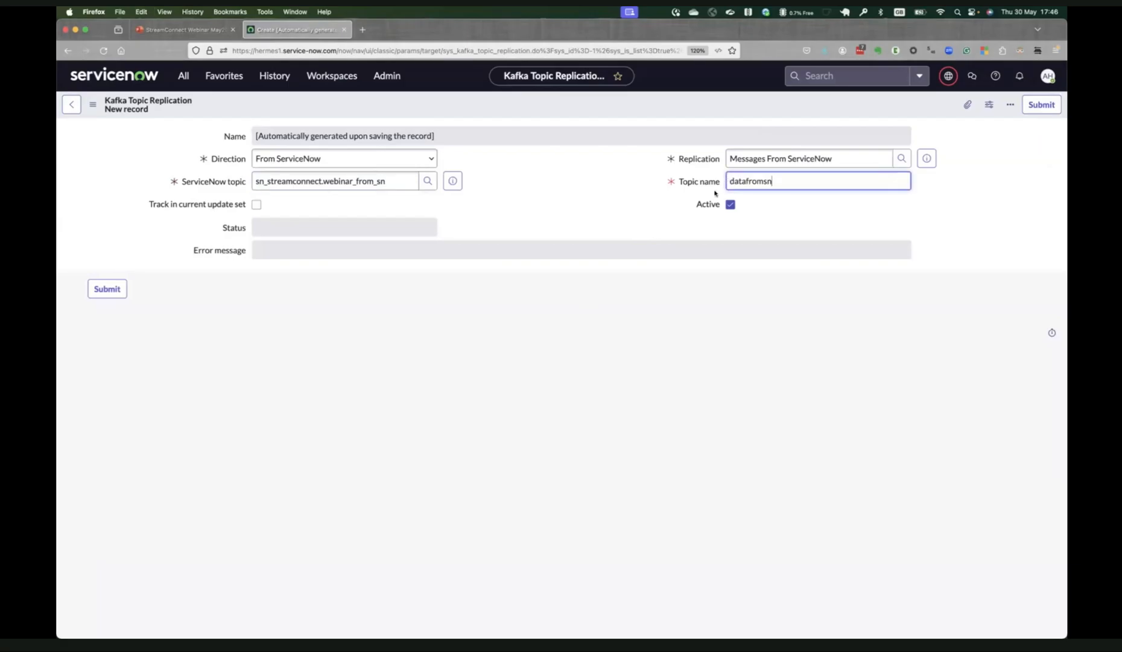
{"action": "left_click", "coordinate": [105, 288]}
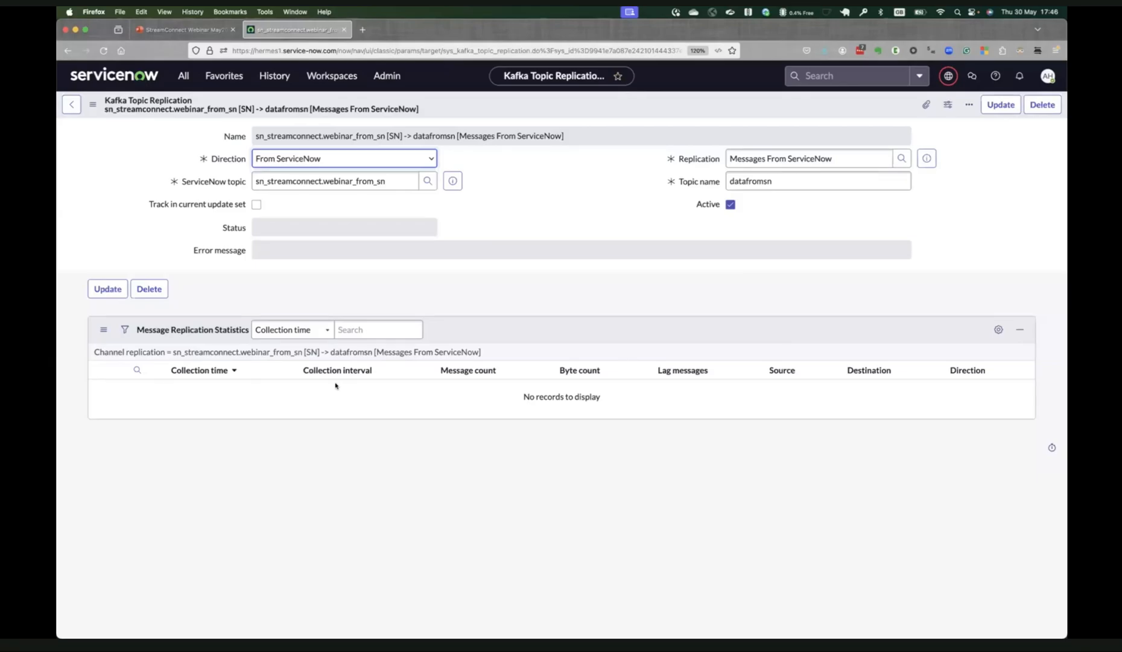
Update the topic replication and its parent record, and check the Messages From ServiceNow status before returning to the replications list.
{"action": "left_click", "coordinate": [107, 289]}
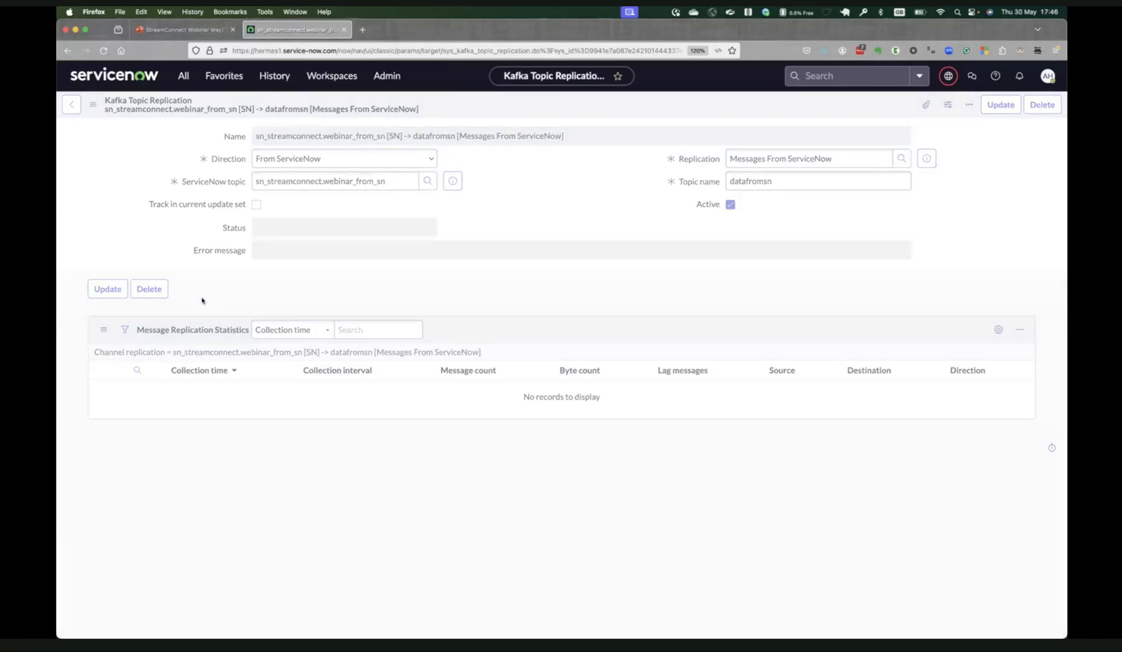
{"action": "left_click", "coordinate": [117, 242]}
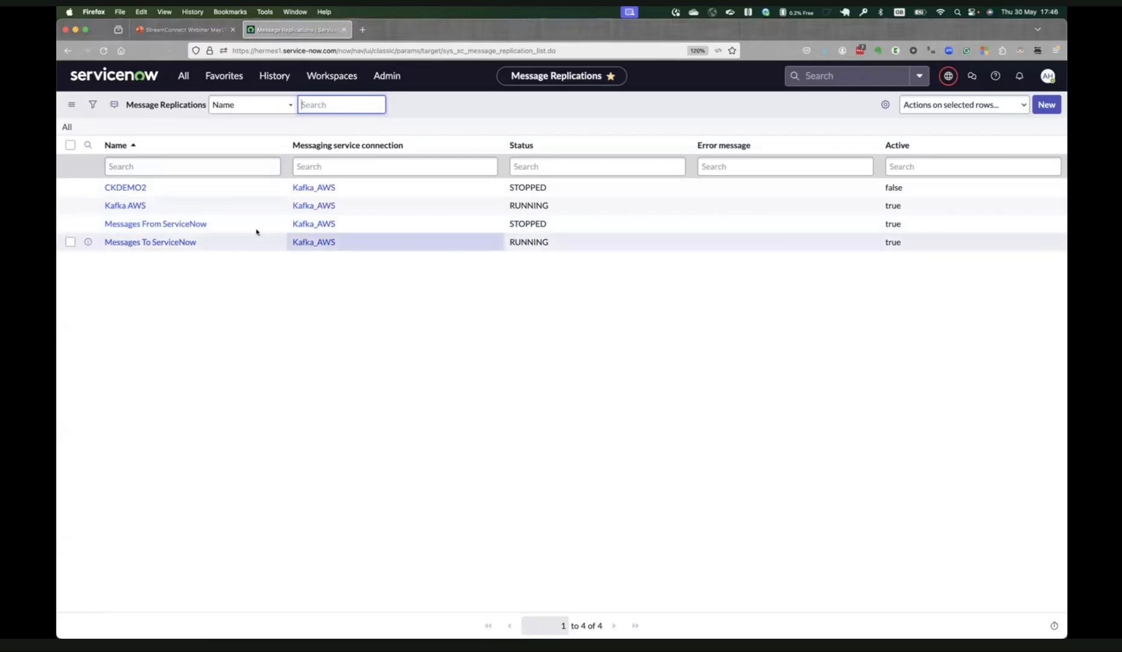
{"action": "left_click", "coordinate": [192, 225]}
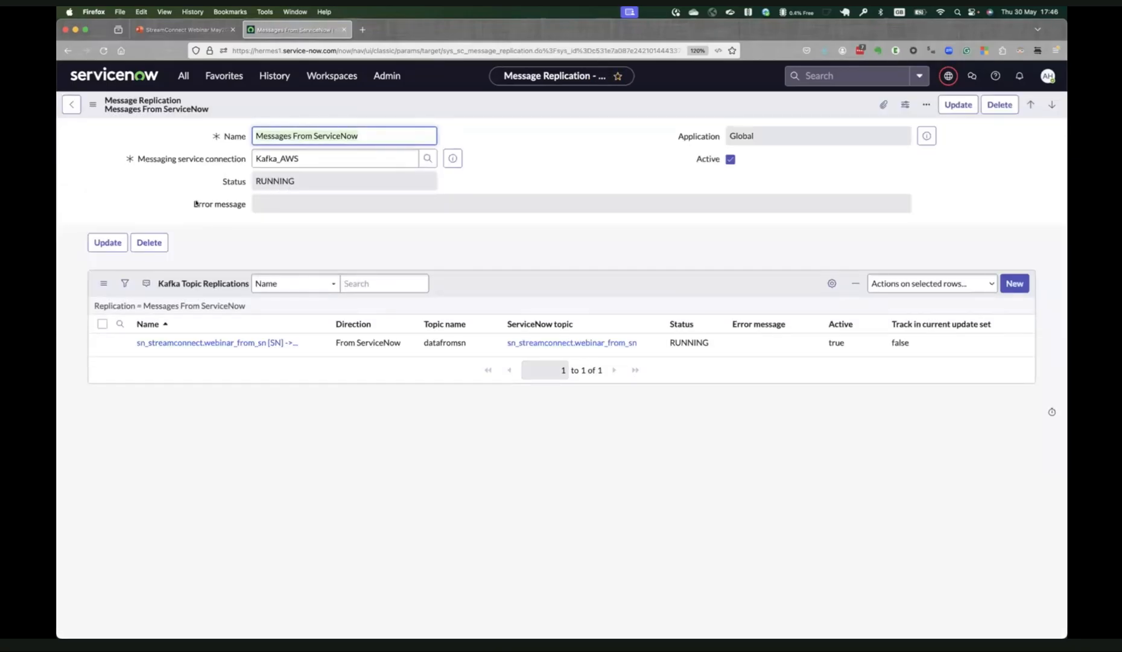
{"action": "left_click", "coordinate": [72, 105]}
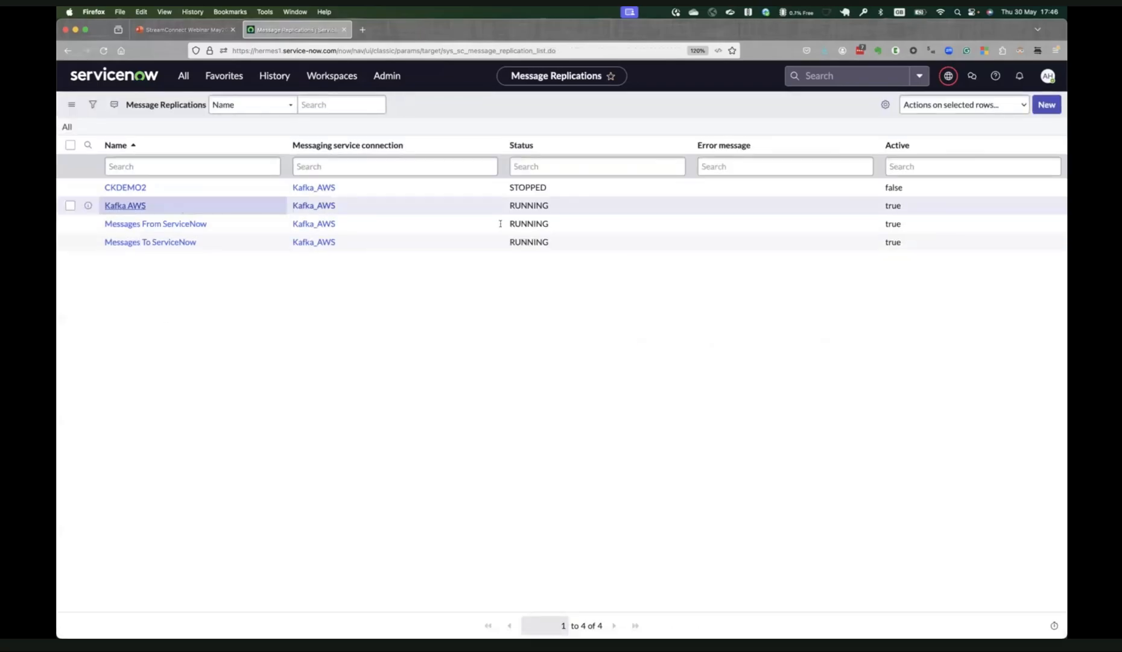
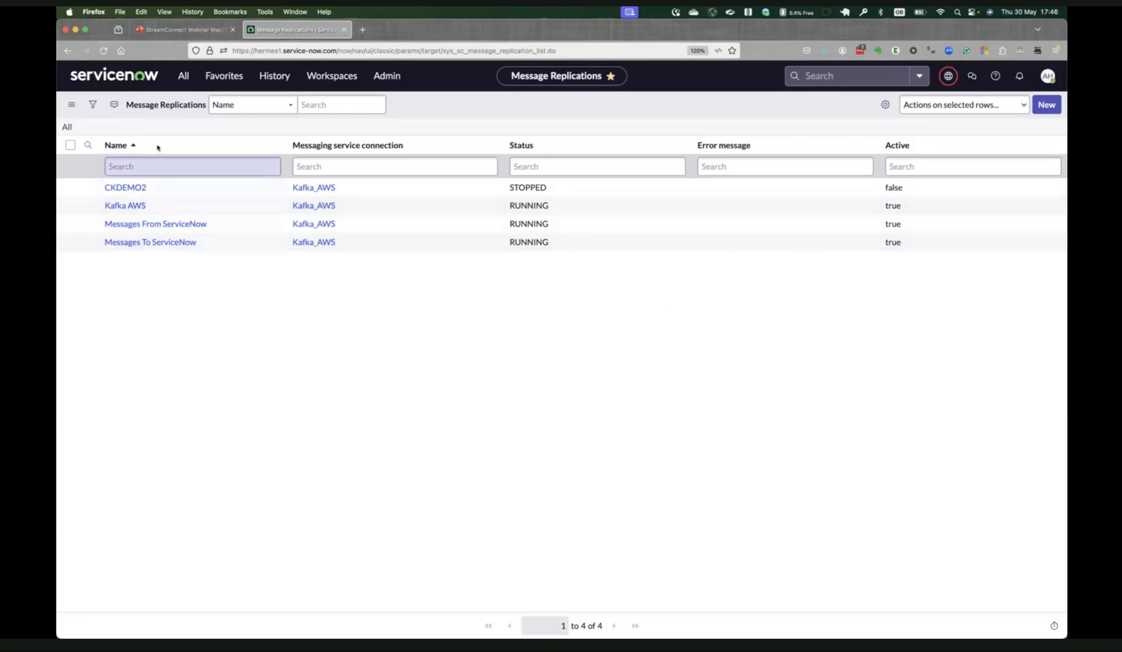
Find Flow Designer in the navigator and open it.
{"action": "left_click", "coordinate": [185, 84]}
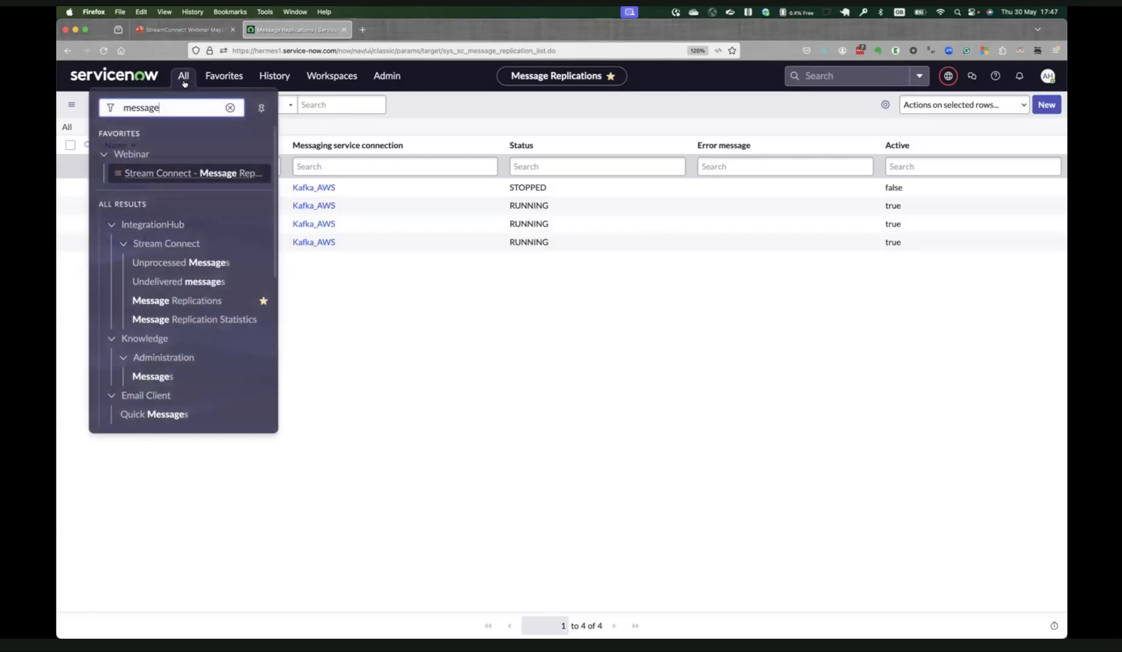
{"action": "key", "text": "super+a"}
{"action": "type", "text": "flow des"}
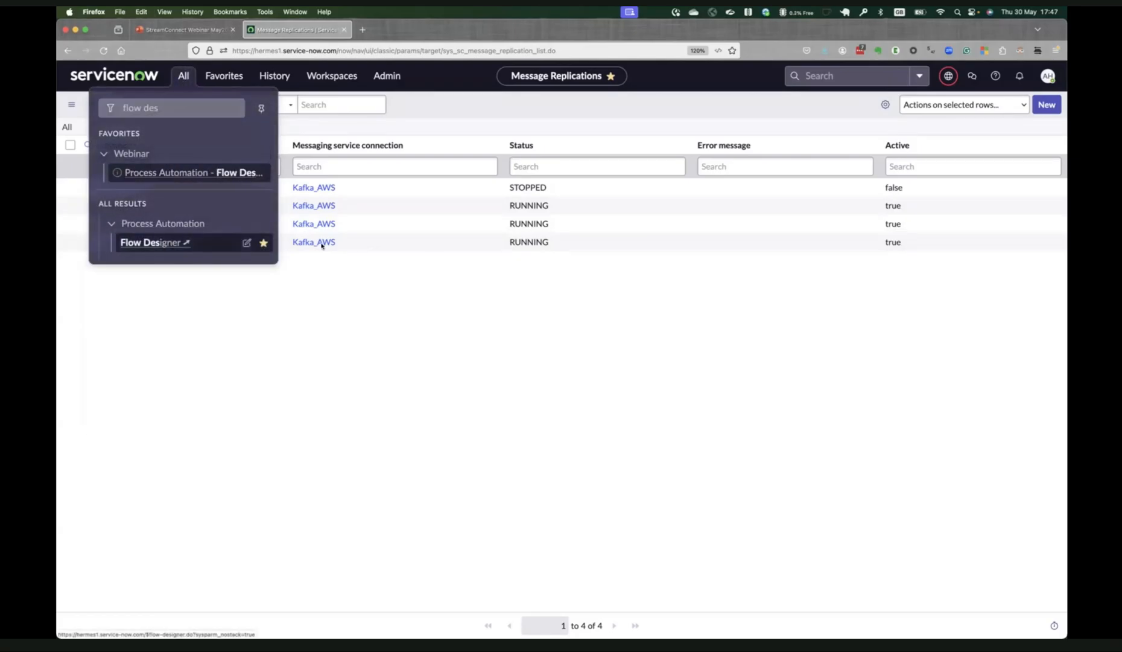
{"action": "left_click", "coordinate": [151, 242]}
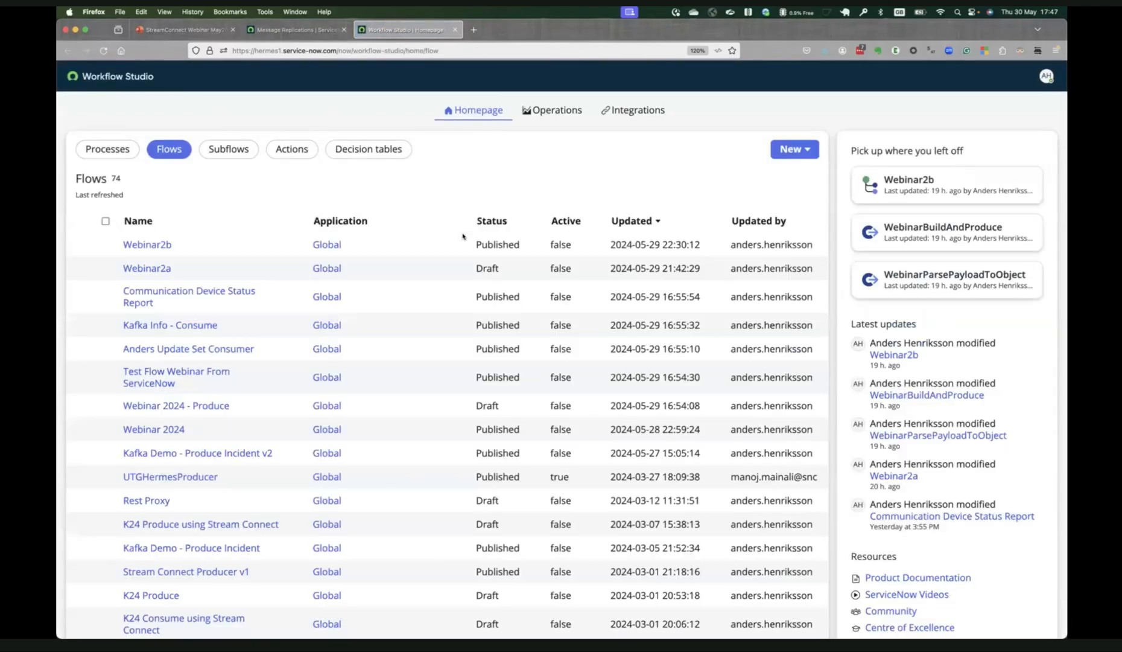
Create a new flow named StreamConnectWeb Produce in the Global application and open it for building.
{"action": "left_click", "coordinate": [804, 149]}
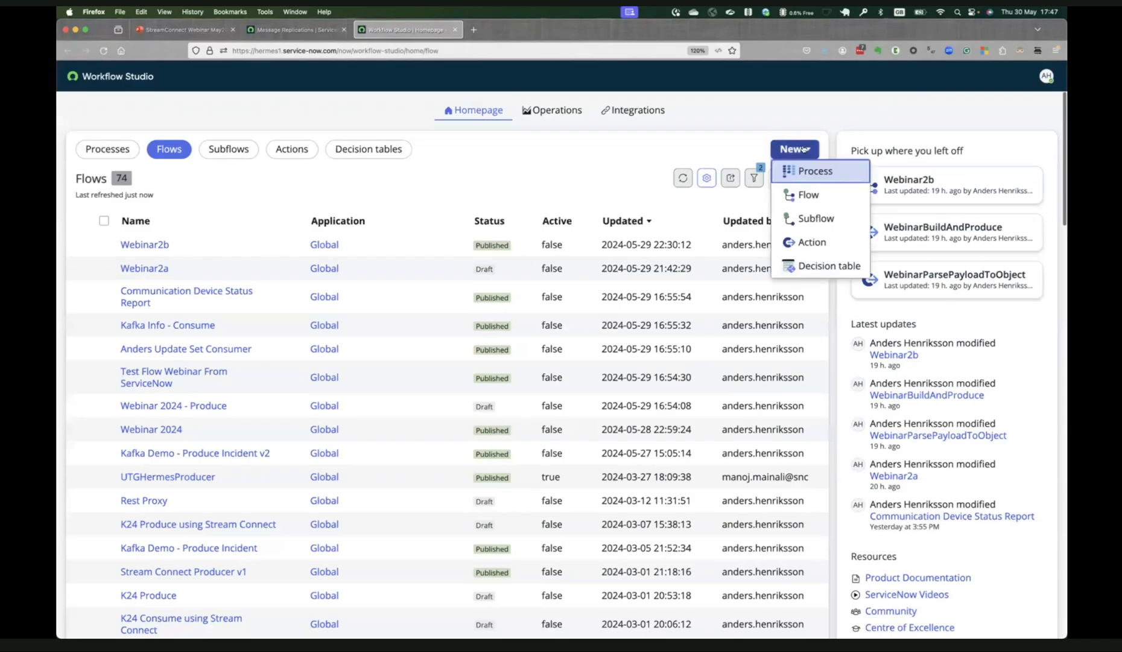
{"action": "left_click", "coordinate": [809, 196]}
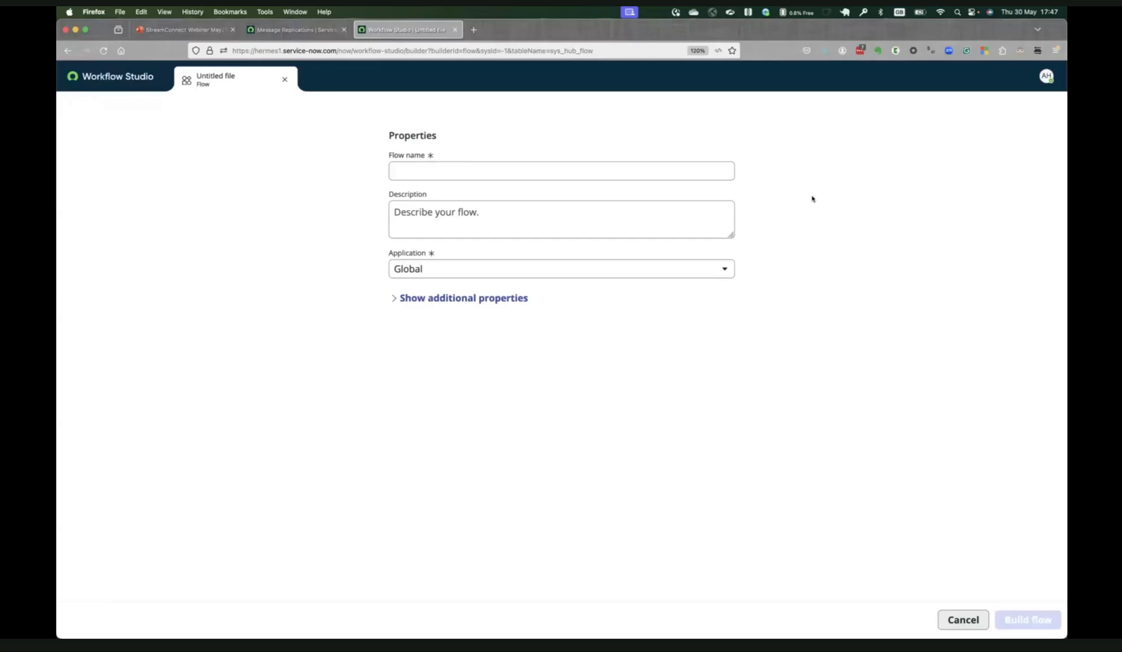
{"action": "left_click", "coordinate": [653, 170]}
{"action": "type", "text": "tream"}
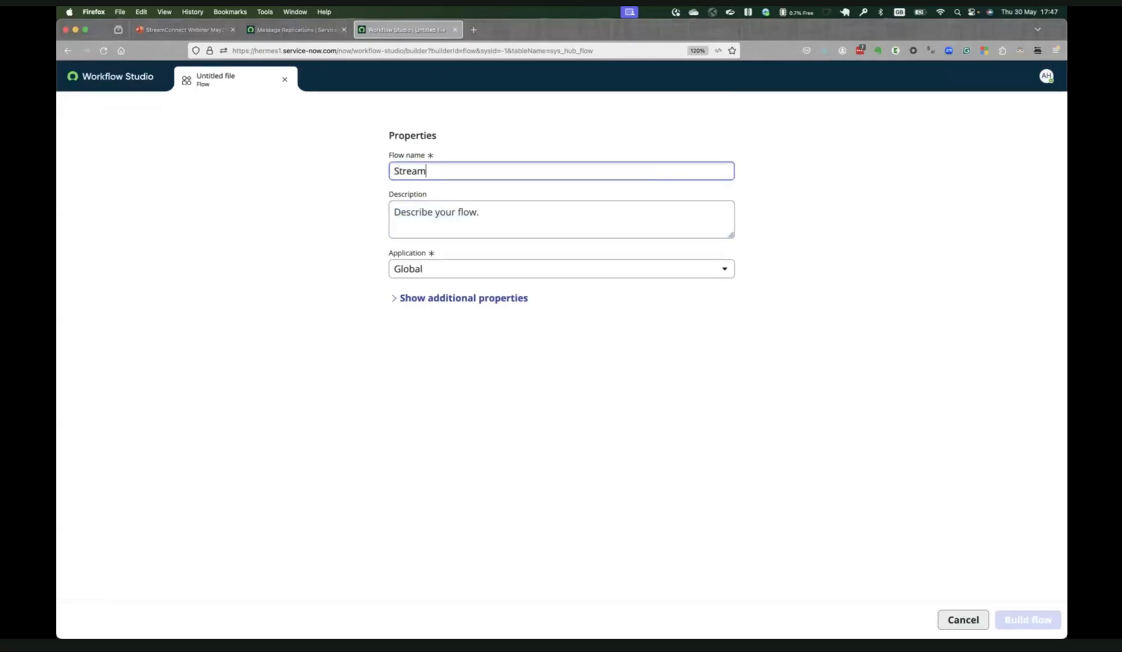
{"action": "type", "text": "ConnectWeb-"}
{"action": "key", "text": "BackSpace"}
{"action": "type", "text": "PRoduce"}
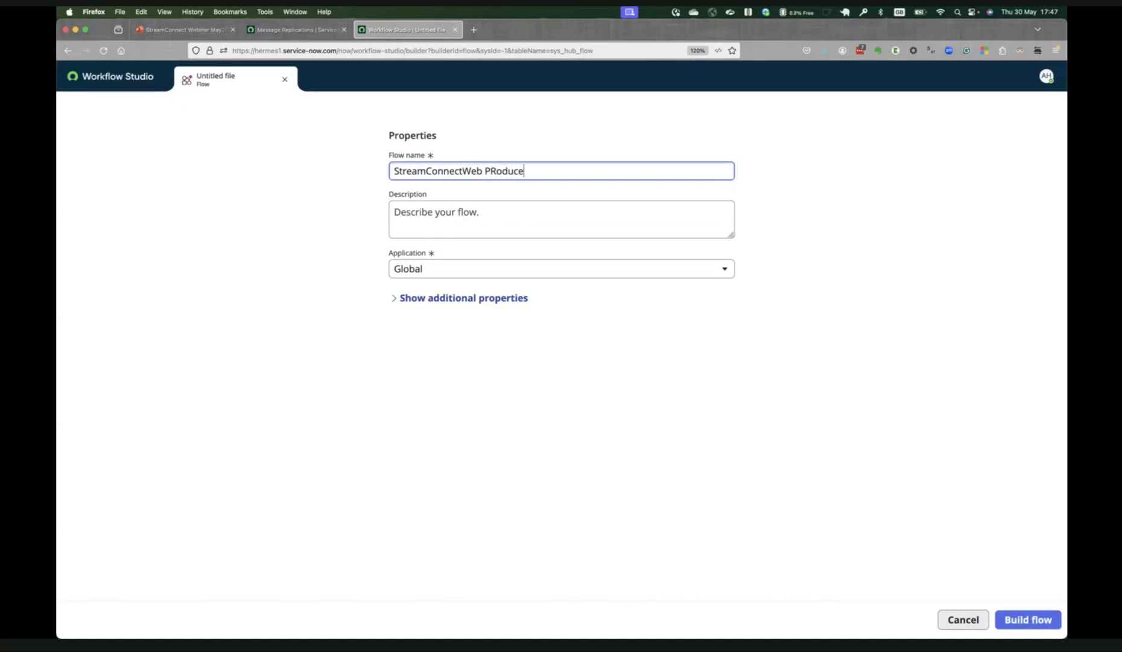
{"action": "key", "text": "alt+Left"}
{"action": "key", "text": "Right"}
{"action": "key", "text": "Delete"}
{"action": "type", "text": "r"}
{"action": "key", "text": "Tab"}
{"action": "left_click", "coordinate": [1034, 611]}
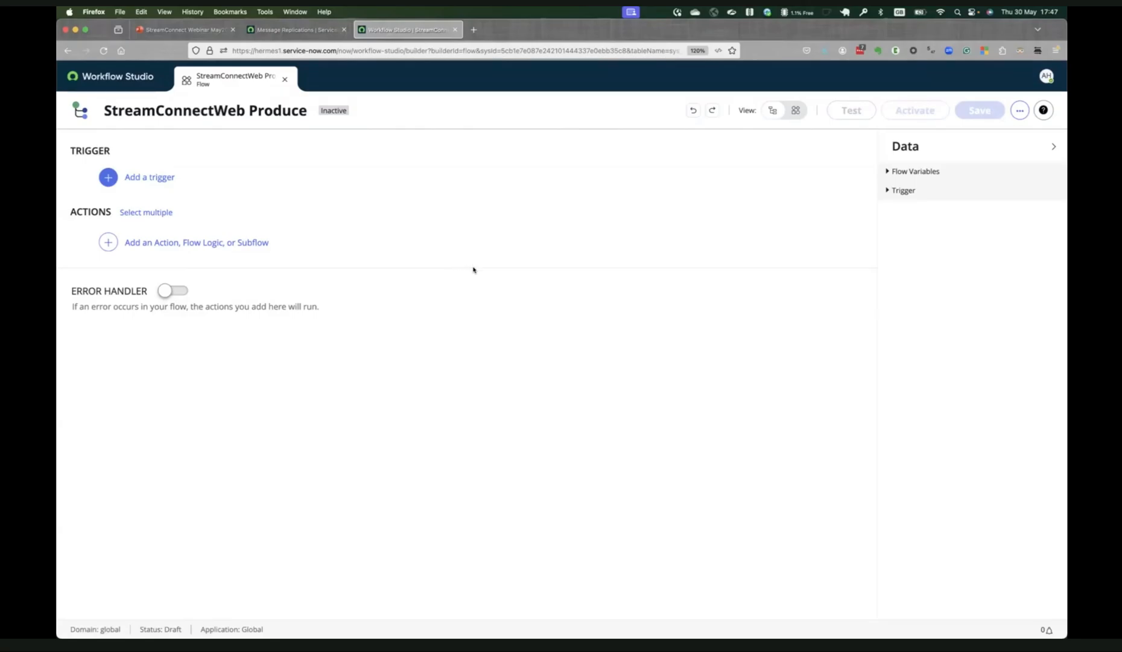
Add a Created or Updated record trigger on the Incident [incident] table, with the trigger run for every update.
{"action": "left_click", "coordinate": [291, 184]}
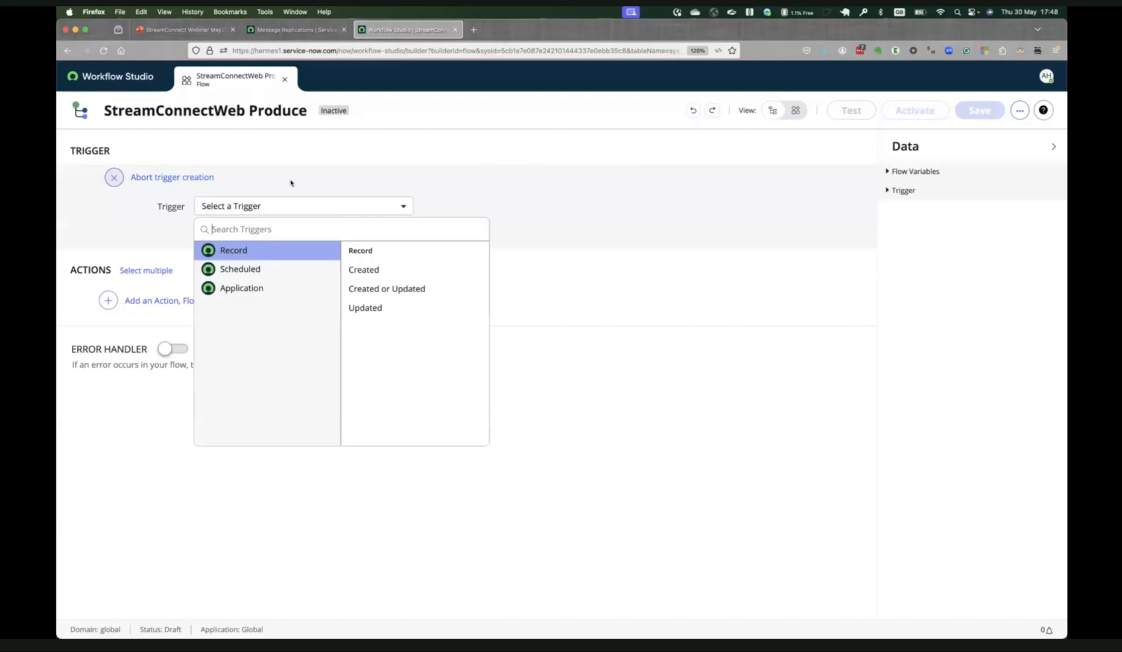
{"action": "left_click", "coordinate": [386, 290]}
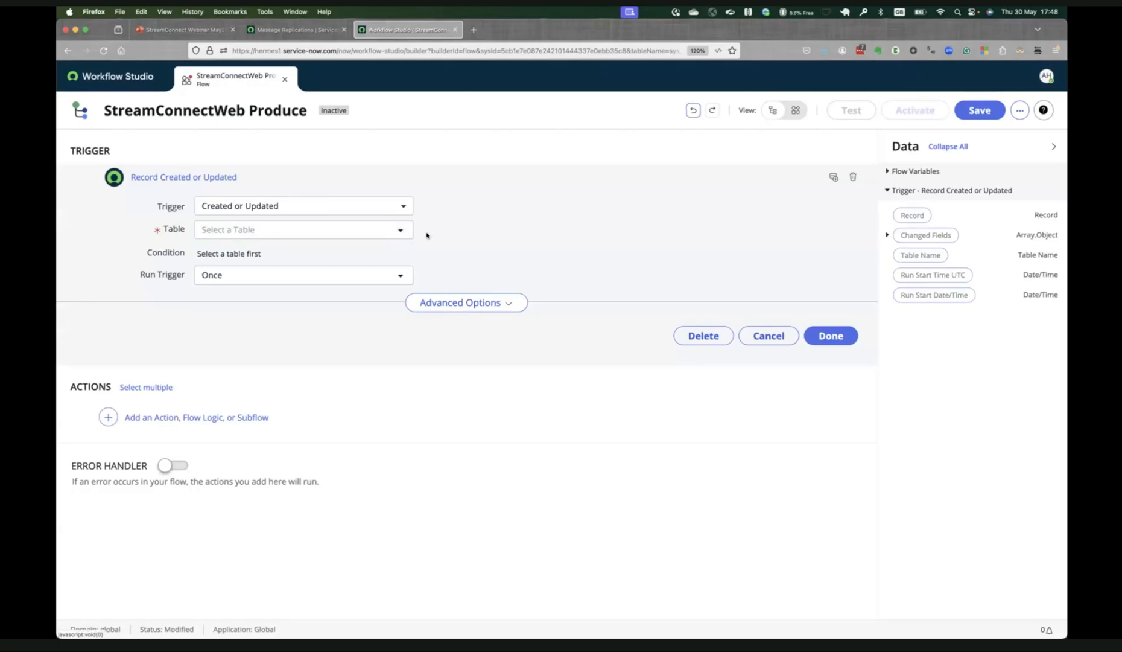
{"action": "left_click", "coordinate": [375, 230]}
{"action": "type", "text": "inciden"}
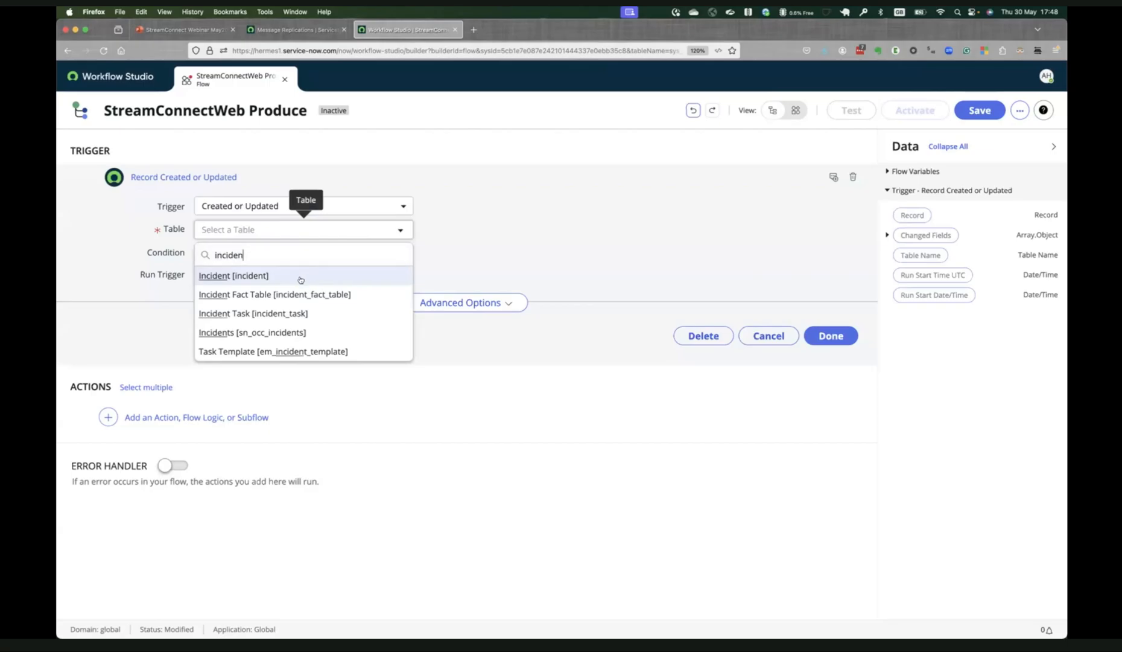
{"action": "left_click", "coordinate": [300, 277]}
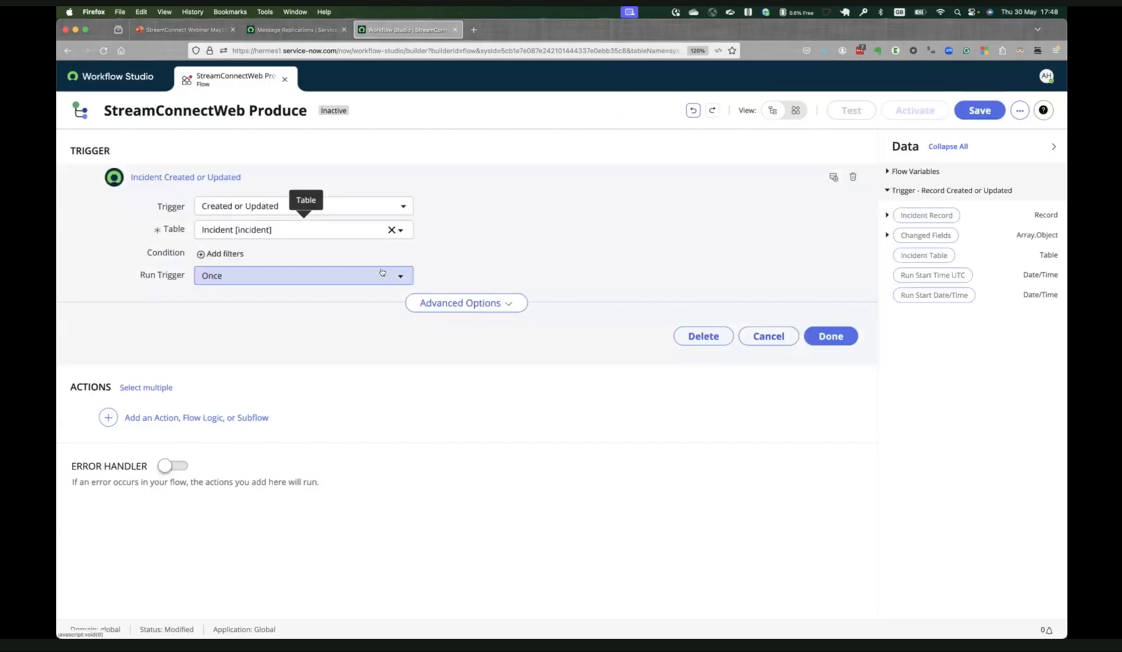
{"action": "left_click", "coordinate": [319, 283]}
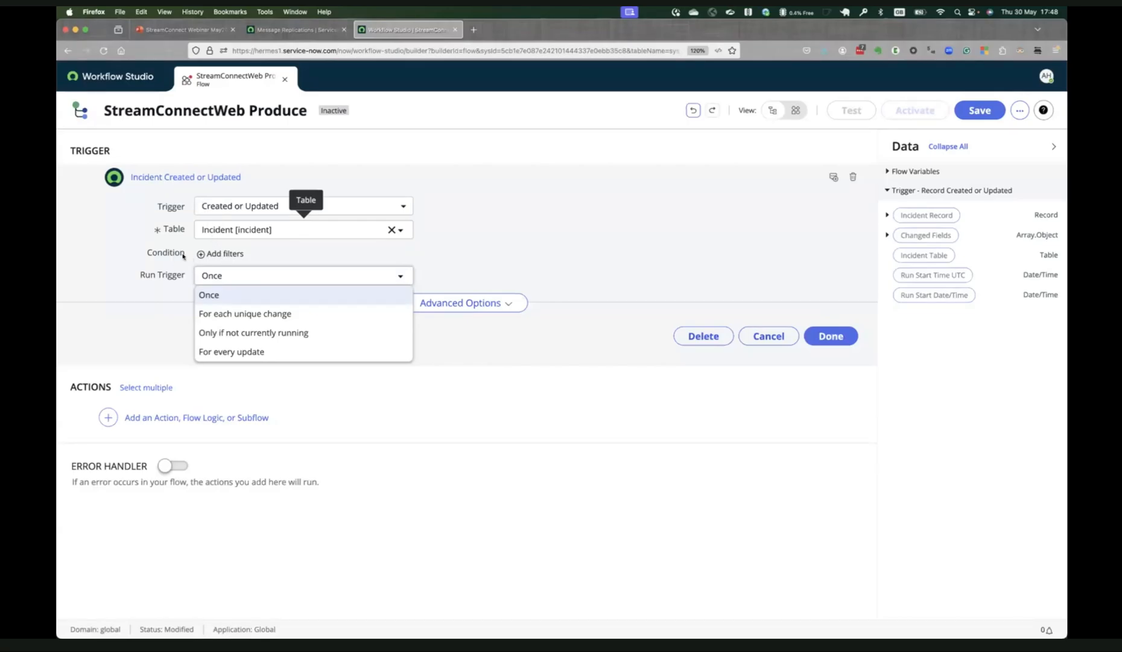
{"action": "left_click", "coordinate": [277, 354]}
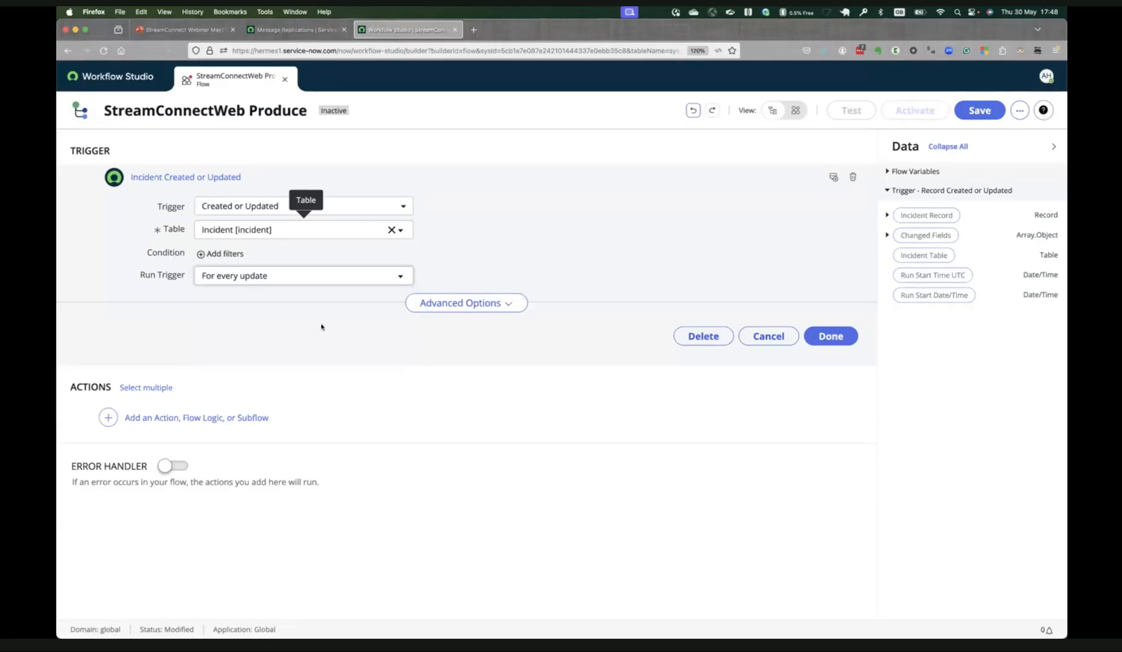
{"action": "left_click", "coordinate": [279, 282]}
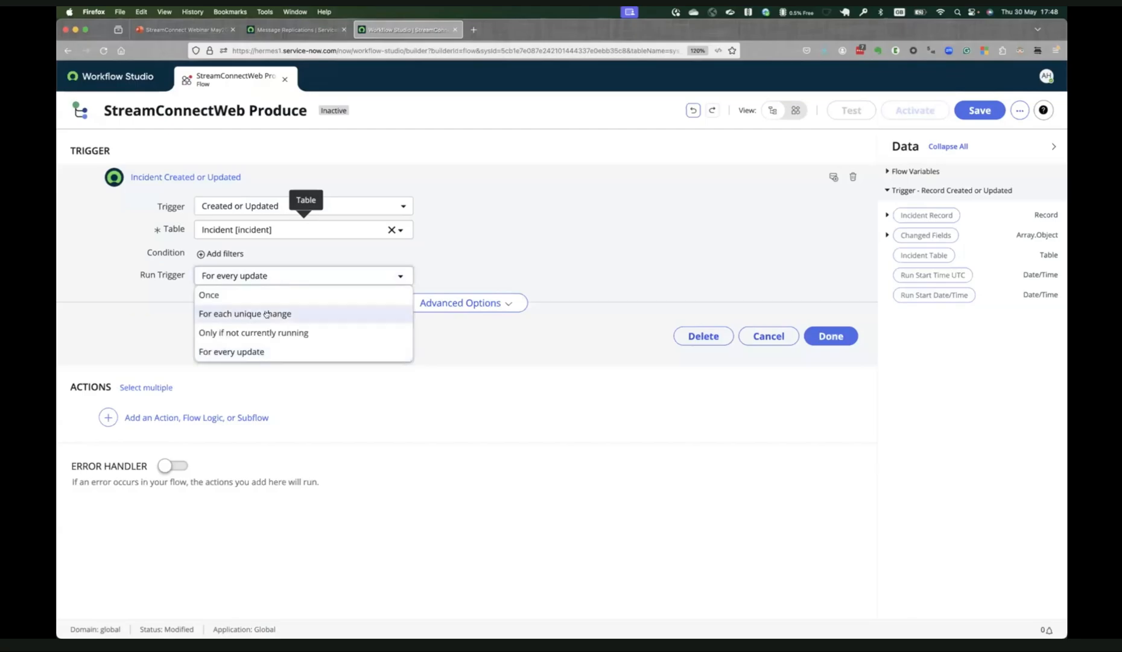
{"action": "left_click", "coordinate": [437, 374]}
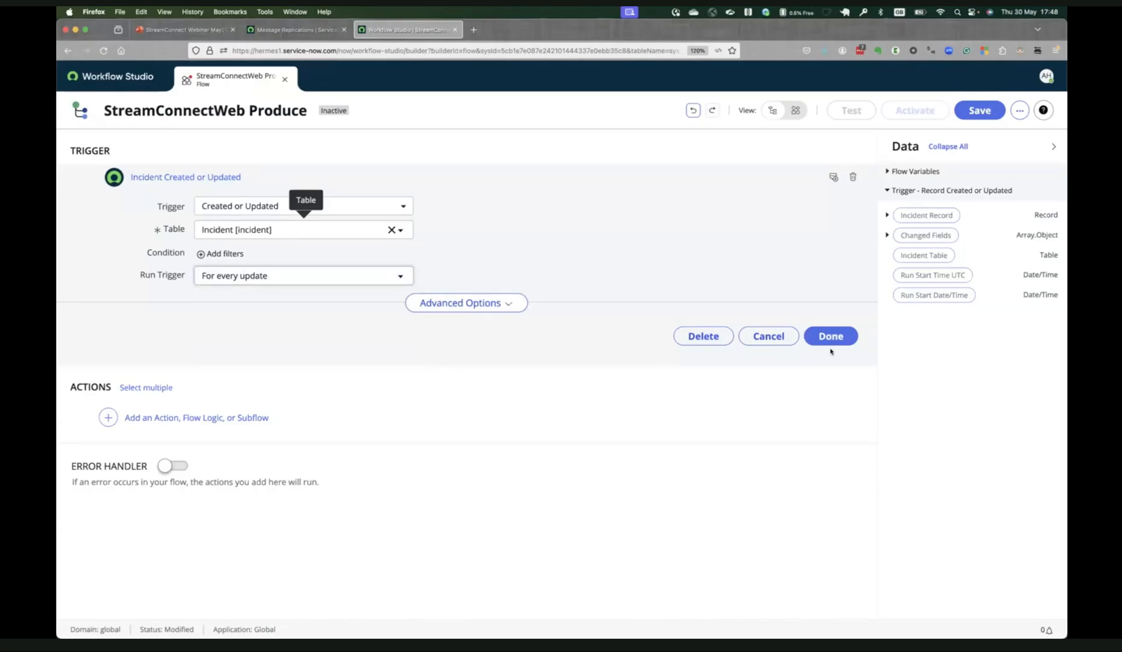
Review the trigger's advanced options, including the current or extended tables choice, and finish the trigger.
{"action": "left_click", "coordinate": [505, 306]}
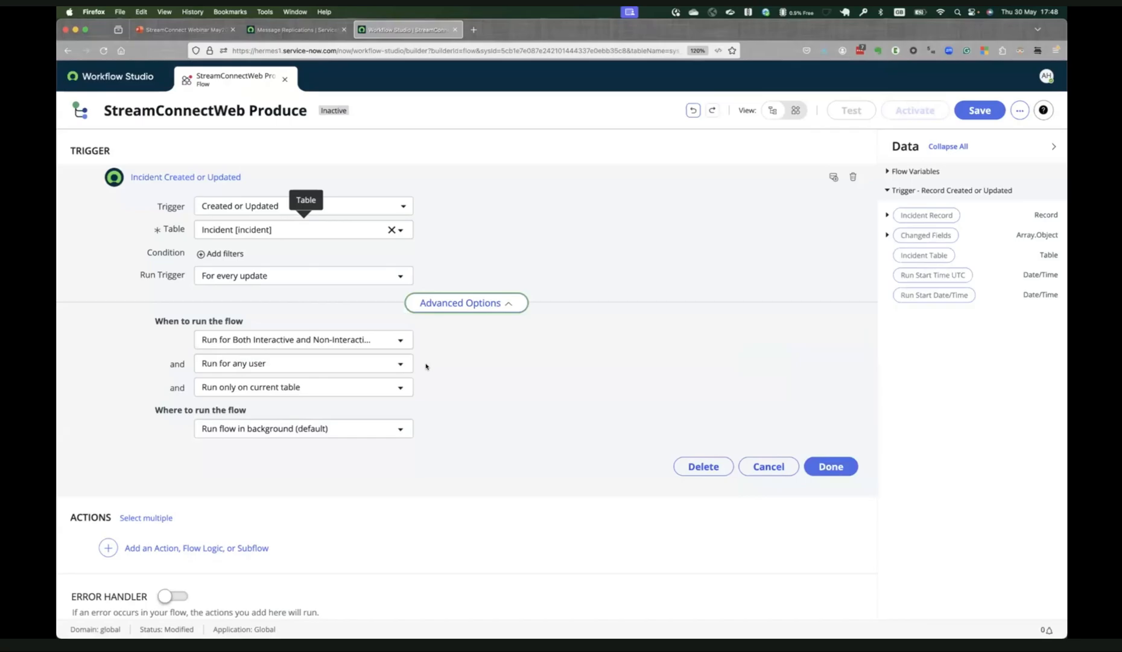
{"action": "left_click", "coordinate": [401, 388]}
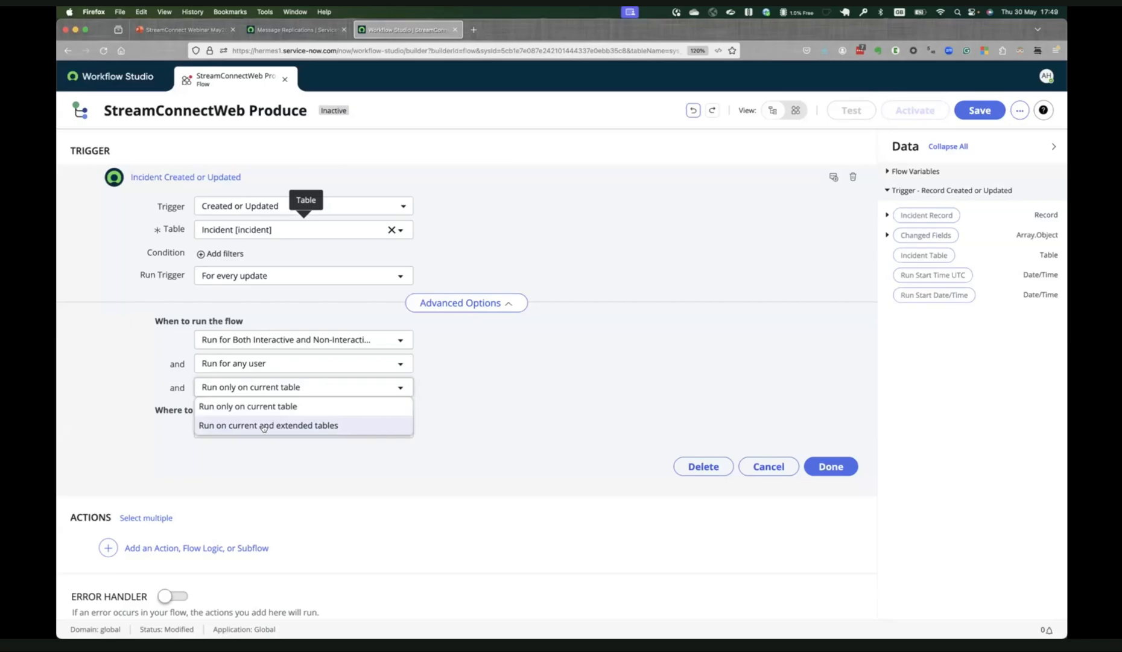
{"action": "left_click", "coordinate": [501, 428]}
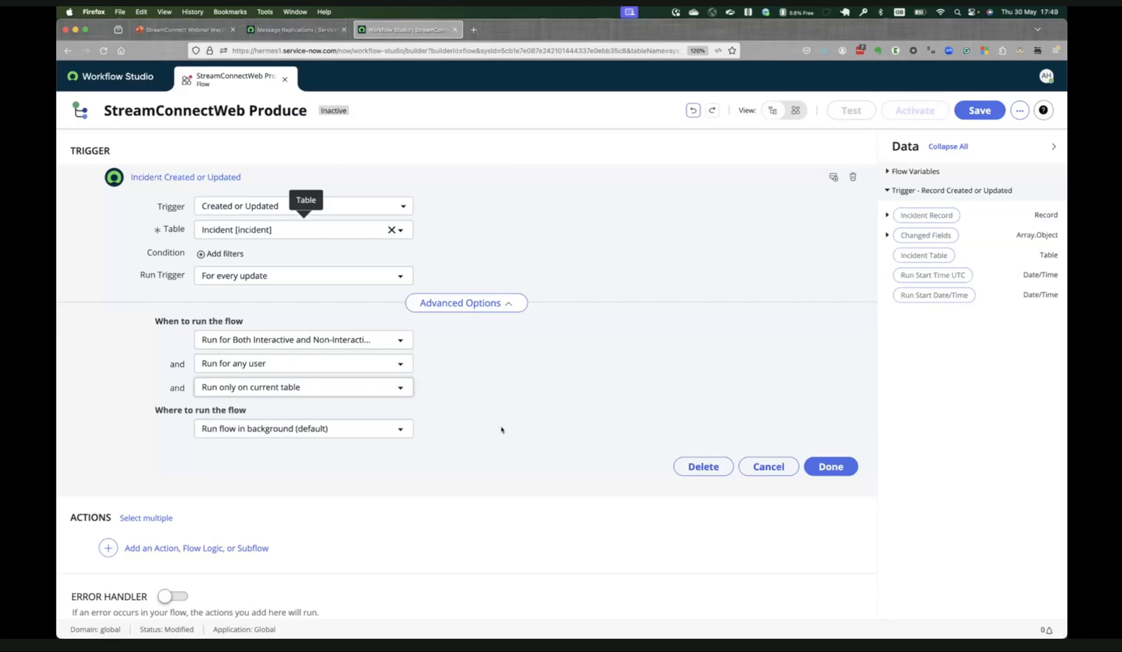
{"action": "left_click", "coordinate": [818, 465]}
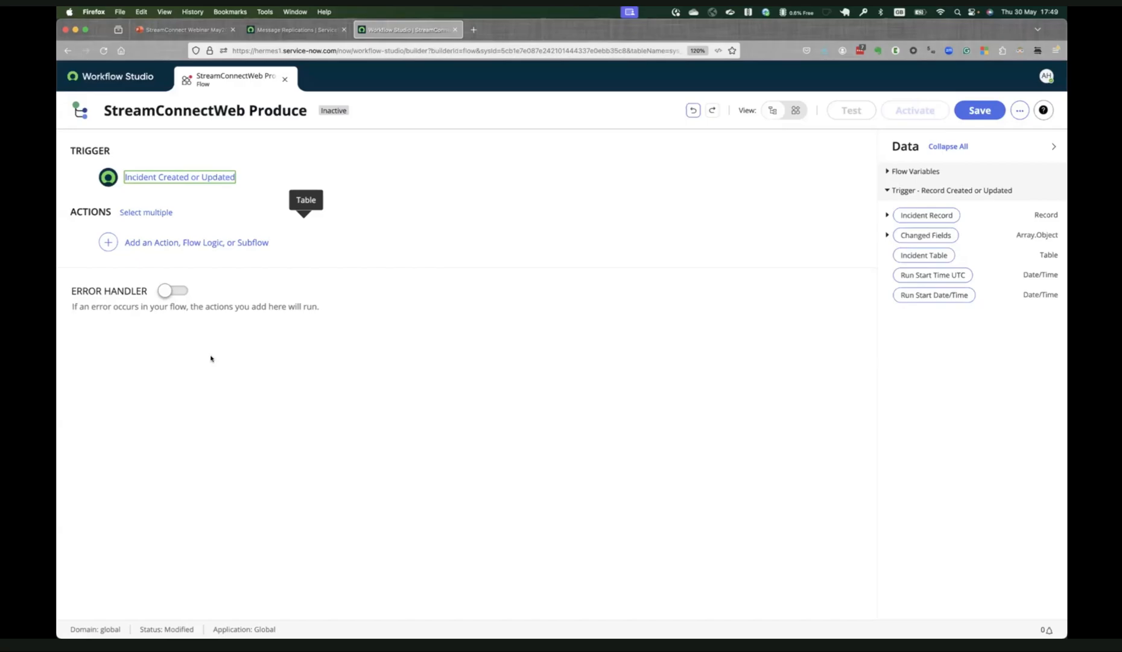
Create a new action named StreamConnectIncidentProducer from the Workflow Studio homepage and open it for building.
{"action": "left_click", "coordinate": [130, 81]}
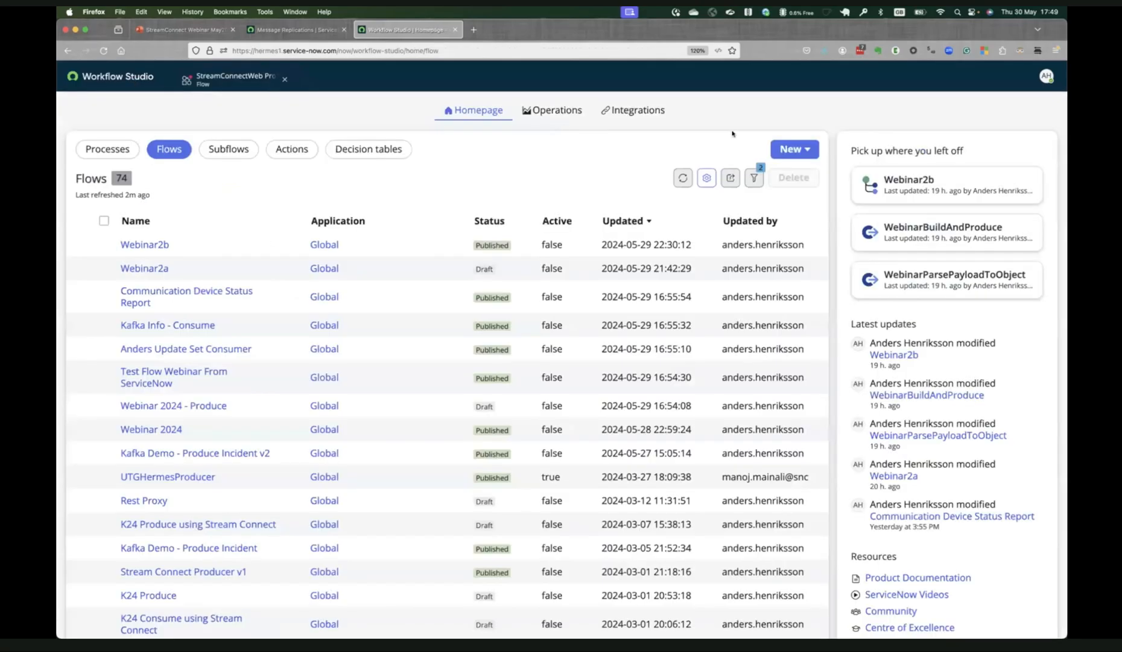
{"action": "left_click", "coordinate": [794, 149]}
{"action": "left_click", "coordinate": [808, 240]}
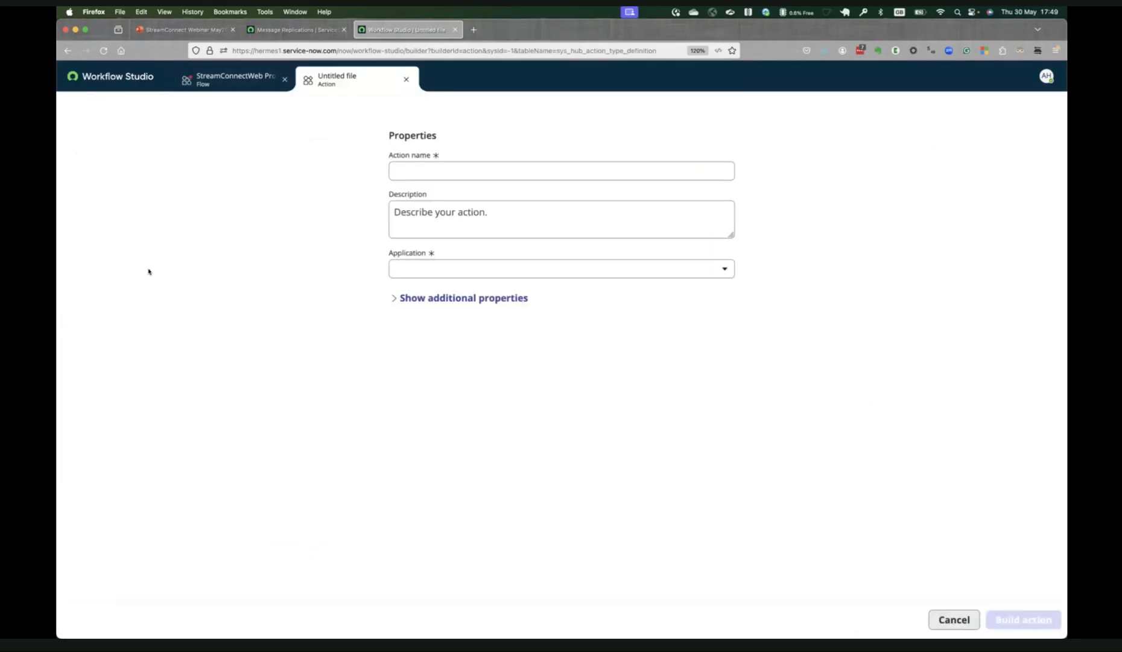
{"action": "left_click", "coordinate": [448, 163]}
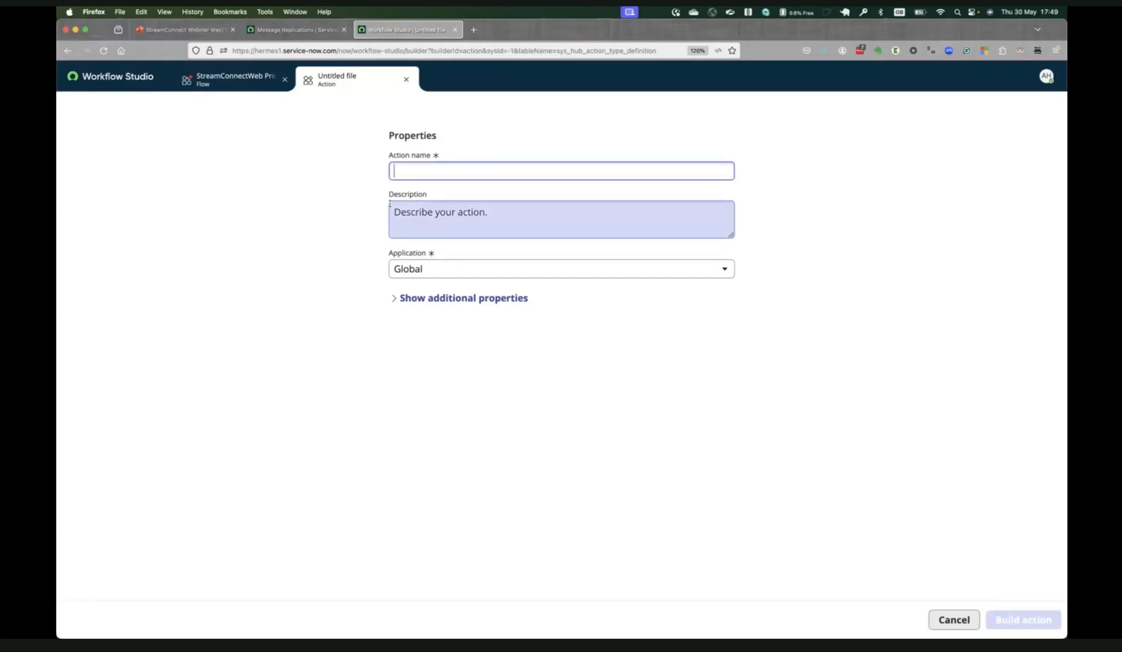
{"action": "type", "text": "StreamConnect"}
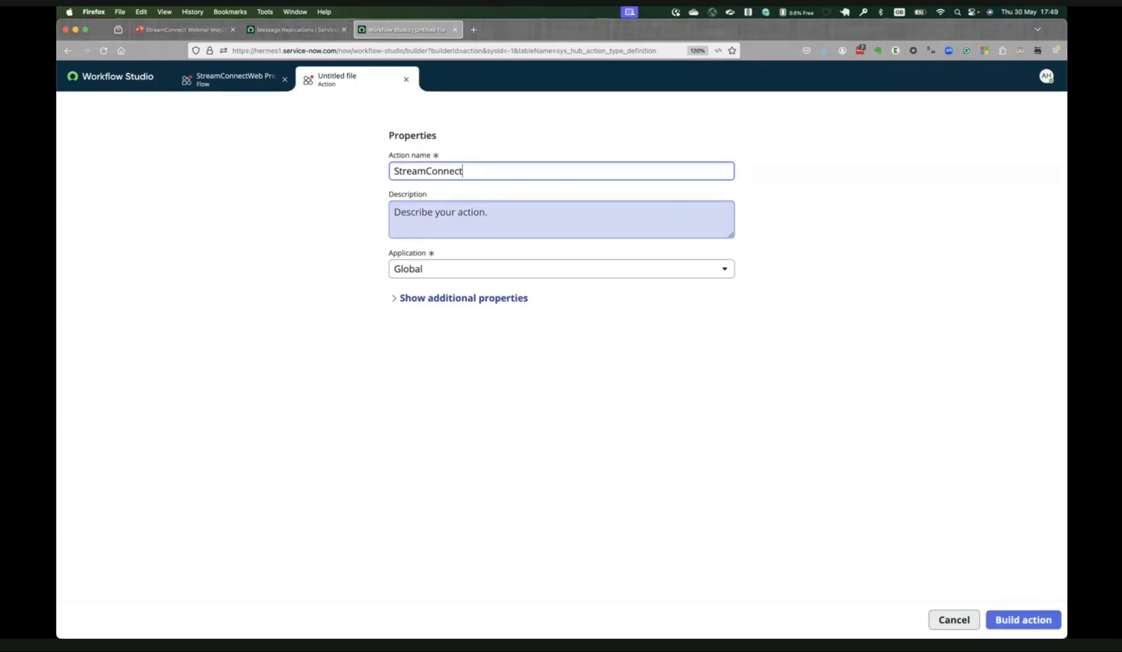
{"action": "type", "text": "Producer"}
{"action": "left_click", "coordinate": [463, 170]}
{"action": "type", "text": "Incident"}
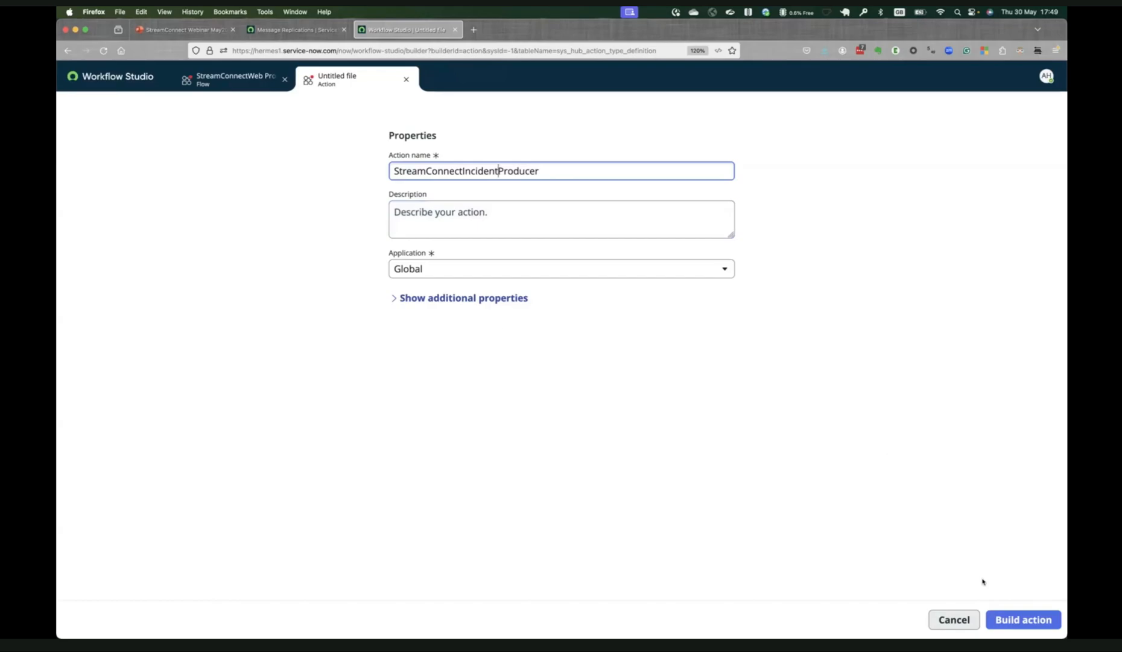
{"action": "left_click", "coordinate": [1002, 617]}
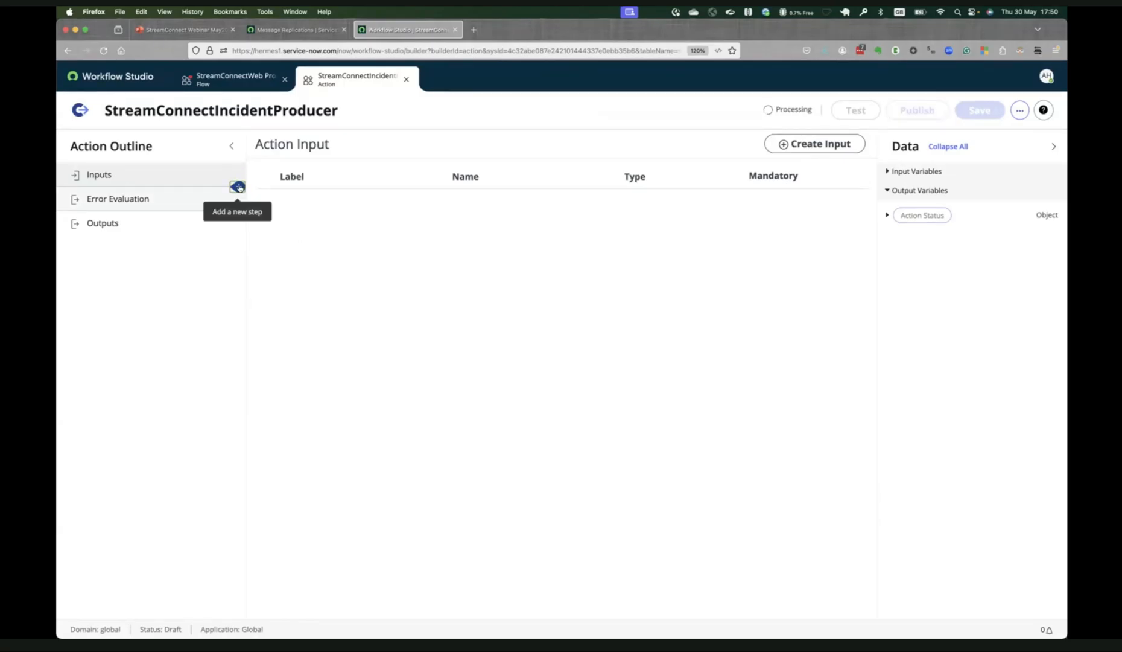
Add a Payload Builder step to the action and look over its settings.
{"action": "left_click", "coordinate": [238, 187]}
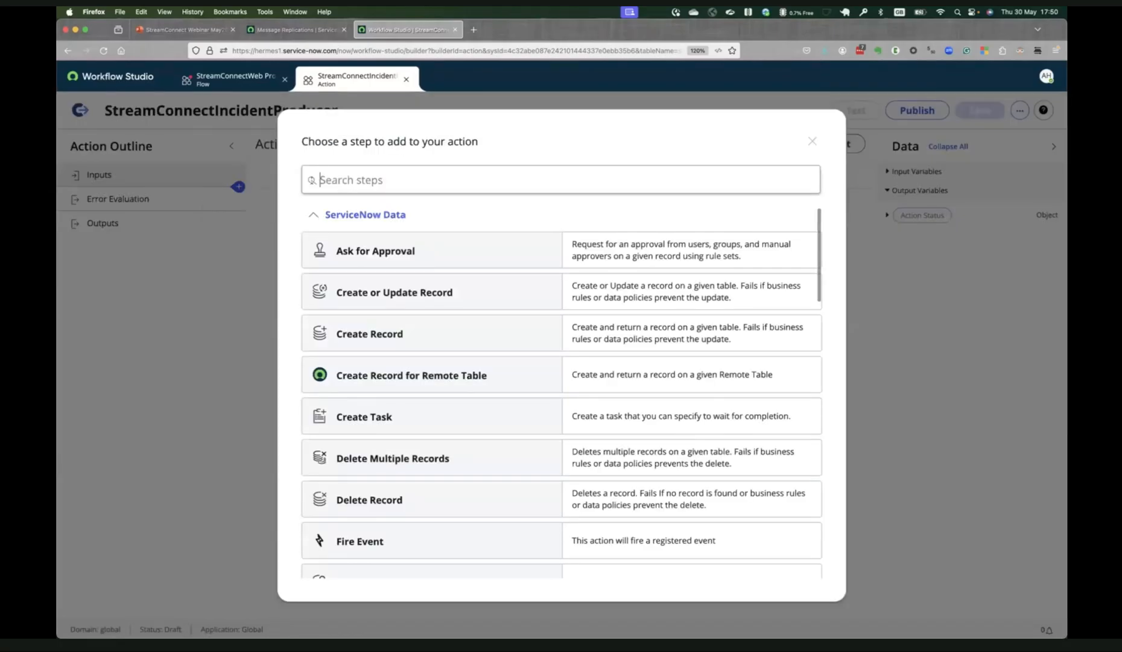
{"action": "type", "text": "payload"}
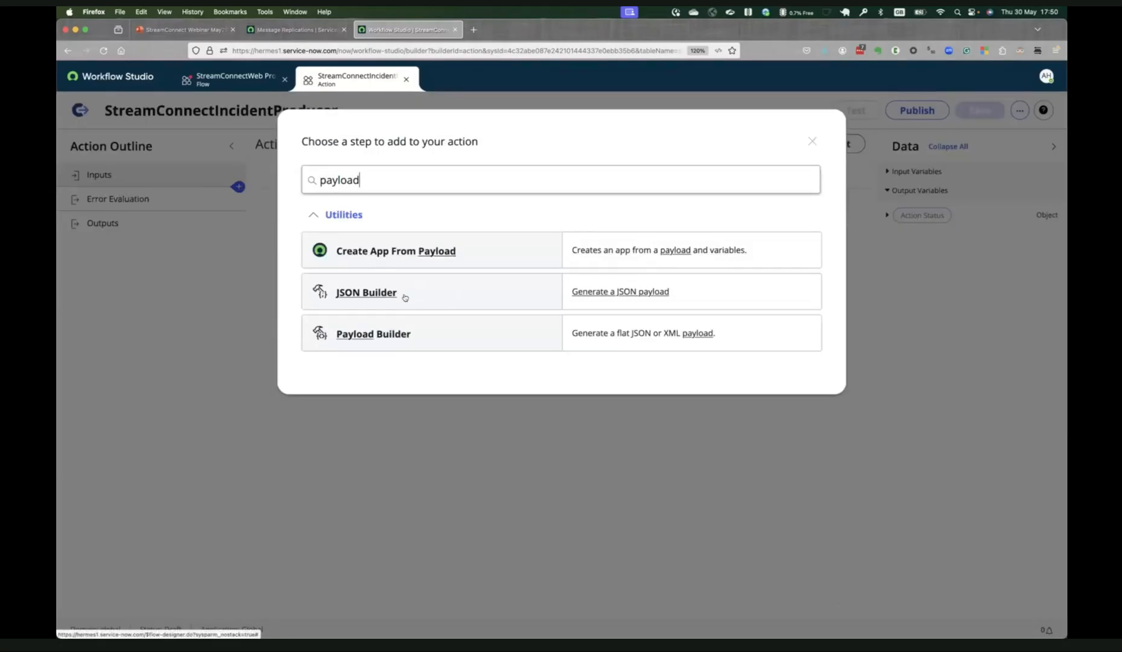
{"action": "left_click", "coordinate": [424, 324]}
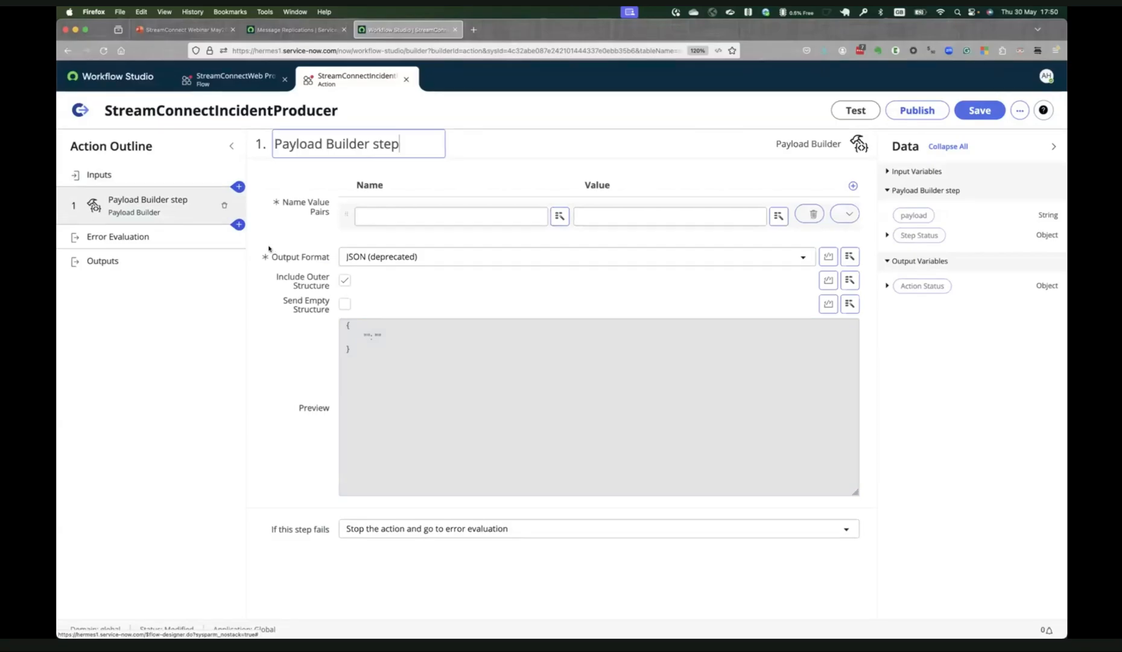
{"action": "left_click", "coordinate": [148, 176]}
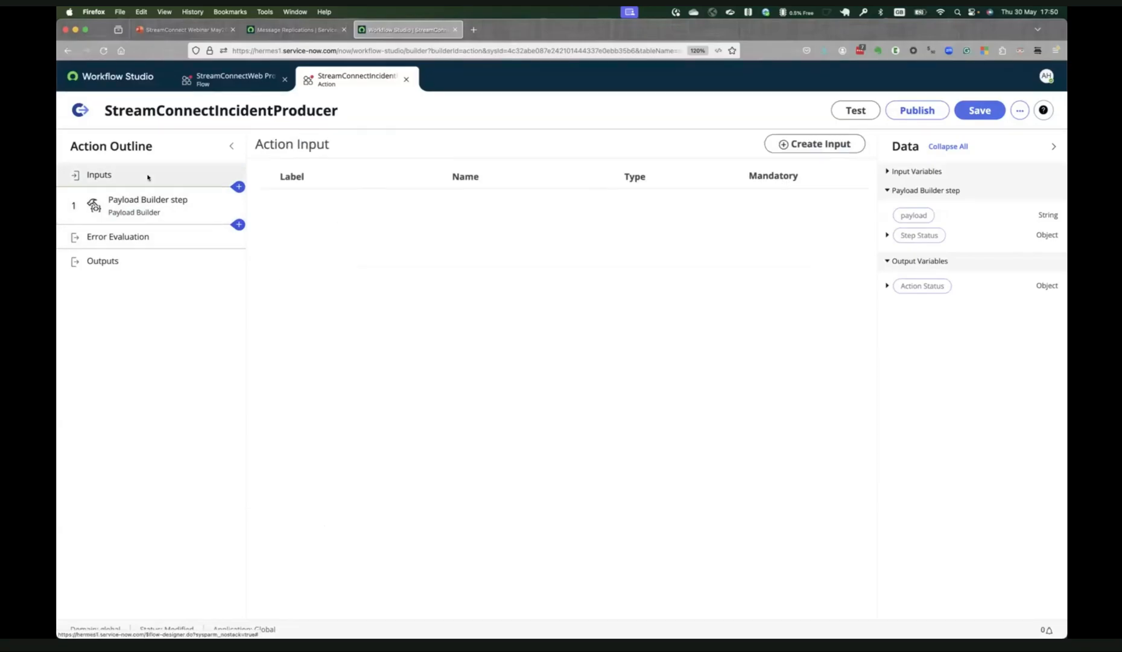
{"action": "left_click", "coordinate": [169, 197]}
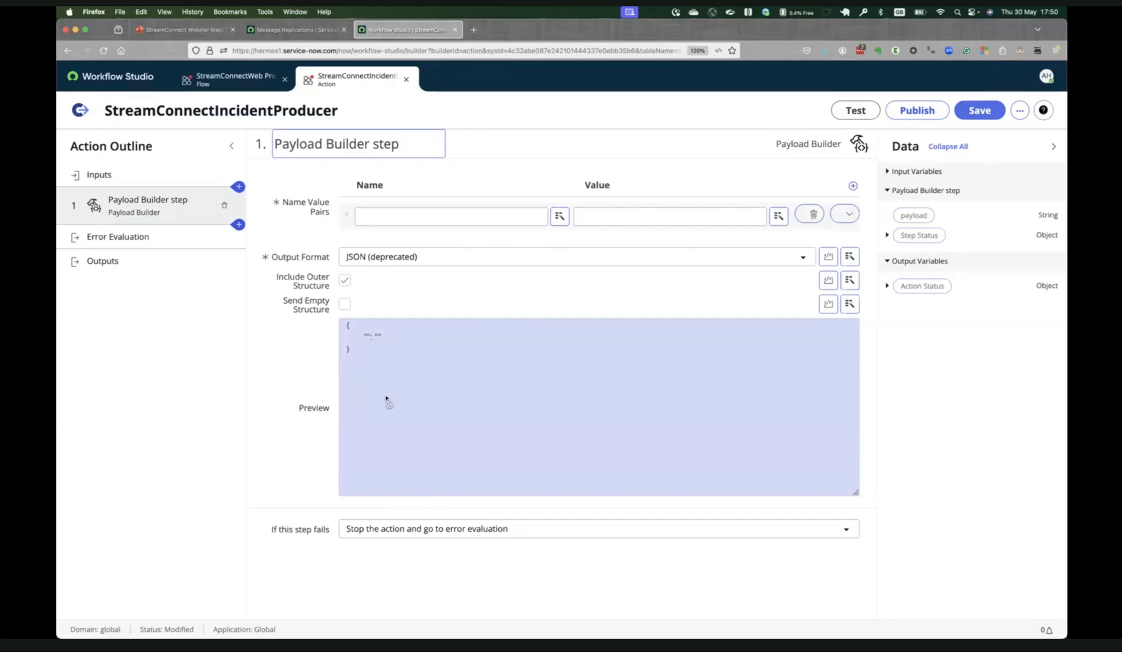
Create an action input with the label and name record.
{"action": "left_click", "coordinate": [96, 174]}
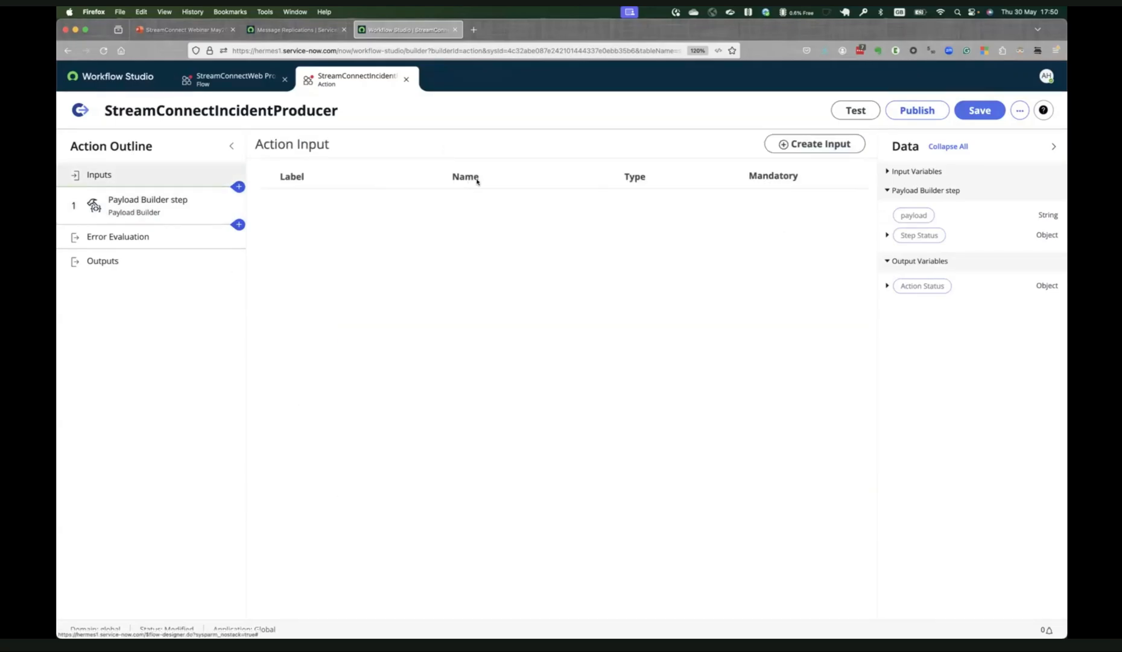
{"action": "left_click", "coordinate": [784, 144]}
{"action": "left_click", "coordinate": [324, 206]}
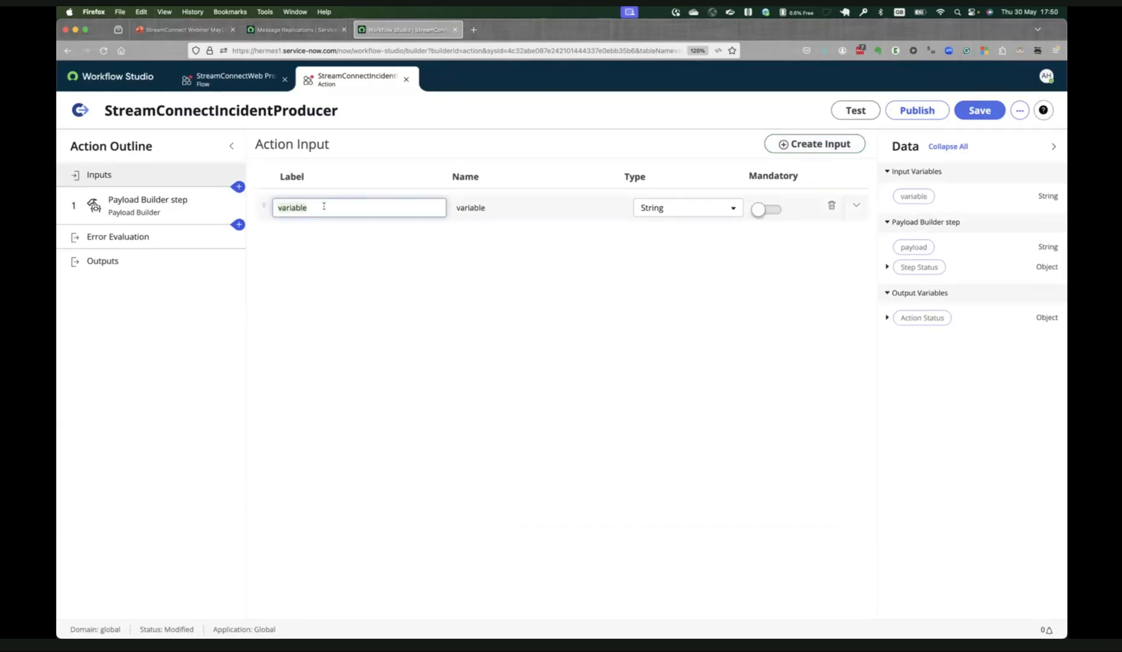
{"action": "type", "text": "record"}
{"action": "key", "text": "Tab"}
{"action": "type", "text": "record"}
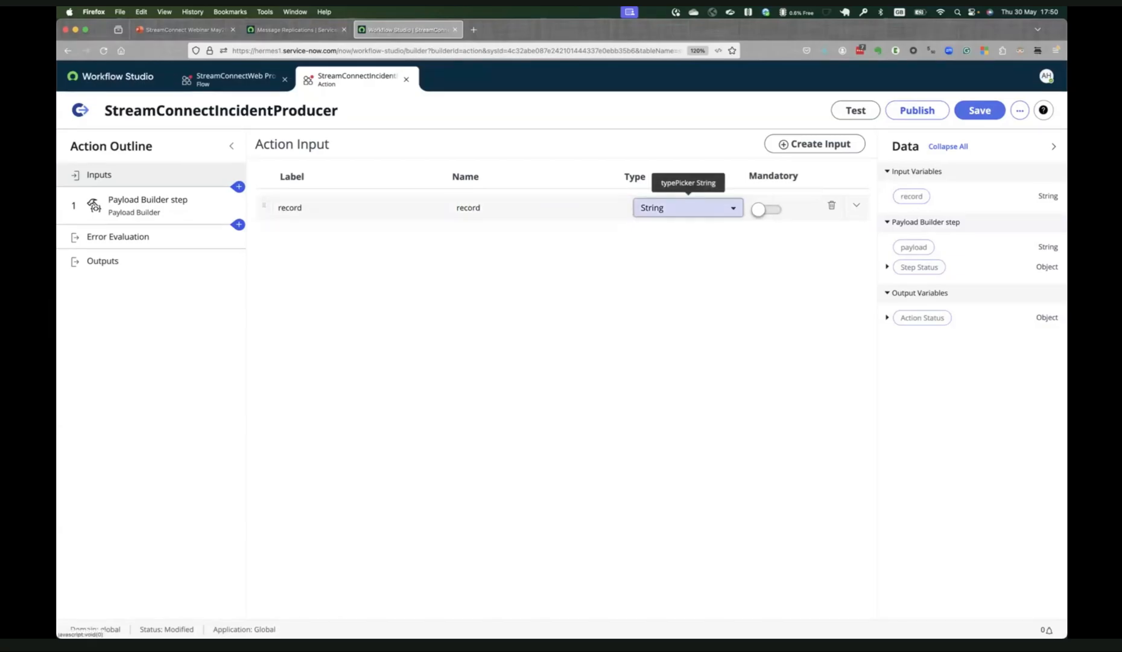
Set the record input's type to Reference.Incident on the Incident [incident] table and make the input mandatory.
{"action": "left_click", "coordinate": [687, 207]}
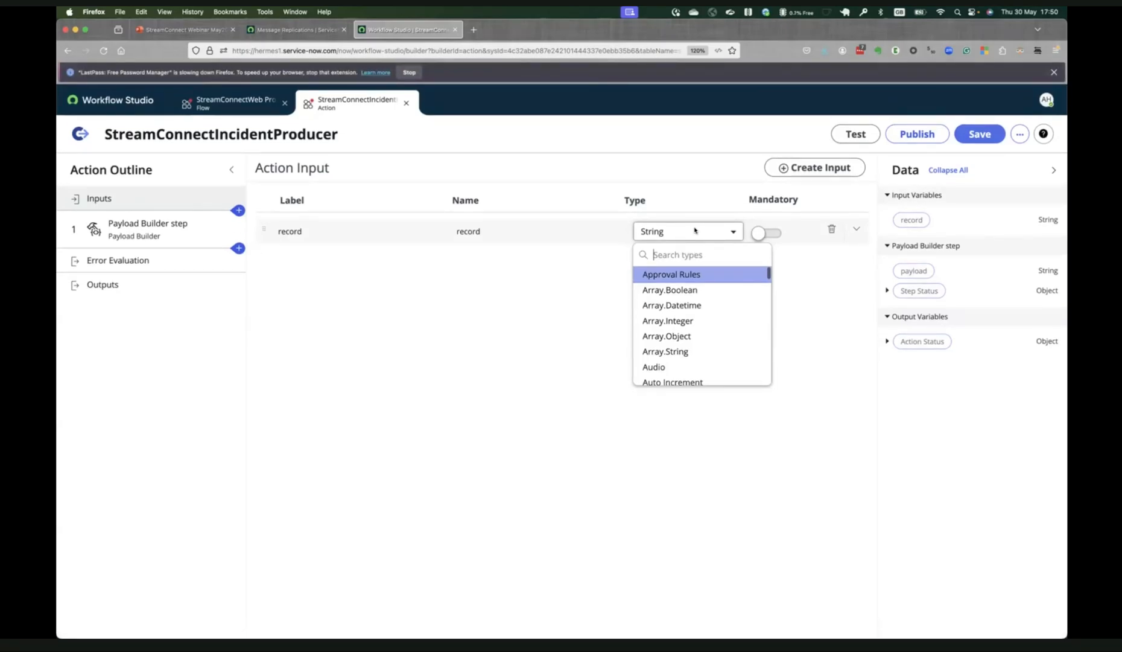
{"action": "type", "text": "Reference."}
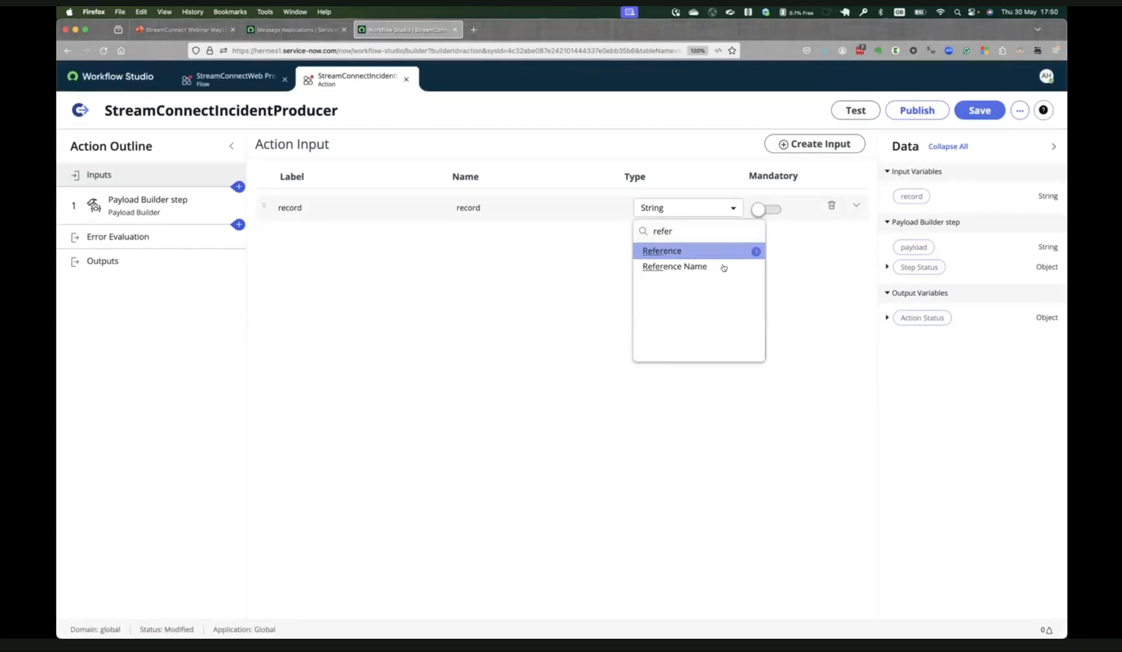
{"action": "mouse_move", "coordinate": [759, 249]}
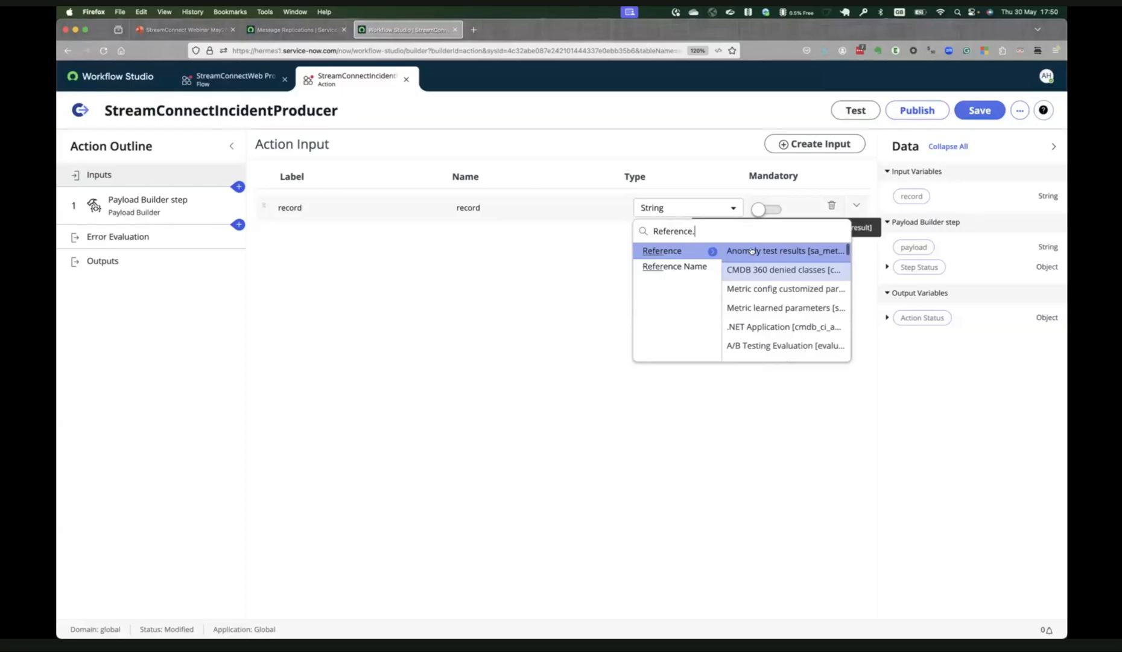
{"action": "type", "text": "inc"}
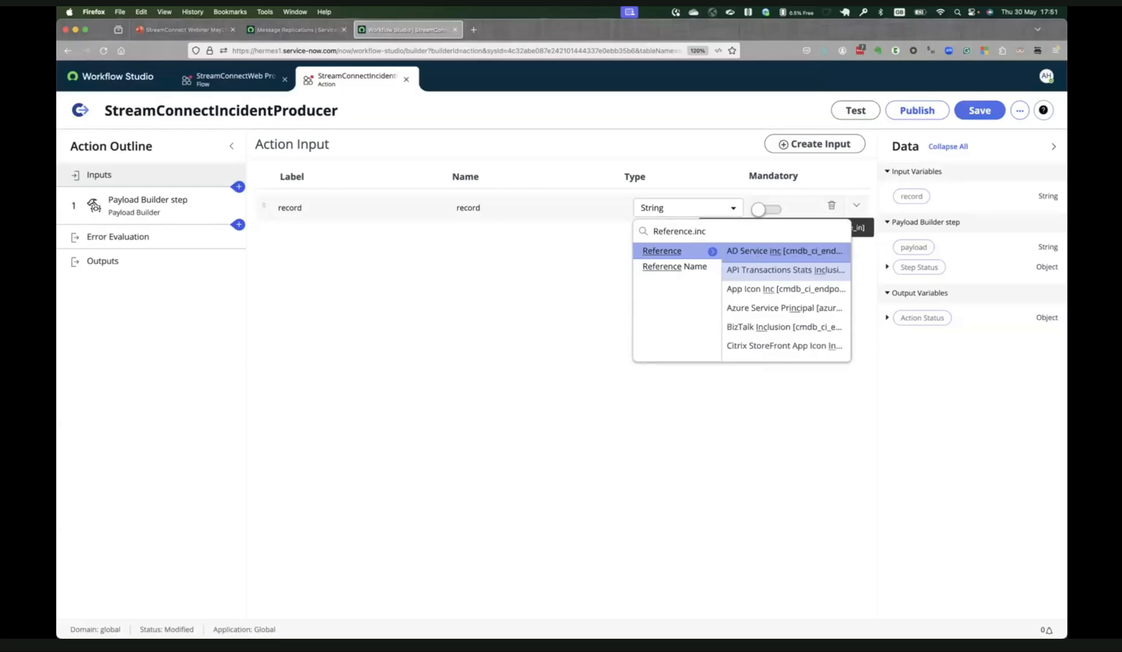
{"action": "type", "text": "ident"}
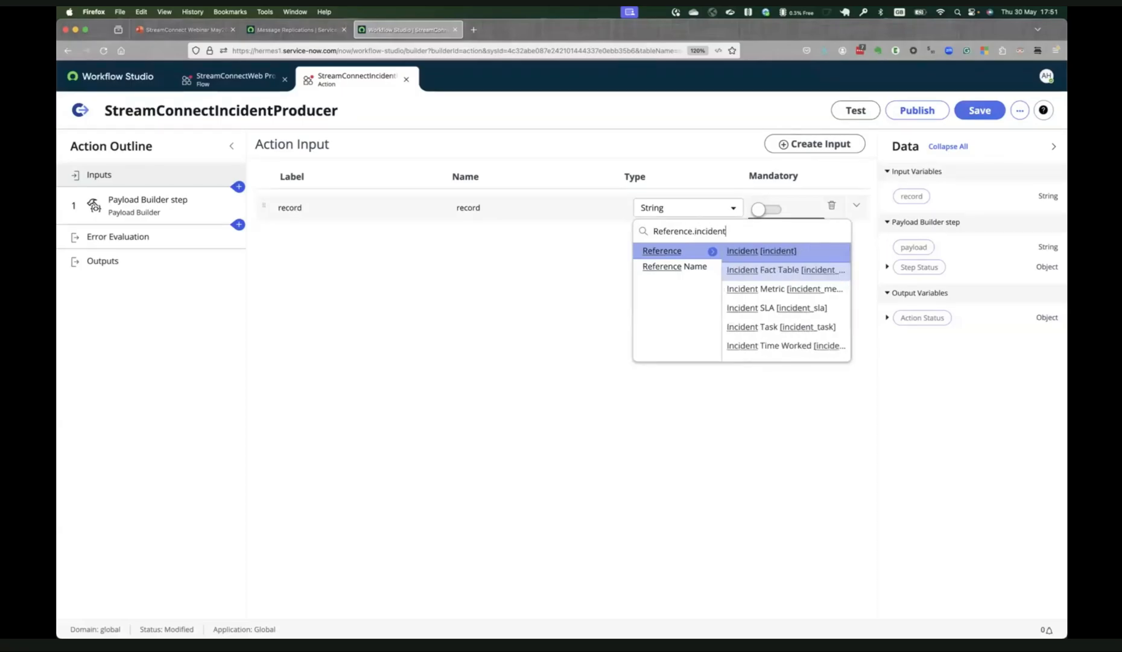
{"action": "left_click", "coordinate": [802, 250]}
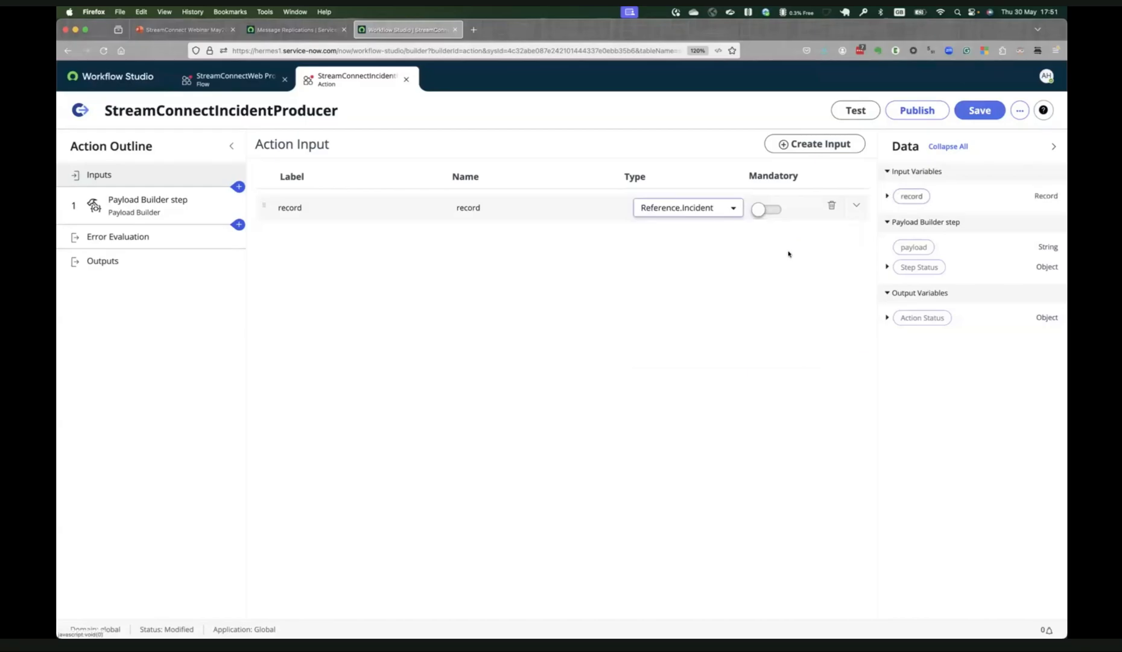
{"action": "left_click", "coordinate": [765, 210]}
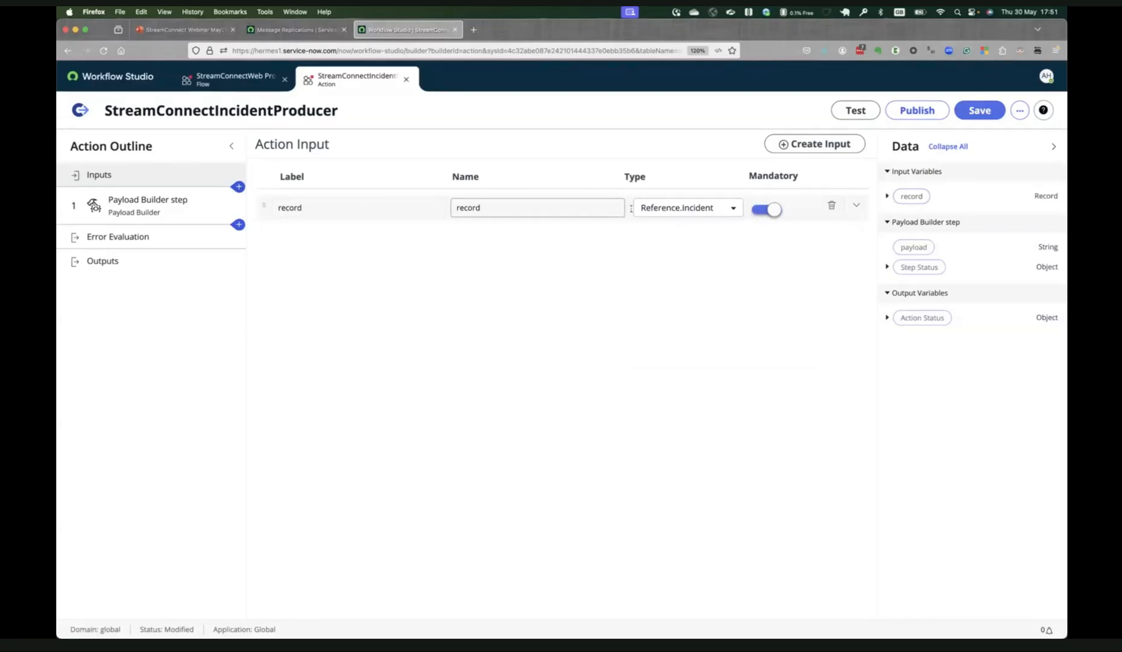
Return to the Payload Builder step and add three more empty name-value pairs.
{"action": "left_click", "coordinate": [152, 208]}
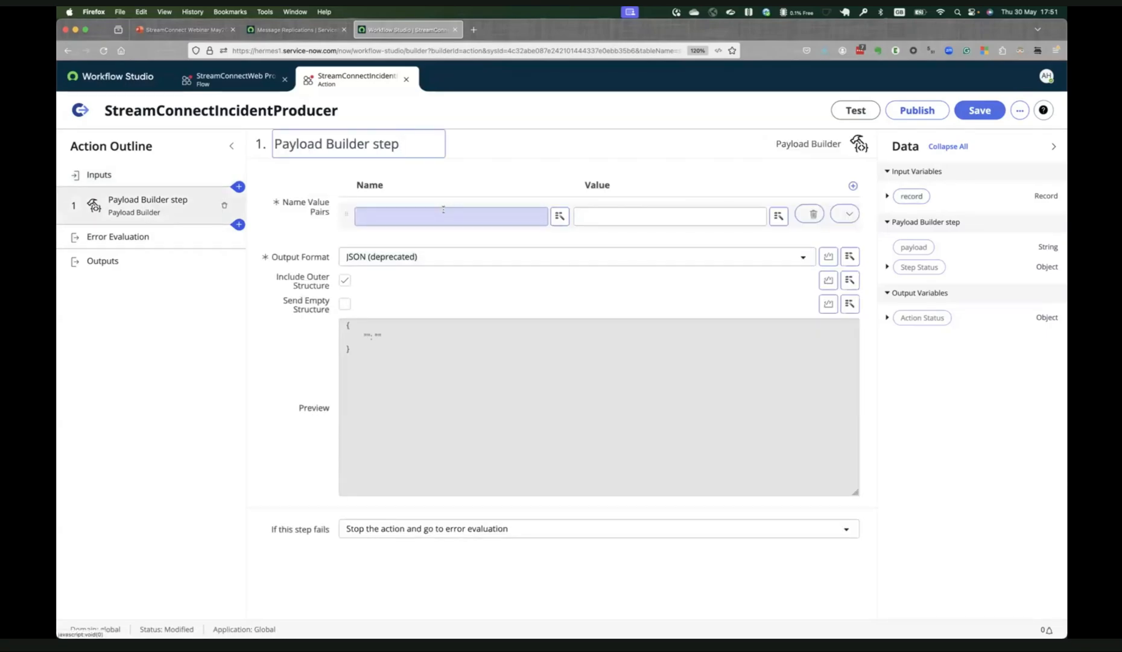
{"action": "left_click", "coordinate": [560, 216]}
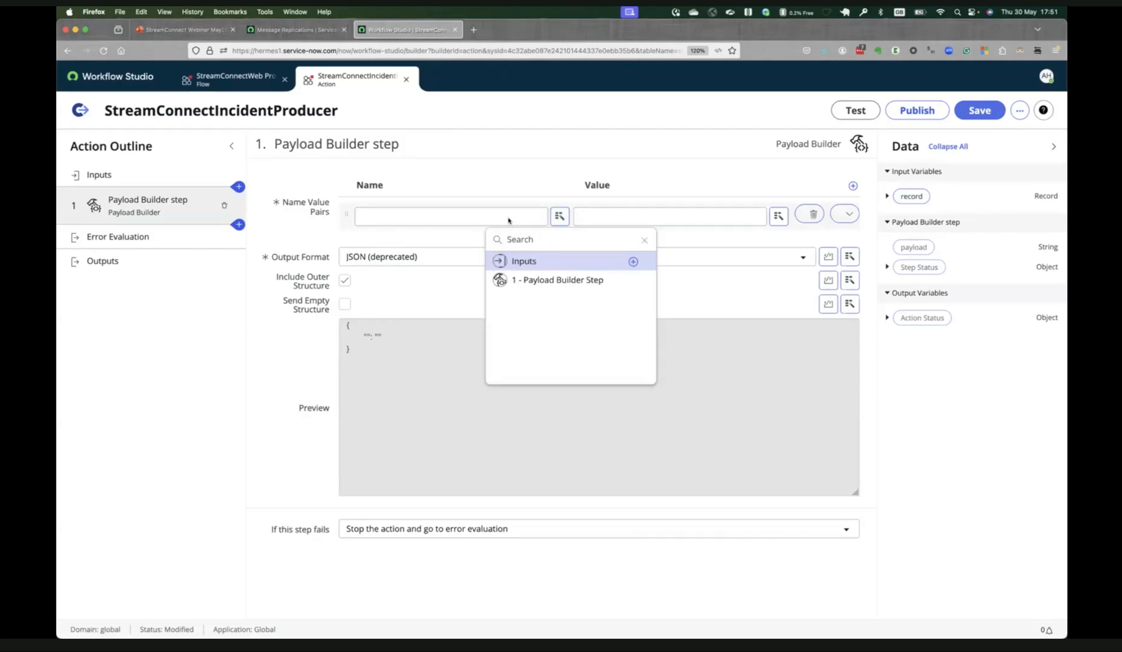
{"action": "left_click", "coordinate": [509, 220]}
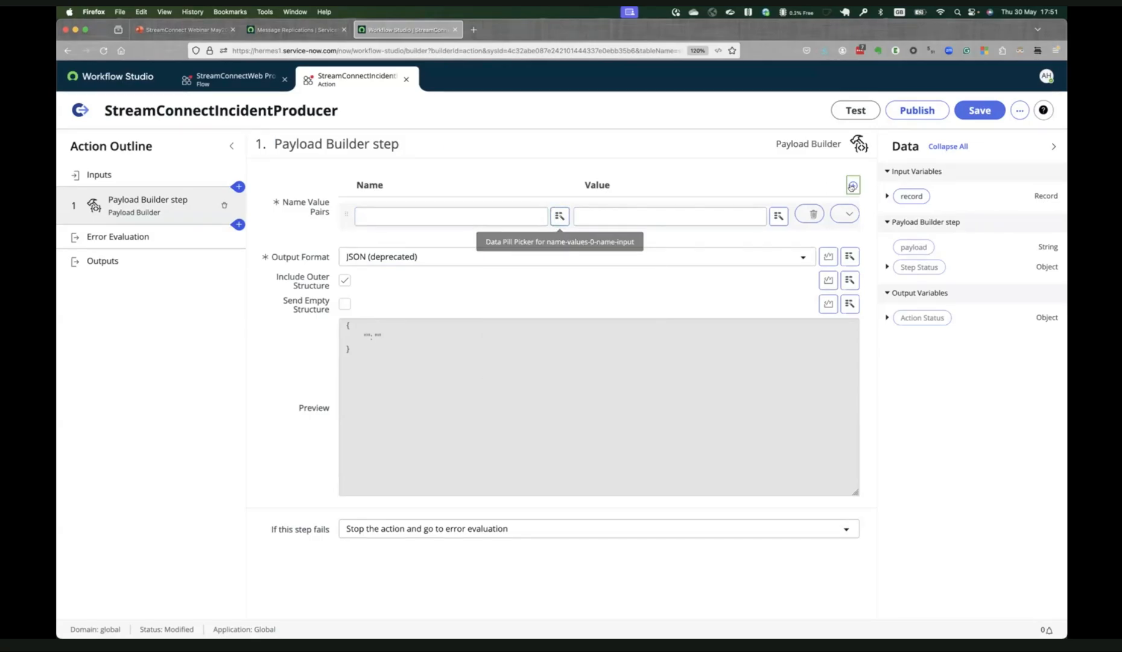
{"action": "left_click", "coordinate": [852, 186]}
{"action": "left_click", "coordinate": [853, 185]}
{"action": "left_click", "coordinate": [852, 186]}
Name the first pair number and map its value to the Number field of the record input.
{"action": "left_click", "coordinate": [514, 213]}
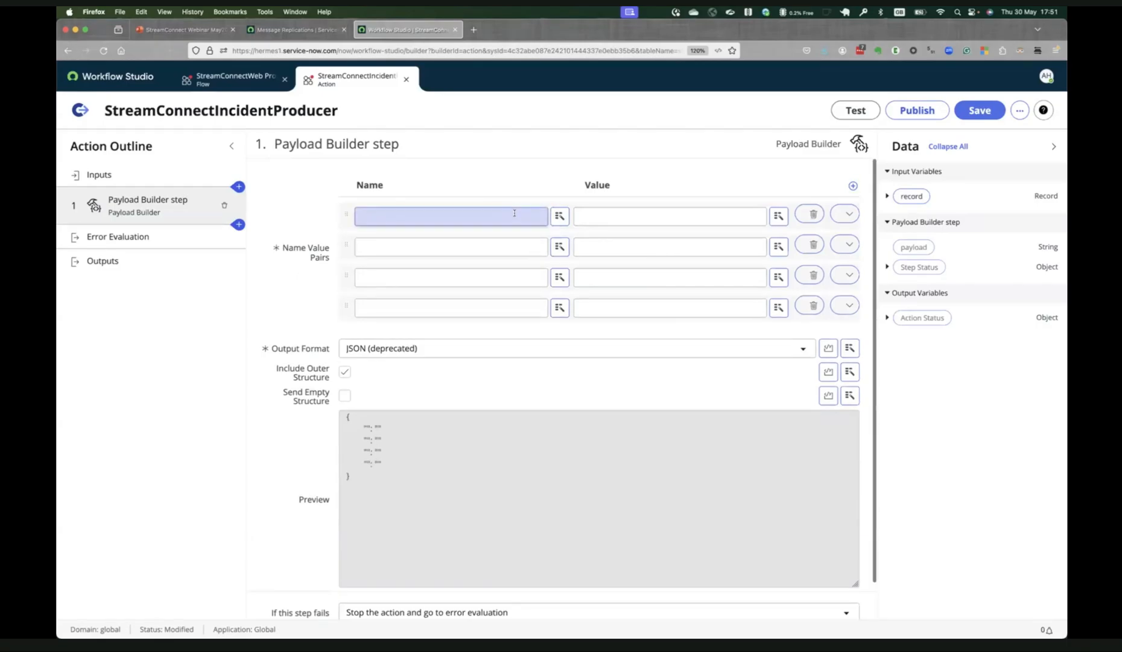
{"action": "type", "text": "number"}
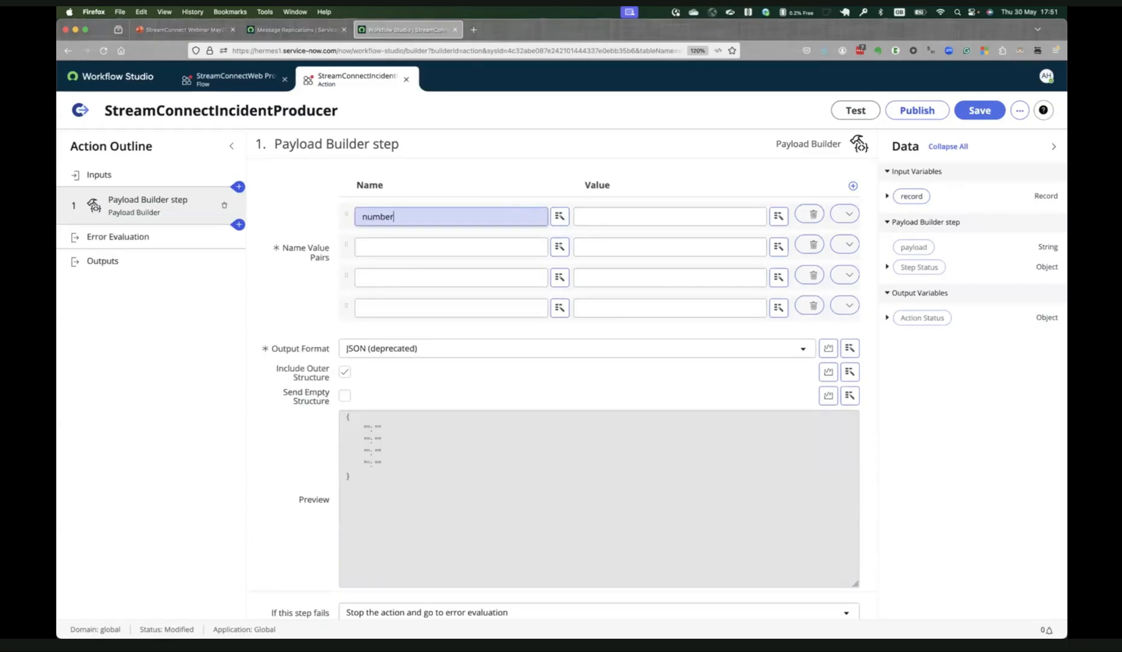
{"action": "left_click", "coordinate": [779, 216]}
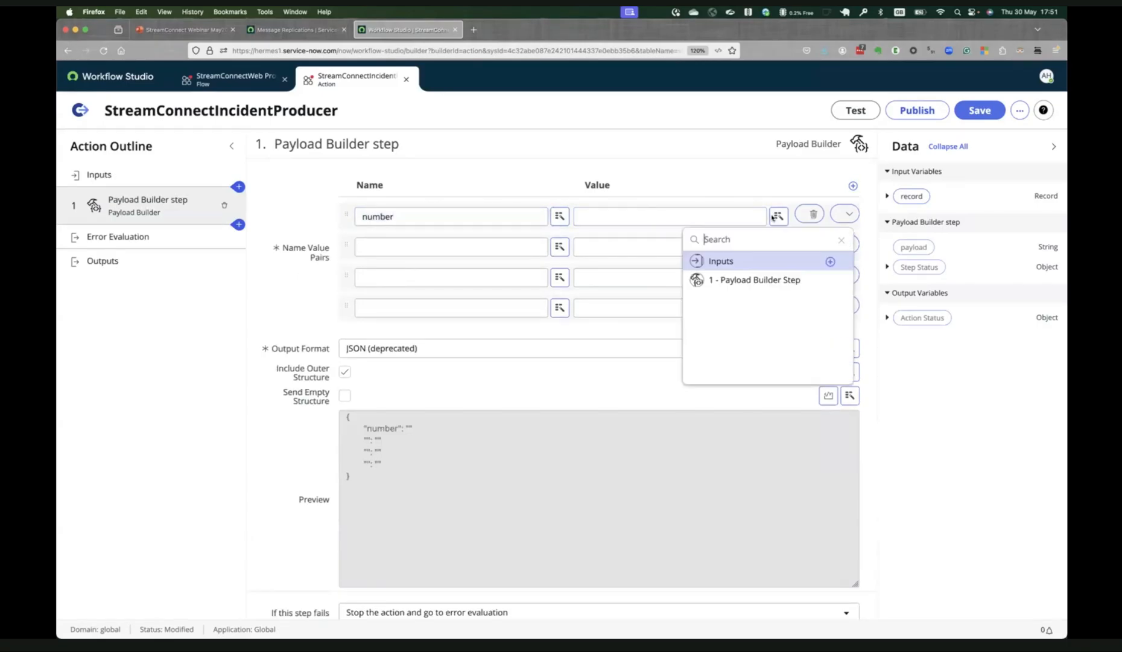
{"action": "left_click", "coordinate": [815, 260]}
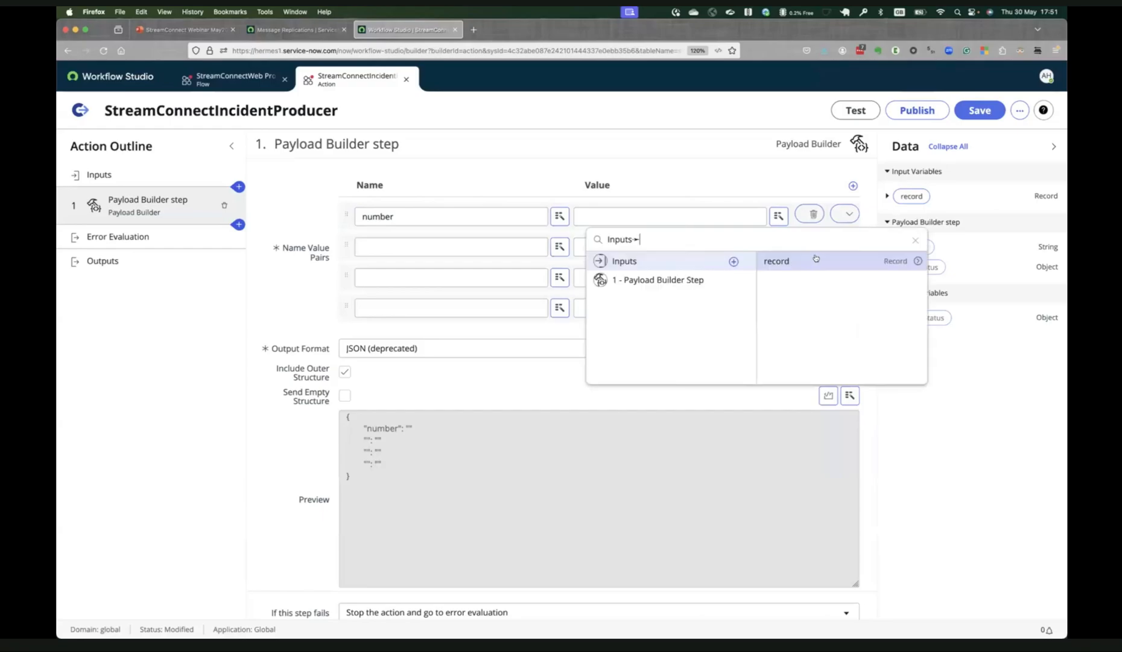
{"action": "left_click", "coordinate": [915, 262]}
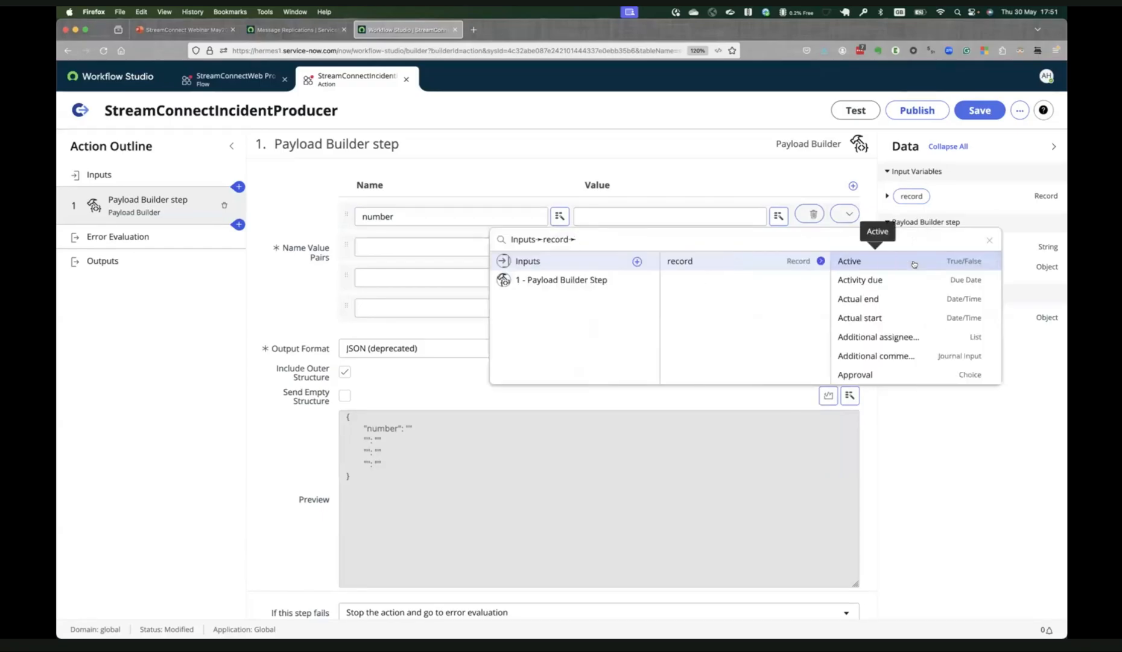
{"action": "type", "text": "number"}
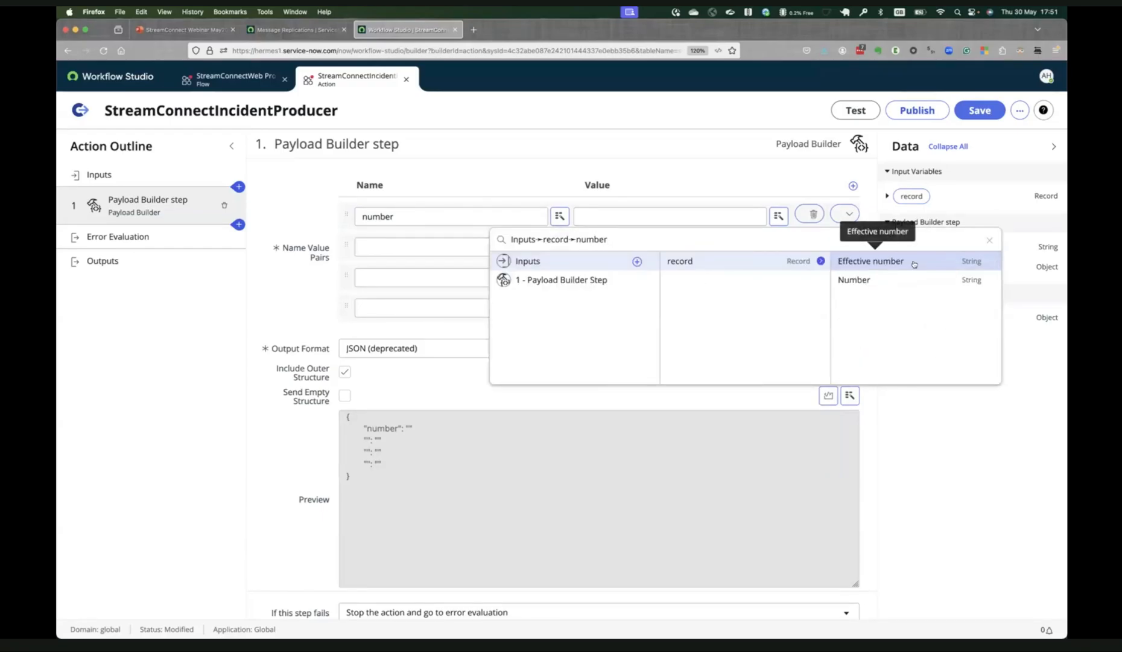
{"action": "left_click", "coordinate": [903, 283]}
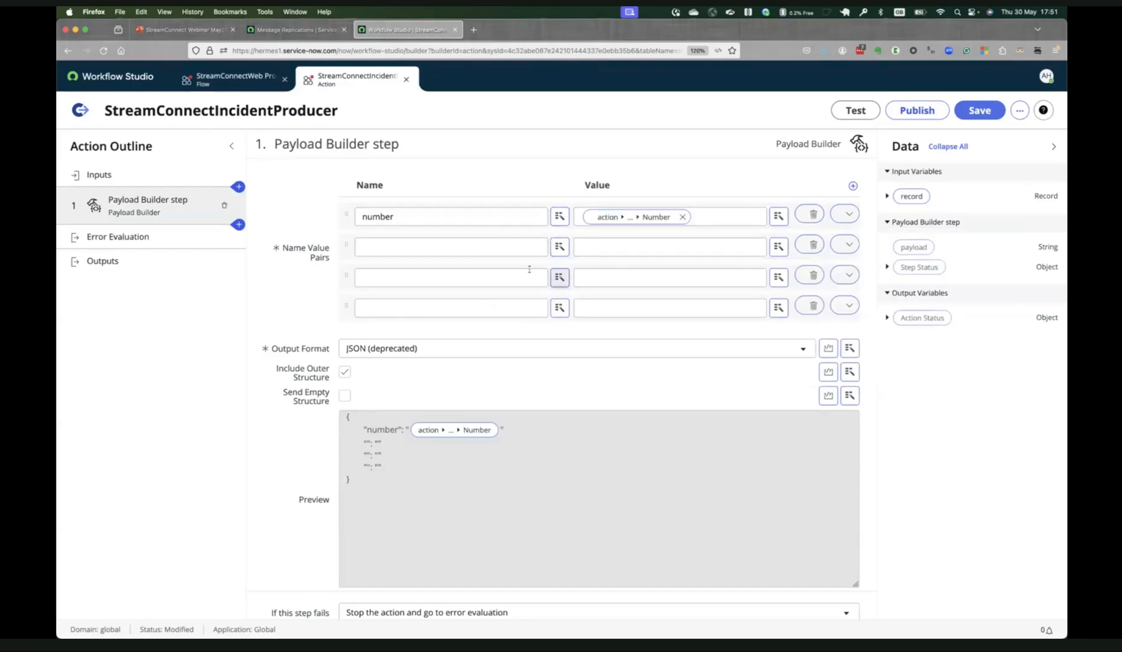
Name the second pair "assigned to" and map its value to the Name of the input record's Assigned to reference.
{"action": "left_click", "coordinate": [489, 247]}
{"action": "type", "text": "assigned"}
{"action": "left_click", "coordinate": [738, 246]}
{"action": "left_click", "coordinate": [777, 249]}
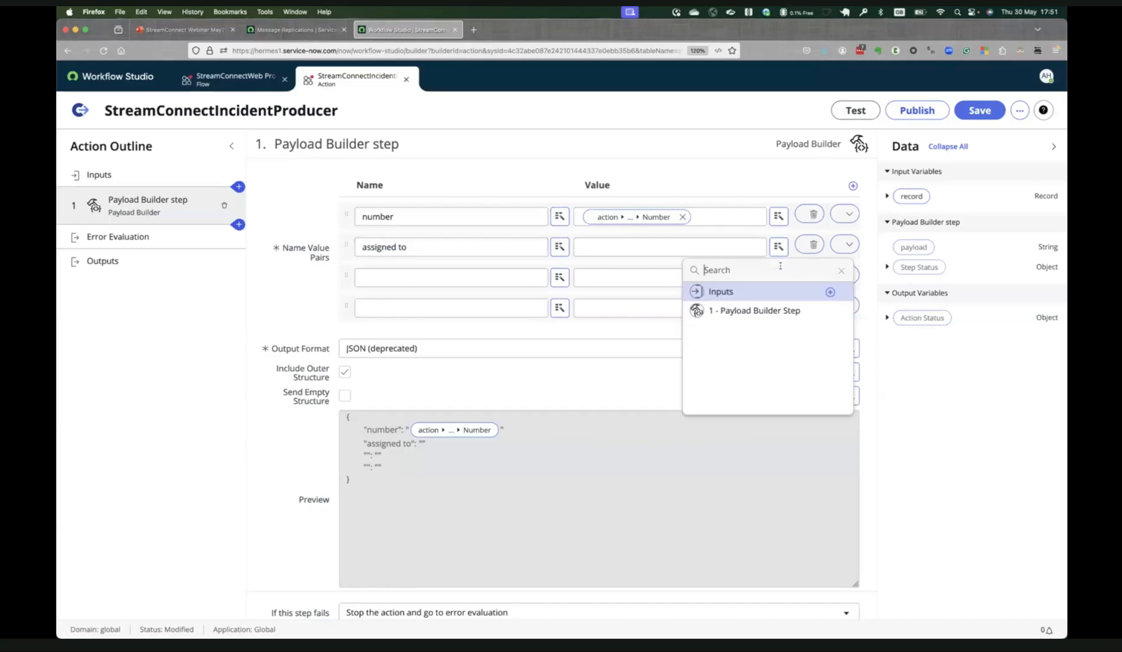
{"action": "left_click", "coordinate": [786, 292]}
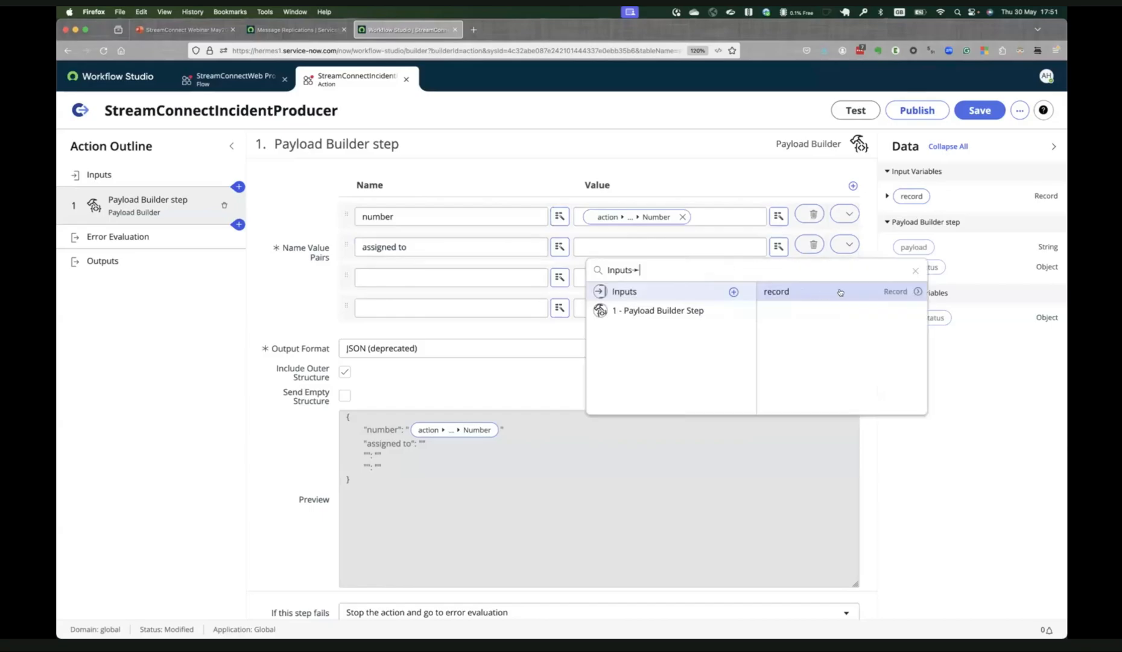
{"action": "left_click", "coordinate": [905, 291]}
{"action": "type", "text": "assign"}
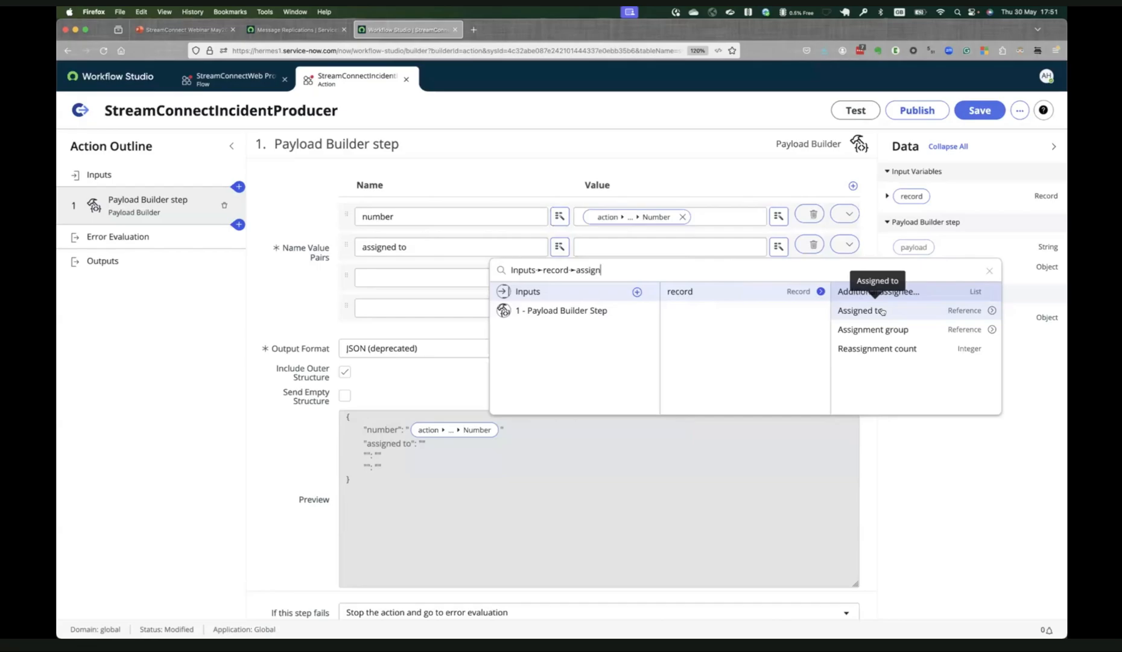
{"action": "left_click", "coordinate": [992, 310]}
{"action": "type", "text": "name"}
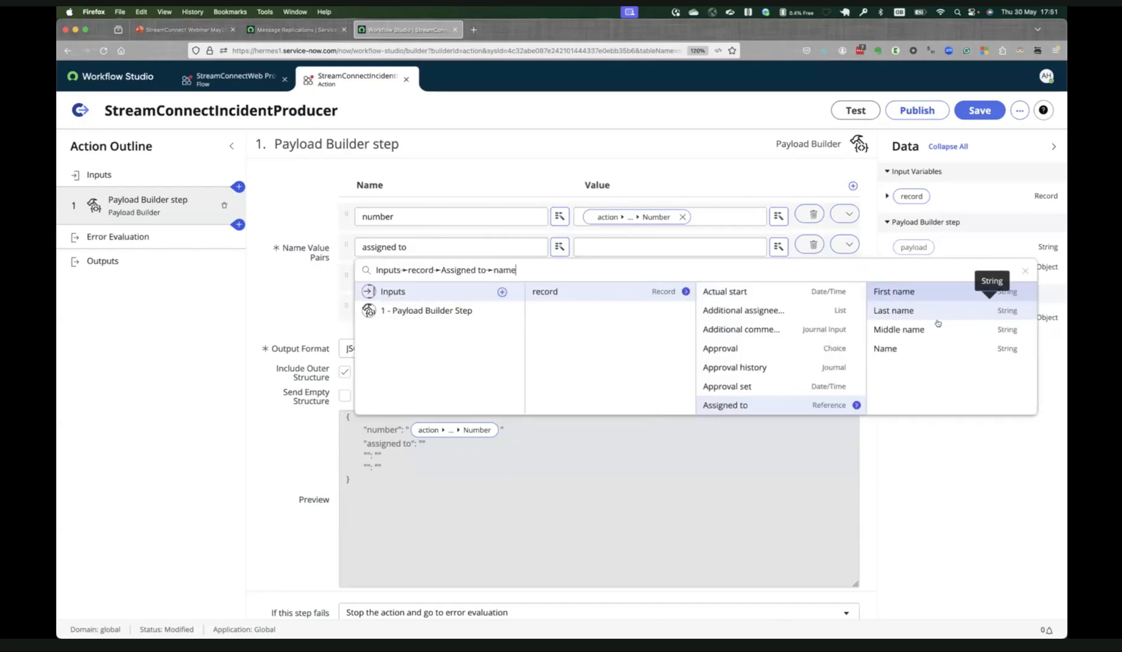
{"action": "left_click", "coordinate": [911, 347]}
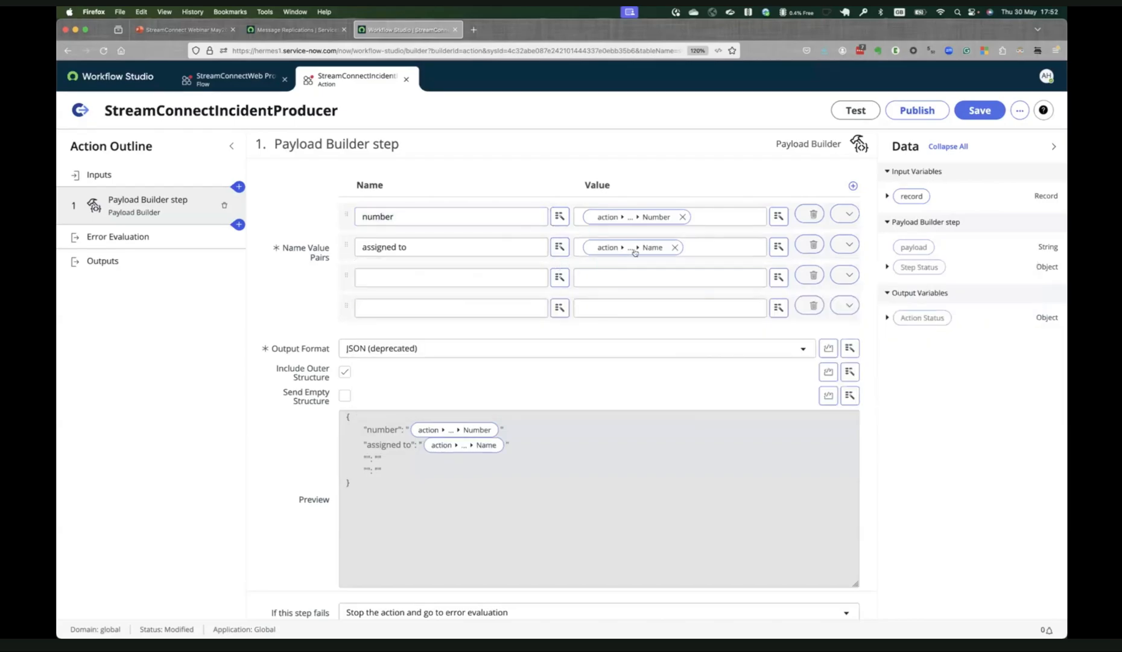
Name the third pair state and map its value to the State field of the record input.
{"action": "left_click", "coordinate": [504, 275]}
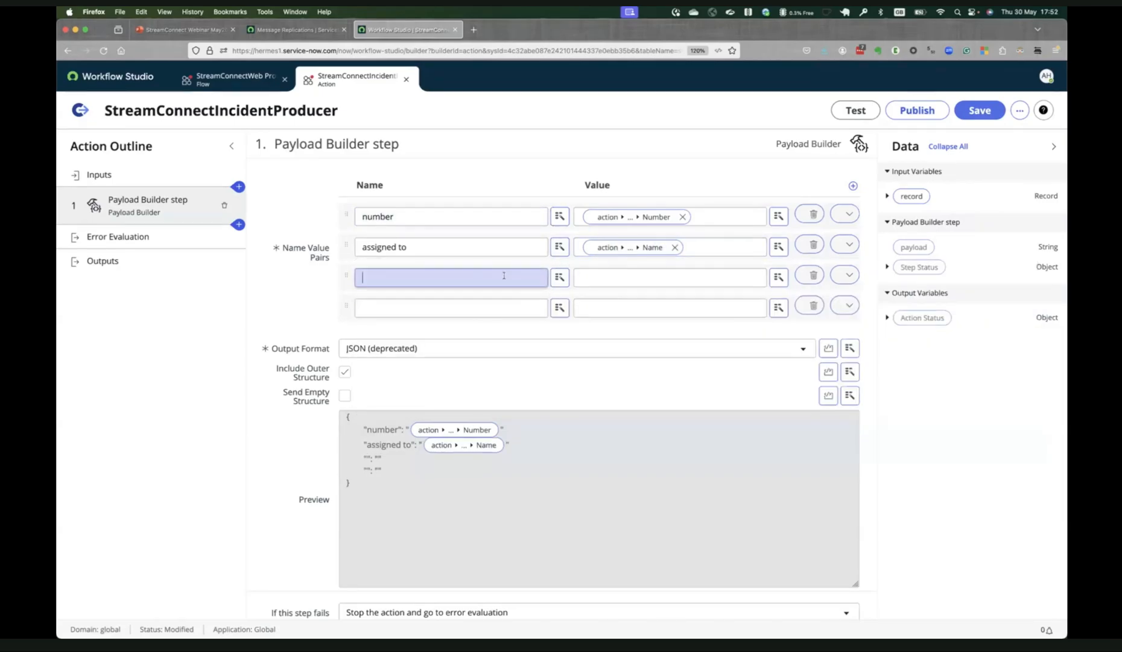
{"action": "type", "text": "s"}
{"action": "key", "text": "Tab"}
{"action": "key", "text": "Tab"}
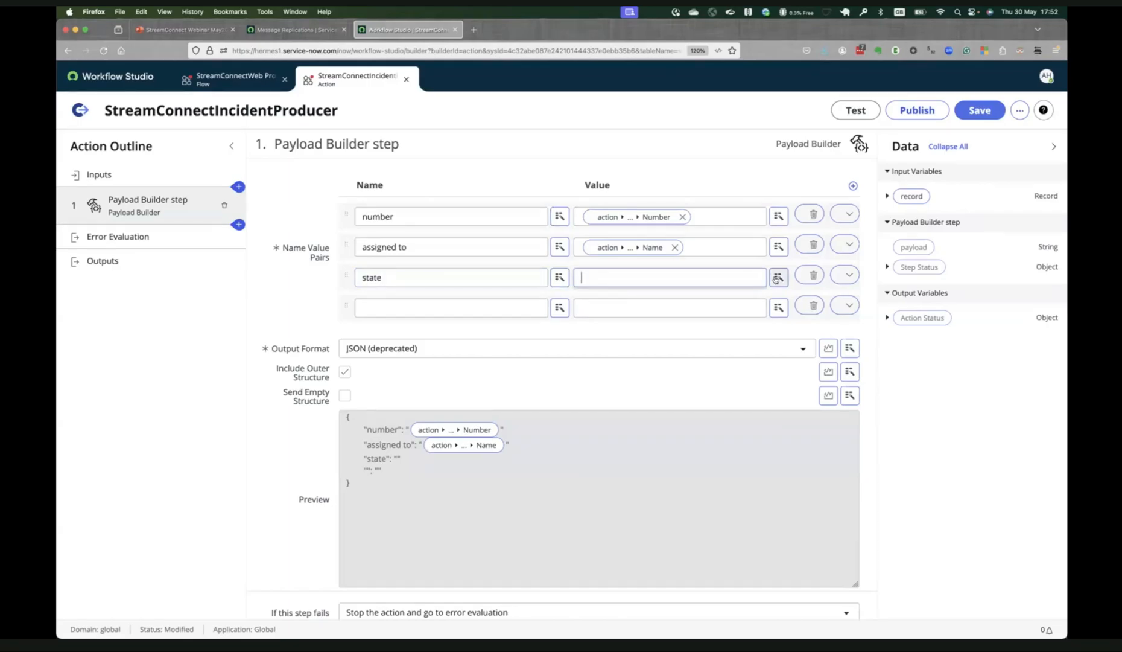
{"action": "key", "text": "Return"}
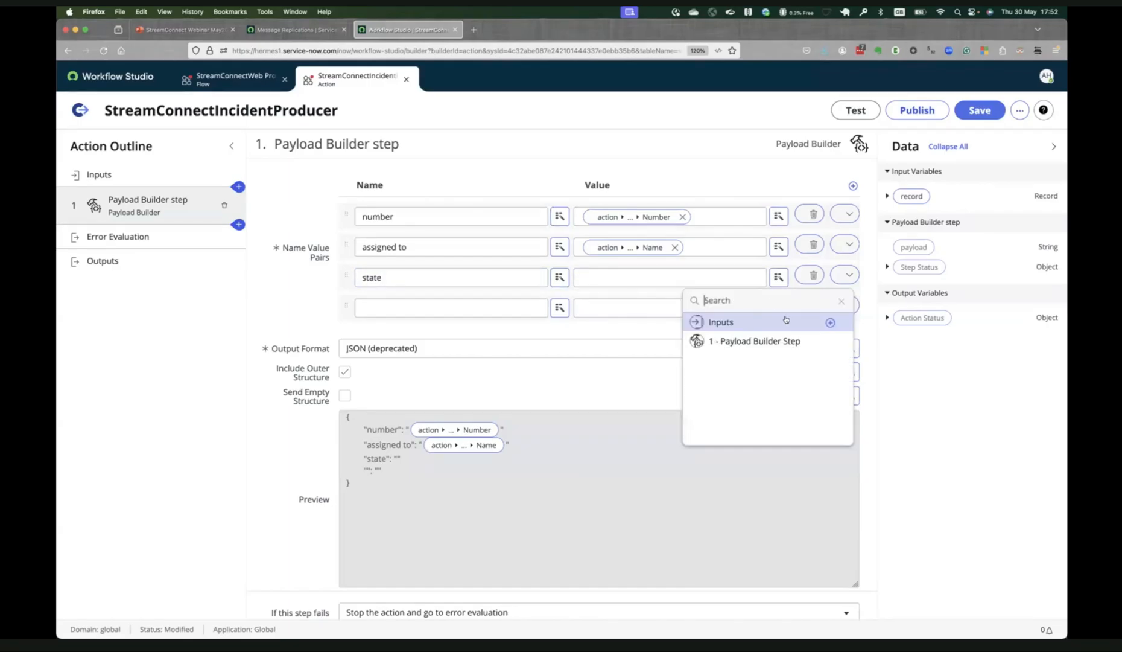
{"action": "left_click", "coordinate": [822, 322]}
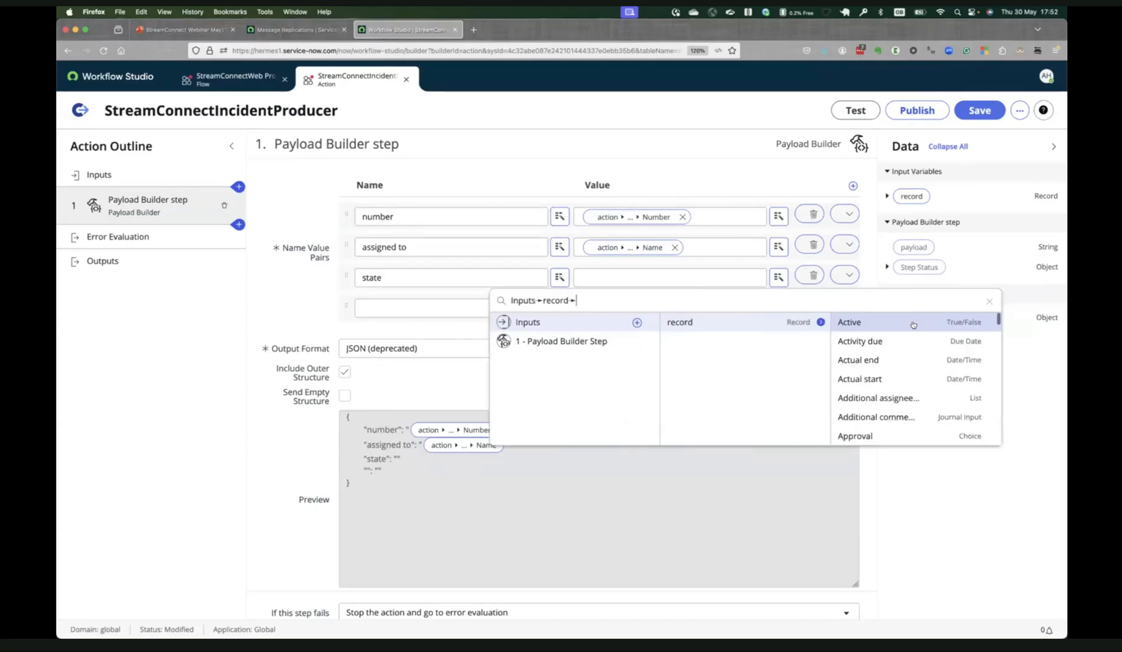
{"action": "left_click", "coordinate": [916, 322]}
{"action": "type", "text": "stat"}
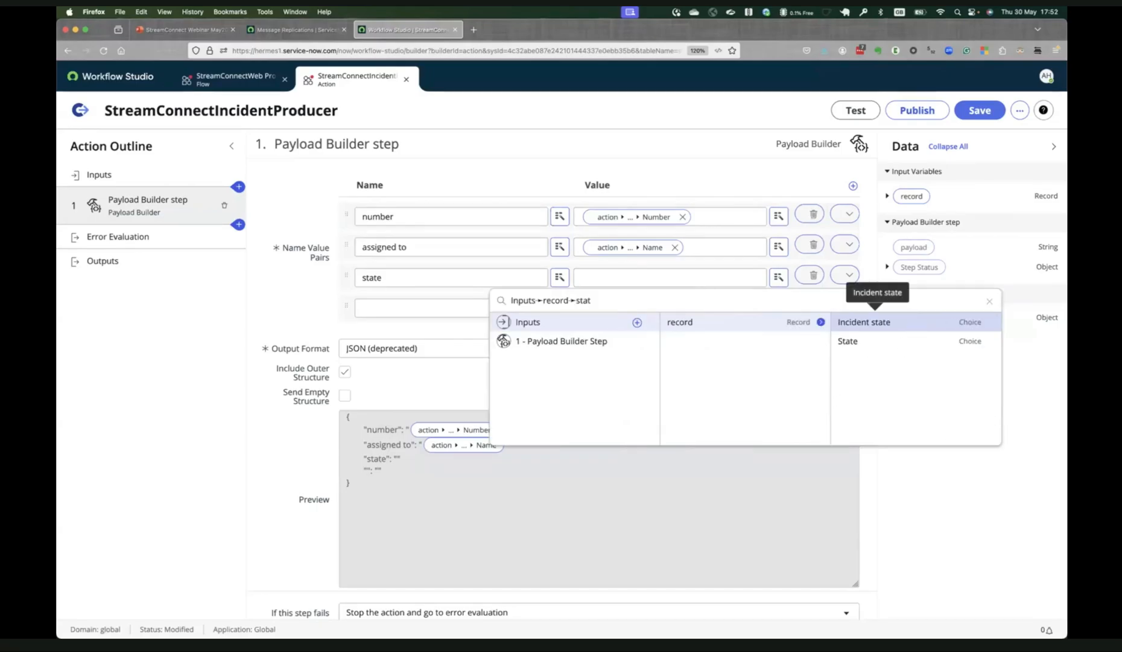
{"action": "key", "text": "Down"}
{"action": "key", "text": "Return"}
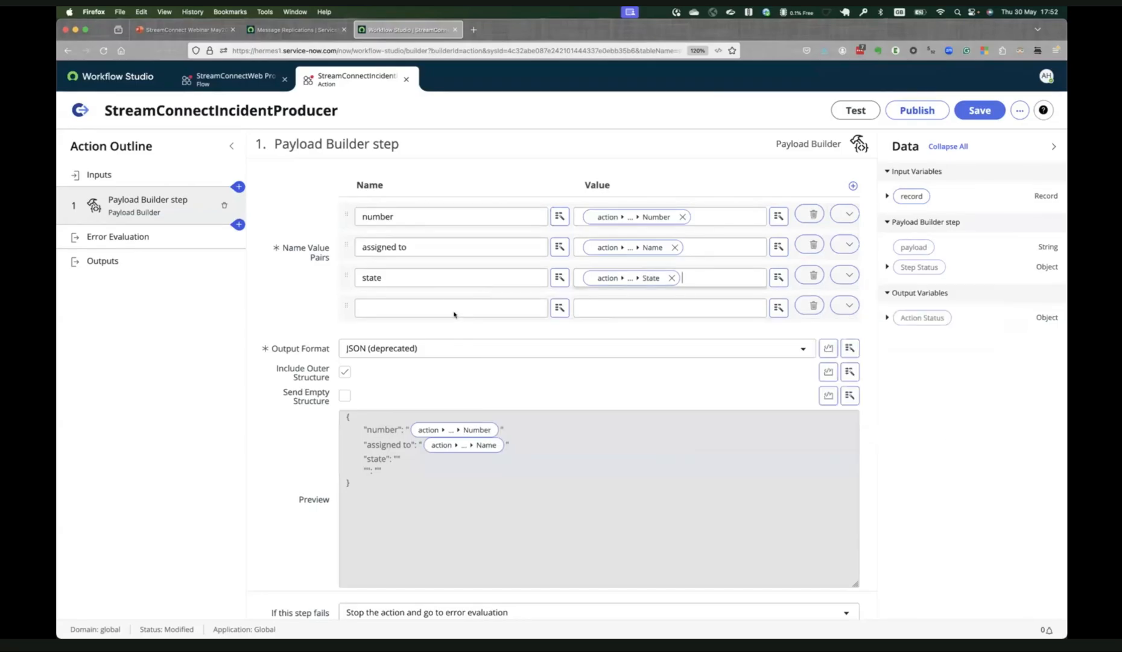
Name the fourth pair priority, map its value to the Priority field of the record input, and save the action.
{"action": "left_click", "coordinate": [449, 305]}
{"action": "type", "text": "prio"}
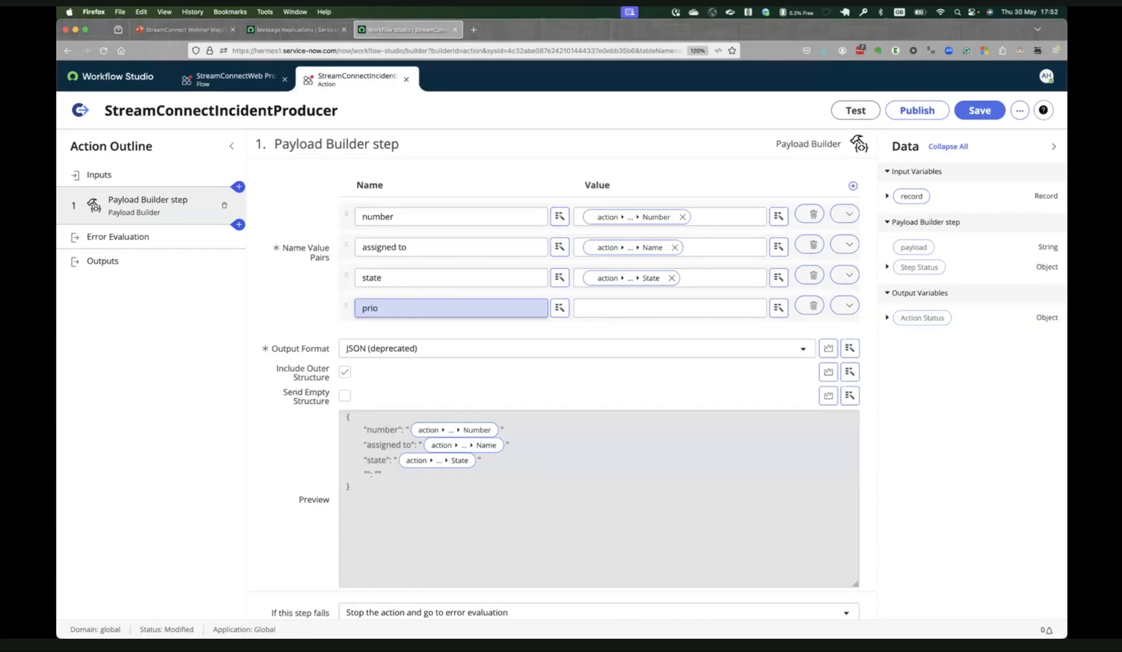
{"action": "type", "text": "iruty"}
{"action": "left_click", "coordinate": [705, 307]}
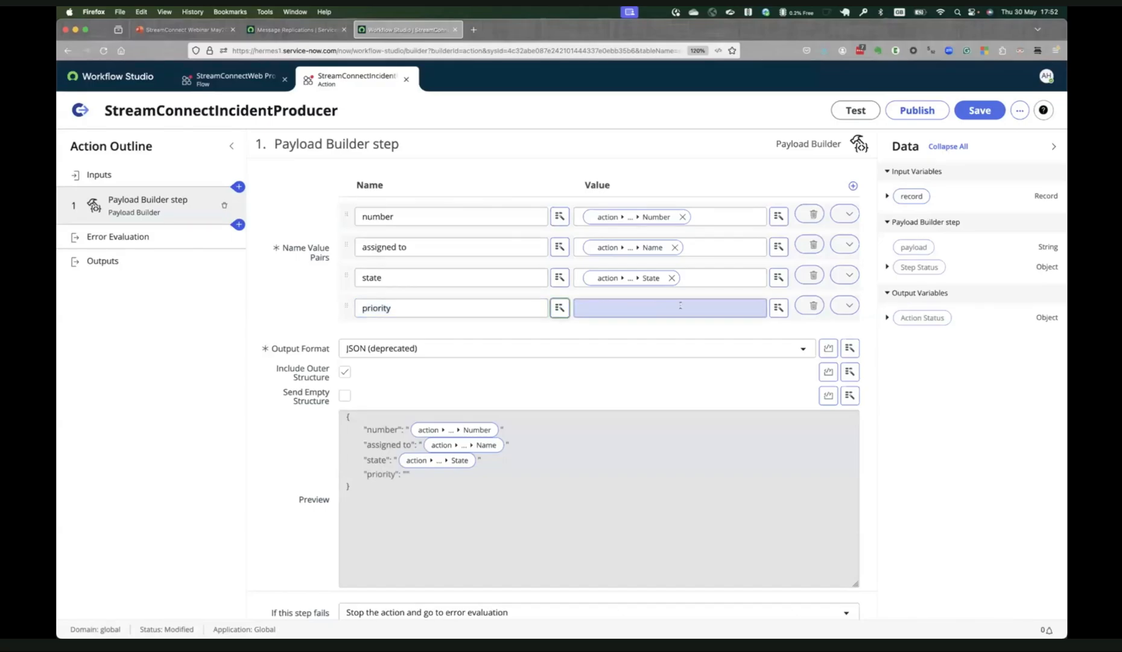
{"action": "left_click", "coordinate": [780, 310]}
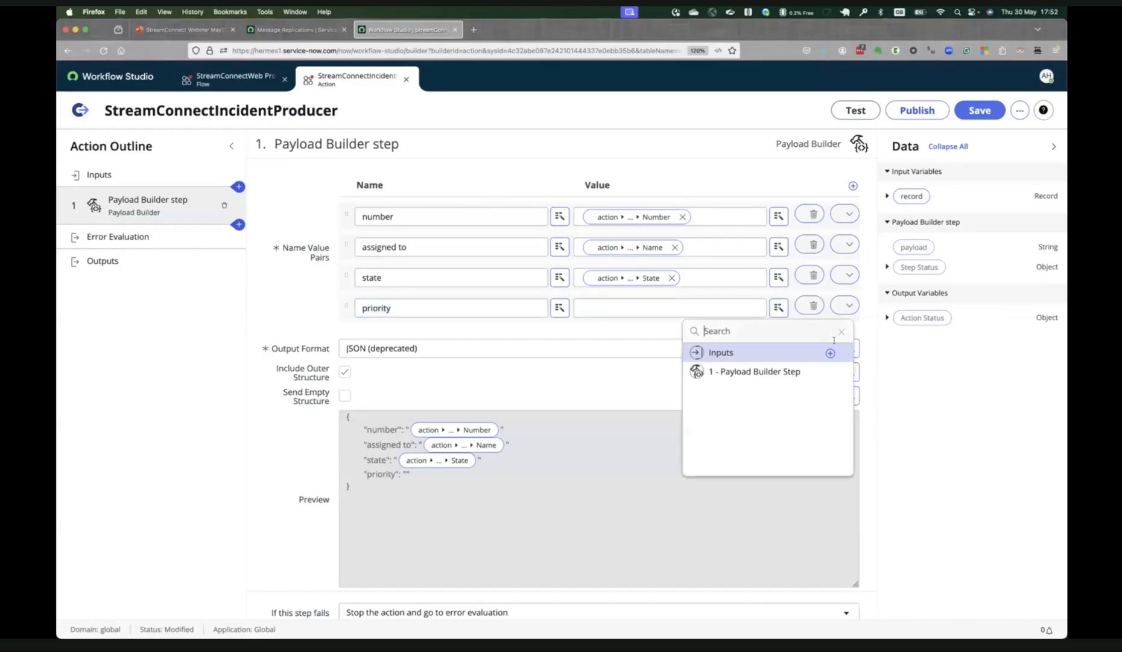
{"action": "left_click", "coordinate": [803, 355]}
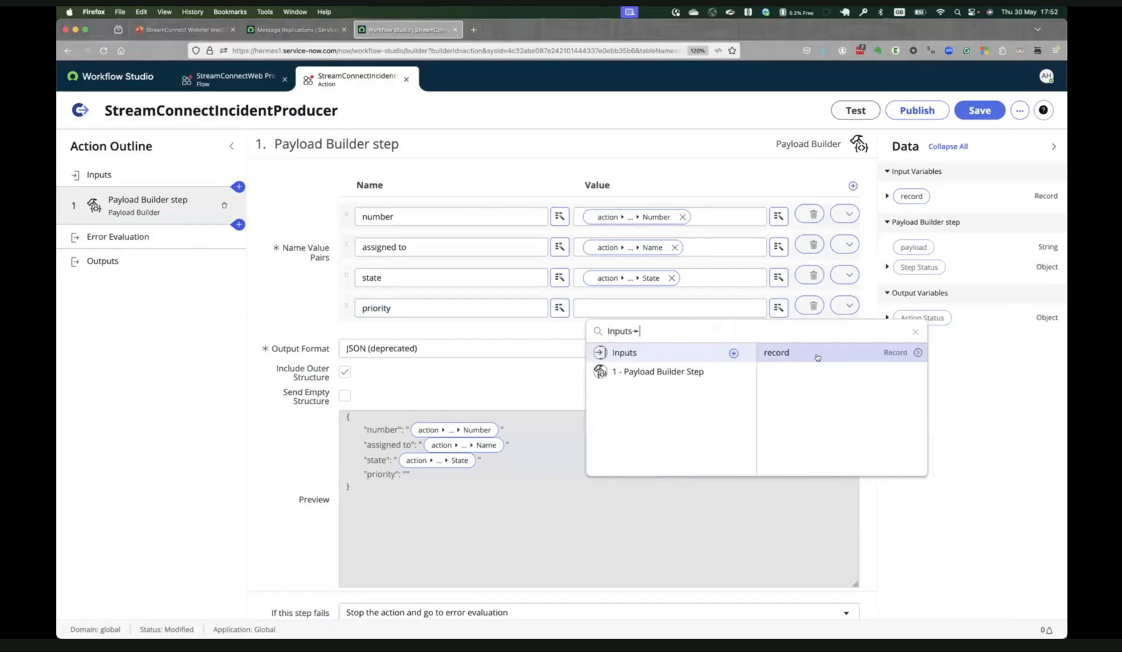
{"action": "left_click", "coordinate": [920, 355]}
{"action": "type", "text": "priorit"}
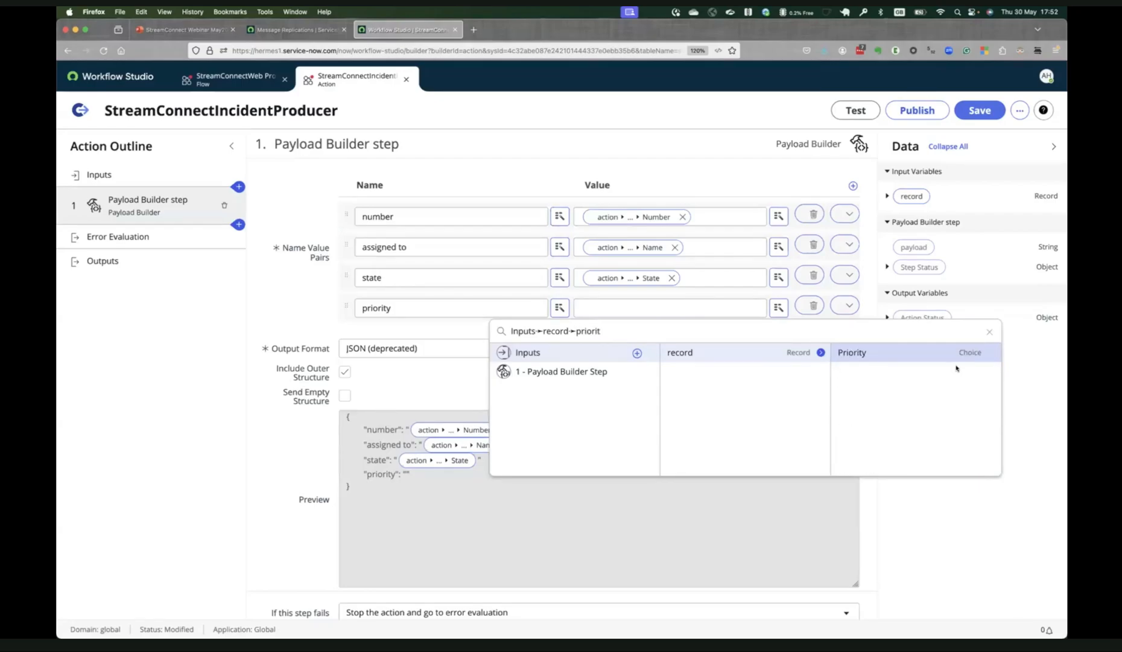
{"action": "left_click", "coordinate": [926, 354]}
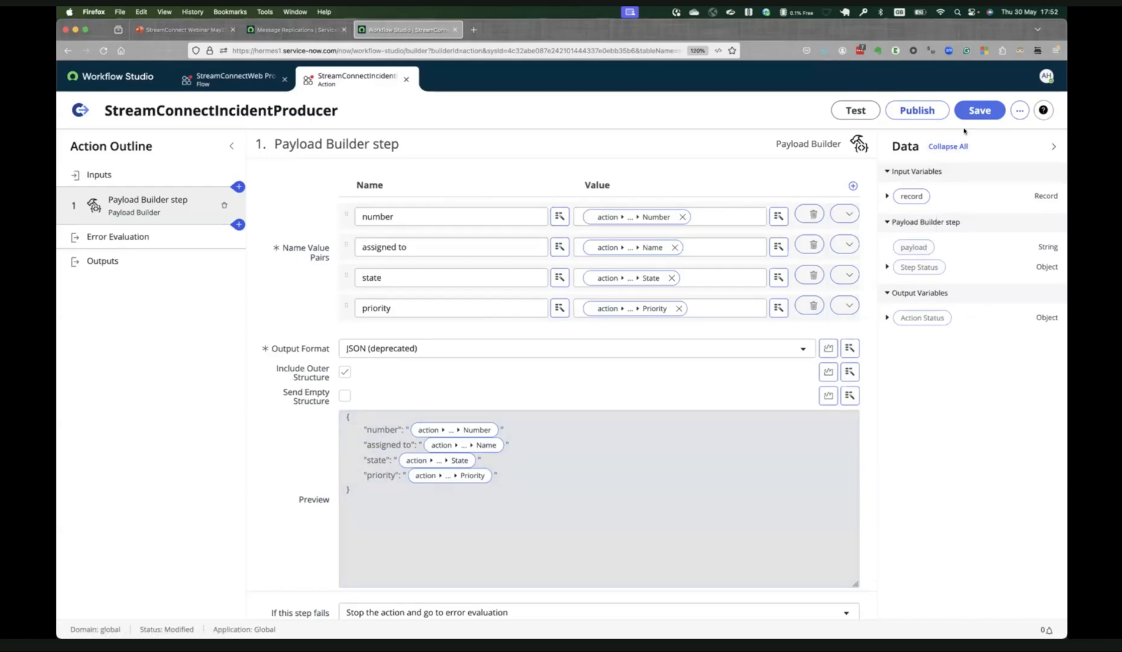
{"action": "left_click", "coordinate": [972, 112]}
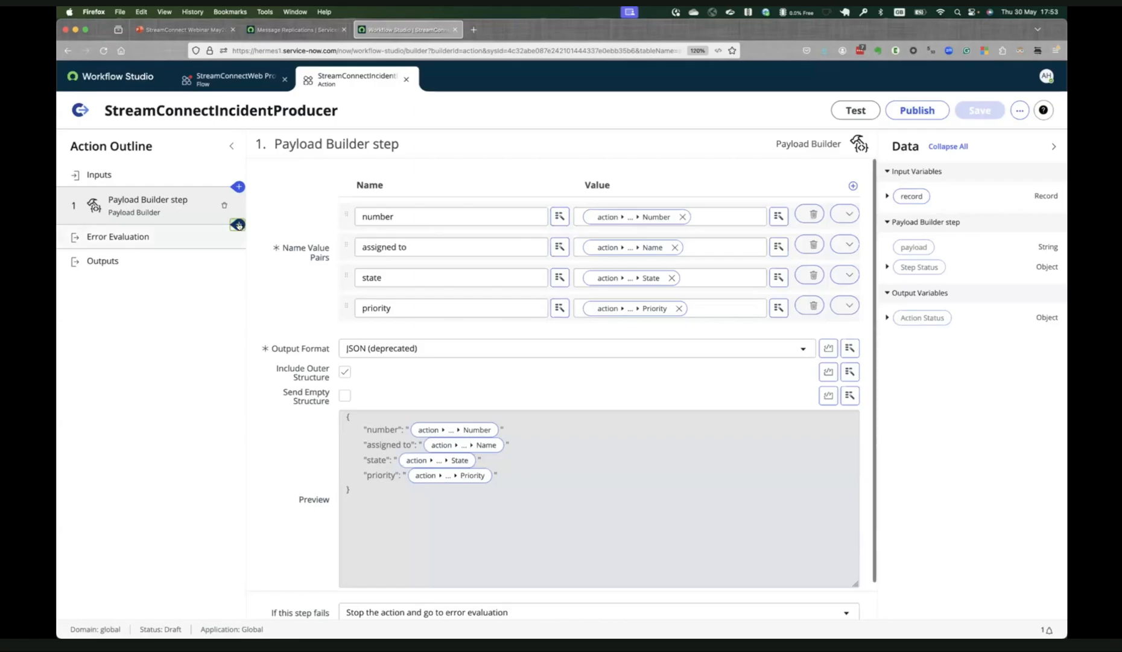
Add a Kafka Producer step to the action after the Payload Builder step.
{"action": "left_click", "coordinate": [238, 225]}
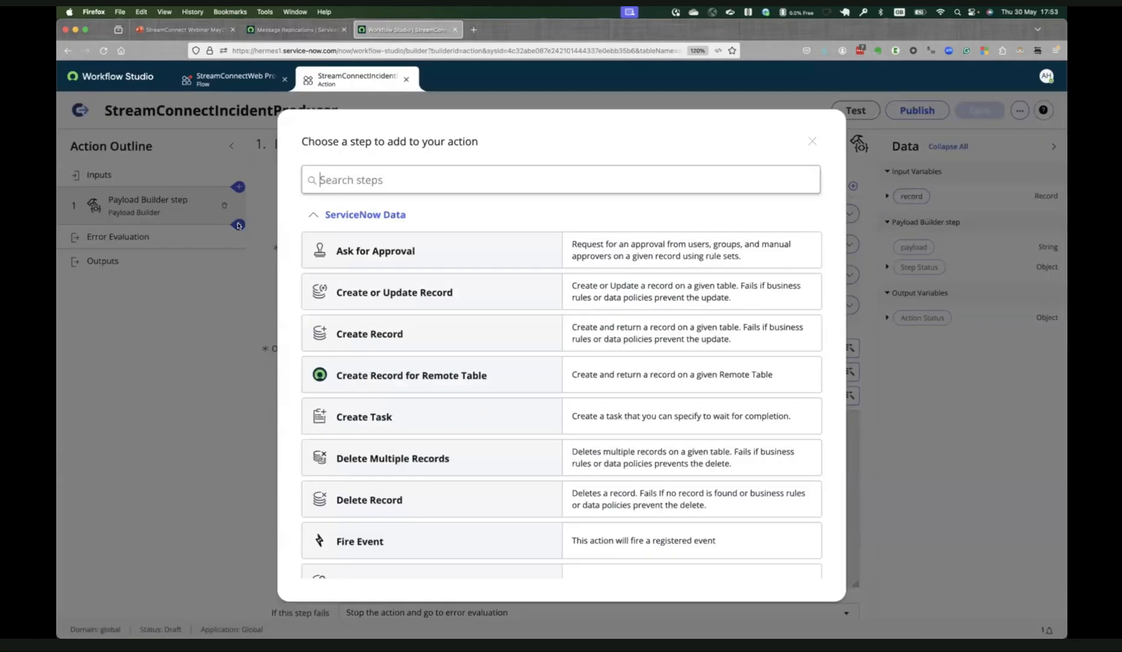
{"action": "type", "text": "producer"}
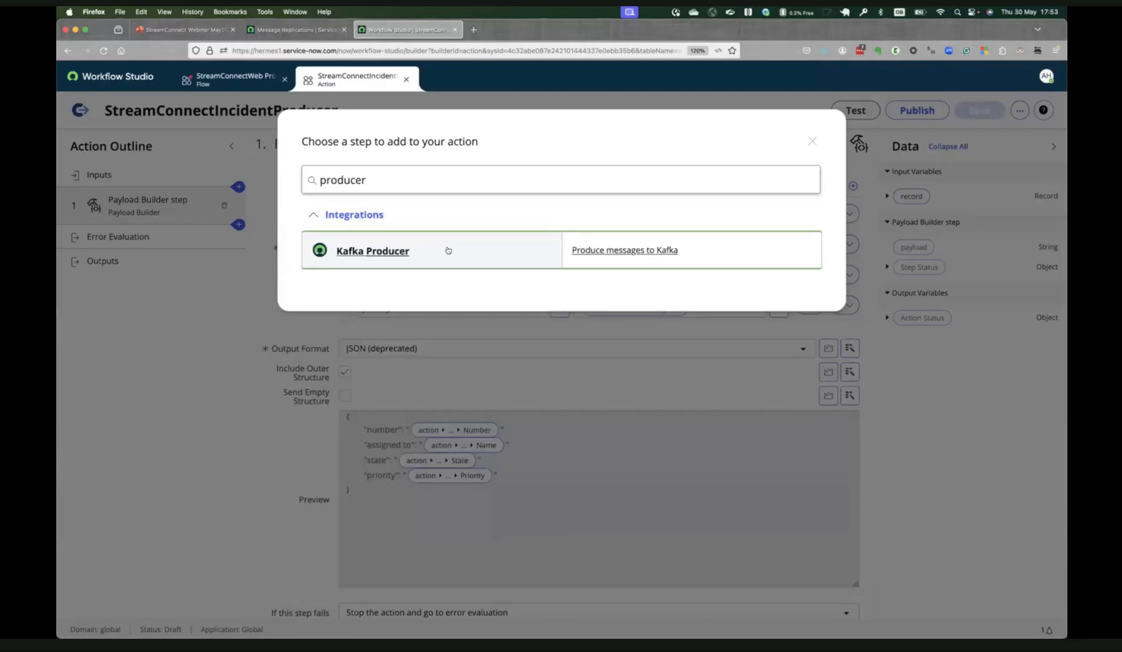
{"action": "left_click", "coordinate": [448, 247]}
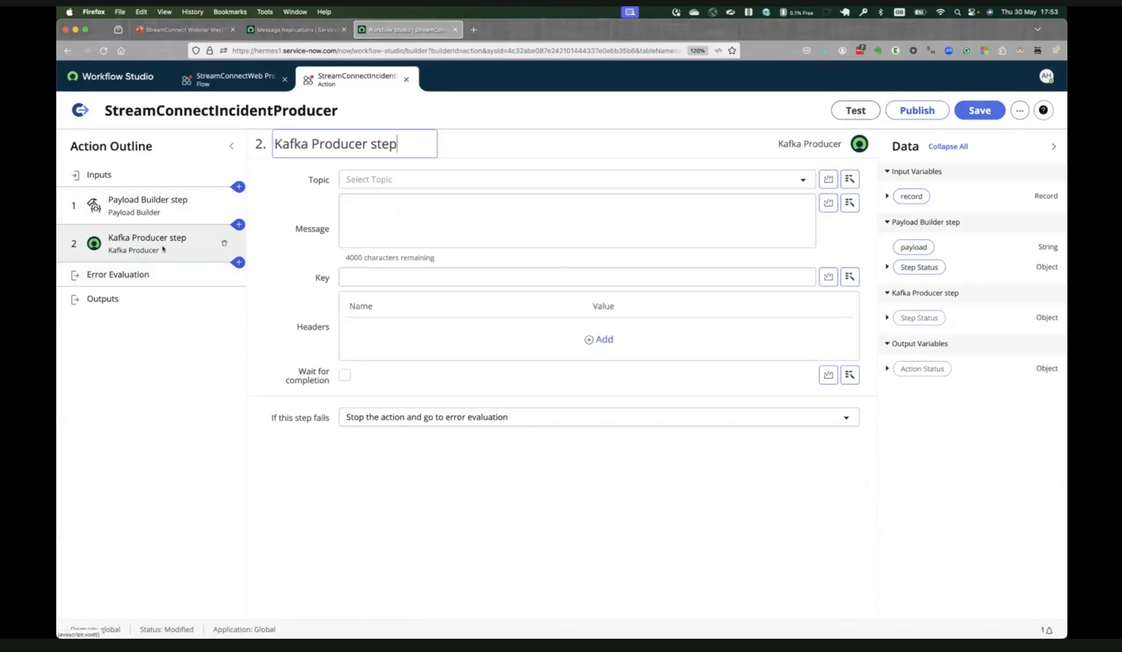
Set the Kafka Producer step's topic to sn_streamconnect.webinar_from_sn.
{"action": "left_click", "coordinate": [799, 178]}
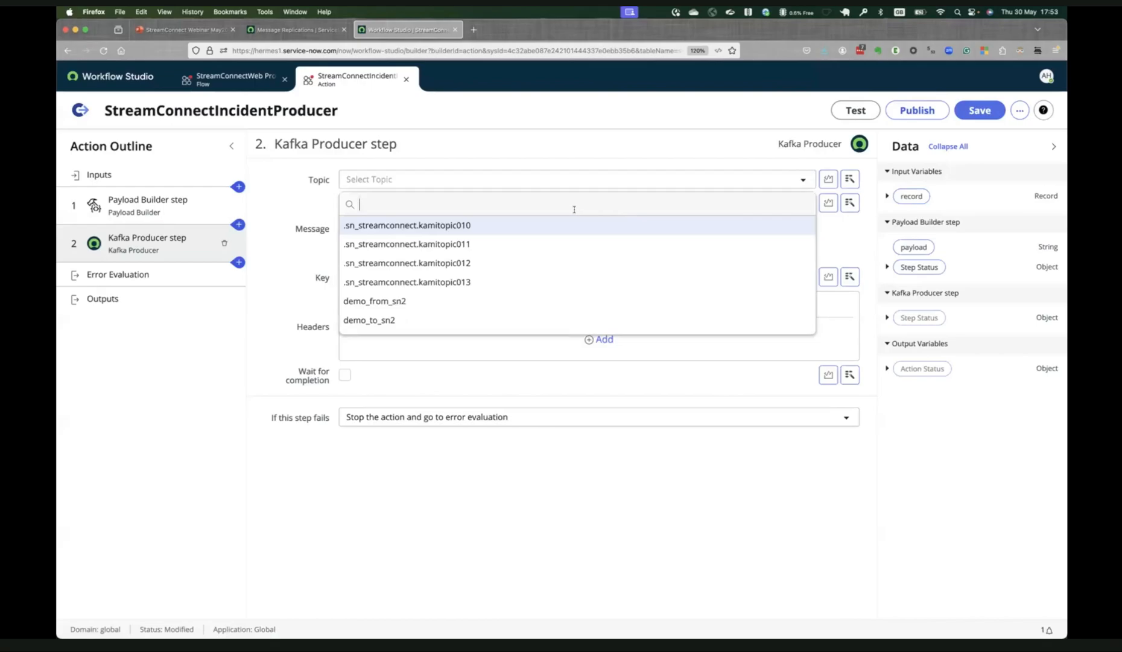
{"action": "scroll", "coordinate": [573, 243], "scroll_direction": "down", "scroll_amount": 10}
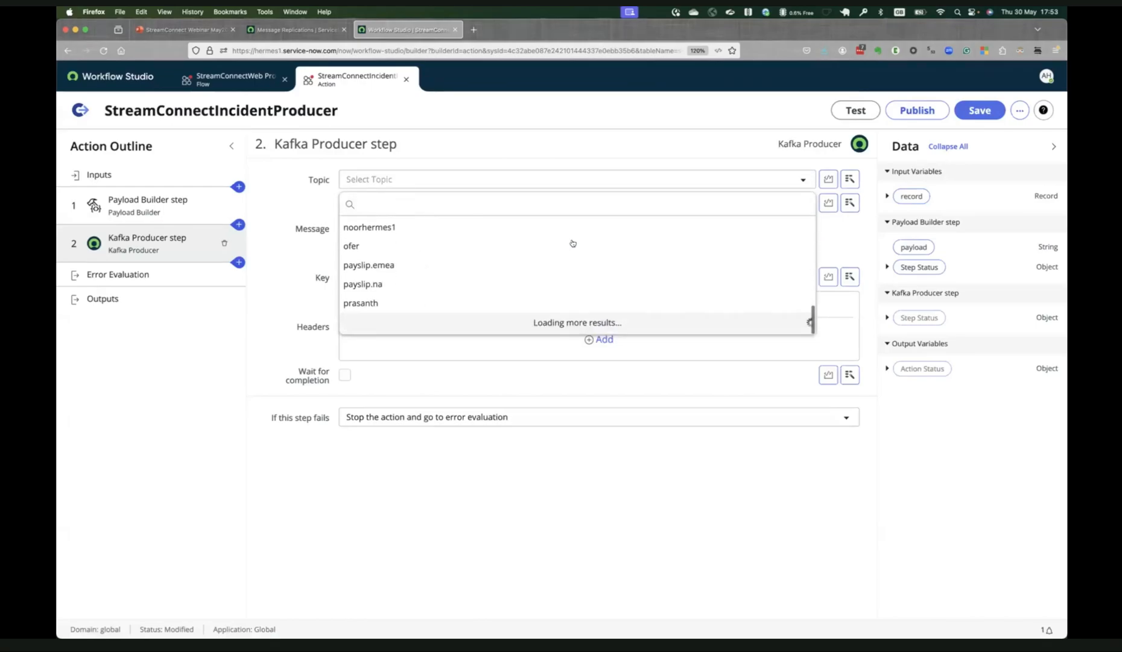
{"action": "scroll", "coordinate": [568, 239], "scroll_direction": "up", "scroll_amount": 10}
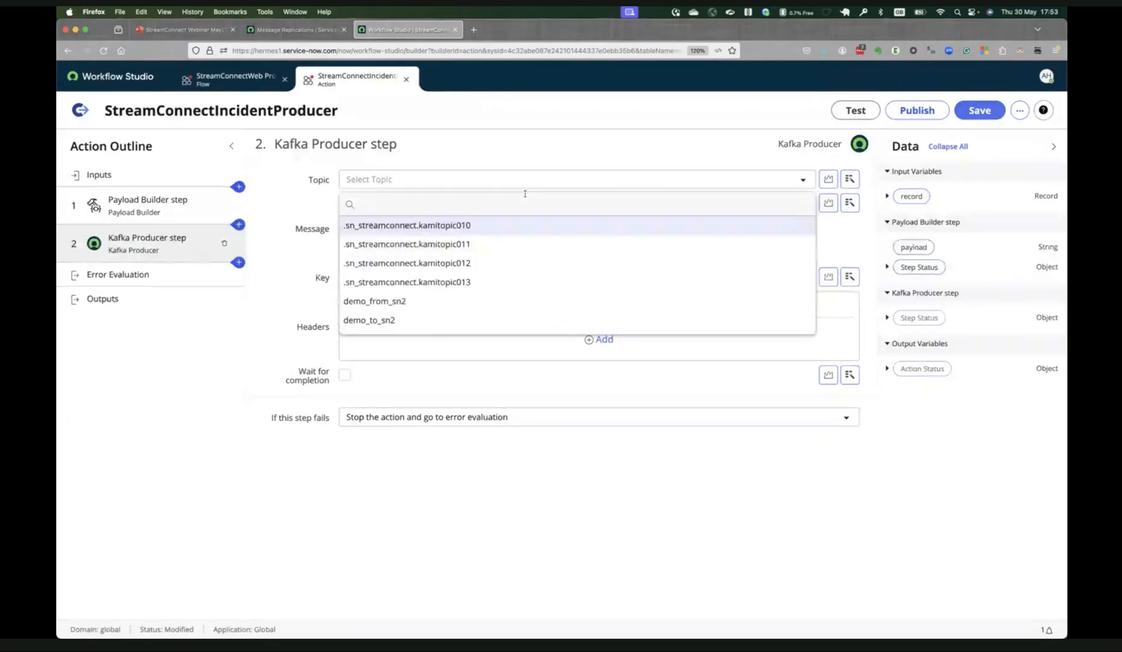
{"action": "type", "text": "sn_st"}
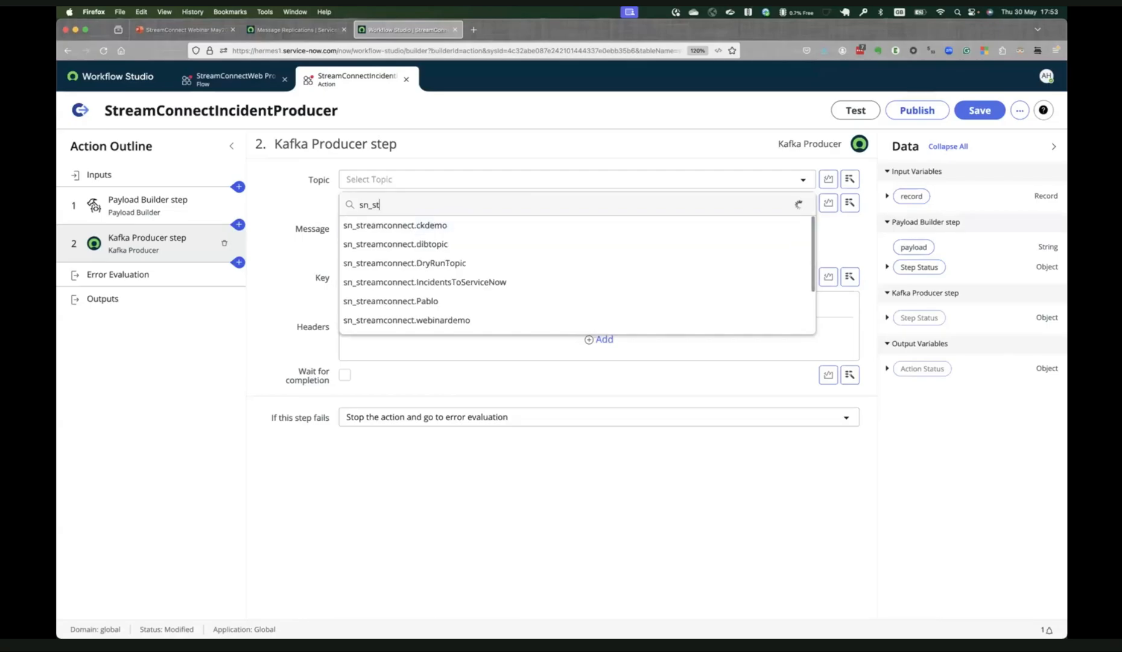
{"action": "type", "text": "reamconnec"}
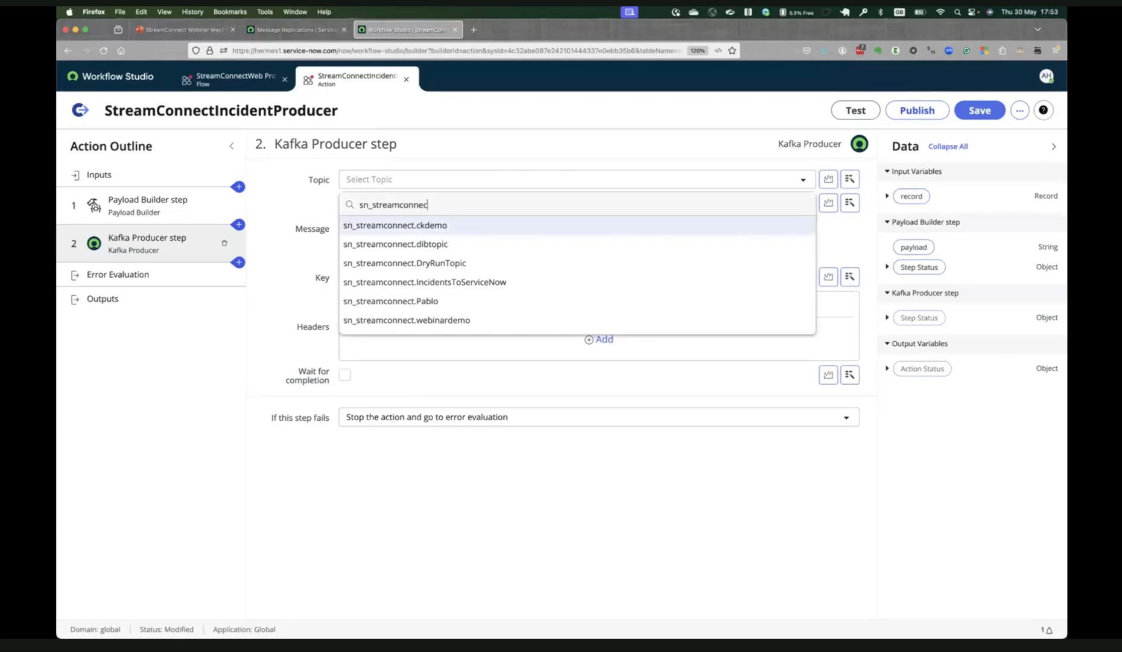
{"action": "type", "text": "t"}
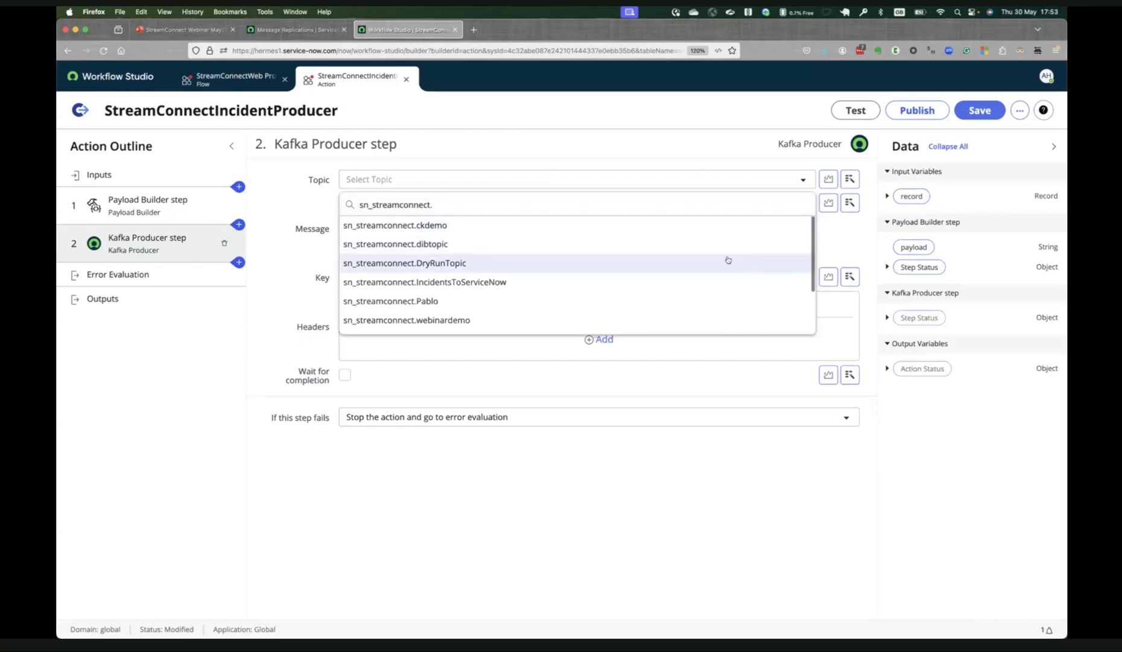
{"action": "type", "text": ".we"}
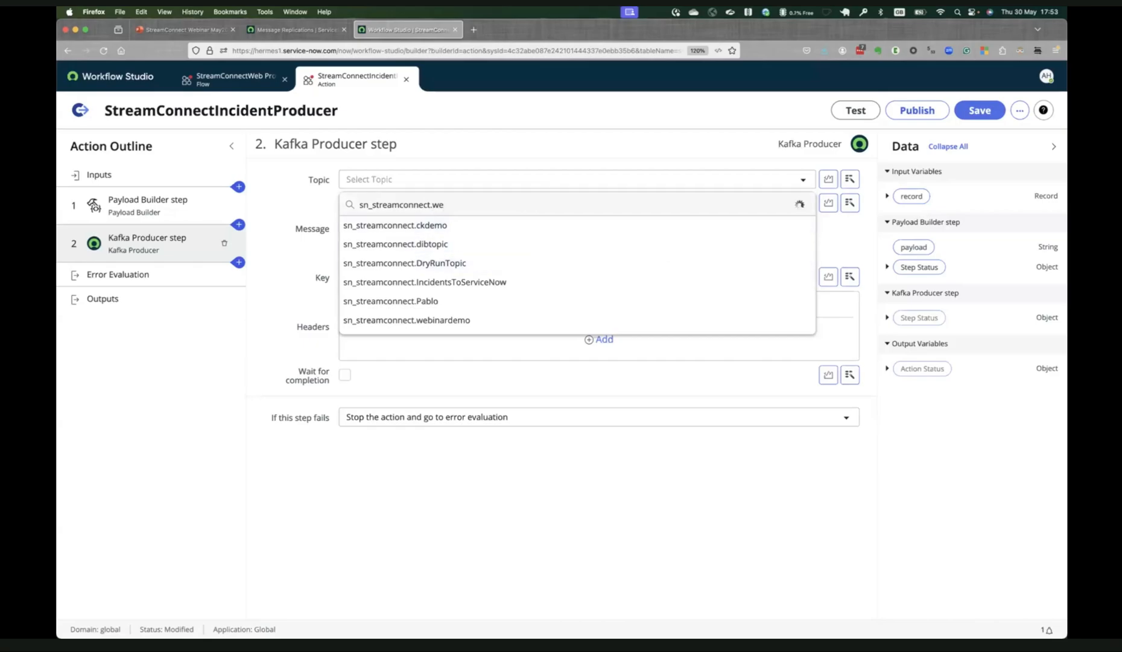
{"action": "left_click", "coordinate": [498, 262]}
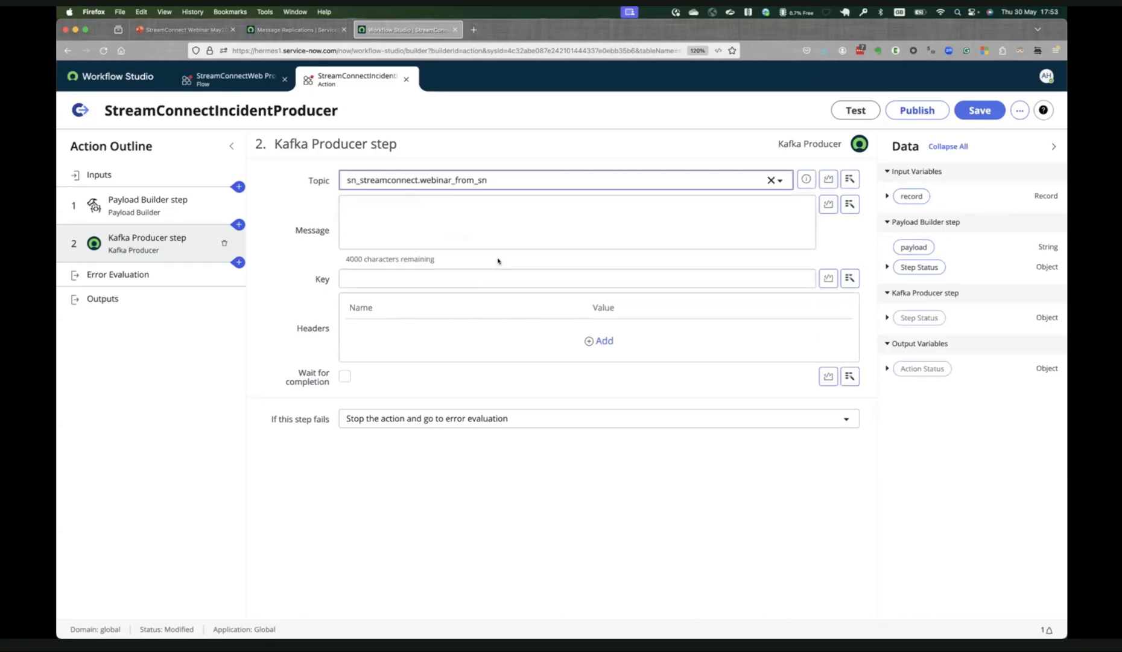
Map the Kafka Producer step's message to the payload output of the Payload Builder step.
{"action": "left_click", "coordinate": [459, 224]}
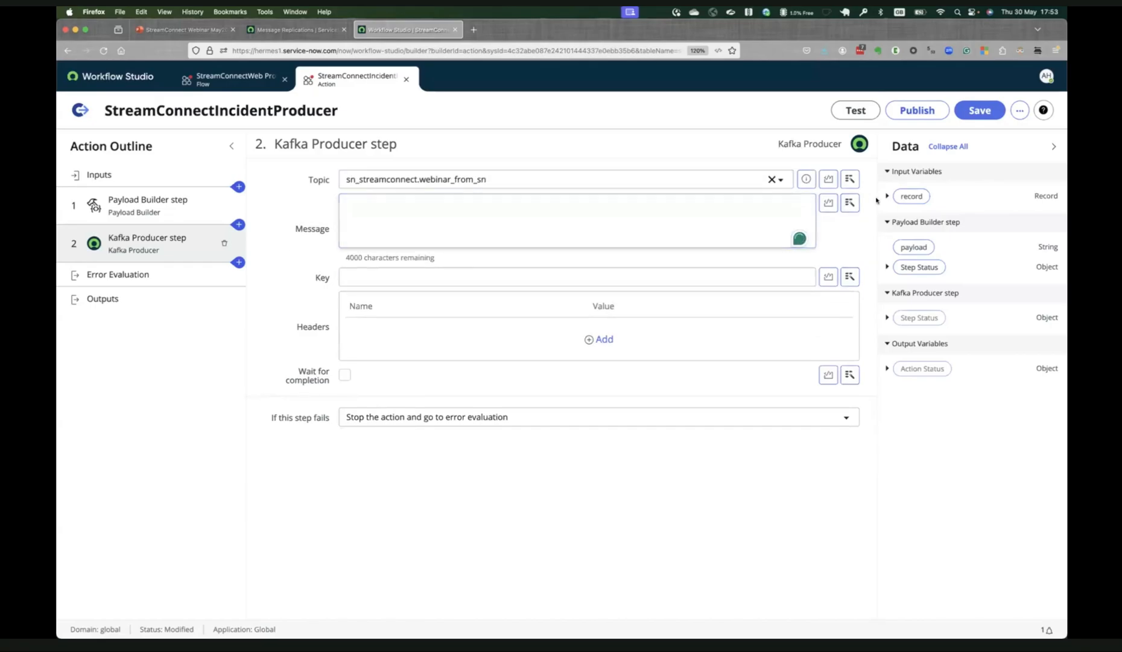
{"action": "left_click", "coordinate": [852, 204]}
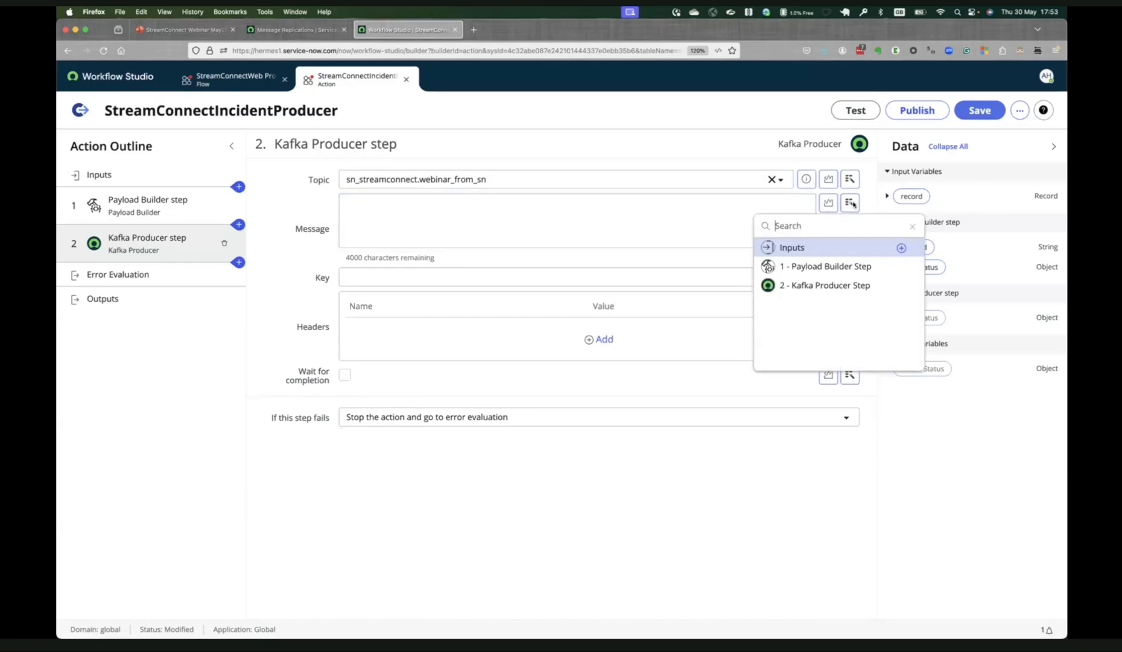
{"action": "left_click", "coordinate": [861, 269]}
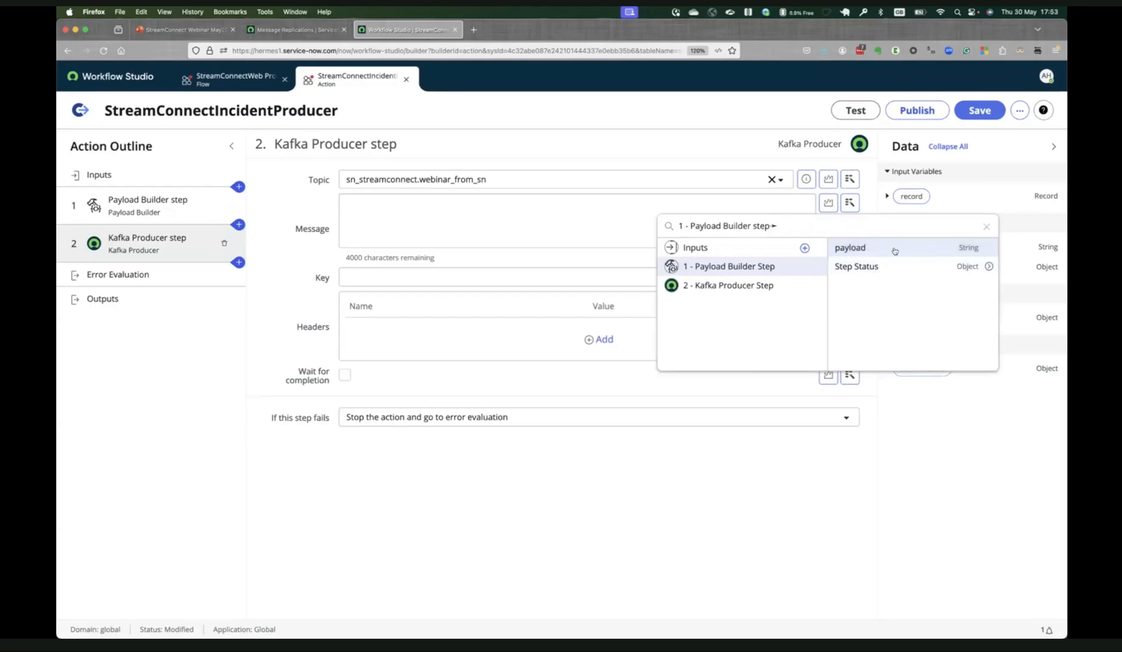
{"action": "left_click", "coordinate": [895, 250]}
Map the Kafka message key to the Number field of the record input.
{"action": "left_click", "coordinate": [383, 276]}
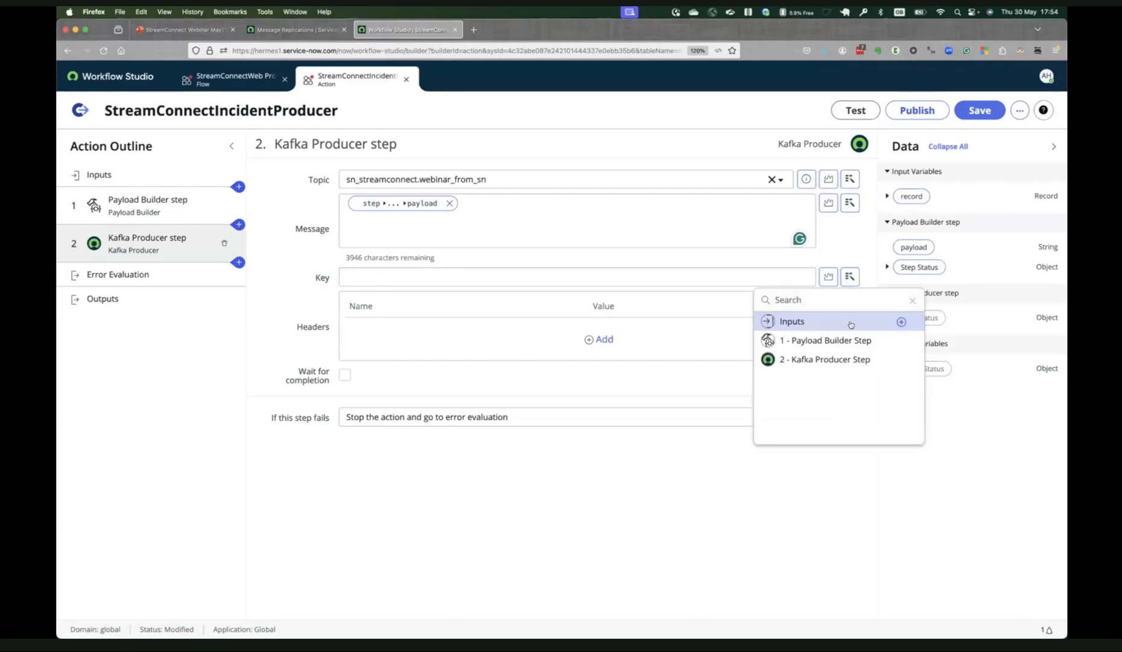
{"action": "left_click", "coordinate": [857, 323]}
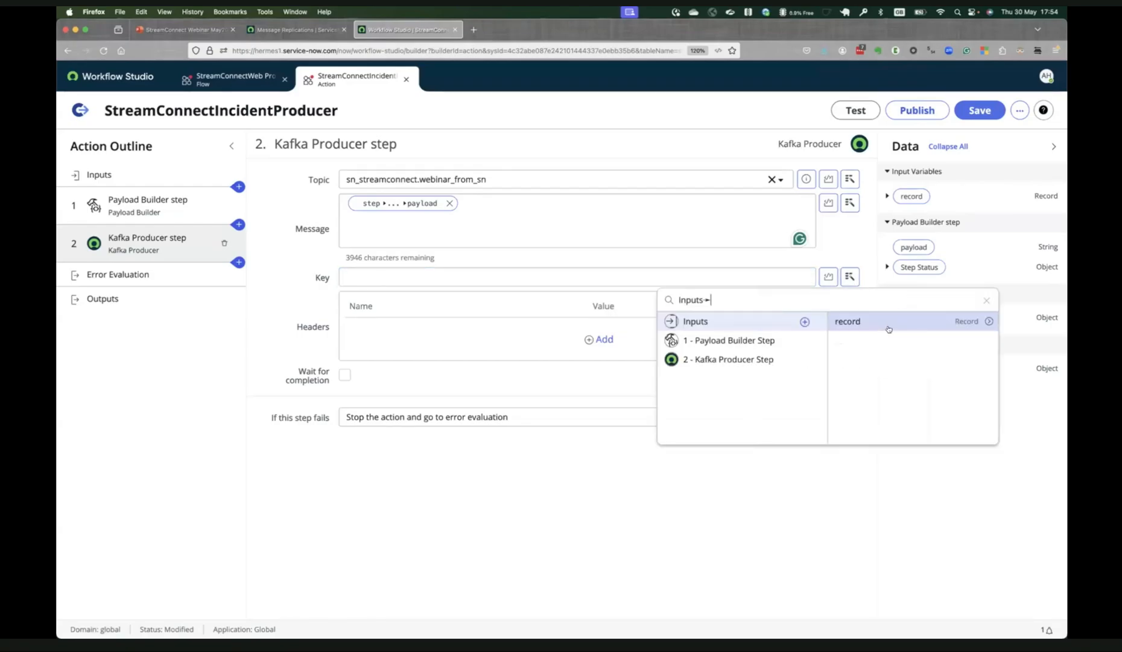
{"action": "left_click", "coordinate": [988, 321]}
{"action": "type", "text": "number"}
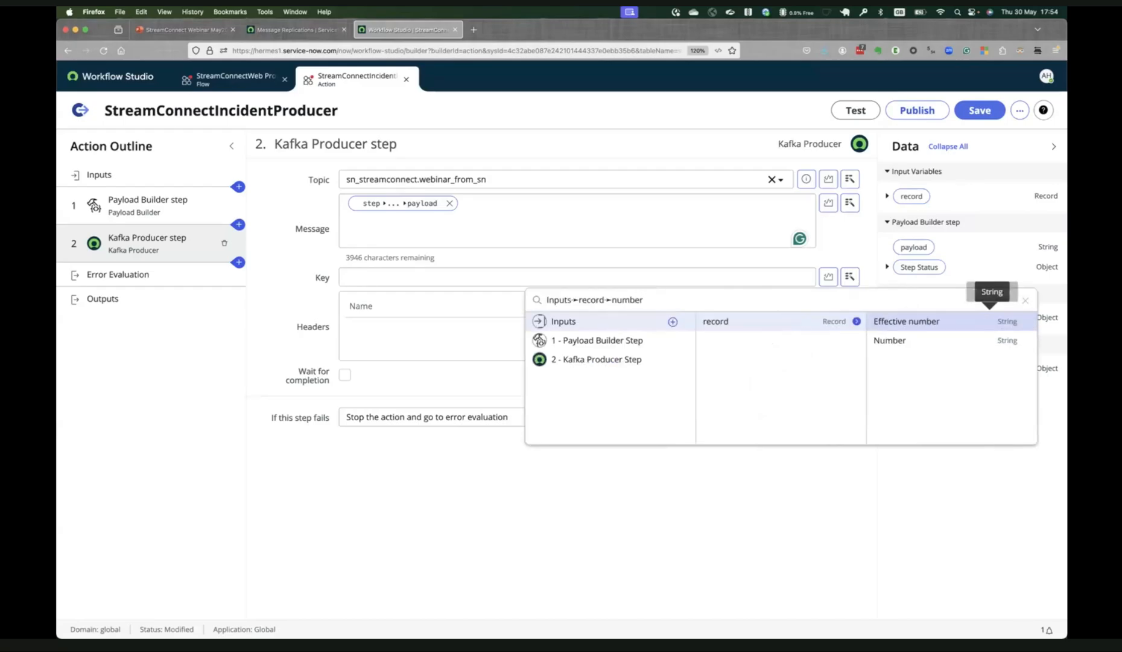
{"action": "key", "text": "Return"}
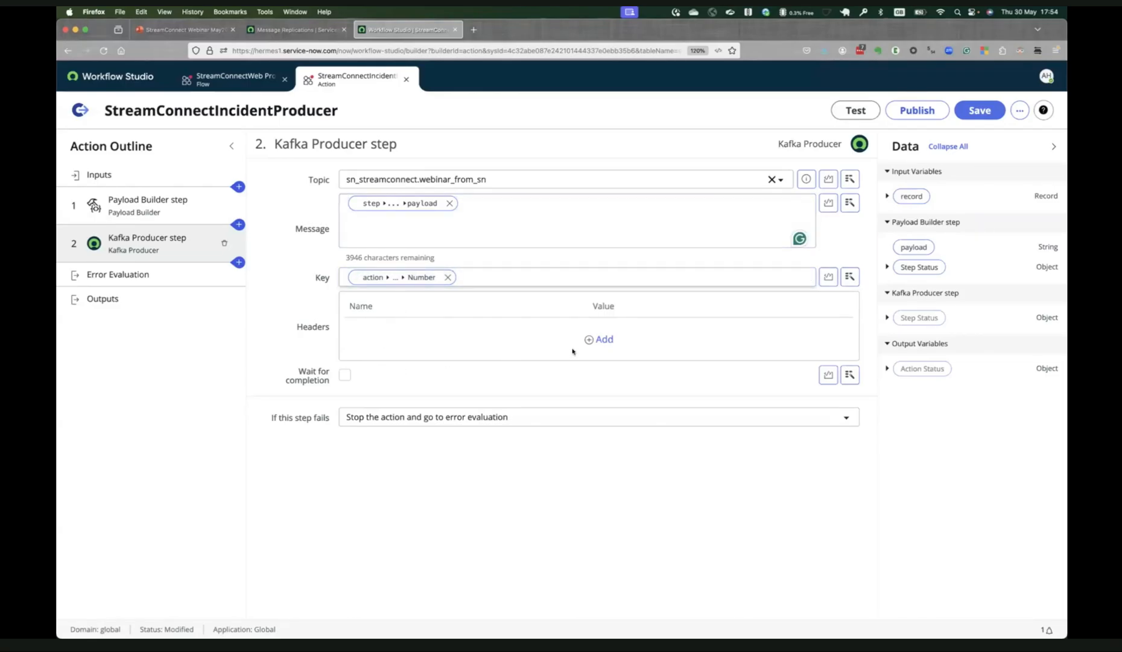
Add a message header named "task type" to the Kafka Producer step.
{"action": "left_click", "coordinate": [590, 339]}
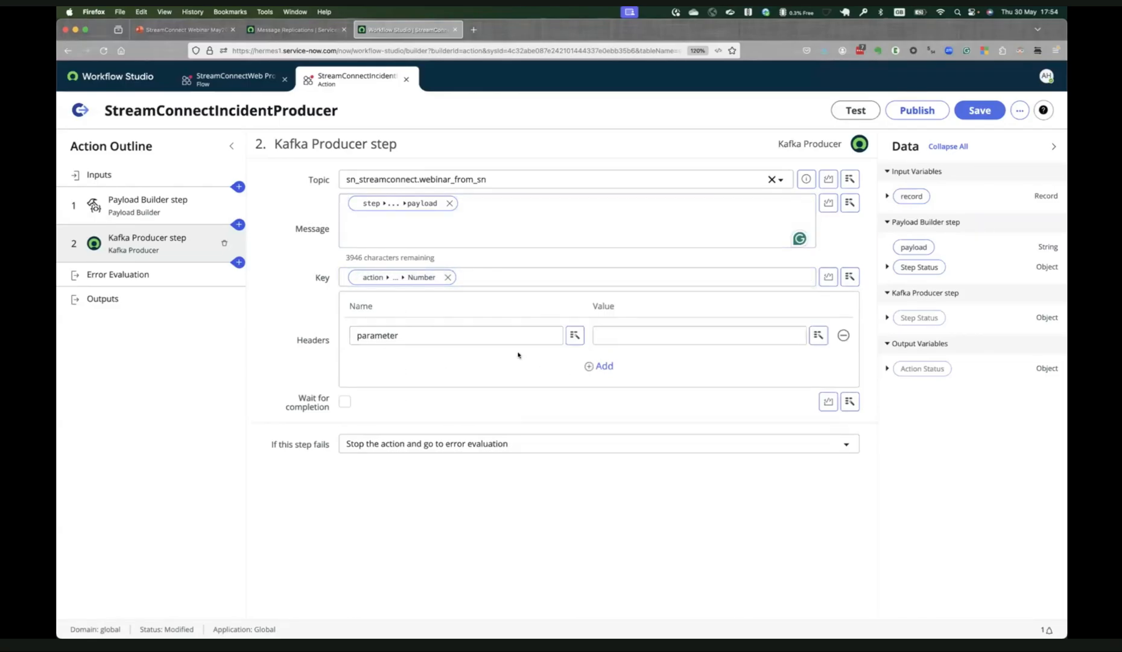
{"action": "left_click", "coordinate": [483, 337]}
{"action": "type", "text": "ta"}
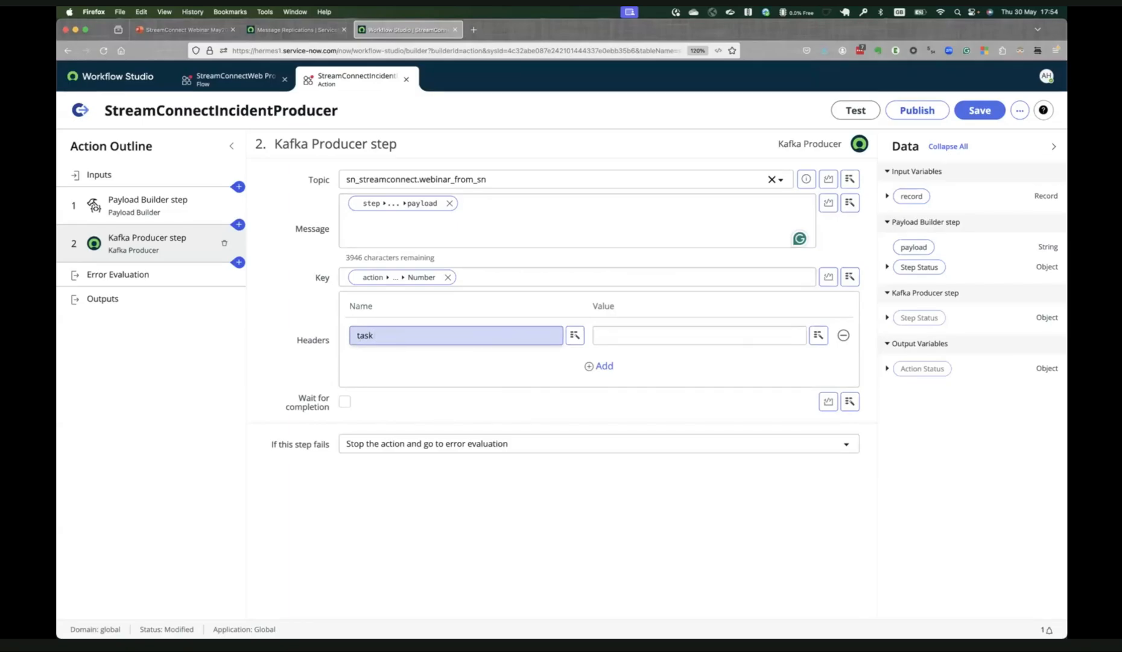
{"action": "type", "text": "sk type"}
{"action": "key", "text": "Tab"}
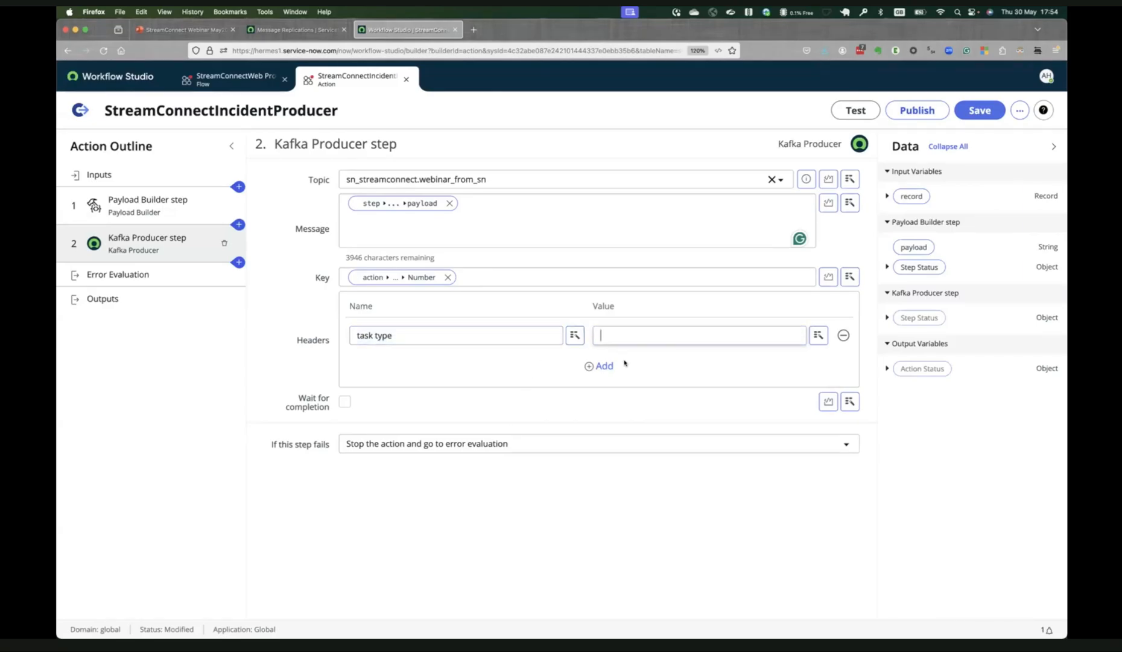
Map the header's value to the Task type field of the record input and save the action.
{"action": "left_click", "coordinate": [818, 337]}
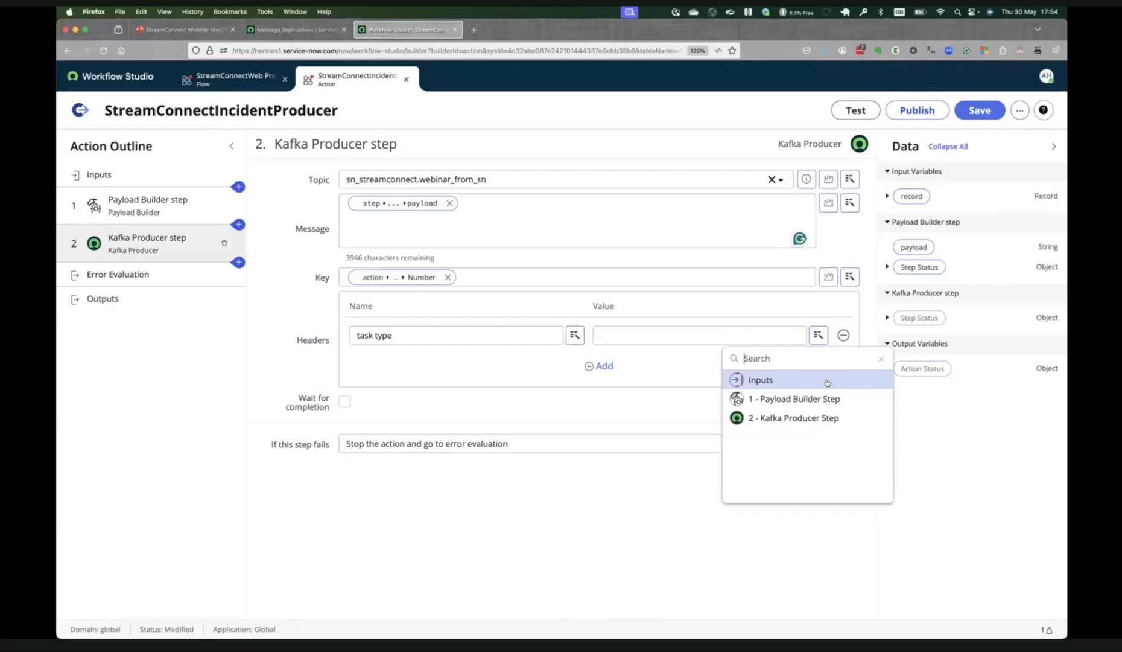
{"action": "left_click", "coordinate": [827, 383]}
{"action": "left_click", "coordinate": [956, 384]}
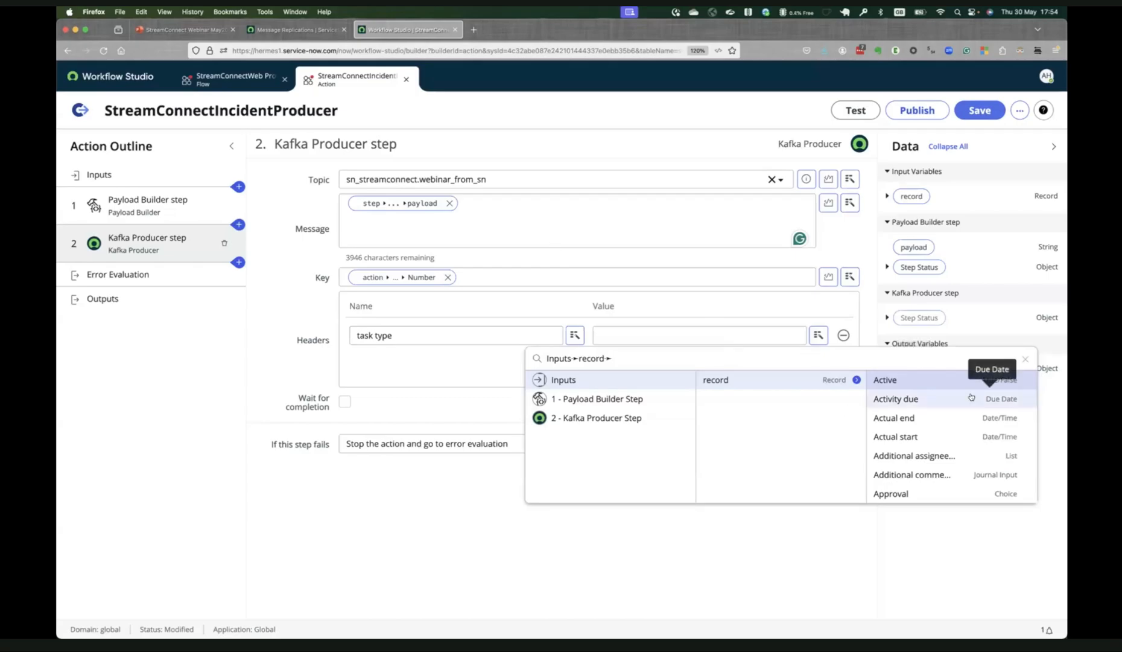
{"action": "type", "text": "task t"}
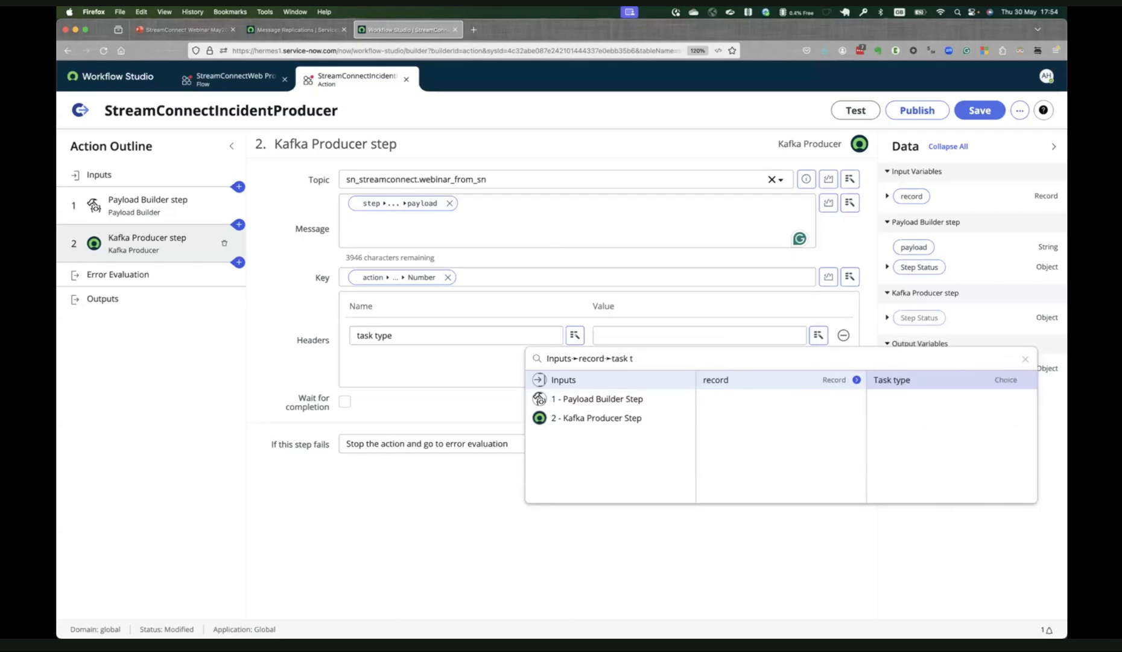
{"action": "left_click", "coordinate": [960, 387]}
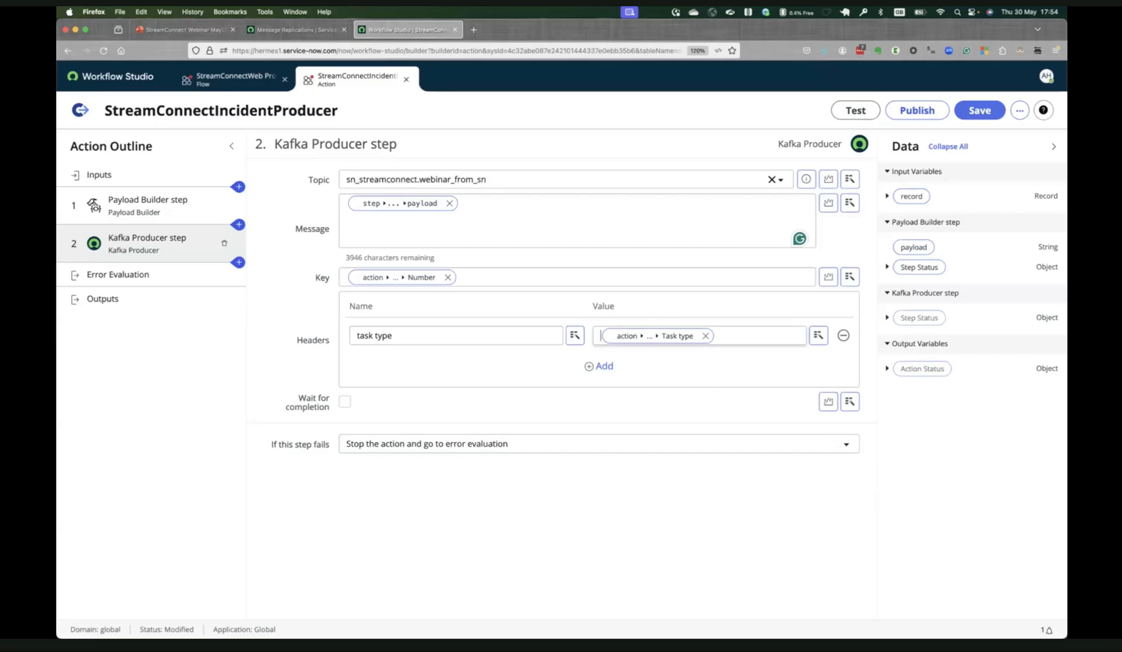
{"action": "left_click", "coordinate": [222, 366]}
{"action": "left_click", "coordinate": [980, 110]}
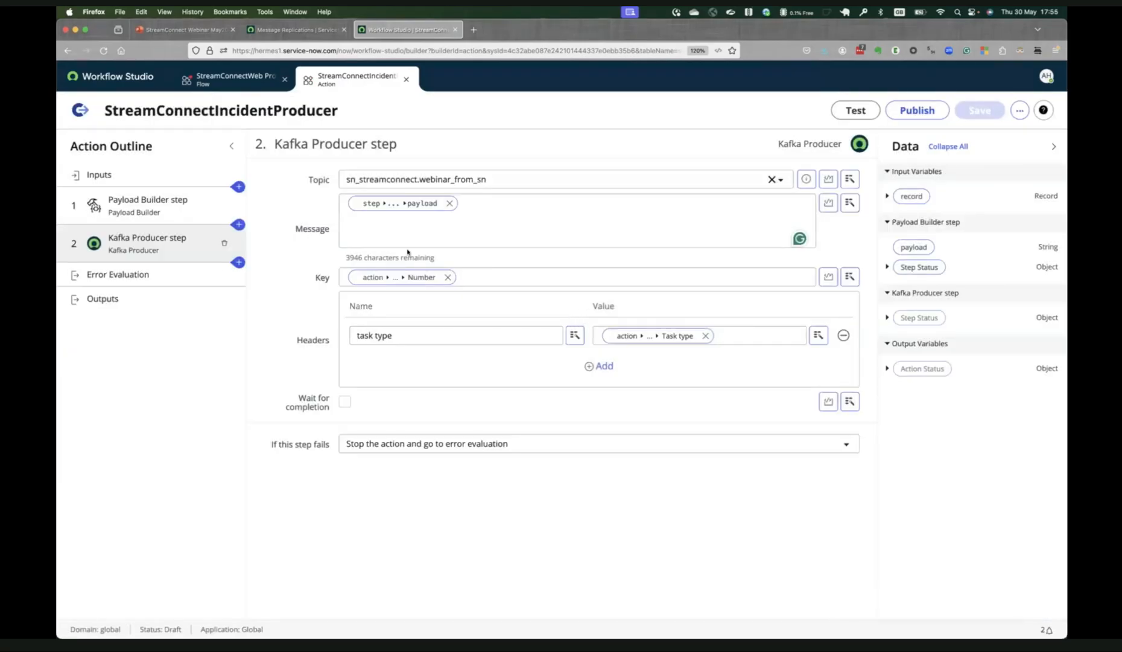
Switch to Terminal, bring the window running kafkaconsumer.sh to the front and add blank lines below its output.
{"action": "key", "text": "super+Tab"}
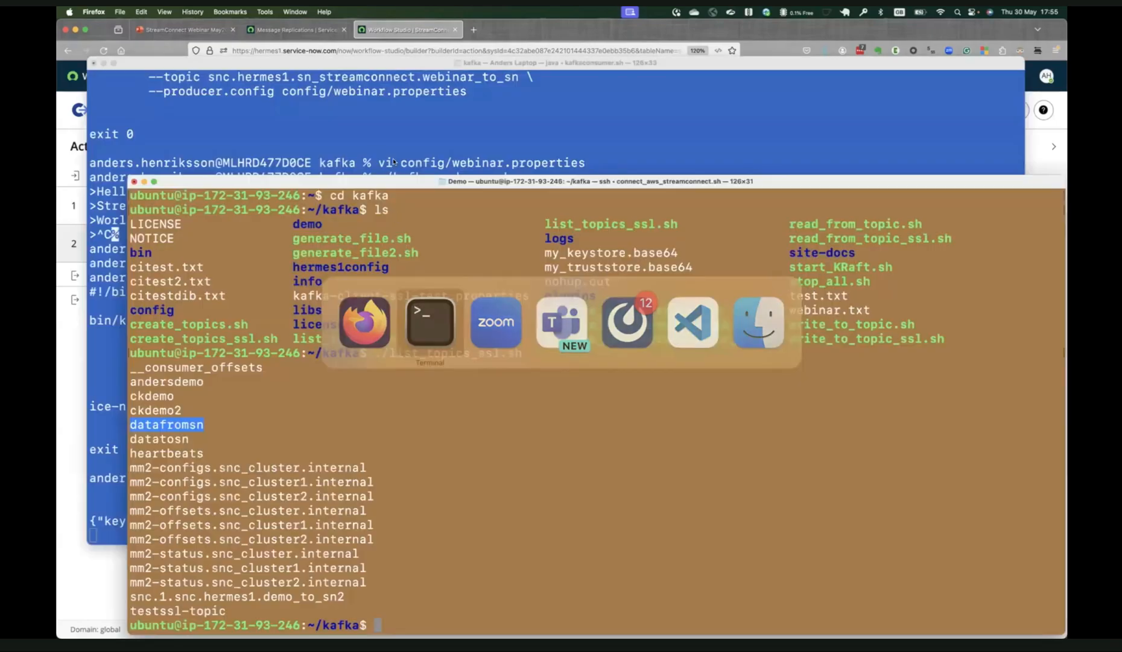
{"action": "left_click", "coordinate": [391, 171]}
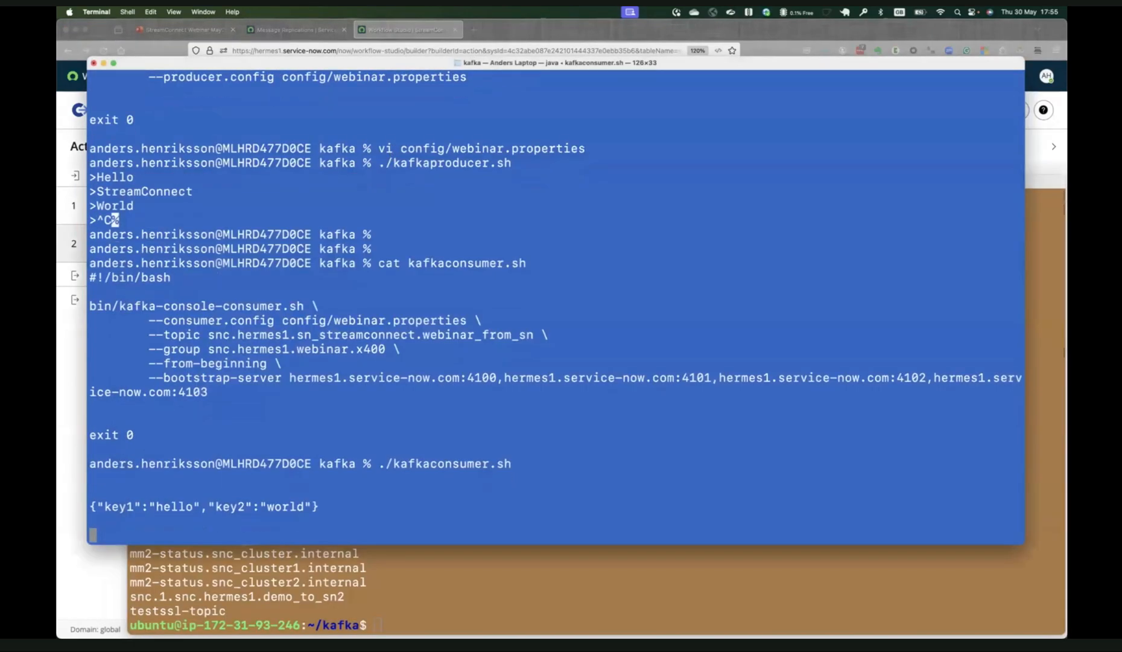
{"action": "key", "text": "Return"}
{"action": "key", "text": "Return"}
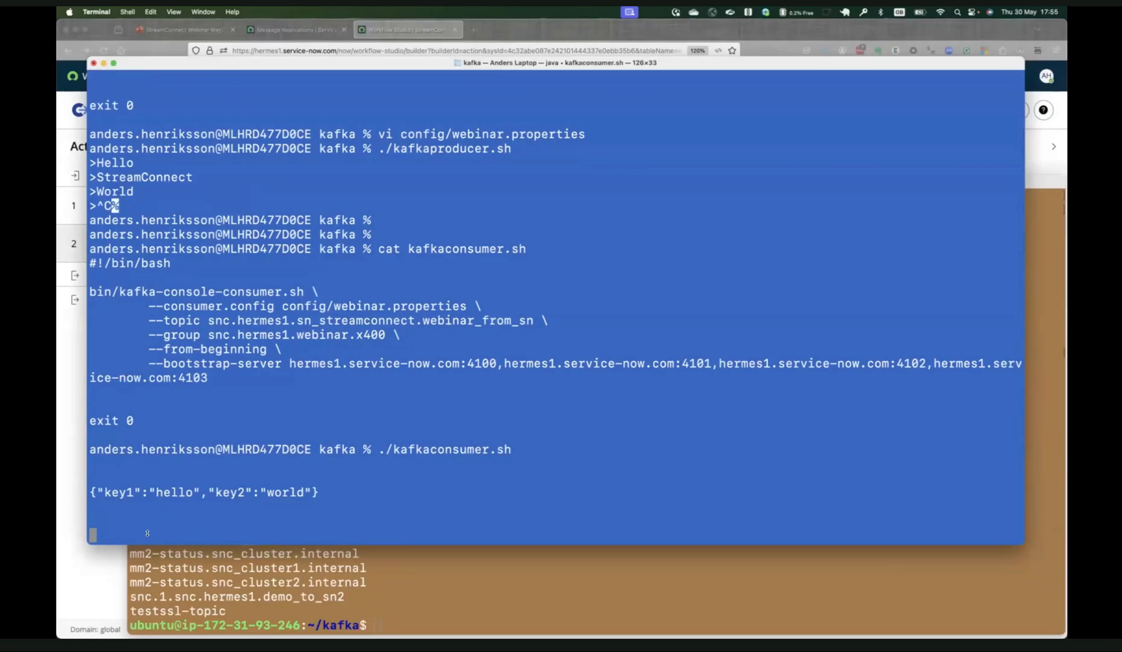
Switch to Firefox and run a test of the StreamConnectIncidentProducer action with incident INC0010523 as the record.
{"action": "left_click", "coordinate": [106, 567]}
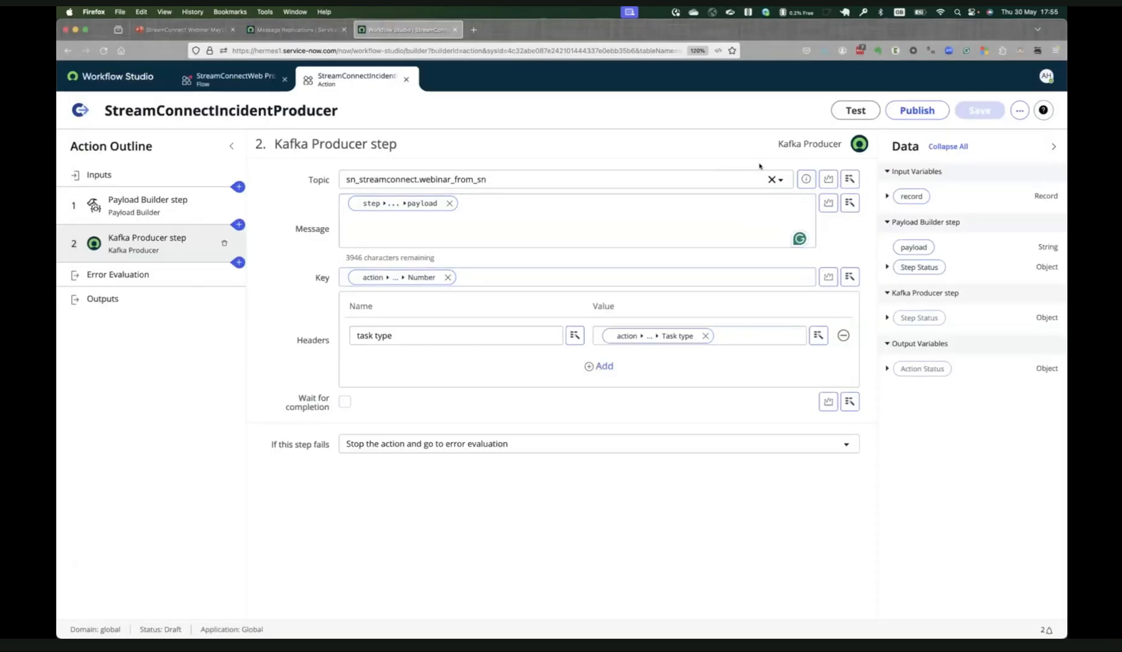
{"action": "left_click", "coordinate": [856, 110]}
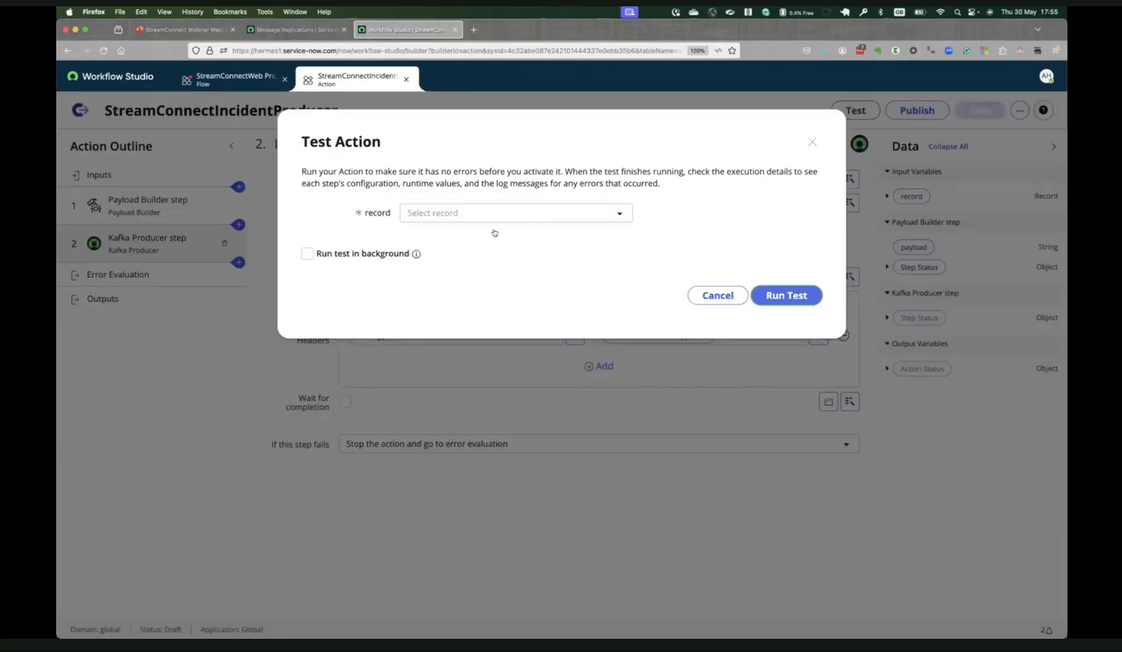
{"action": "left_click", "coordinate": [497, 217]}
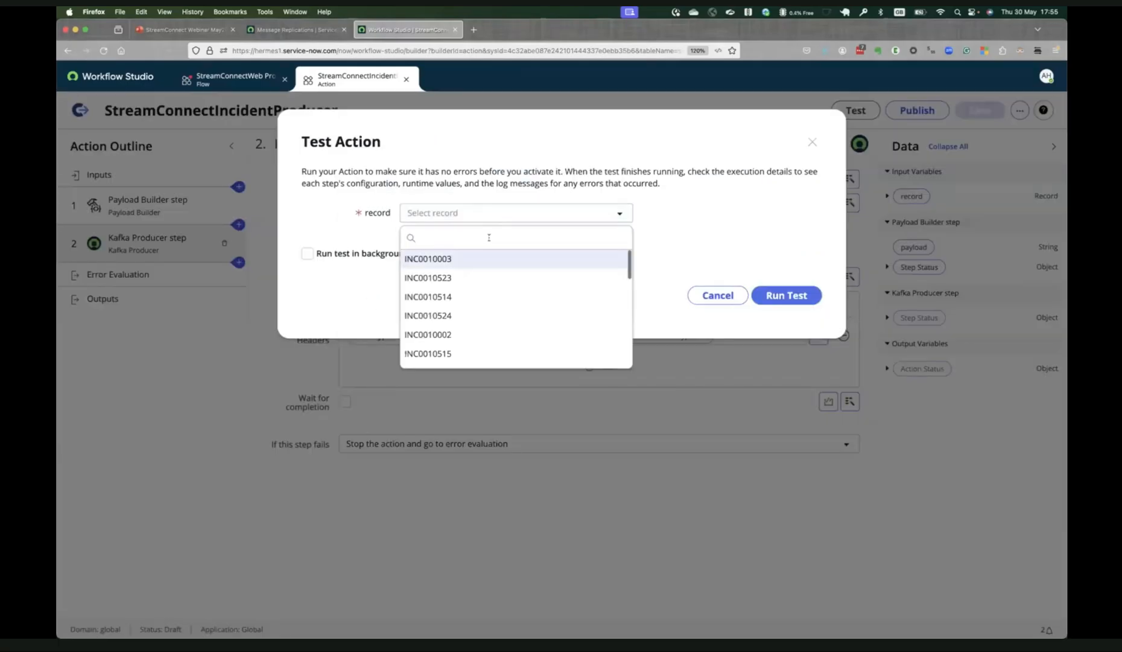
{"action": "left_click", "coordinate": [454, 278]}
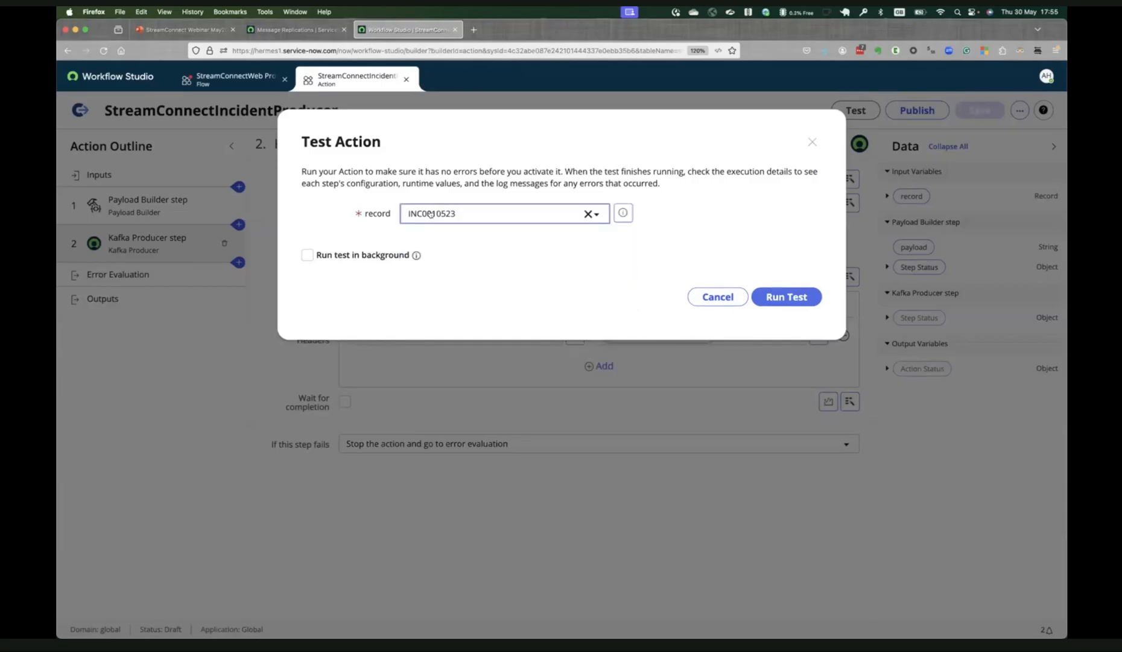
{"action": "left_click", "coordinate": [786, 296]}
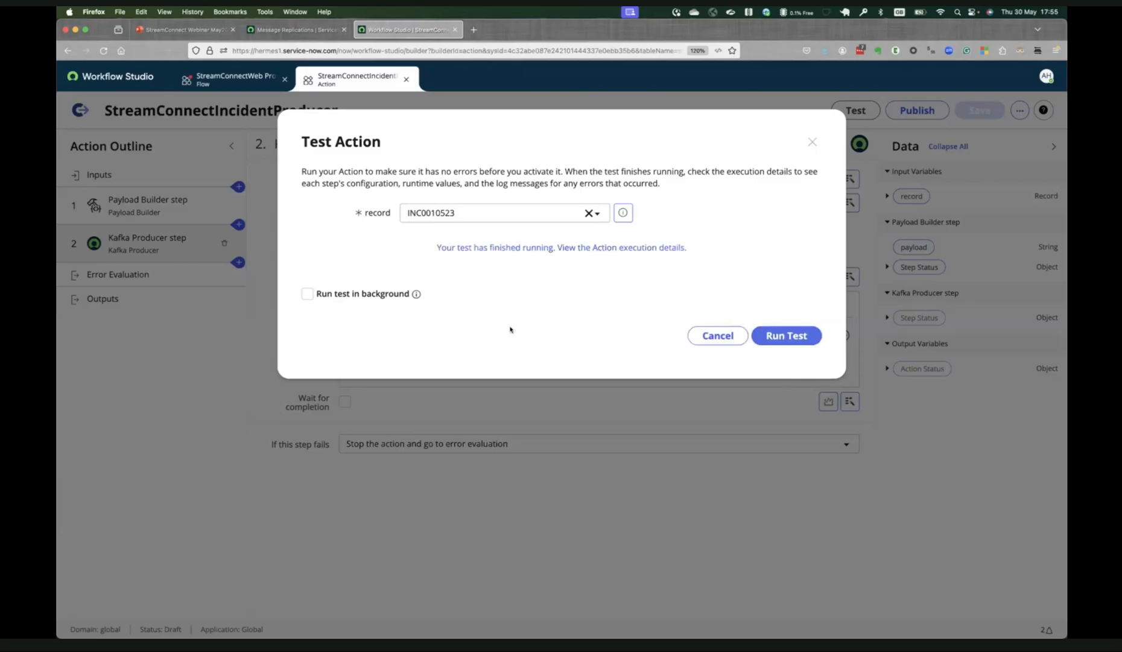
Inspect the message produced by the test in the Terminal consumer window and return to Workflow Studio in Firefox.
{"action": "key", "text": "super+Tab"}
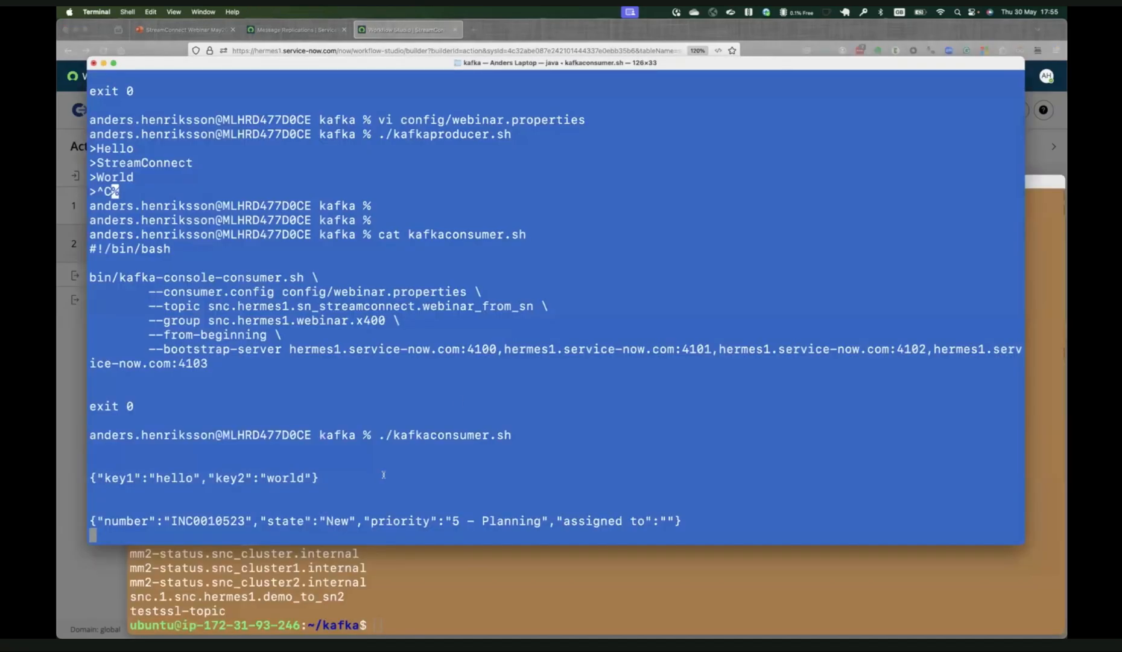
{"action": "left_click_drag", "start_coordinate": [93, 516], "coordinate": [831, 526]}
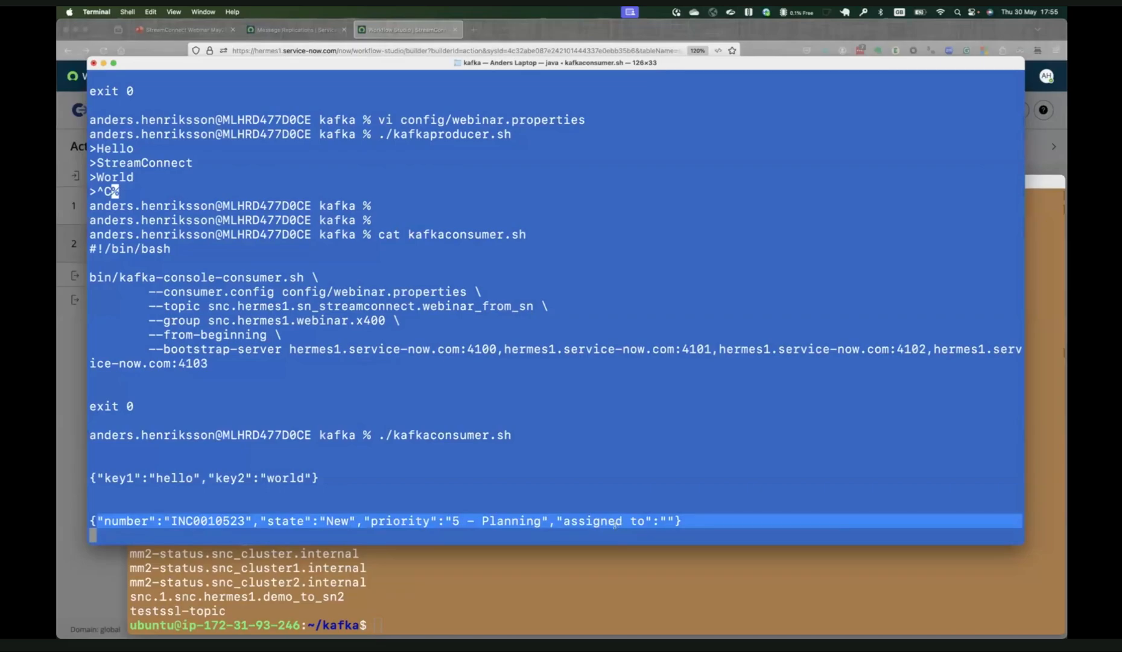
{"action": "key", "text": "super+Tab"}
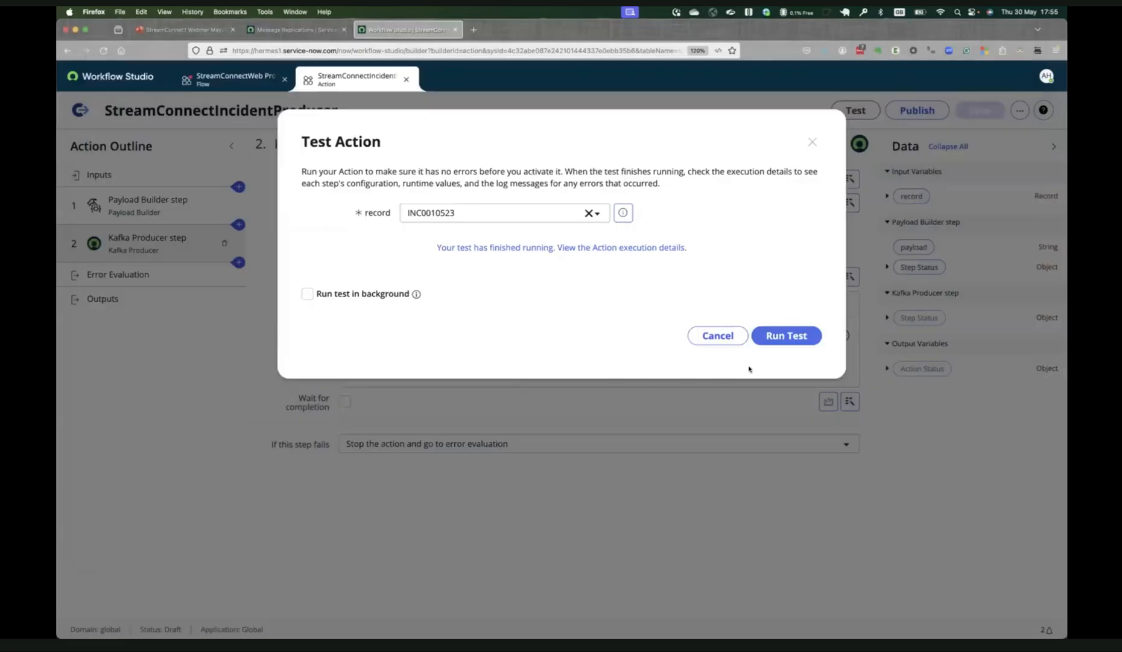
Close the action test and publish the StreamConnectIncidentProducer action.
{"action": "left_click", "coordinate": [717, 335]}
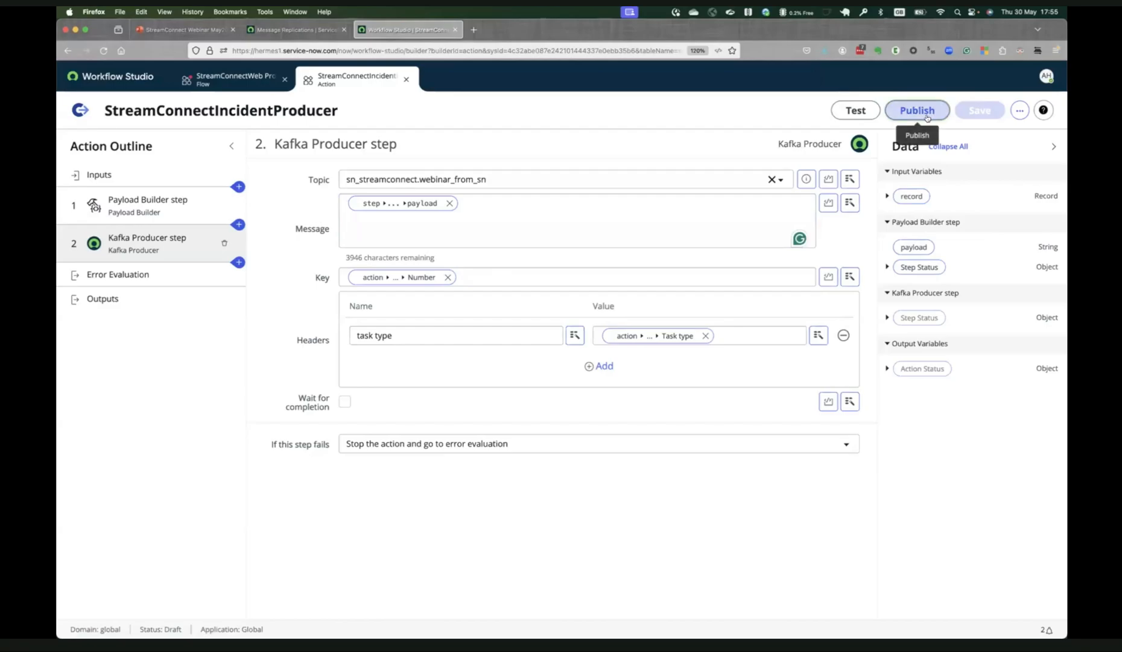
{"action": "left_click", "coordinate": [913, 139]}
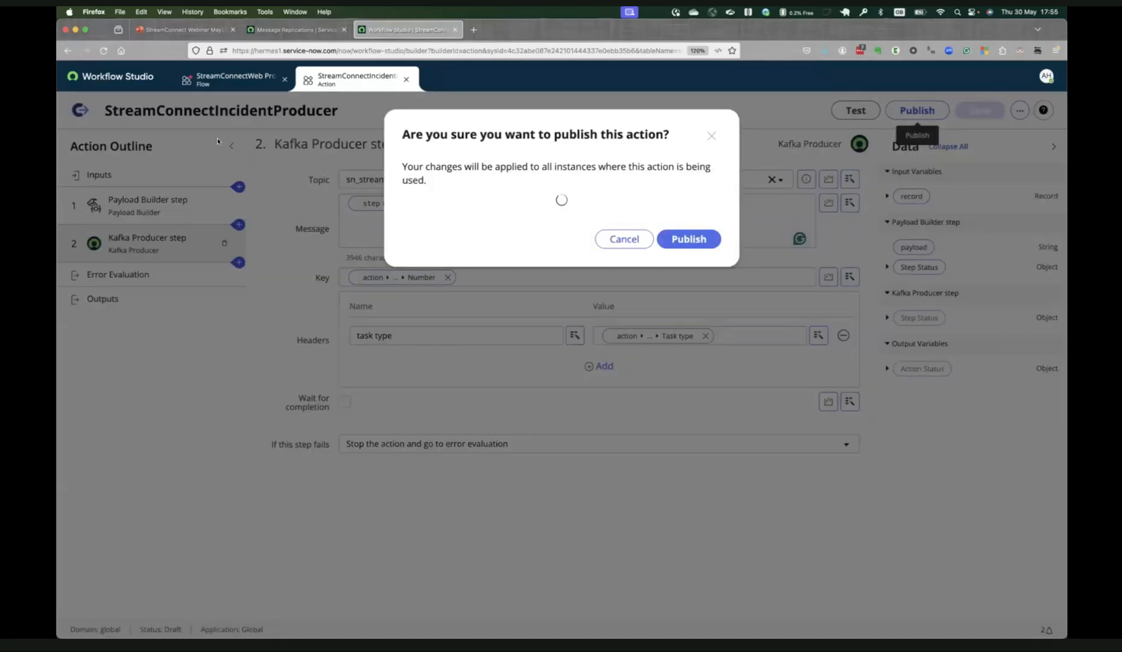
{"action": "left_click", "coordinate": [688, 242]}
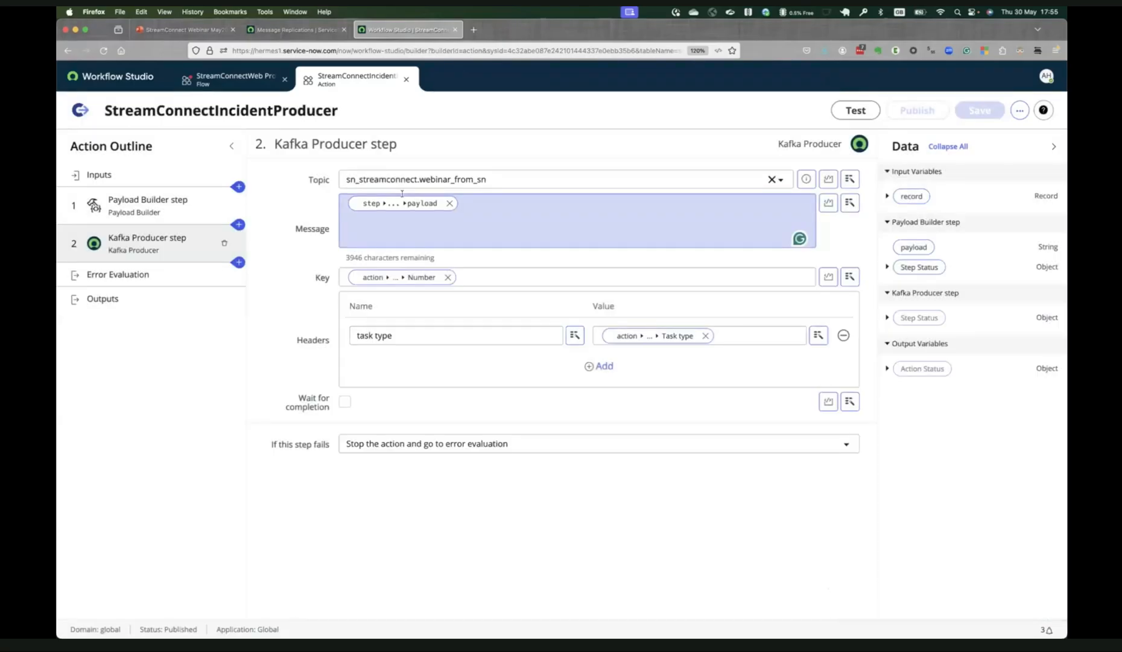
Add the StreamConnectIncidentProducer action from the Global spoke to the StreamConnectWeb Produce flow.
{"action": "left_click", "coordinate": [210, 75]}
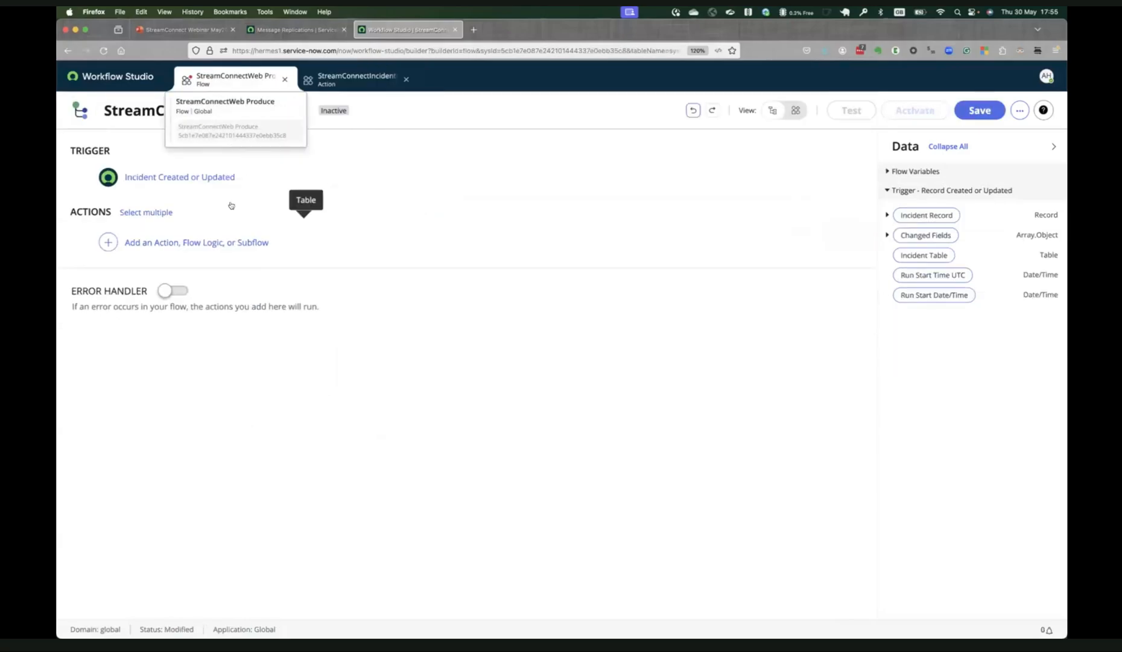
{"action": "left_click", "coordinate": [168, 242]}
{"action": "left_click", "coordinate": [188, 252]}
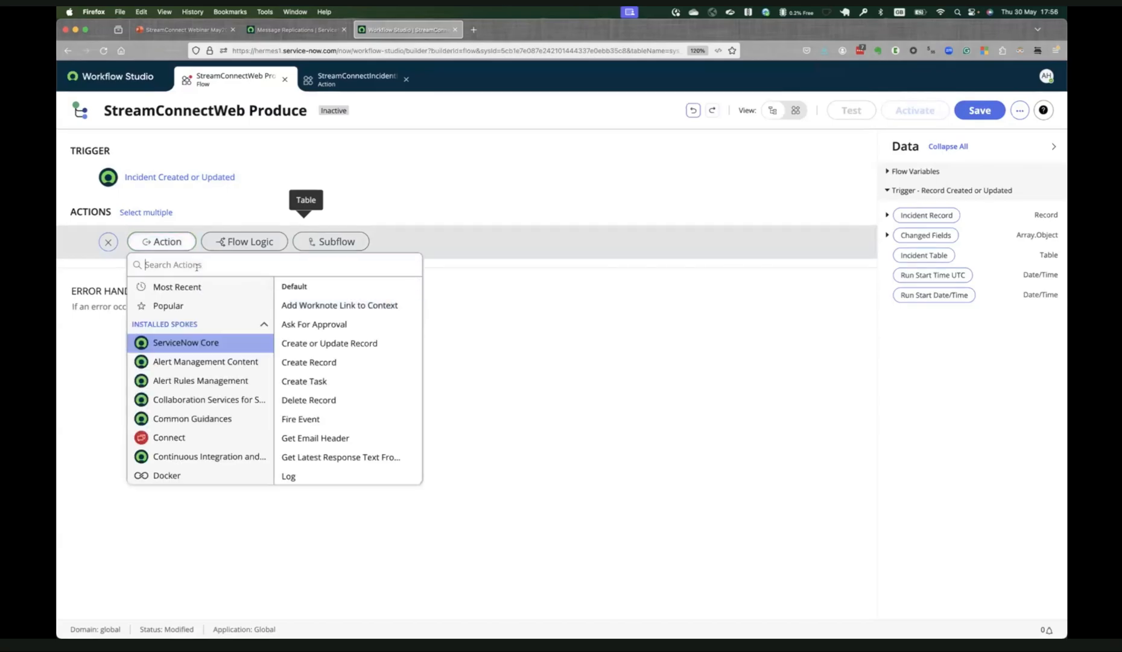
{"action": "type", "text": "stream"}
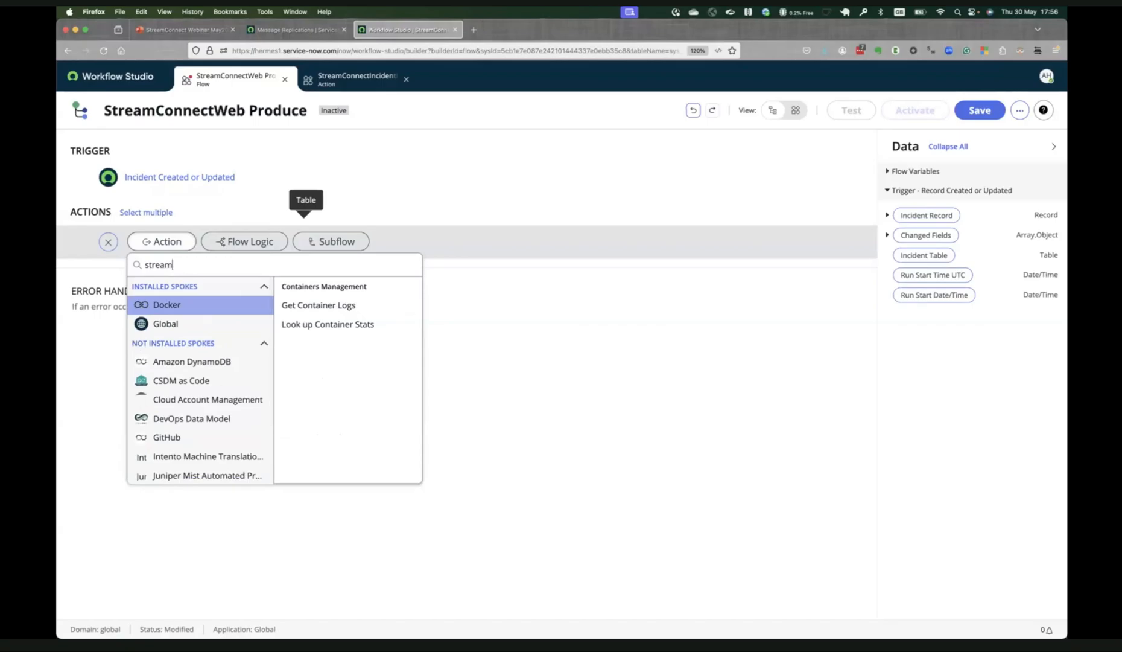
{"action": "left_click", "coordinate": [199, 320]}
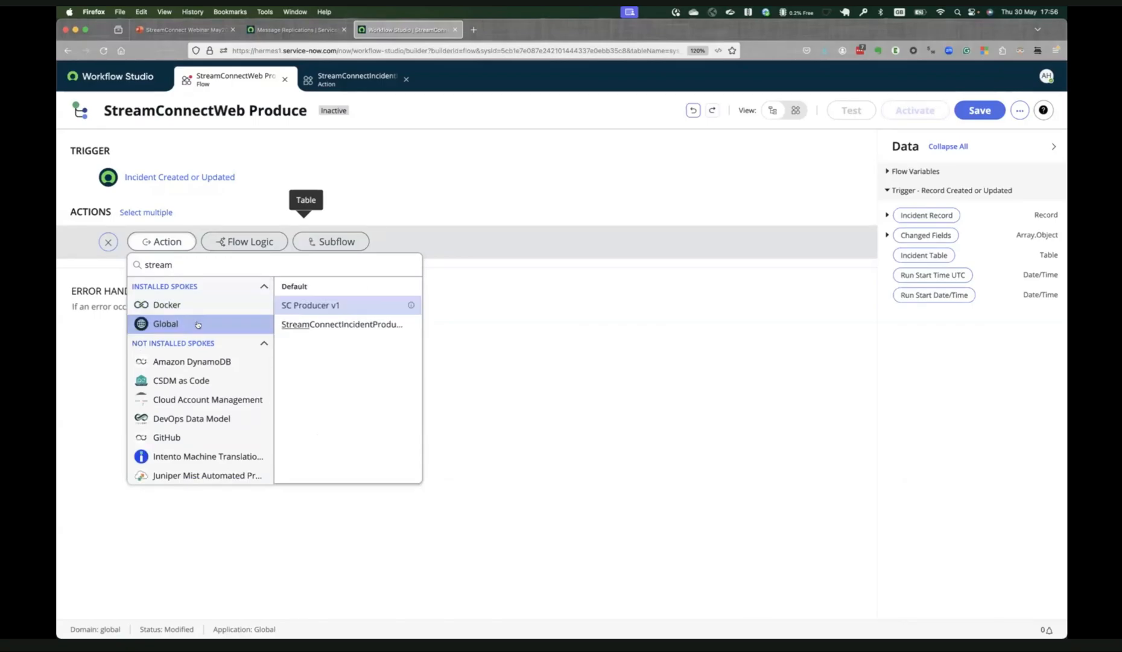
{"action": "left_click", "coordinate": [333, 325]}
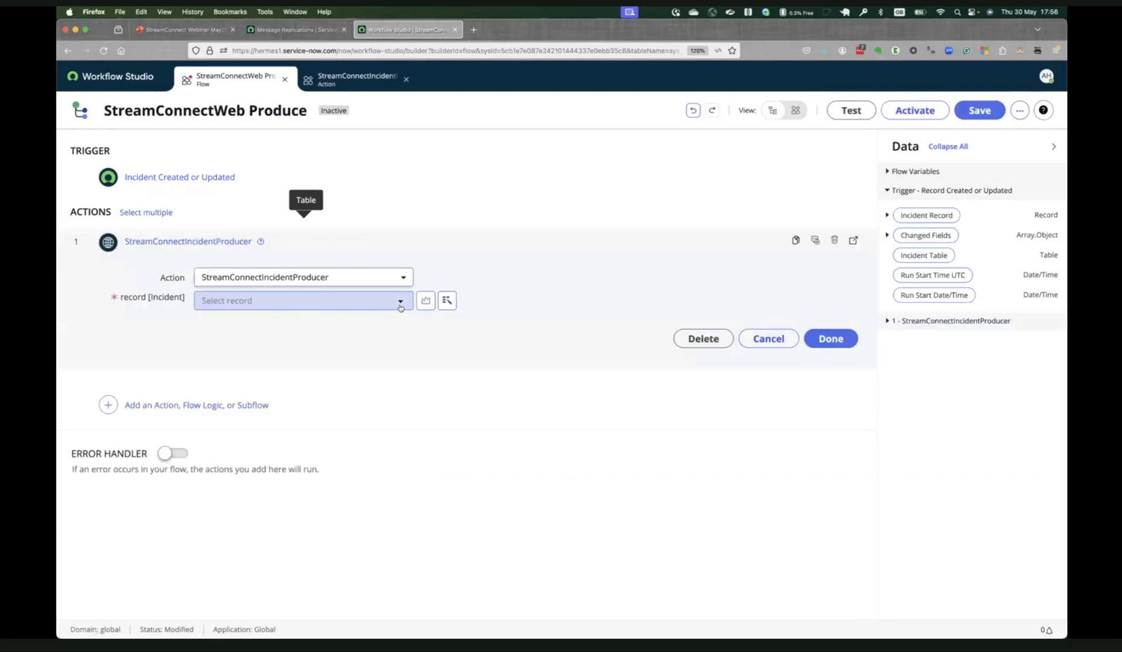
Map the action's record input to the trigger's Incident Record and finish configuring the action.
{"action": "left_click", "coordinate": [447, 307]}
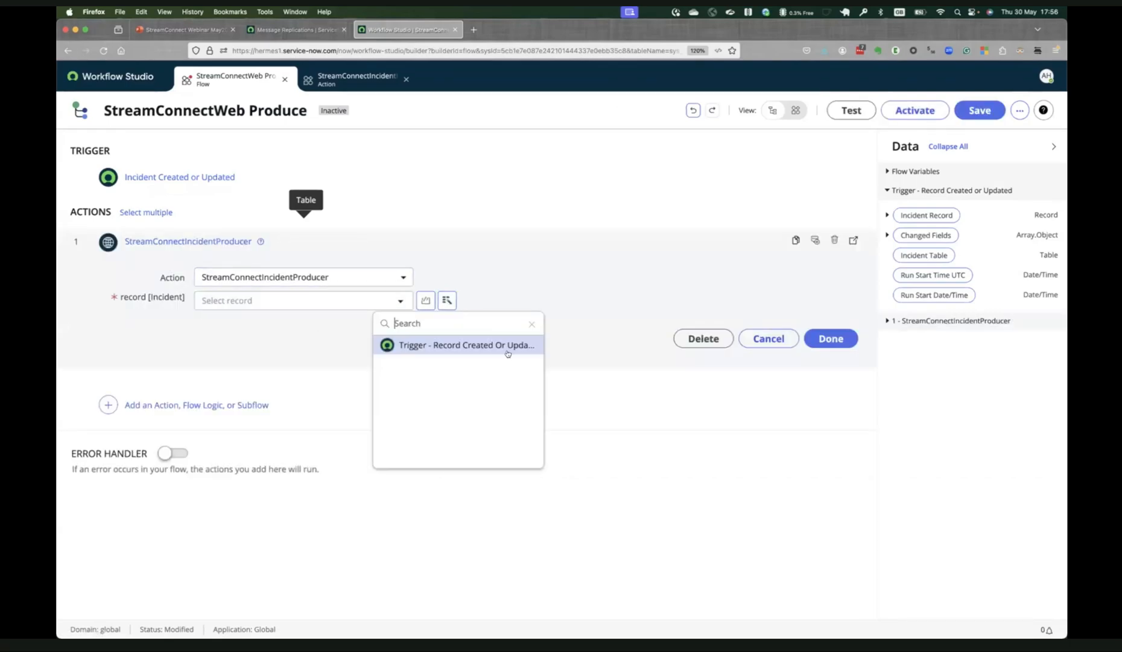
{"action": "left_click", "coordinate": [491, 347]}
{"action": "left_click", "coordinate": [550, 347]}
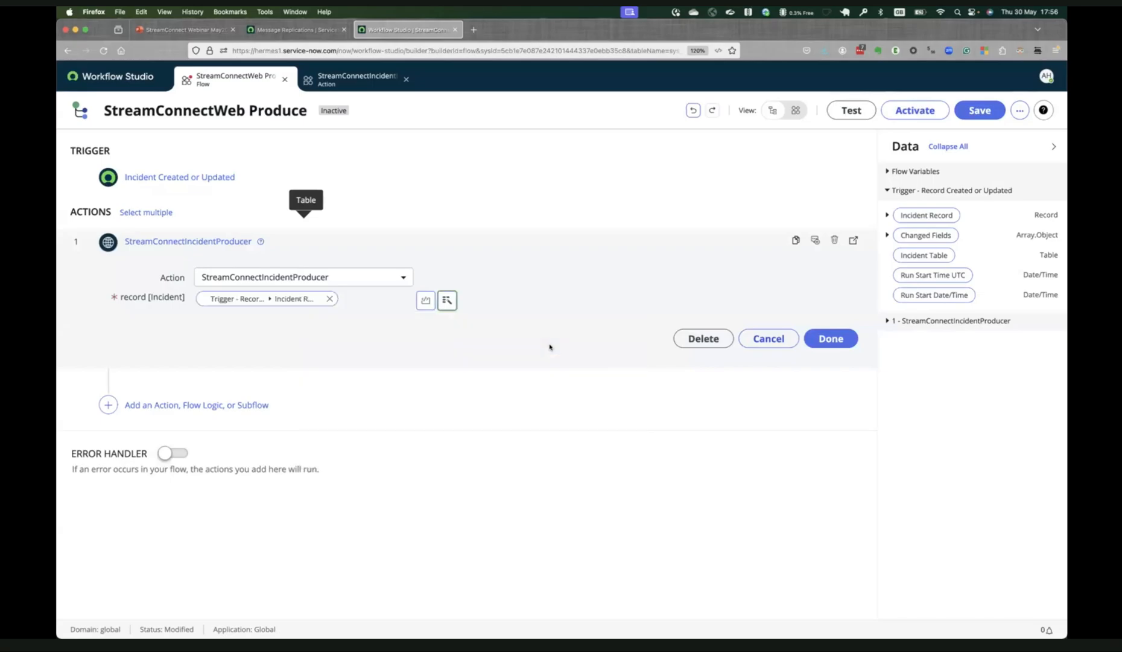
{"action": "left_click", "coordinate": [831, 339]}
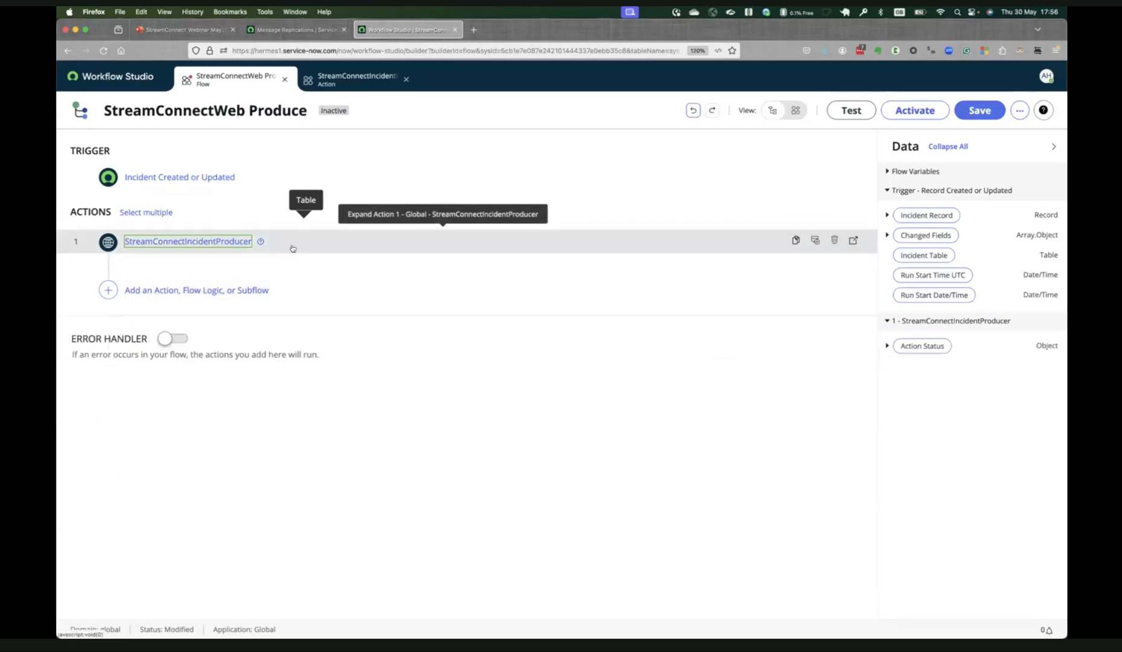
Save and activate the StreamConnectWeb Produce flow.
{"action": "left_click", "coordinate": [980, 110]}
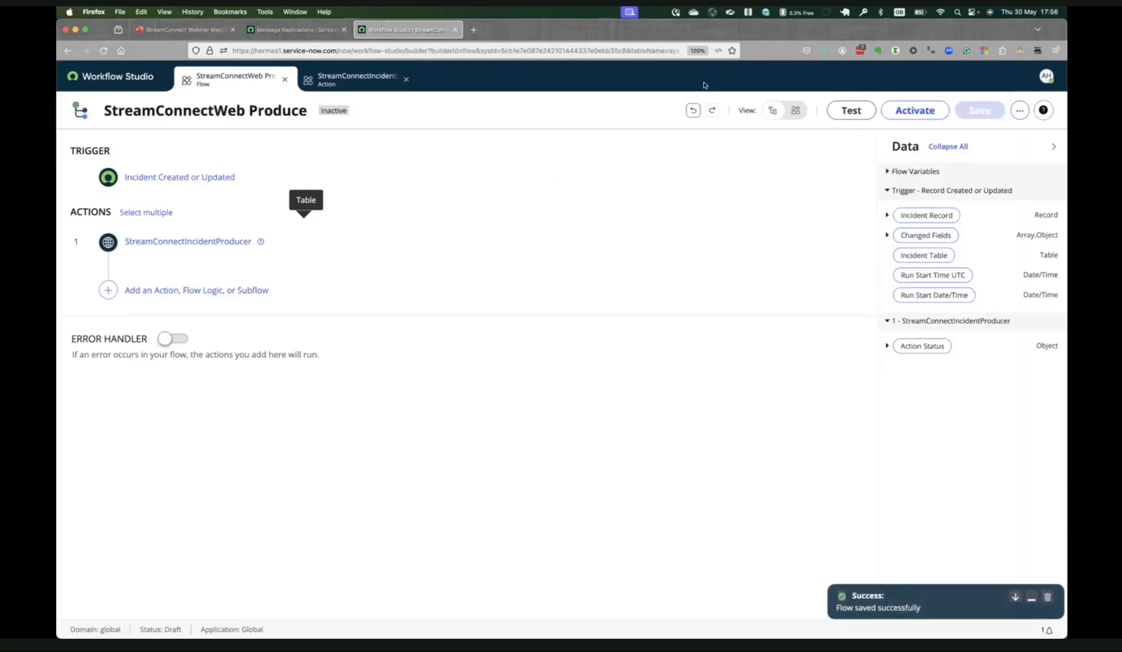
{"action": "left_click", "coordinate": [935, 110]}
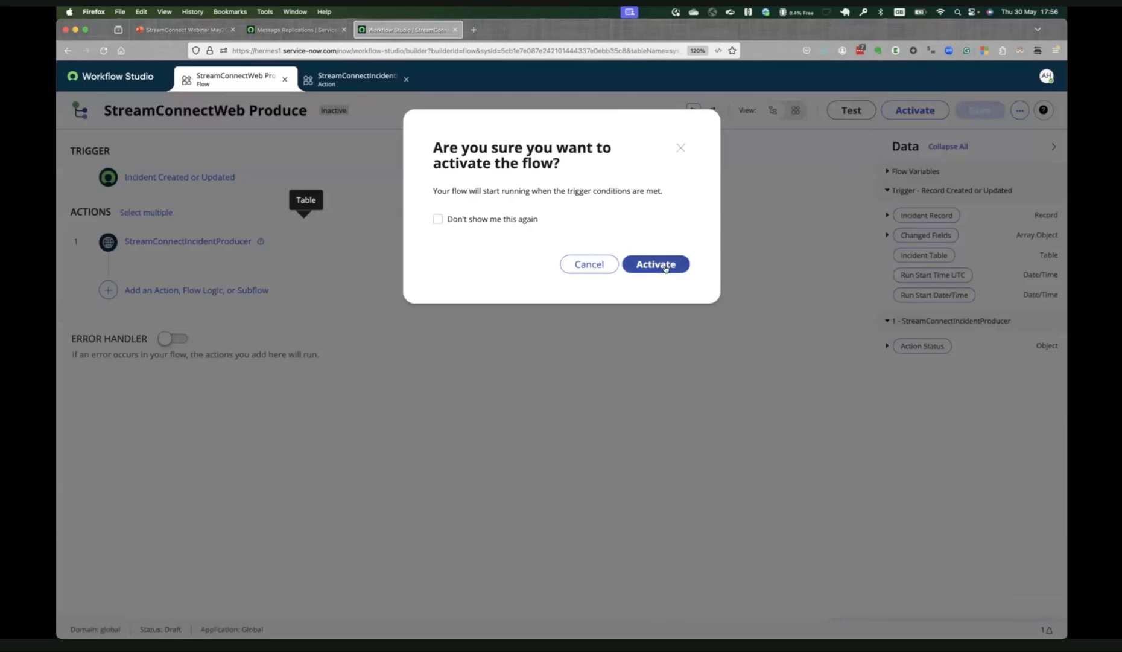
{"action": "key", "text": "Return"}
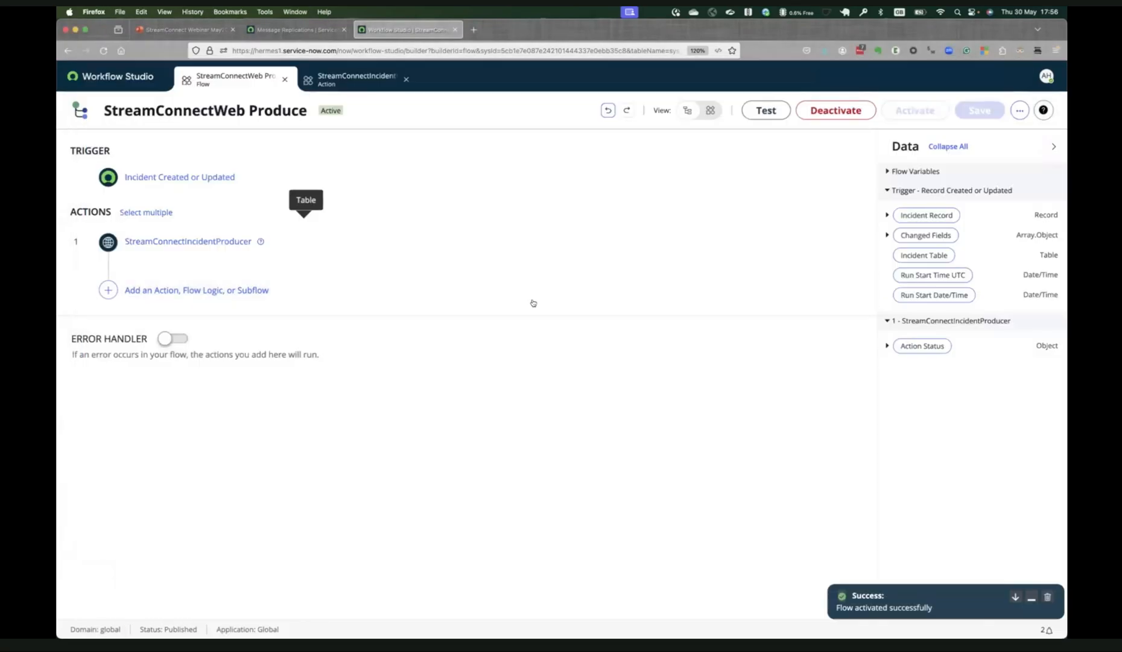
Search the ServiceNow navigator for "incident" and open the list of all incidents.
{"action": "left_click", "coordinate": [269, 30]}
{"action": "left_click", "coordinate": [191, 76]}
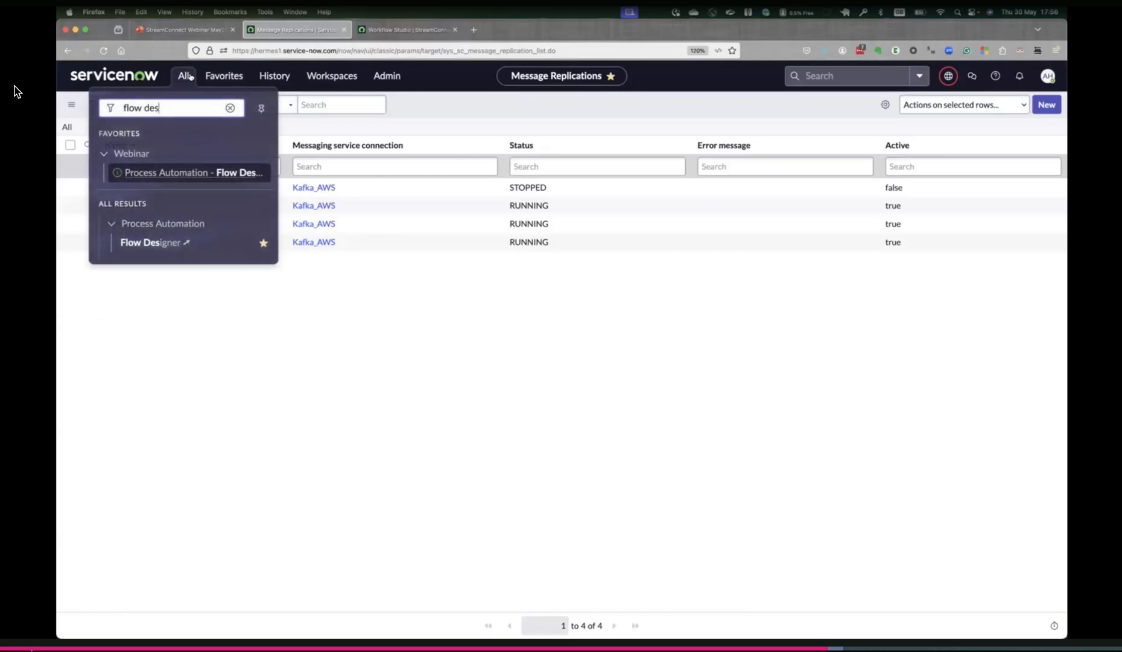
{"action": "key", "text": "BackSpace"}
{"action": "key", "text": "BackSpace"}
{"action": "key", "text": "BackSpace"}
{"action": "key", "text": "BackSpace"}
{"action": "key", "text": "BackSpace"}
{"action": "key", "text": "BackSpace"}
{"action": "key", "text": "BackSpace"}
{"action": "key", "text": "BackSpace"}
{"action": "type", "text": "incident"}
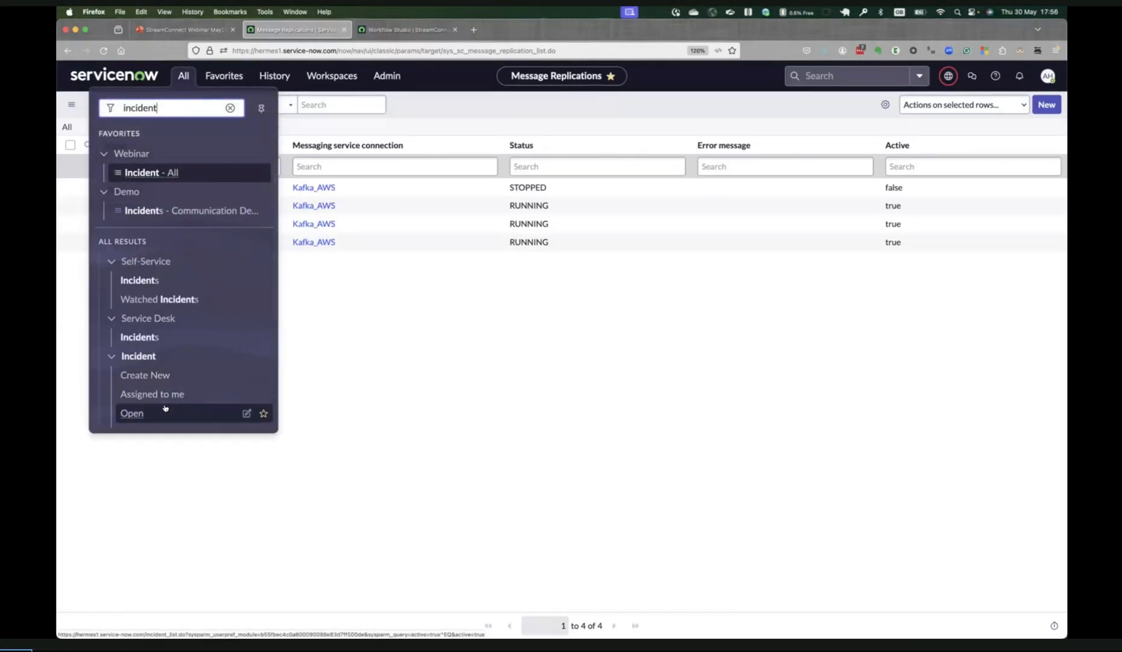
{"action": "scroll", "coordinate": [160, 380], "scroll_direction": "down", "scroll_amount": 4}
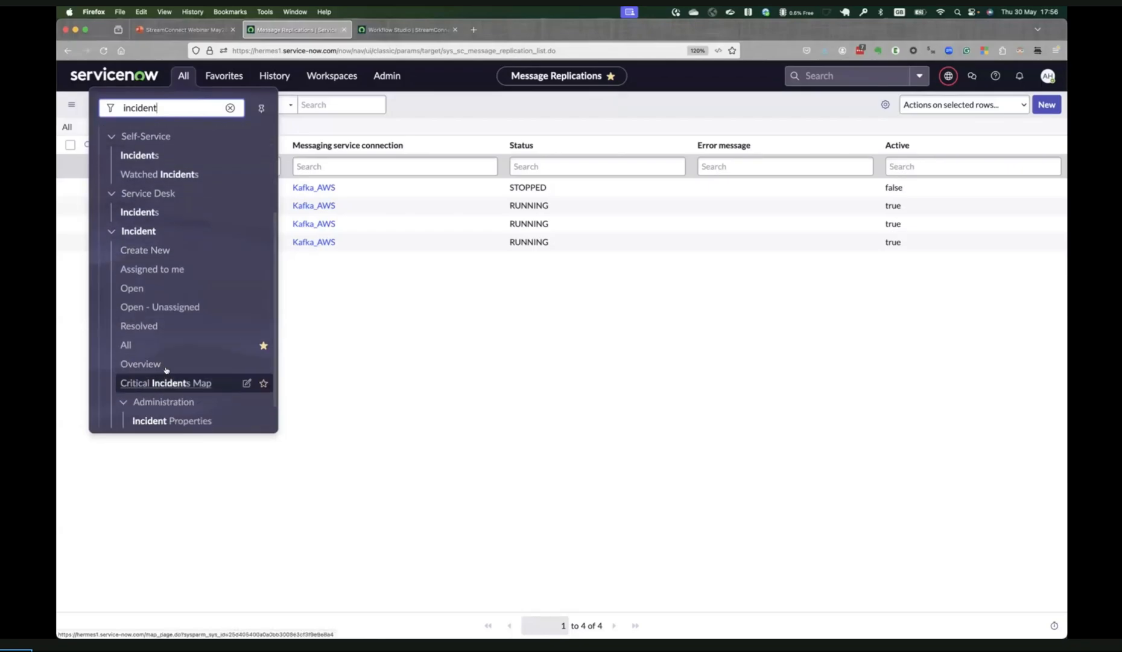
{"action": "left_click", "coordinate": [166, 352]}
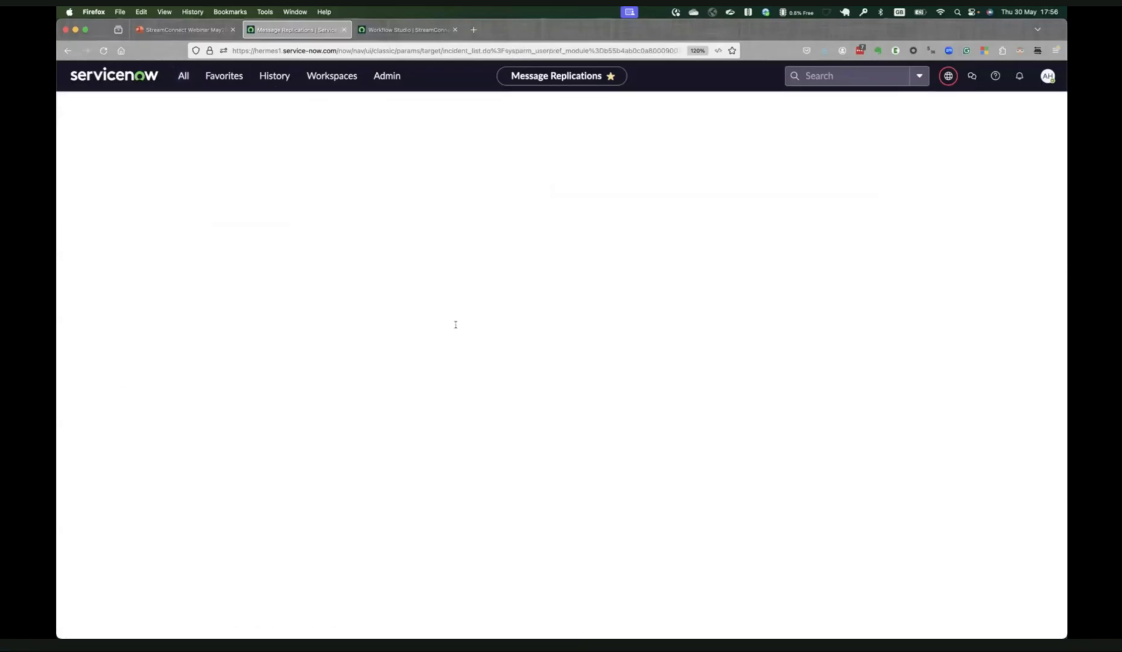
Set the Channel of the first nine listed incidents to Phone in one bulk edit.
{"action": "scroll", "coordinate": [453, 322], "scroll_direction": "right", "scroll_amount": 5}
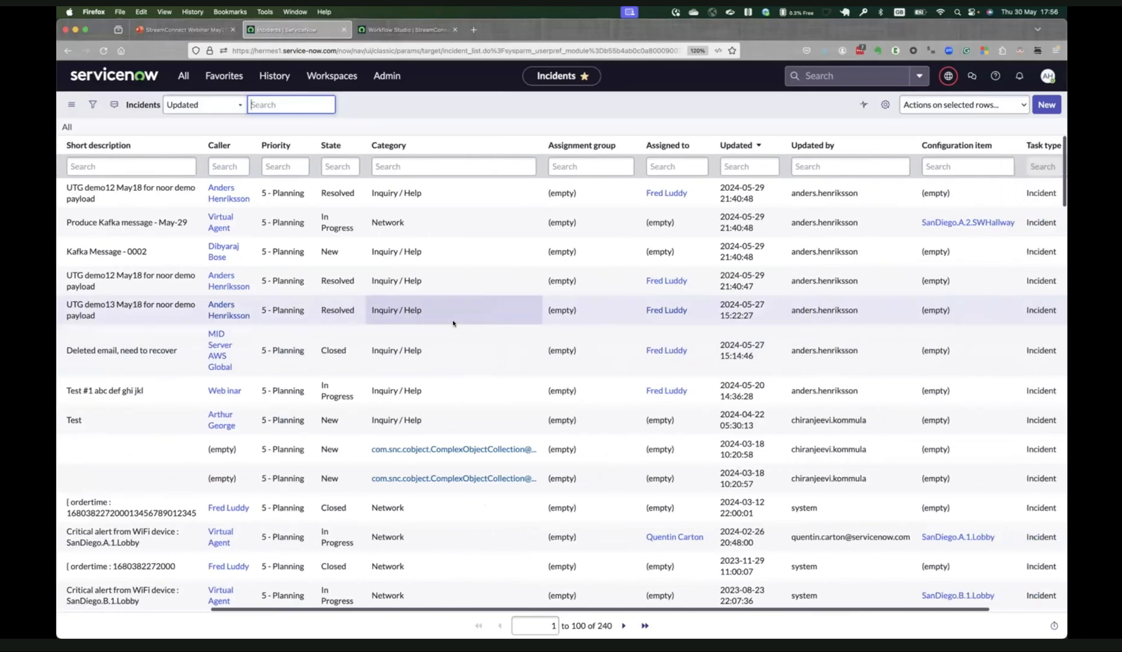
{"action": "scroll", "coordinate": [453, 323], "scroll_direction": "right", "scroll_amount": 2}
{"action": "left_click_drag", "start_coordinate": [1043, 192], "coordinate": [1041, 438]}
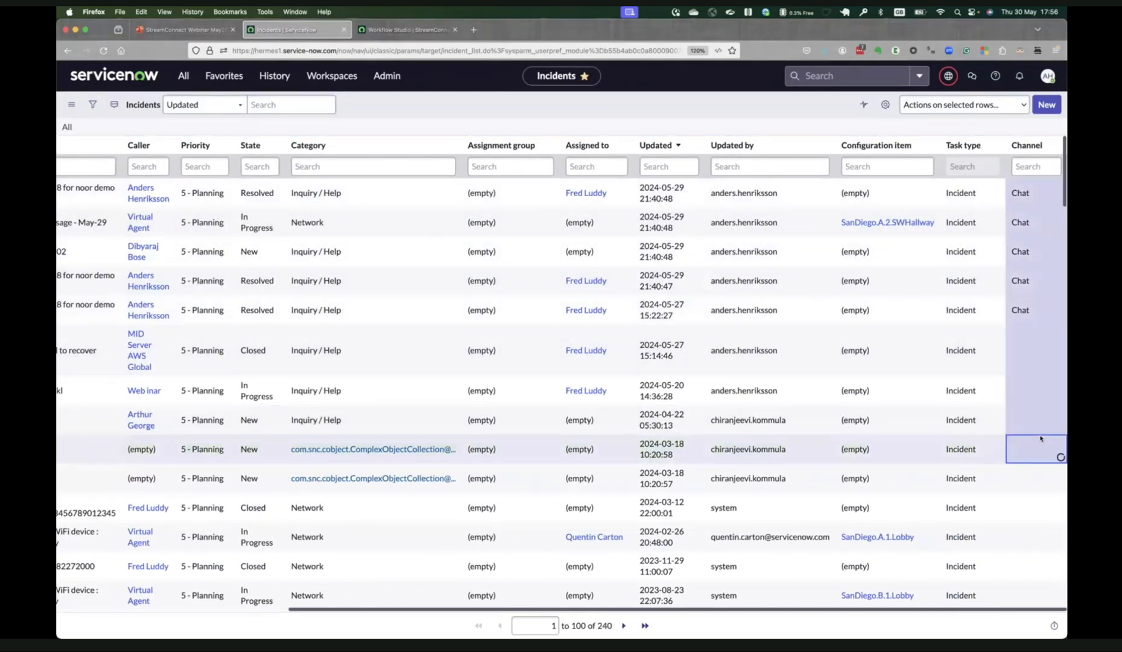
{"action": "left_click", "coordinate": [1039, 445]}
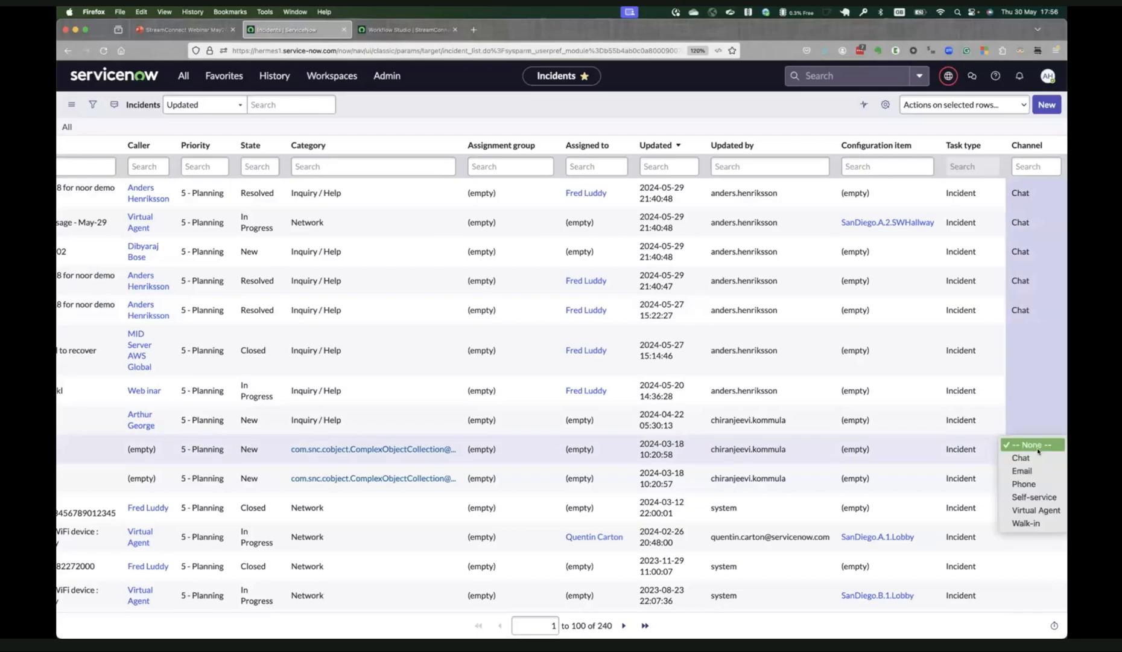
{"action": "left_click", "coordinate": [1038, 483]}
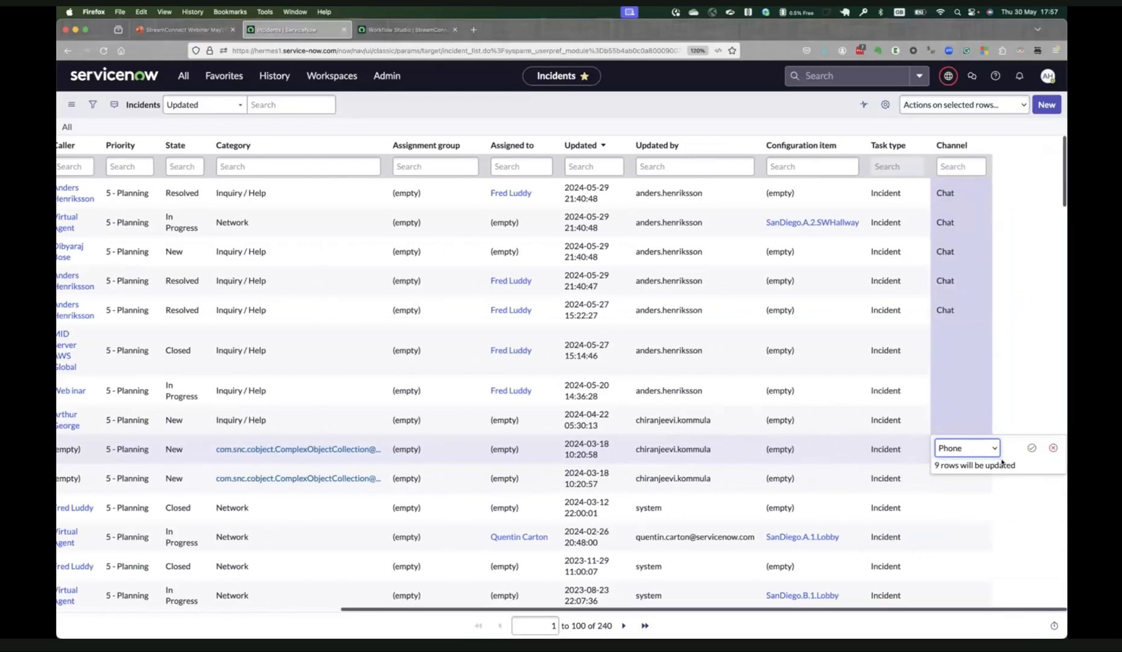
{"action": "key", "text": "Return"}
Switch to Terminal, check the incident messages in the kafkaconsumer.sh output and add blank lines below them.
{"action": "key", "text": "super+Tab"}
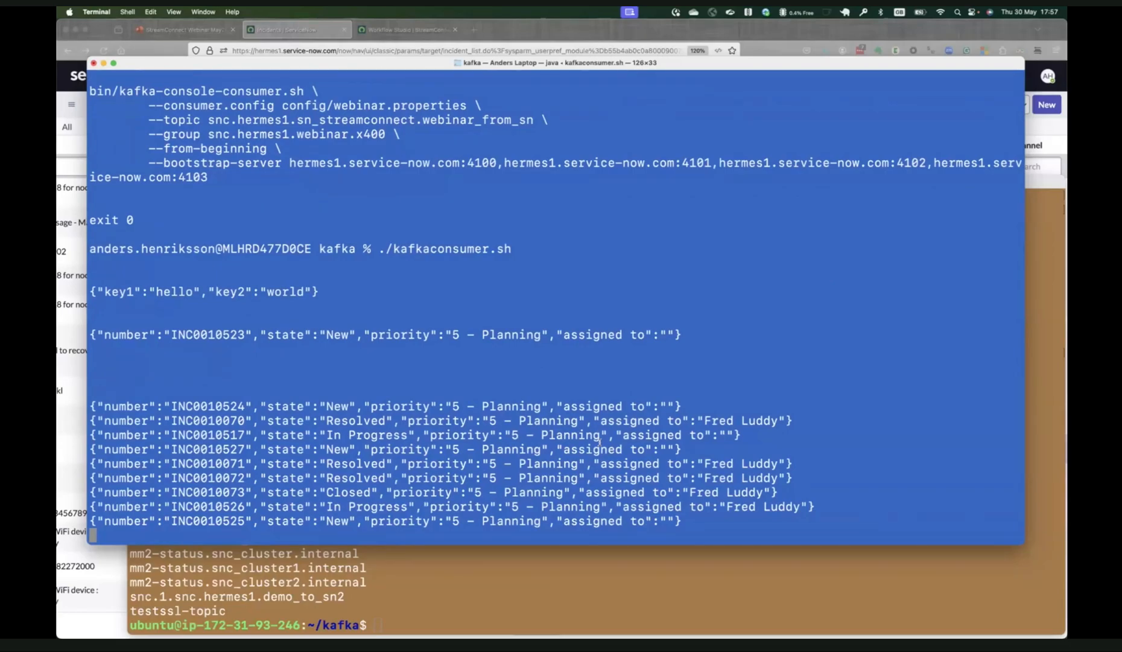
{"action": "key", "text": "Return"}
{"action": "key", "text": "Return"}
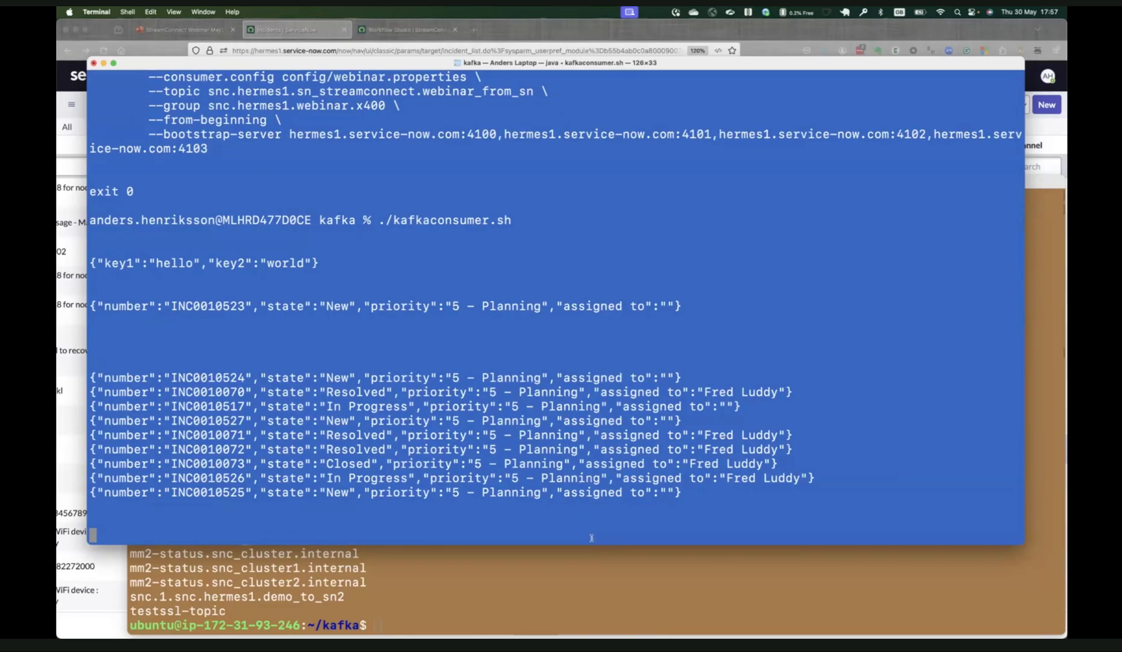
Reconnect to the AWS Kafka server by running connect_aws_streamconnect.sh in the Demo terminal window.
{"action": "left_click", "coordinate": [593, 575]}
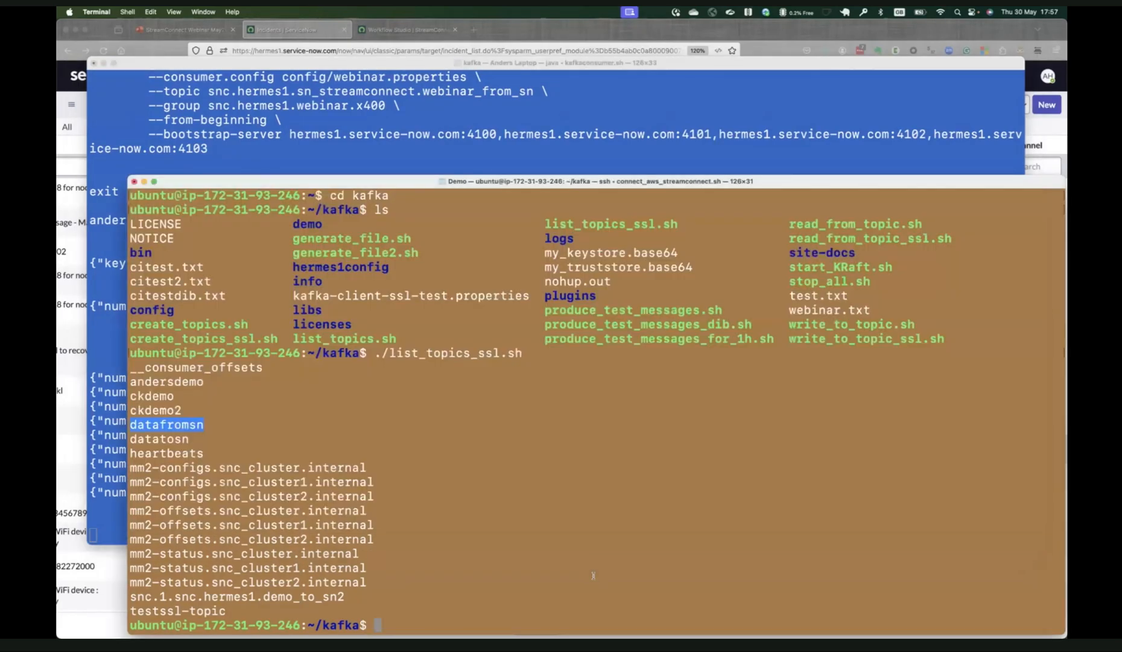
{"action": "key", "text": "Return"}
{"action": "key", "text": "Return"}
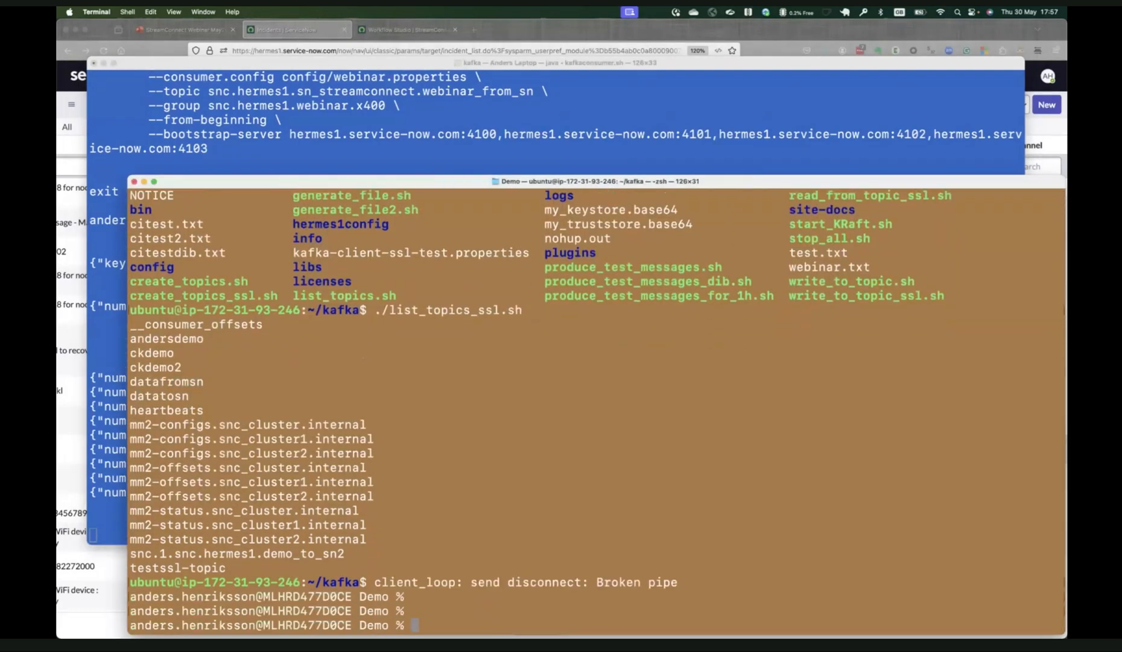
{"action": "type", "text": "./c"}
{"action": "key", "text": "BackSpace"}
{"action": "key", "text": "BackSpace"}
{"action": "key", "text": "BackSpace"}
{"action": "type", "text": "nect_aws_streamconnect.sh"}
{"action": "key", "text": "Return"}
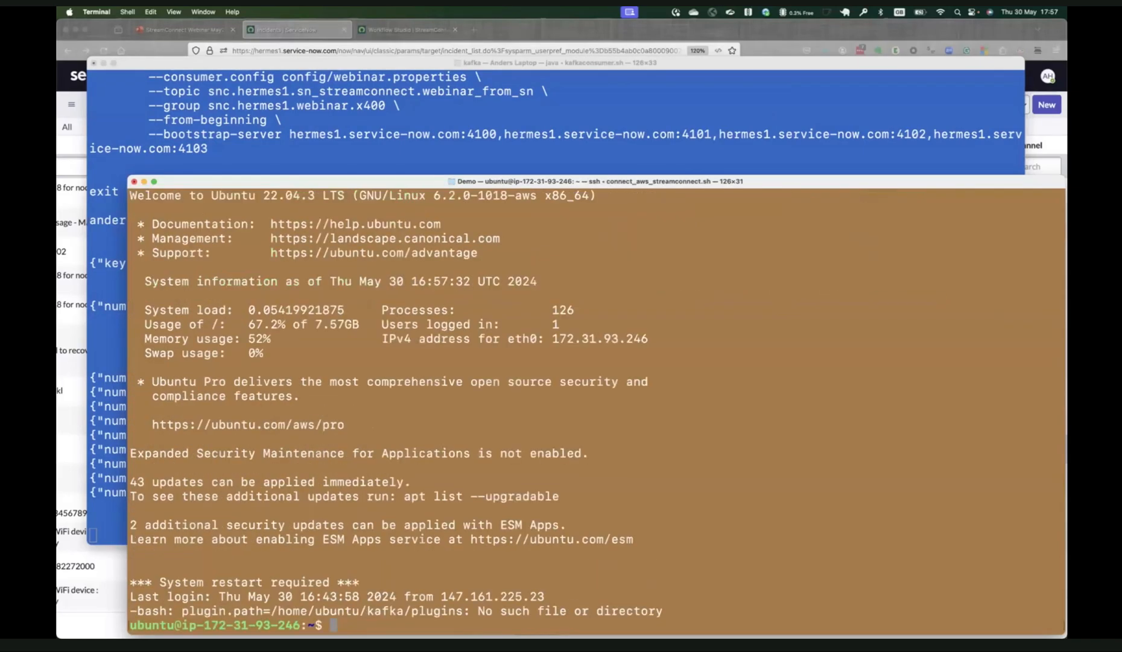
Change to the kafka directory on the AWS server and list its files, leaving blank prompt lines around the commands.
{"action": "key", "text": "Return"}
{"action": "key", "text": "Return"}
{"action": "key", "text": "Return"}
{"action": "type", "text": "cd kafka"}
{"action": "key", "text": "Return"}
{"action": "type", "text": "ls"}
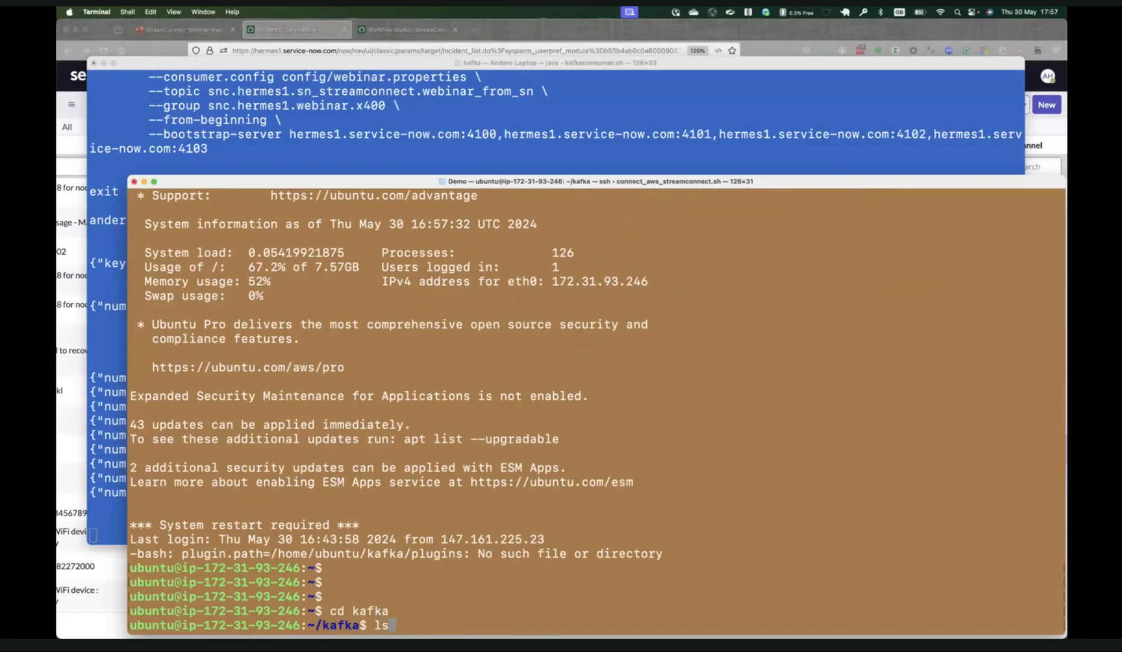
{"action": "key", "text": "Return"}
{"action": "key", "text": "Return"}
{"action": "key", "text": "Return"}
{"action": "key", "text": "Return"}
Display the contents of read_from_topic.sh and read_from_topic_ssl.sh with cat.
{"action": "type", "text": "cat read"}
{"action": "key", "text": "Tab"}
{"action": "type", "text": ".sh"}
{"action": "key", "text": "Return"}
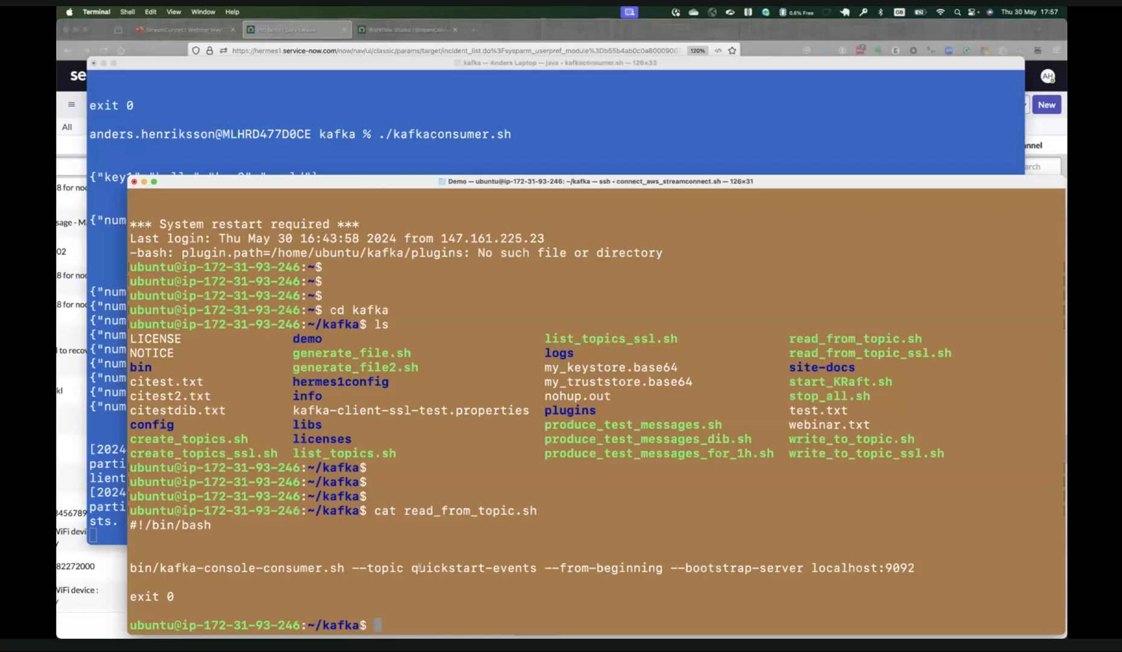
{"action": "type", "text": "cat"}
{"action": "type", "text": "read_from_topic_ssl.sh"}
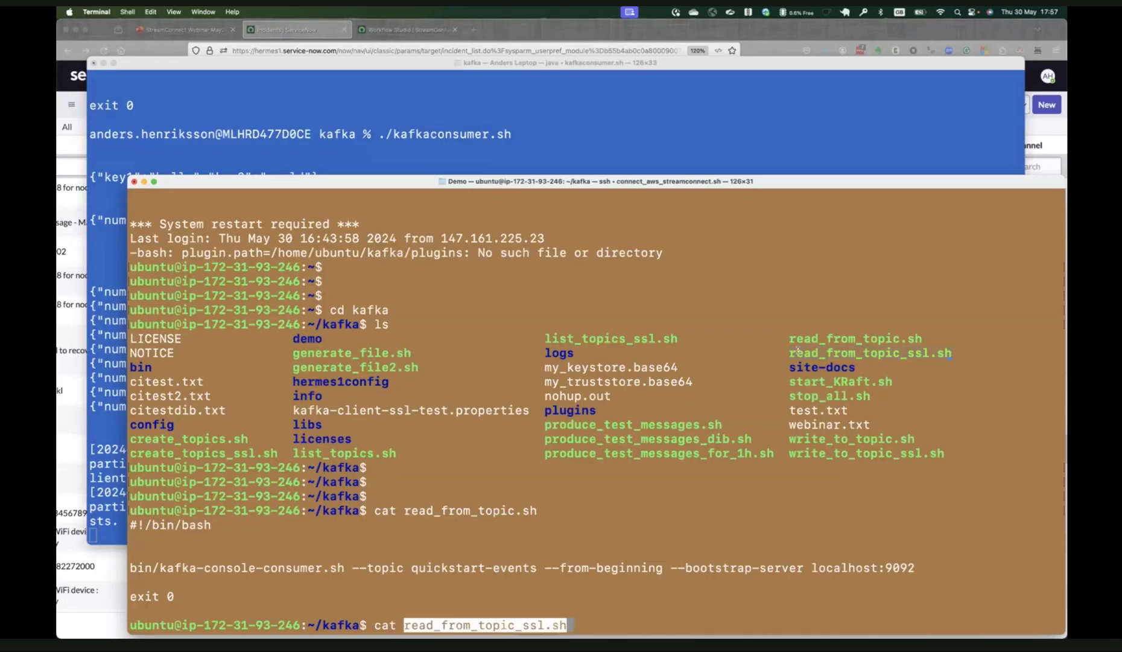
{"action": "key", "text": "Return"}
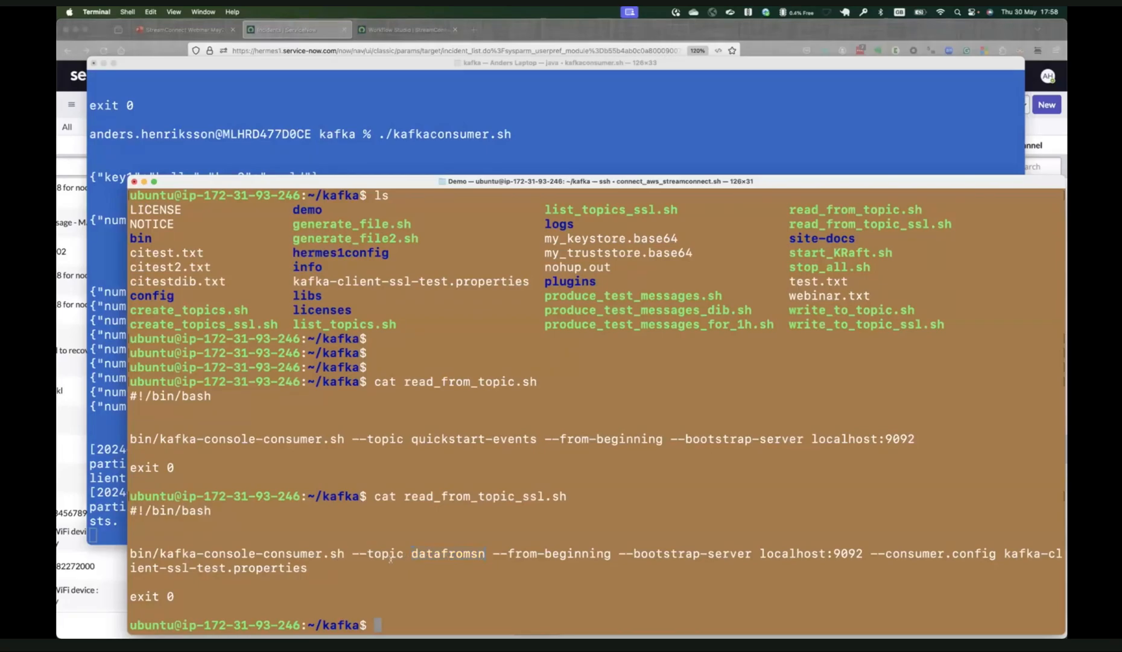
Run ./read_from_topic_ssl.sh on the AWS server to consume the datafromsn topic.
{"action": "type", "text": "./read"}
{"action": "key", "text": "Tab"}
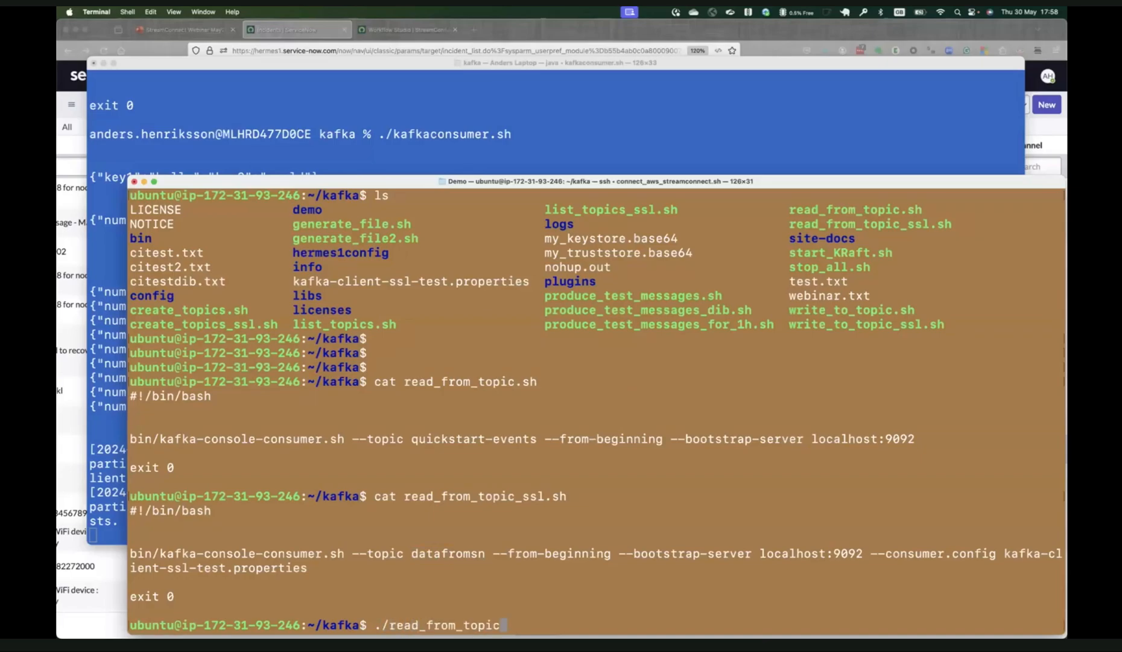
{"action": "type", "text": "_ssl"}
{"action": "key", "text": "Tab"}
{"action": "key", "text": "Return"}
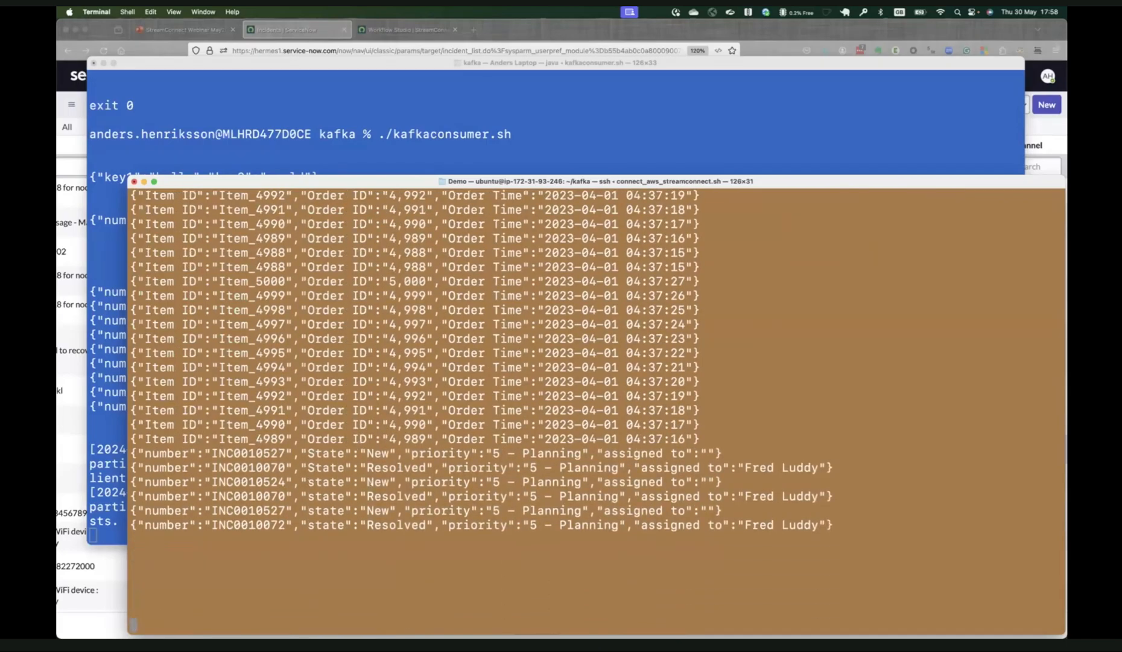
Switch to Firefox and open the Messages From ServiceNow record among the Stream Connect message replications in the Webinar favorites.
{"action": "left_click", "coordinate": [315, 30]}
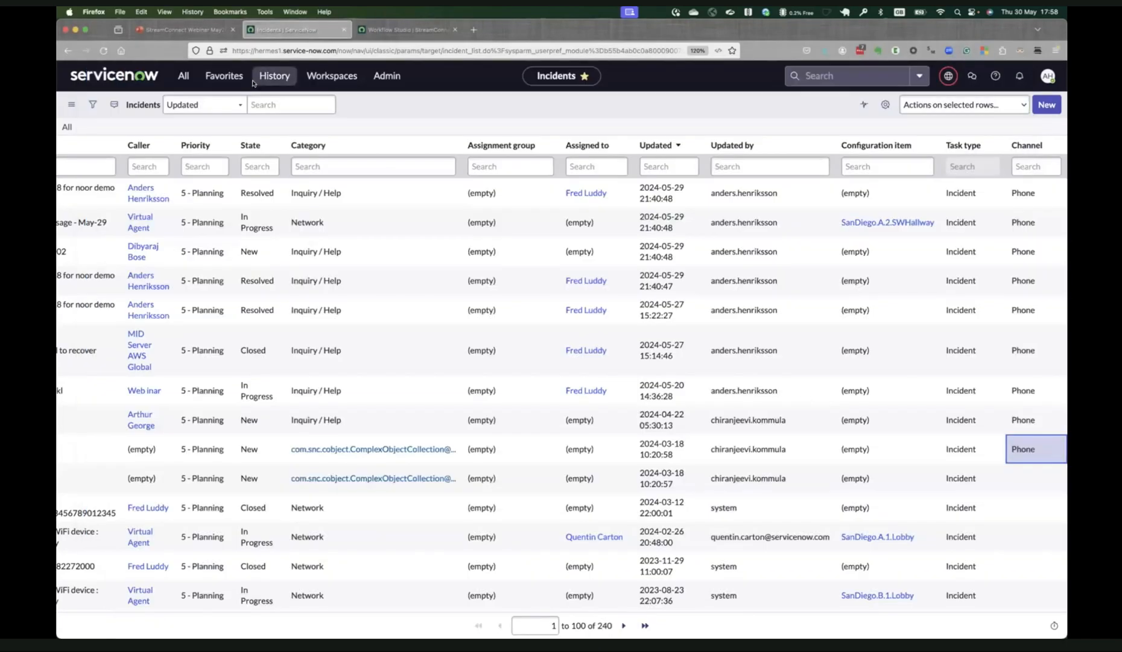
{"action": "left_click", "coordinate": [220, 80]}
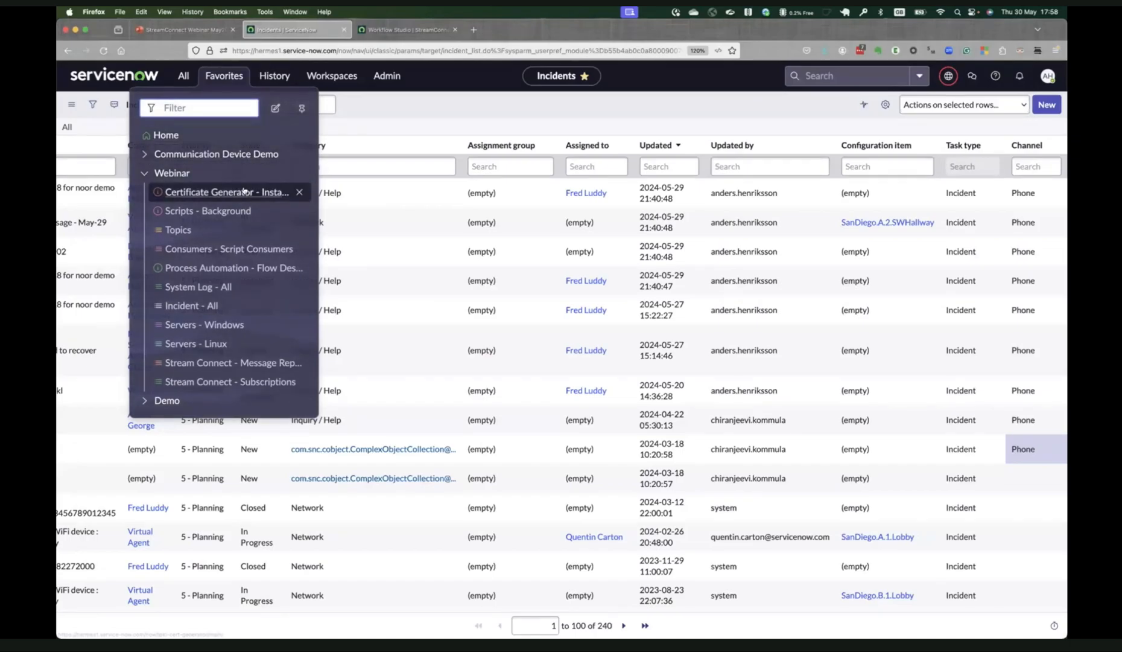
{"action": "left_click", "coordinate": [251, 360]}
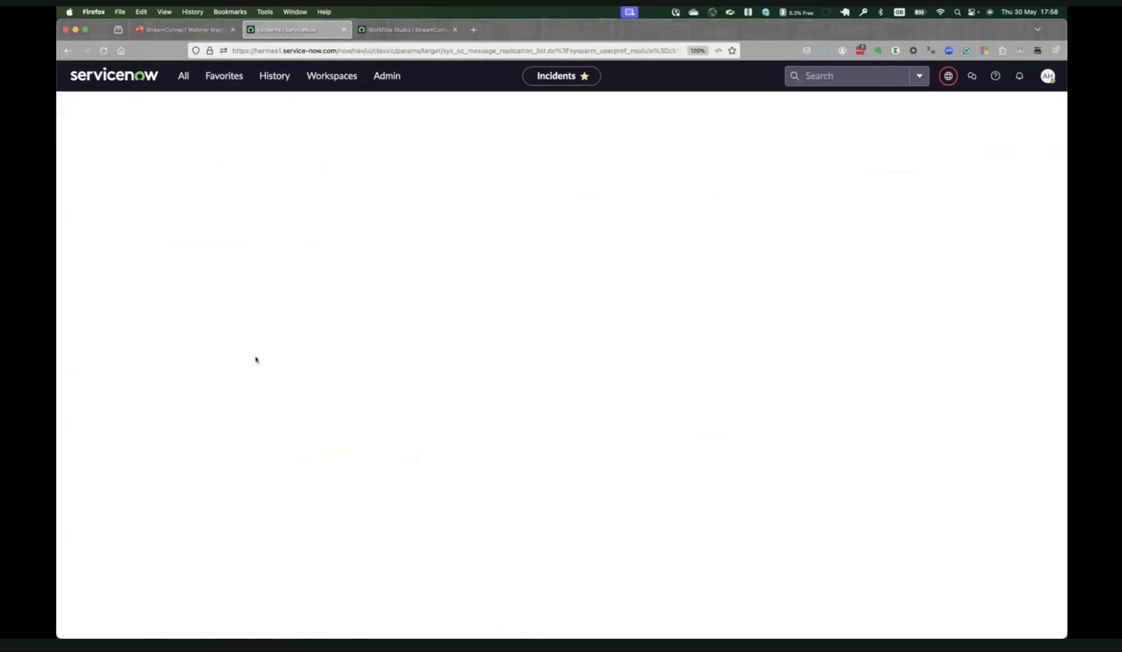
{"action": "left_click", "coordinate": [178, 224]}
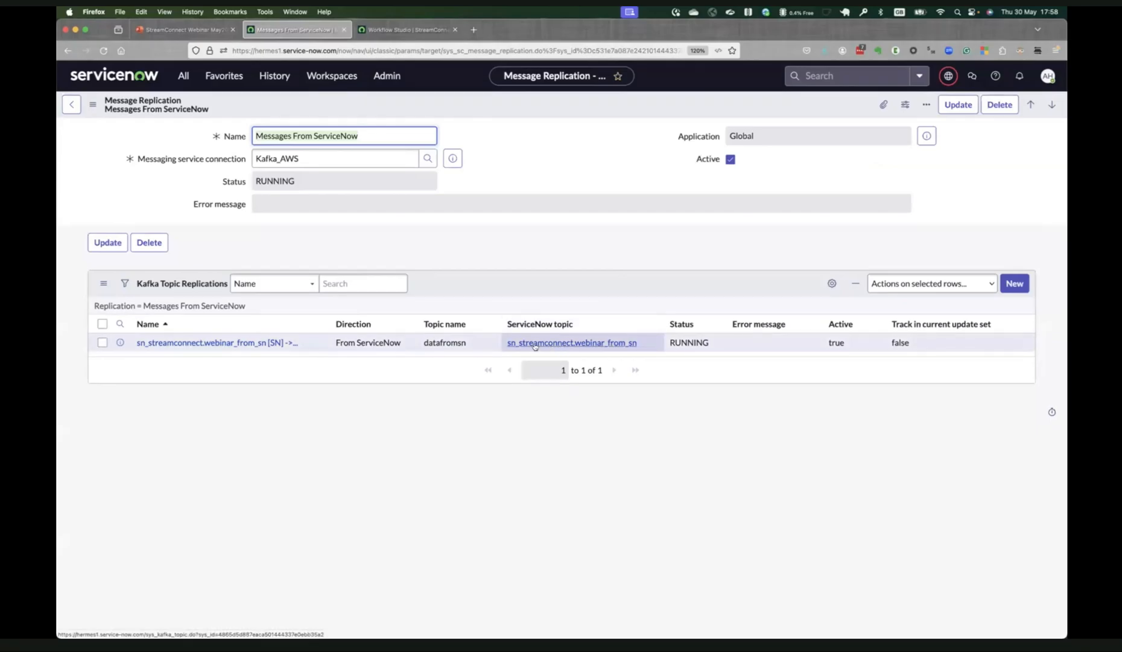
Open the list of all incidents from the Webinar favorites and bring its Channel column into view.
{"action": "left_click", "coordinate": [217, 78]}
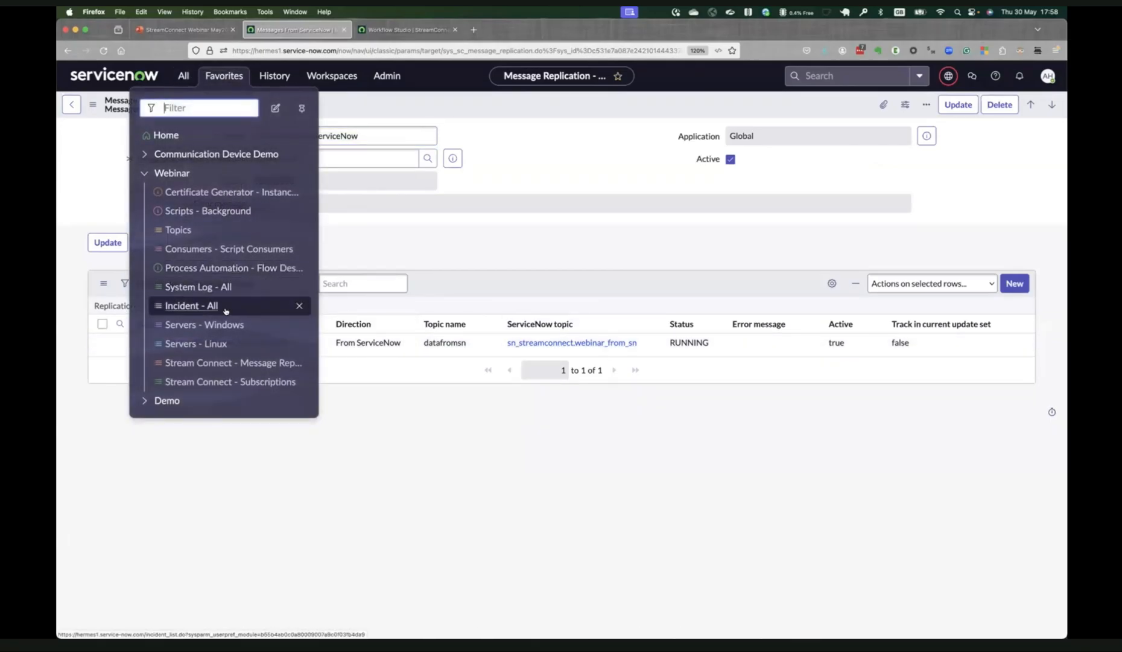
{"action": "left_click", "coordinate": [220, 305]}
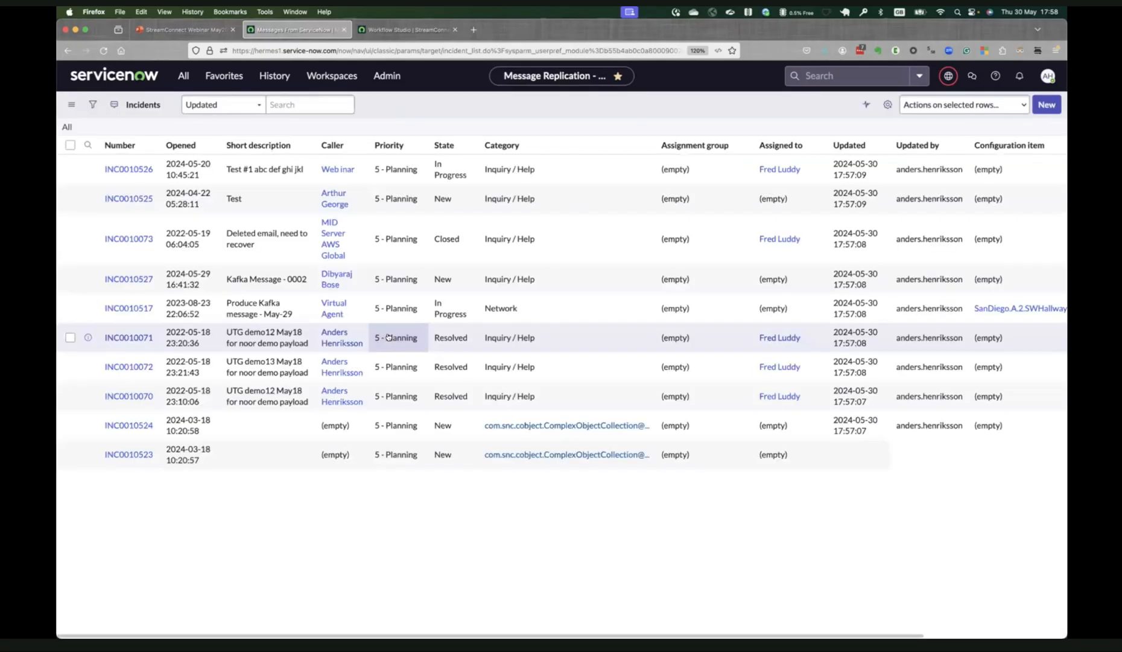
{"action": "scroll", "coordinate": [653, 294], "scroll_direction": "right", "scroll_amount": 8}
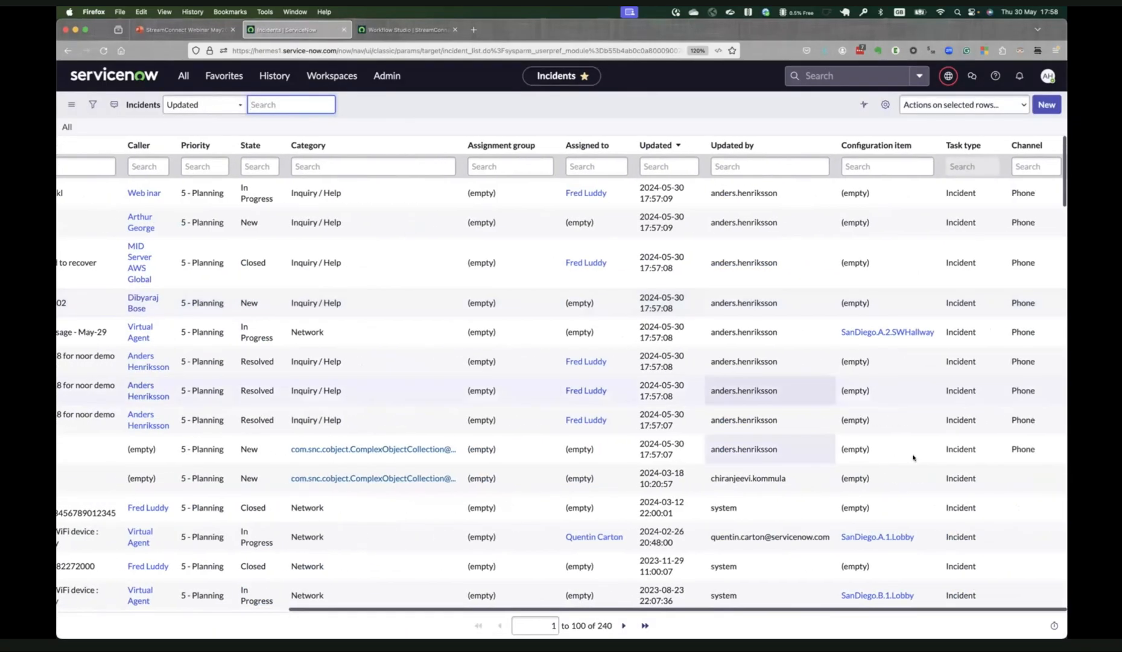
Set the Channel of the five consecutive incidents from INC0010481 to INC0010236 to Self-service in one bulk edit.
{"action": "left_click", "coordinate": [1038, 194]}
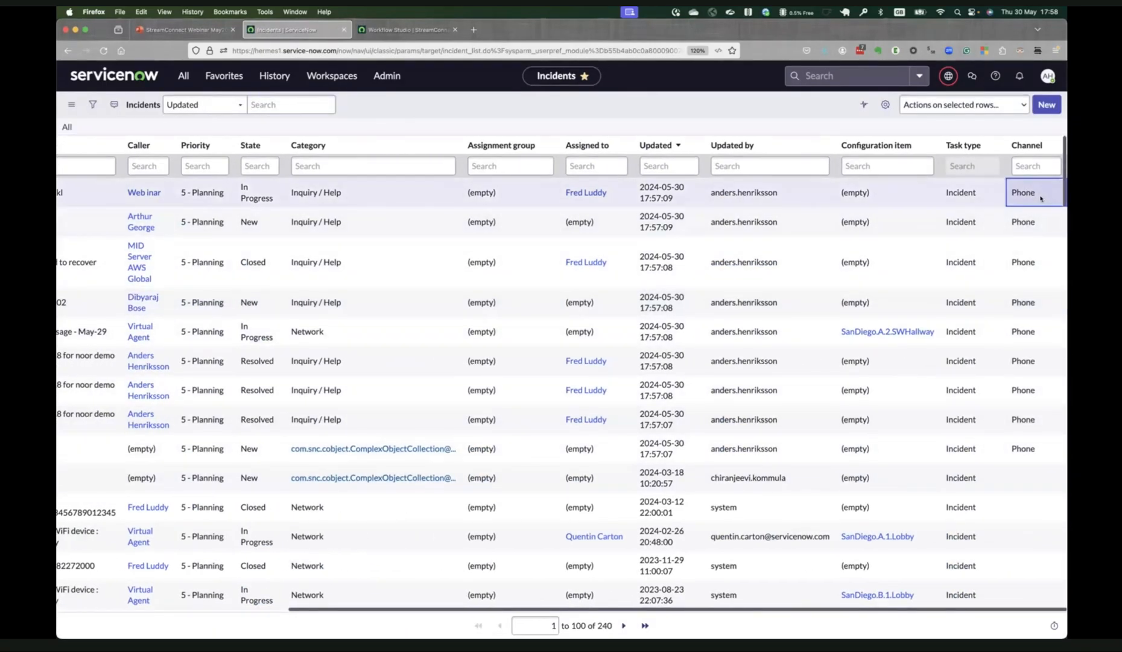
{"action": "scroll", "coordinate": [1027, 463], "scroll_direction": "down", "scroll_amount": 10}
{"action": "left_click", "coordinate": [1025, 391]}
{"action": "left_click_drag", "start_coordinate": [1025, 390], "coordinate": [1031, 519]}
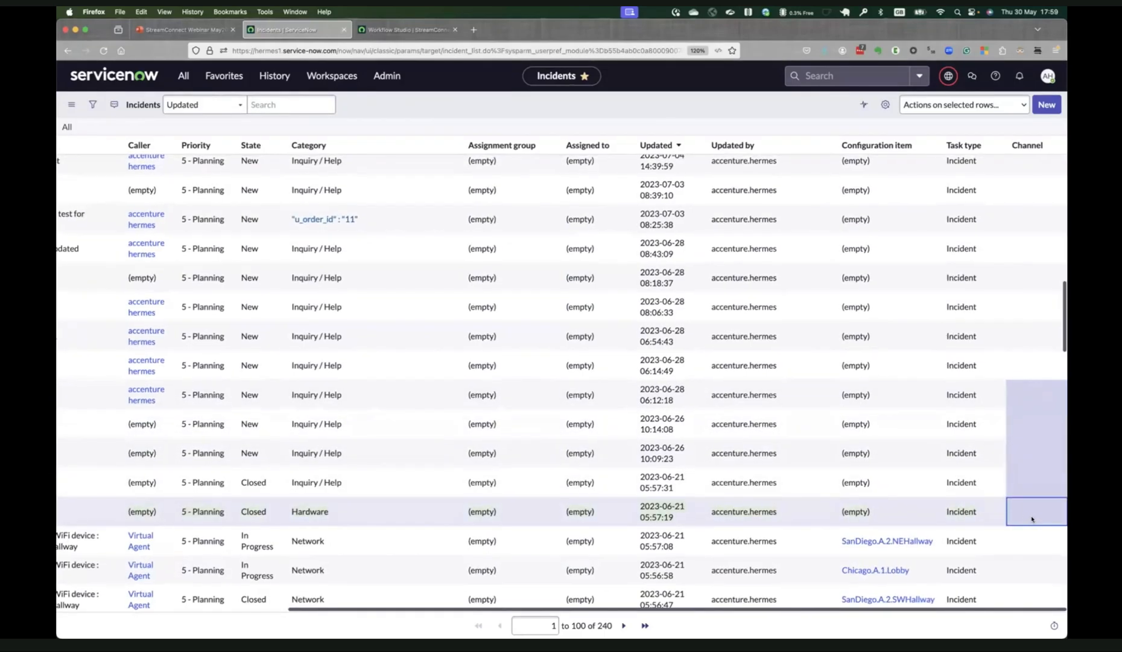
{"action": "left_click", "coordinate": [1031, 514]}
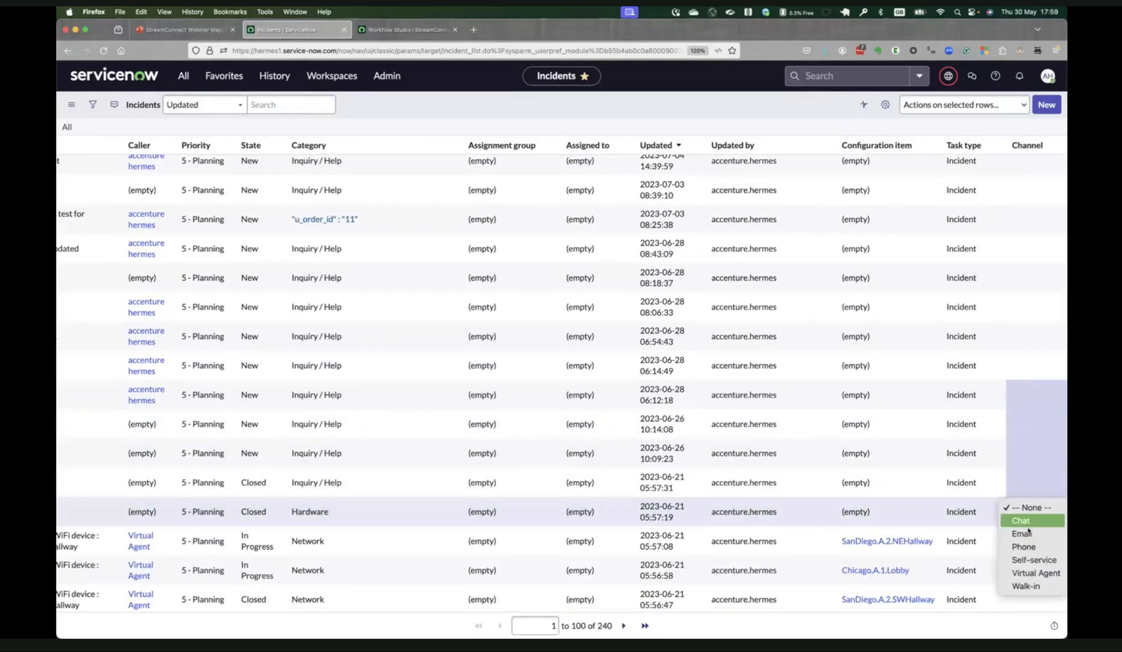
{"action": "left_click", "coordinate": [1028, 559]}
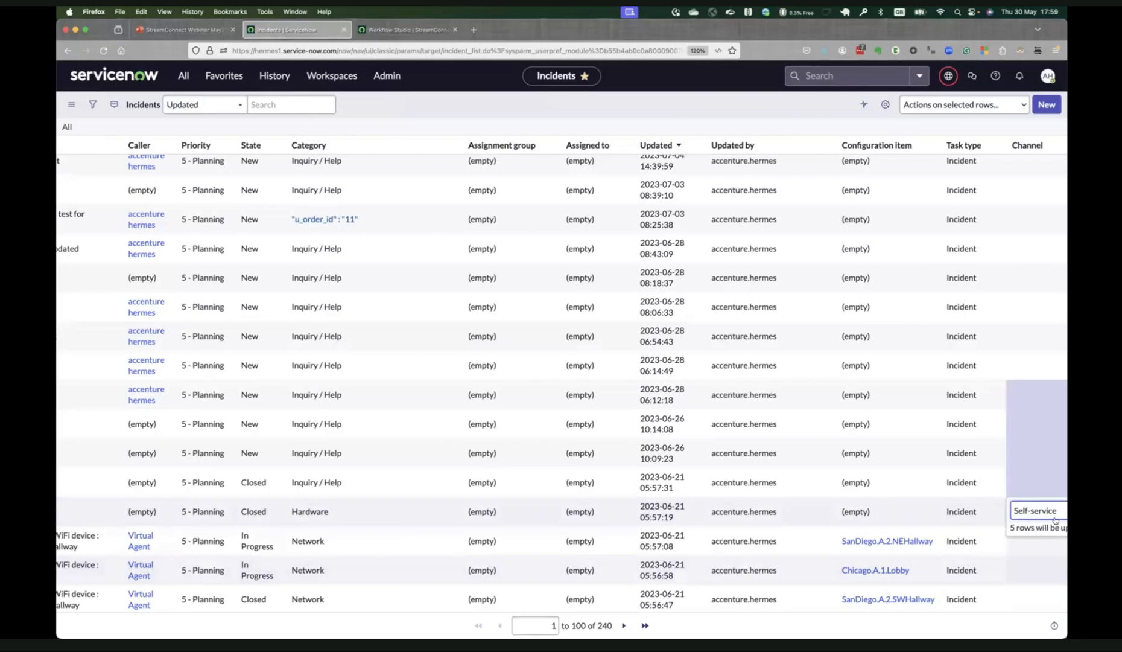
{"action": "left_click", "coordinate": [1028, 510]}
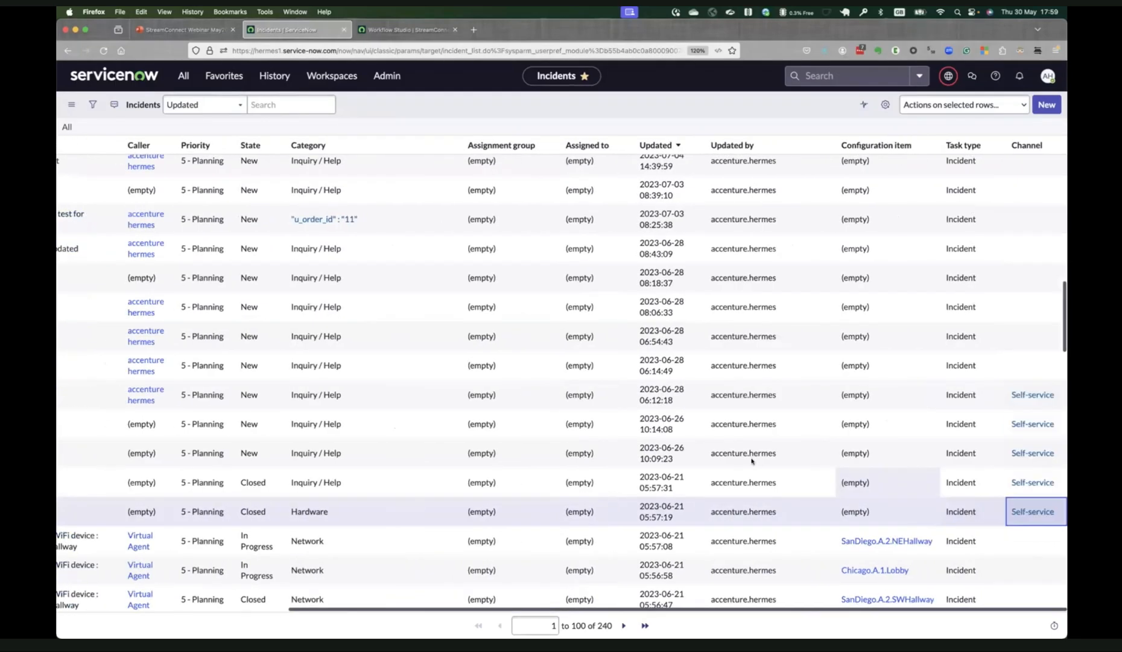
Switch to Terminal, compare the newest incident messages in the AWS and kafkaconsumer.sh outputs, and add blank lines below the AWS output.
{"action": "scroll", "coordinate": [701, 455], "scroll_direction": "left", "scroll_amount": 10}
{"action": "key", "text": "super+Tab"}
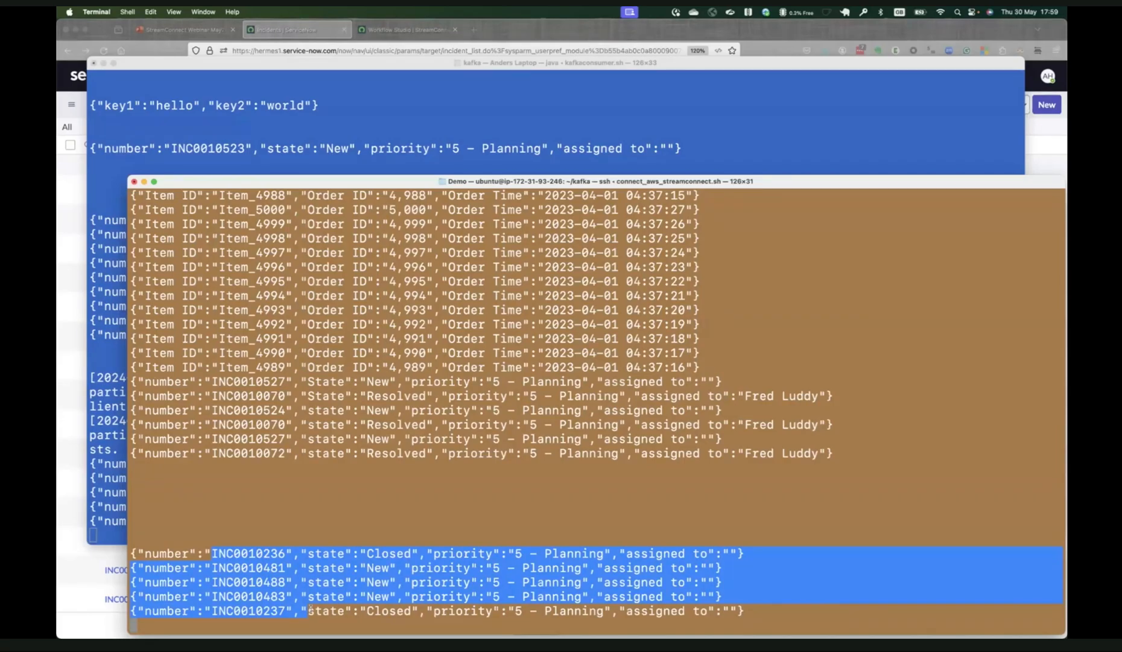
{"action": "left_click", "coordinate": [436, 142]}
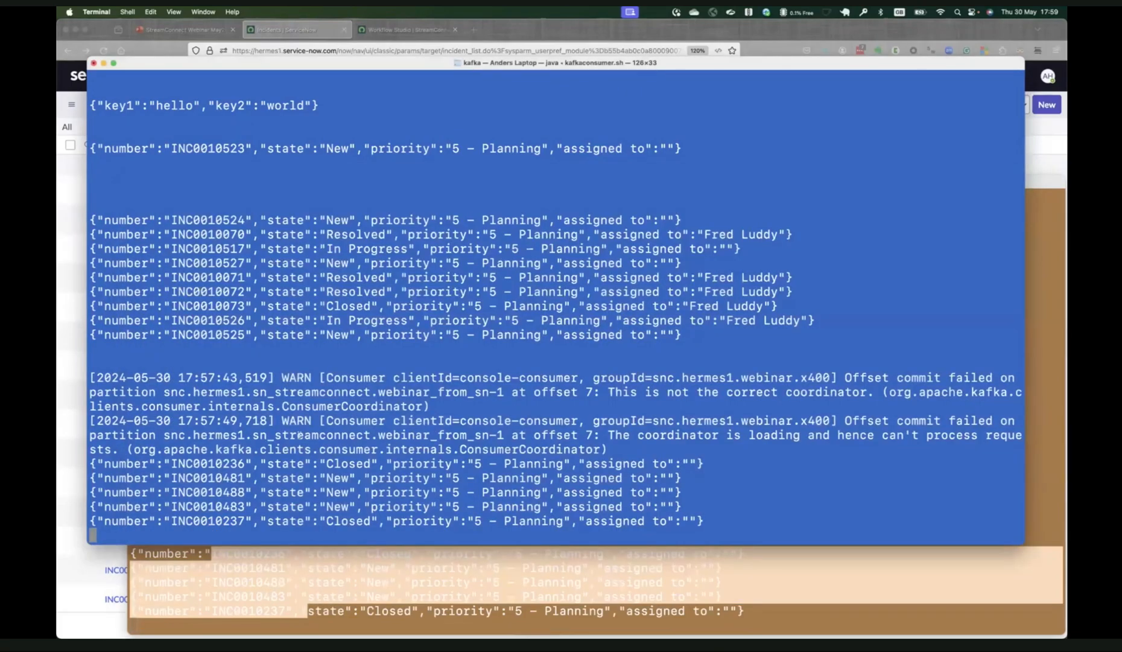
{"action": "left_click_drag", "start_coordinate": [260, 448], "coordinate": [291, 520]}
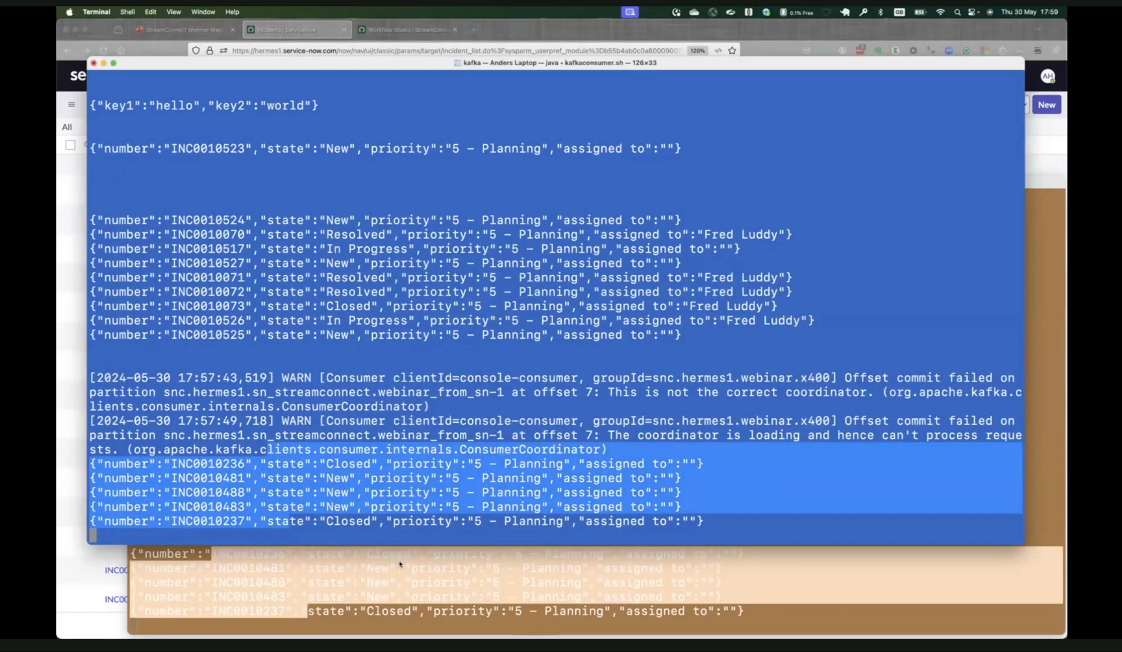
{"action": "left_click", "coordinate": [404, 582]}
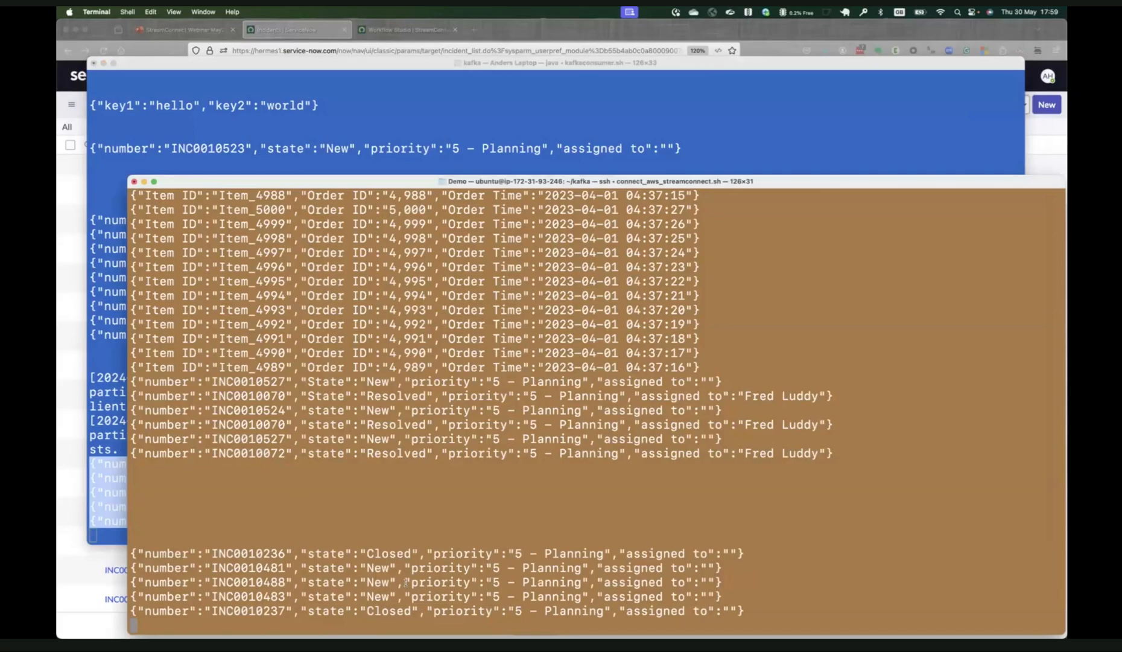
{"action": "key", "text": "Return"}
{"action": "key", "text": "Return"}
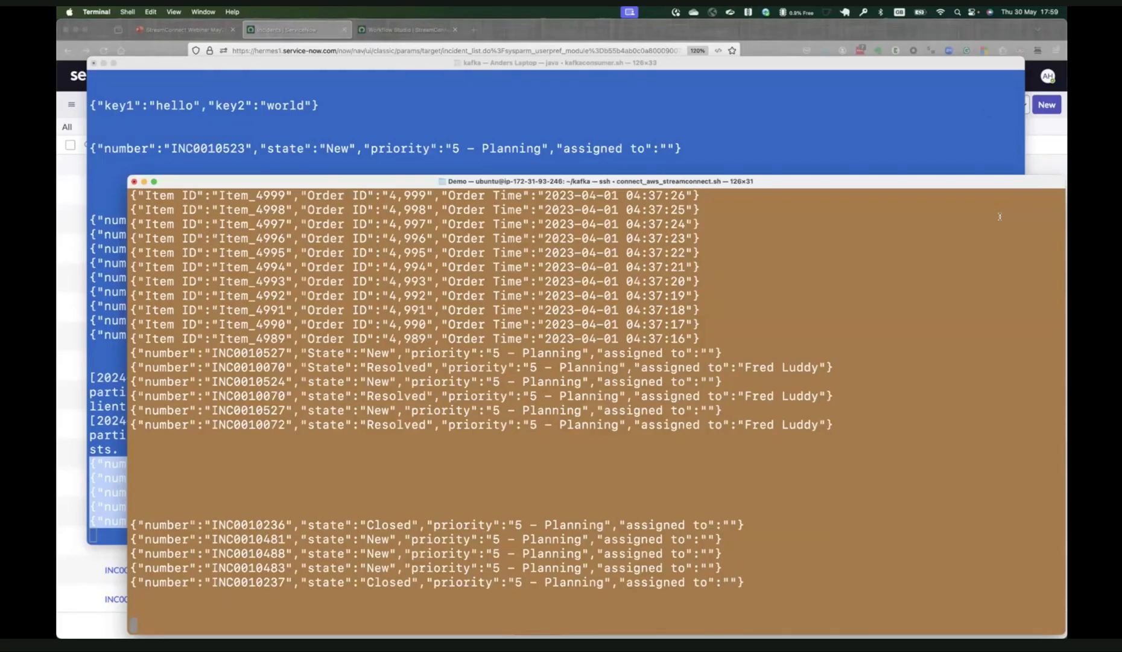
Switch to Workflow Studio in Firefox and close the StreamConnectWeb Produce flow.
{"action": "left_click", "coordinate": [407, 29]}
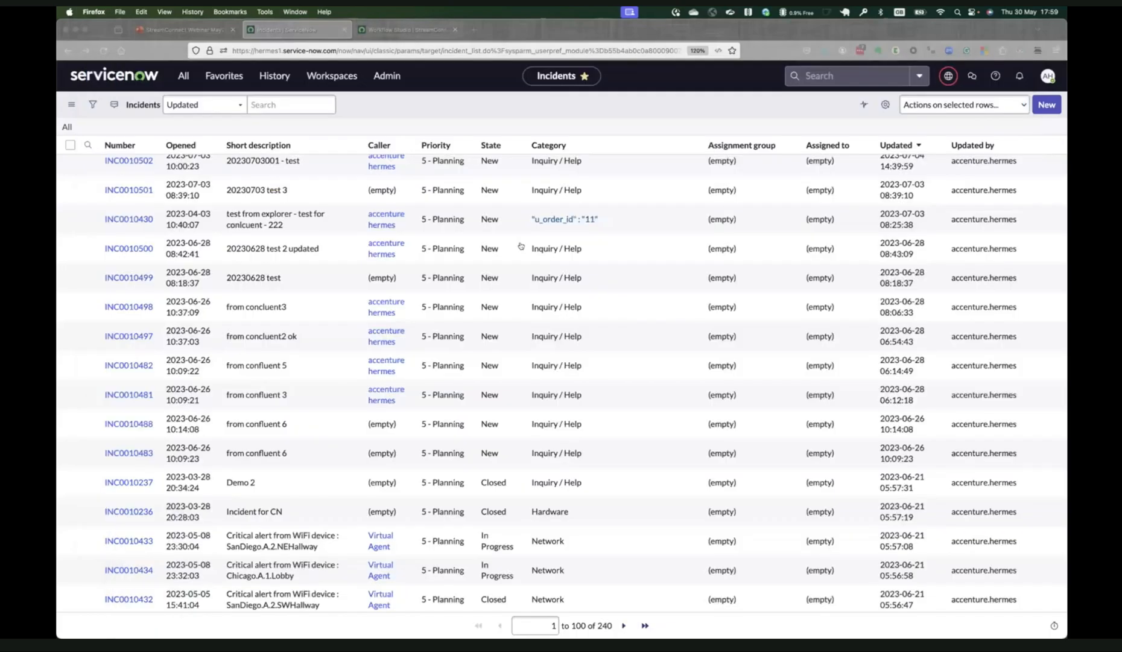
{"action": "left_click", "coordinate": [406, 79]}
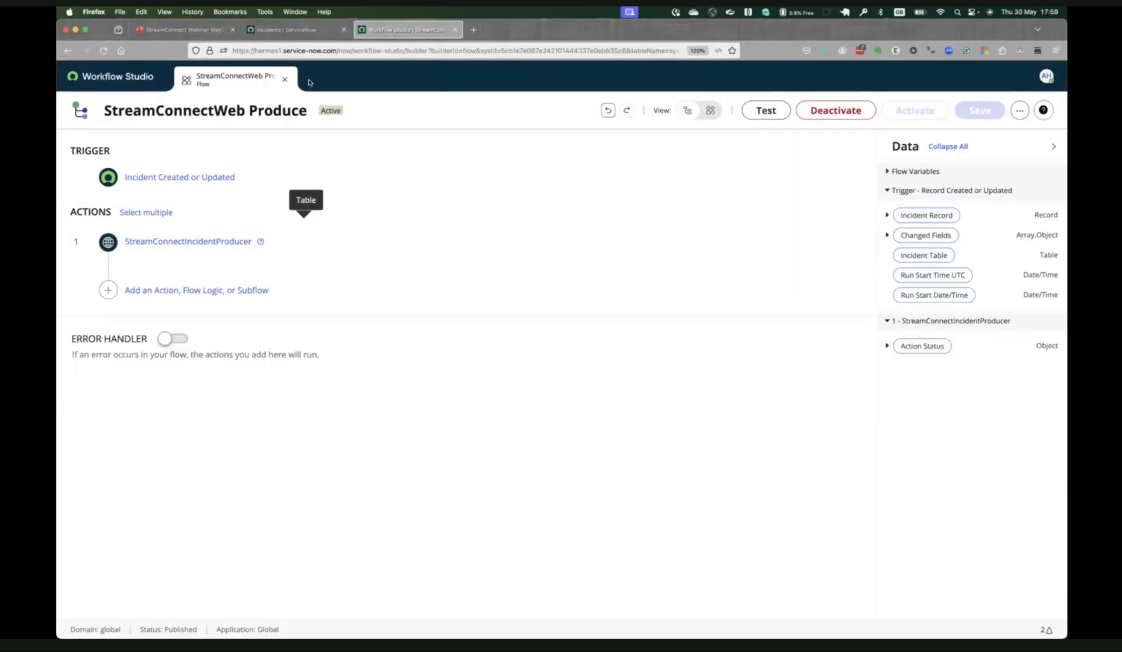
{"action": "left_click", "coordinate": [285, 80]}
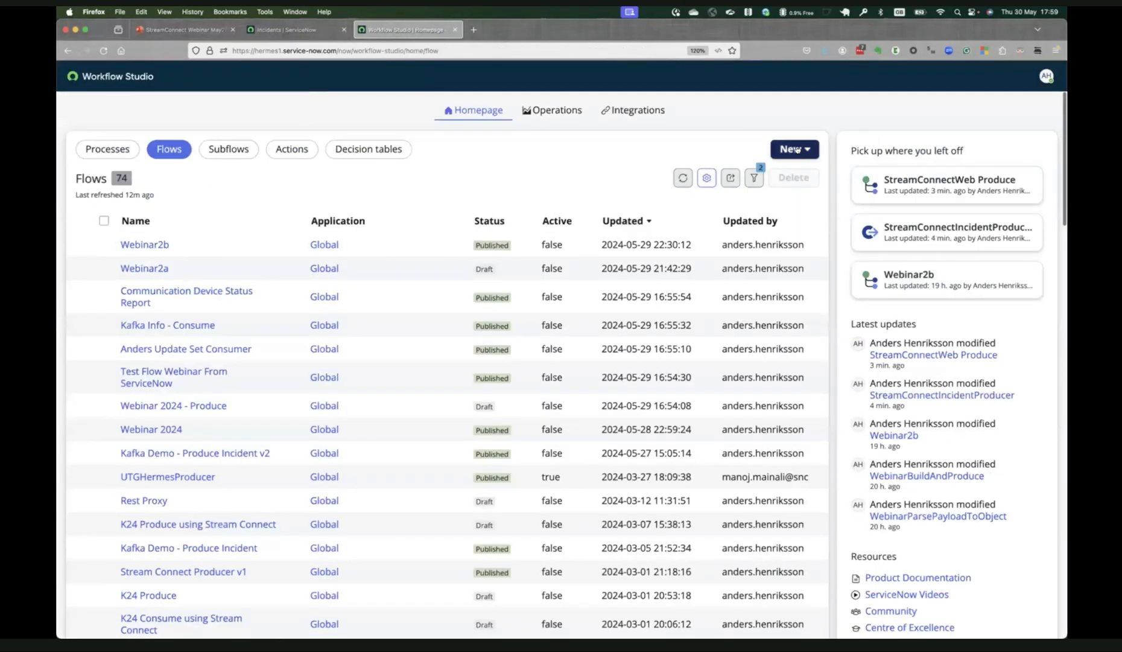
Create a new flow named StreamConnectWebinar Consumer in the Global application and start building it.
{"action": "left_click", "coordinate": [795, 149]}
{"action": "left_click", "coordinate": [808, 195]}
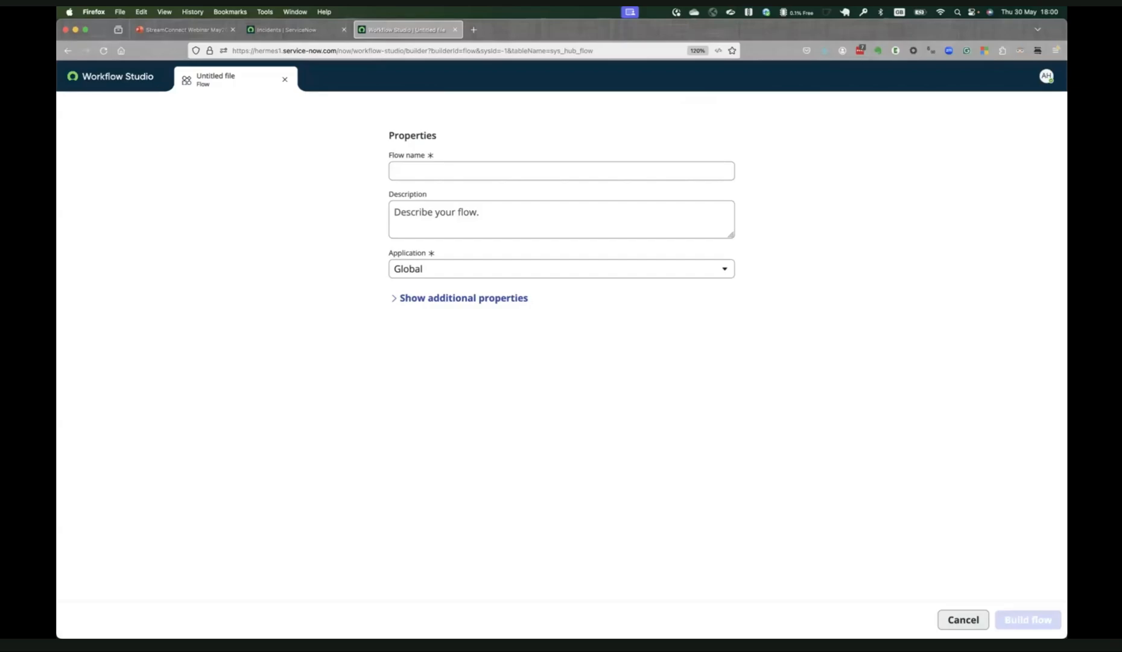
{"action": "left_click", "coordinate": [622, 168]}
{"action": "type", "text": "StreamConnectWebinar Consumer"}
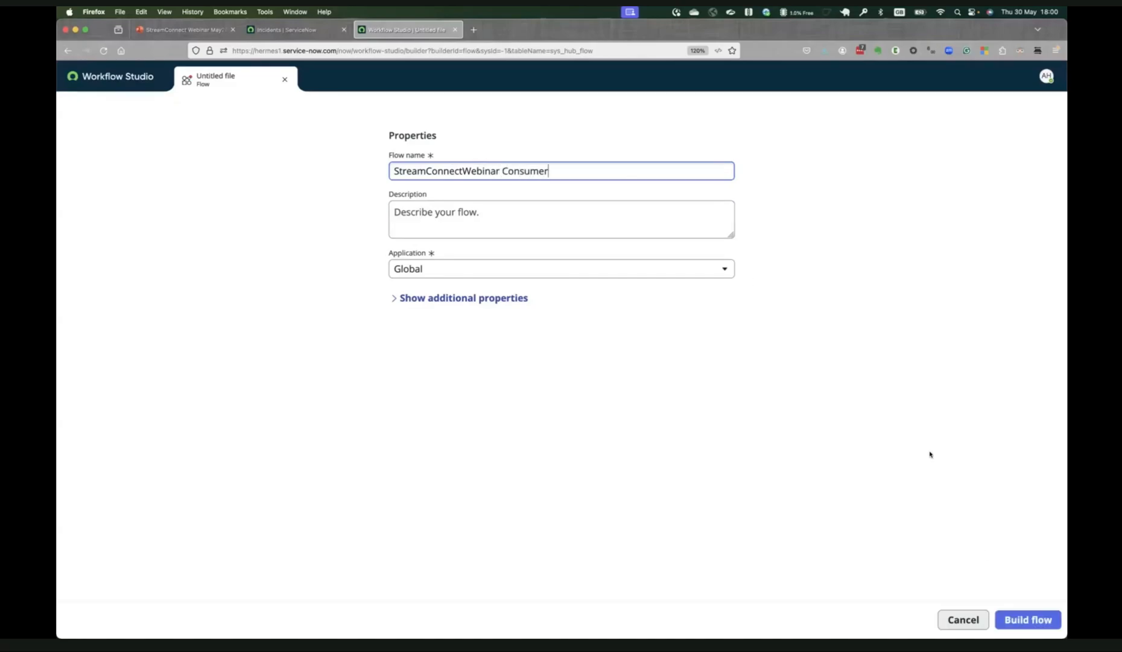
{"action": "left_click", "coordinate": [1027, 619]}
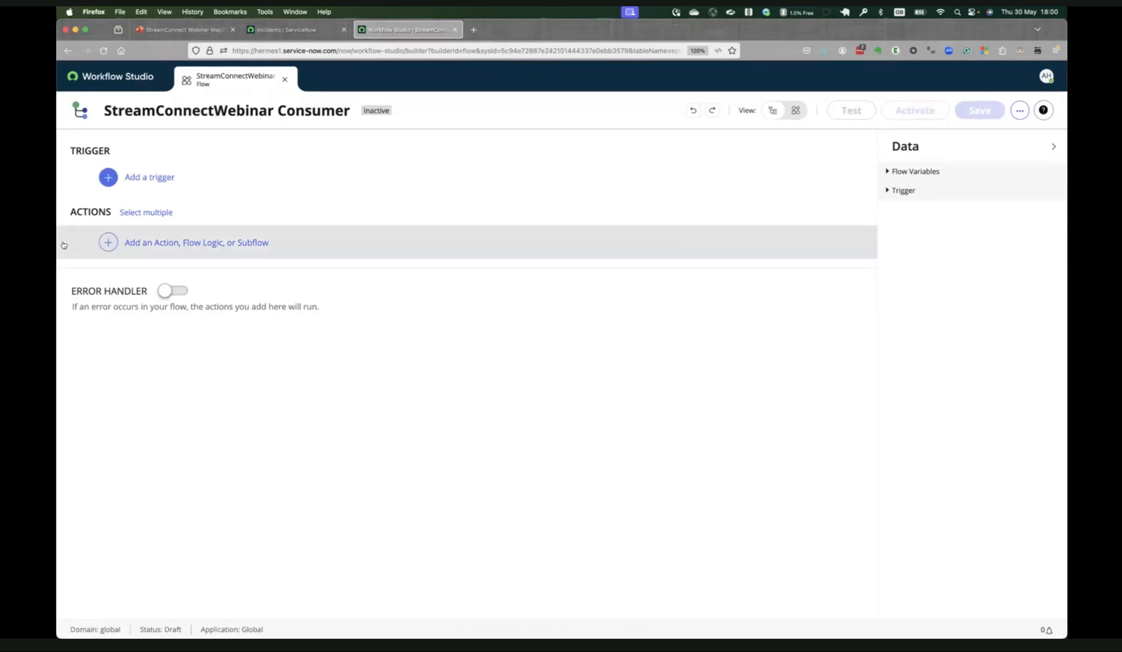
Add the Kafka Message application trigger to the flow.
{"action": "left_click", "coordinate": [220, 178]}
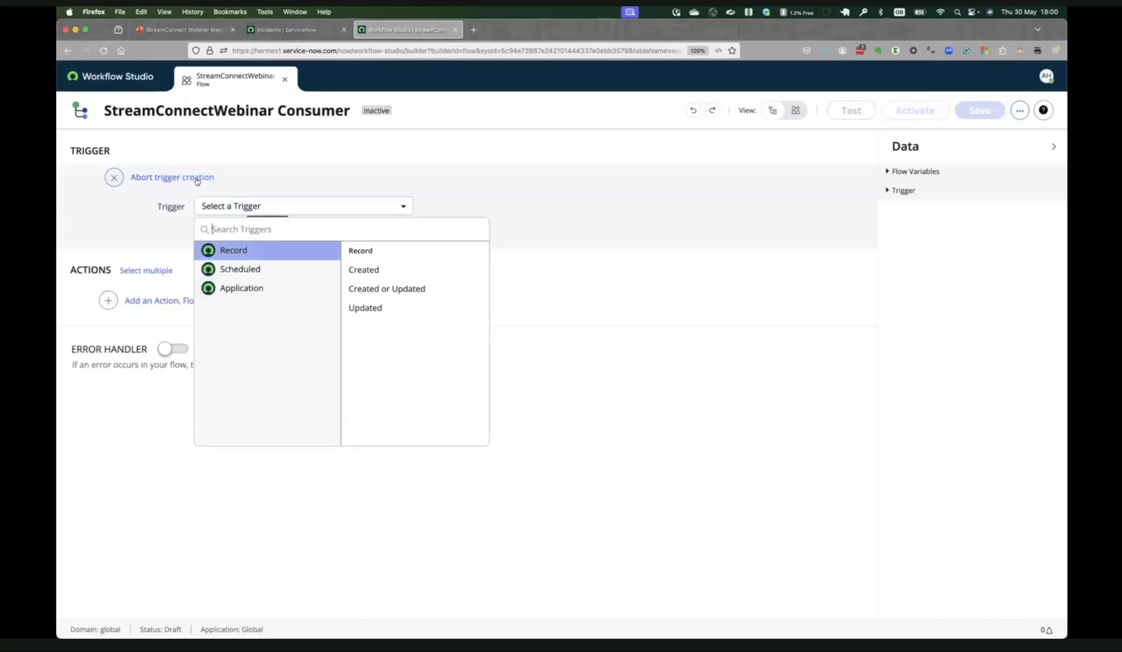
{"action": "left_click", "coordinate": [244, 289]}
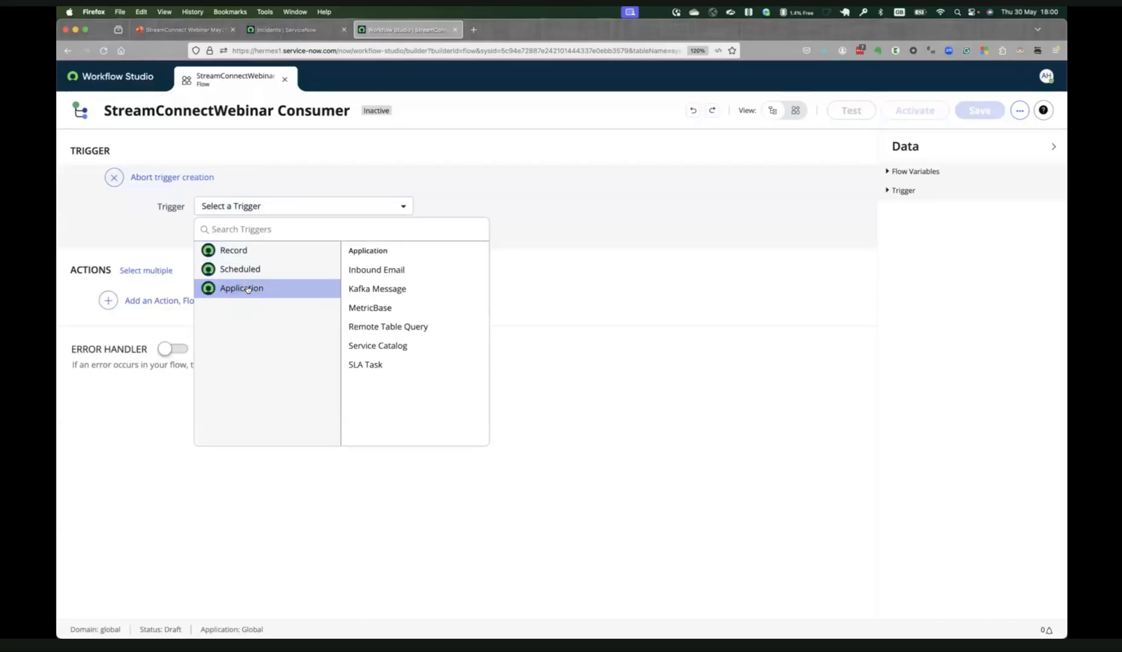
{"action": "left_click", "coordinate": [391, 286]}
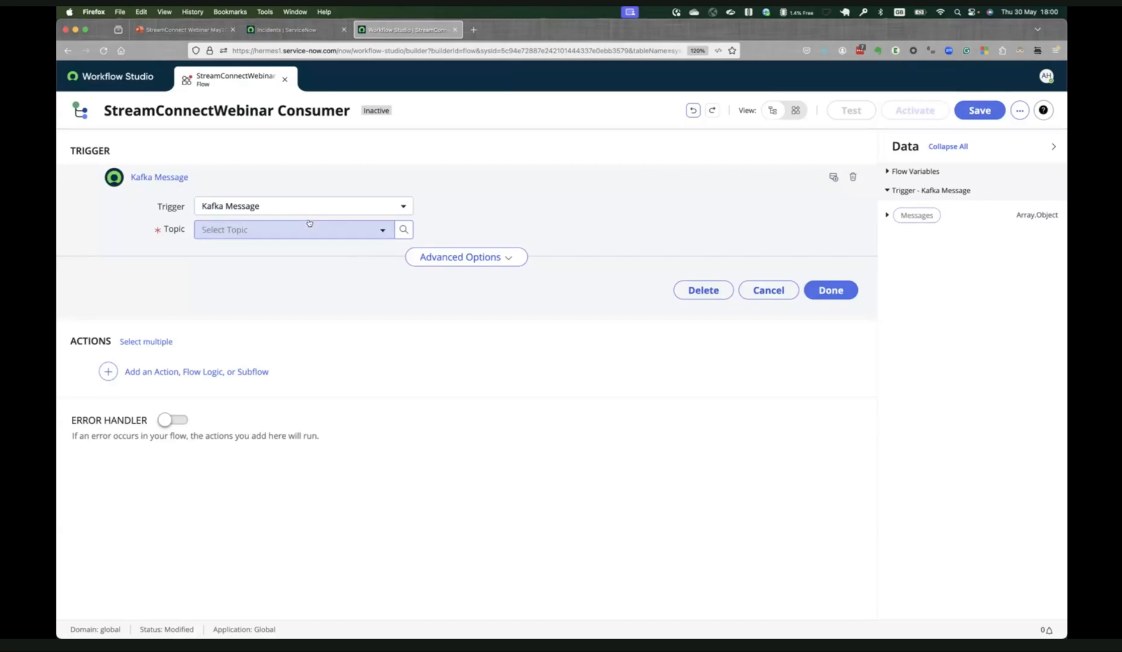
Set the Kafka Message trigger's topic to sn_streamconnect.webinar_to_sn, searching the topics for *webinar.
{"action": "left_click", "coordinate": [382, 233]}
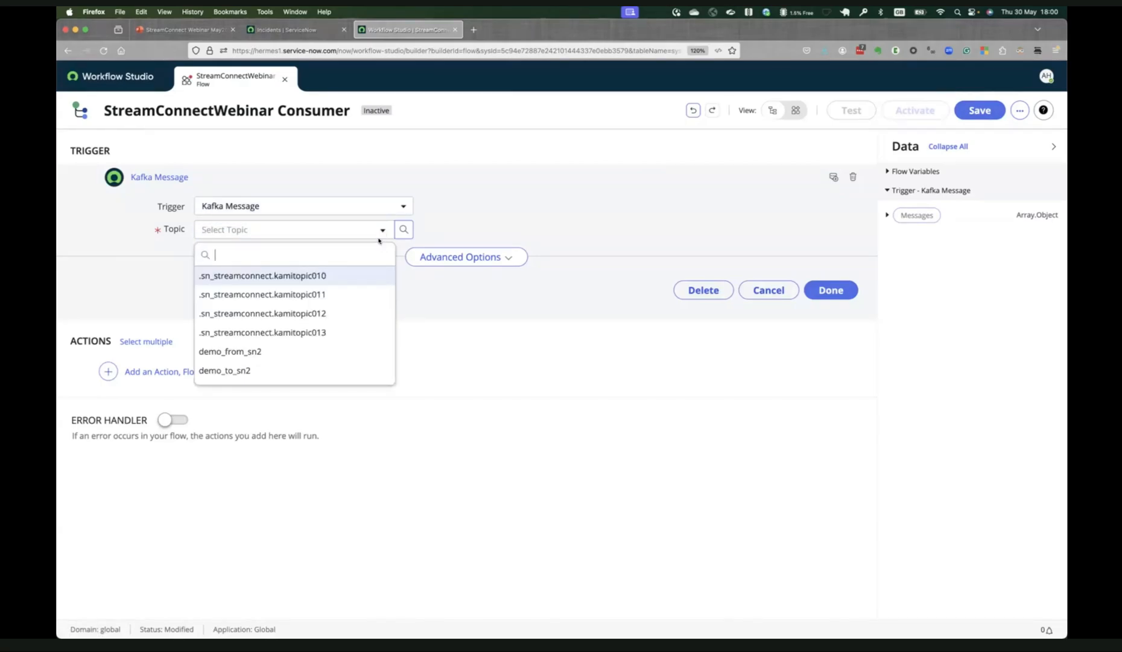
{"action": "scroll", "coordinate": [364, 291], "scroll_direction": "down", "scroll_amount": 5}
{"action": "scroll", "coordinate": [363, 291], "scroll_direction": "up", "scroll_amount": 5}
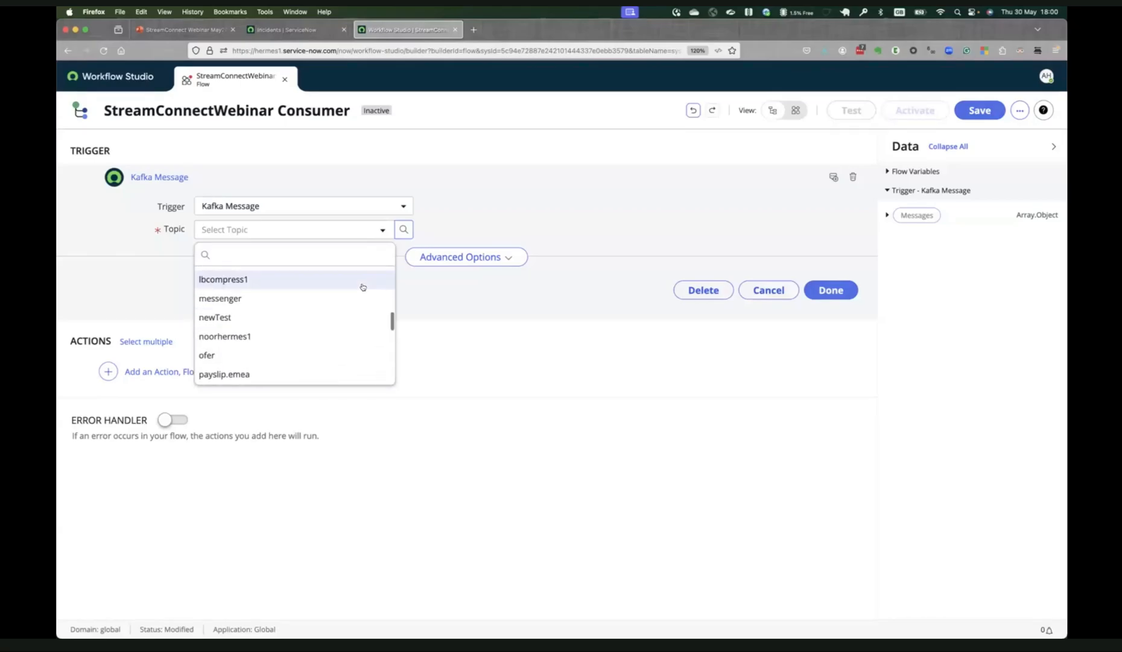
{"action": "type", "text": "webinar"}
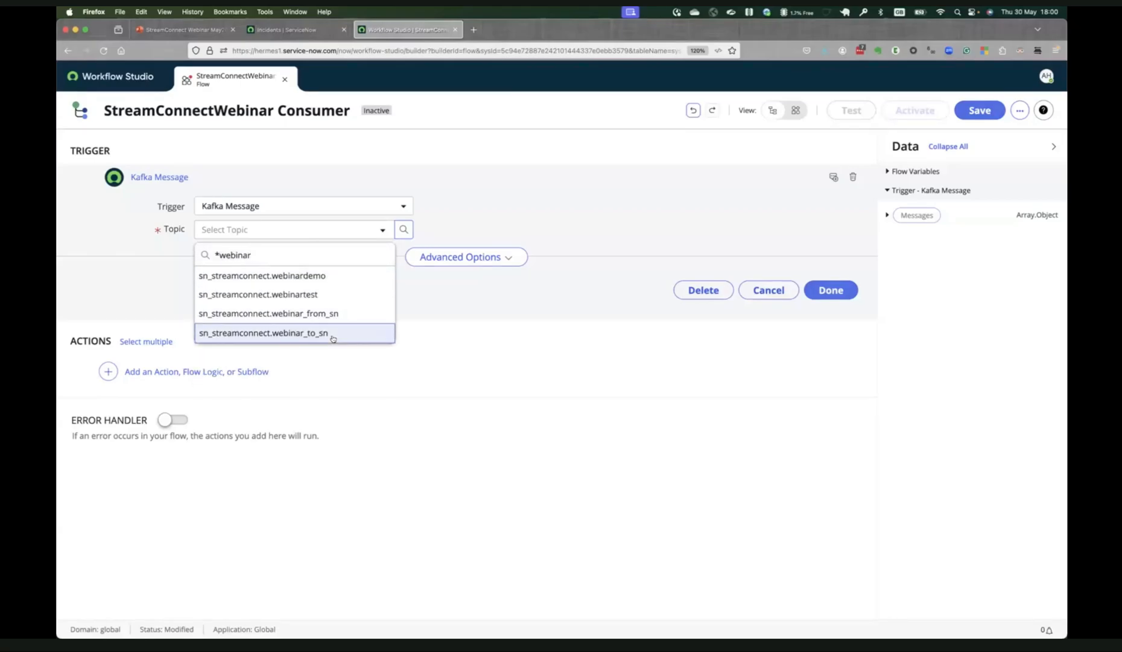
{"action": "left_click", "coordinate": [334, 332]}
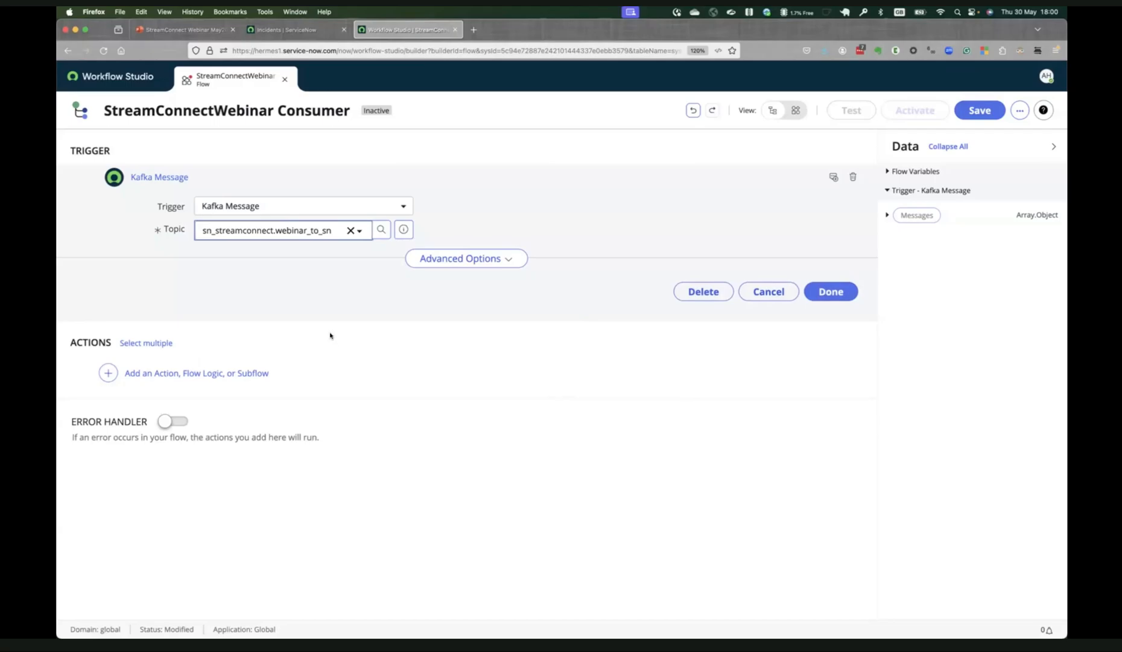
Show the trigger's advanced options and review the choices for where message processing starts.
{"action": "left_click", "coordinate": [508, 258]}
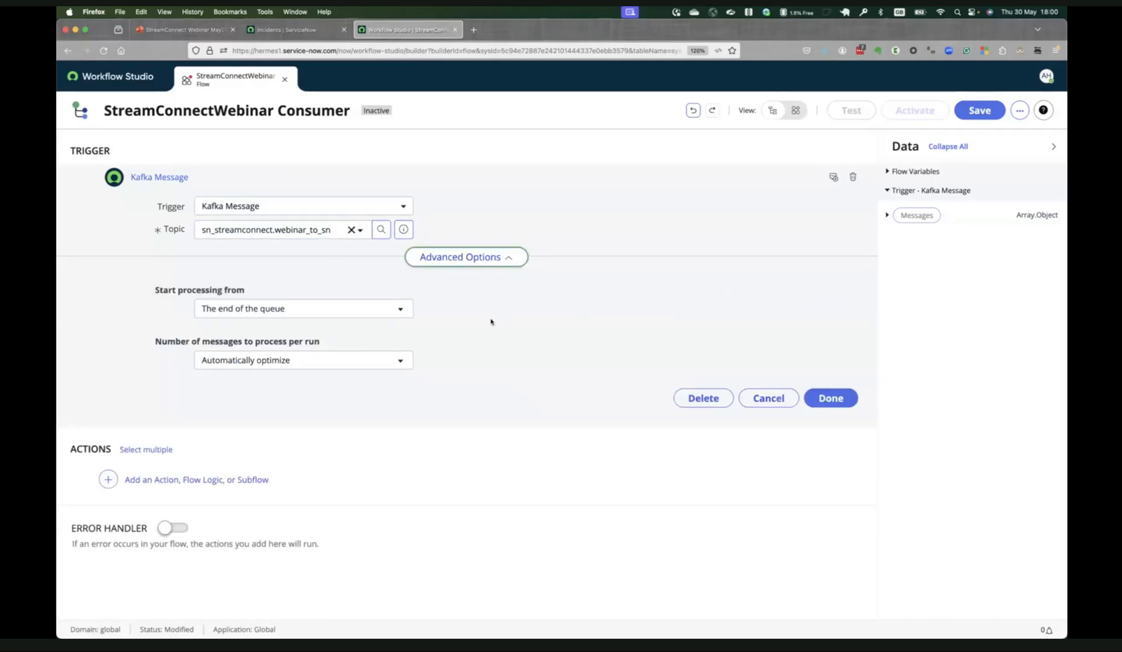
{"action": "left_click", "coordinate": [387, 313]}
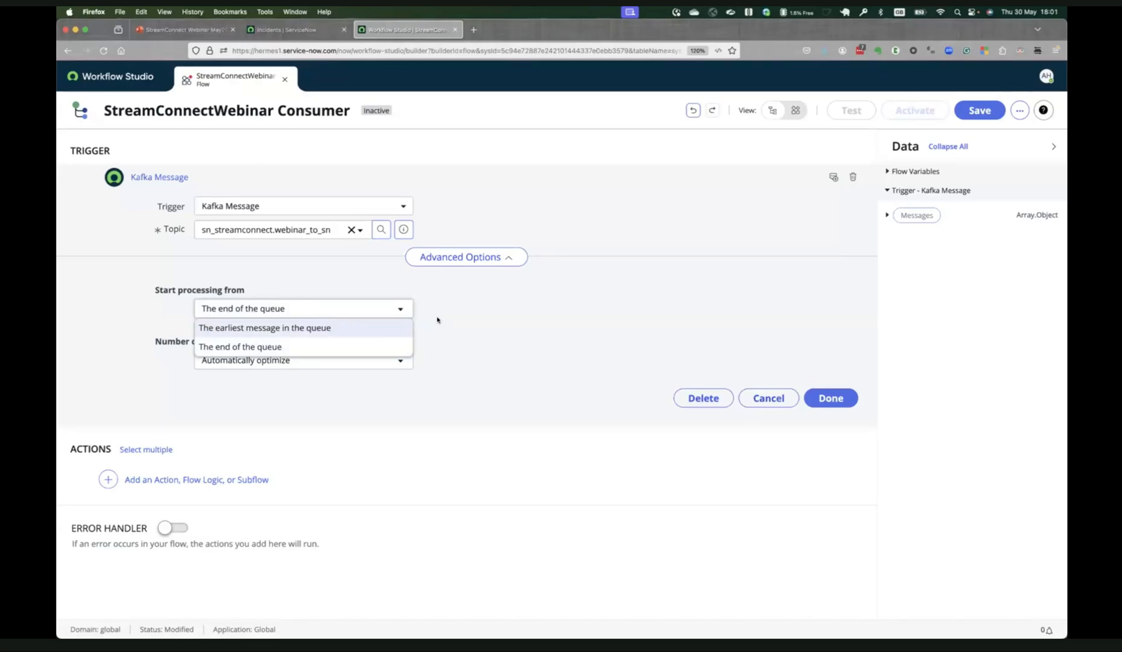
{"action": "left_click", "coordinate": [438, 319]}
{"action": "left_click", "coordinate": [378, 311]}
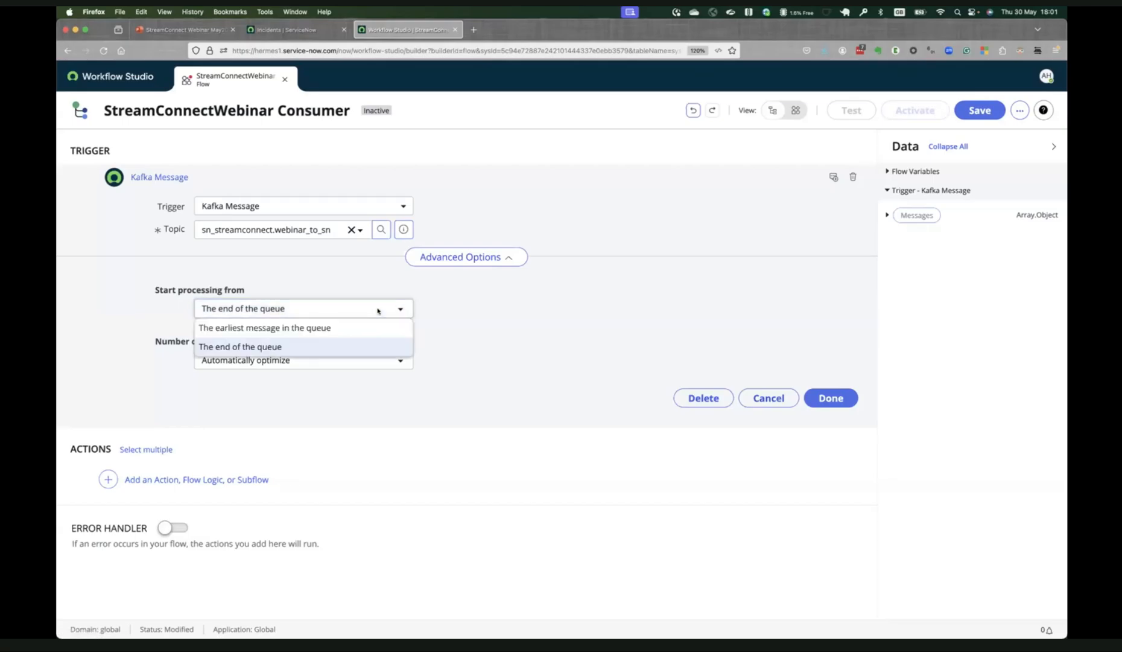
{"action": "left_click", "coordinate": [443, 311]}
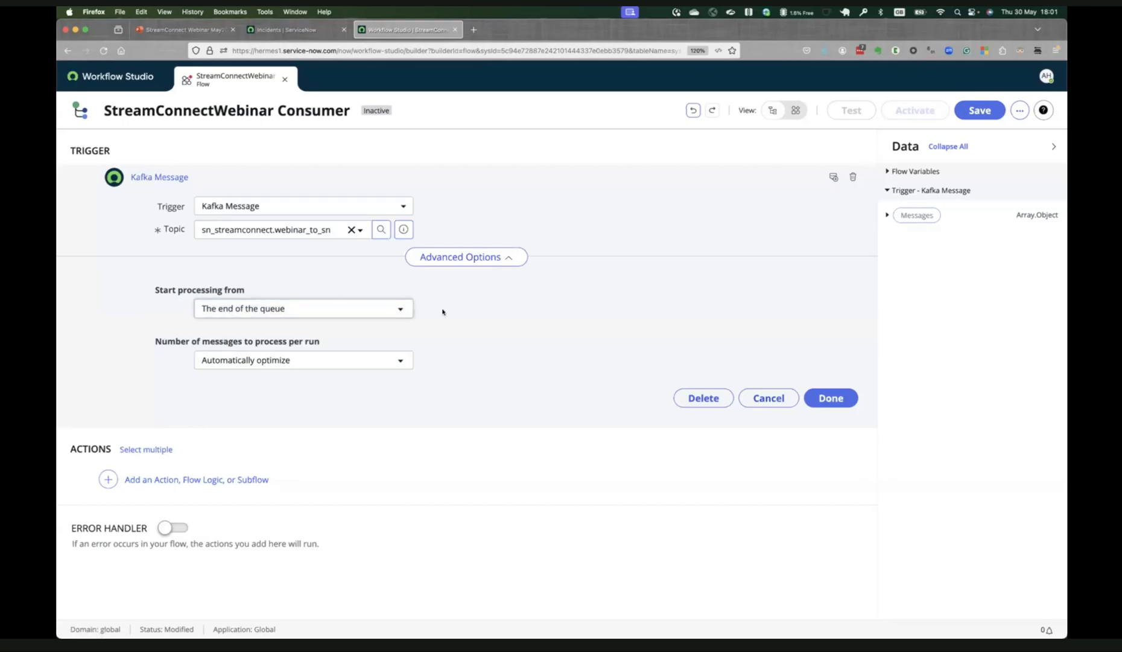
{"action": "left_click", "coordinate": [389, 308]}
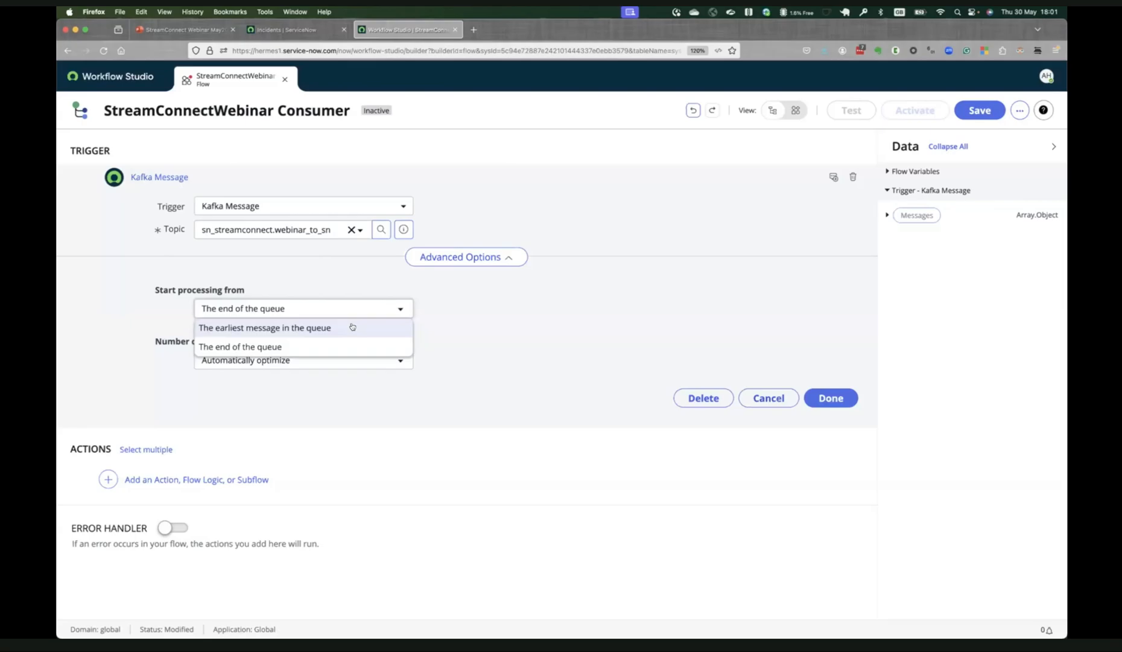
{"action": "left_click", "coordinate": [474, 329]}
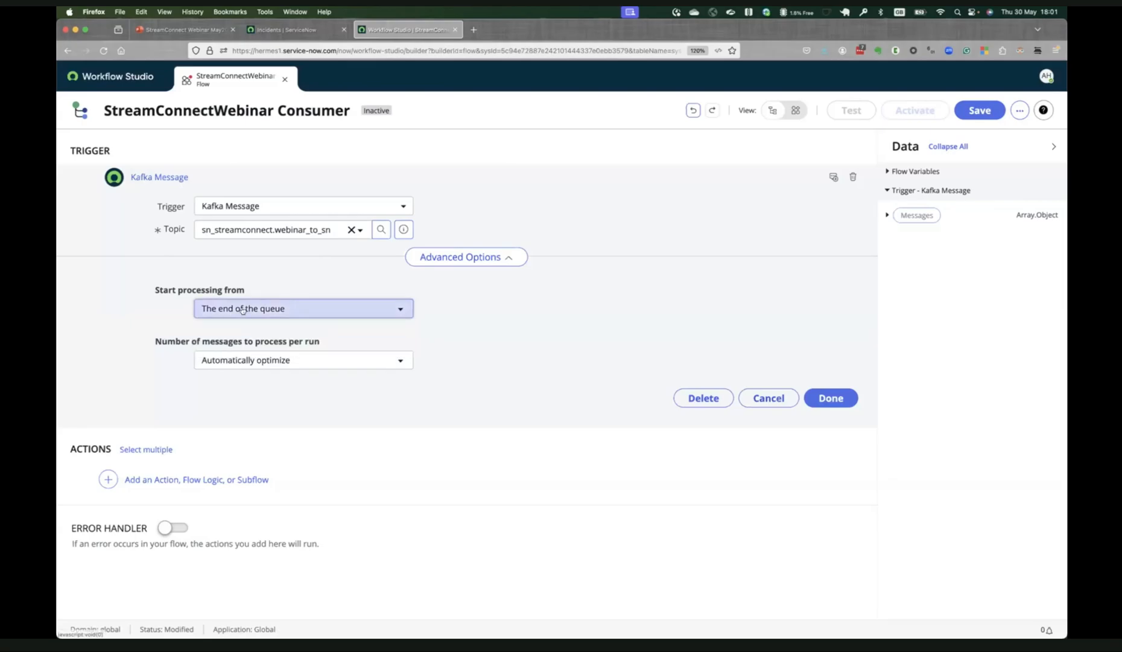
Try the manual override for the number of messages to process per run, and restore Automatically optimize.
{"action": "left_click", "coordinate": [401, 360]}
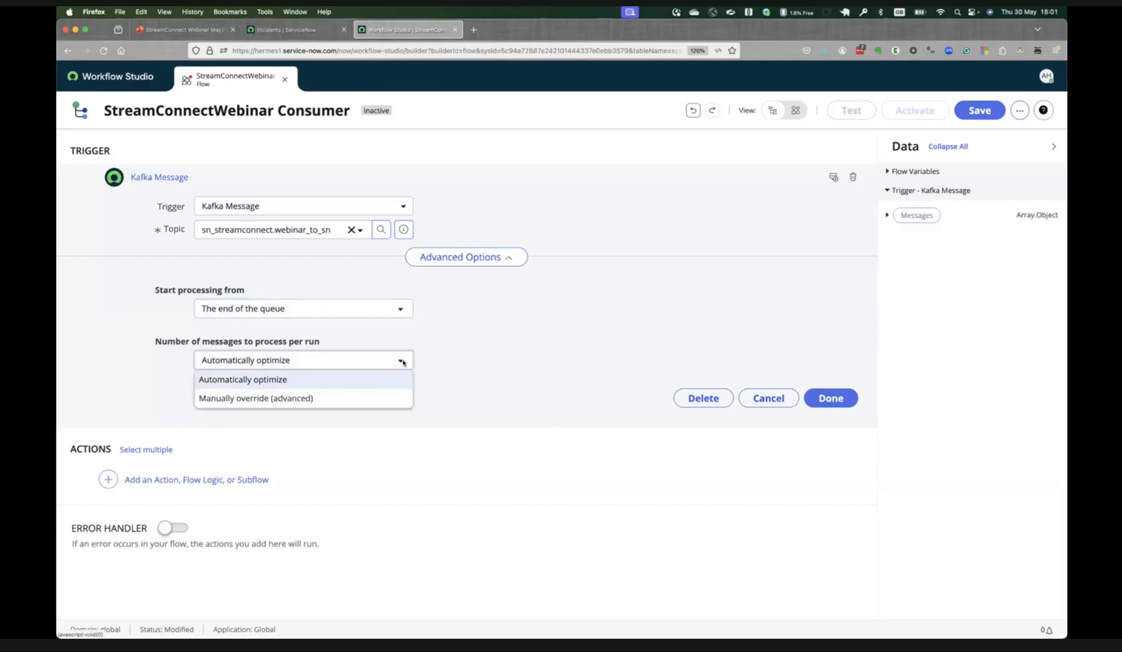
{"action": "left_click", "coordinate": [369, 396]}
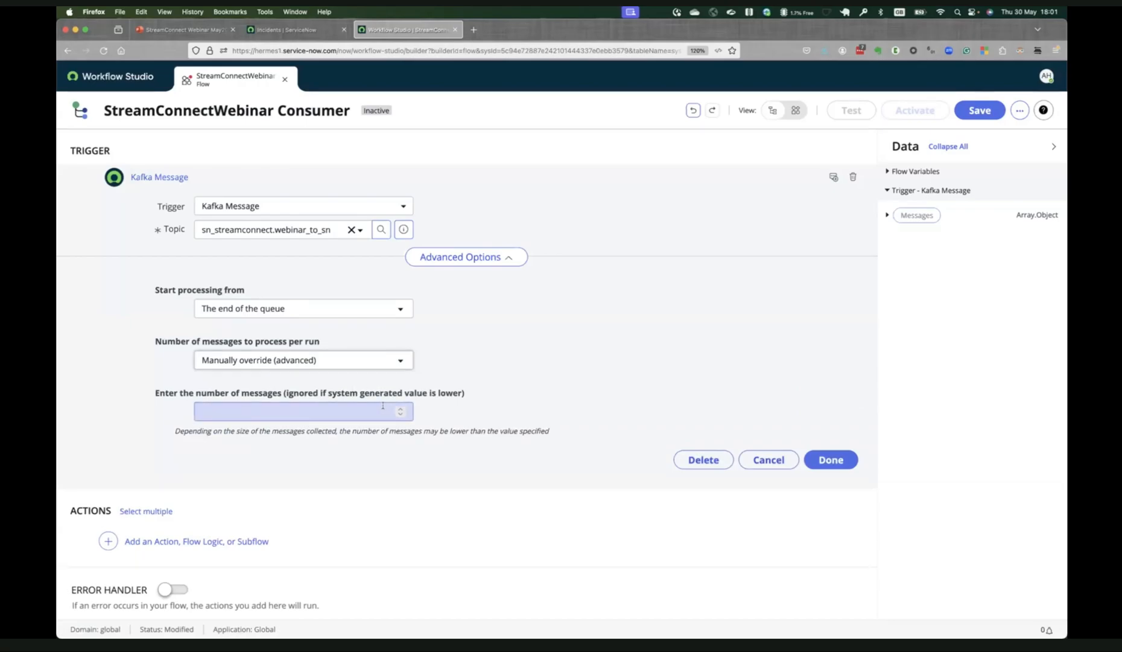
{"action": "left_click", "coordinate": [398, 360]}
{"action": "left_click", "coordinate": [382, 380]}
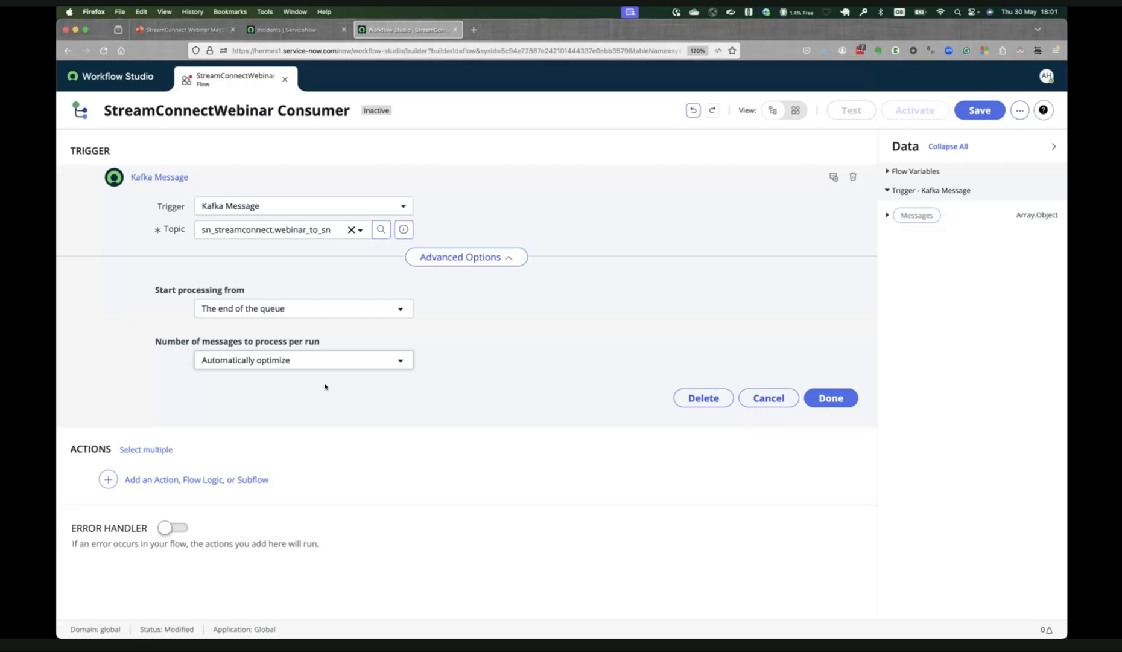
Finish the trigger configuration and expand the trigger's Messages data down to the fields of a single message.
{"action": "left_click", "coordinate": [831, 395]}
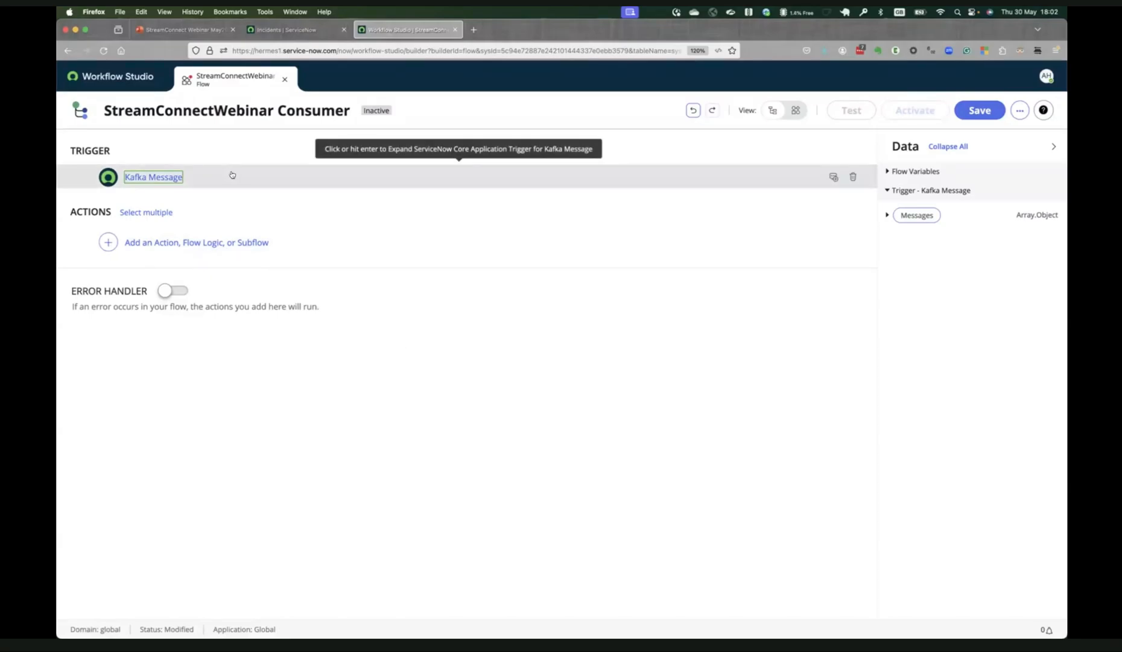
{"action": "left_click", "coordinate": [887, 215]}
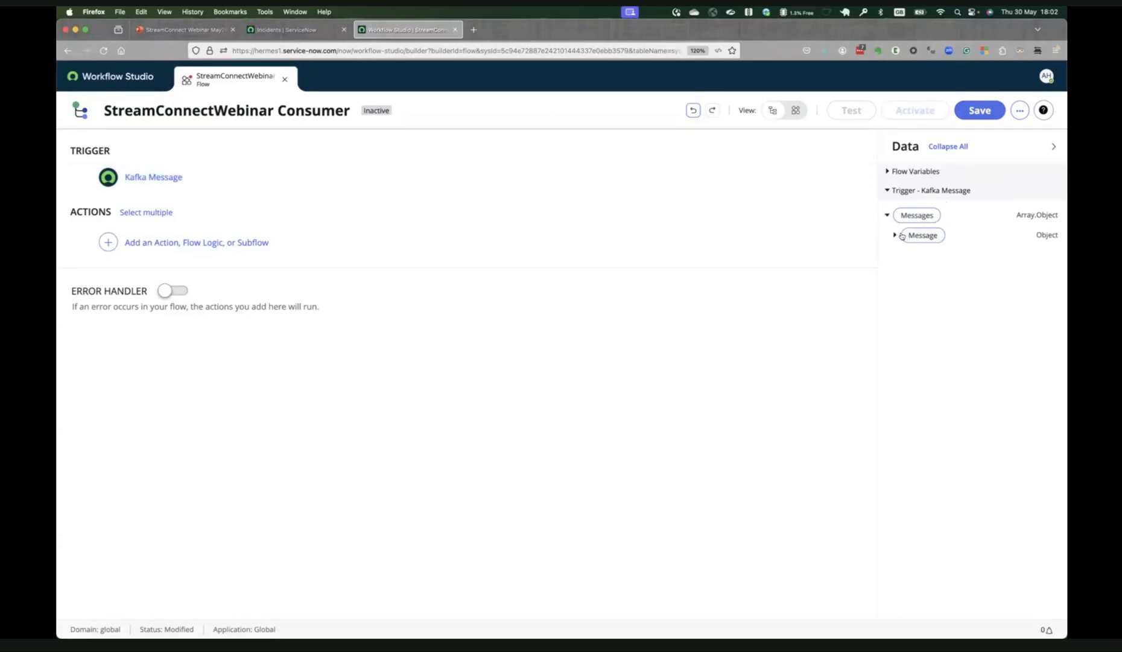
{"action": "left_click", "coordinate": [894, 235]}
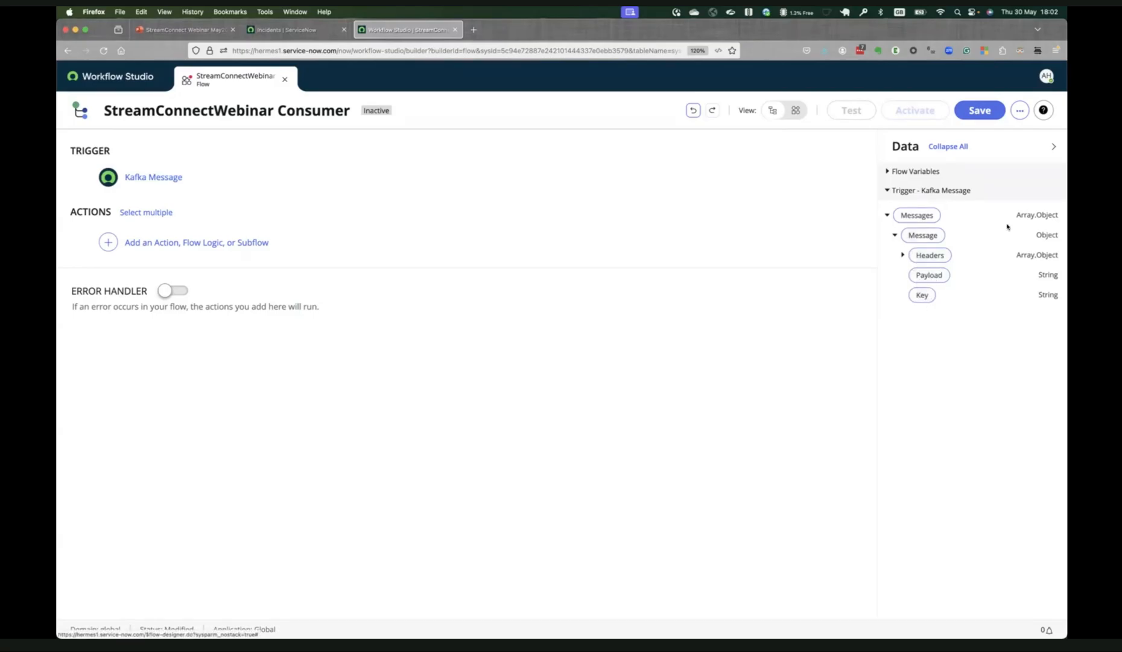
Add a For Each flow logic that iterates over the Messages array of the Kafka Message trigger.
{"action": "left_click", "coordinate": [161, 241]}
{"action": "left_click", "coordinate": [244, 241]}
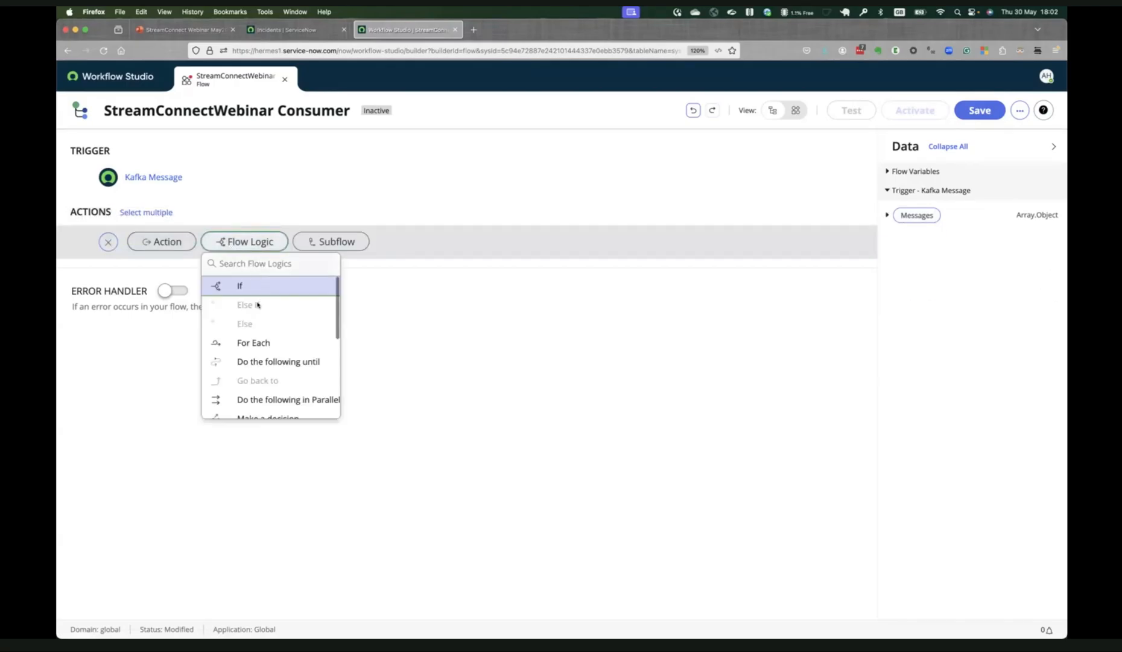
{"action": "left_click", "coordinate": [263, 340]}
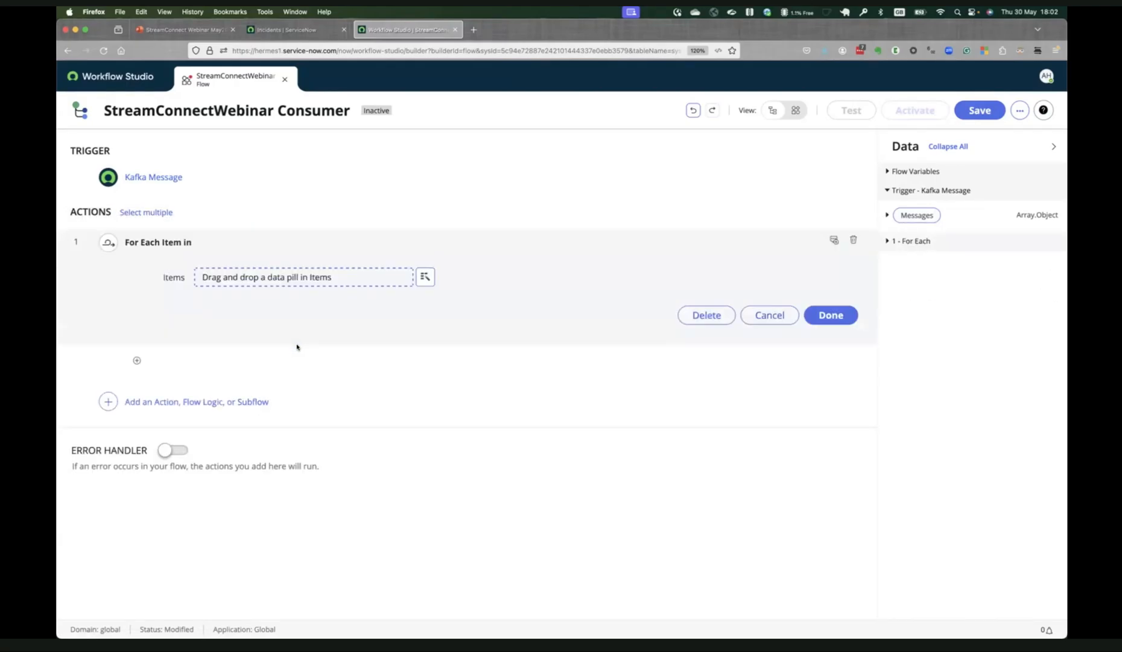
{"action": "left_click", "coordinate": [425, 278]}
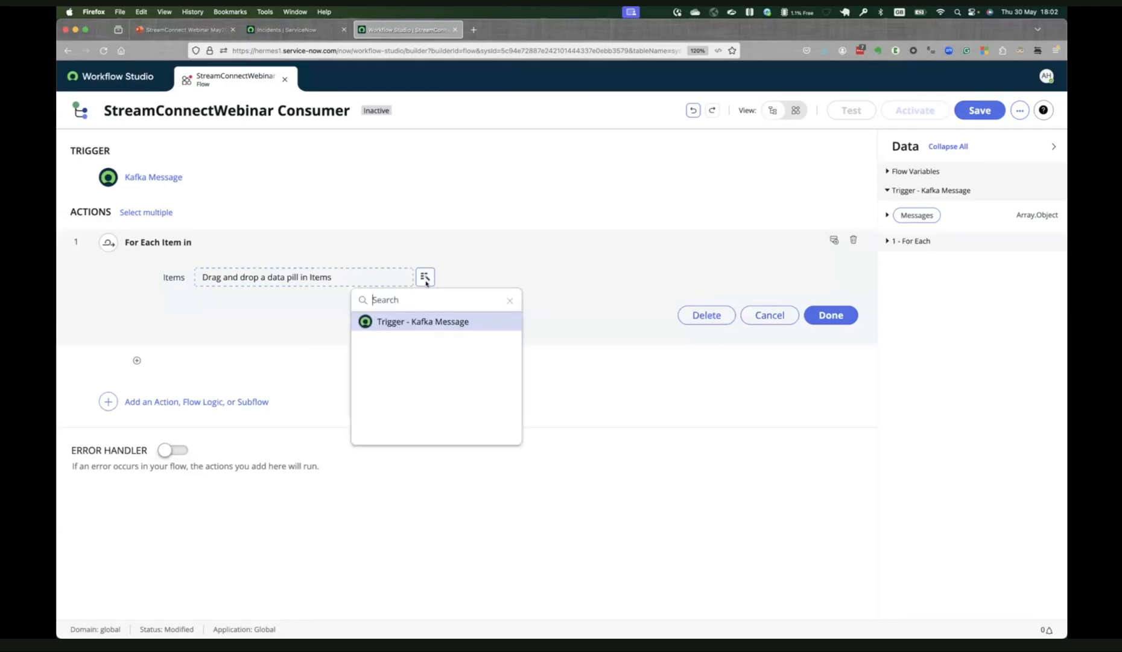
{"action": "left_click", "coordinate": [447, 321]}
{"action": "left_click", "coordinate": [484, 320]}
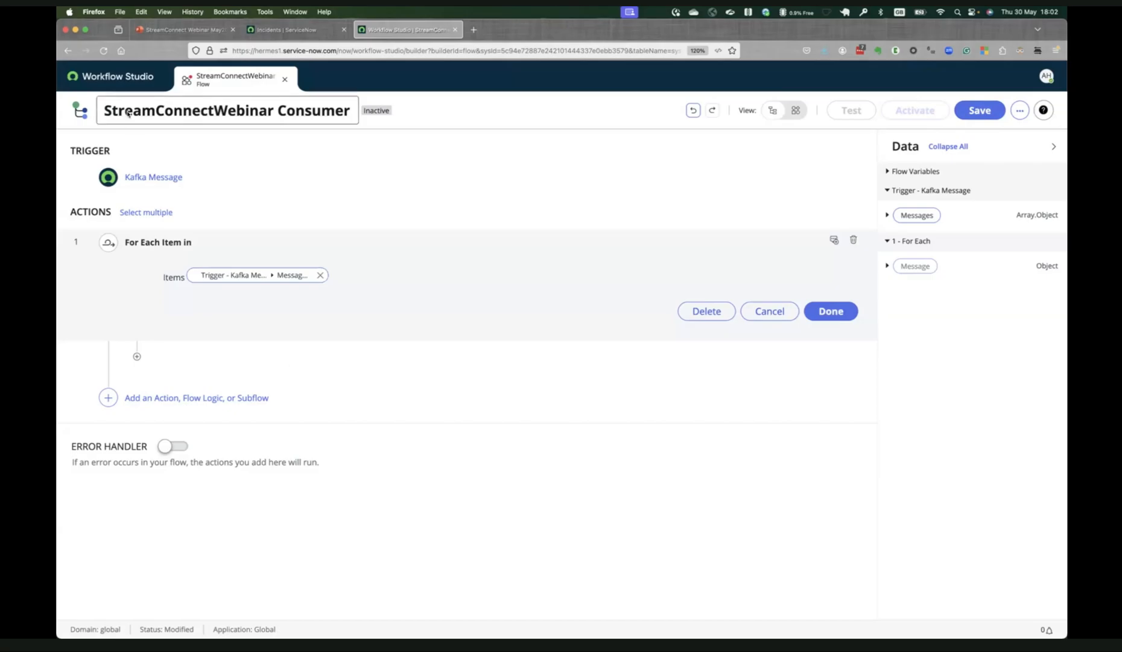
Create a new action named StreamConnectWebinarParser in the Global application and start building it.
{"action": "left_click", "coordinate": [135, 79]}
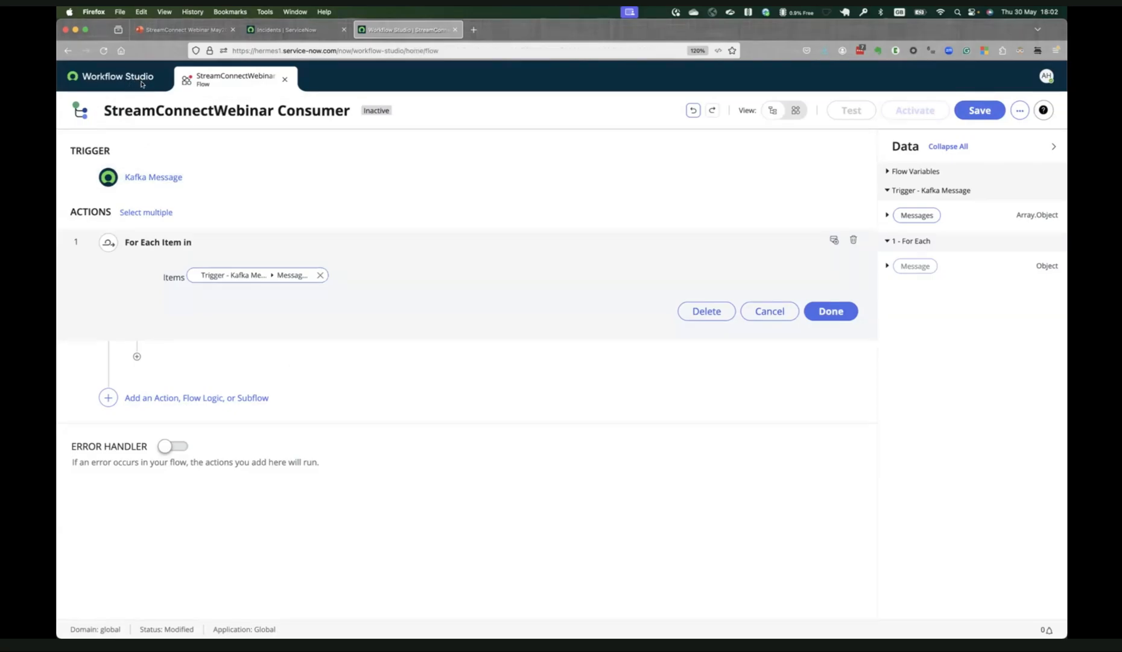
{"action": "left_click", "coordinate": [806, 150]}
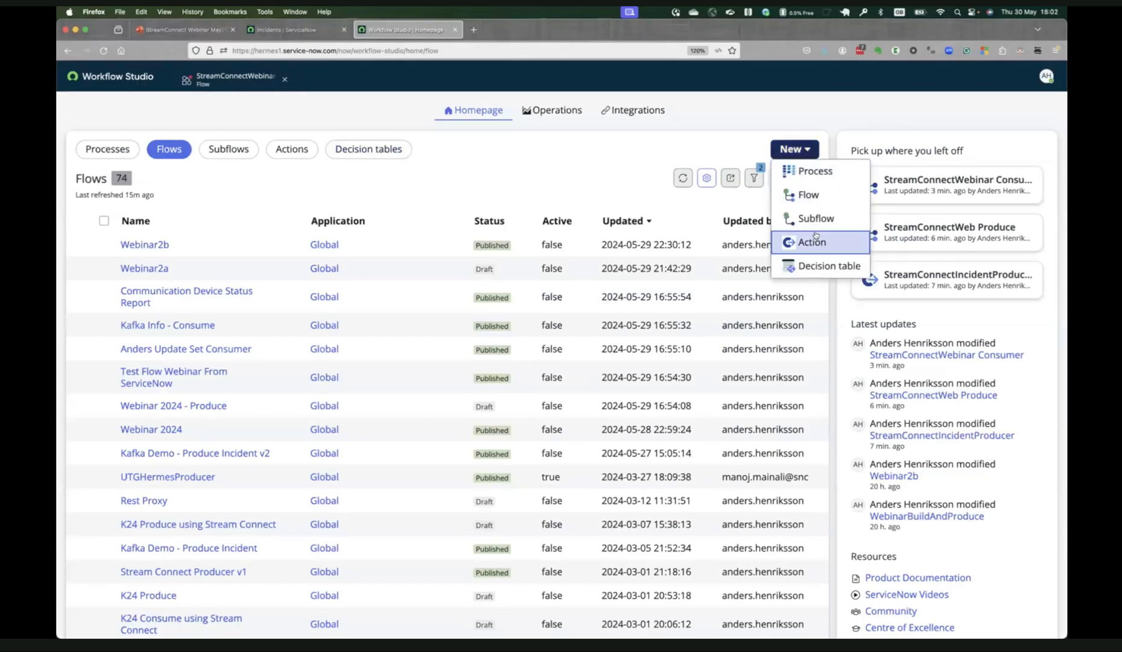
{"action": "left_click", "coordinate": [816, 240]}
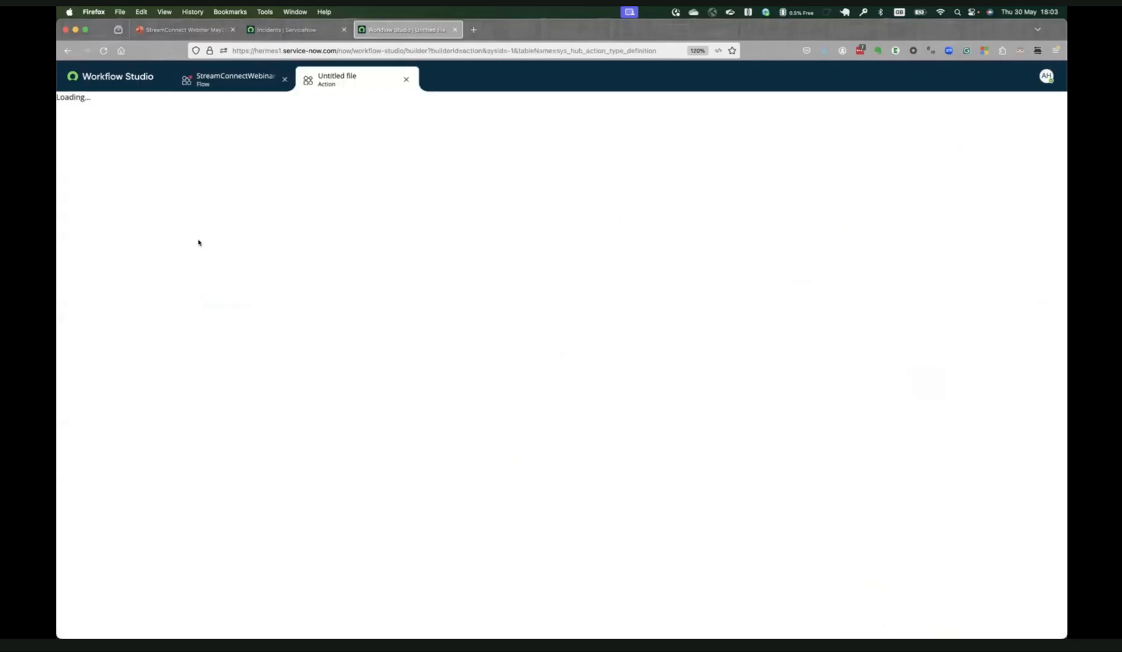
{"action": "left_click", "coordinate": [406, 172]}
{"action": "type", "text": "Stream"}
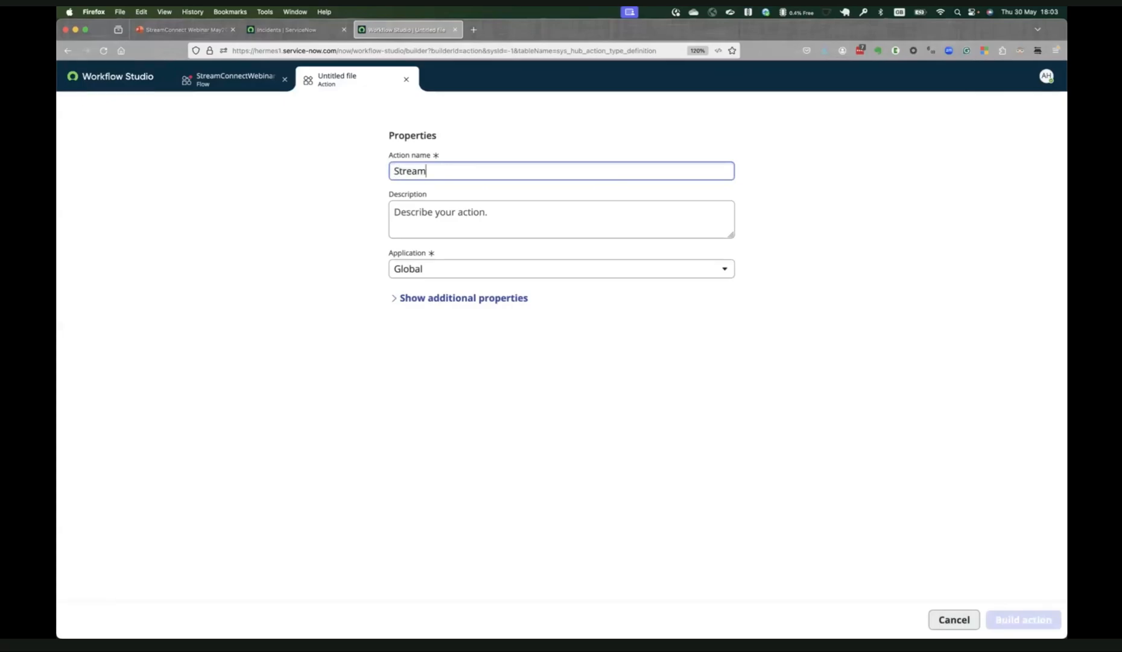
{"action": "type", "text": "ConnectWeb"}
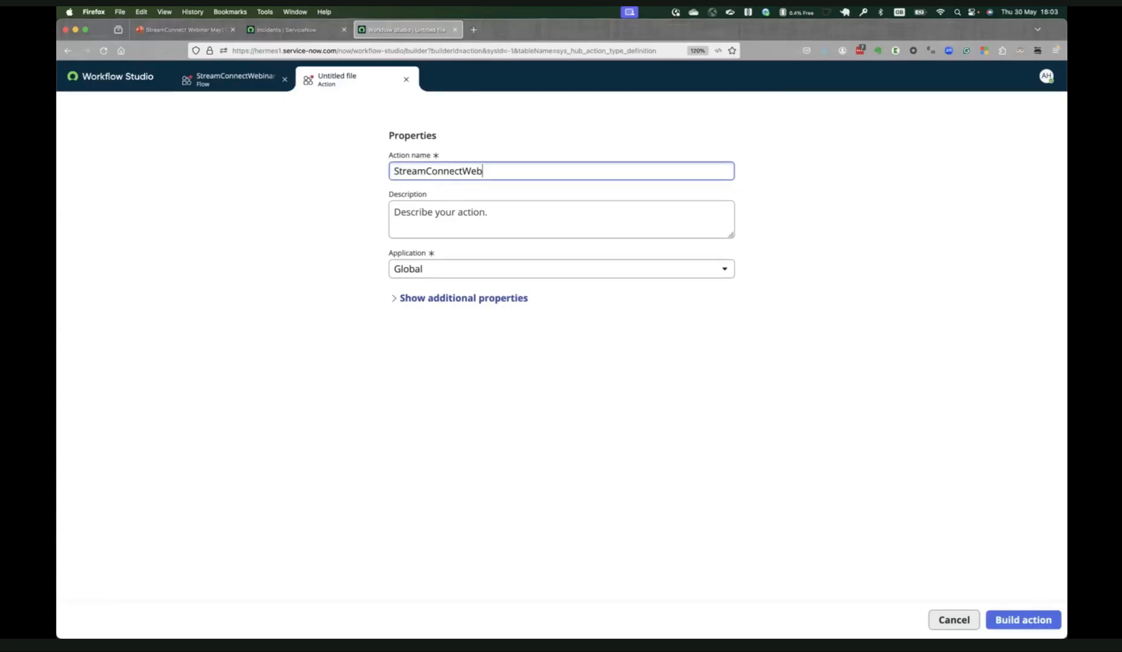
{"action": "type", "text": "inarParser"}
{"action": "left_click", "coordinate": [1012, 621]}
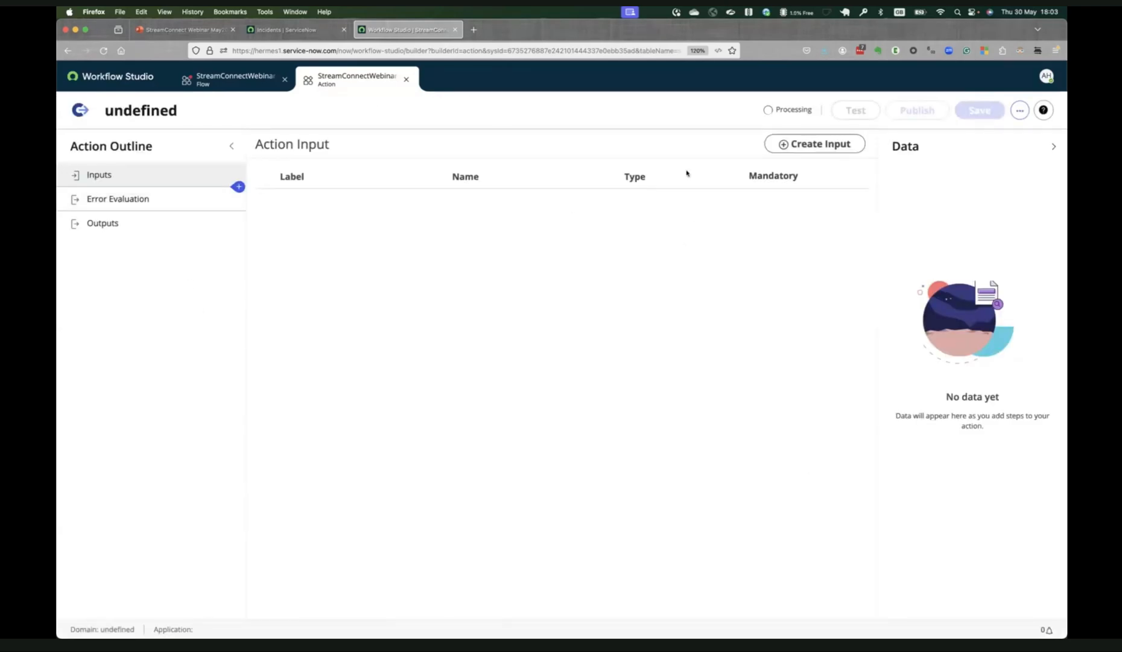
Create a mandatory String input named payload for the action.
{"action": "left_click", "coordinate": [781, 150]}
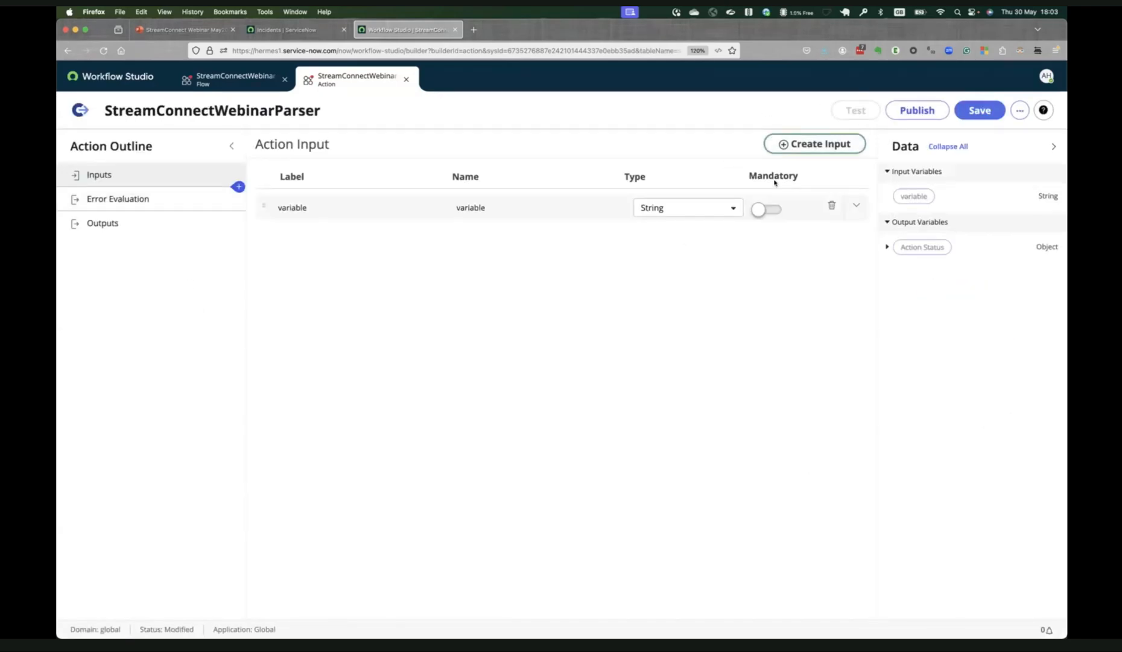
{"action": "left_click", "coordinate": [287, 205]}
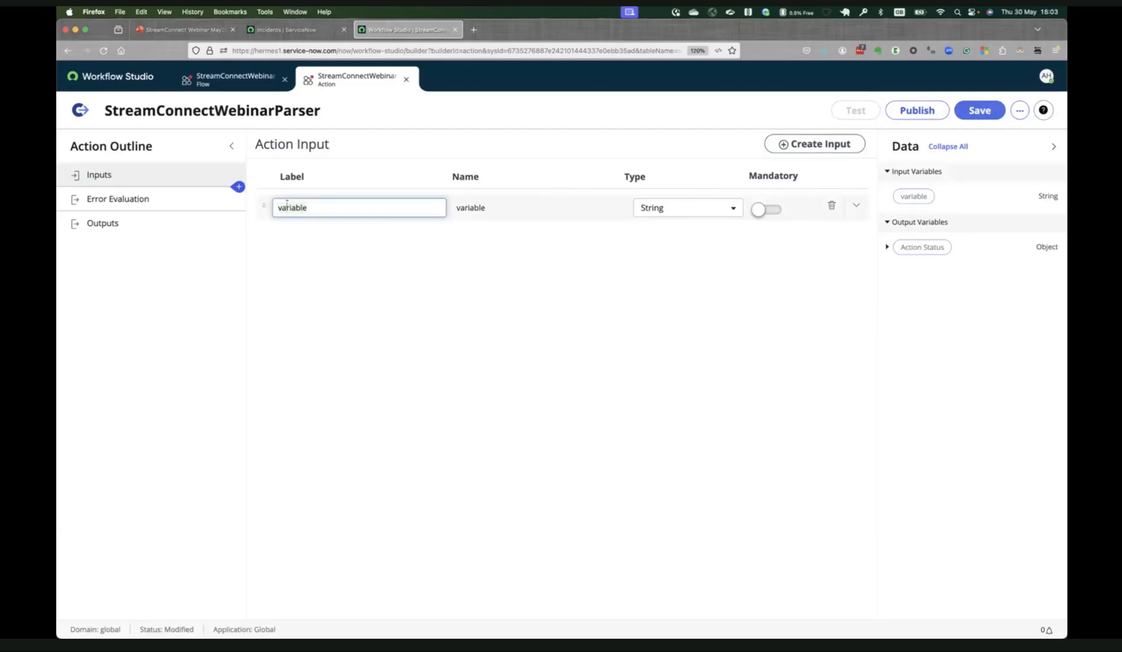
{"action": "key", "text": "super+a"}
{"action": "type", "text": "payload"}
{"action": "key", "text": "Tab"}
{"action": "key", "text": "Tab"}
{"action": "key", "text": "Tab"}
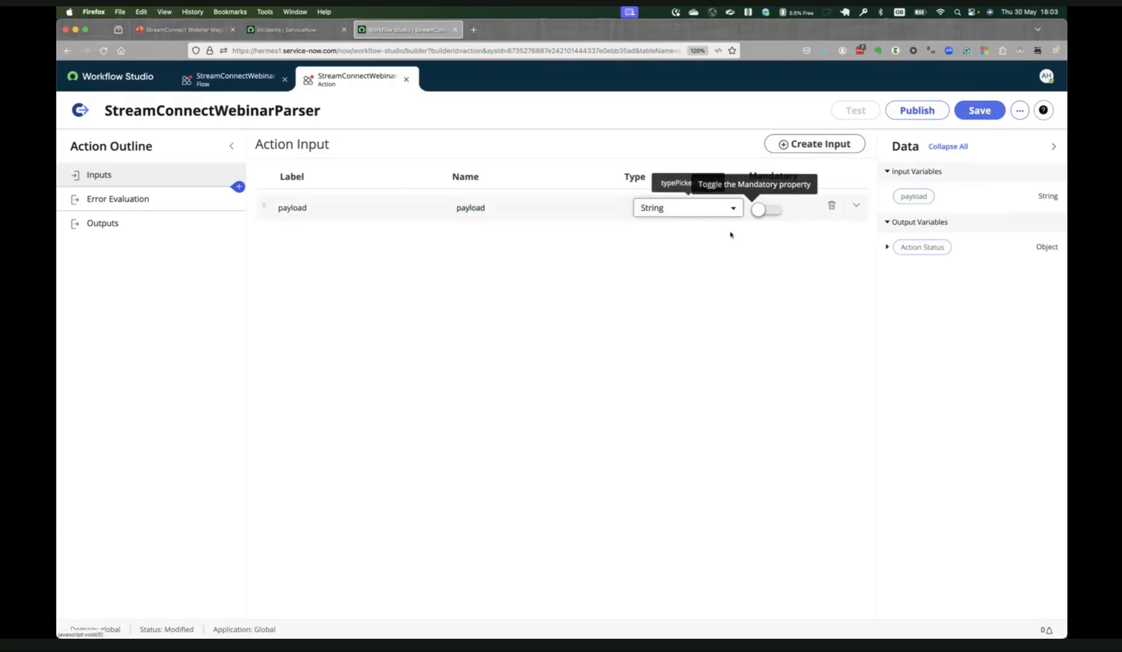
{"action": "left_click", "coordinate": [759, 209]}
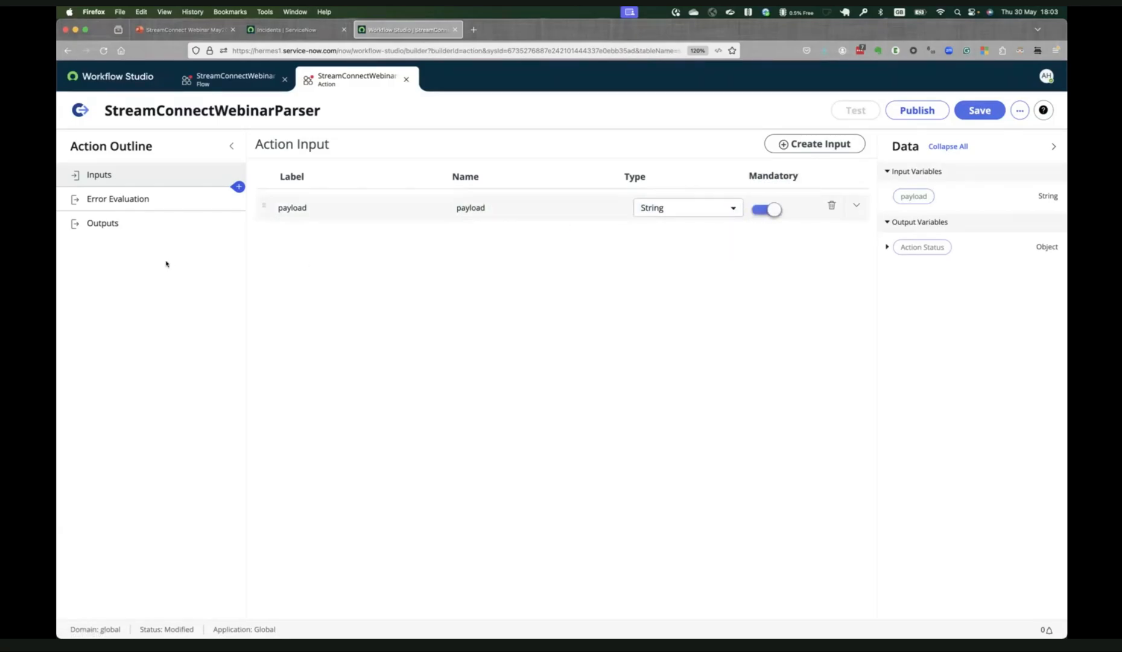
Add a JSON Parser step to the action after its inputs.
{"action": "left_click", "coordinate": [239, 187]}
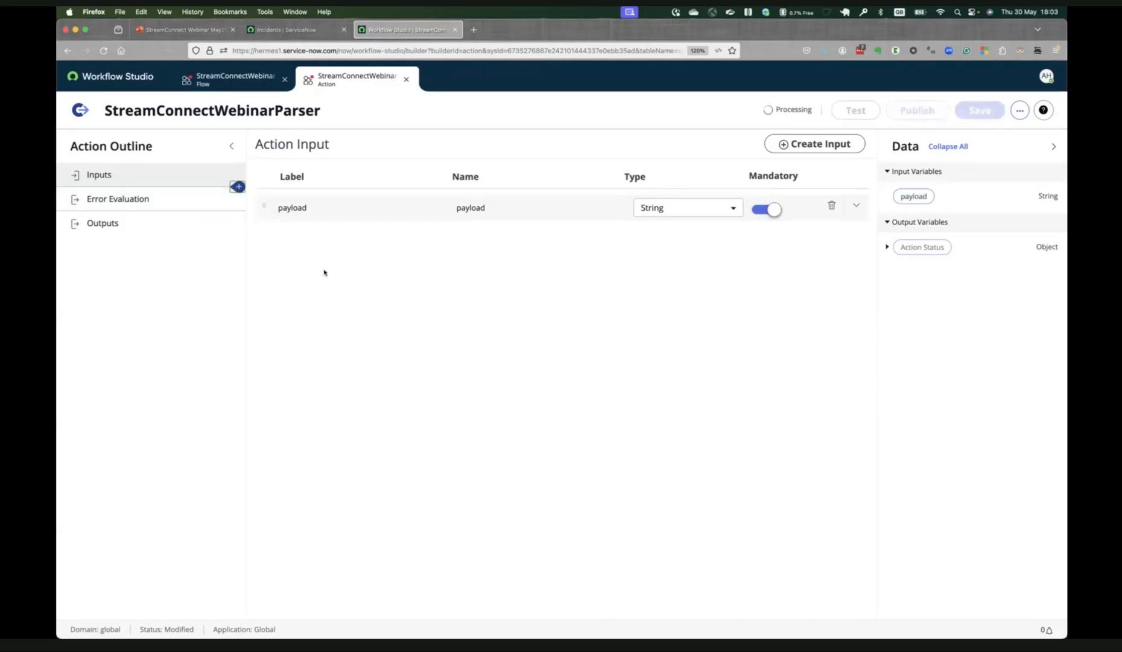
{"action": "type", "text": "json"}
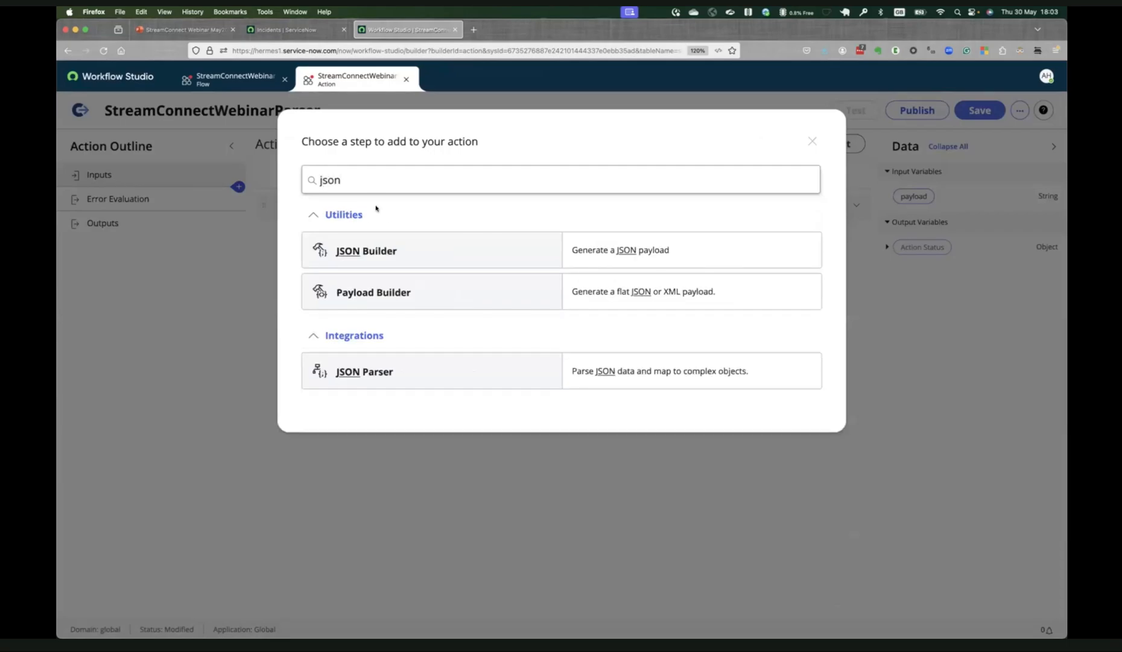
{"action": "left_click", "coordinate": [418, 371]}
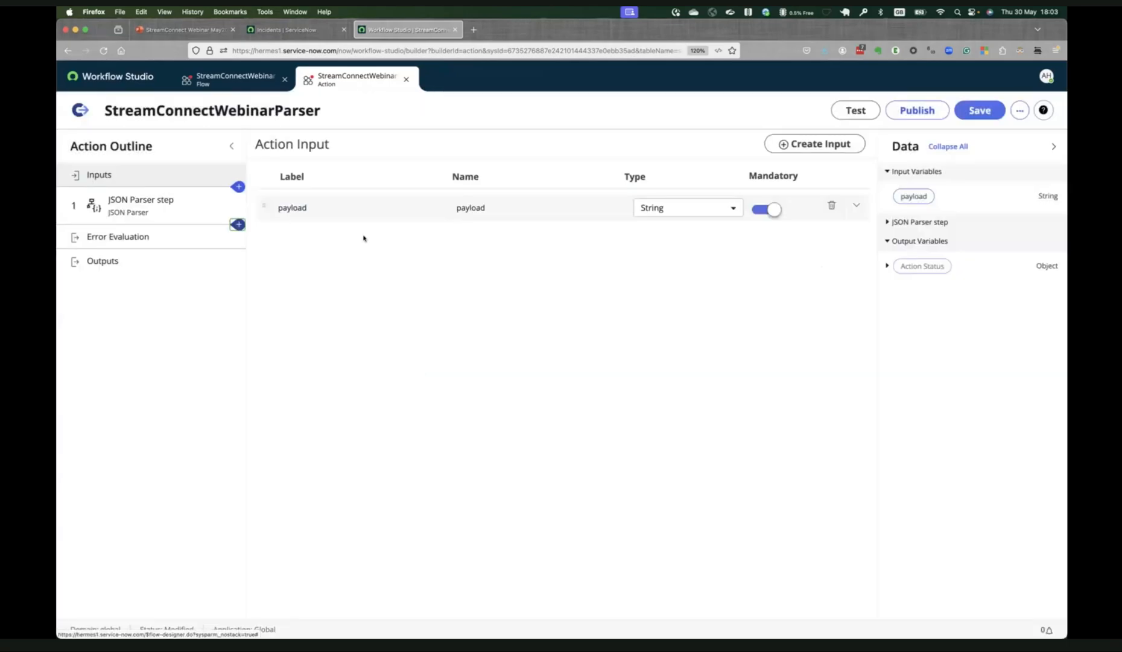
Open the JSON Parser step and set its source data to the action's payload input.
{"action": "left_click", "coordinate": [168, 209]}
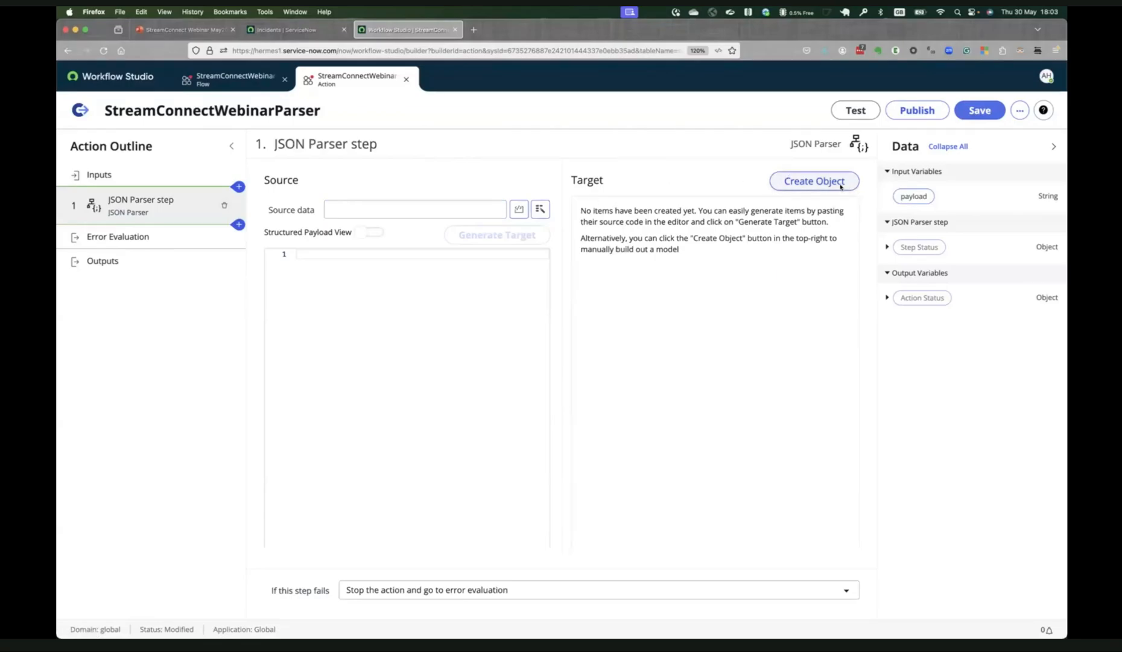
{"action": "left_click", "coordinate": [538, 209]}
{"action": "left_click", "coordinate": [576, 254]}
{"action": "left_click", "coordinate": [605, 255]}
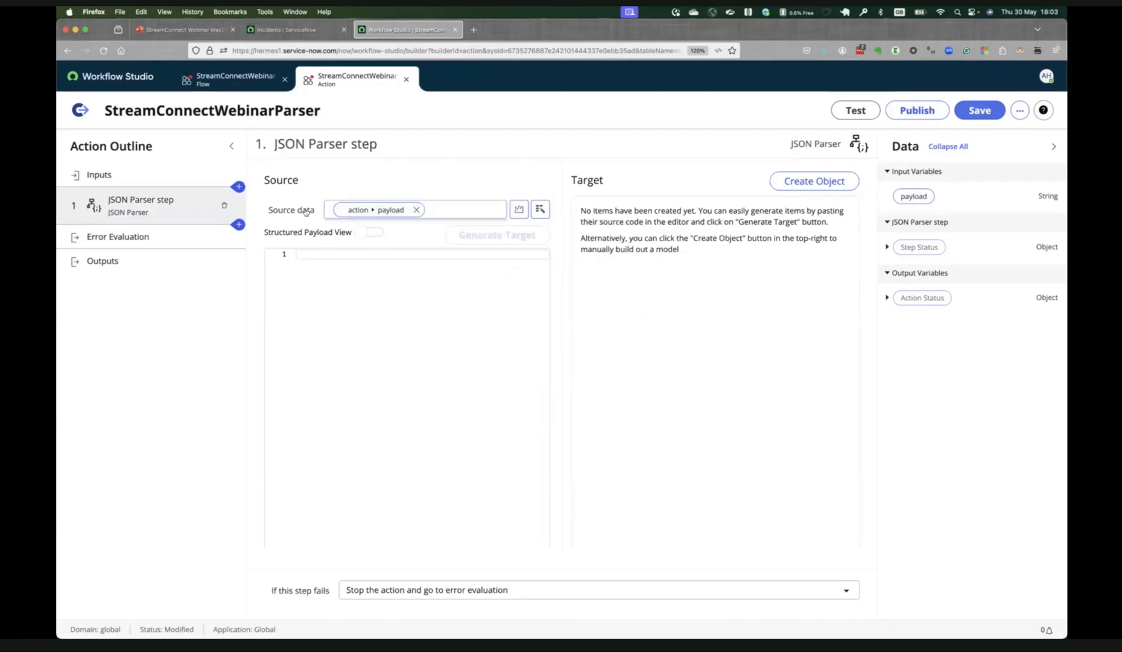
Paste the sample server JSON (ram, sys_class_name, serial_number, name, ip_address, host_name) as the parser's source payload and generate the target from it.
{"action": "left_click", "coordinate": [307, 300]}
{"action": "key", "text": "super+Tab"}
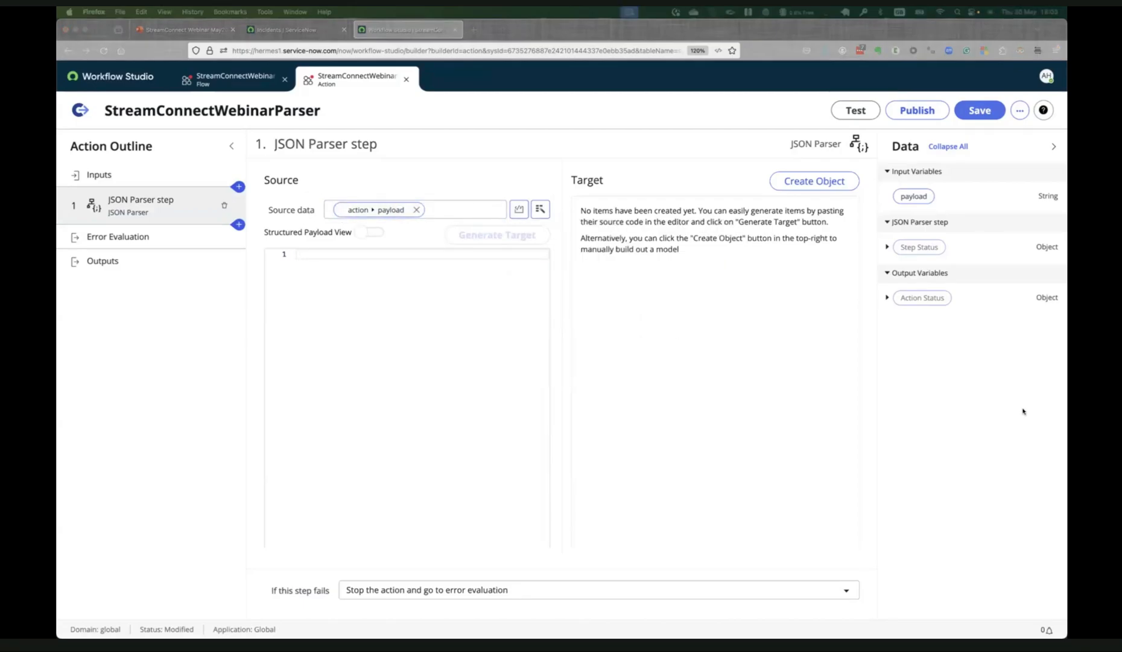
{"action": "left_click", "coordinate": [400, 358]}
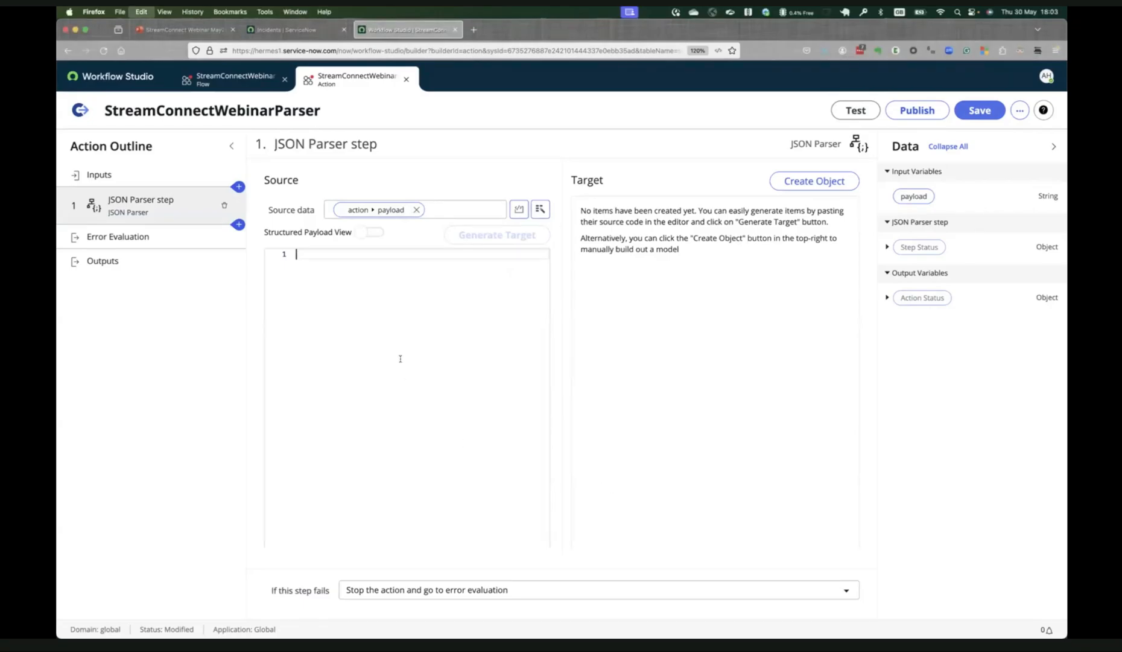
{"action": "type", "text": "{   \"ram\":\"4096\",   \"sys_class_name\":\"cmdb_ci_win_server\",   \"serial_number\":\"1001\",   \"name\":\"CTXLIC1001\",   \"ip_address\":\"11.11.11.55\",   \"host_name\":\"CTXLIC1001\" }"}
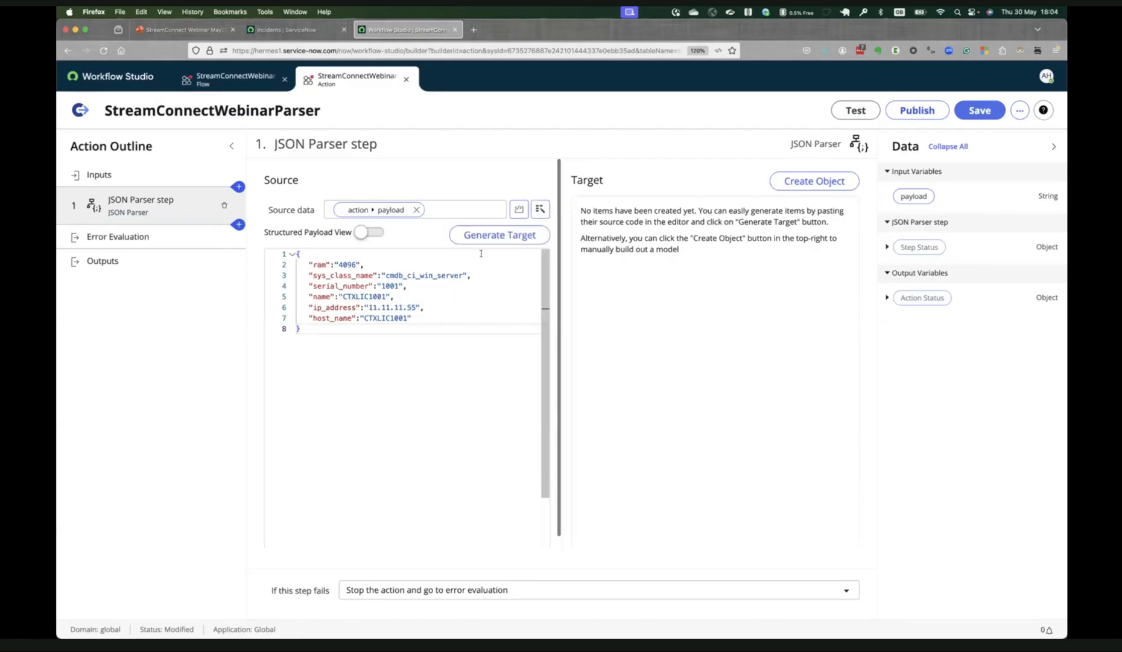
{"action": "left_click", "coordinate": [485, 242]}
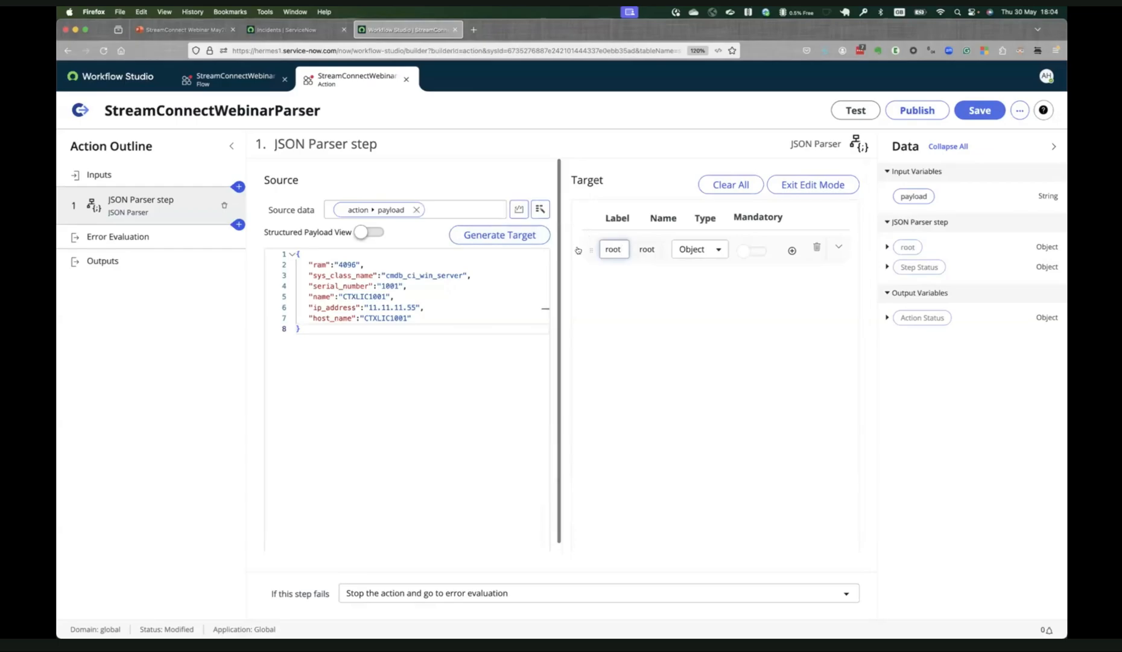
Review the child fields of the generated root object, leaving target edit mode to preview their parsed values.
{"action": "left_click", "coordinate": [577, 250]}
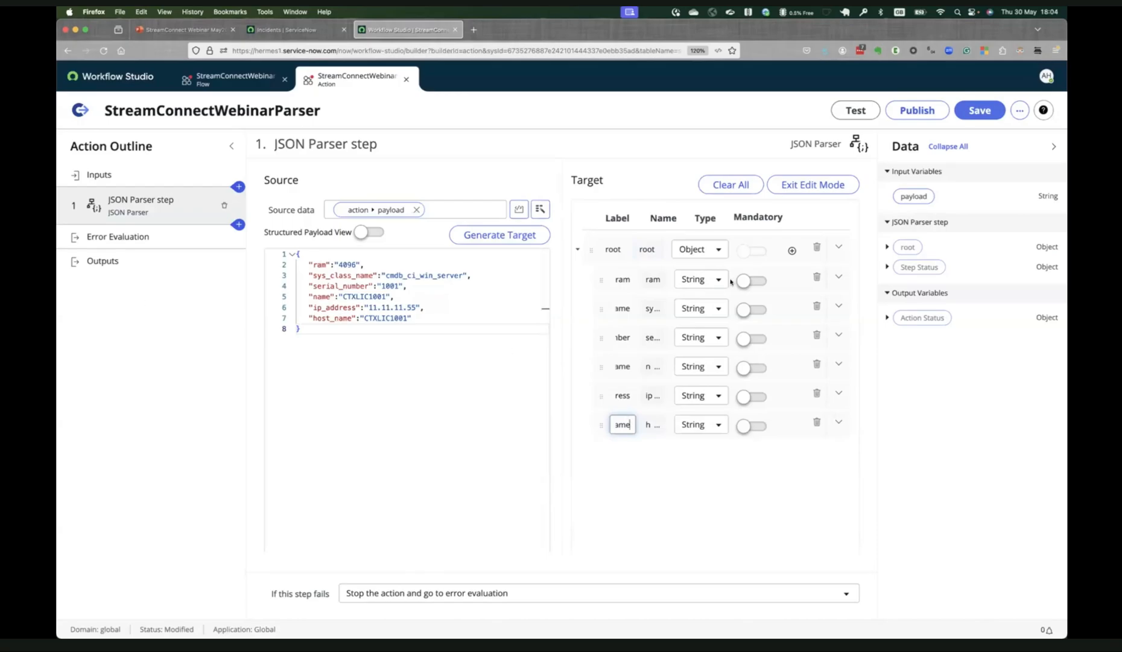
{"action": "scroll", "coordinate": [718, 268], "scroll_direction": "down", "scroll_amount": 1}
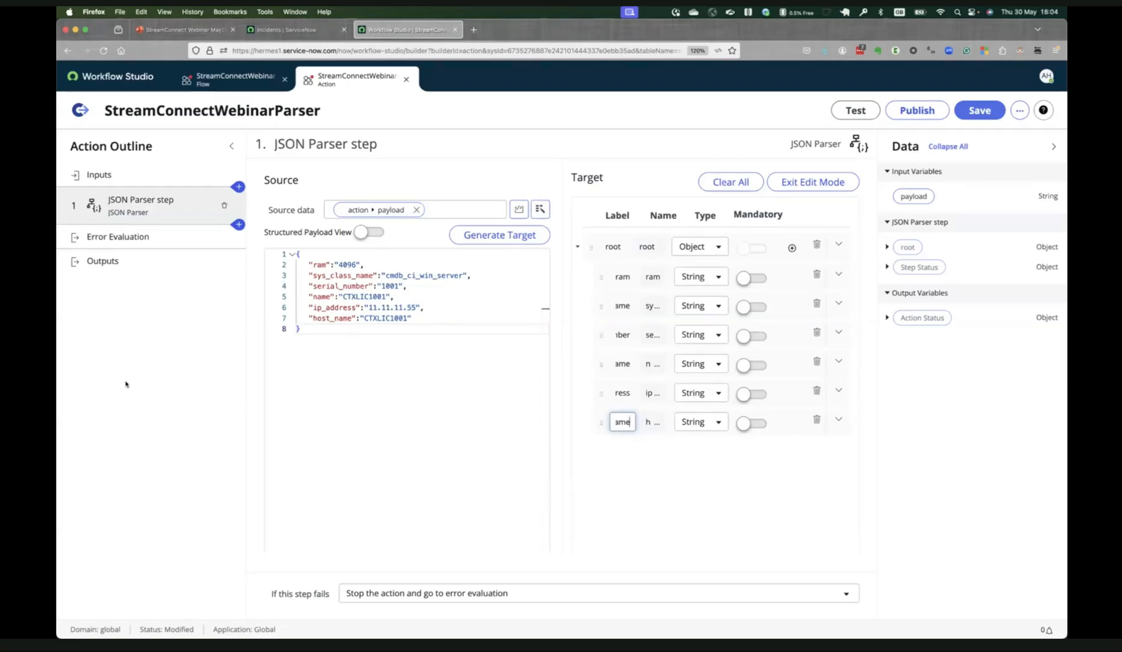
{"action": "left_click", "coordinate": [175, 371]}
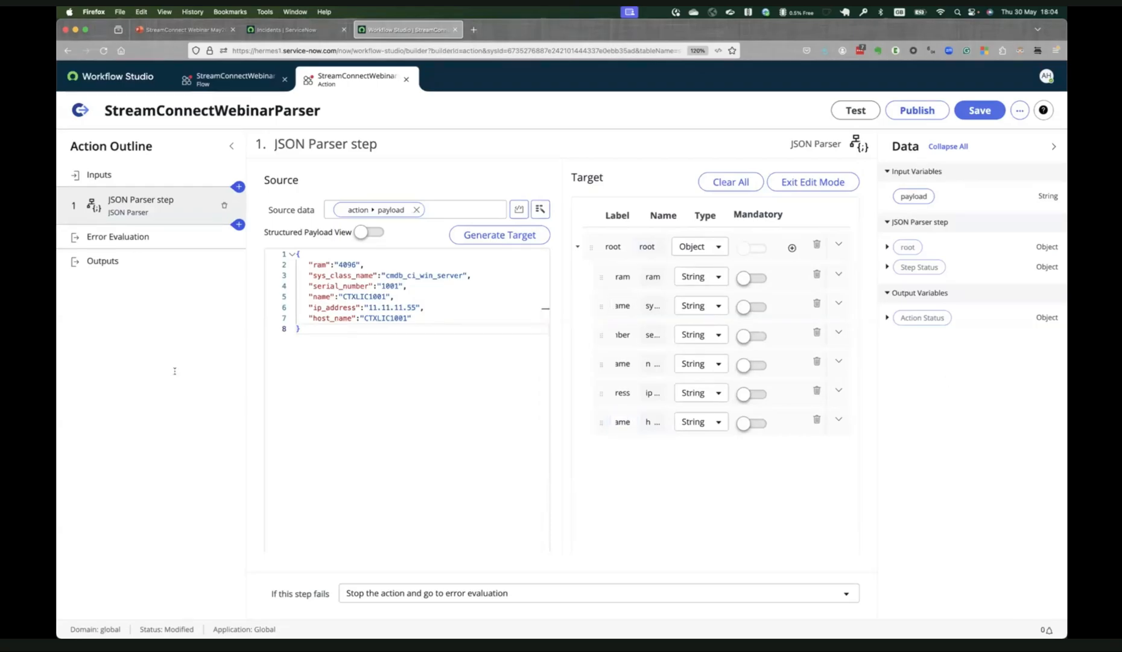
{"action": "left_click", "coordinate": [826, 182]}
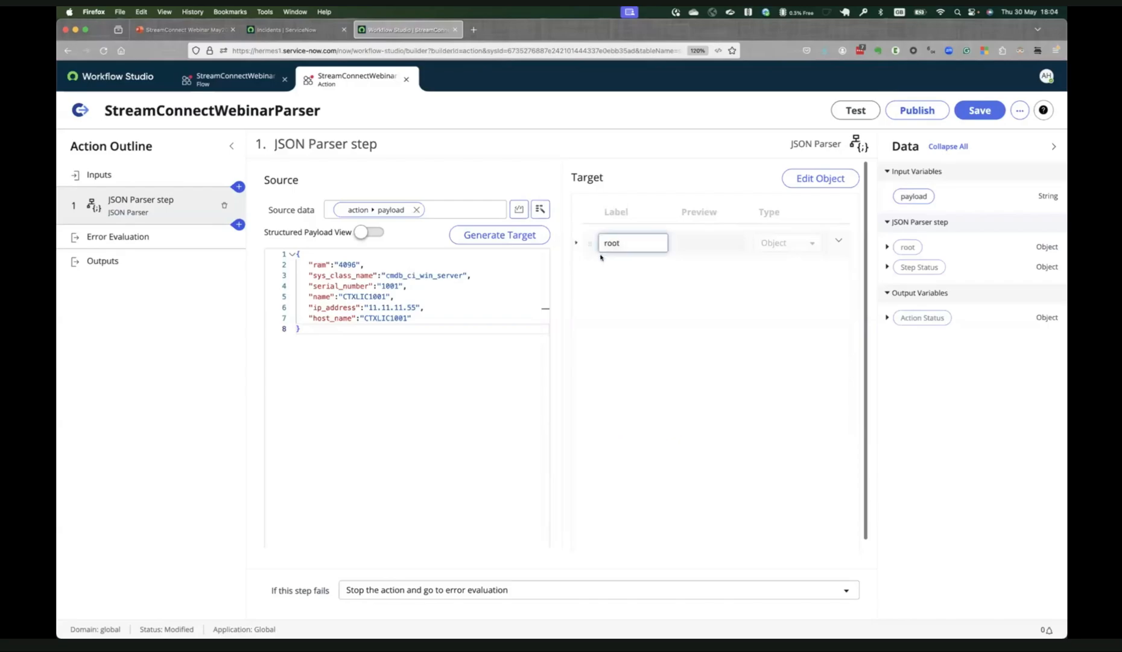
{"action": "left_click", "coordinate": [577, 244]}
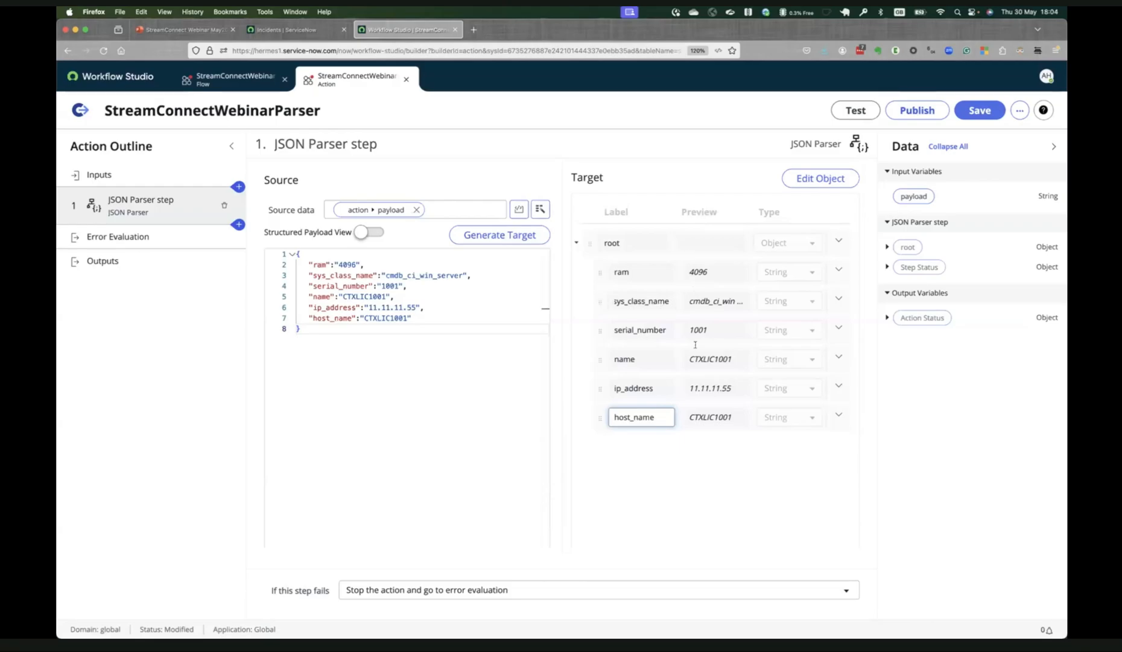
Create an action output with both label and name set to dataobject.
{"action": "left_click", "coordinate": [109, 263]}
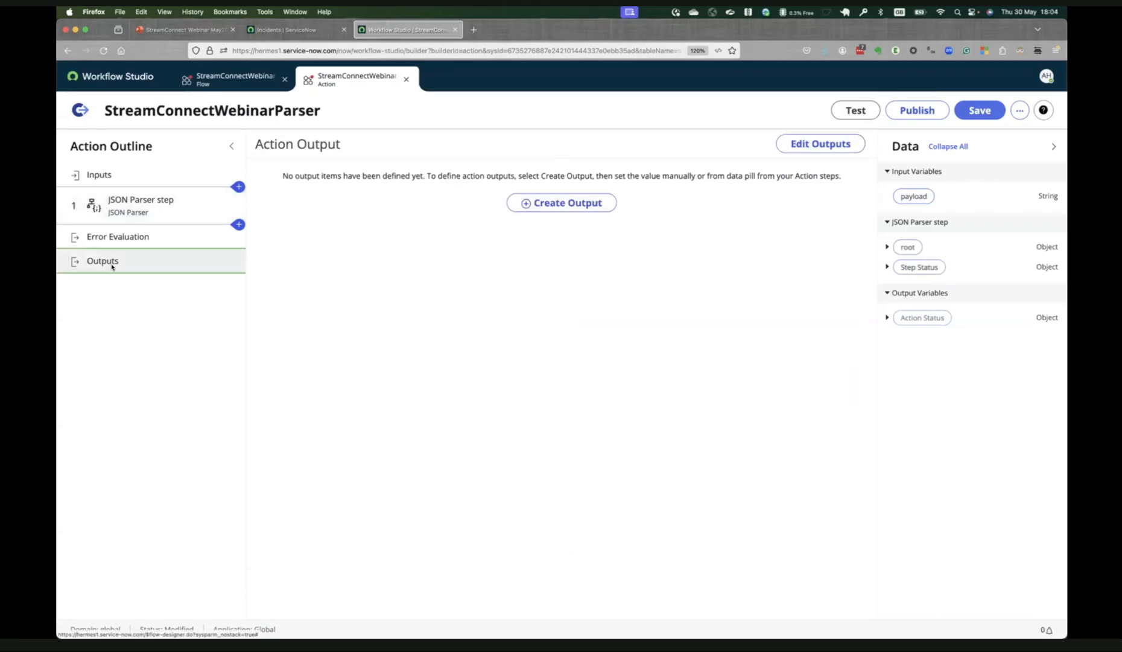
{"action": "left_click", "coordinate": [573, 204]}
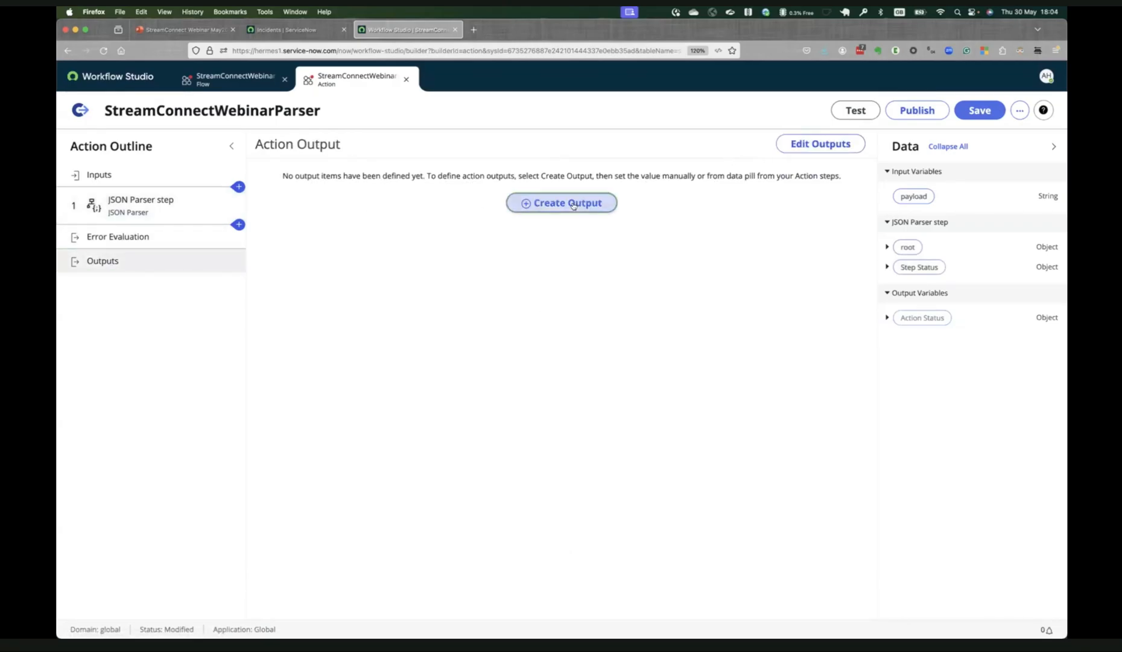
{"action": "left_click", "coordinate": [394, 208]}
{"action": "key", "text": "super+a"}
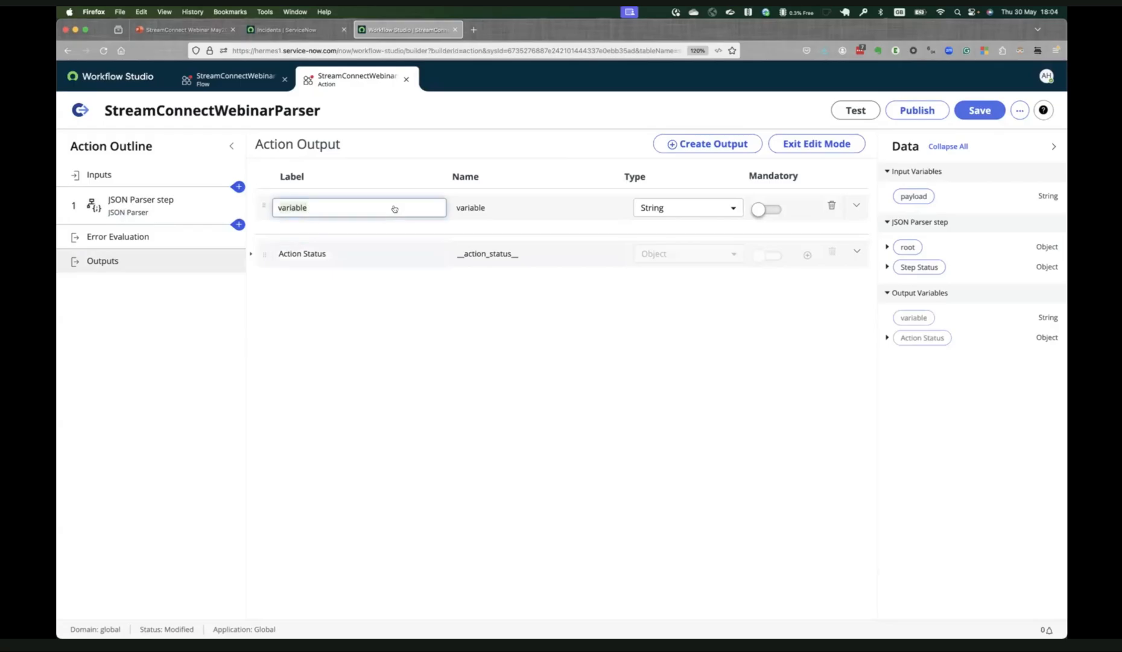
{"action": "type", "text": "dataobject"}
{"action": "key", "text": "Tab"}
{"action": "type", "text": "da"}
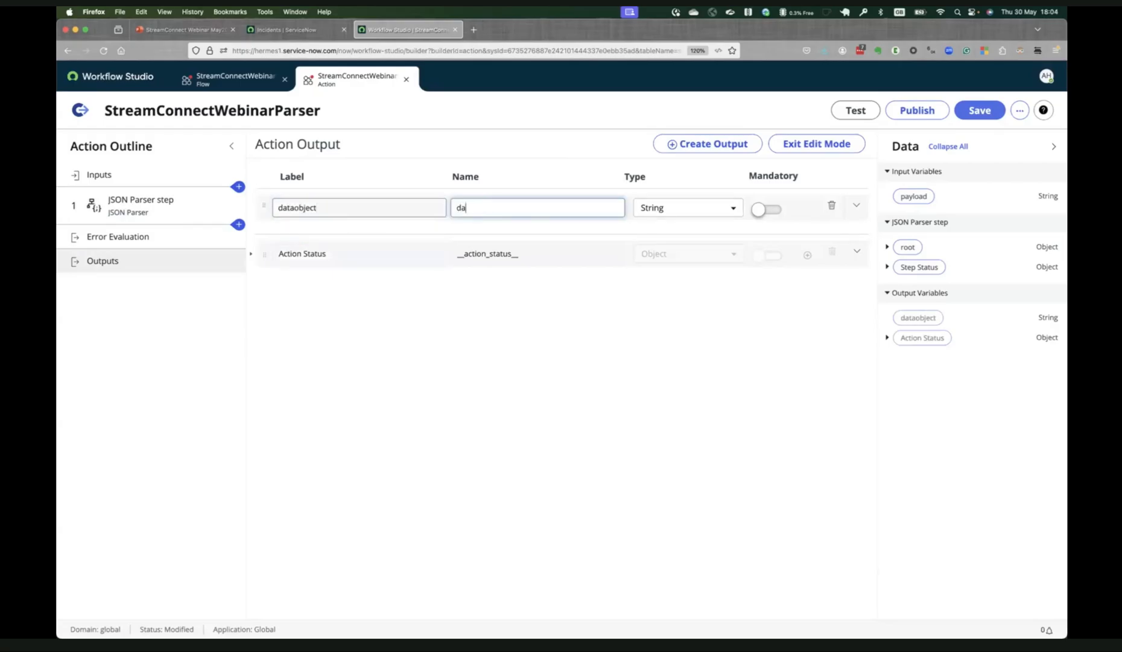
{"action": "type", "text": "taobject"}
{"action": "key", "text": "Tab"}
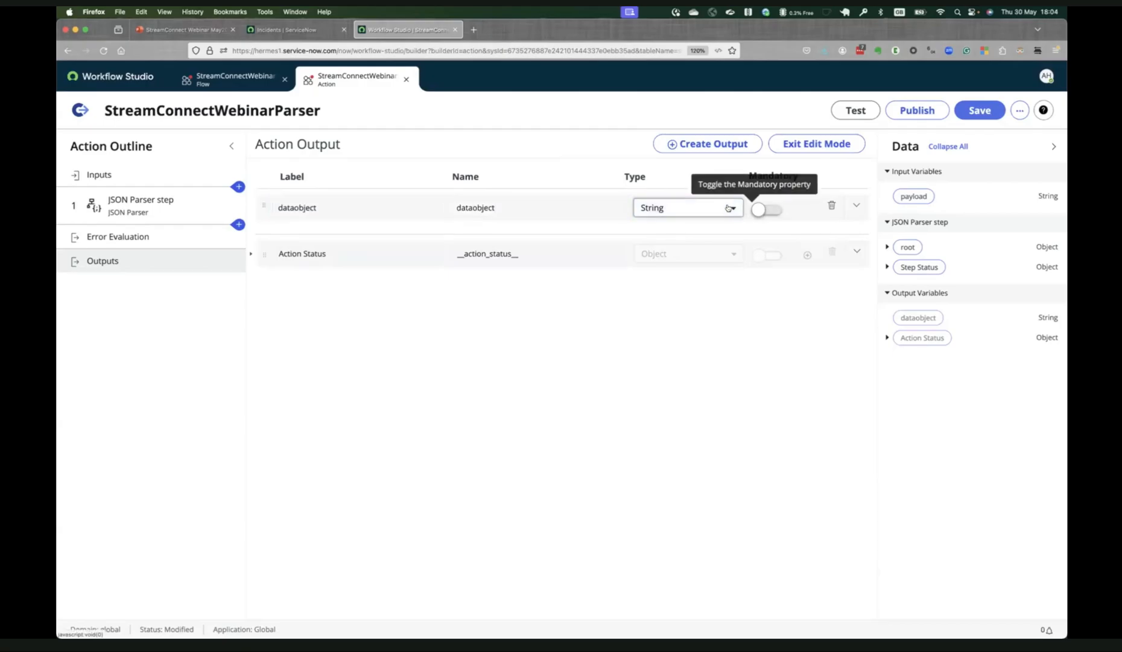
Set the dataobject output's type to Object and finish editing the outputs.
{"action": "left_click", "coordinate": [728, 207]}
{"action": "type", "text": "o"}
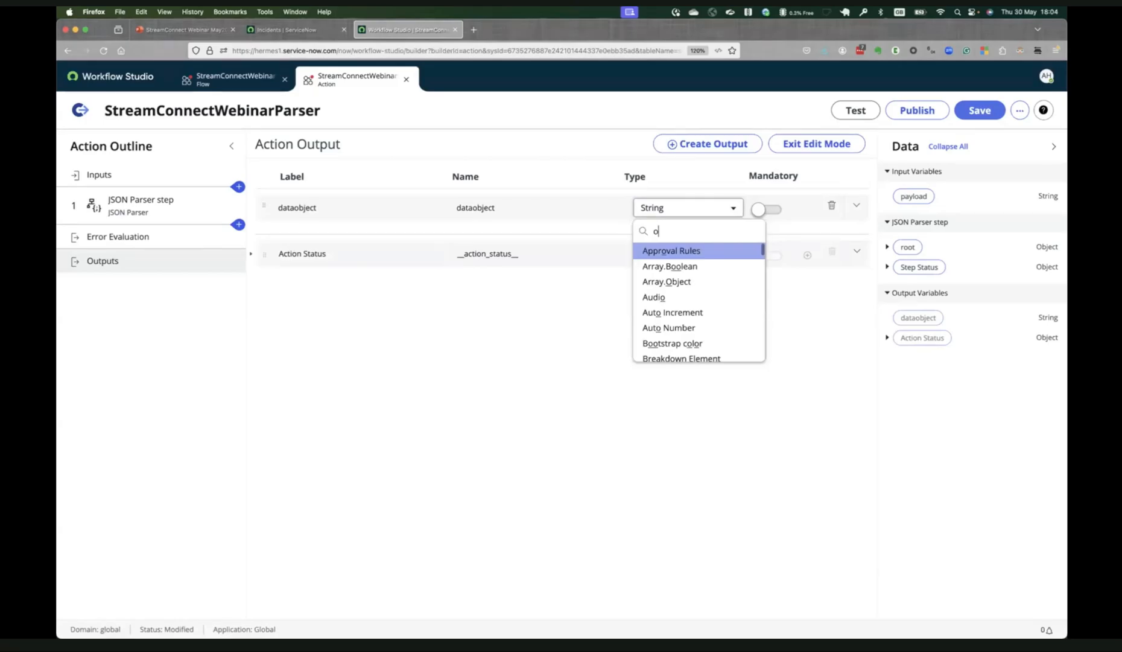
{"action": "type", "text": "bject"}
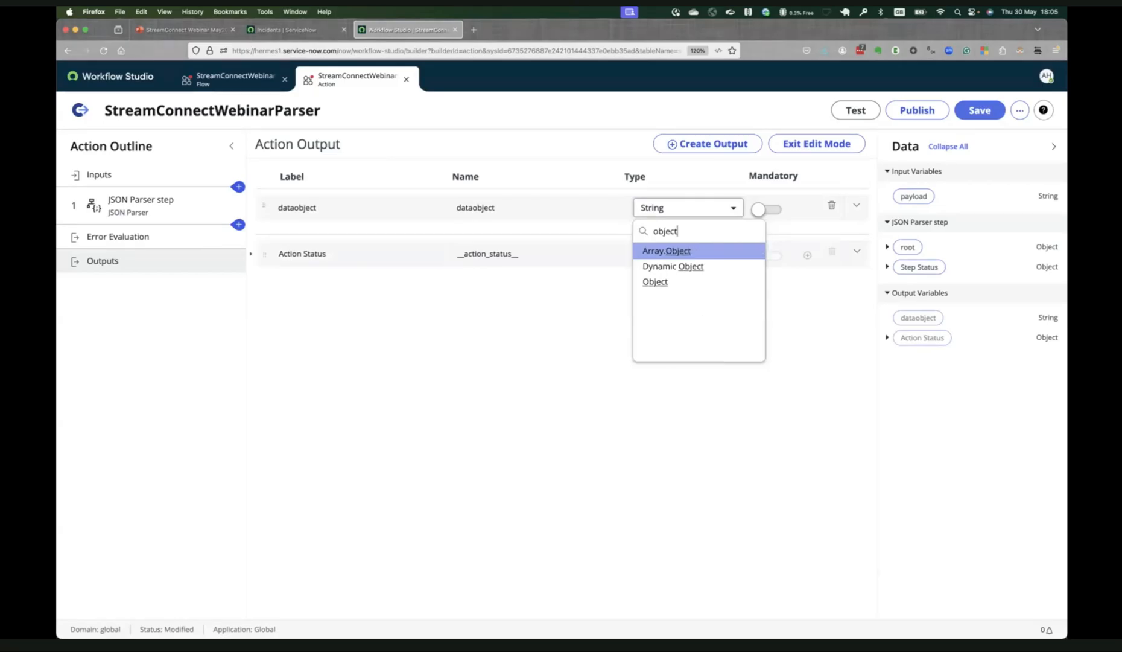
{"action": "left_click", "coordinate": [719, 288]}
{"action": "left_click", "coordinate": [811, 146]}
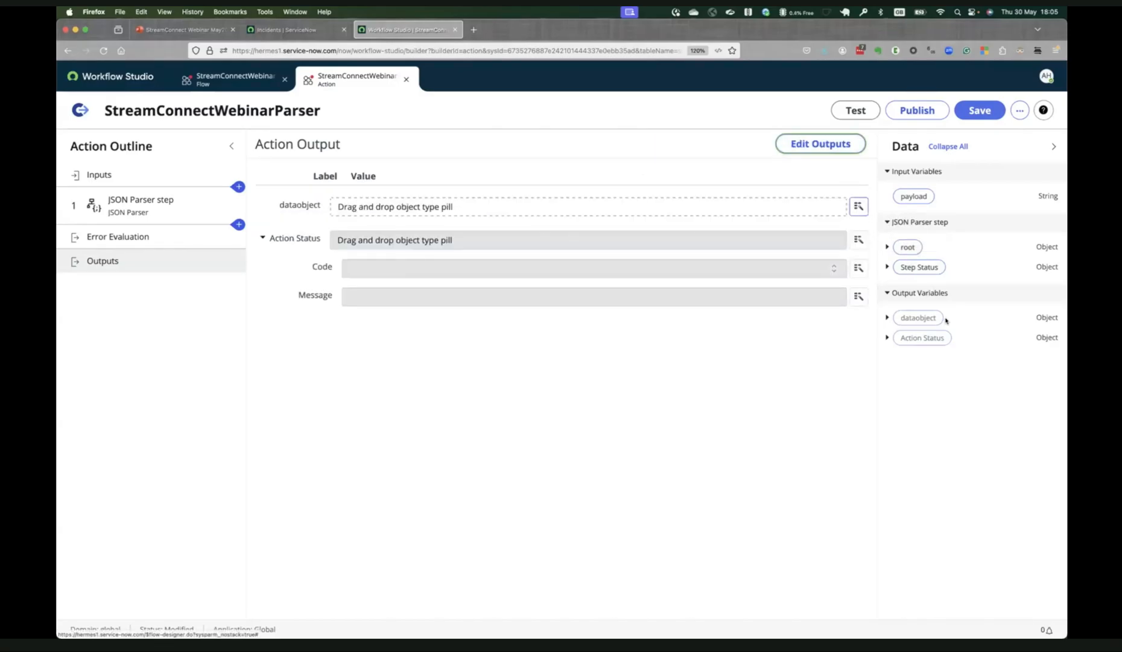
Try to assign the JSON Parser step's root object to the dataobject output, and dismiss the resulting notifications.
{"action": "left_click_drag", "start_coordinate": [908, 247], "coordinate": [583, 211]}
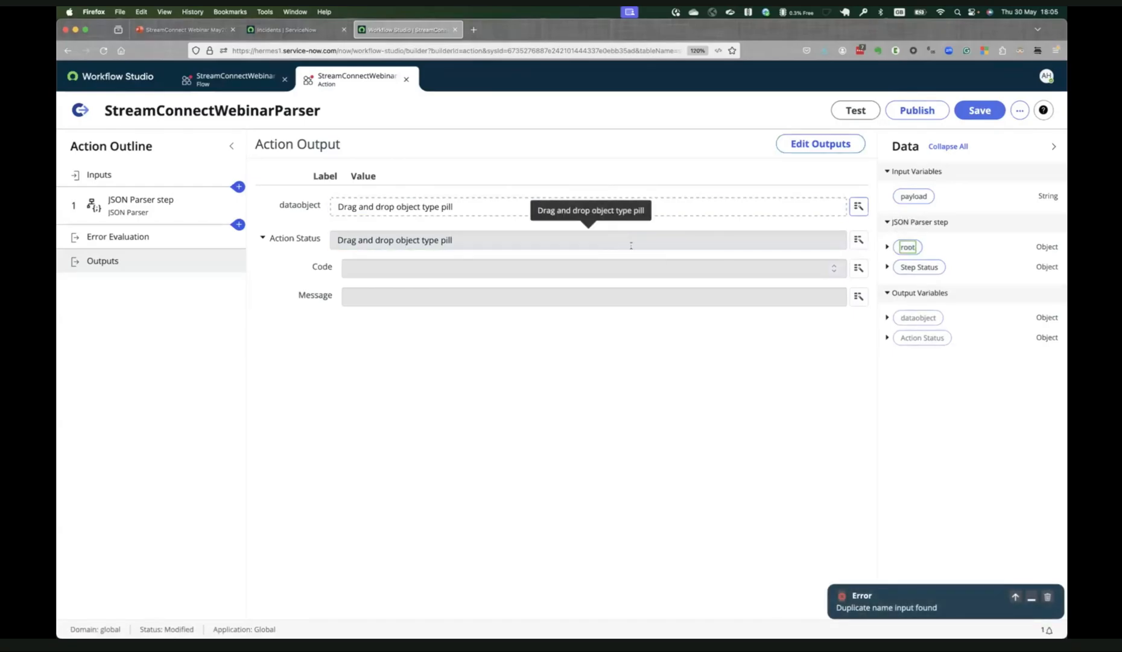
{"action": "left_click", "coordinate": [887, 248]}
{"action": "left_click", "coordinate": [886, 246]}
{"action": "left_click_drag", "start_coordinate": [907, 247], "coordinate": [689, 210]}
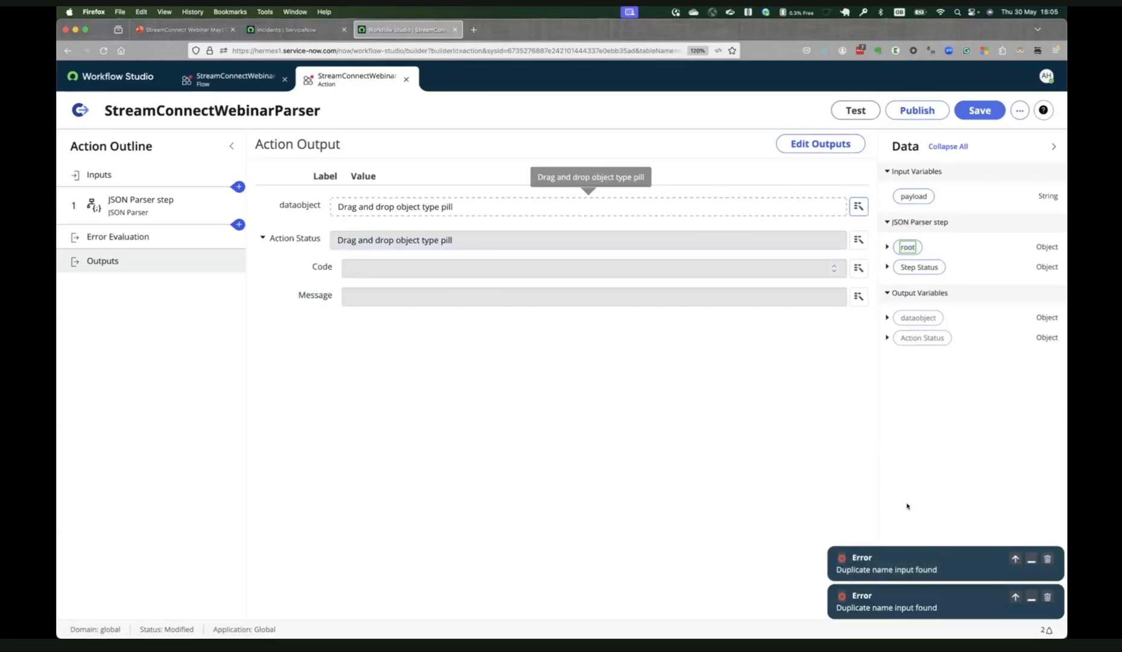
{"action": "left_click", "coordinate": [1047, 558]}
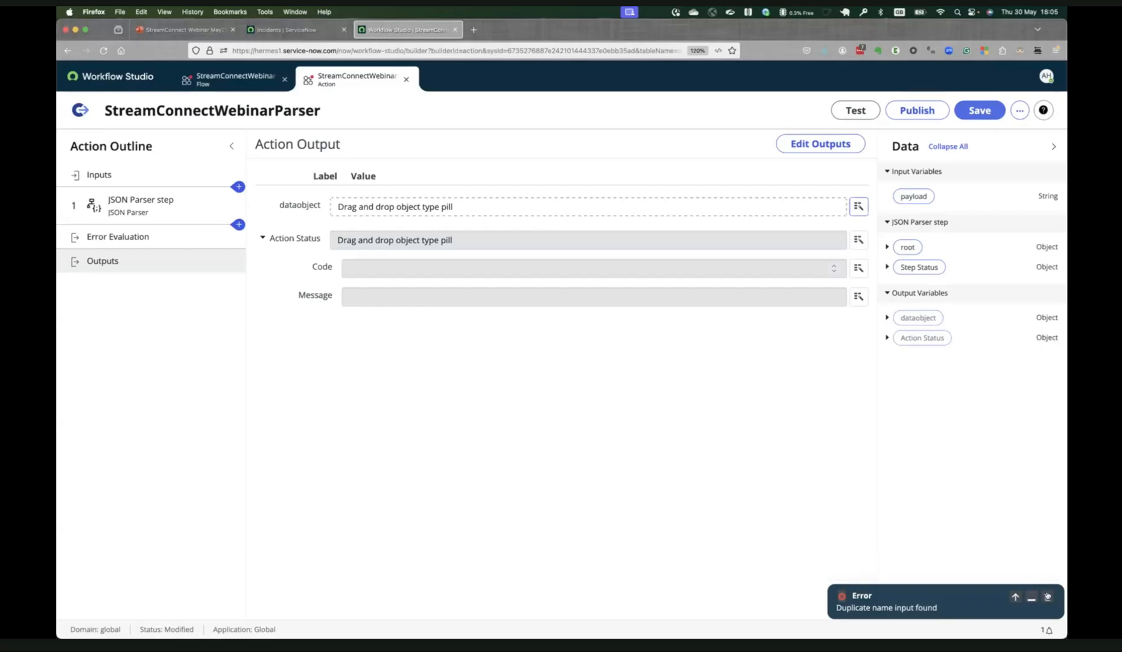
{"action": "left_click", "coordinate": [1047, 597]}
Save the action and assign the JSON Parser step's root object as the value of the dataobject output.
{"action": "left_click", "coordinate": [979, 110]}
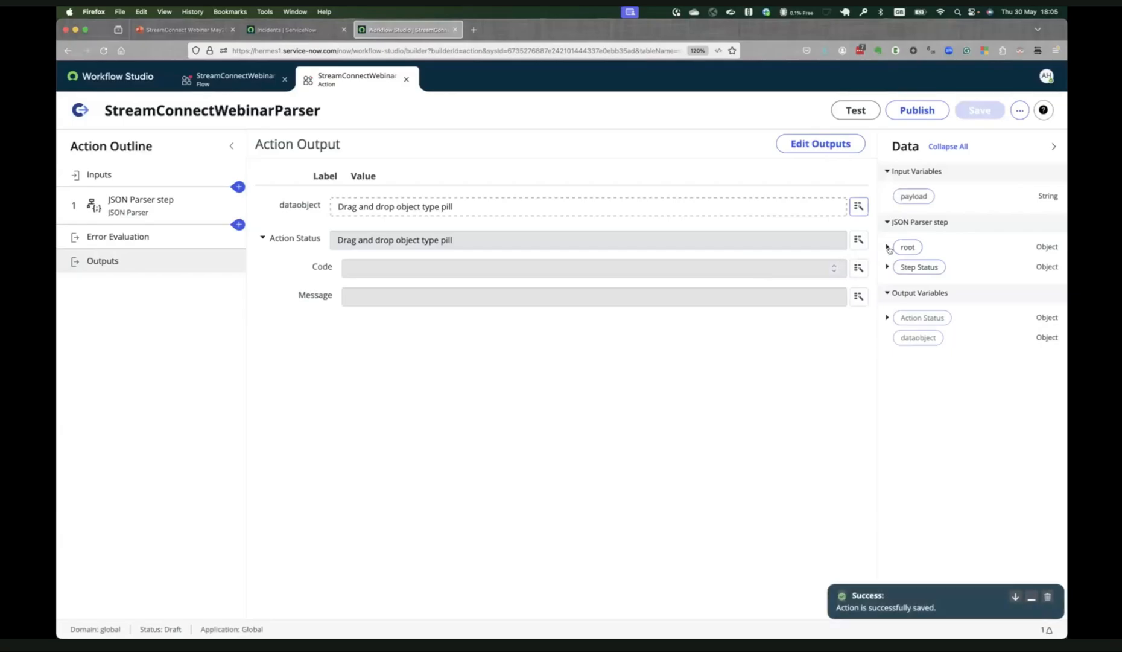
{"action": "left_click_drag", "start_coordinate": [908, 247], "coordinate": [509, 210]}
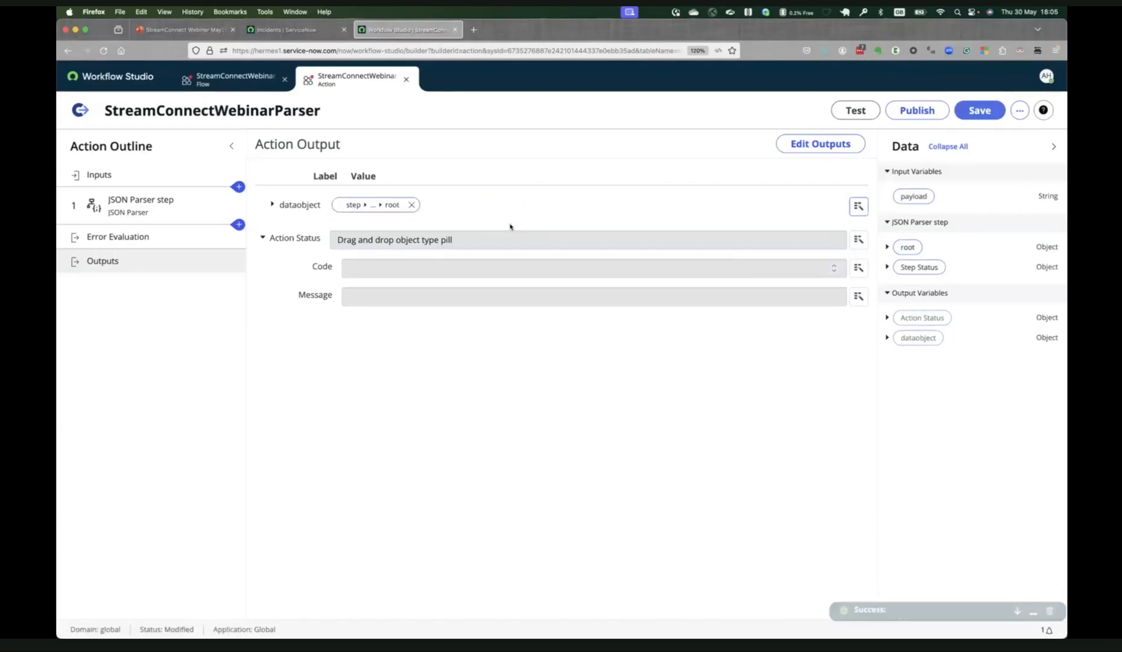
Save the StreamConnectWebinarParser action with its mapped output and publish it.
{"action": "left_click", "coordinate": [973, 116]}
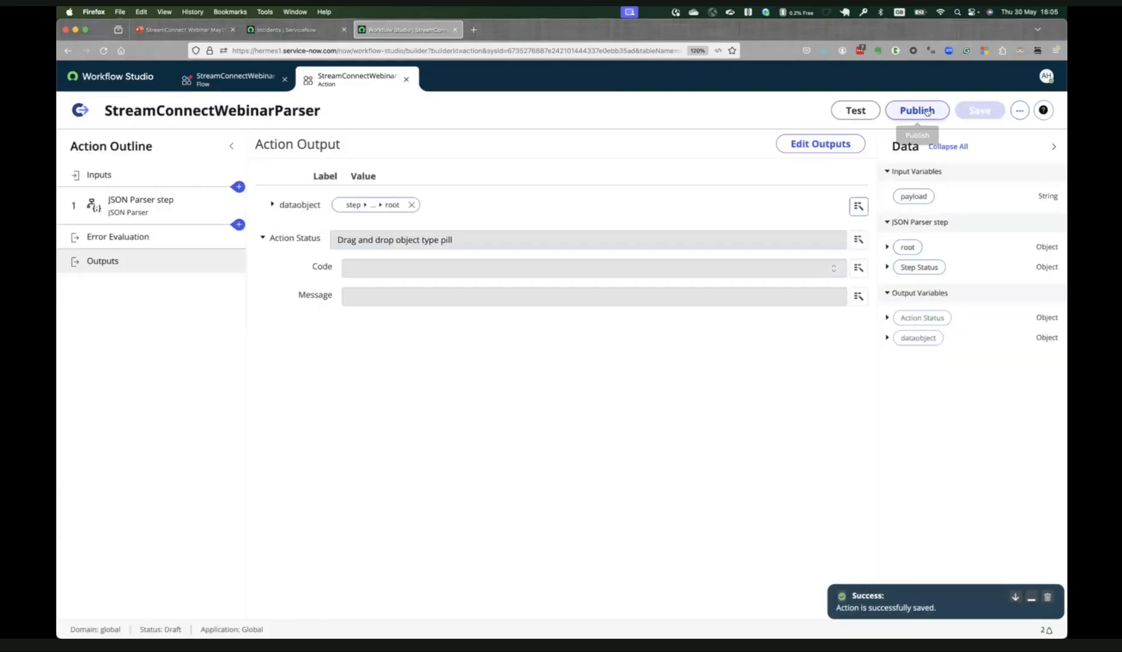
{"action": "left_click", "coordinate": [928, 112]}
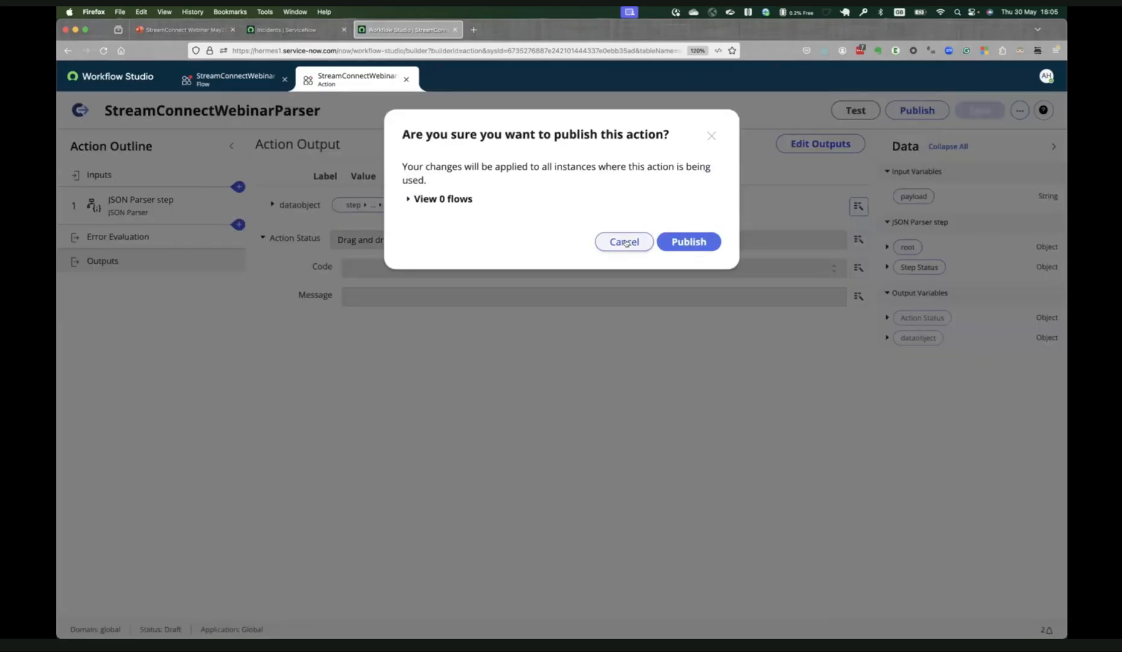
{"action": "left_click", "coordinate": [689, 241]}
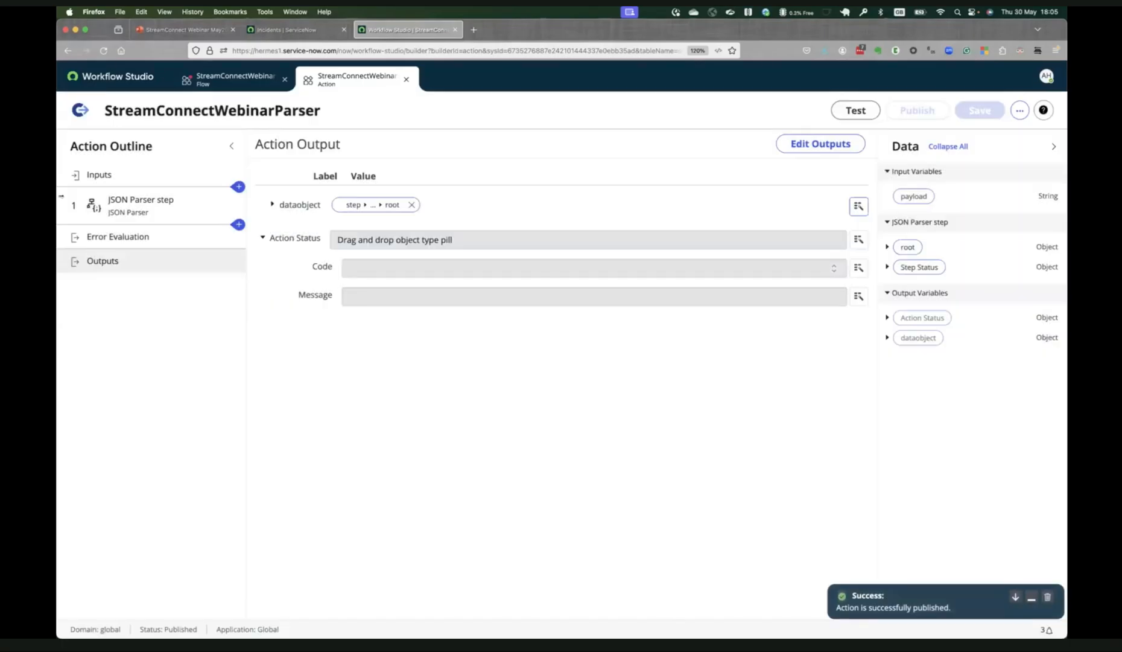
In the StreamConnectWebinar Consumer flow, add the StreamConnectWebinarParser action inside the For Each loop.
{"action": "left_click", "coordinate": [217, 76]}
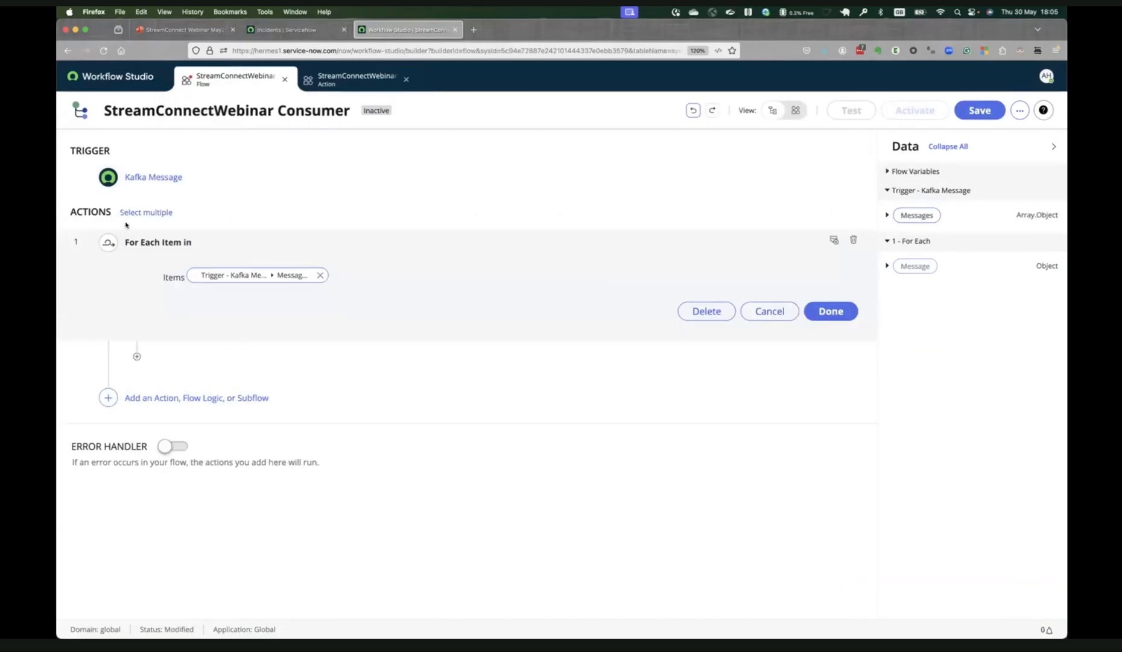
{"action": "left_click", "coordinate": [136, 357]}
{"action": "left_click", "coordinate": [190, 361]}
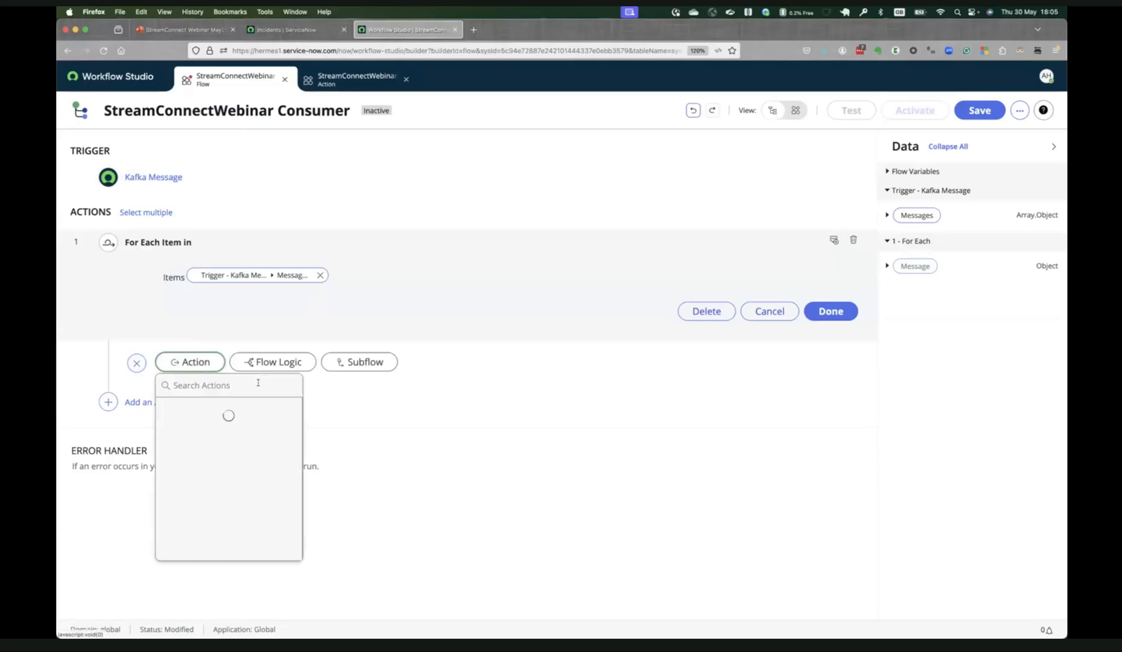
{"action": "type", "text": "St"}
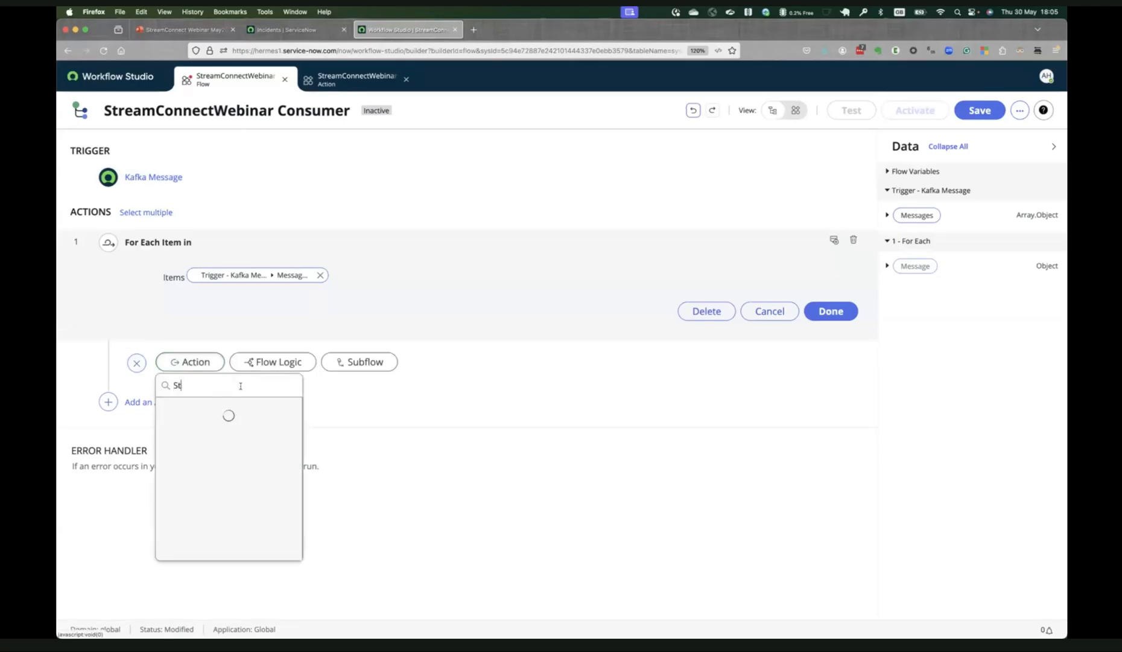
{"action": "type", "text": "reamconnectwe"}
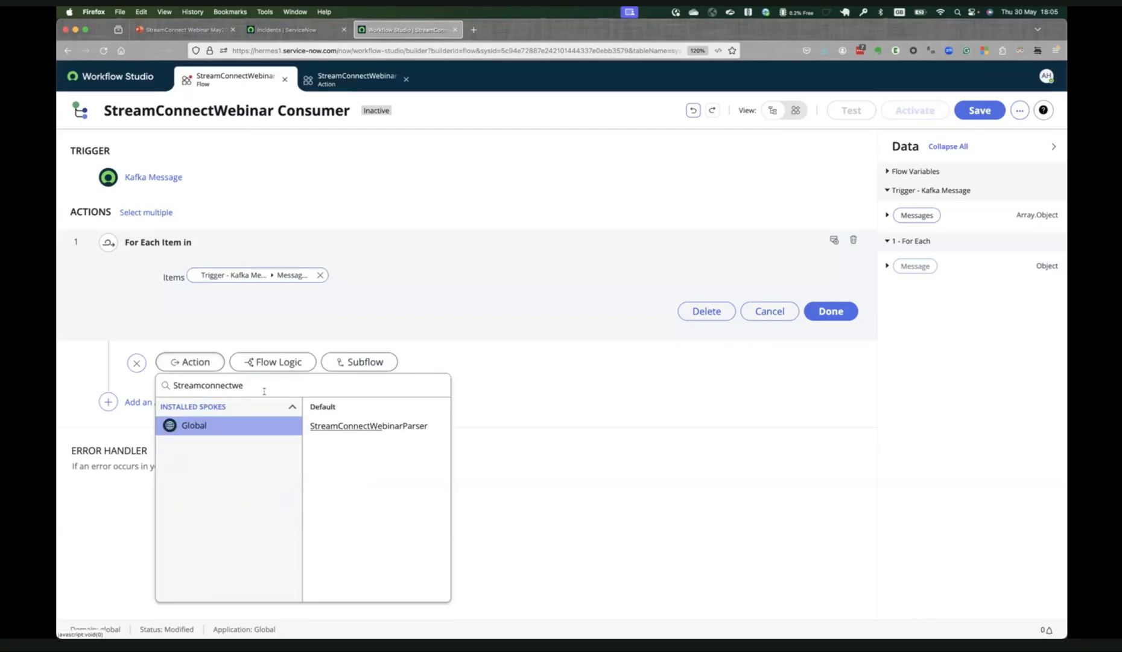
{"action": "left_click", "coordinate": [369, 425]}
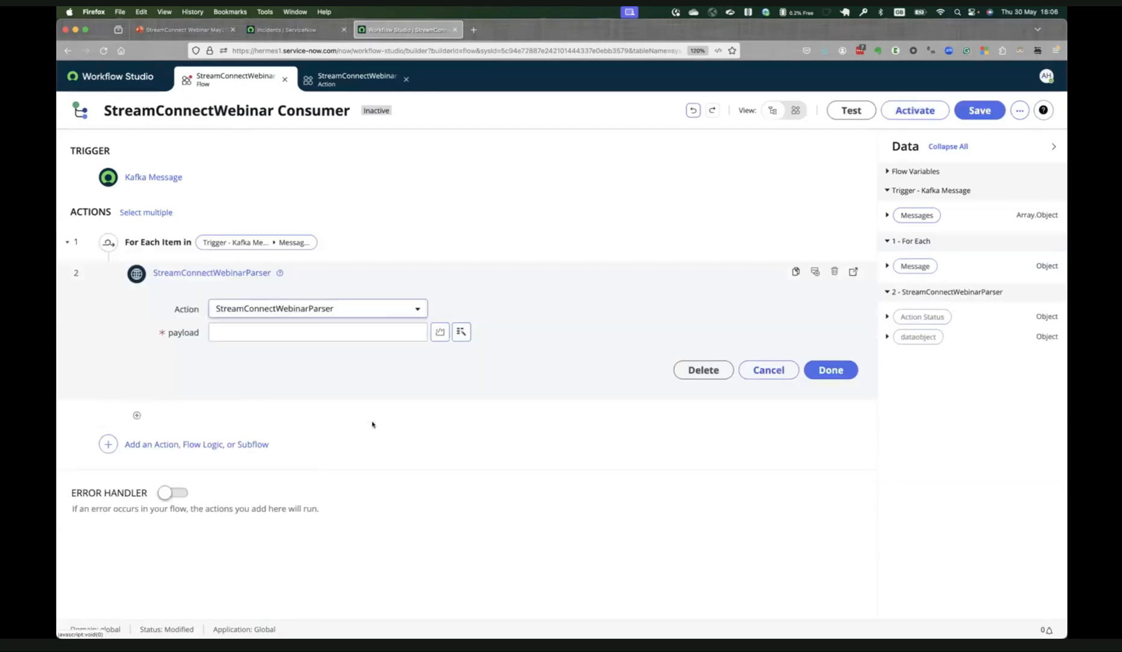
Set the parser action's payload input to the Payload of the For Each loop's Message and finish the action.
{"action": "left_click", "coordinate": [462, 332]}
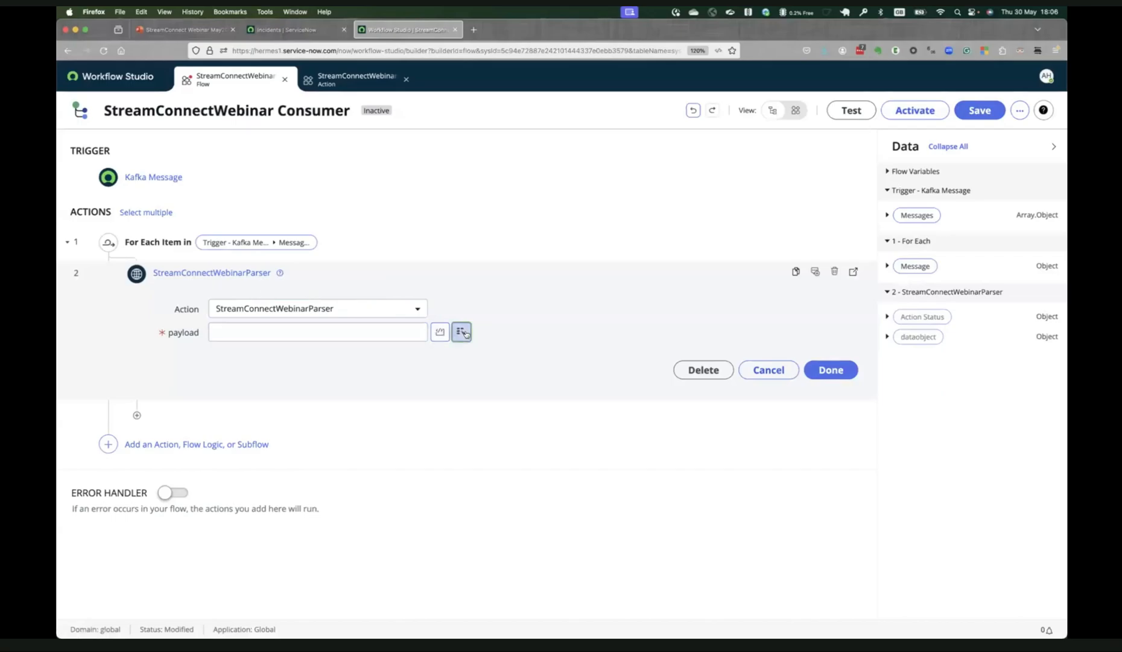
{"action": "left_click", "coordinate": [501, 395]}
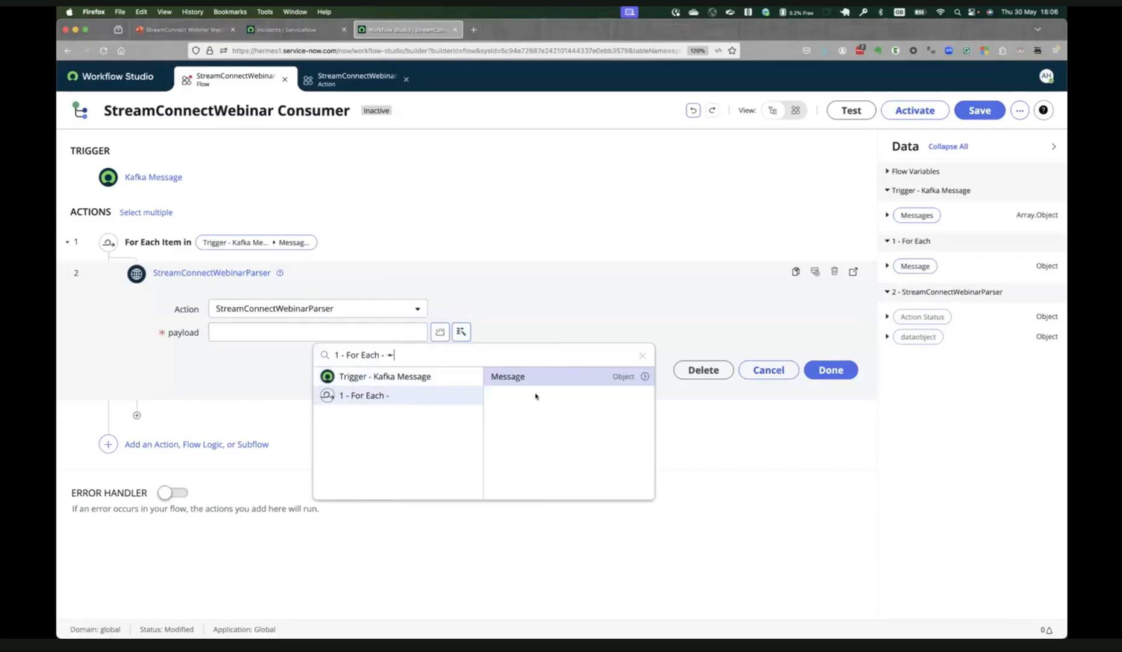
{"action": "left_click", "coordinate": [644, 377]}
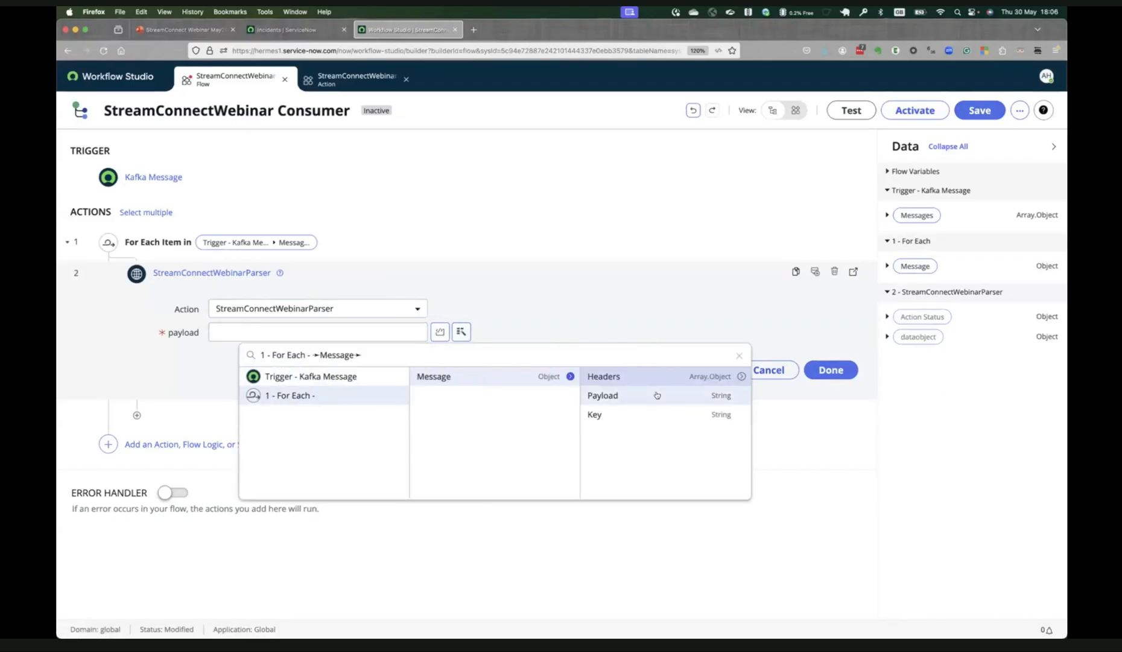
{"action": "left_click", "coordinate": [658, 395]}
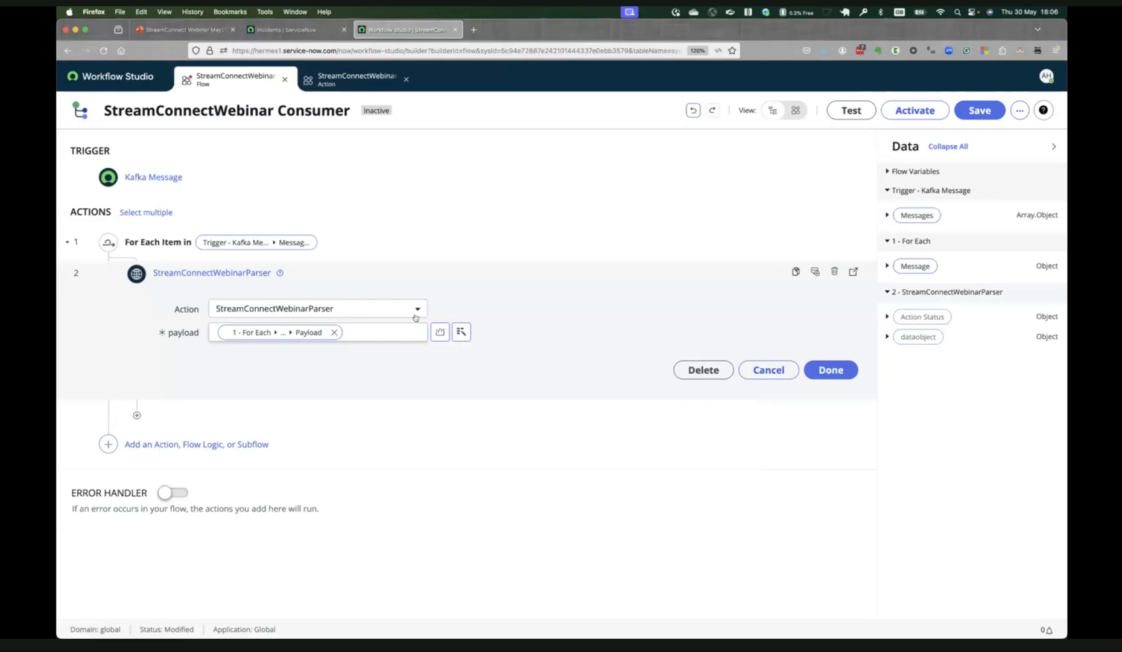
{"action": "left_click", "coordinate": [833, 372]}
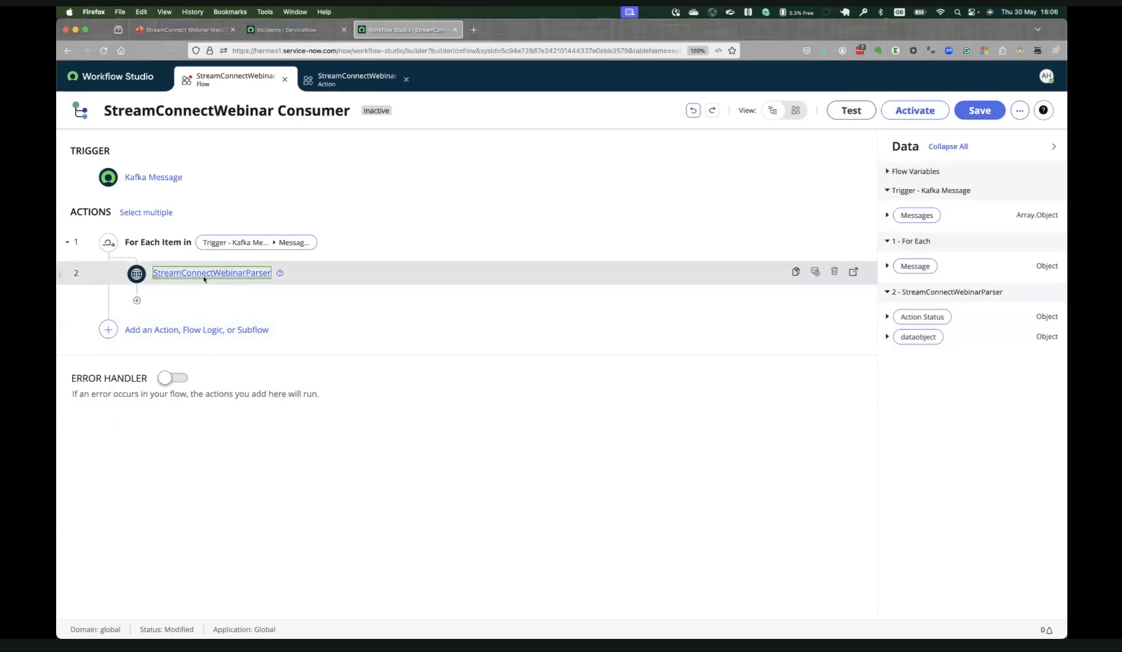
Add an If condition after the StreamConnectWebinarParser step inside the loop, testing sys_class_name from the parser's dataobject.
{"action": "left_click", "coordinate": [138, 301]}
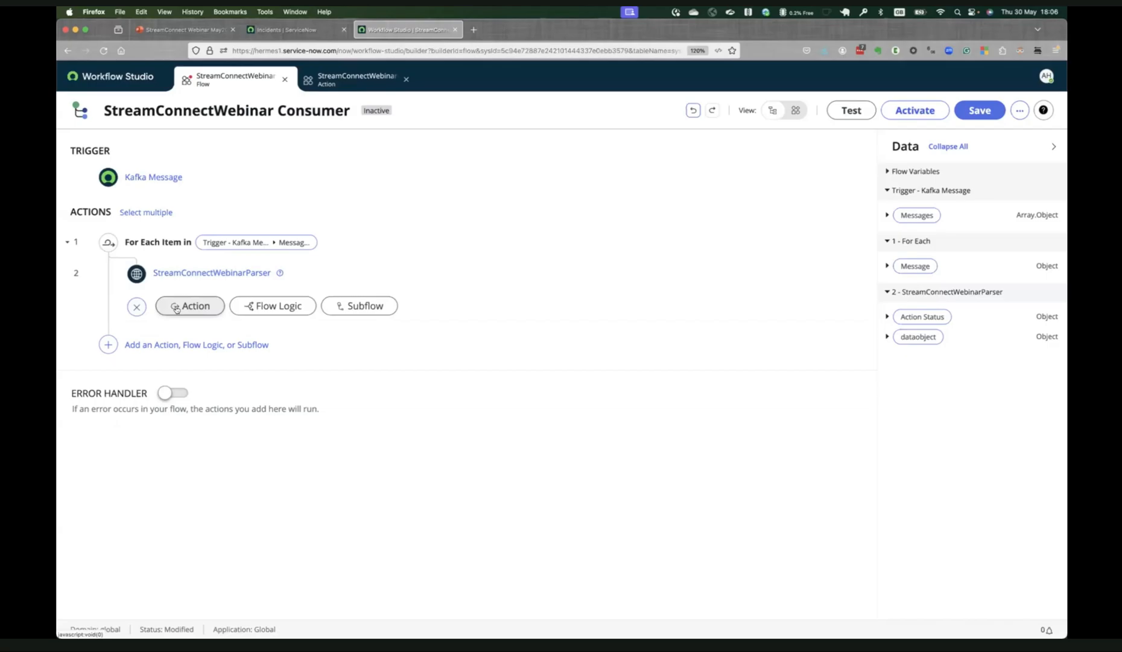
{"action": "left_click", "coordinate": [258, 305]}
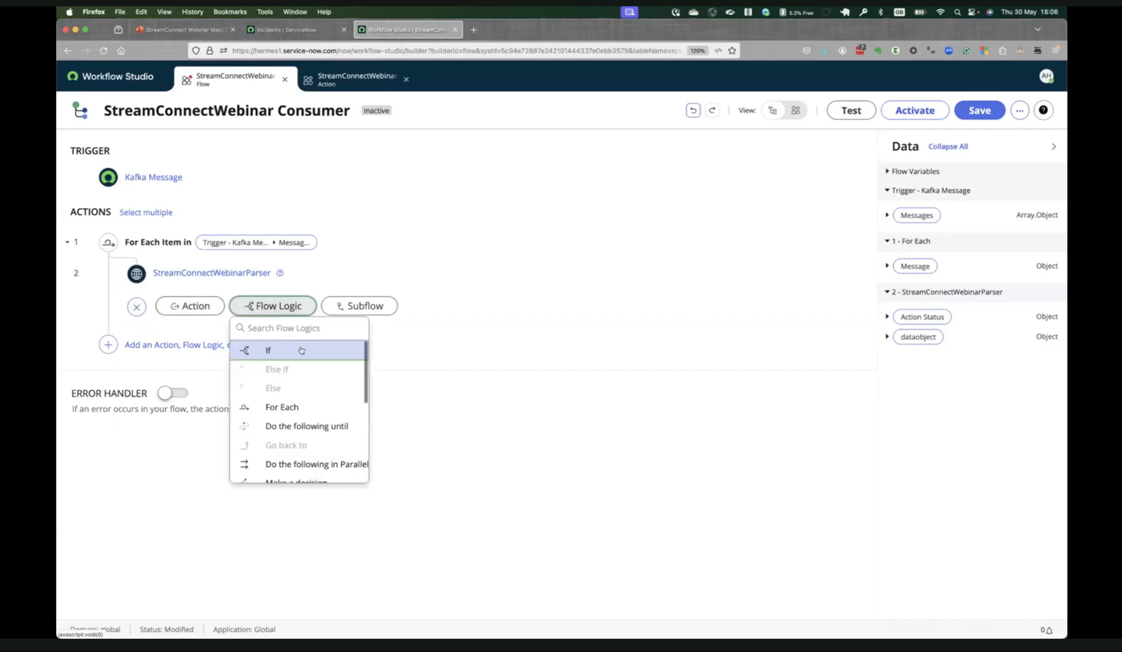
{"action": "left_click", "coordinate": [320, 351]}
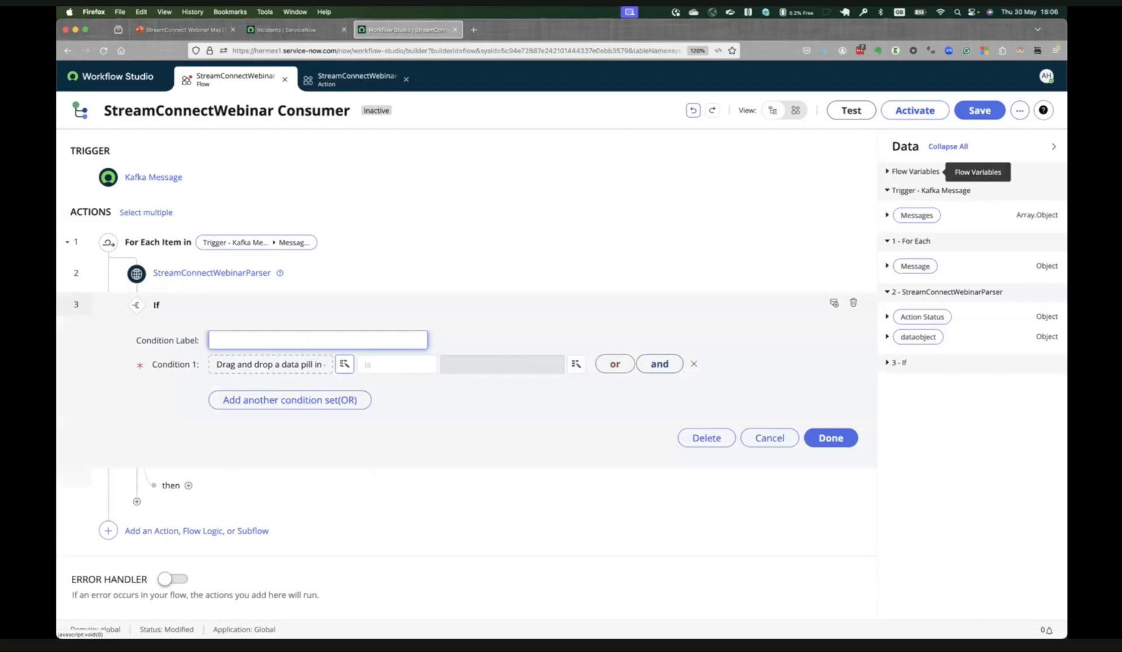
{"action": "left_click", "coordinate": [345, 366]}
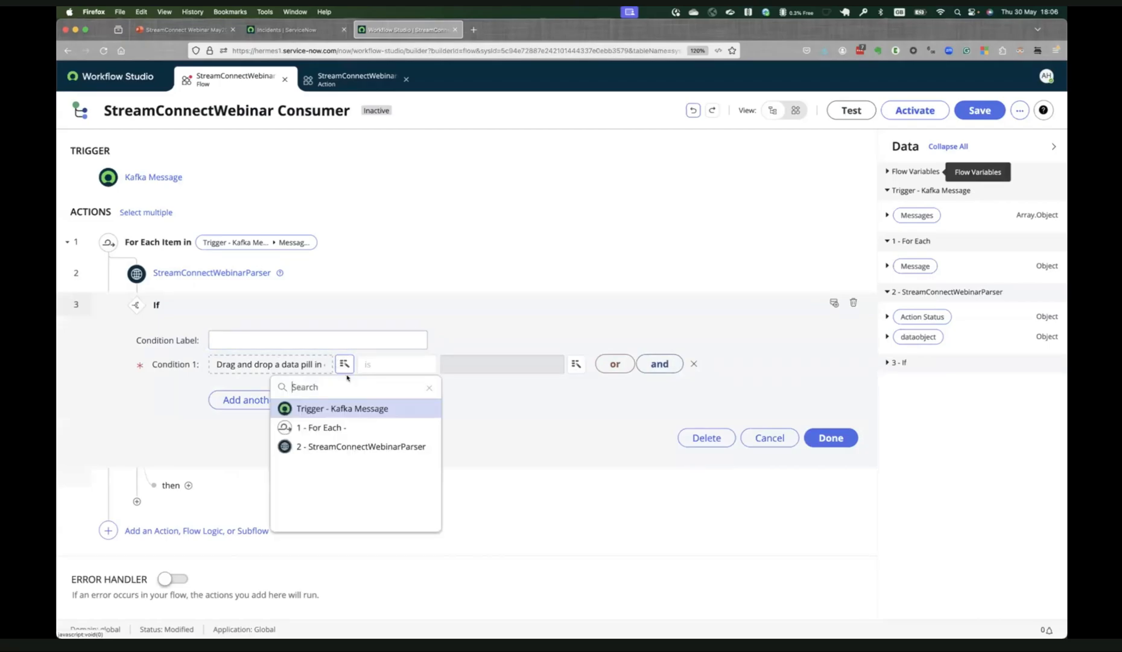
{"action": "left_click", "coordinate": [403, 446]}
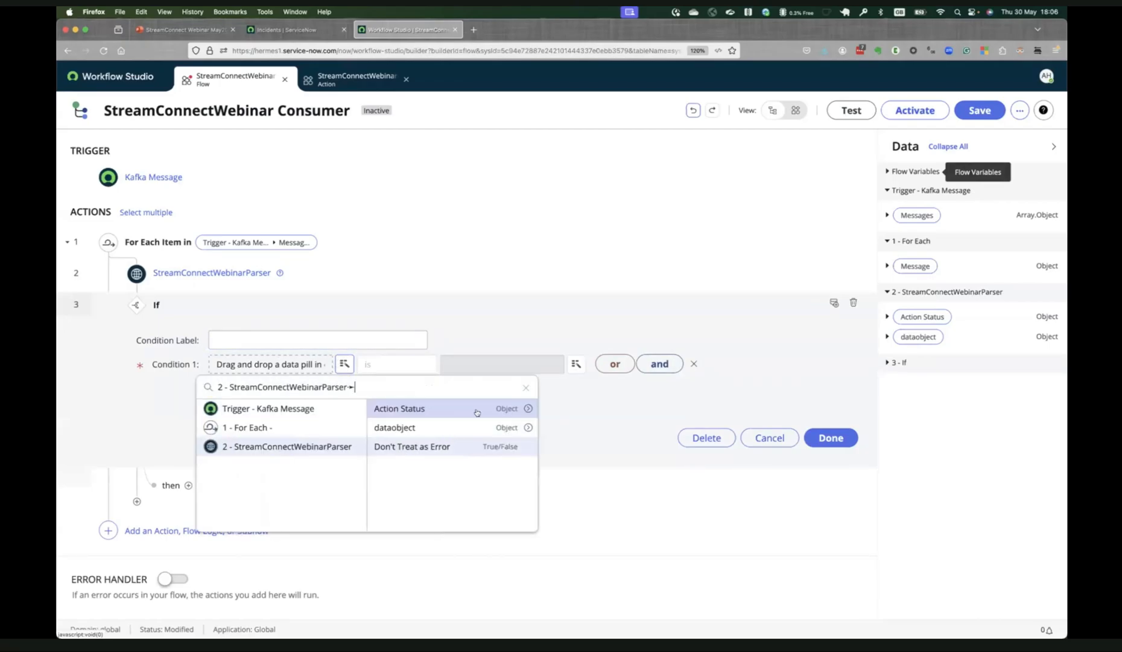
{"action": "left_click", "coordinate": [528, 409]}
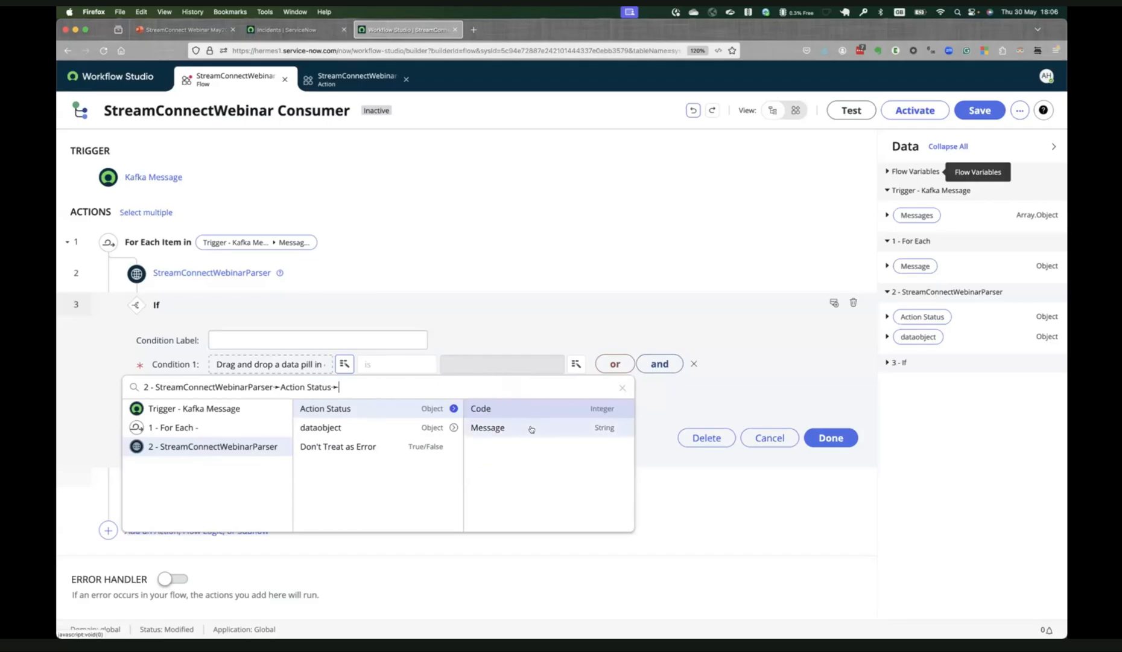
{"action": "left_click", "coordinate": [454, 427]}
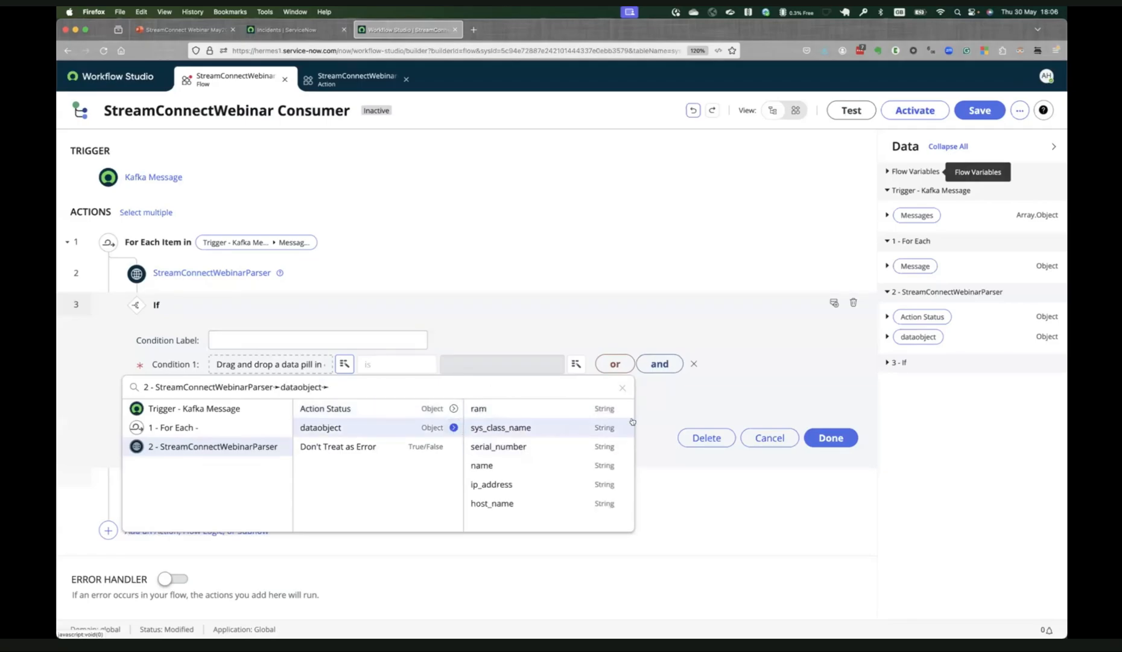
{"action": "left_click", "coordinate": [501, 427]}
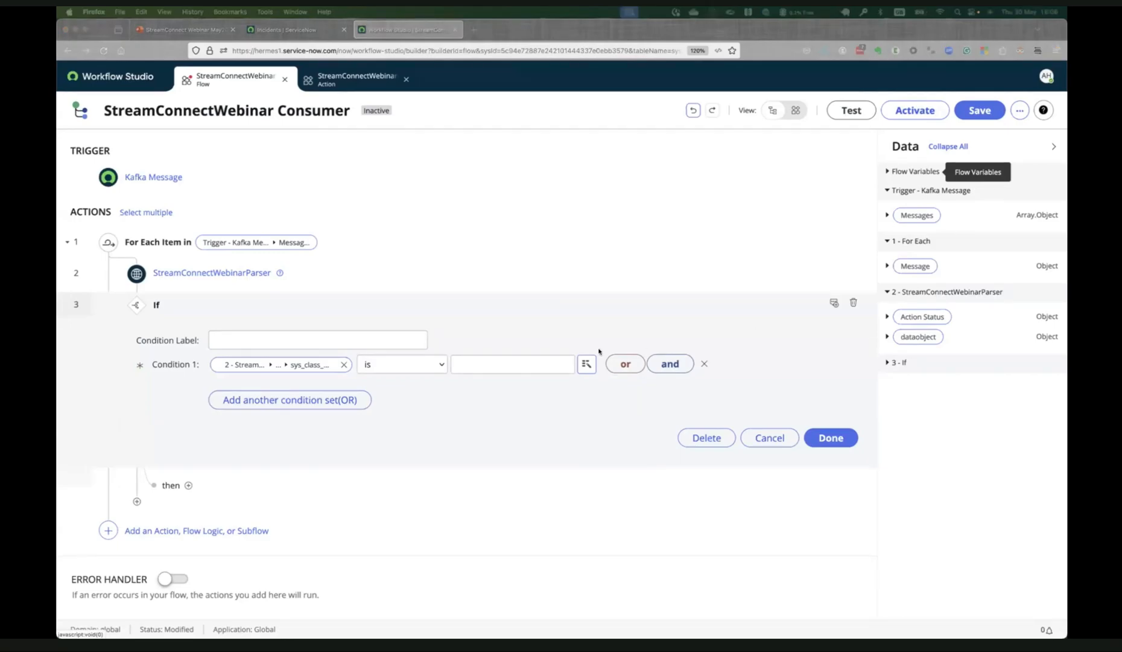
Set the If condition's comparison value to cmdb_ci_win_server and finish the condition.
{"action": "left_click", "coordinate": [501, 364]}
{"action": "type", "text": "cmdb_ci_win_server"}
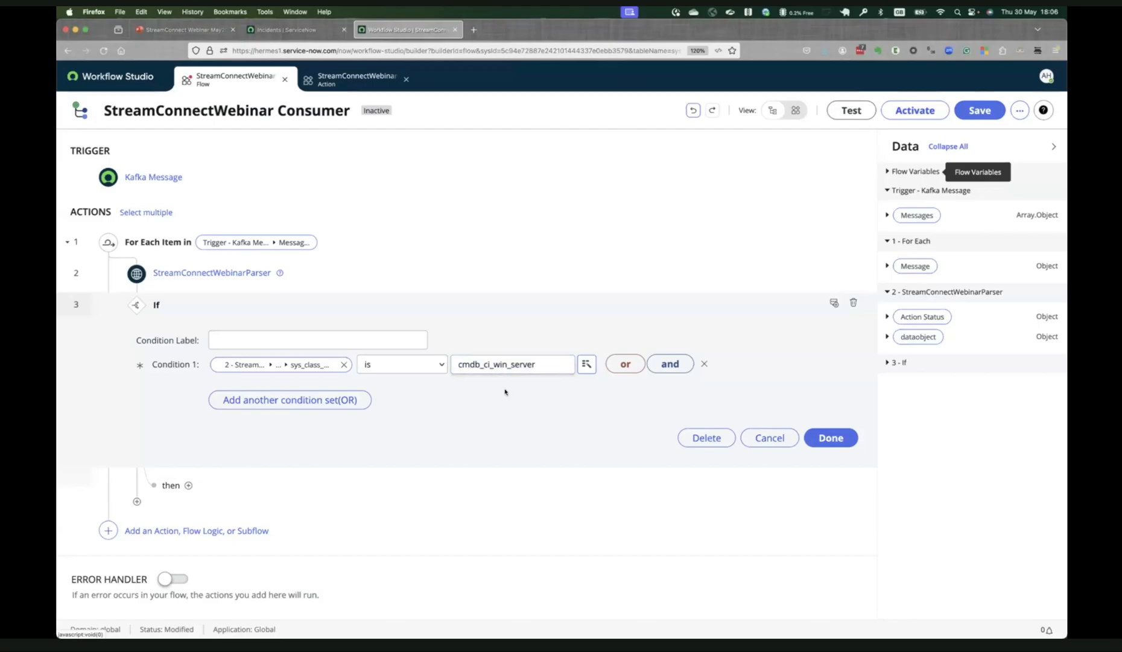
{"action": "left_click", "coordinate": [542, 423]}
{"action": "left_click", "coordinate": [827, 437]}
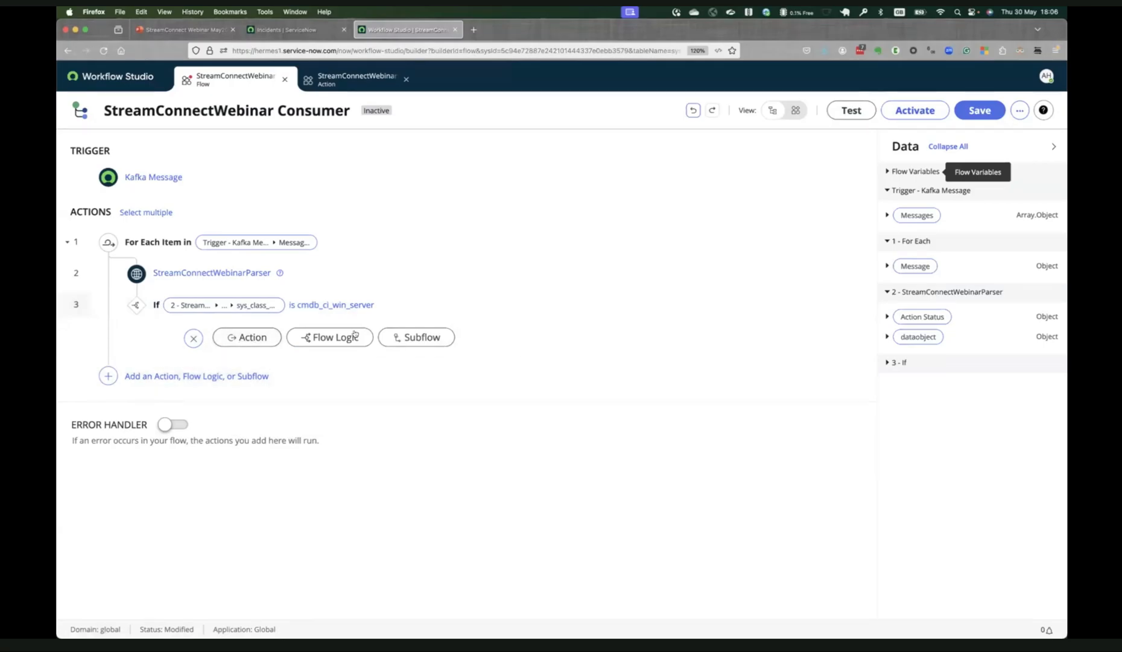
Add a Create or Update Record action under the If branch for the Windows Server [cmdb_ci_win_server] table.
{"action": "left_click", "coordinate": [261, 335]}
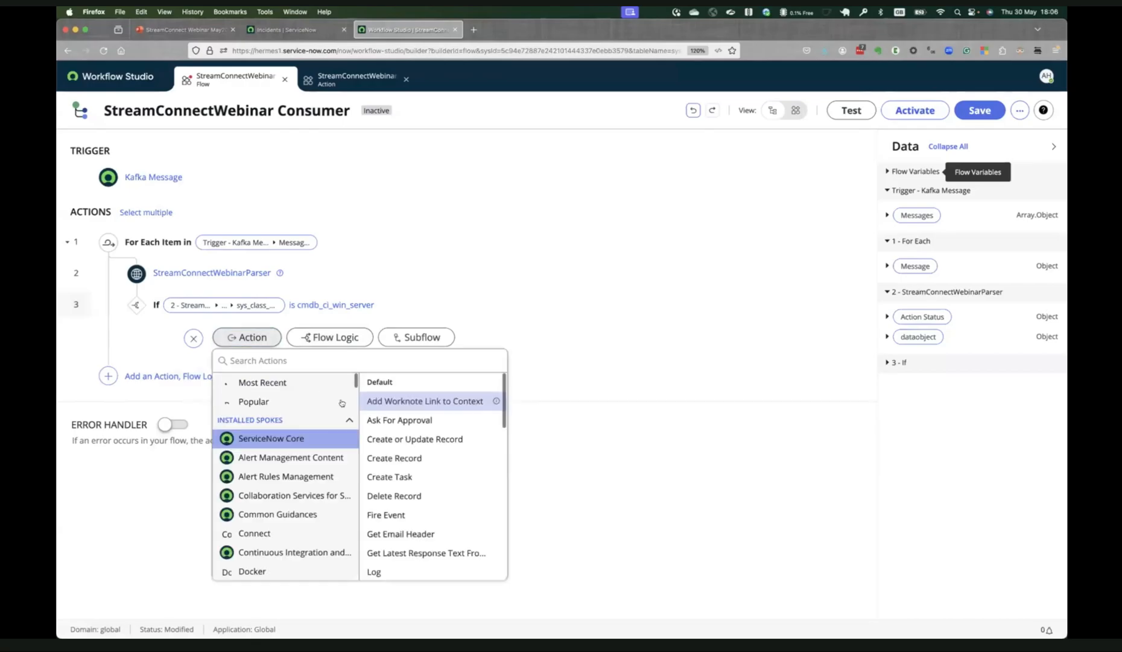
{"action": "left_click", "coordinate": [438, 439]}
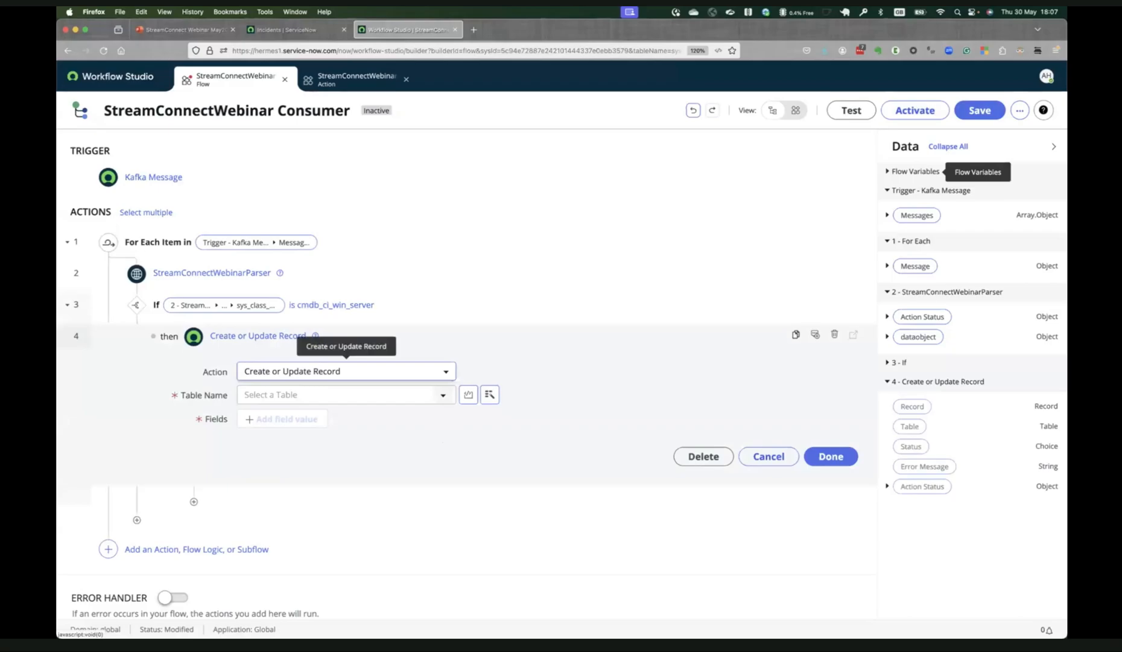
{"action": "left_click", "coordinate": [333, 393]}
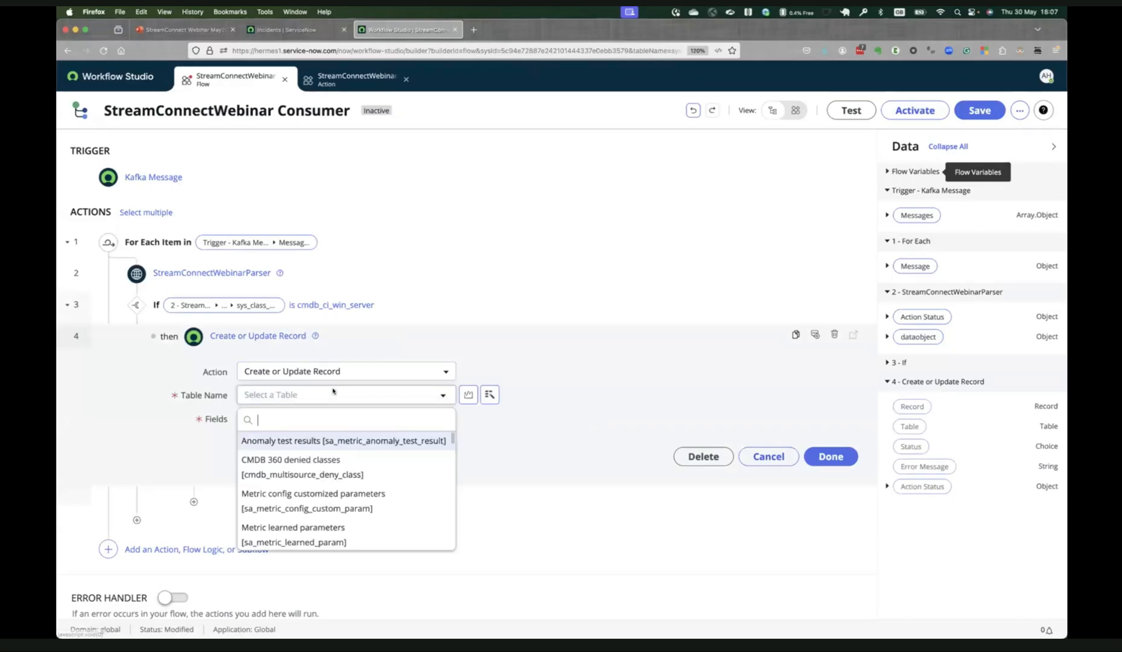
{"action": "type", "text": "windows ser"}
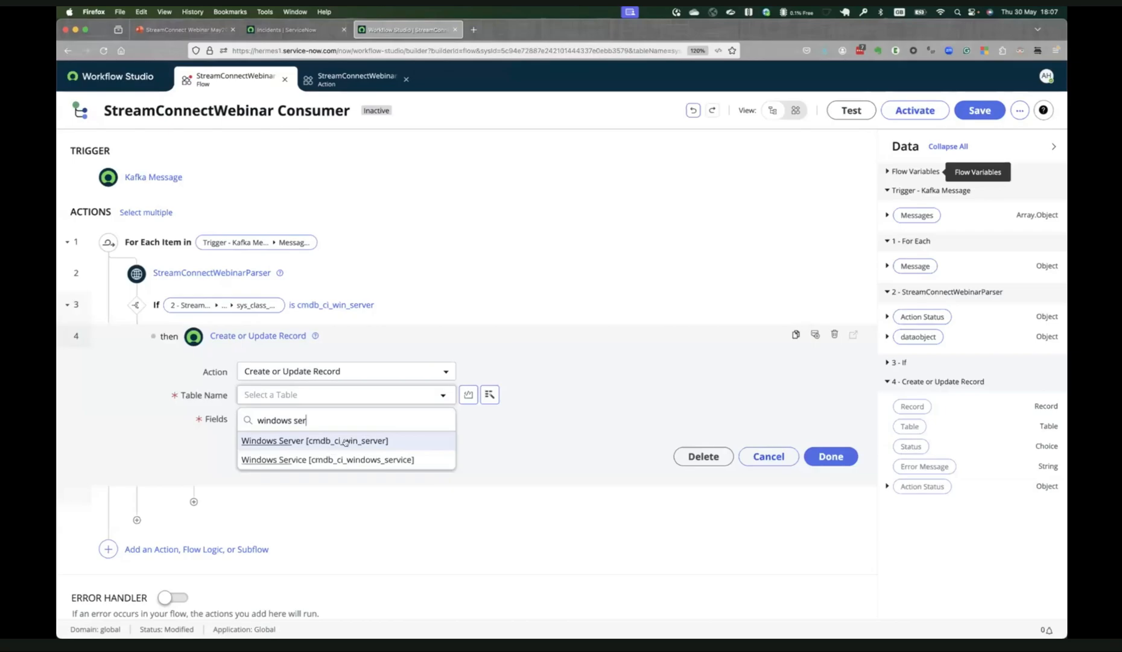
{"action": "left_click", "coordinate": [383, 440]}
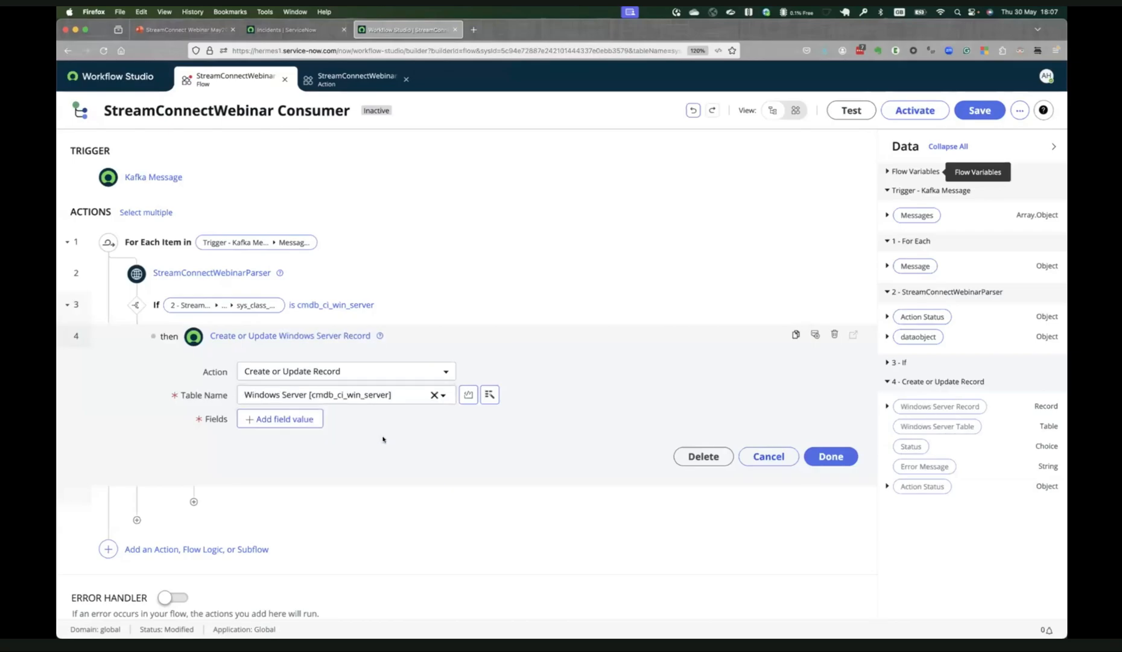
Add the RAM (MB) and Serial number fields to the Windows Server record action.
{"action": "left_click", "coordinate": [292, 420]}
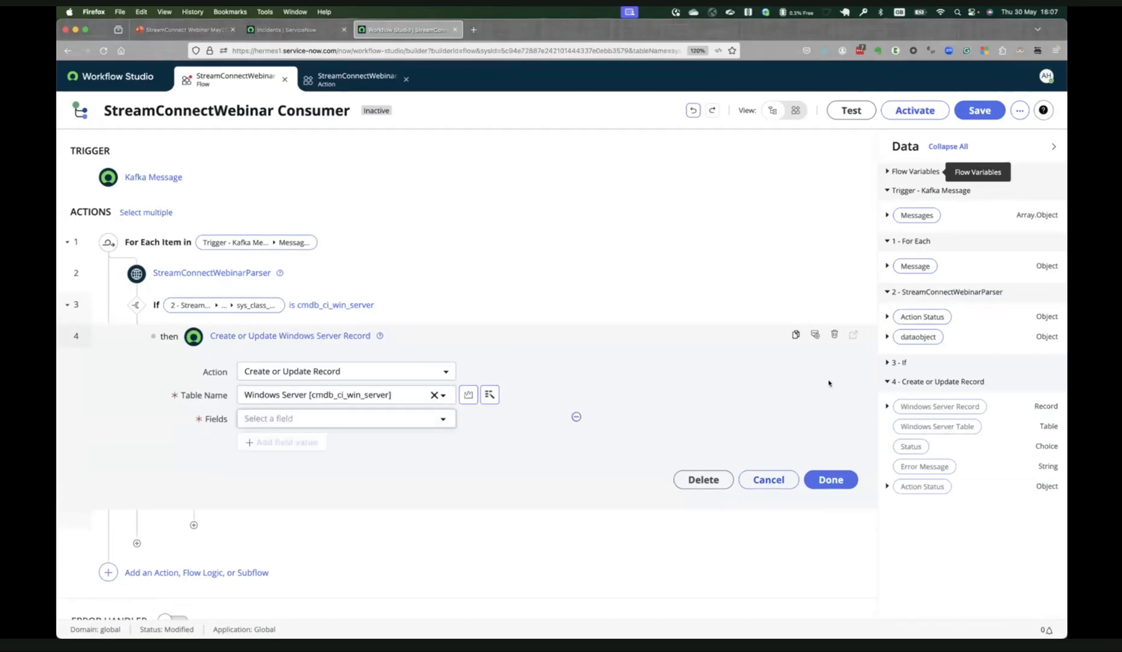
{"action": "scroll", "coordinate": [338, 439], "scroll_direction": "down", "scroll_amount": 1}
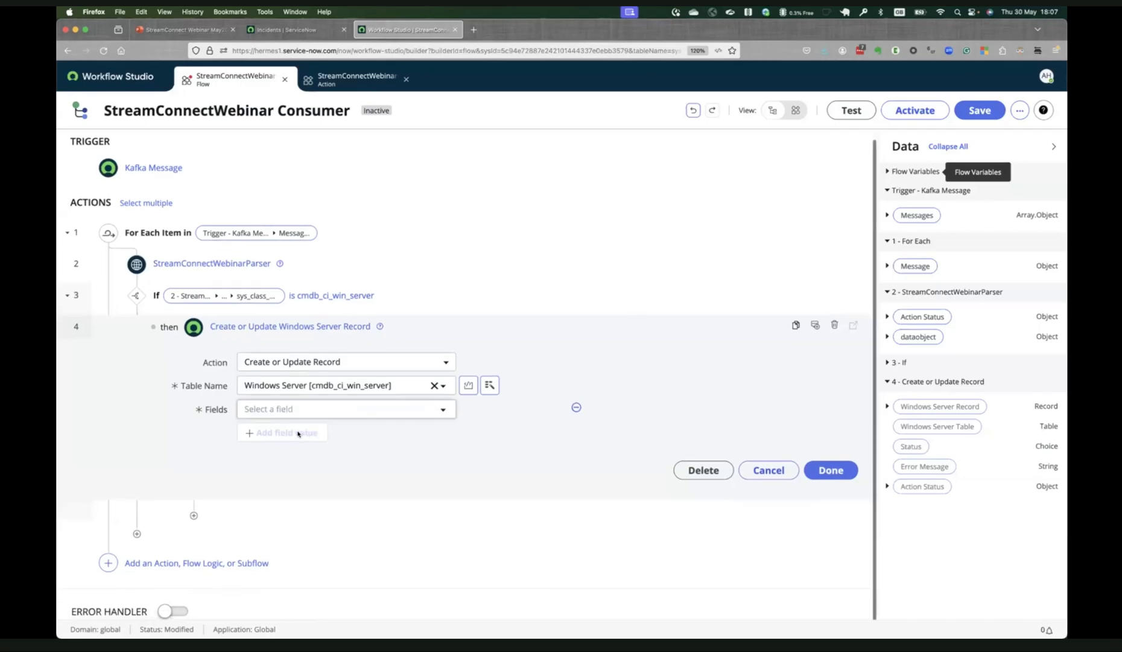
{"action": "left_click", "coordinate": [415, 412]}
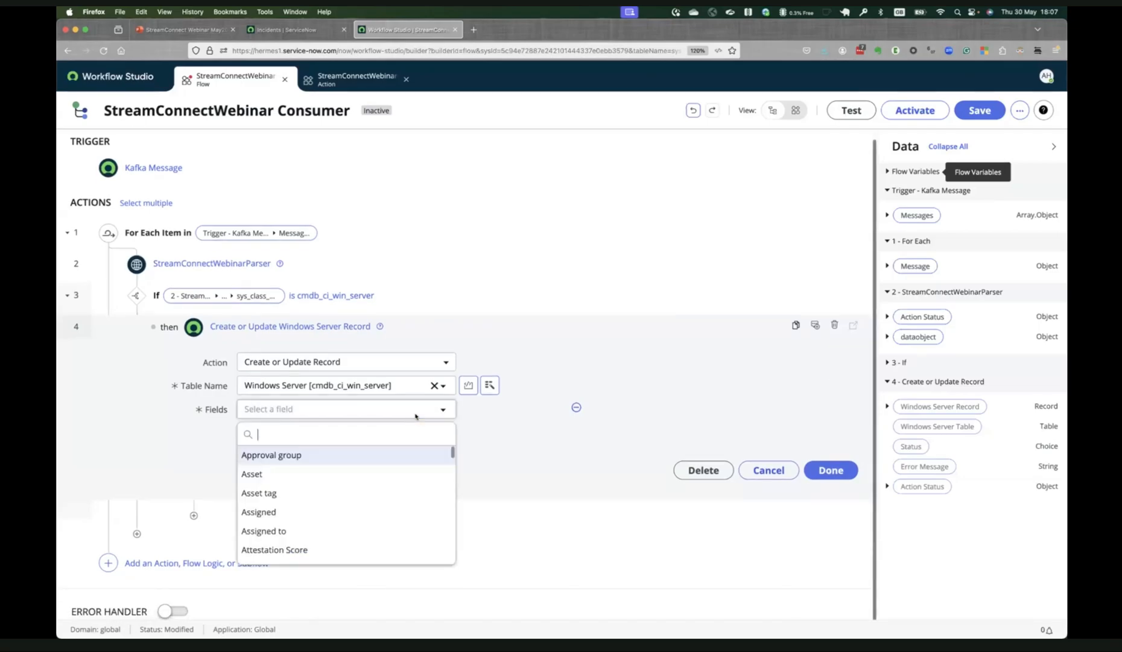
{"action": "type", "text": "ram"}
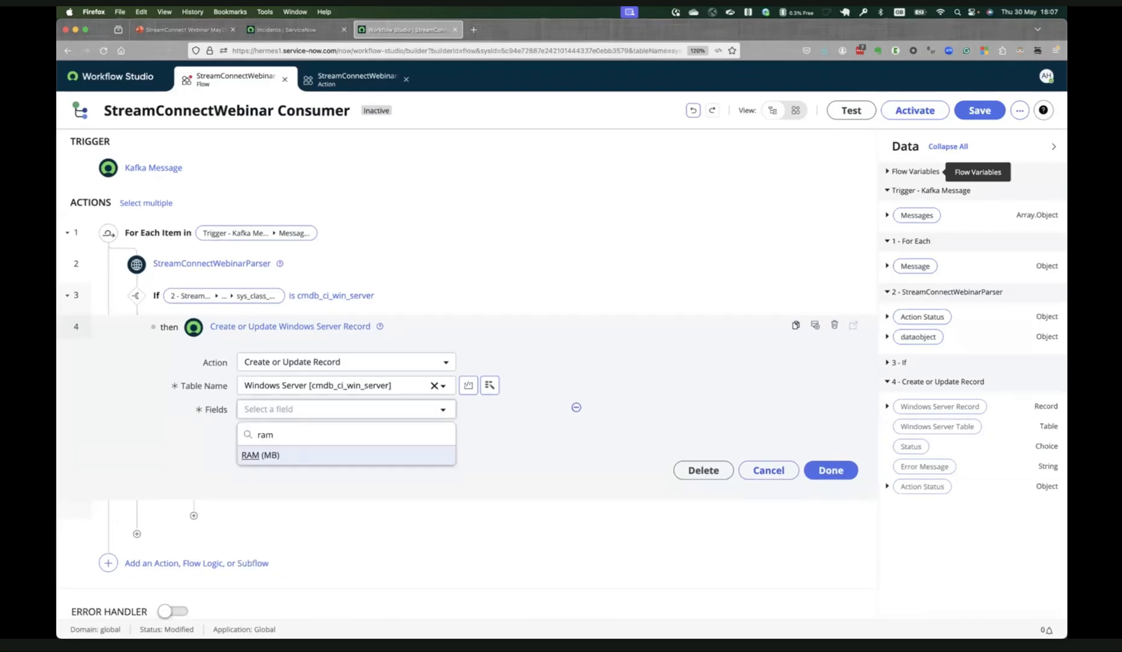
{"action": "key", "text": "Return"}
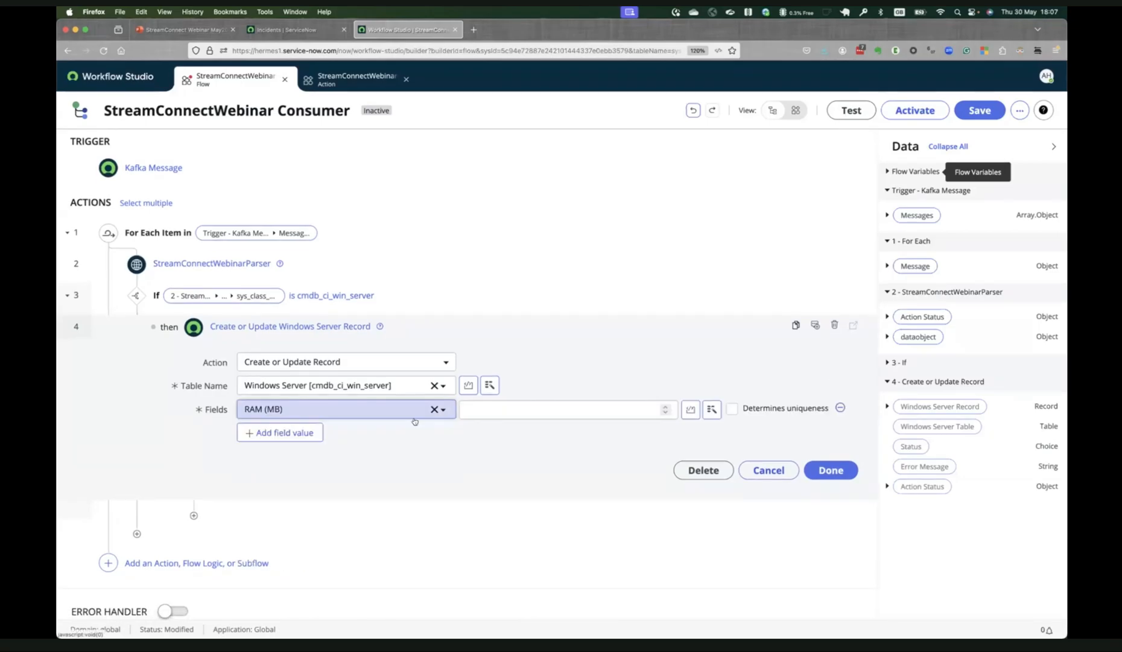
{"action": "left_click", "coordinate": [312, 434]}
{"action": "type", "text": "serial"}
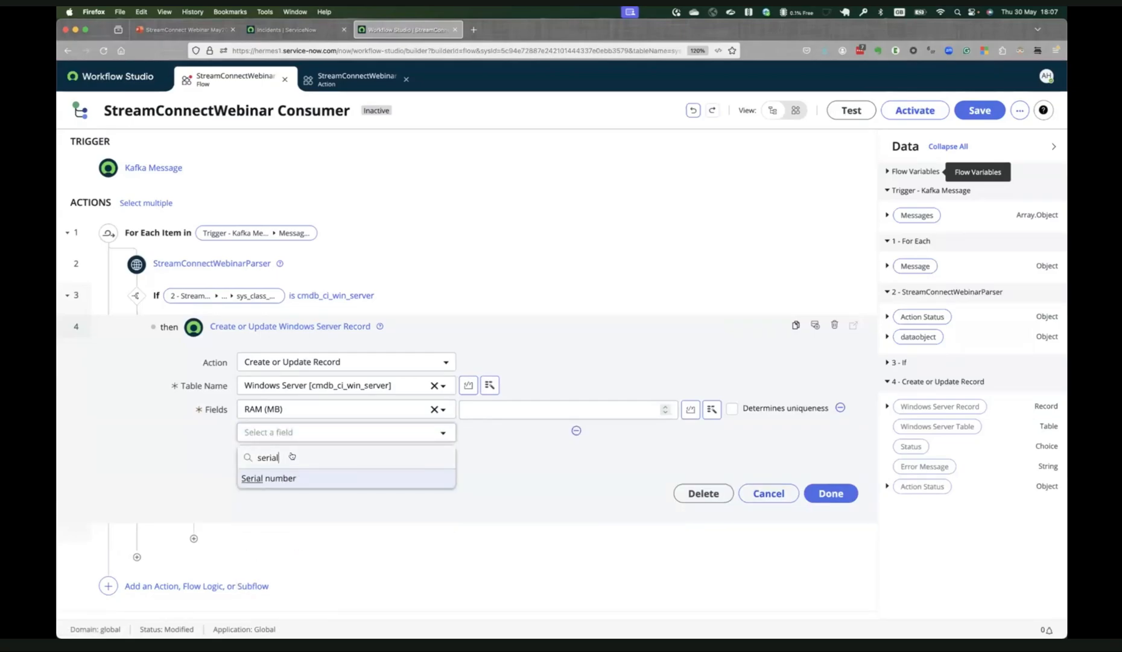
{"action": "key", "text": "Return"}
Add the Name and IP Address fields to the Windows Server record action.
{"action": "left_click", "coordinate": [281, 478]}
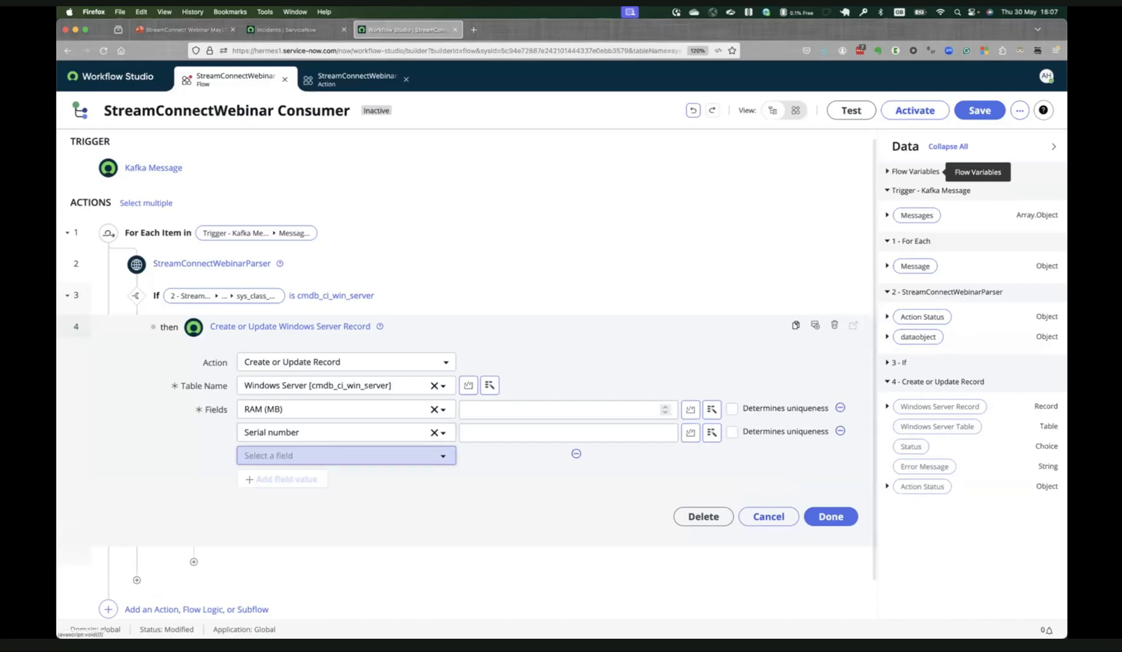
{"action": "type", "text": "name"}
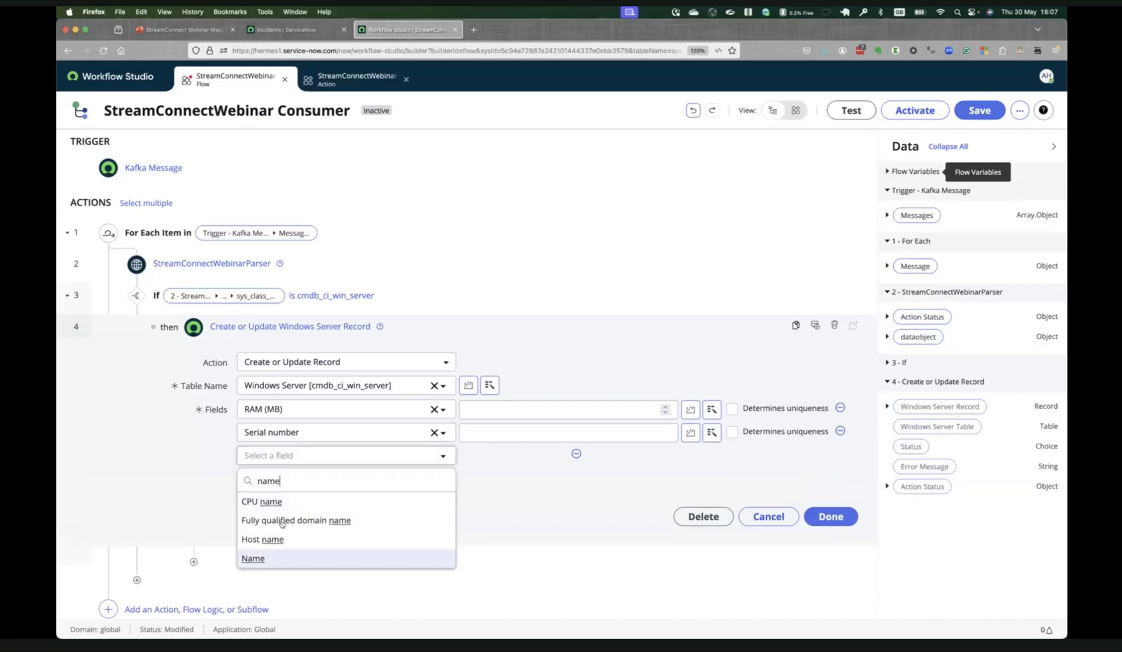
{"action": "key", "text": "Return"}
{"action": "left_click", "coordinate": [295, 478]}
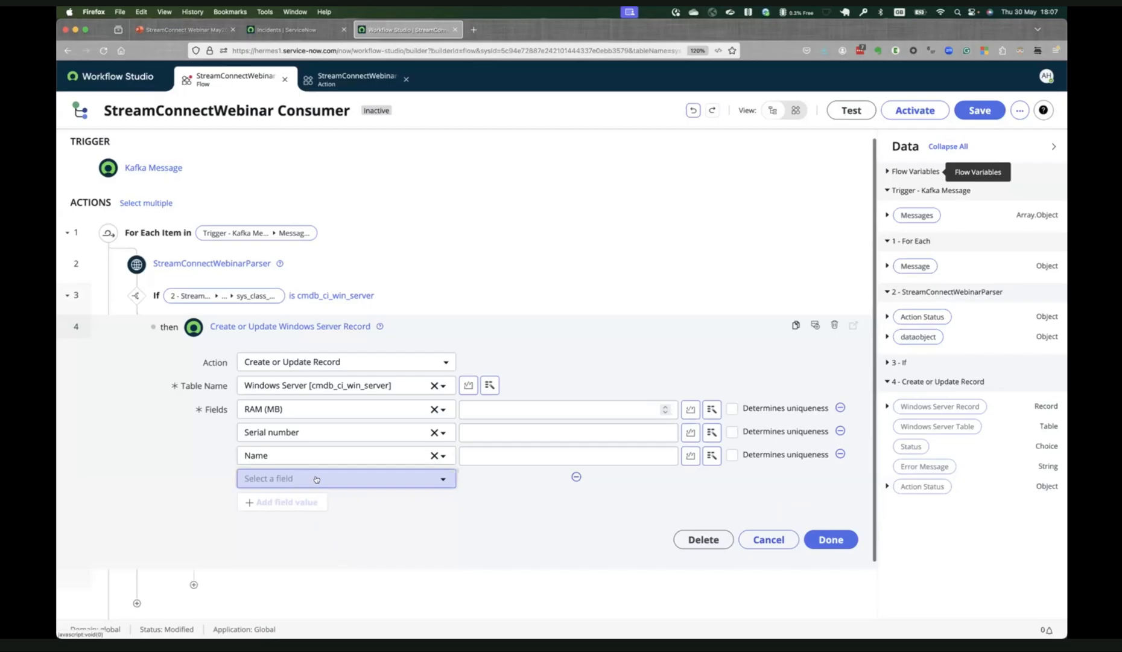
{"action": "left_click", "coordinate": [316, 479]}
{"action": "type", "text": "ip ad"}
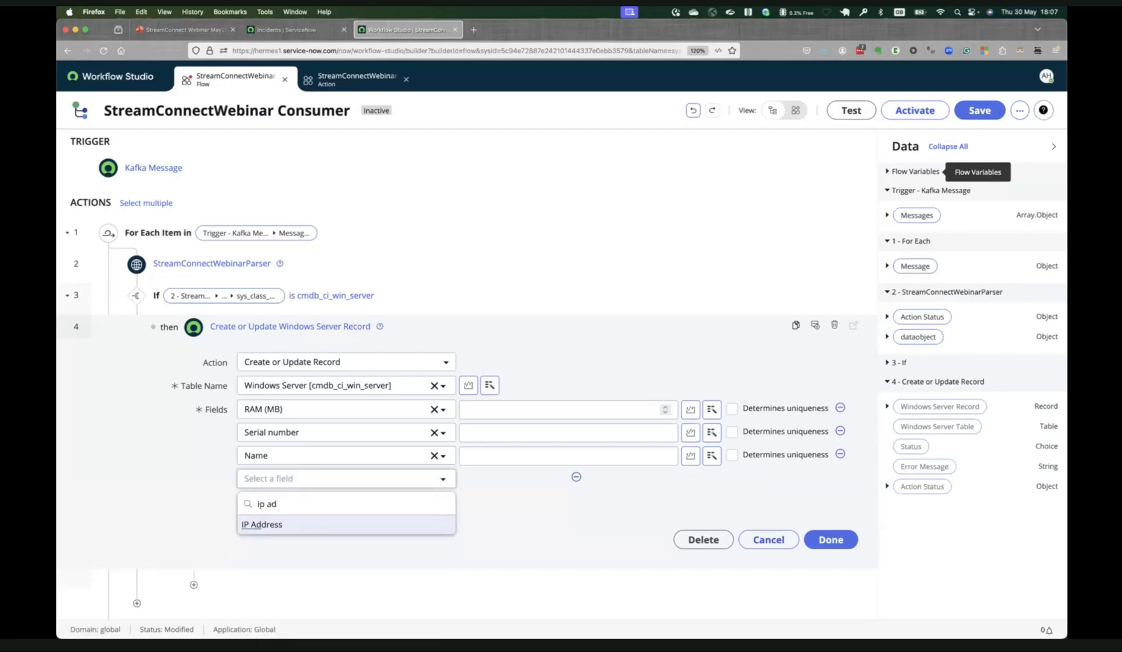
{"action": "left_click", "coordinate": [297, 526]}
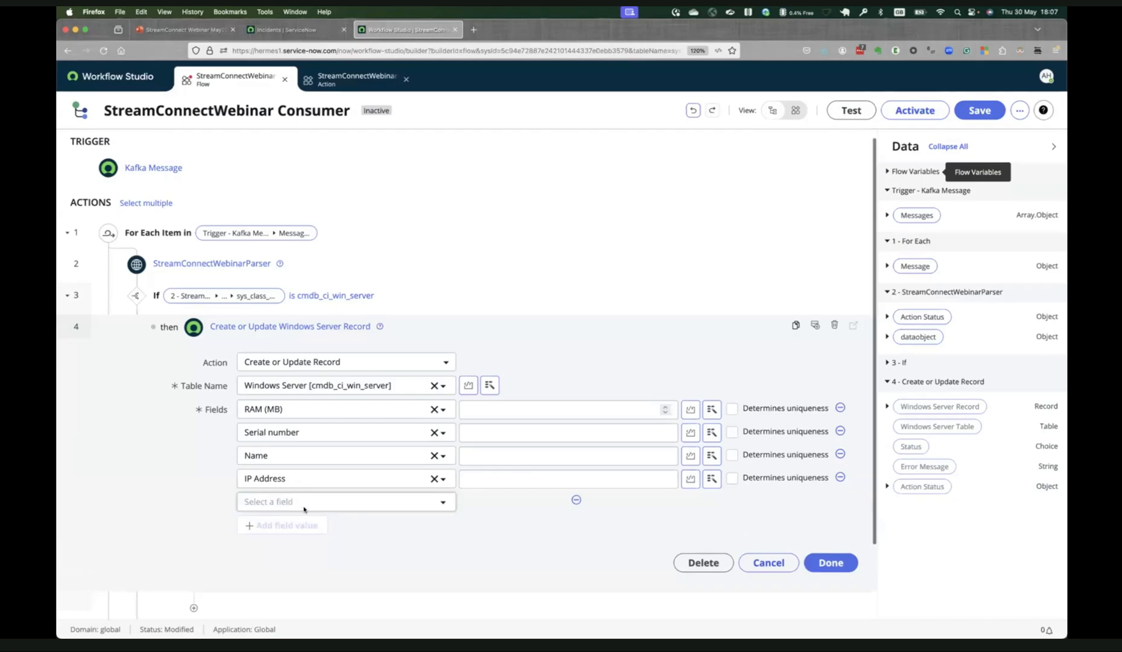
Add the Host name and Assigned to fields to the Windows Server record action.
{"action": "left_click", "coordinate": [304, 509]}
{"action": "type", "text": "hos"}
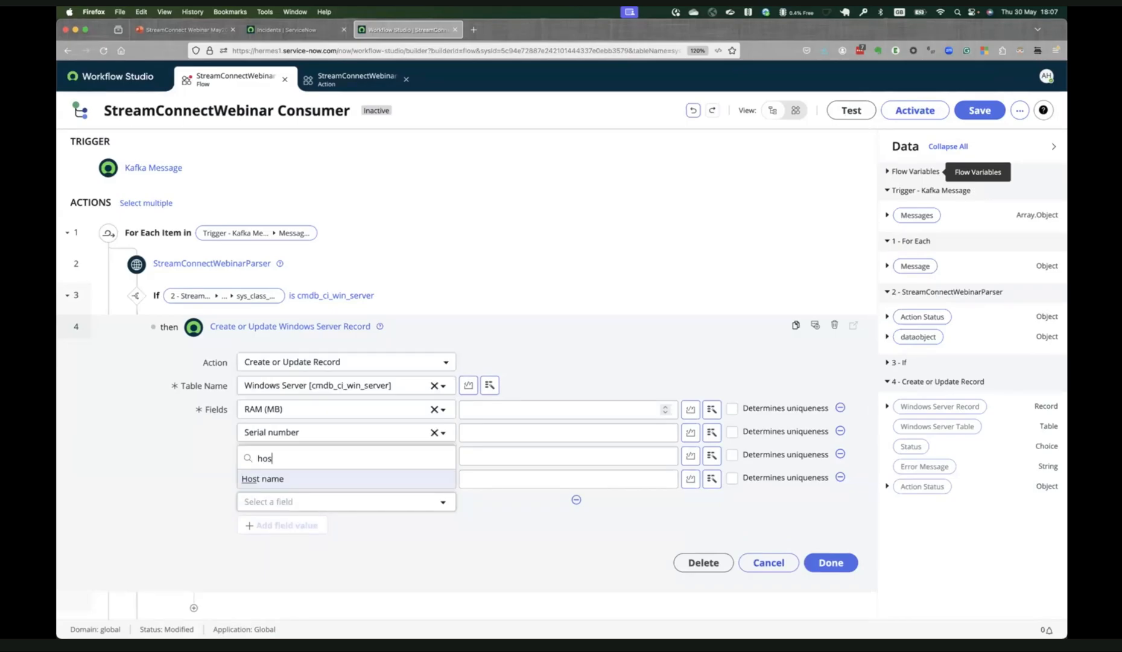
{"action": "type", "text": "t na"}
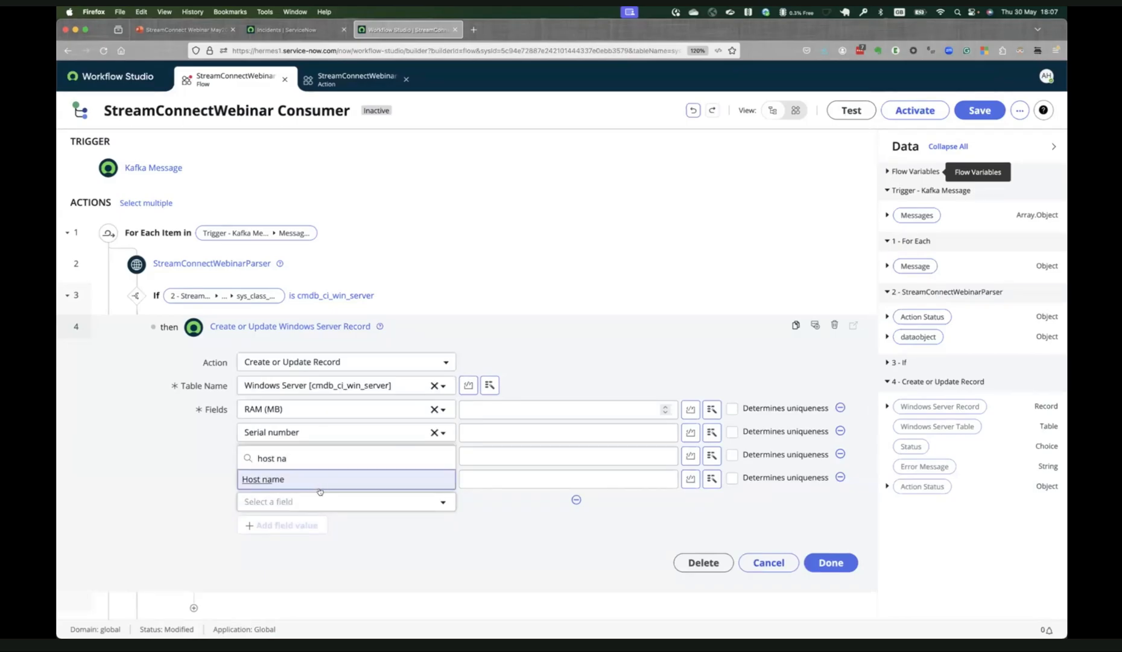
{"action": "key", "text": "Return"}
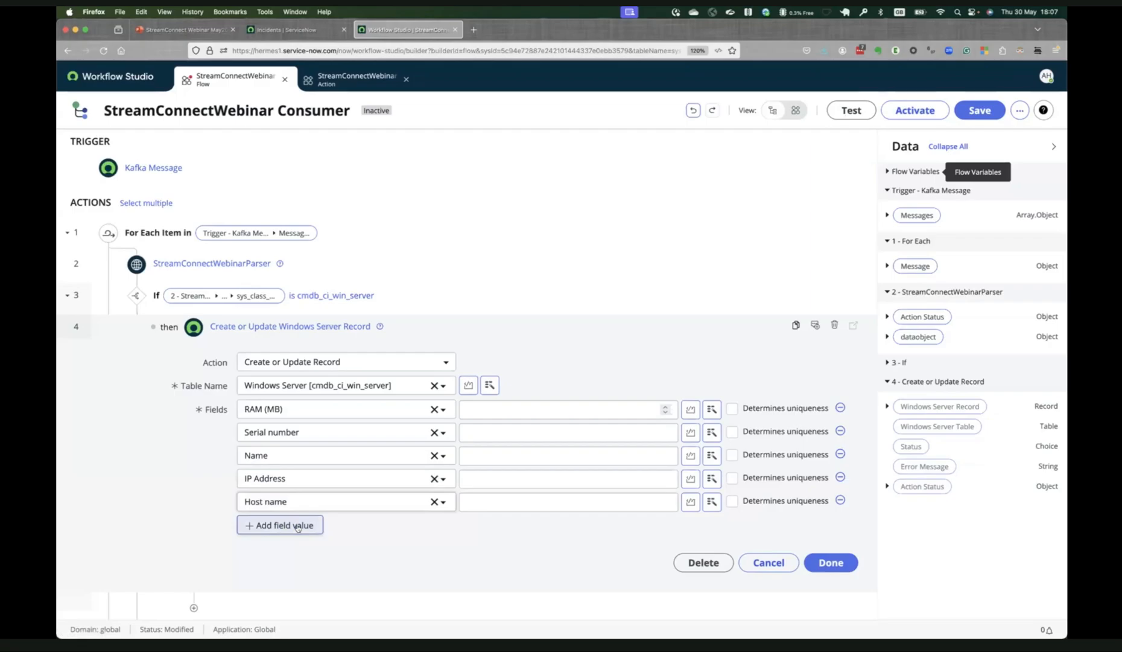
{"action": "left_click", "coordinate": [309, 524]}
{"action": "left_click", "coordinate": [310, 523]}
{"action": "type", "text": "assi"}
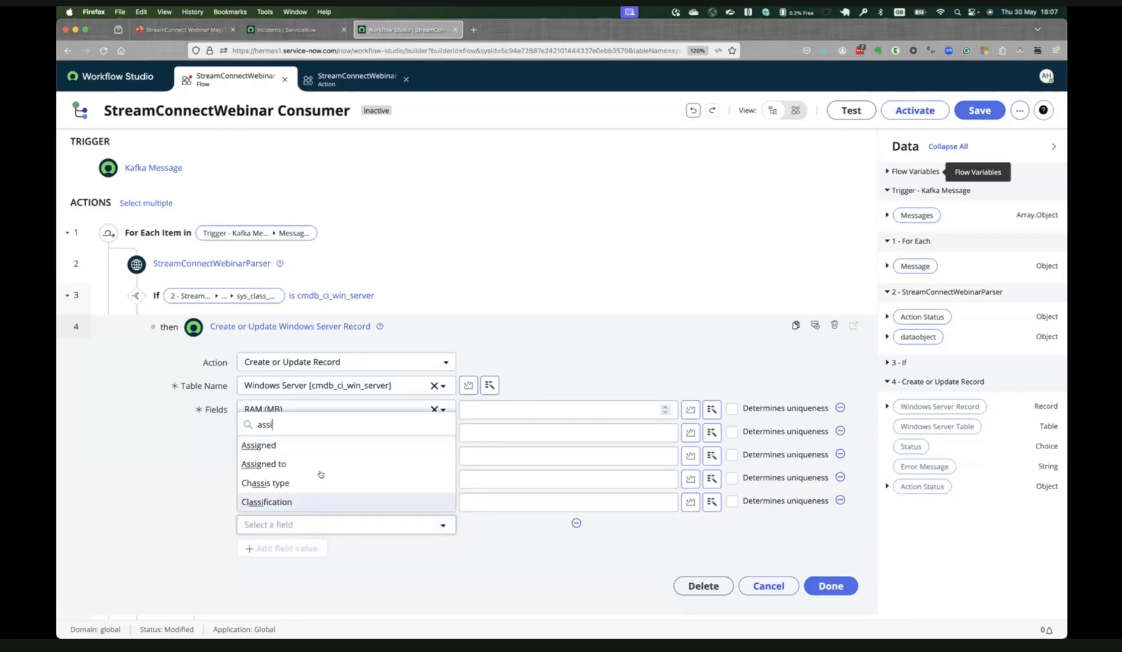
{"action": "key", "text": "Return"}
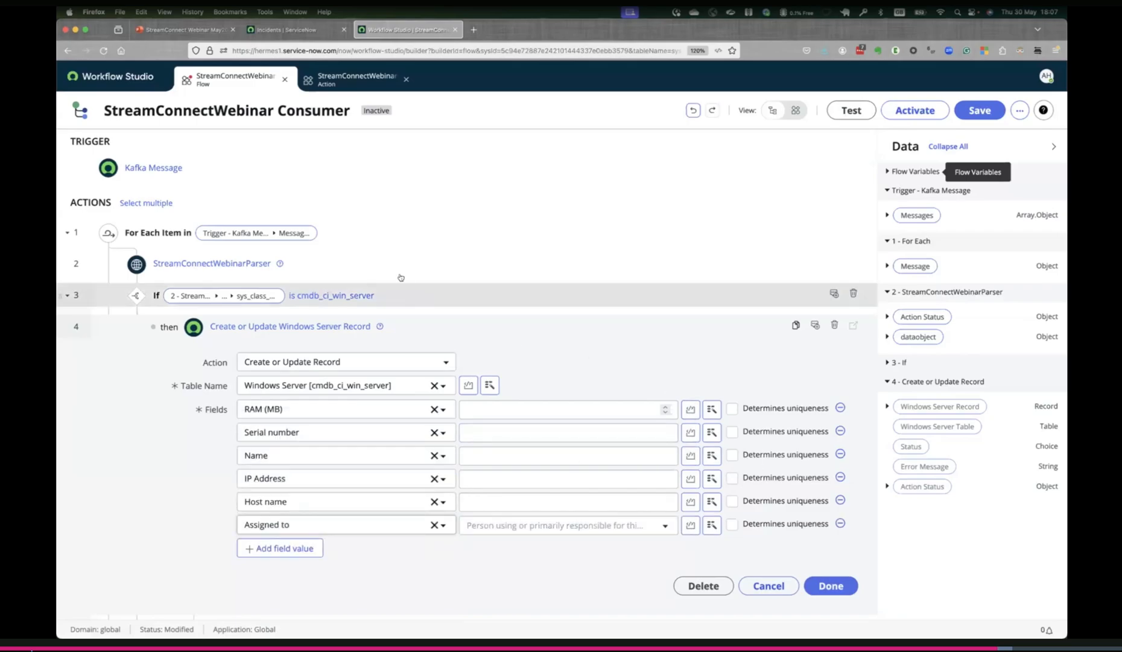
Map RAM (MB) and Serial number to the ram and serial_number values of the StreamConnectWebinarParser dataobject.
{"action": "left_click", "coordinate": [712, 409]}
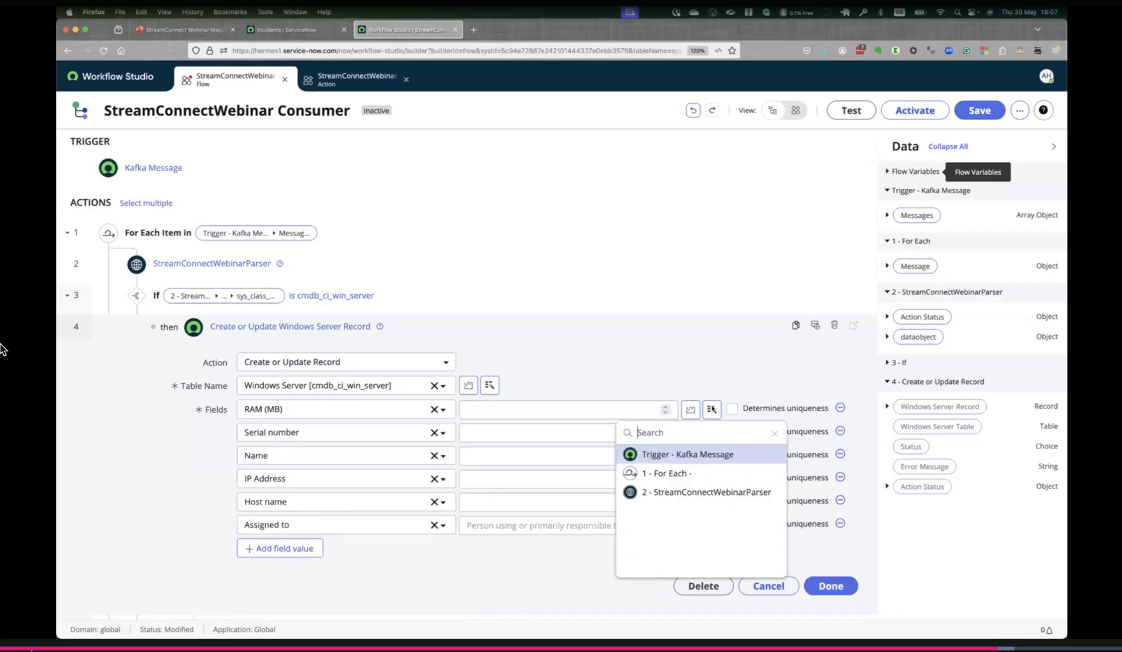
{"action": "left_click", "coordinate": [747, 490]}
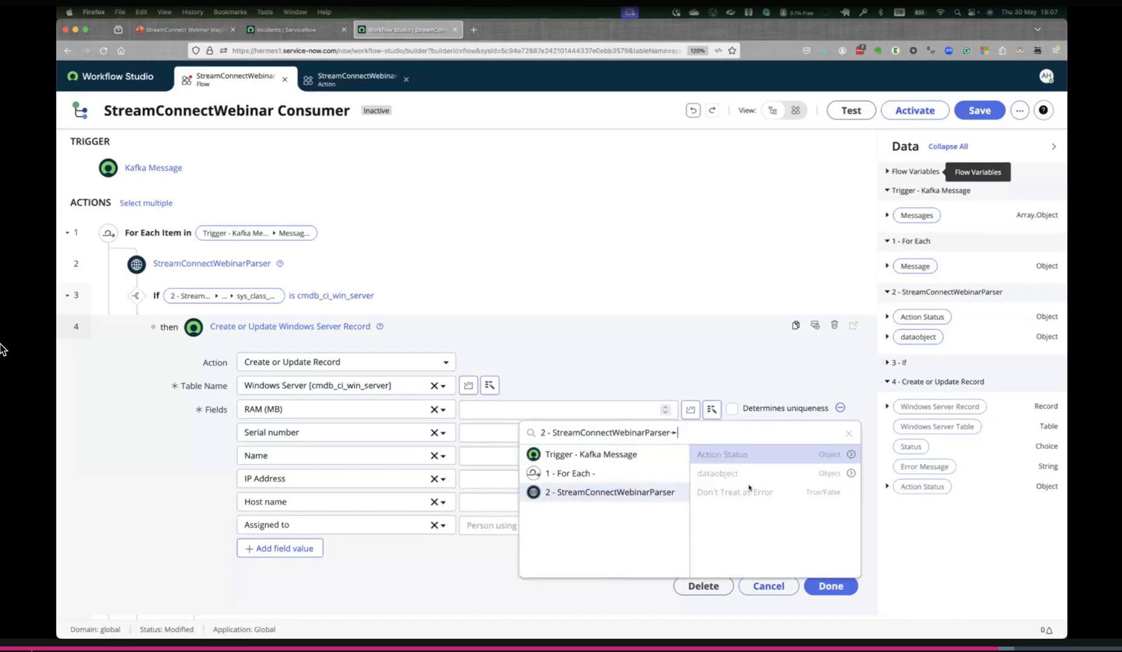
{"action": "left_click", "coordinate": [851, 473]}
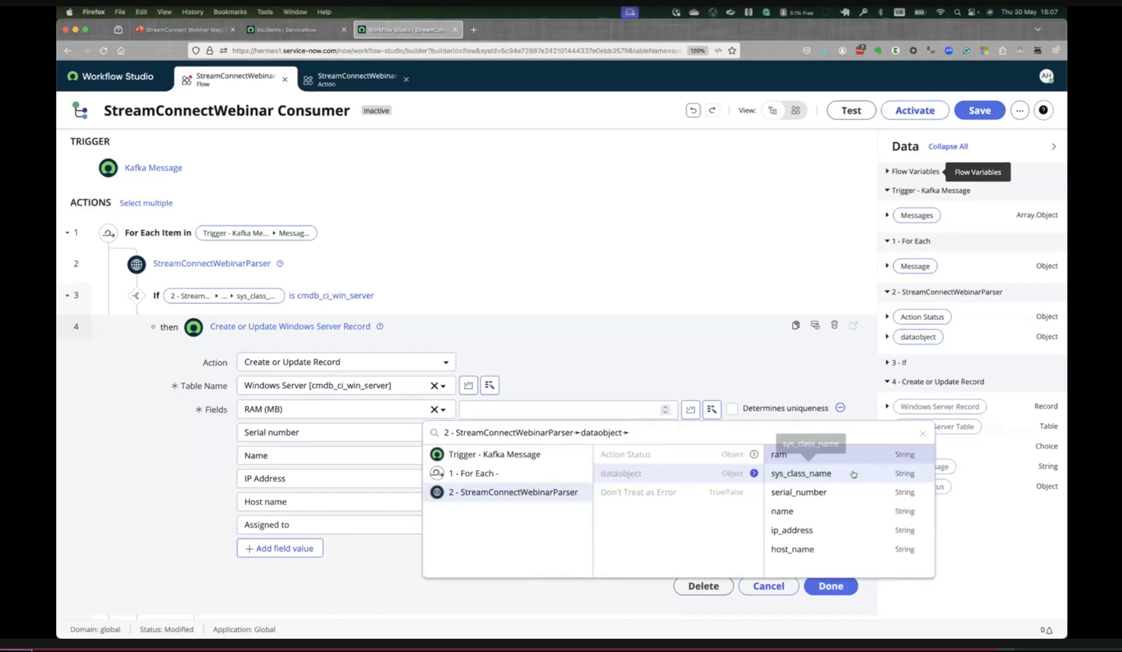
{"action": "left_click", "coordinate": [830, 456]}
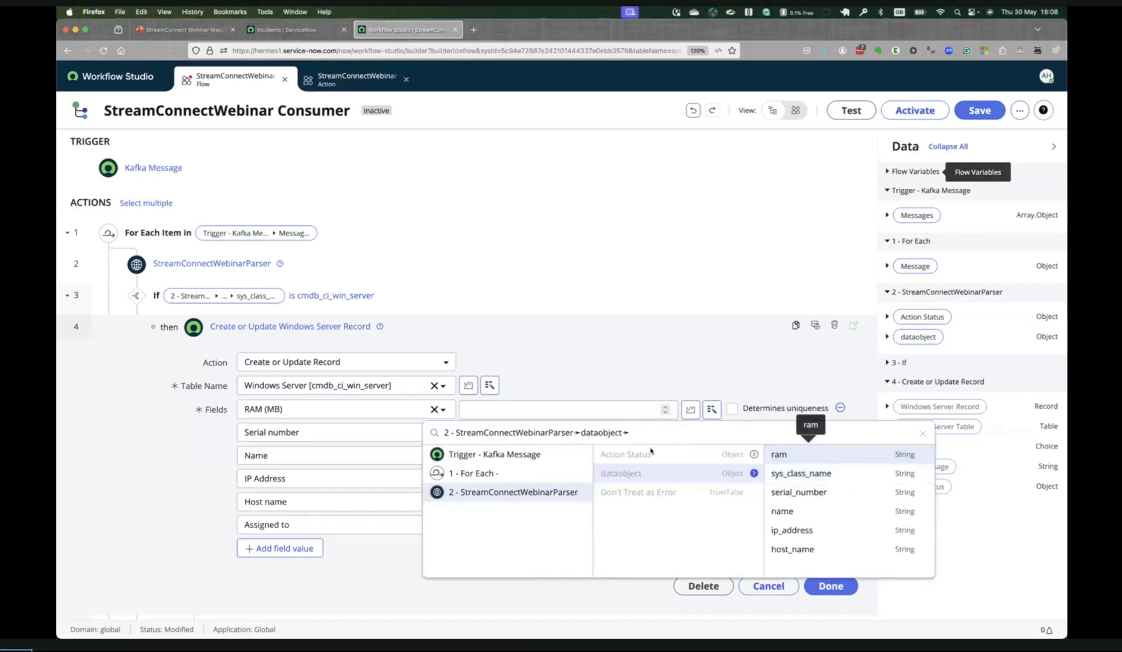
{"action": "left_click", "coordinate": [619, 434]}
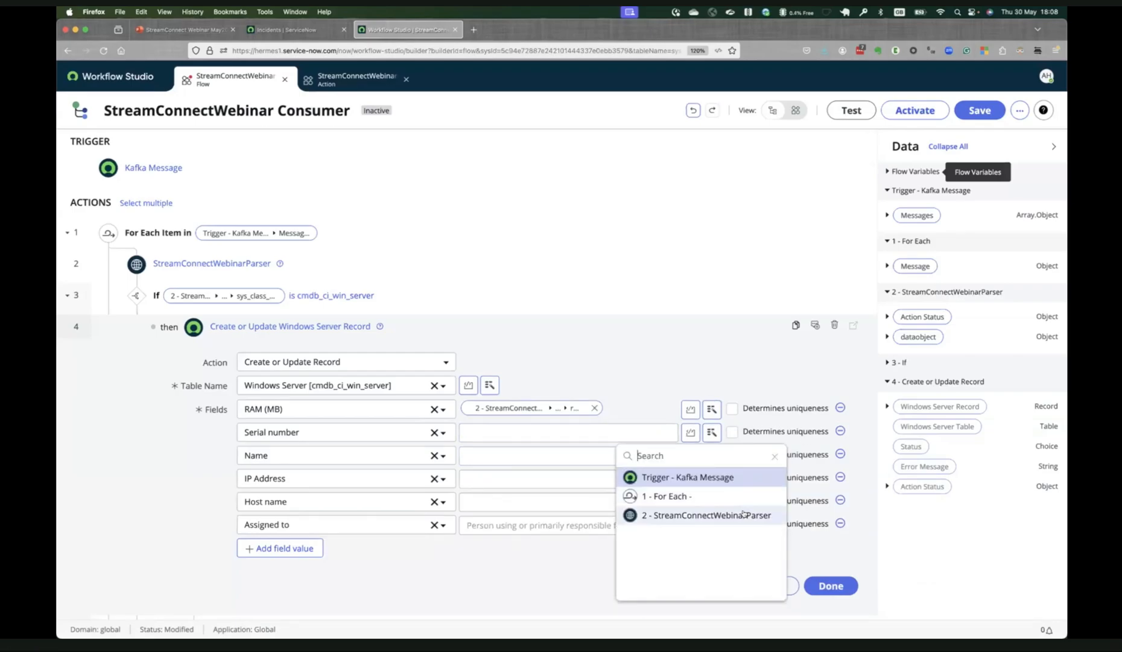
{"action": "left_click", "coordinate": [748, 515]}
{"action": "left_click", "coordinate": [849, 496]}
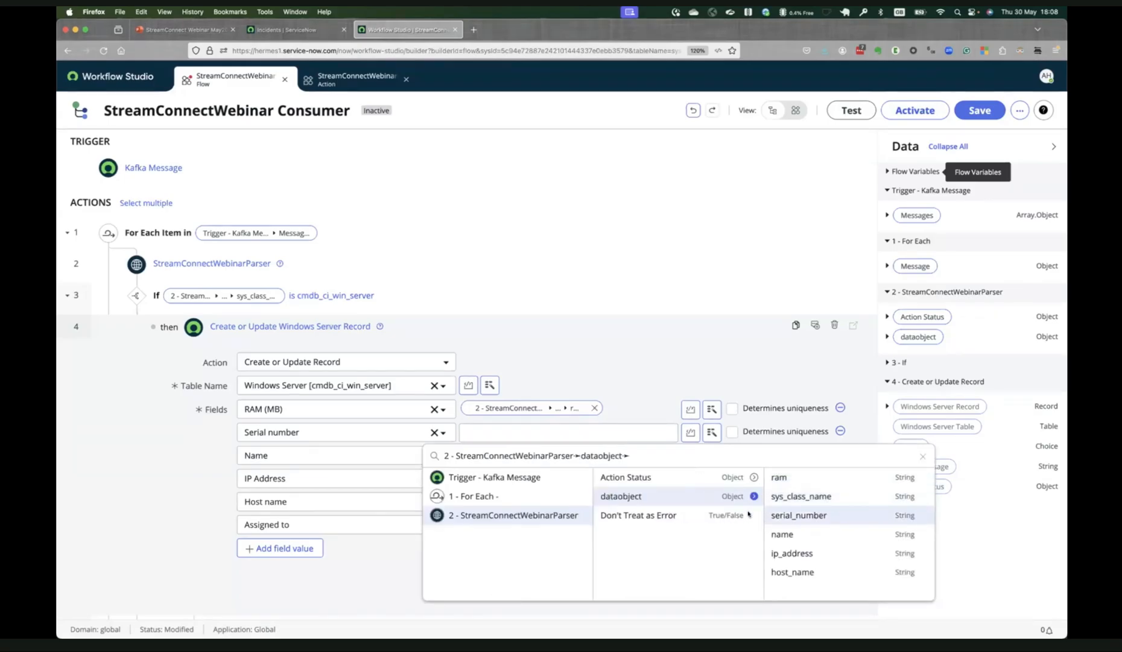
{"action": "left_click", "coordinate": [769, 515]}
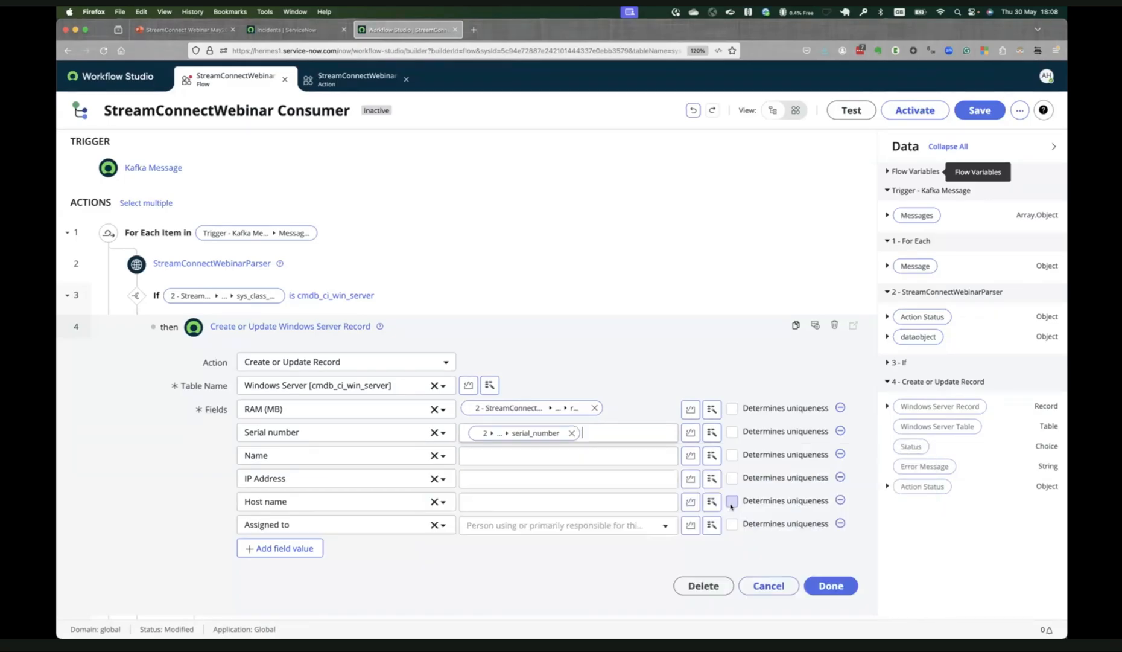
Map Name and IP Address to the name and ip_address values of the StreamConnectWebinarParser dataobject.
{"action": "left_click", "coordinate": [709, 456]}
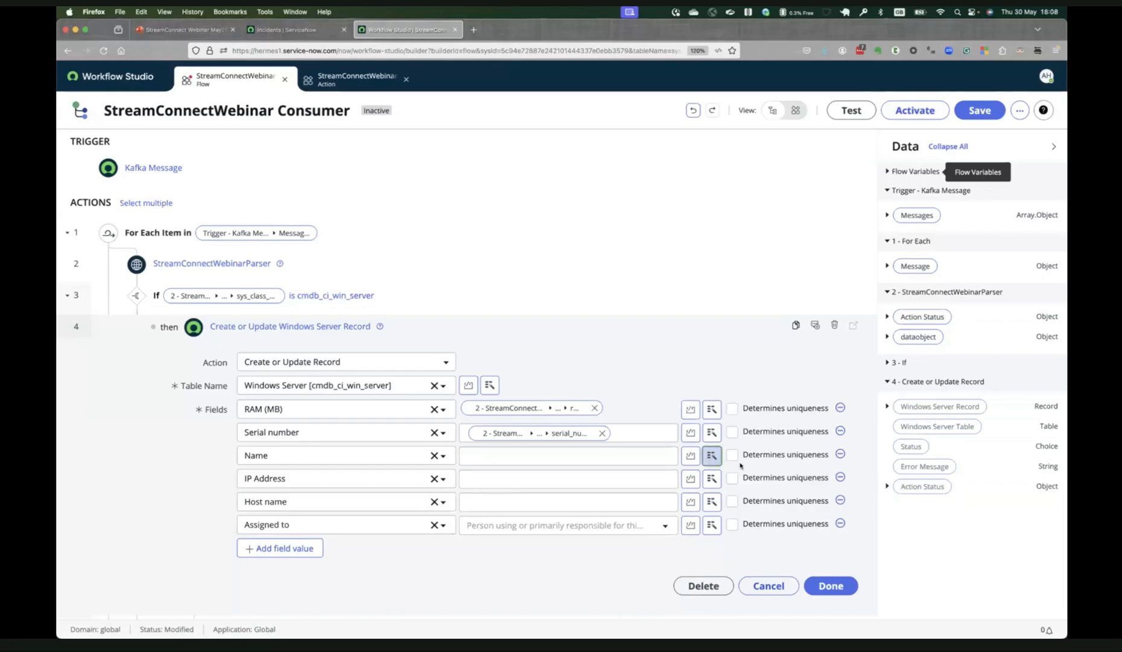
{"action": "left_click", "coordinate": [744, 537]}
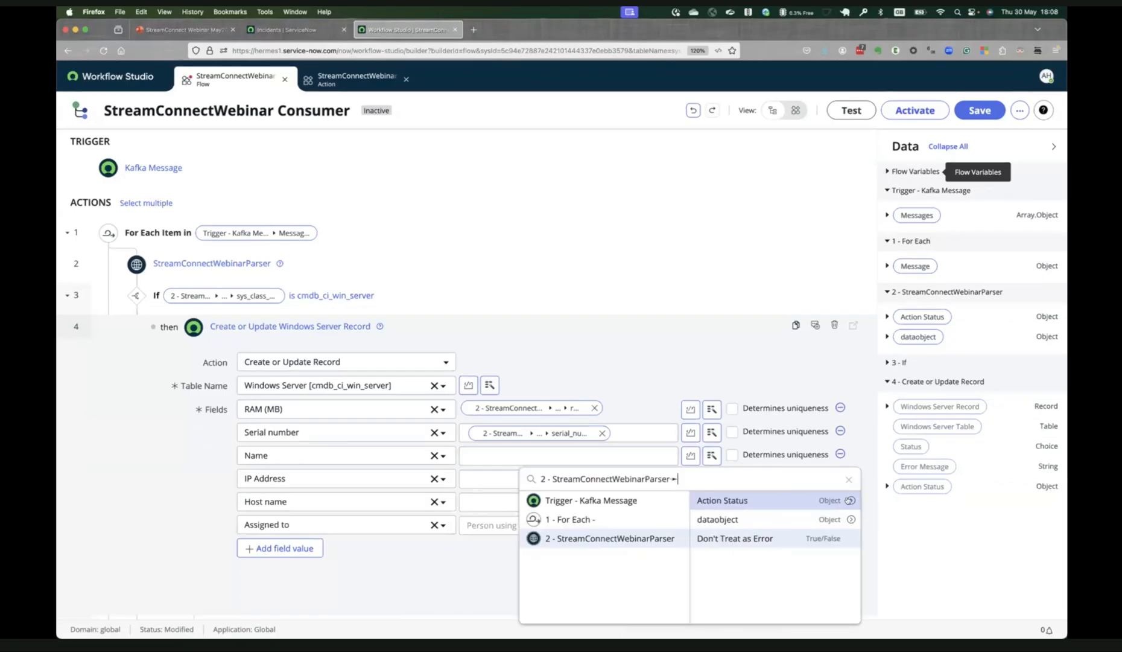
{"action": "left_click", "coordinate": [850, 519]}
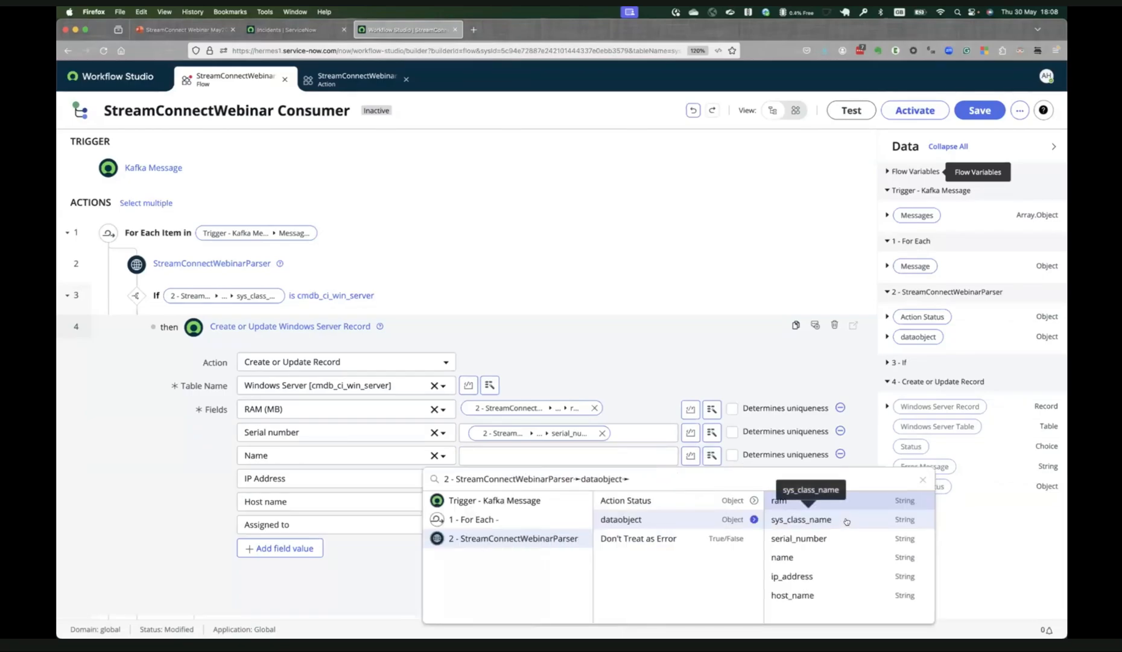
{"action": "left_click", "coordinate": [811, 556]}
{"action": "left_click", "coordinate": [670, 481]}
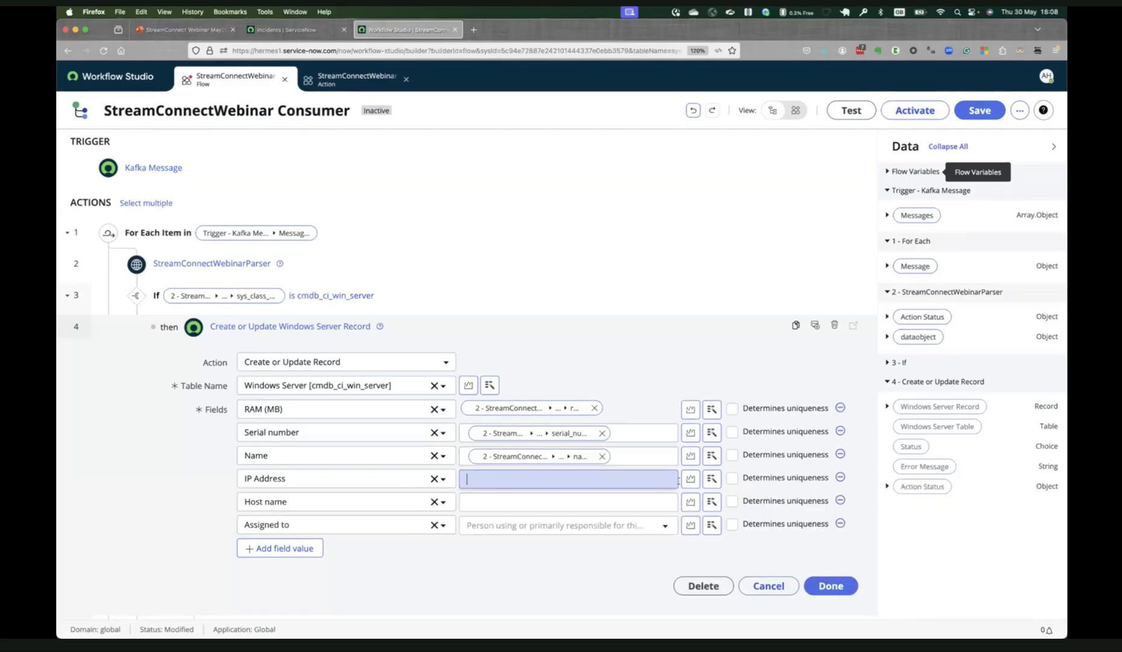
{"action": "left_click", "coordinate": [711, 480]}
{"action": "left_click", "coordinate": [707, 375]}
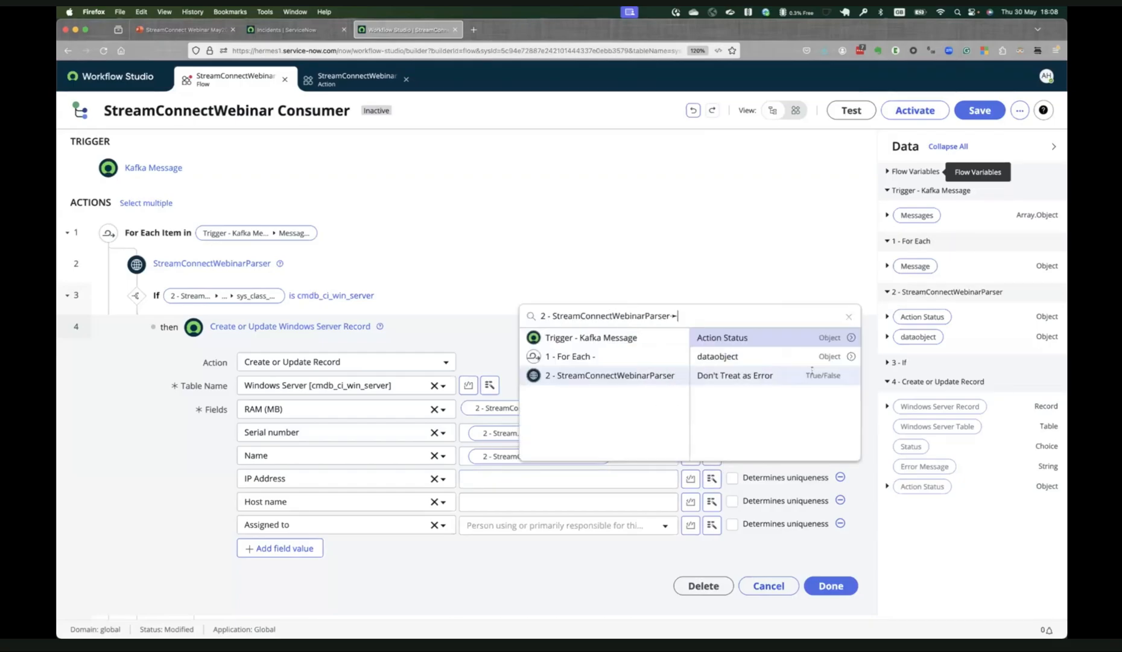
{"action": "left_click", "coordinate": [835, 354]}
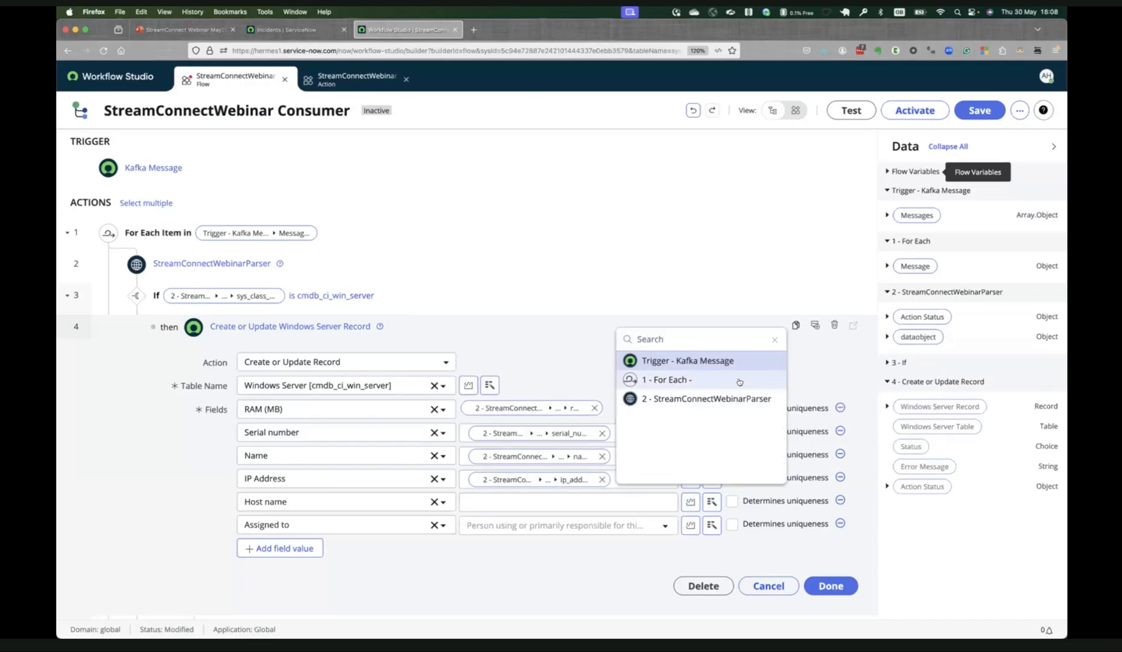
Map Host name to the parser dataobject's host_name value and set Assigned to to the responsible person's user record.
{"action": "left_click", "coordinate": [781, 400]}
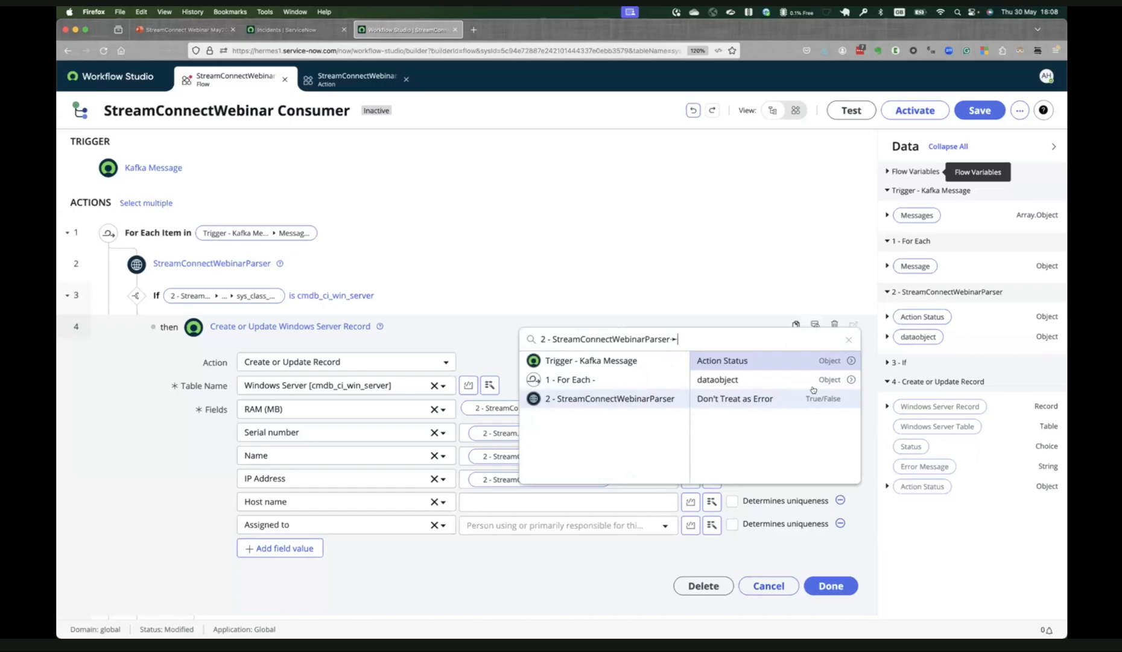
{"action": "left_click", "coordinate": [850, 380]}
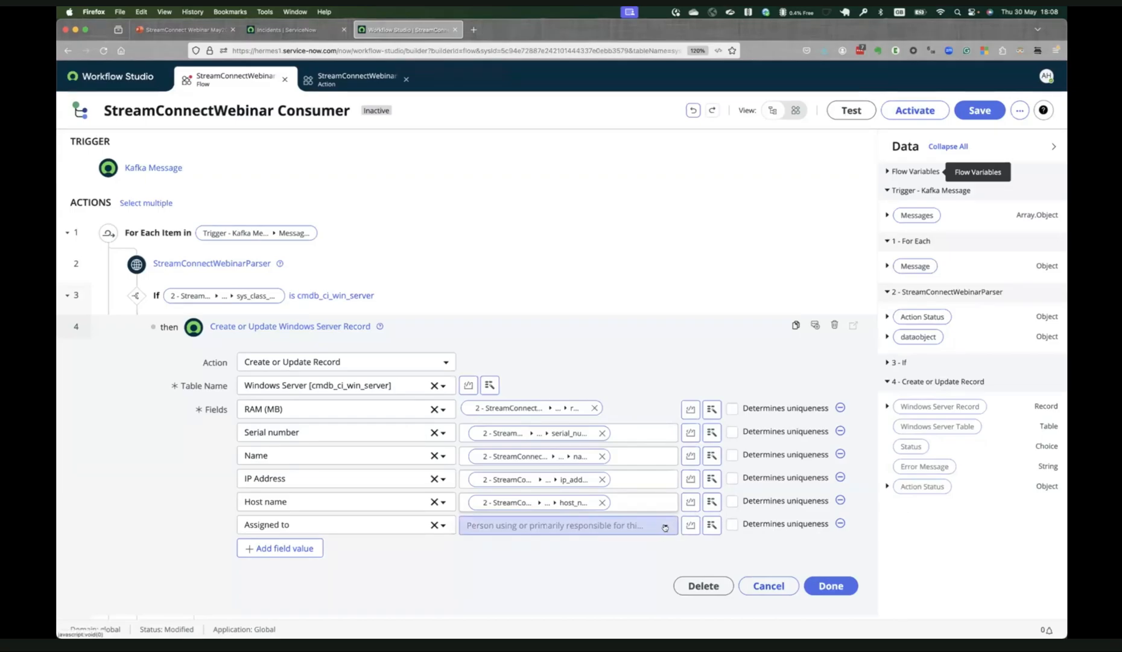
{"action": "left_click", "coordinate": [632, 524]}
{"action": "type", "text": "qu"}
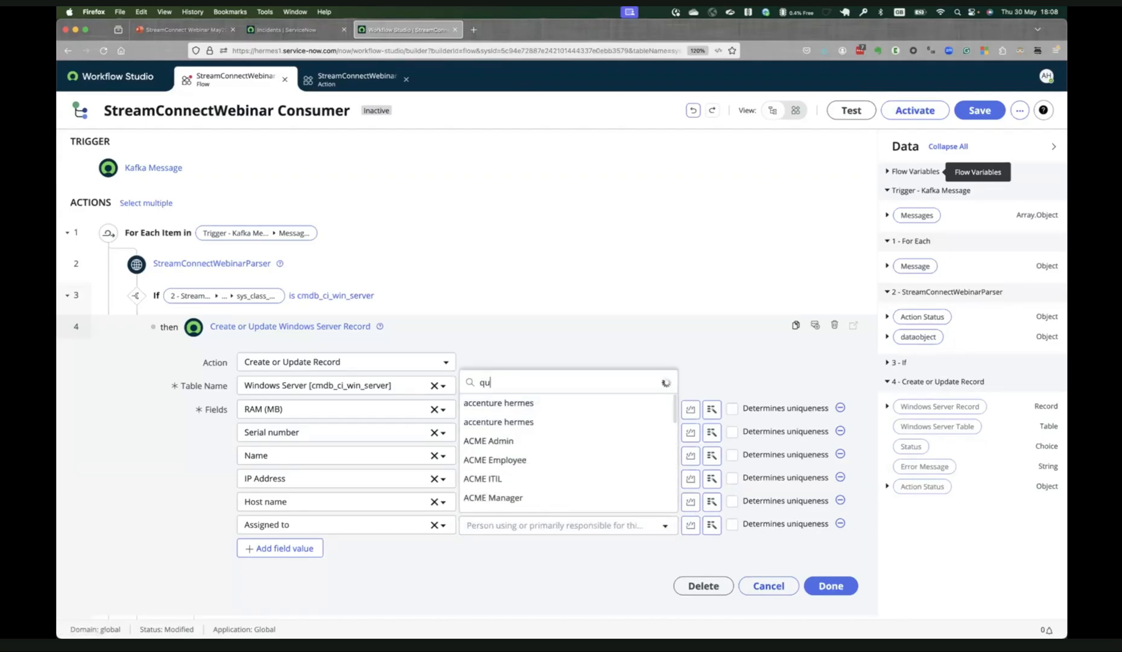
{"action": "type", "text": "en"}
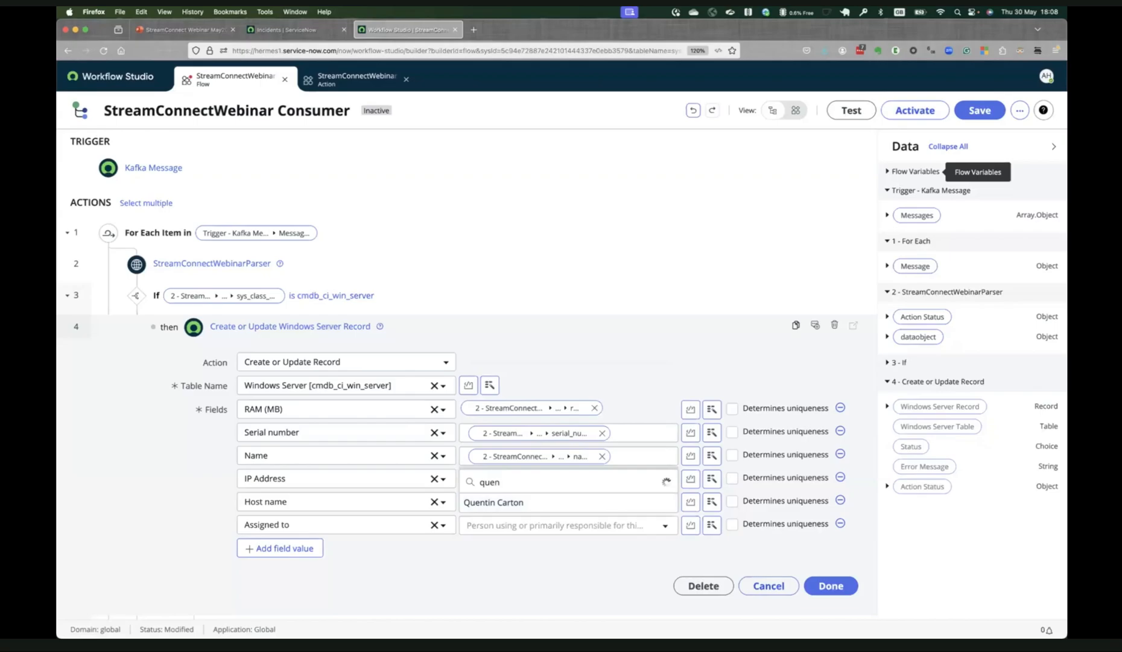
{"action": "left_click", "coordinate": [543, 502]}
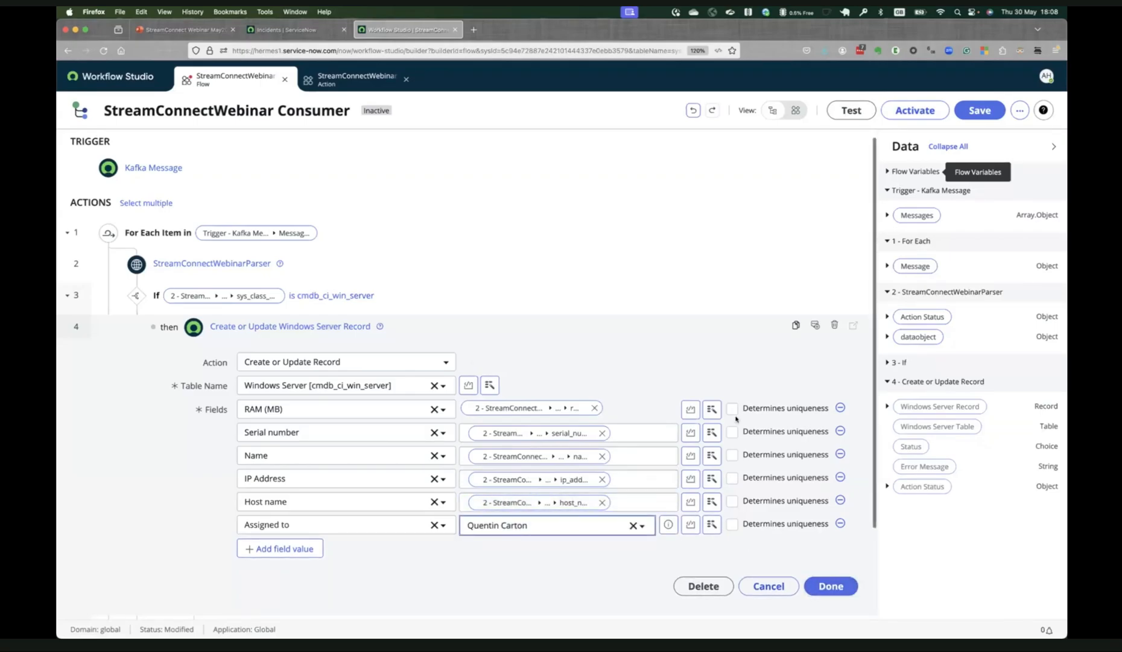
Make Host name and Serial number determine uniqueness and finish the Create or Update Windows Server Record action.
{"action": "left_click", "coordinate": [732, 501]}
{"action": "left_click", "coordinate": [732, 432]}
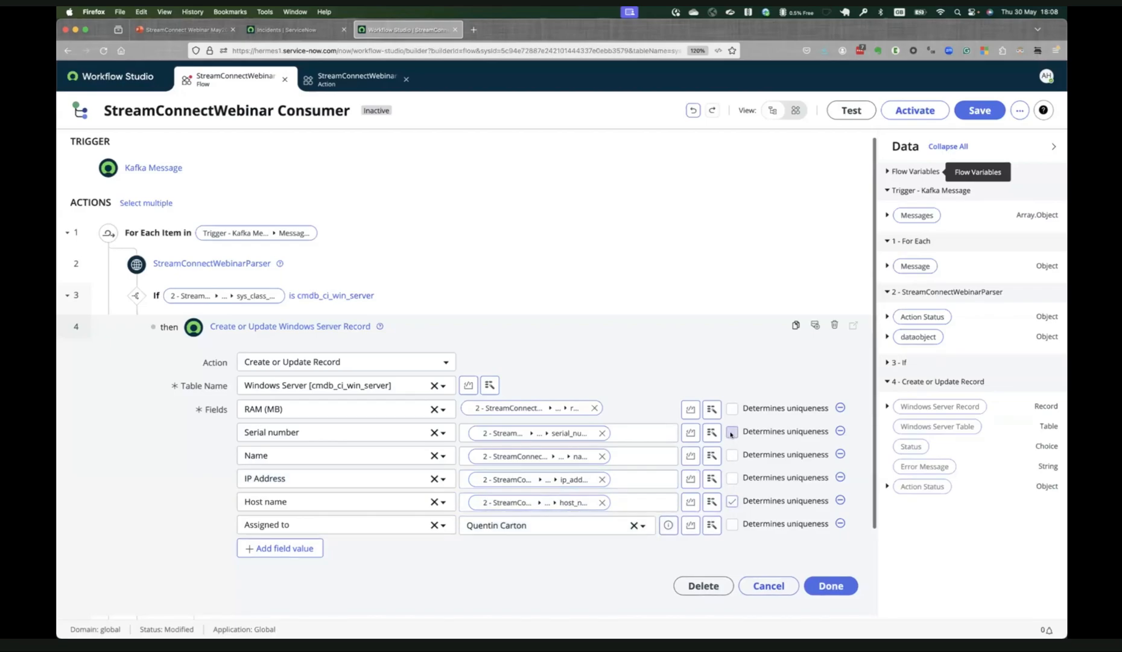
{"action": "left_click", "coordinate": [830, 585]}
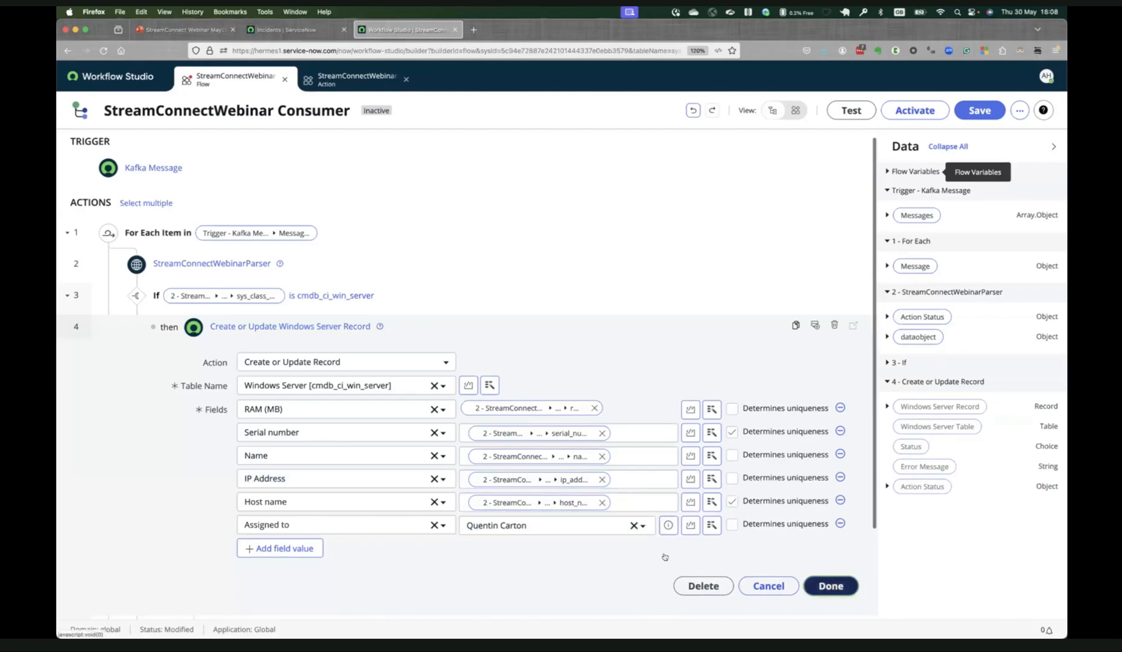
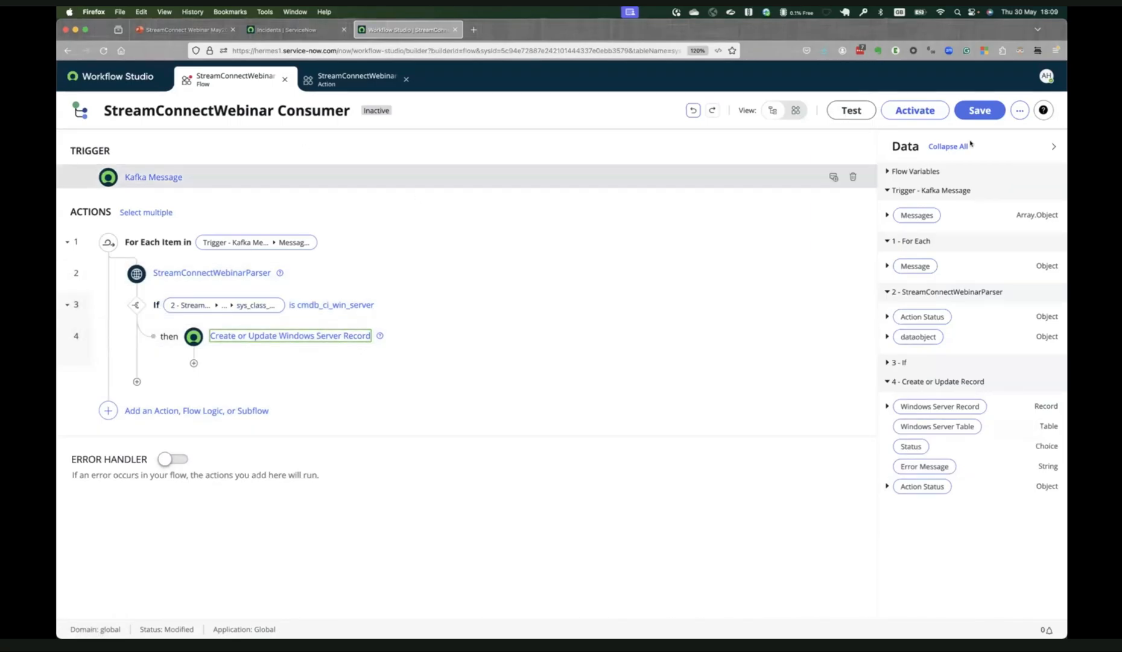
Save the flow and test it with one message whose JSON payload describes cmdb_ci_win_server CTXLIC1001 with serial_number 1001, ram 4096 and ip_address 11.11.11.55.
{"action": "left_click", "coordinate": [974, 112]}
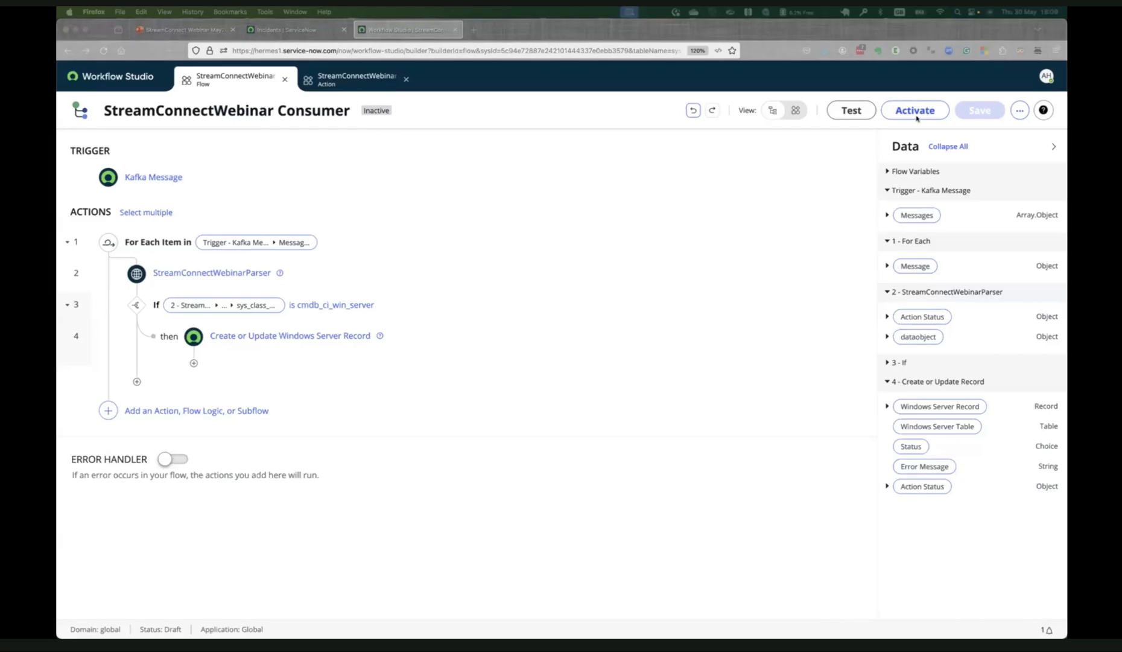
{"action": "left_click", "coordinate": [844, 114]}
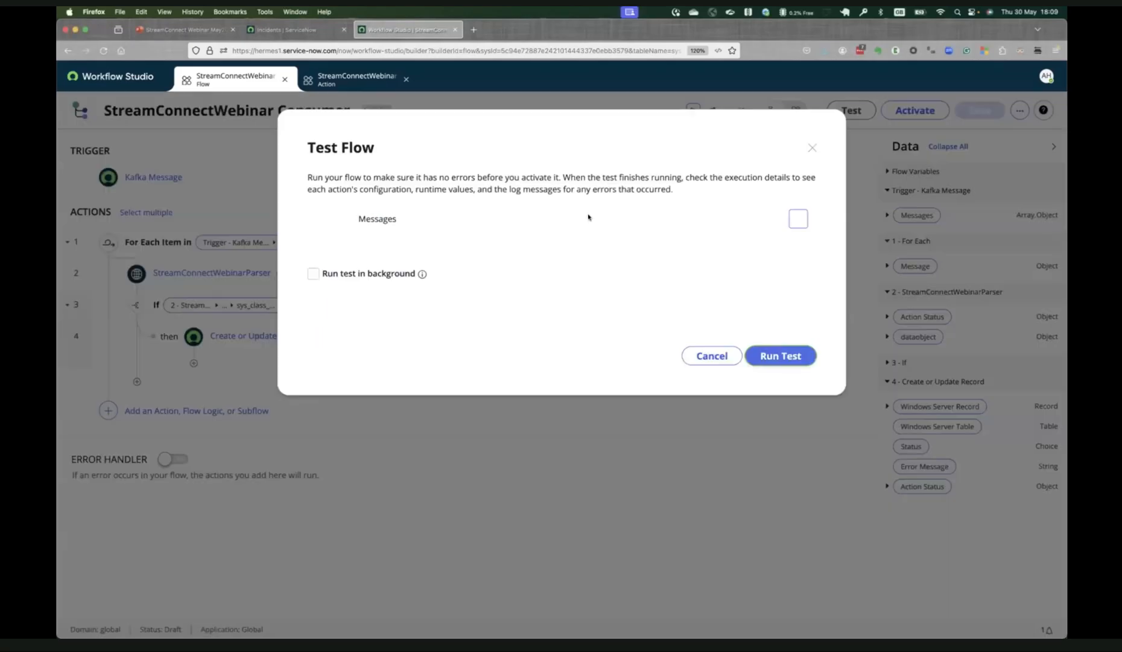
{"action": "left_click", "coordinate": [797, 218]}
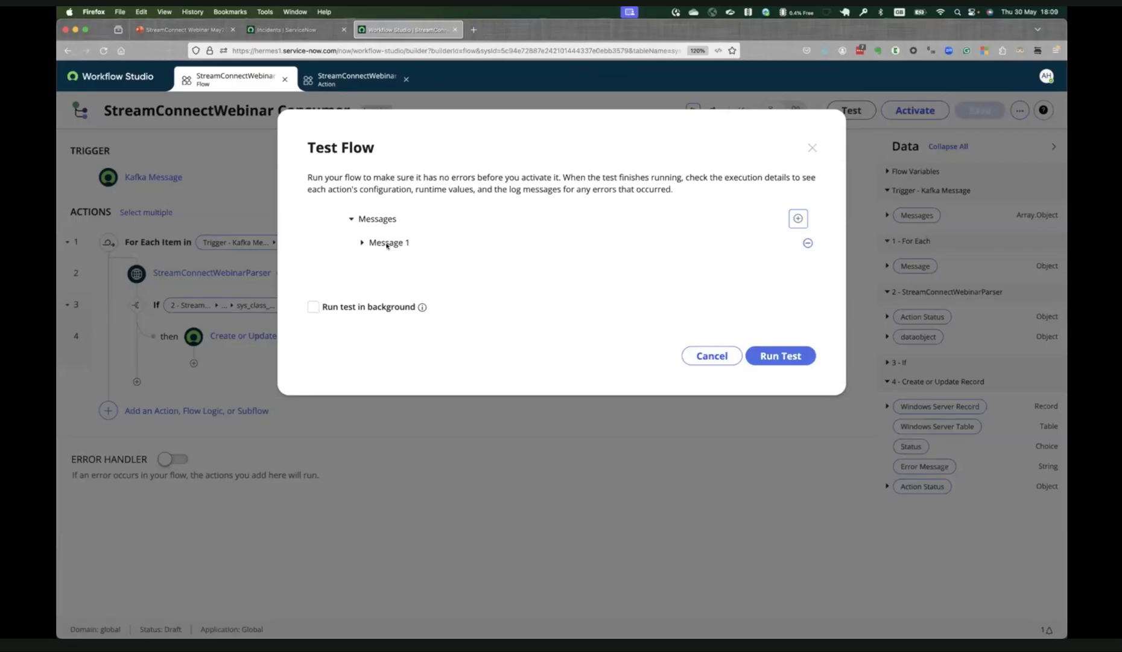
{"action": "left_click", "coordinate": [359, 243]}
{"action": "left_click", "coordinate": [361, 244]}
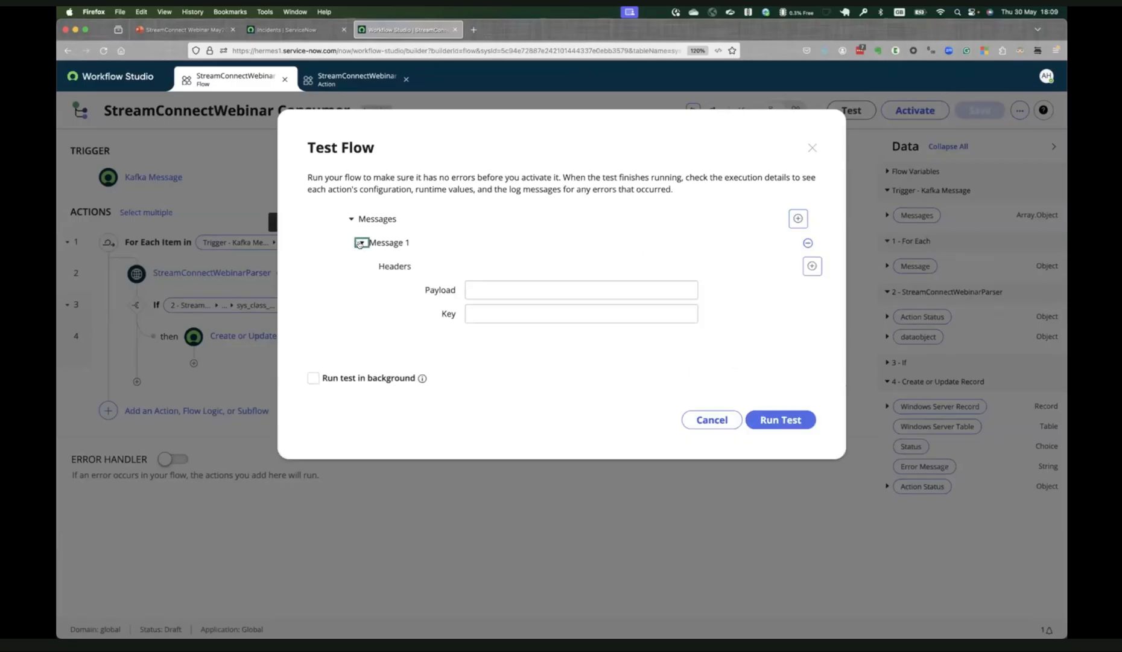
{"action": "left_click", "coordinate": [360, 242]}
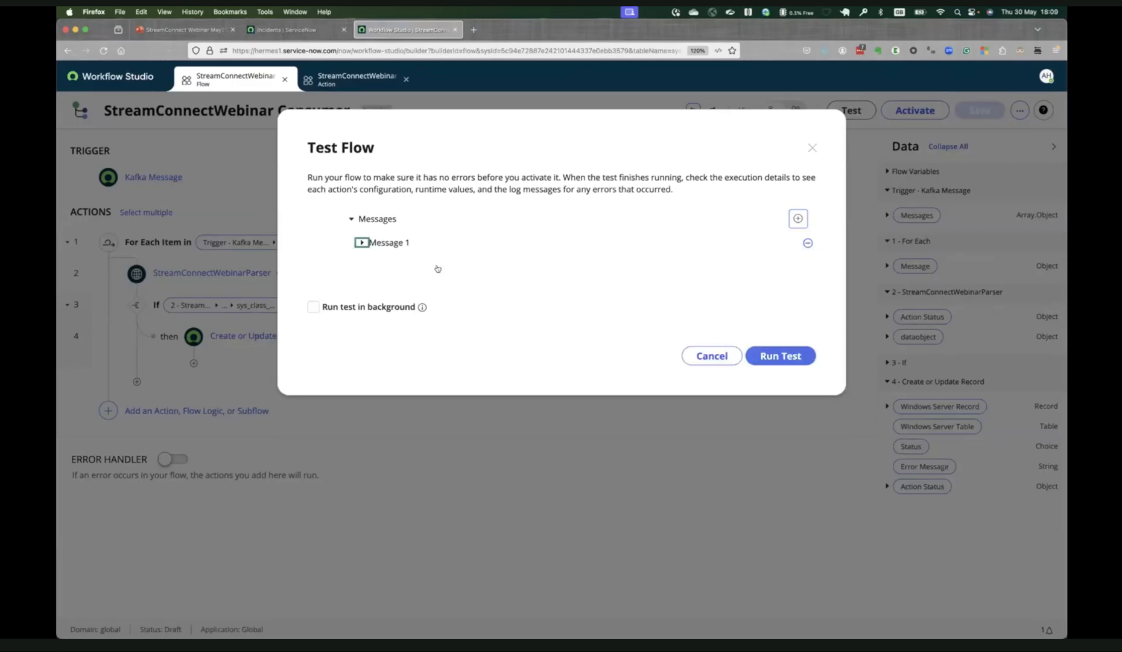
{"action": "left_click", "coordinate": [490, 288]}
{"action": "type", "text": "{   \"ram\":\"4096\",   \"sys_class_name\":\"cmdb_ci_win_server\",   \"serial_number\":\"1001\",   \"name\":\"CTXLIC1001\",   \"ip_address\":\"11.11.11.55\",   \"host_name\":\"CTXLIC1001\" }"}
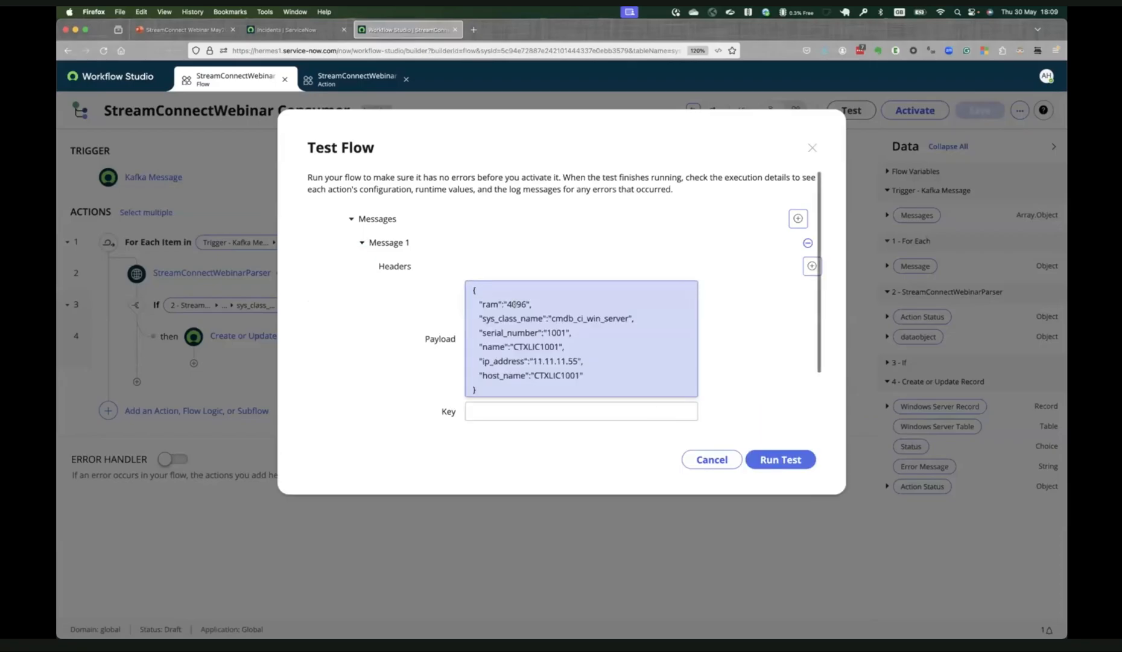
{"action": "left_click", "coordinate": [780, 461]}
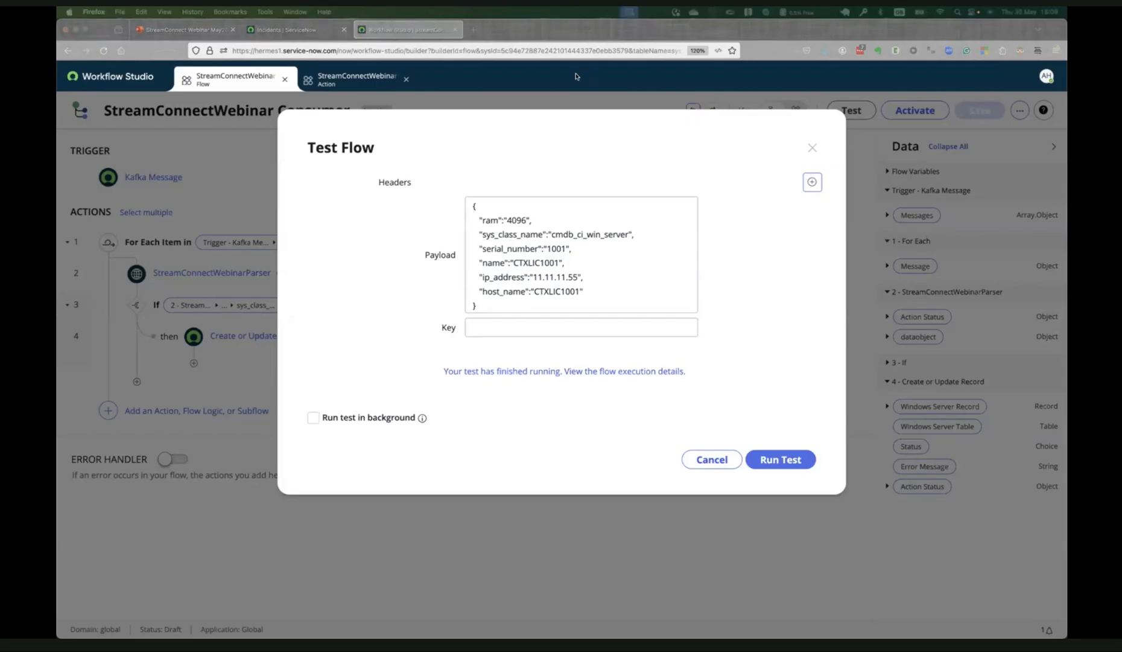
Filter the Windows Servers list by name *CTXLIC1001, check the record's Assigned to value, and remove the filter.
{"action": "left_click", "coordinate": [296, 29]}
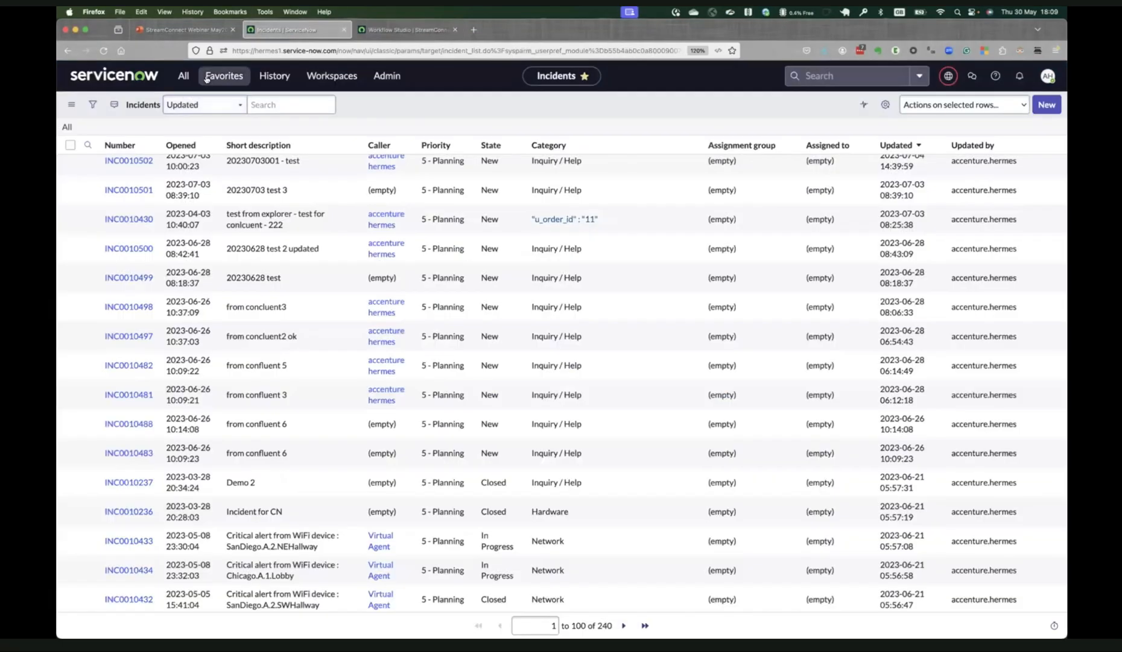
{"action": "left_click", "coordinate": [224, 77]}
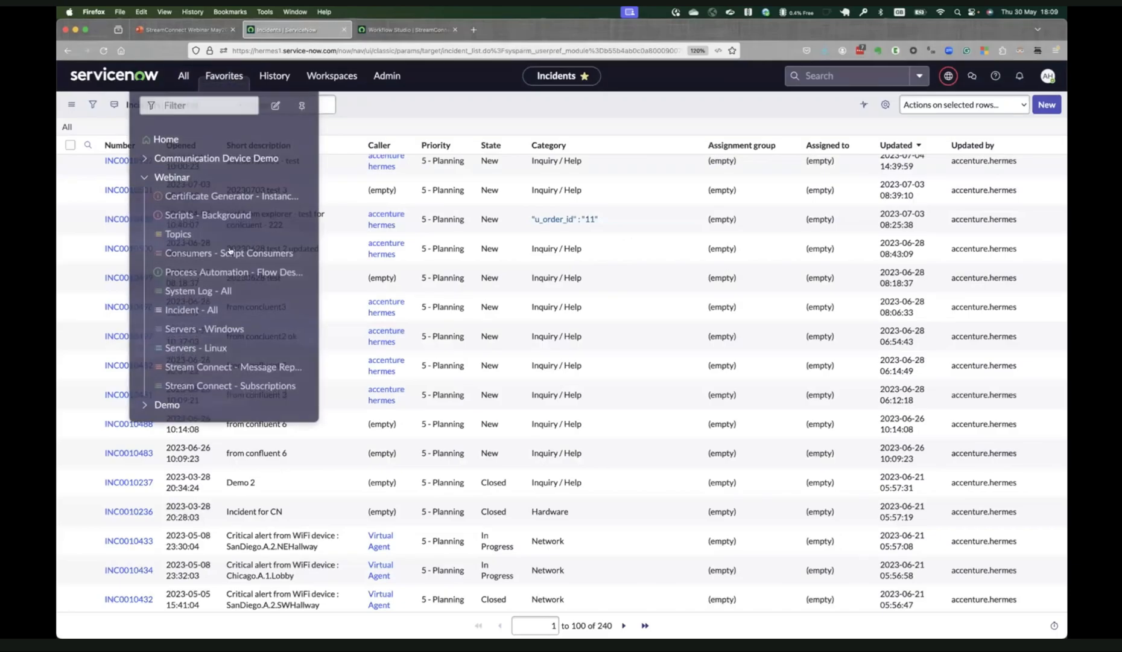
{"action": "left_click", "coordinate": [230, 328]}
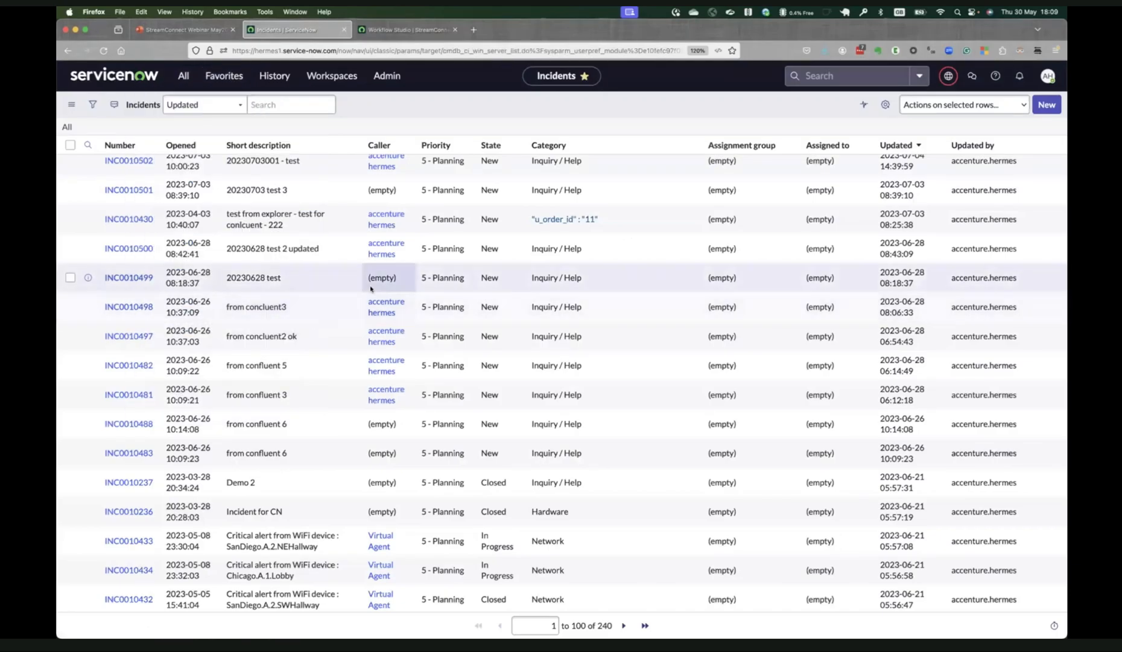
{"action": "left_click", "coordinate": [133, 159]}
{"action": "type", "text": "*CTXLIC1001"}
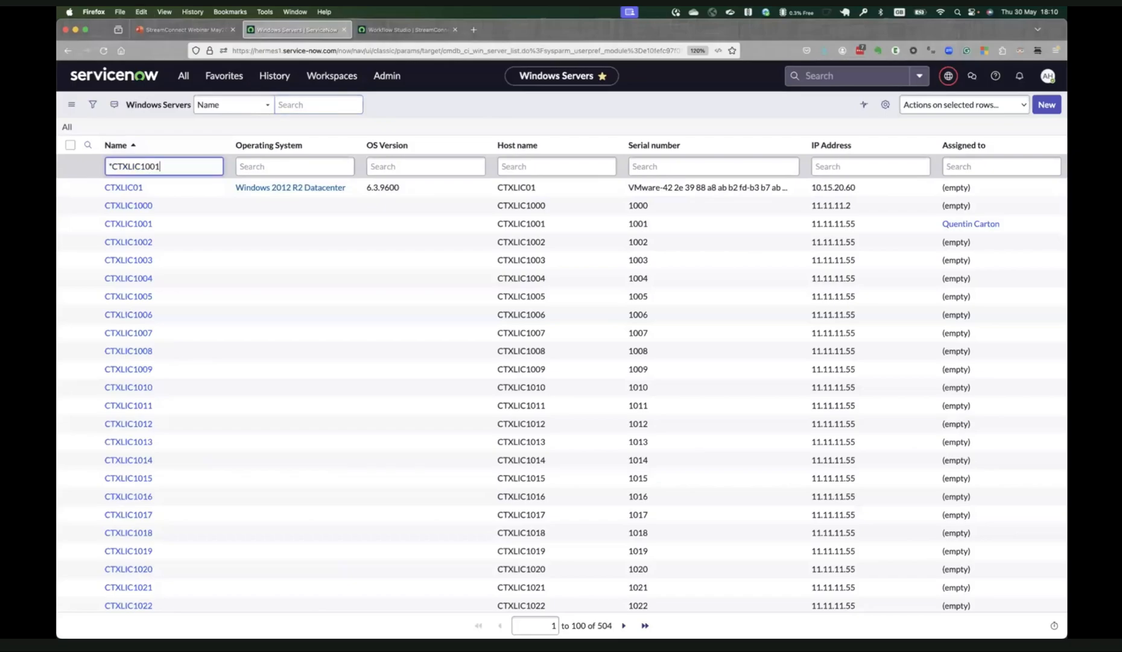
{"action": "key", "text": "Return"}
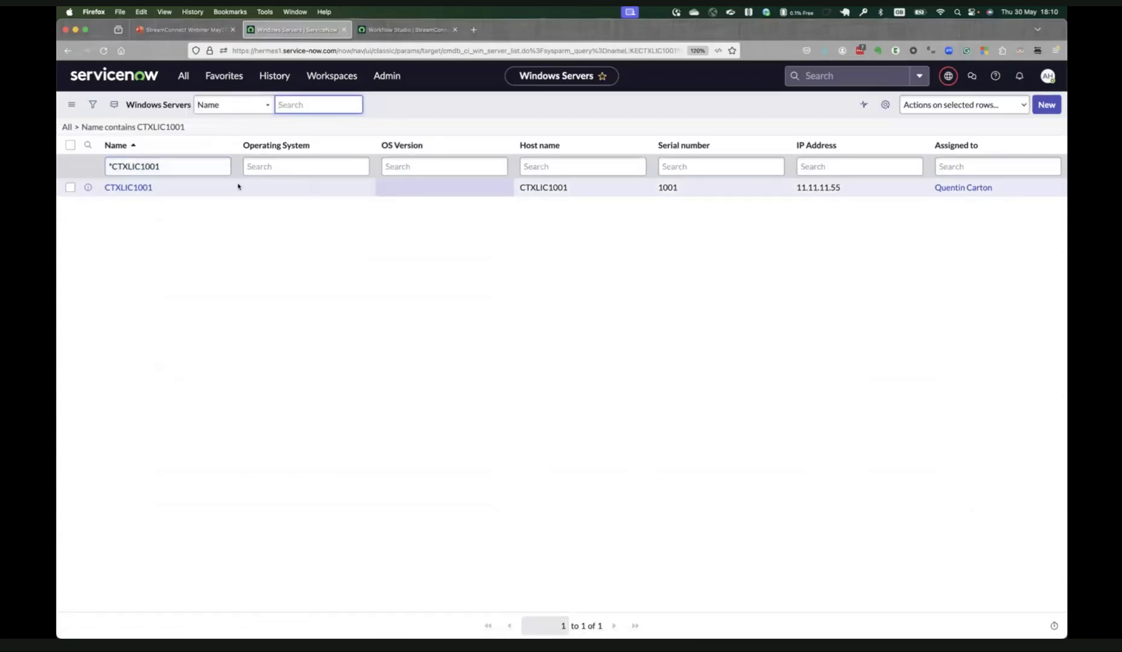
{"action": "left_click", "coordinate": [1019, 187]}
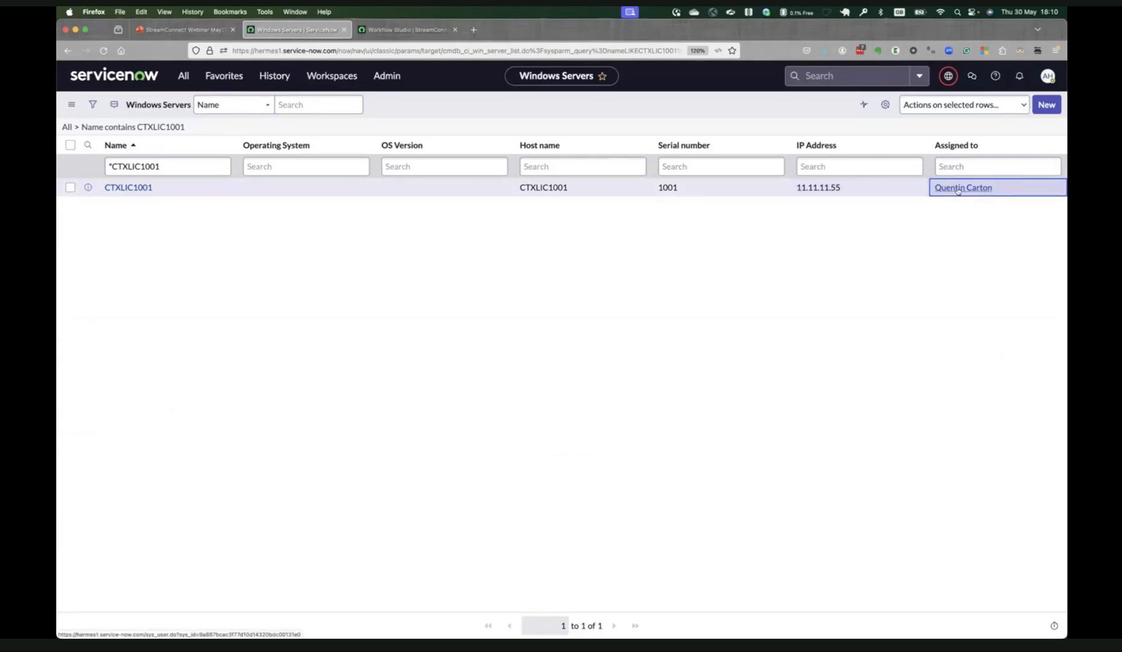
{"action": "left_click", "coordinate": [76, 128]}
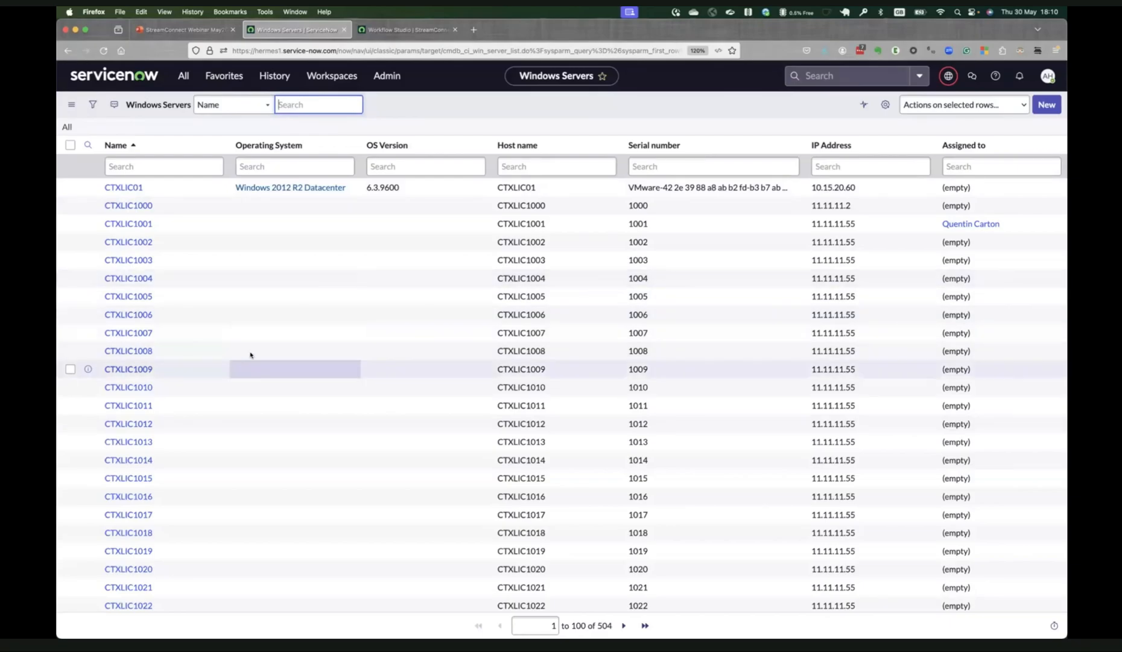
Close the flow test and activate the StreamConnectWebinar Consumer flow.
{"action": "left_click", "coordinate": [407, 29]}
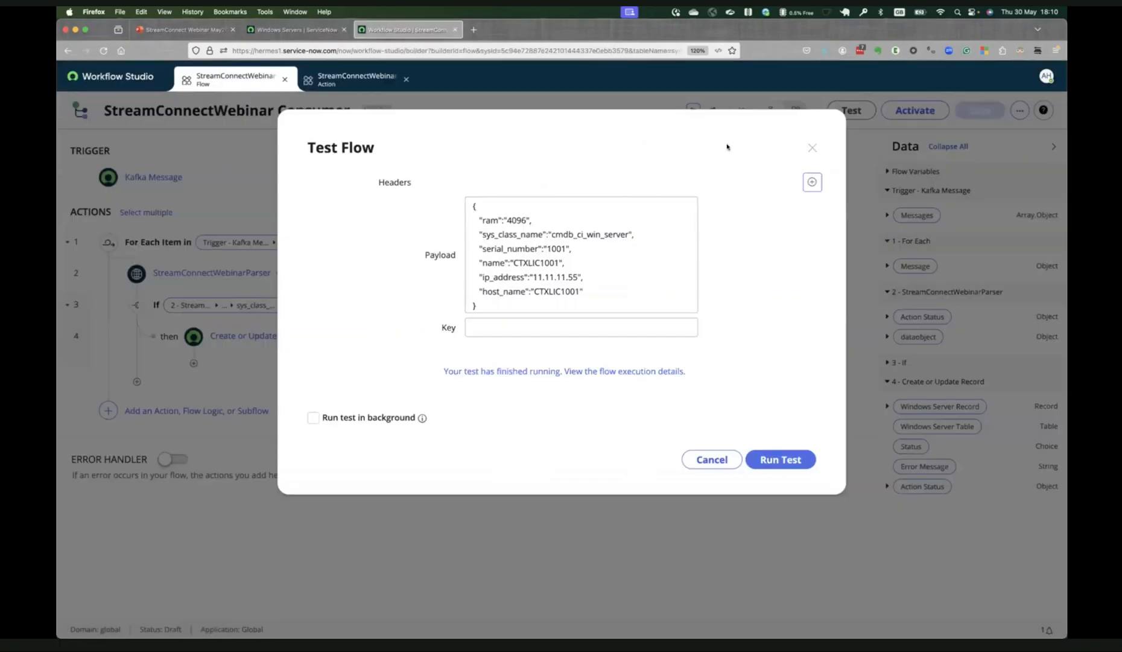
{"action": "left_click", "coordinate": [703, 459]}
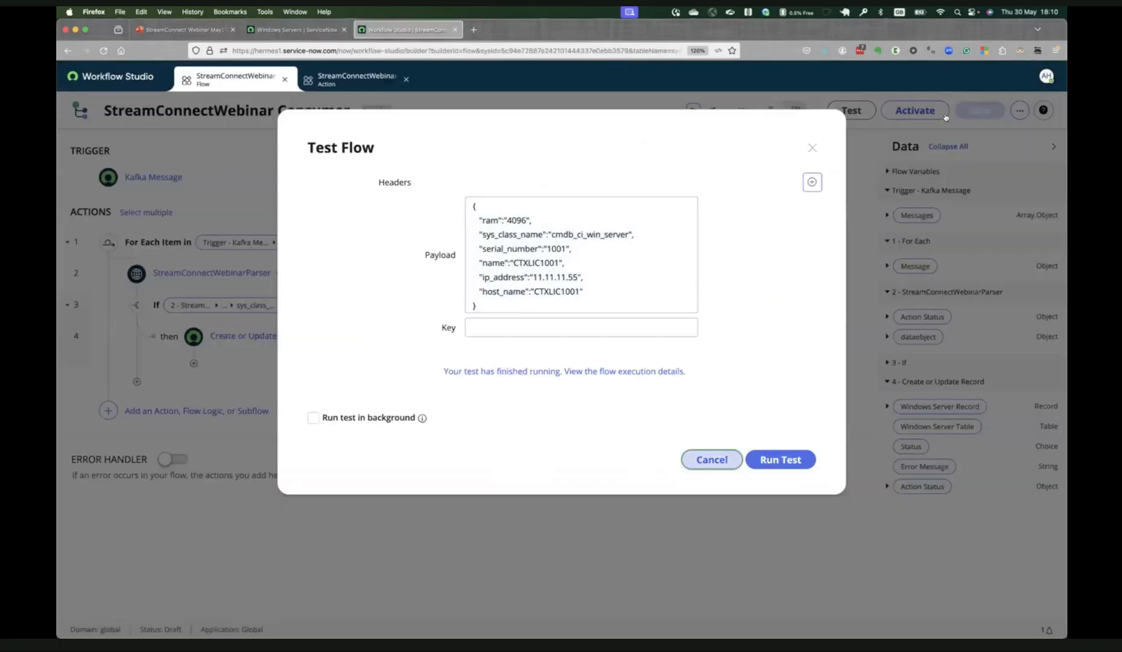
{"action": "left_click", "coordinate": [725, 461]}
{"action": "left_click", "coordinate": [910, 117]}
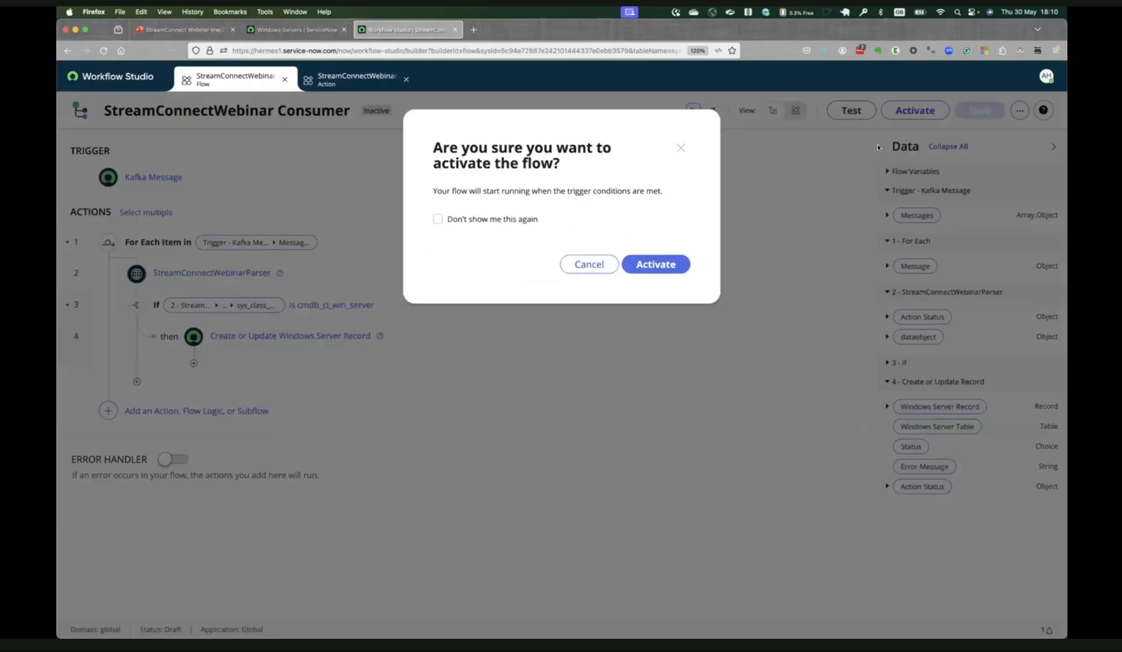
{"action": "left_click", "coordinate": [678, 266]}
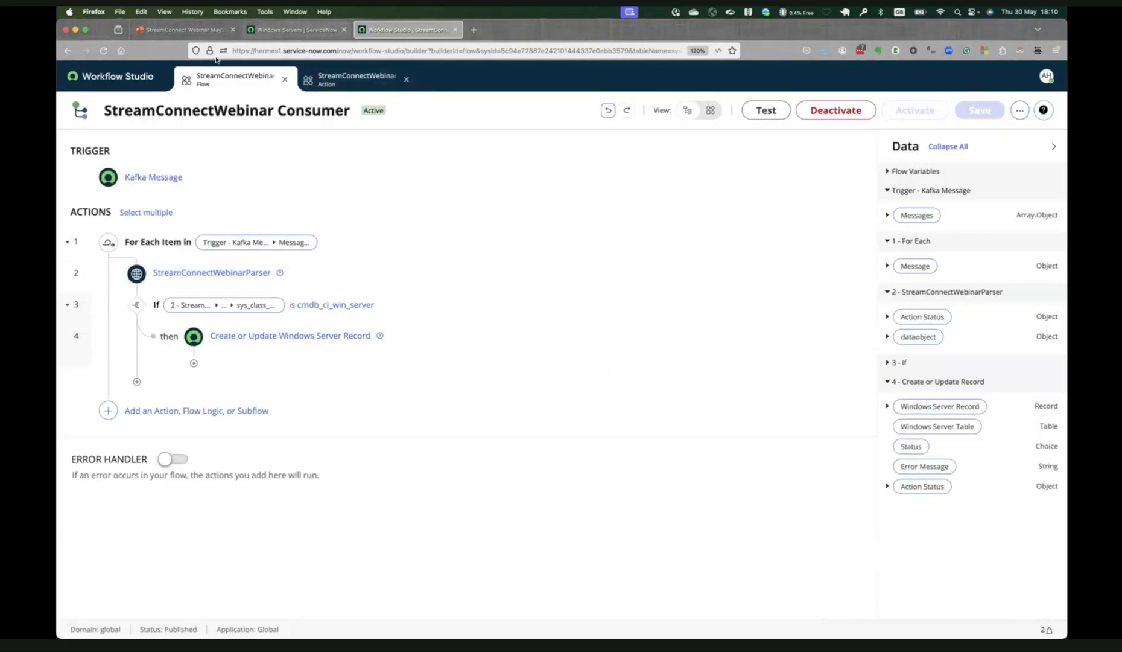
Open the Messages To ServiceNow record from the Stream Connect message replications to review its topic mapping.
{"action": "key", "text": "ctrl+shift+Tab"}
{"action": "left_click", "coordinate": [223, 77]}
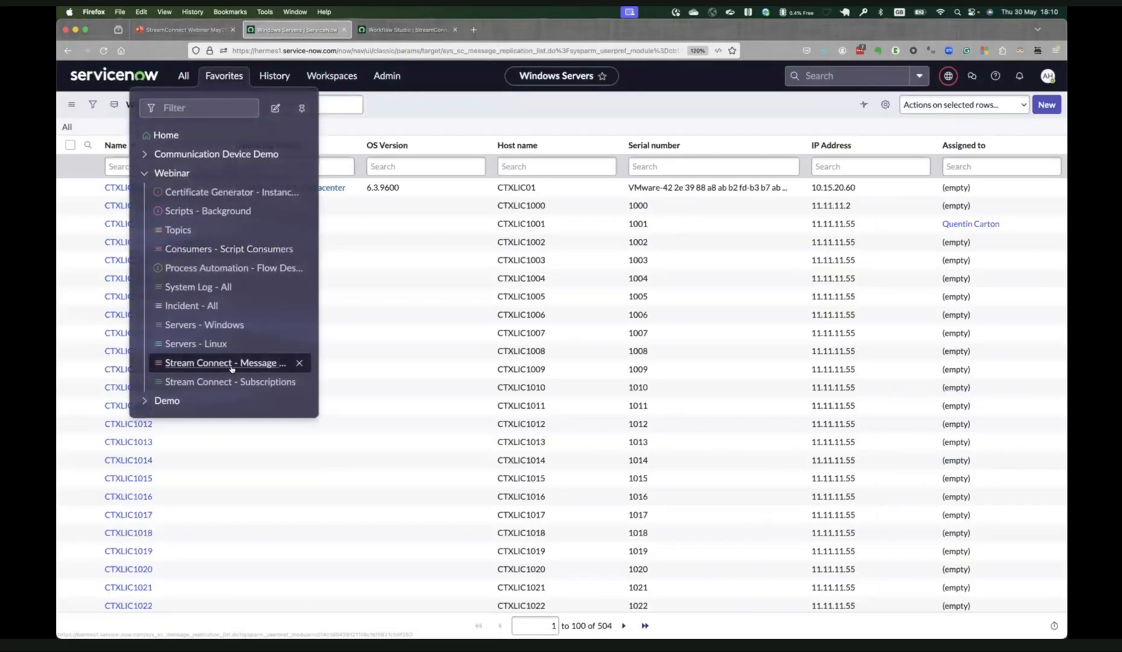
{"action": "left_click", "coordinate": [231, 366]}
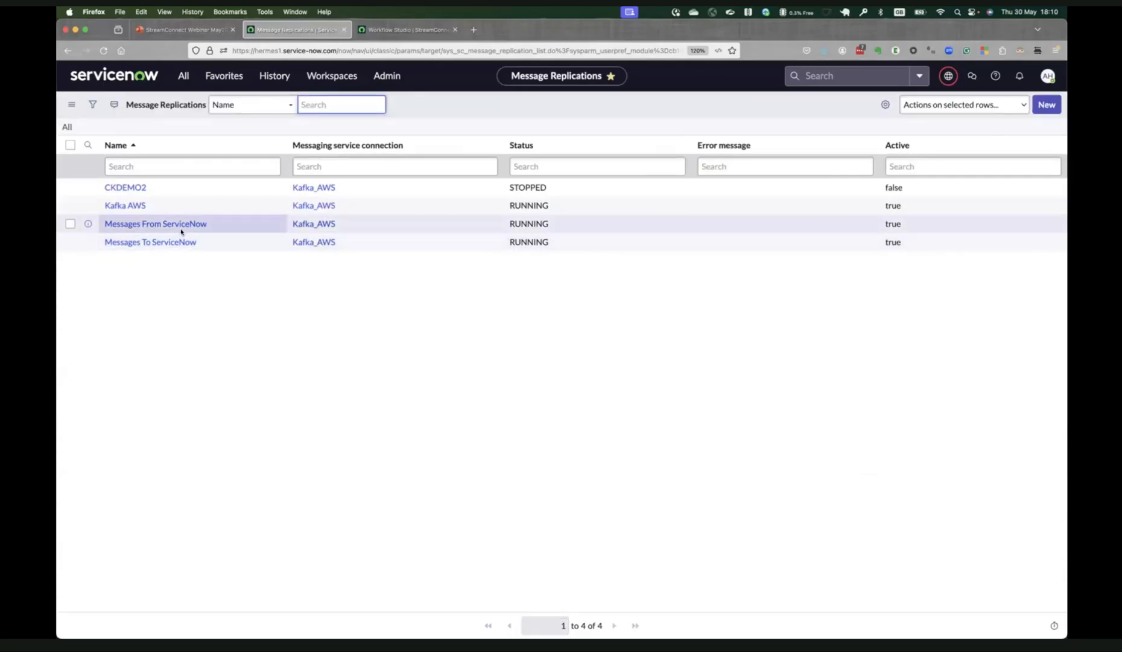
{"action": "left_click", "coordinate": [171, 245]}
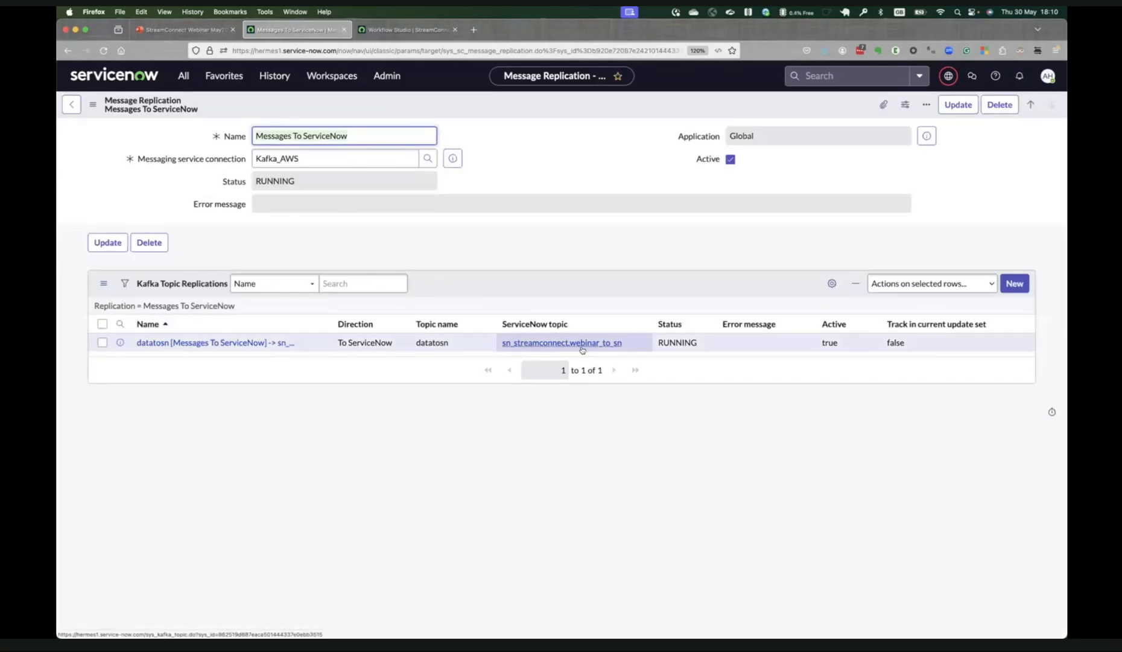
Switch to the Terminal and connect to the AWS Kafka server by running connect_aws_streamconnect.sh.
{"action": "key", "text": "super+Tab"}
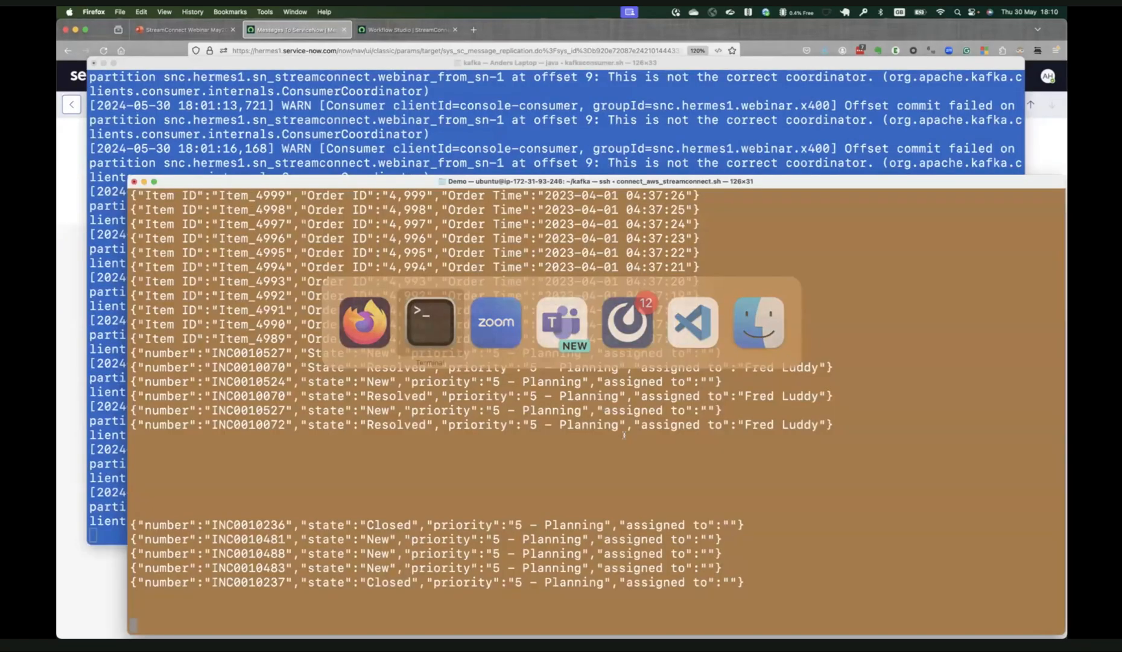
{"action": "key", "text": "Return"}
{"action": "key", "text": "Return"}
{"action": "key", "text": "Return"}
{"action": "type", "text": "./con"}
{"action": "key", "text": "Tab"}
{"action": "key", "text": "Return"}
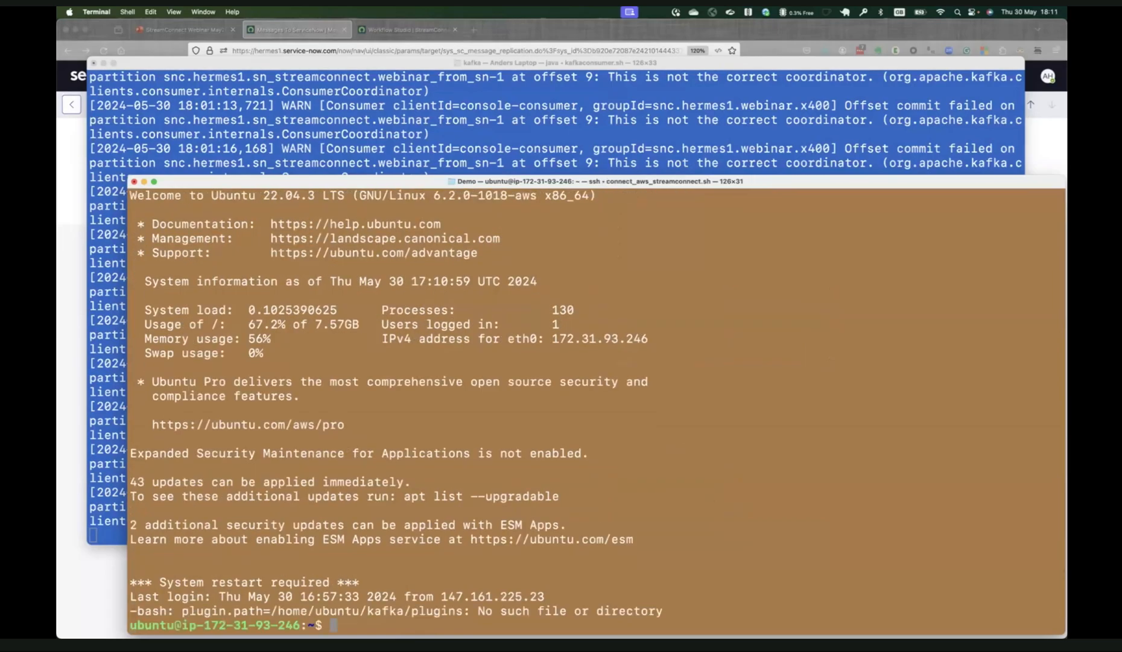
List the home directory's files, change to the kafka directory and list its contents with details.
{"action": "type", "text": "ls -ltra"}
{"action": "key", "text": "Return"}
{"action": "type", "text": "cd kafka"}
{"action": "key", "text": "Return"}
{"action": "type", "text": "ls -ltra"}
{"action": "key", "text": "Return"}
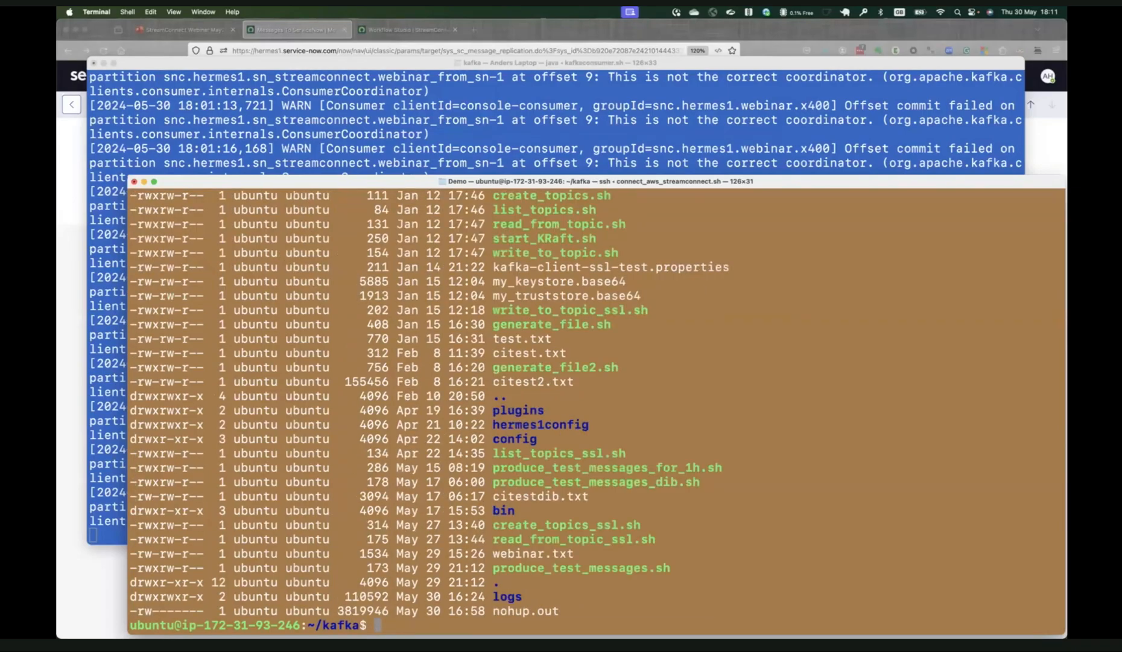
Display the contents of produce_test_messages.sh to examine its input file and target topic.
{"action": "type", "text": "cat prod"}
{"action": "key", "text": "Tab"}
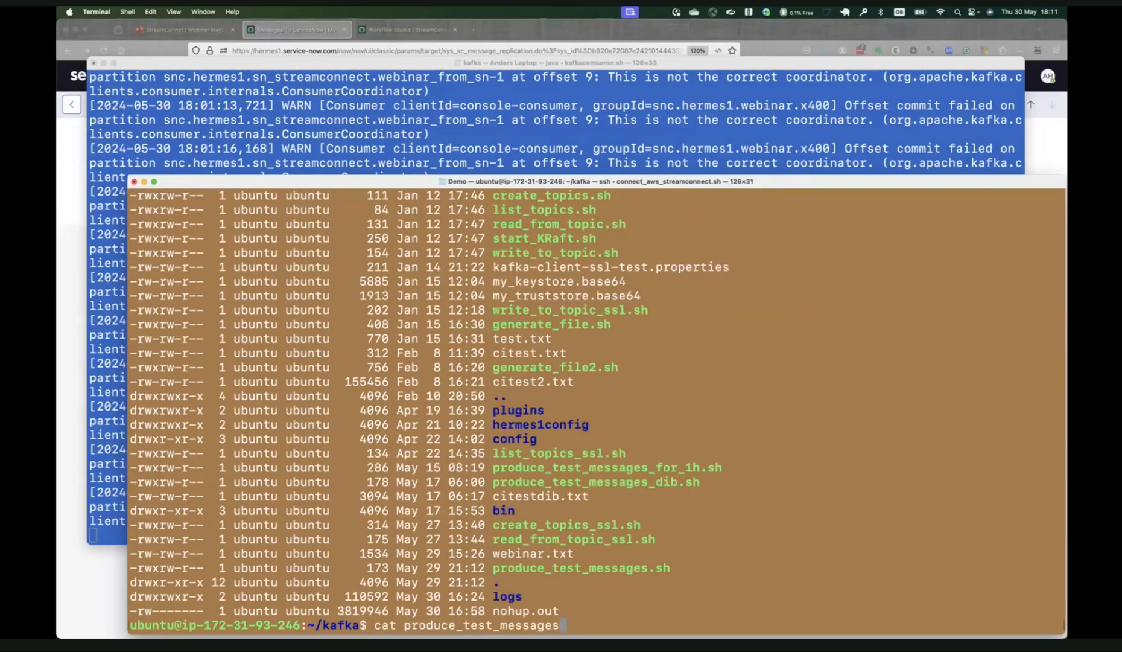
{"action": "type", "text": ".sh"}
{"action": "key", "text": "Return"}
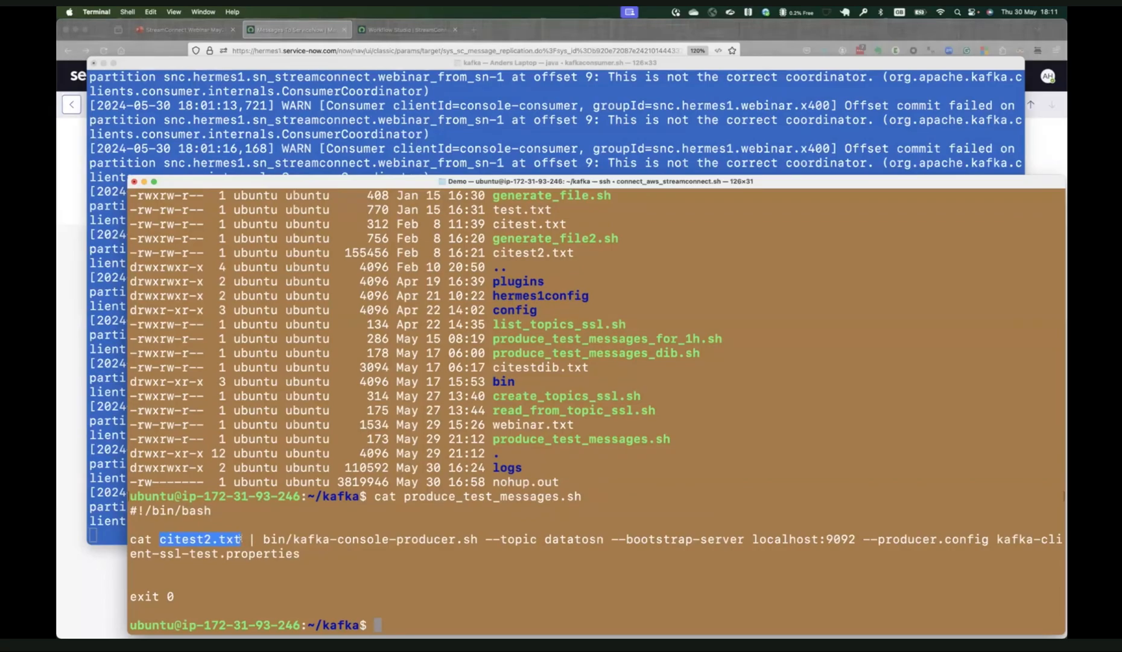
{"action": "left_click_drag", "start_coordinate": [587, 537], "coordinate": [589, 538]}
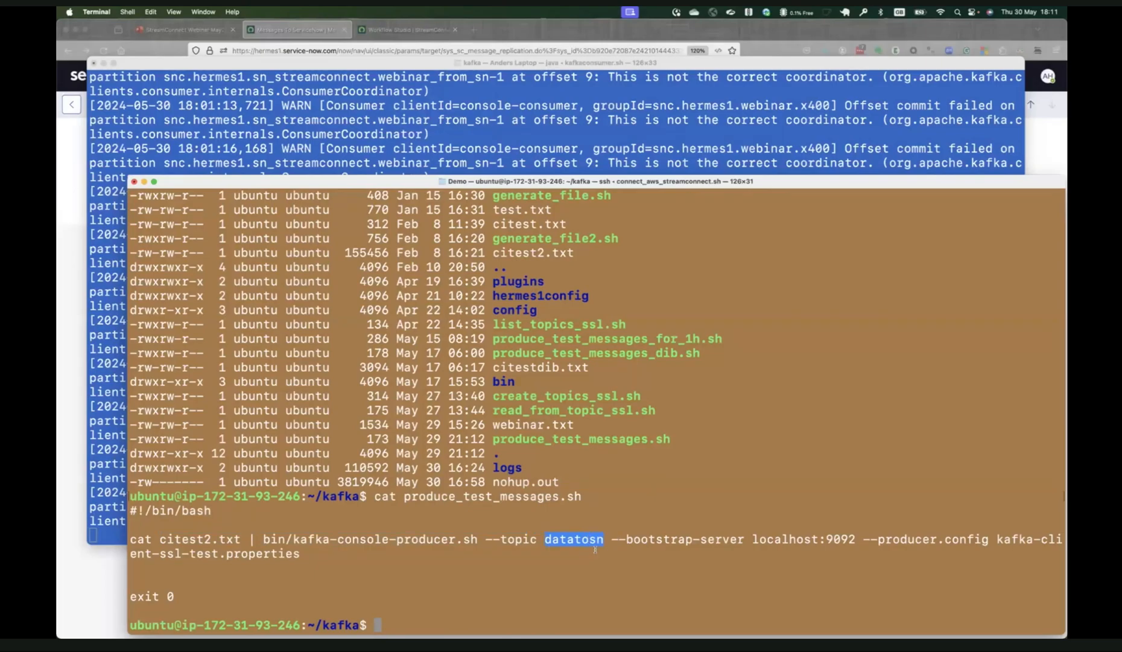
Run ./produce_test_messages.sh to send the test messages to the datatosn topic.
{"action": "type", "text": "./produce_test_messages"}
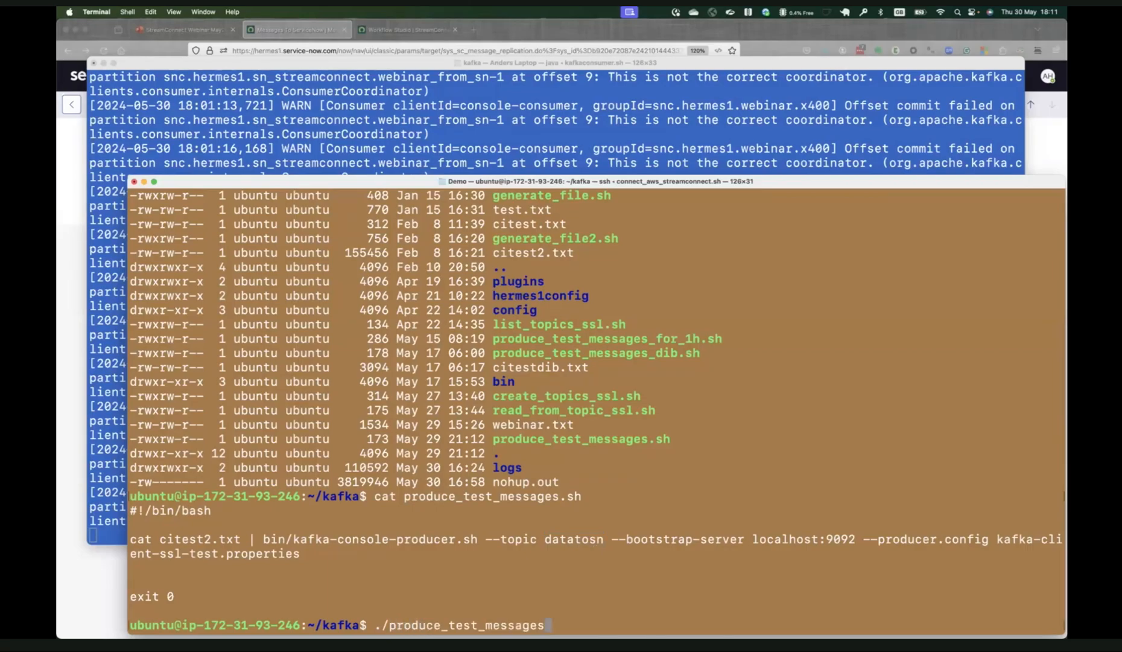
{"action": "type", "text": ".sh"}
{"action": "key", "text": "Return"}
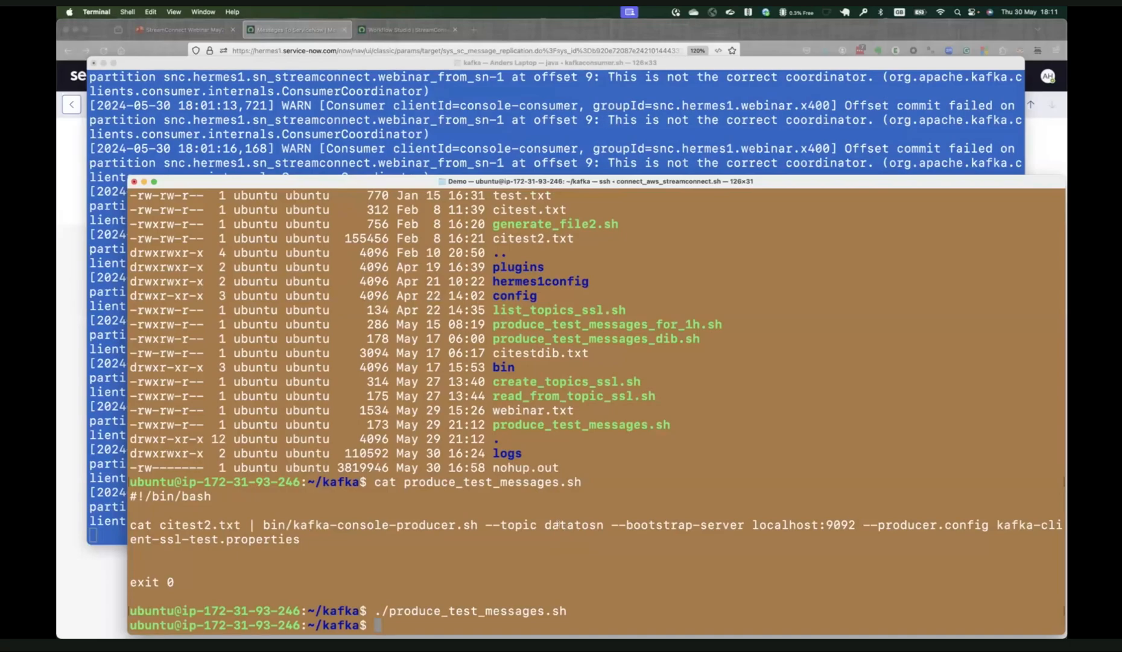
Switch to Firefox, open the datatosn topic replication and reload its form to refresh the Message Replication Statistics.
{"action": "left_click", "coordinate": [87, 588]}
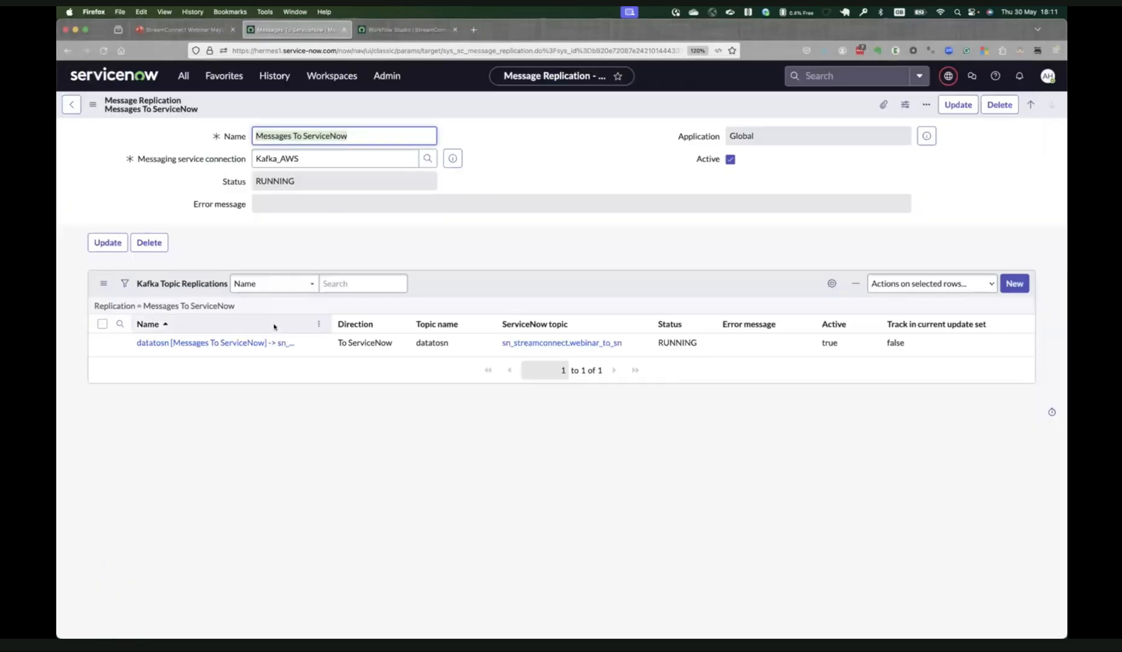
{"action": "left_click", "coordinate": [223, 343]}
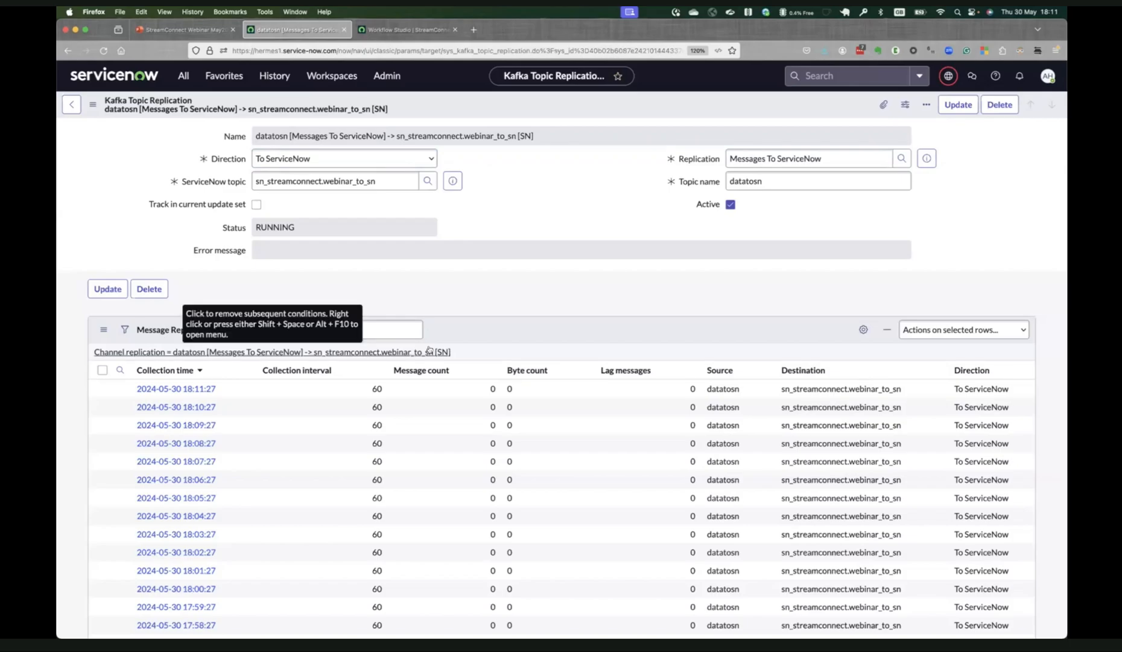
{"action": "left_click", "coordinate": [92, 105]}
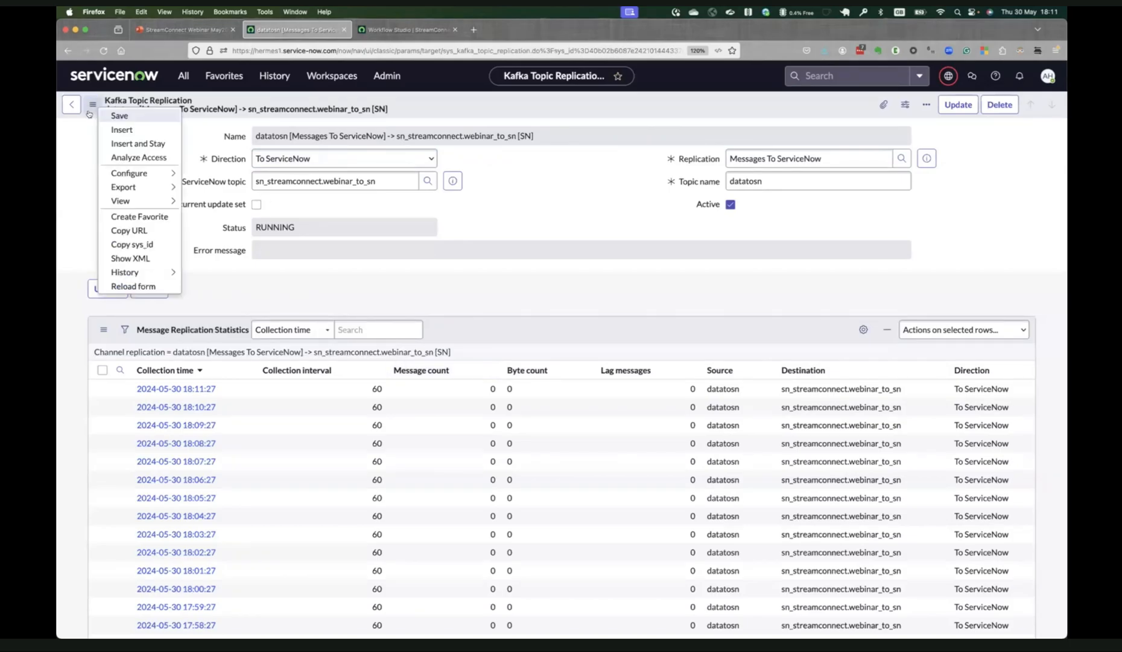
{"action": "left_click", "coordinate": [108, 287]}
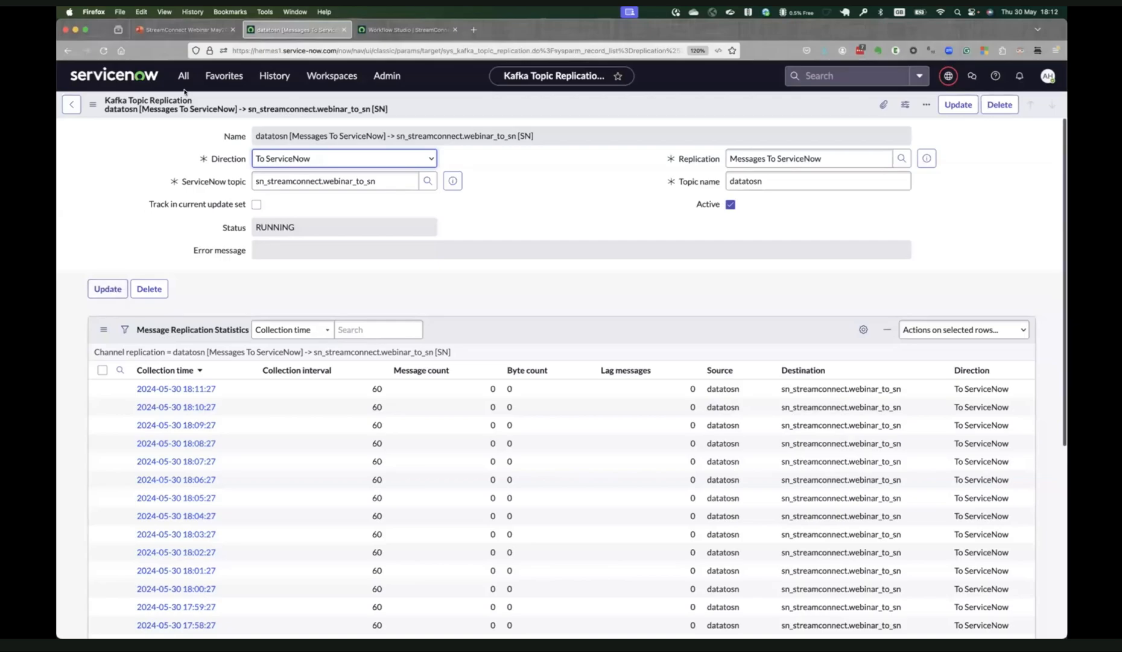
{"action": "left_click", "coordinate": [92, 104]}
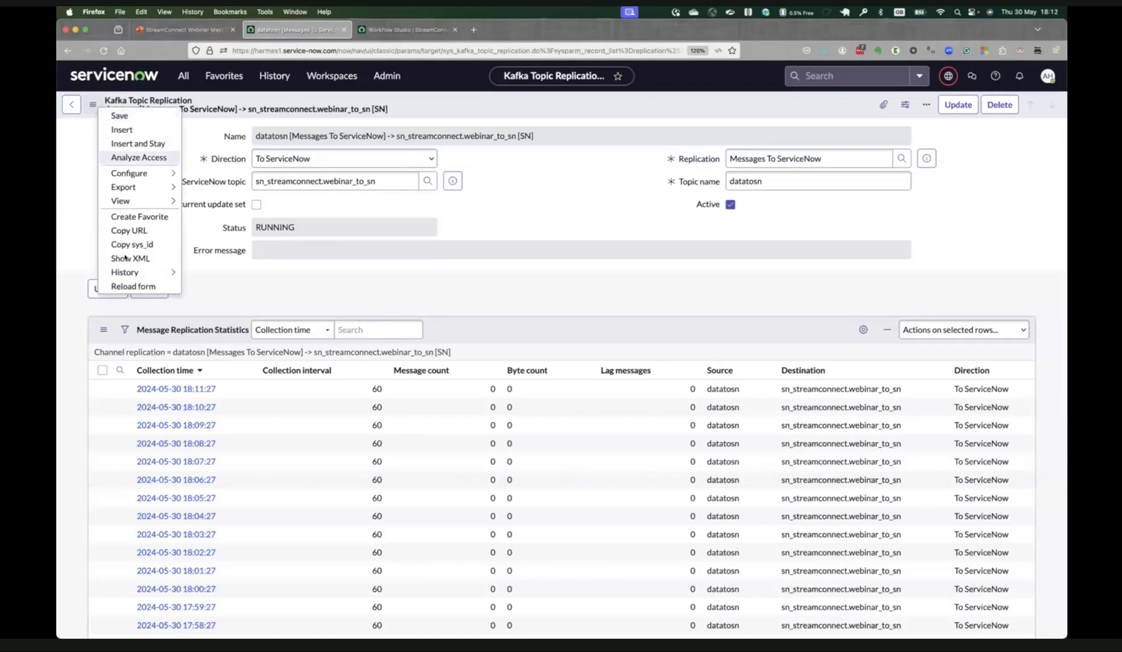
{"action": "left_click", "coordinate": [128, 287]}
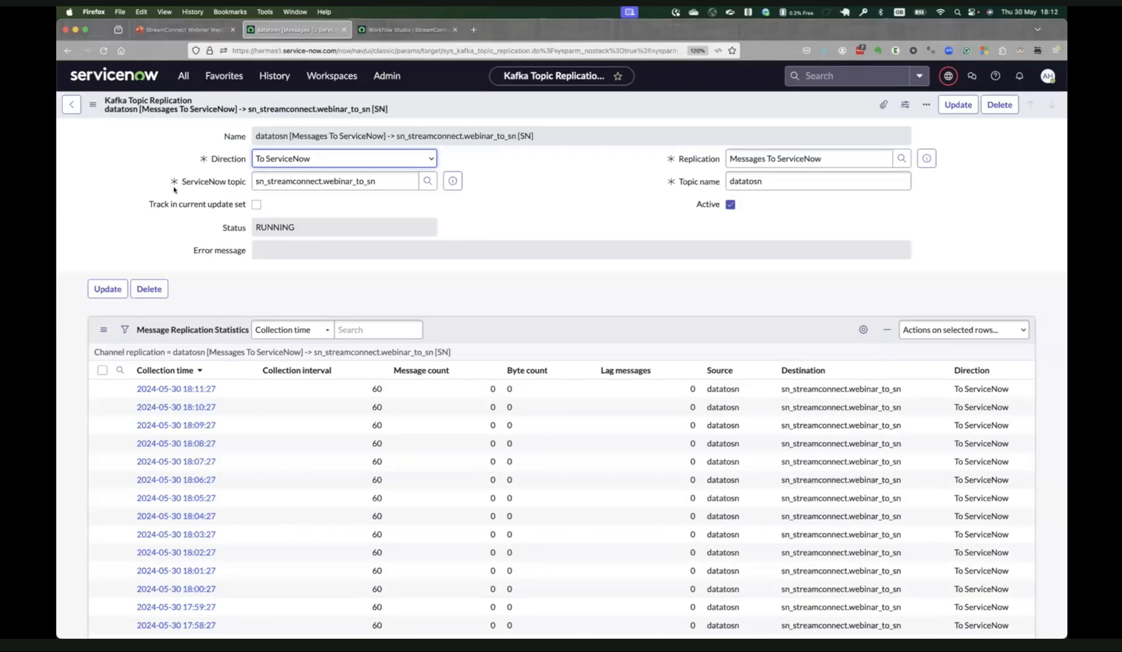
{"action": "left_click", "coordinate": [92, 104]}
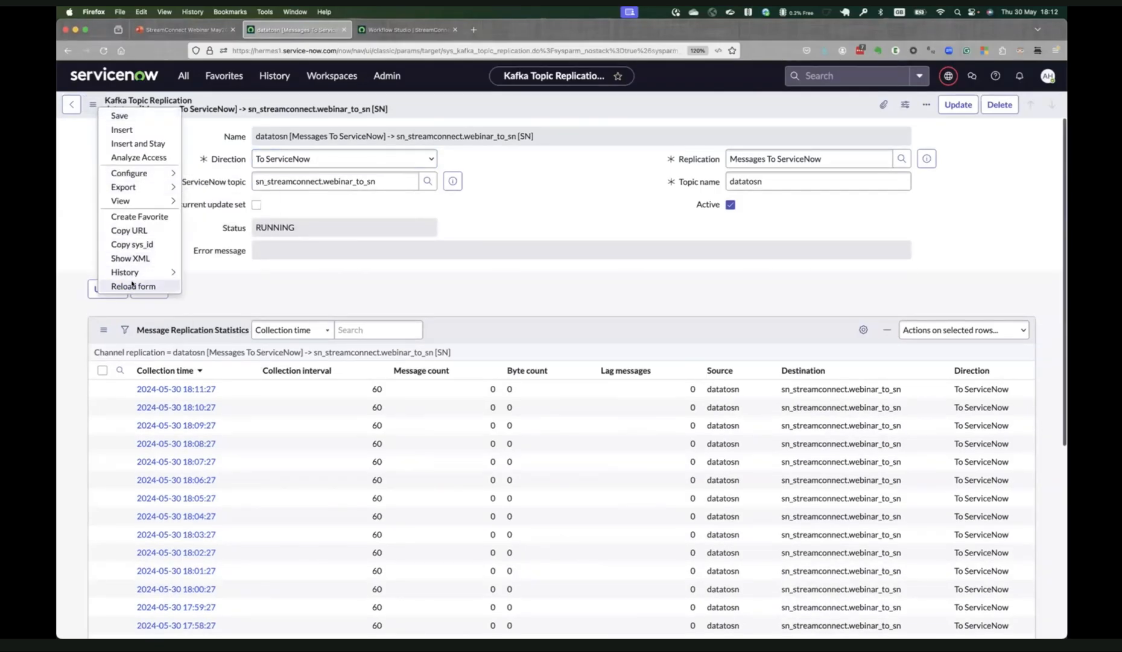
{"action": "left_click", "coordinate": [133, 285]}
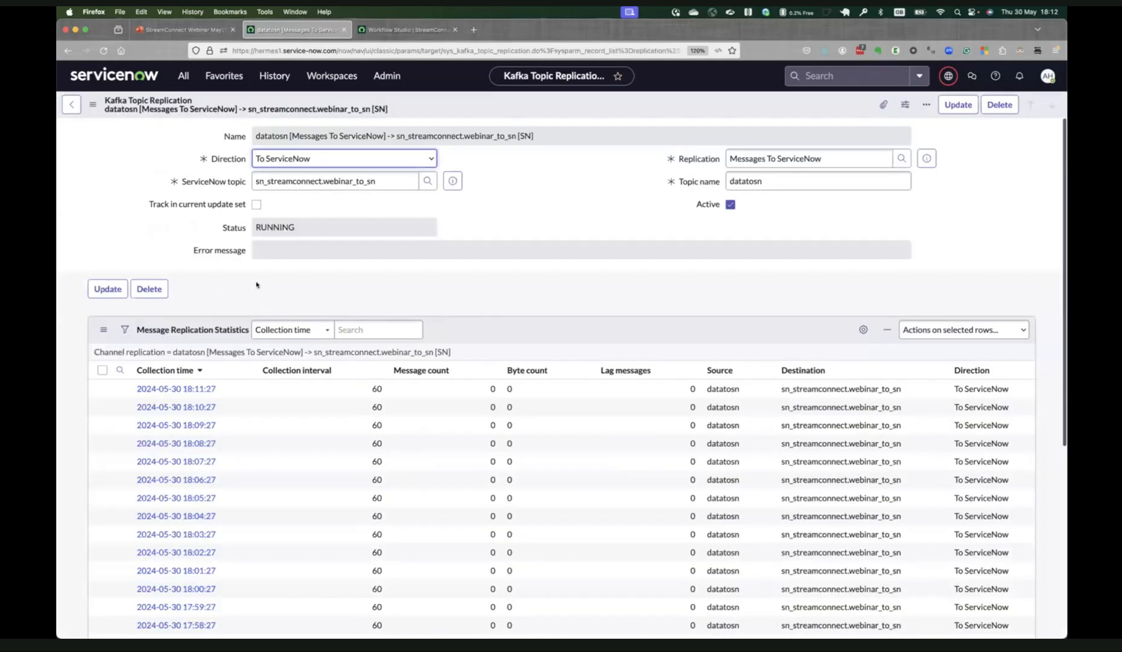
Keep reloading the datatosn replication form until a new collection entry appears, and examine its message and byte counts.
{"action": "key", "text": "super+Tab"}
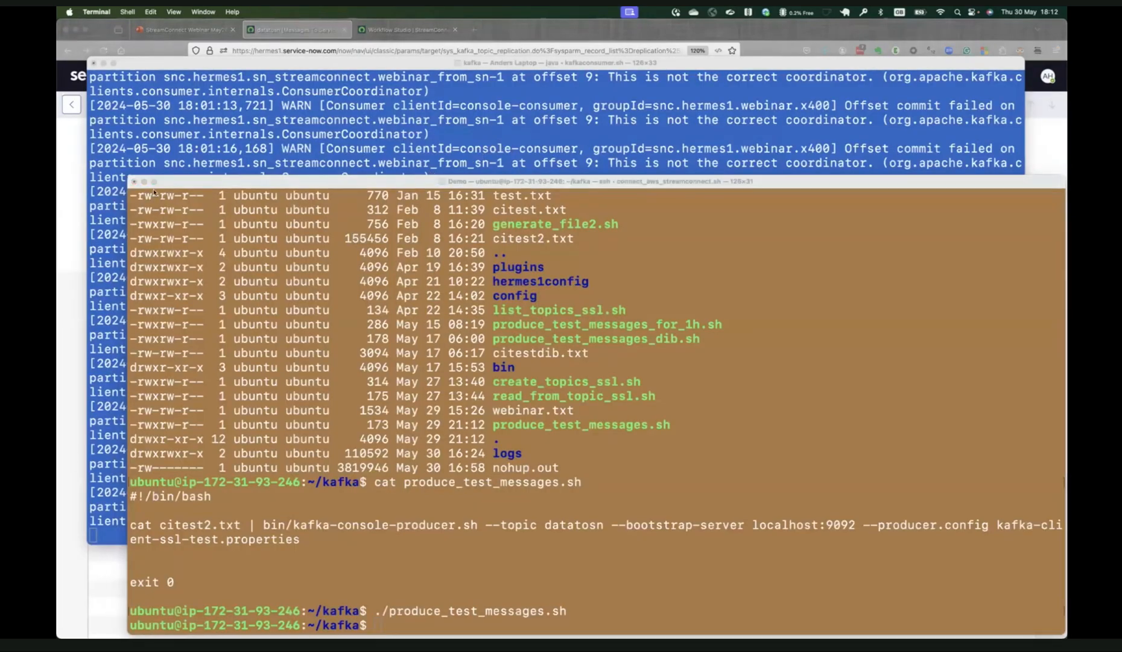
{"action": "key", "text": "super+Tab"}
{"action": "left_click", "coordinate": [92, 106]}
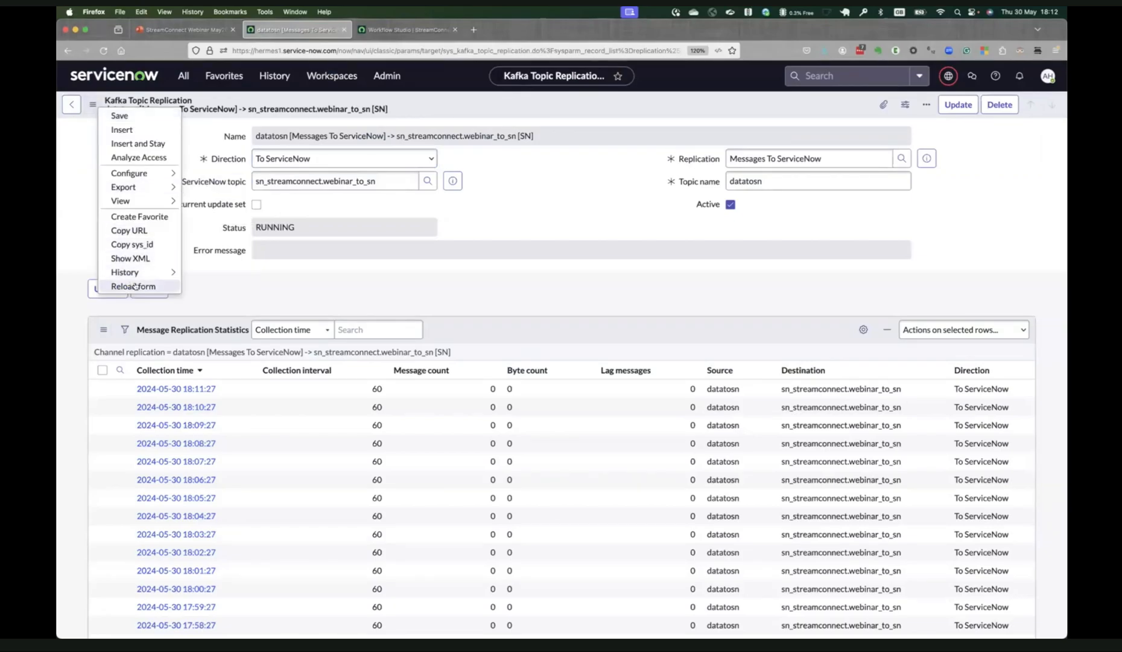
{"action": "left_click", "coordinate": [135, 286]}
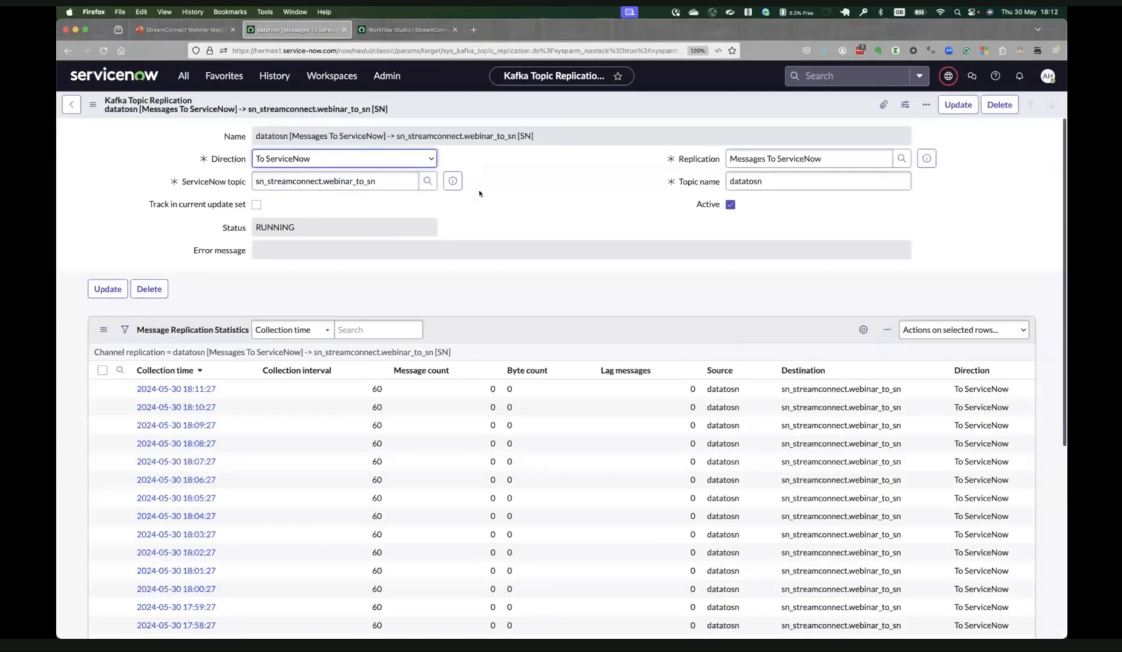
{"action": "left_click", "coordinate": [92, 106]}
{"action": "left_click", "coordinate": [133, 285]}
{"action": "left_click", "coordinate": [133, 284]}
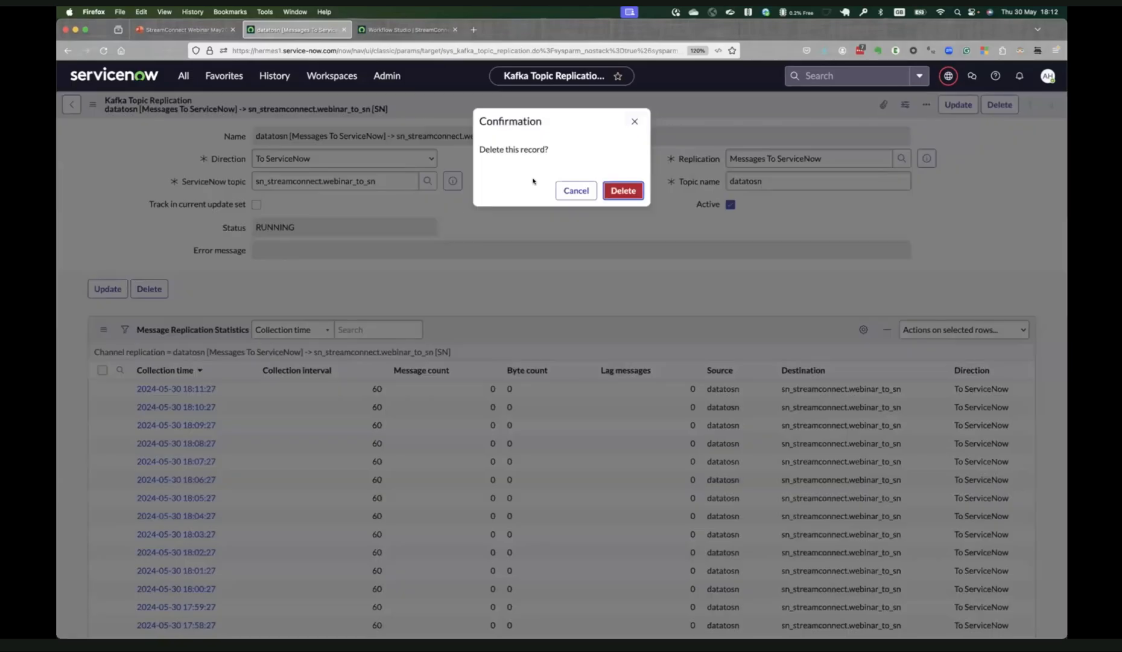
{"action": "left_click", "coordinate": [573, 191]}
{"action": "left_click", "coordinate": [92, 106]}
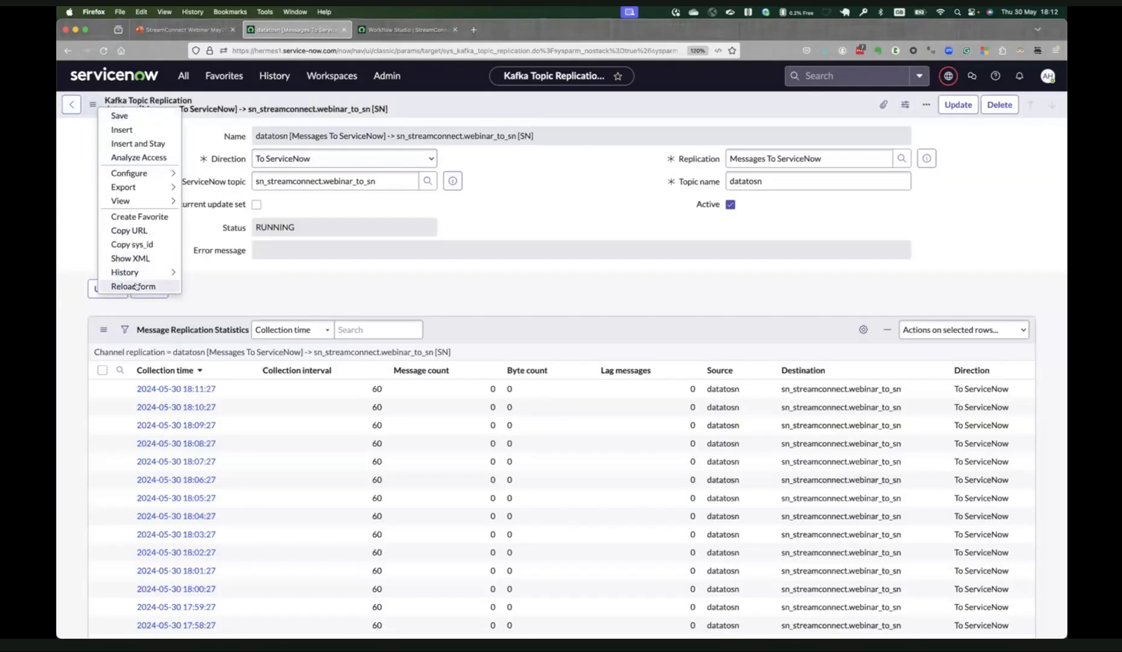
{"action": "left_click", "coordinate": [133, 286]}
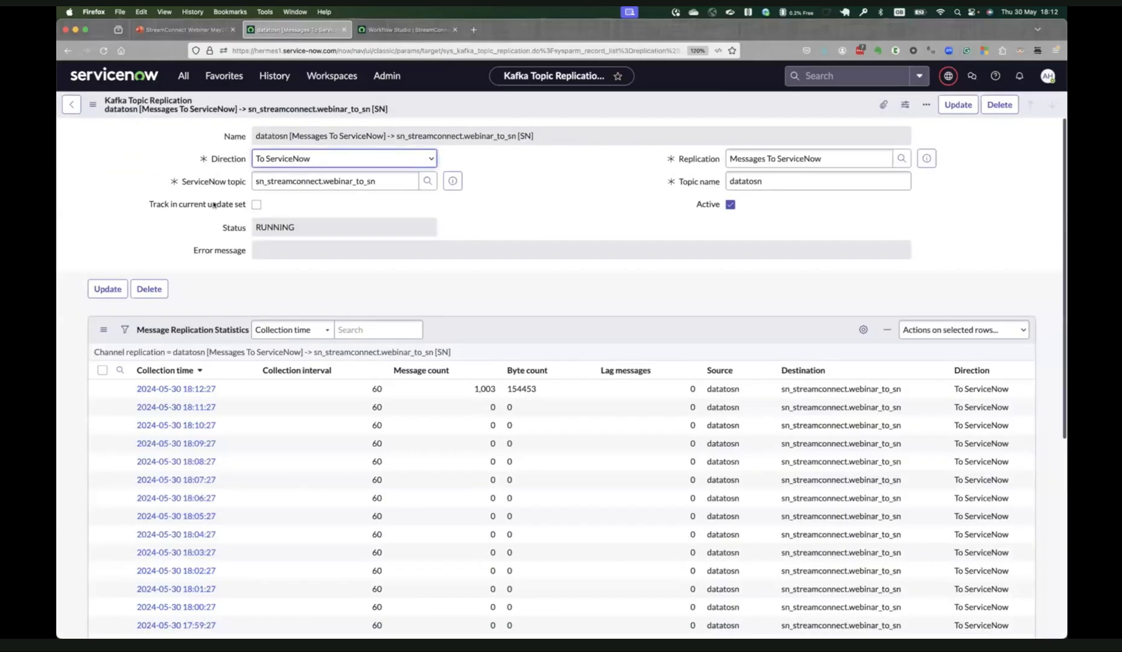
{"action": "left_click", "coordinate": [507, 386]}
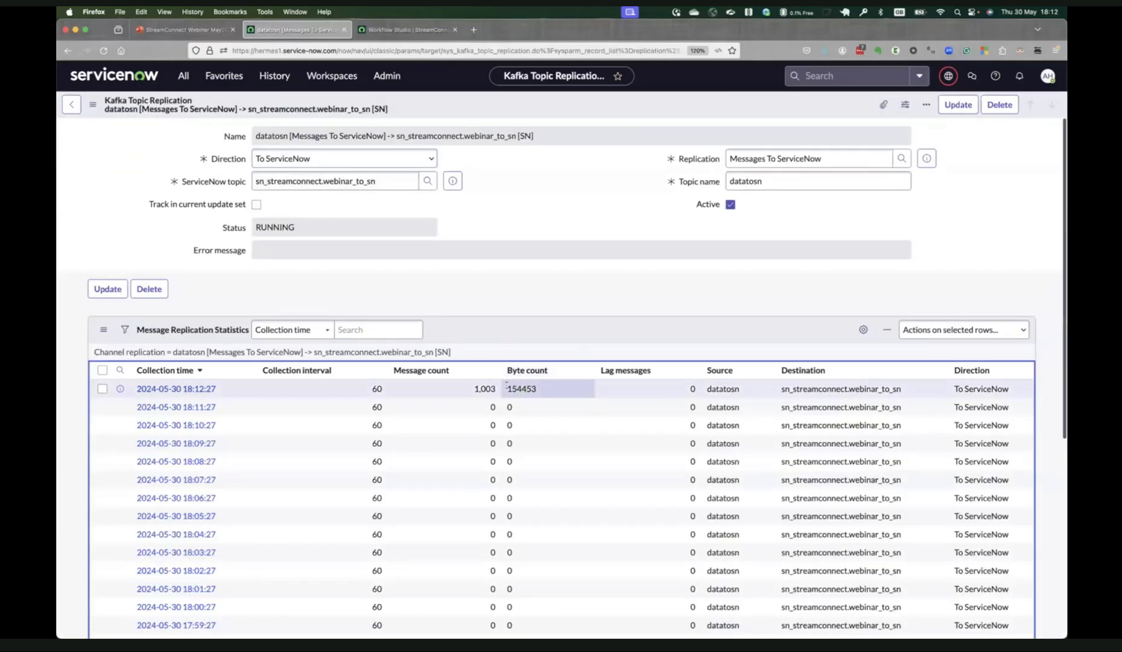
{"action": "left_click", "coordinate": [506, 388]}
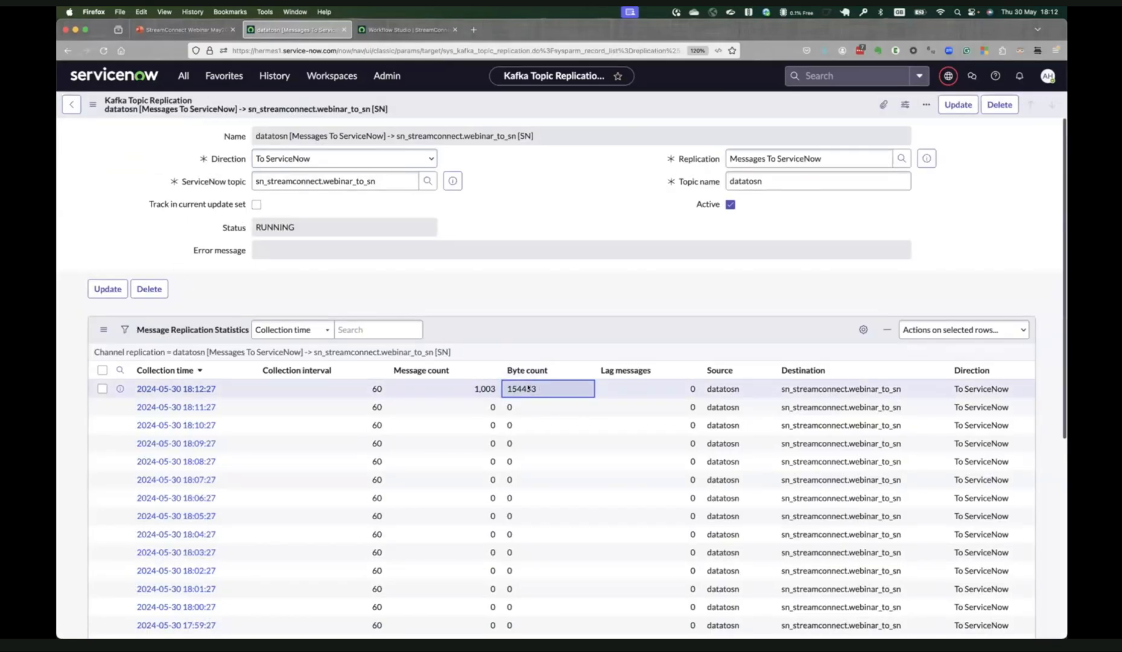
Reload the datatosn replication form repeatedly to check for statistics newer than the 18:12:27 collection.
{"action": "left_click", "coordinate": [92, 104]}
{"action": "left_click", "coordinate": [123, 286]}
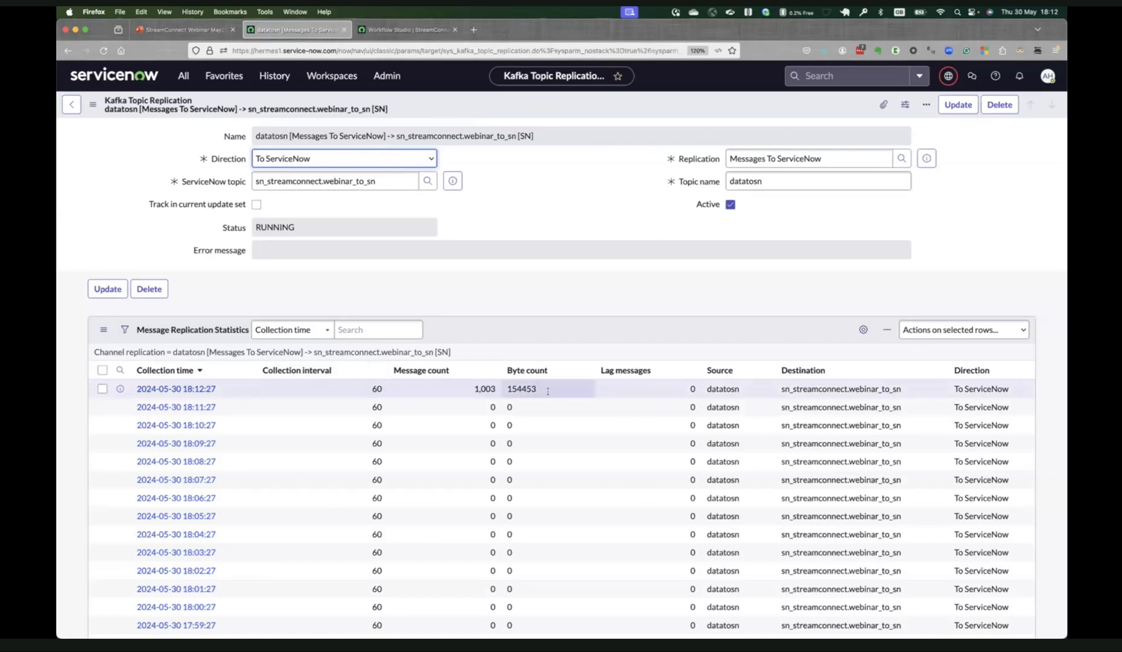
{"action": "left_click", "coordinate": [92, 103]}
{"action": "left_click", "coordinate": [124, 285]}
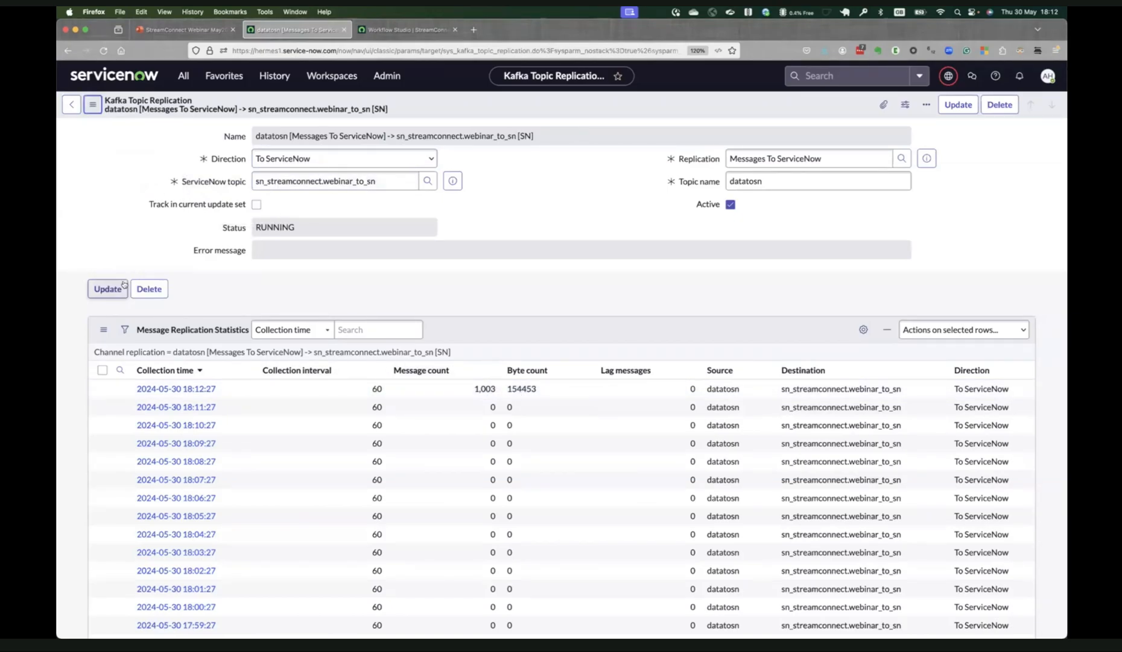
{"action": "left_click", "coordinate": [92, 104]}
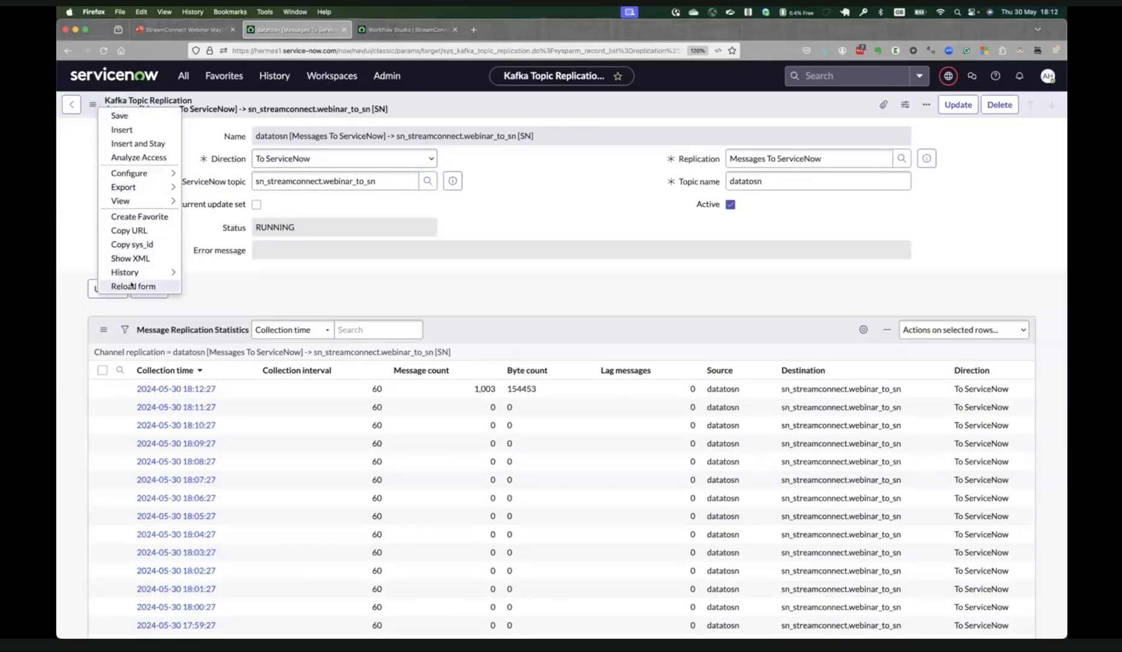
{"action": "left_click", "coordinate": [131, 285]}
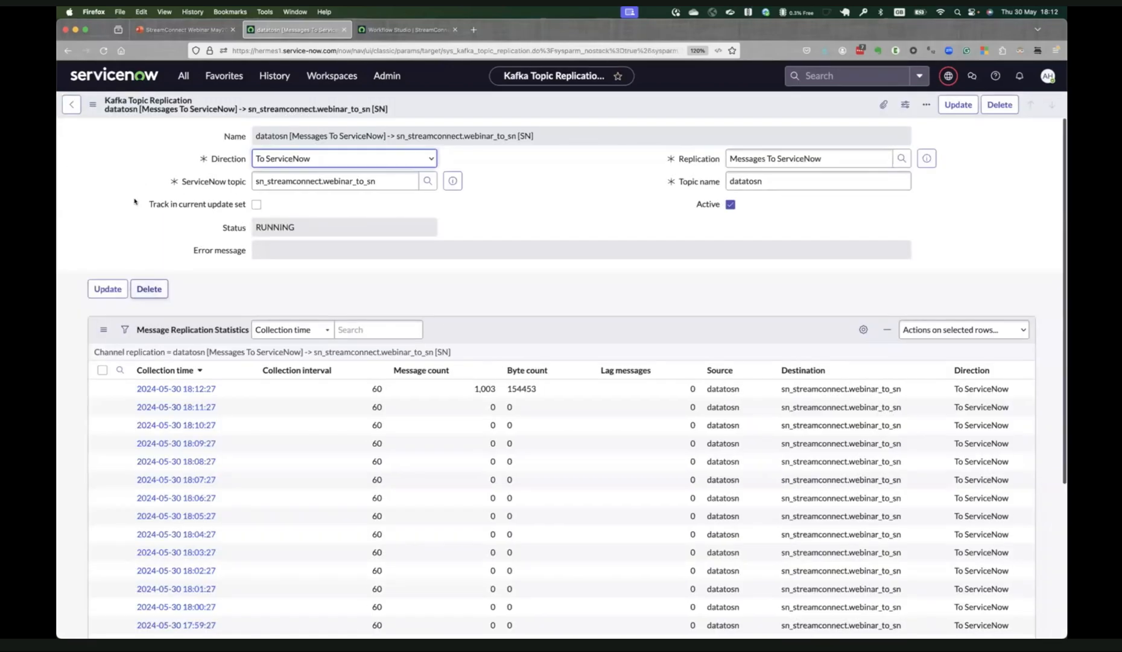
{"action": "left_click", "coordinate": [88, 105]}
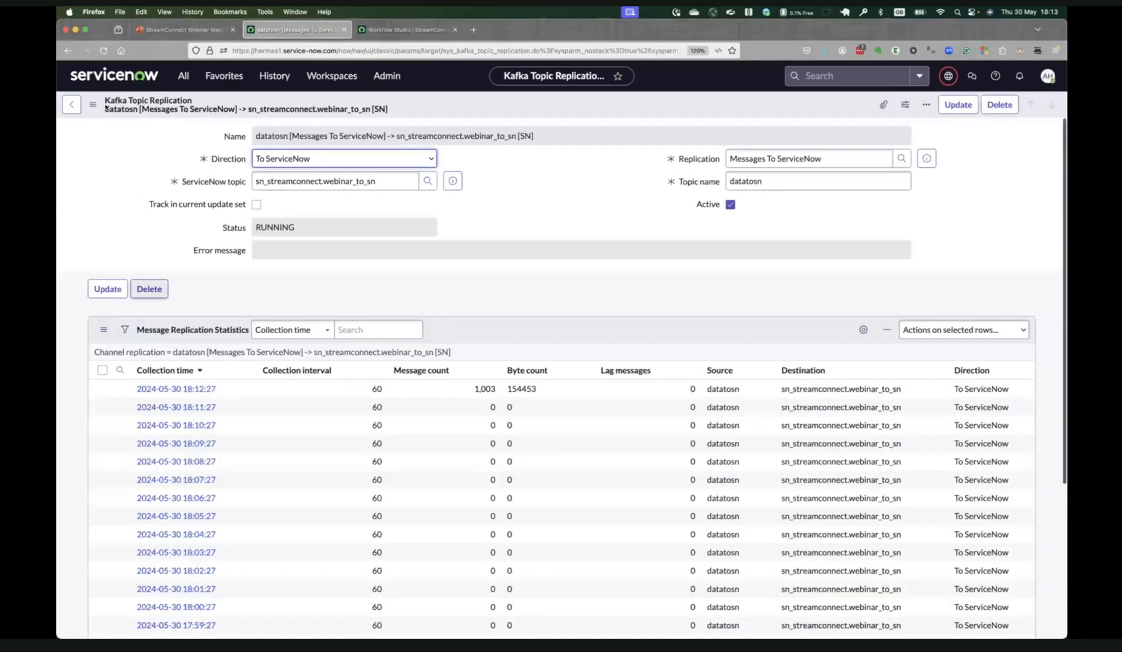
{"action": "left_click", "coordinate": [93, 105]}
{"action": "left_click", "coordinate": [137, 290]}
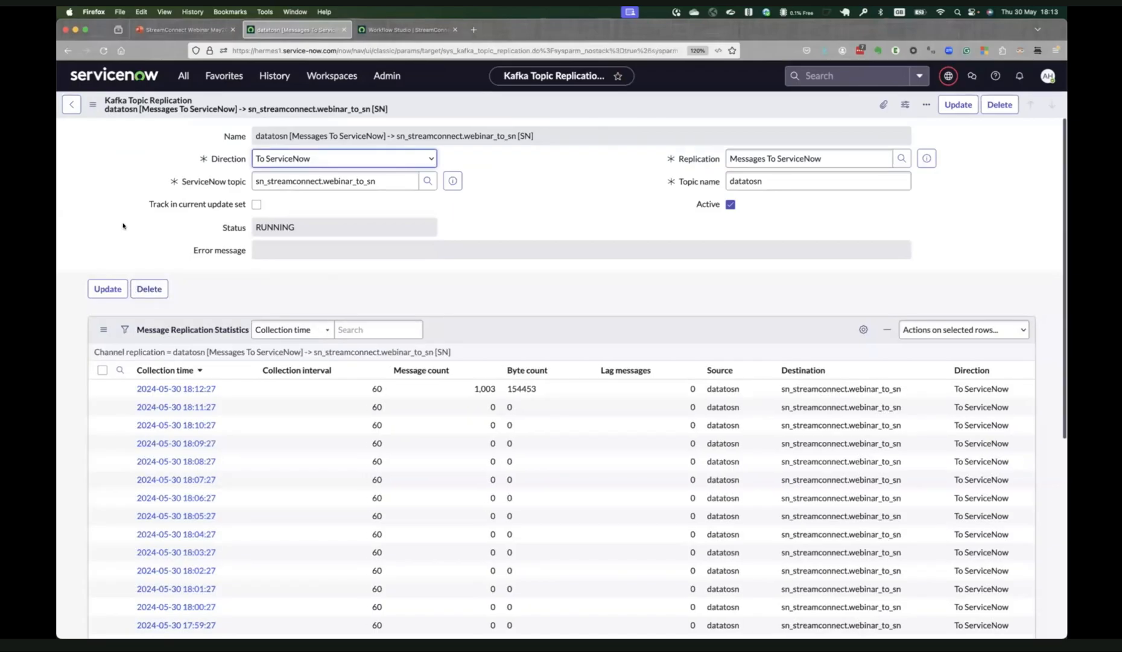
{"action": "left_click", "coordinate": [93, 105]}
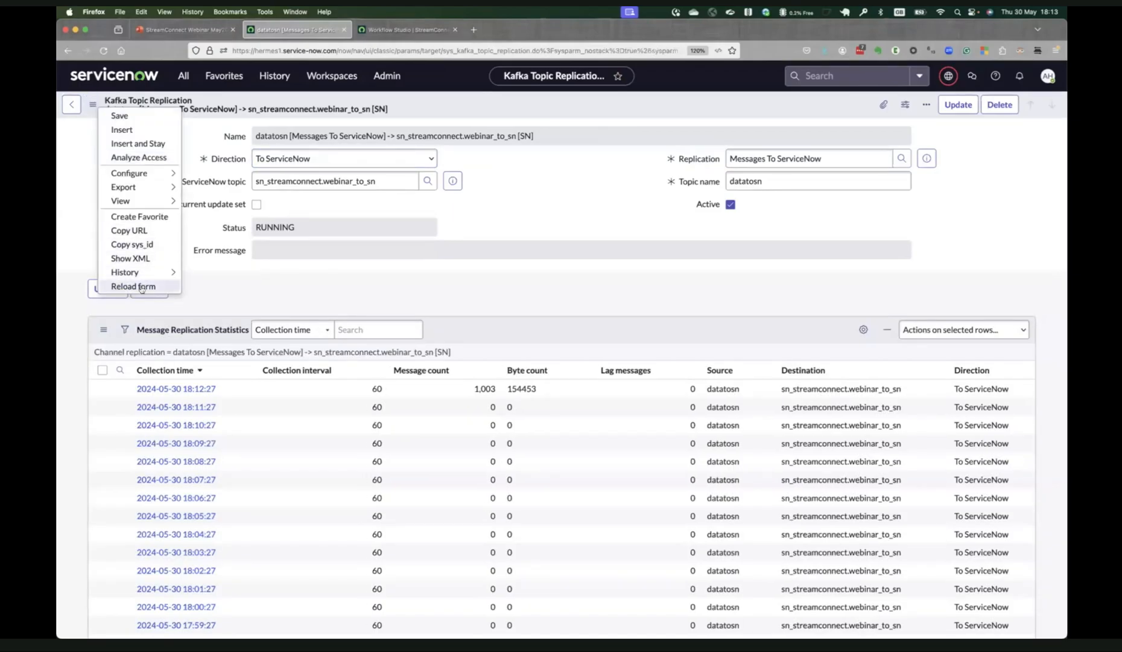
{"action": "left_click", "coordinate": [140, 289]}
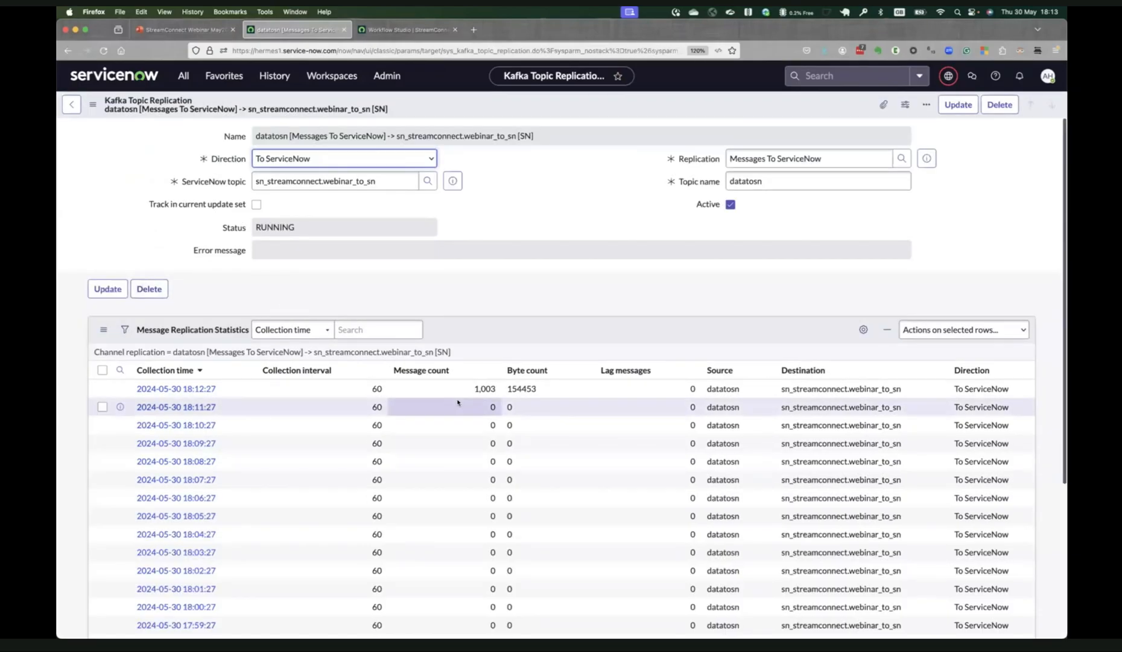
Switch to Terminal, list the kafka directory and run ./produce_test_messages_for_1h.sh to produce messages continuously.
{"action": "key", "text": "super+Tab"}
{"action": "key", "text": "Return"}
{"action": "type", "text": "ls"}
{"action": "key", "text": "Return"}
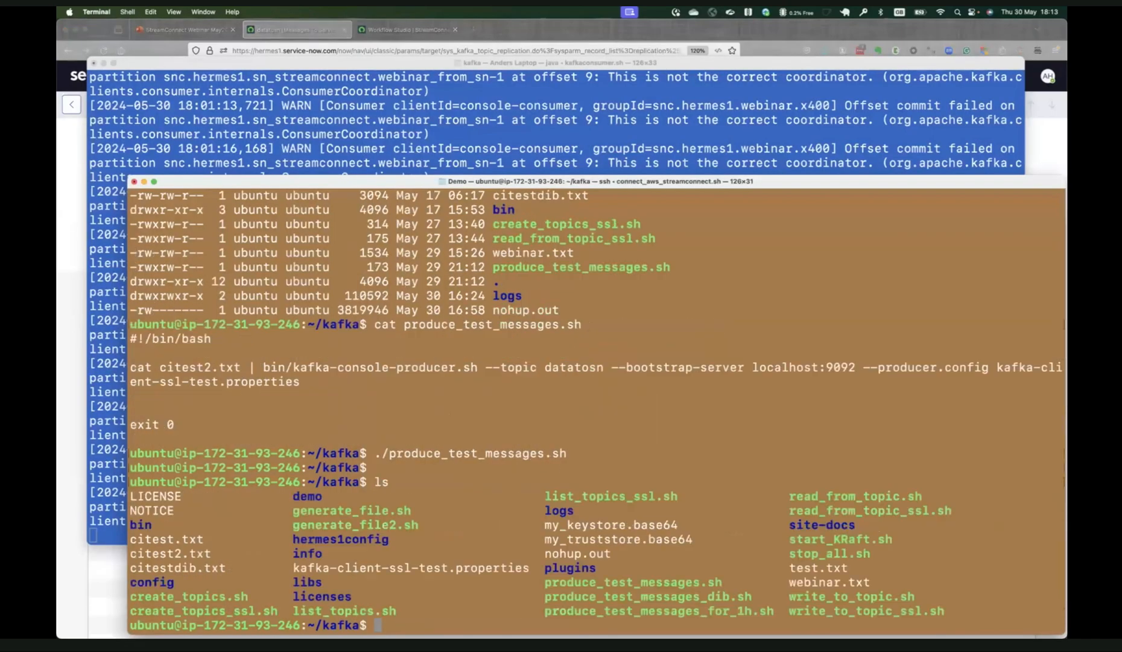
{"action": "type", "text": "./produ"}
{"action": "key", "text": "Tab"}
{"action": "type", "text": "_for"}
{"action": "key", "text": "Tab"}
{"action": "key", "text": "Return"}
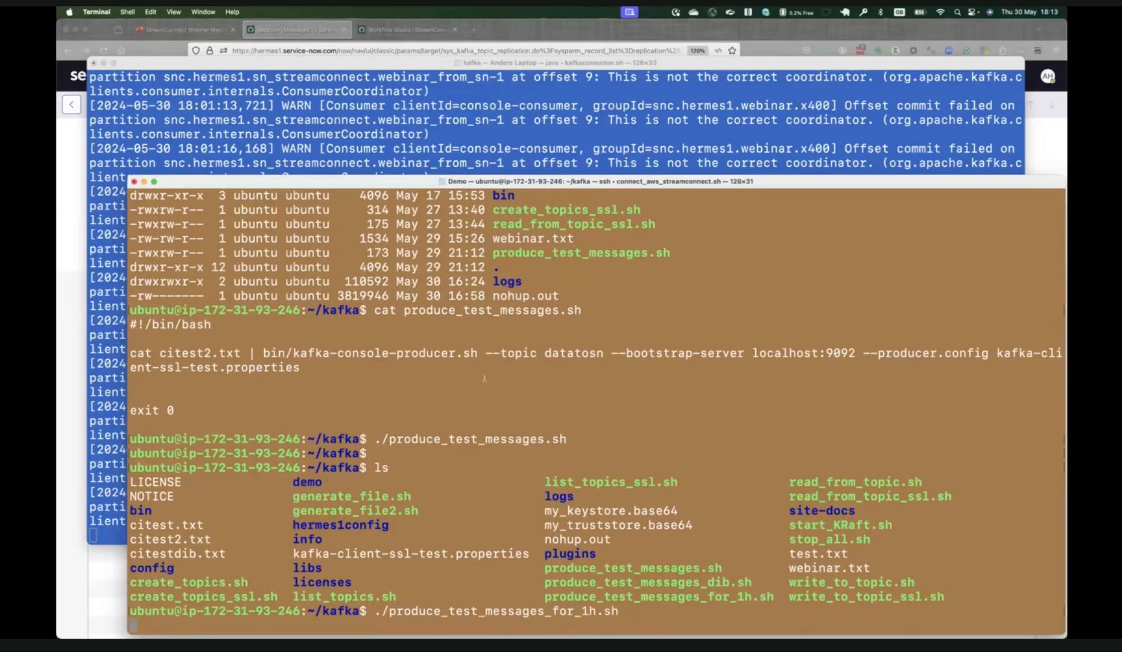
Switch back to Firefox and refresh the datatosn replication record to look for statistics from the one-hour producer script.
{"action": "key", "text": "super+Tab"}
{"action": "left_click", "coordinate": [92, 104]}
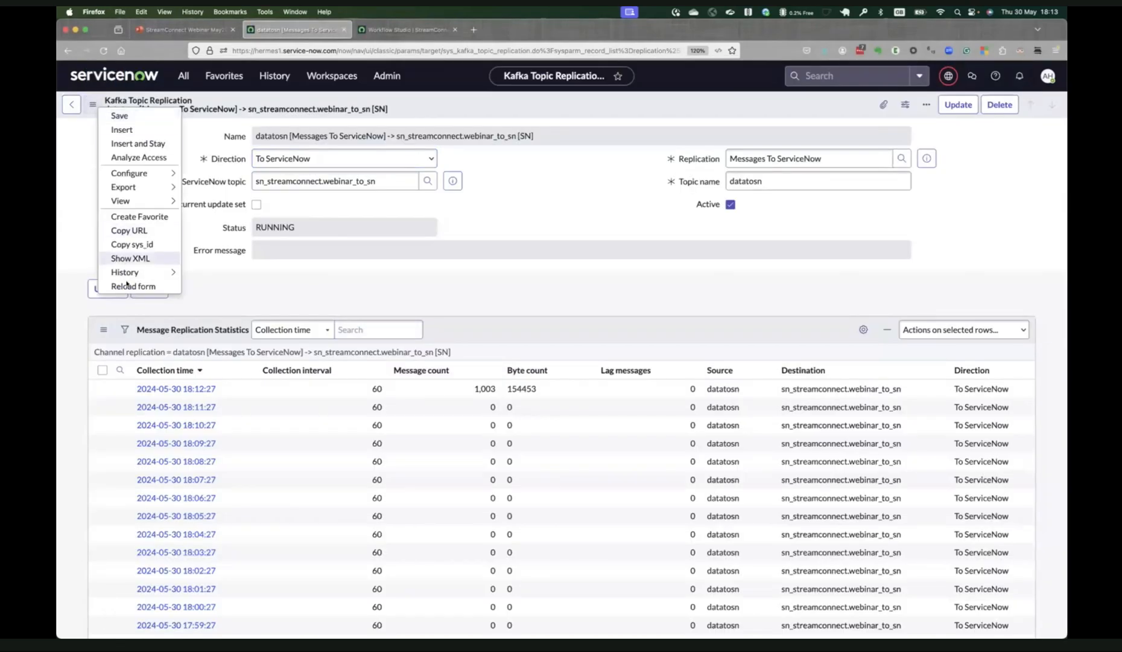
{"action": "left_click", "coordinate": [128, 286]}
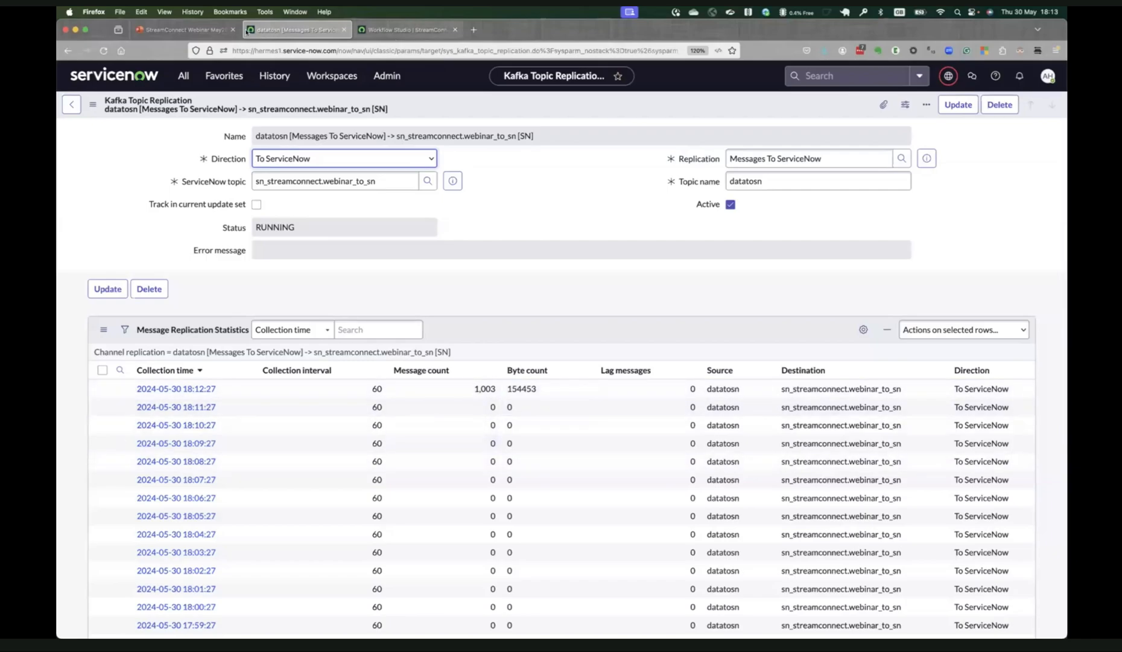
Open the Windows Servers list from the Webinar favorites and look through the server records and their assigned users.
{"action": "left_click", "coordinate": [224, 77]}
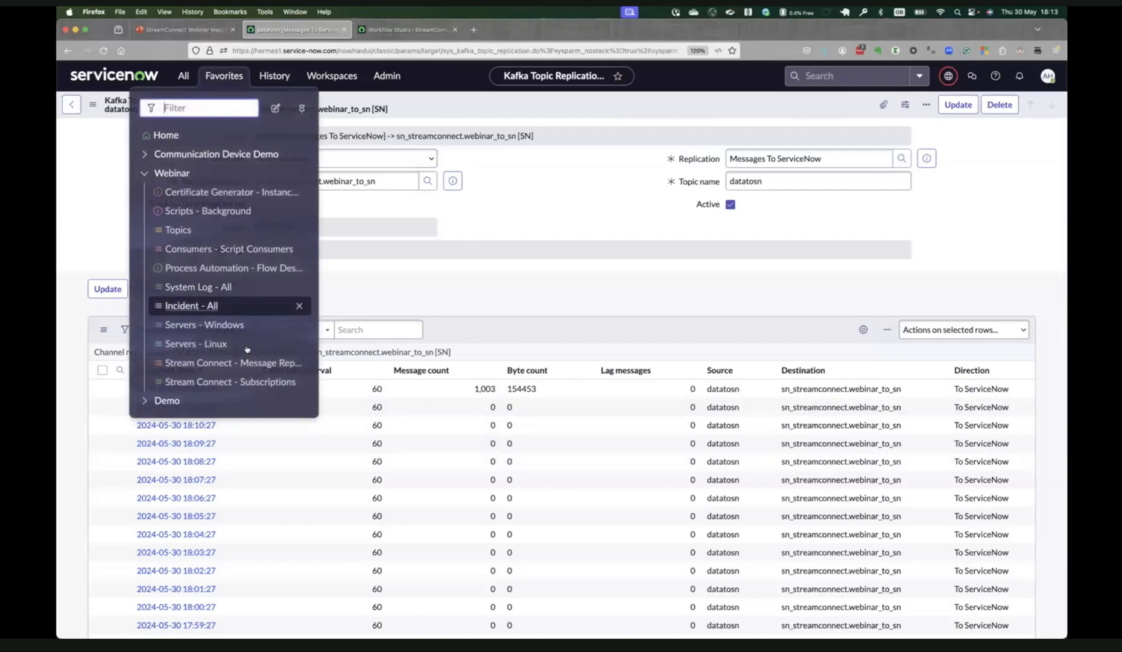
{"action": "left_click", "coordinate": [253, 323]}
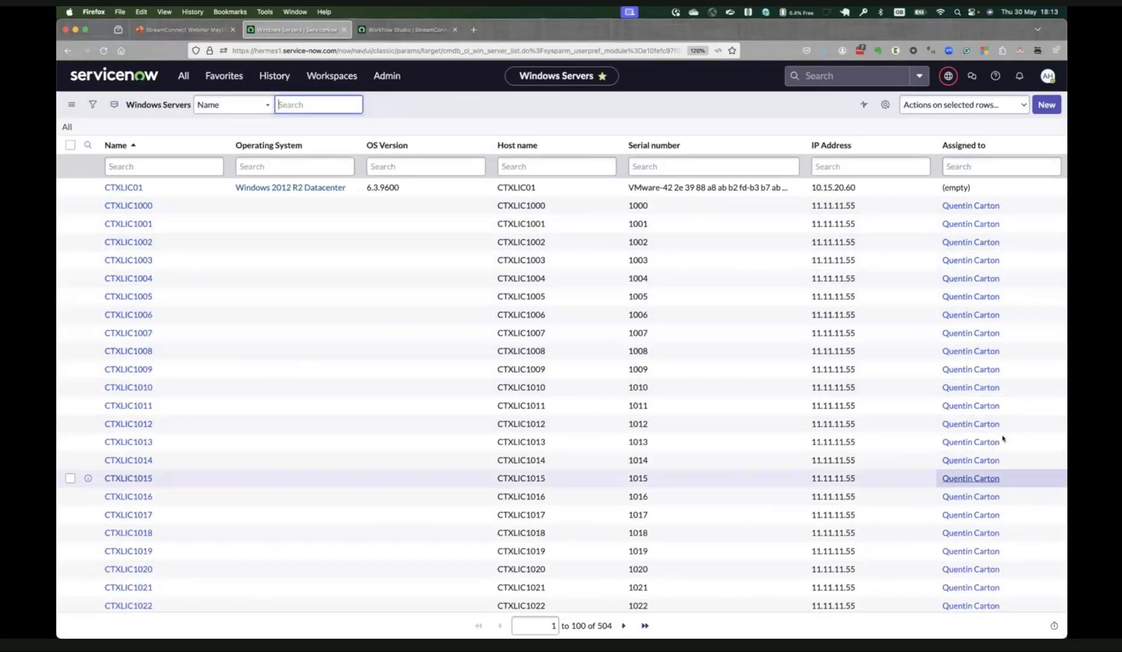
{"action": "scroll", "coordinate": [989, 323], "scroll_direction": "down", "scroll_amount": 15}
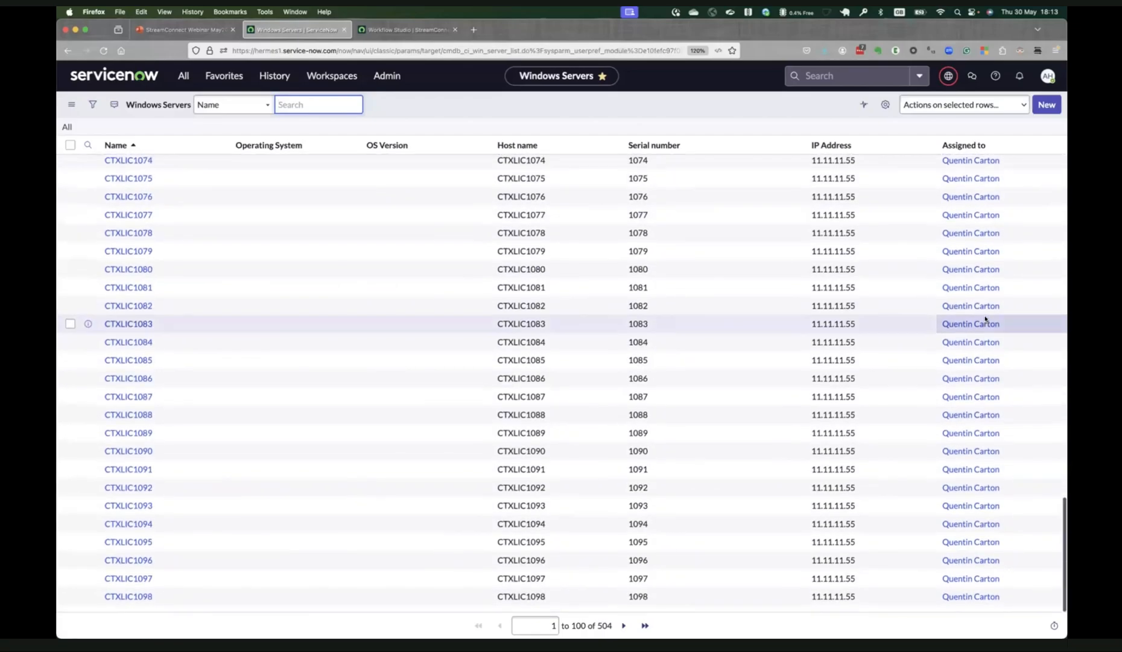
{"action": "scroll", "coordinate": [985, 319], "scroll_direction": "up", "scroll_amount": 15}
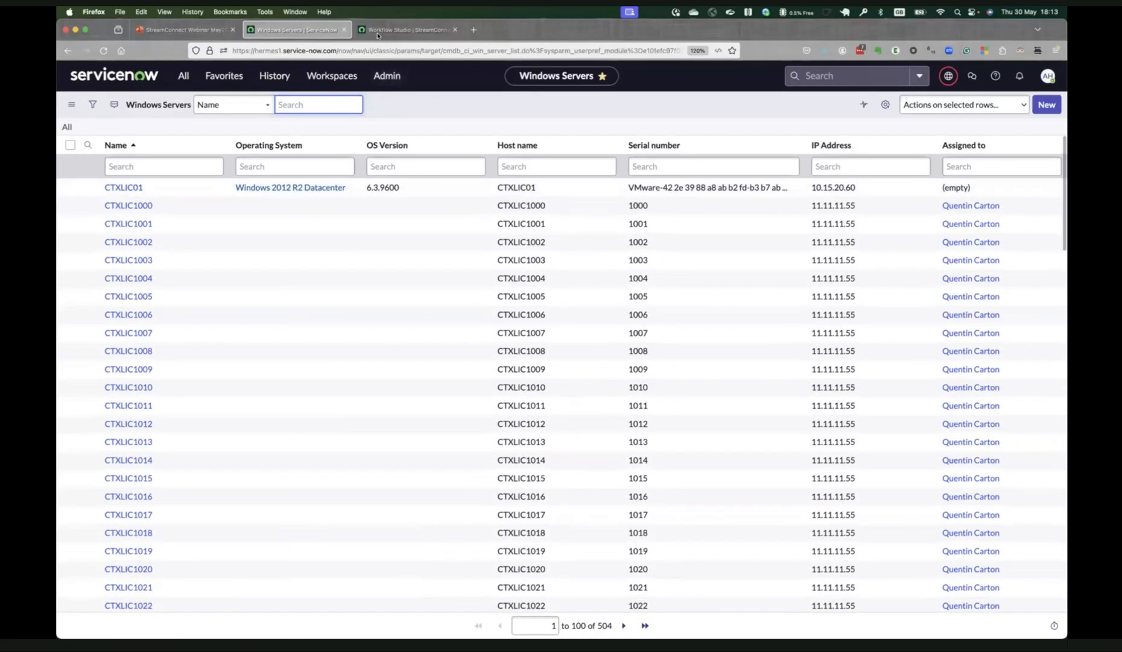
Open the Messages To ServiceNow replication from the Webinar favorites and check the message count in its datatosn topic replication's 18:12:27 statistics.
{"action": "left_click", "coordinate": [223, 75]}
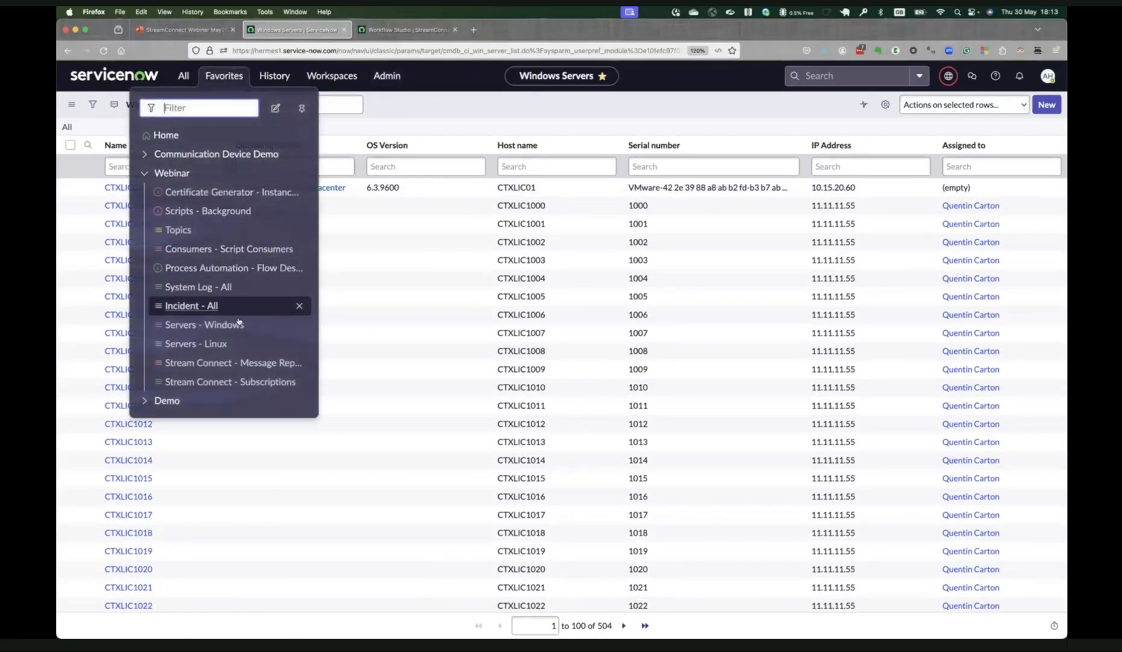
{"action": "left_click", "coordinate": [248, 362]}
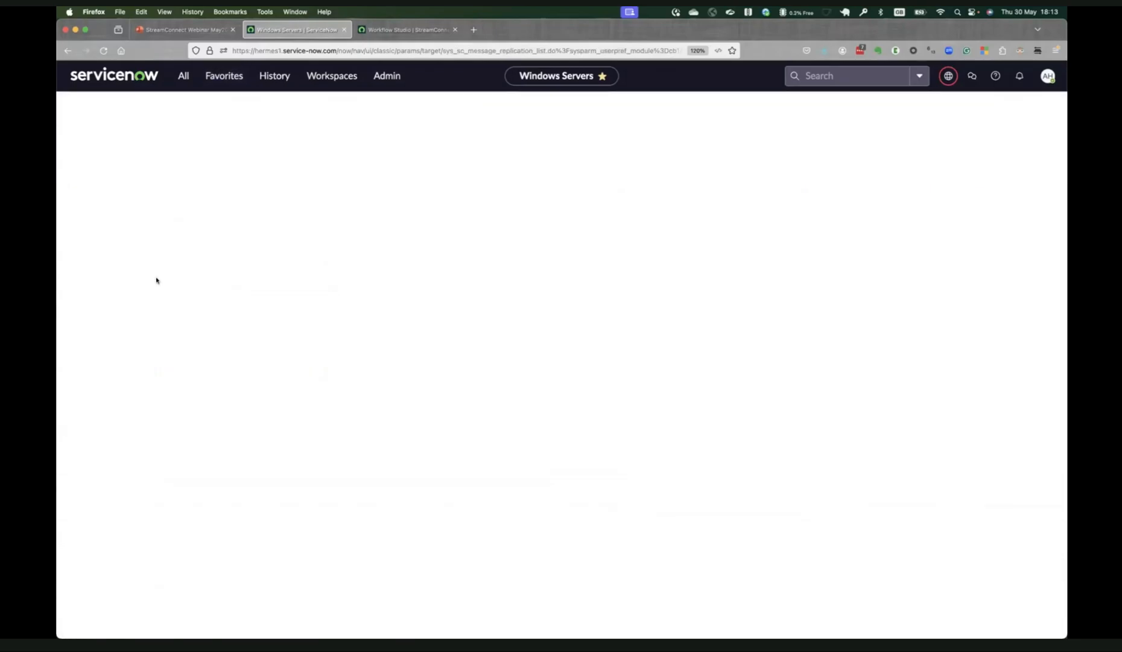
{"action": "left_click", "coordinate": [145, 242]}
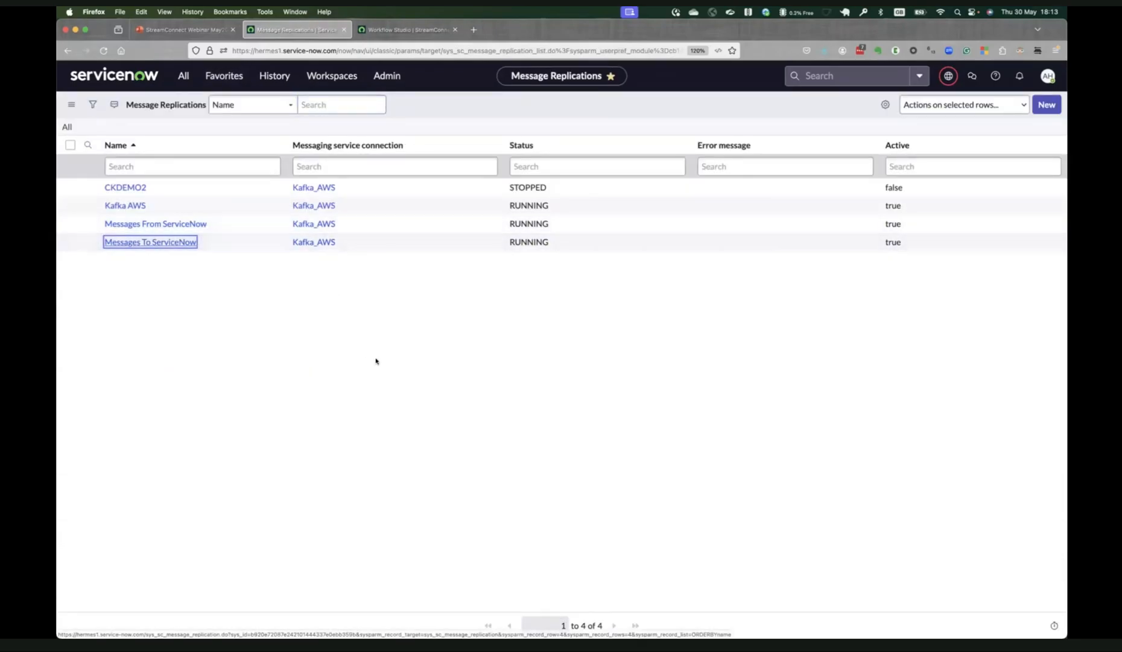
{"action": "left_click", "coordinate": [221, 343]}
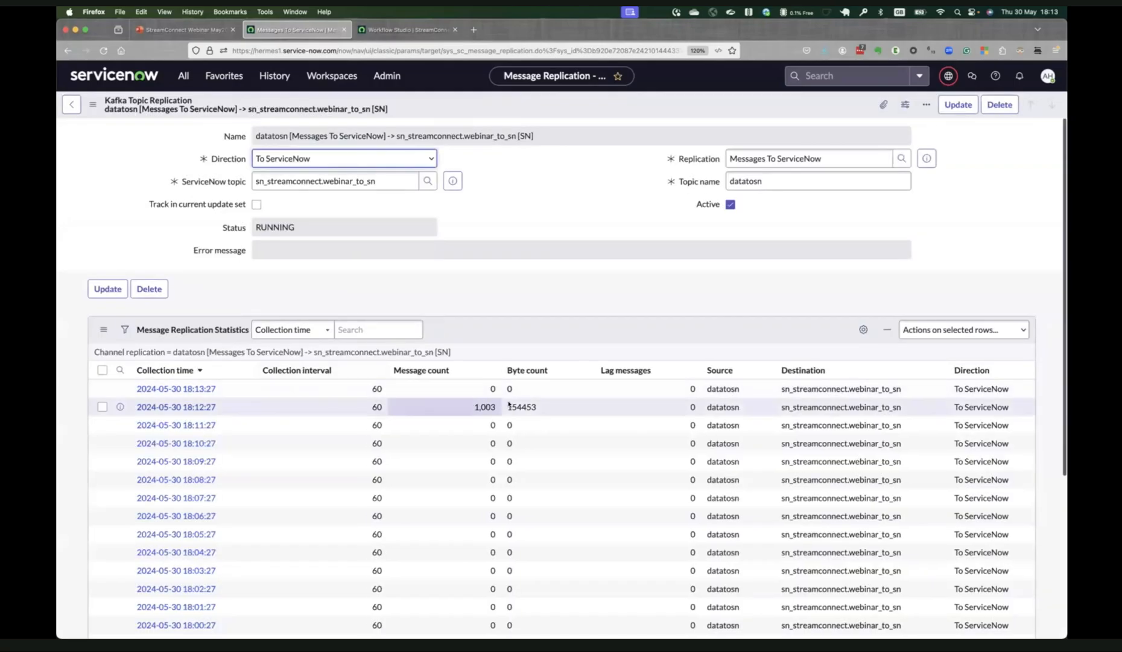
{"action": "left_click", "coordinate": [475, 406]}
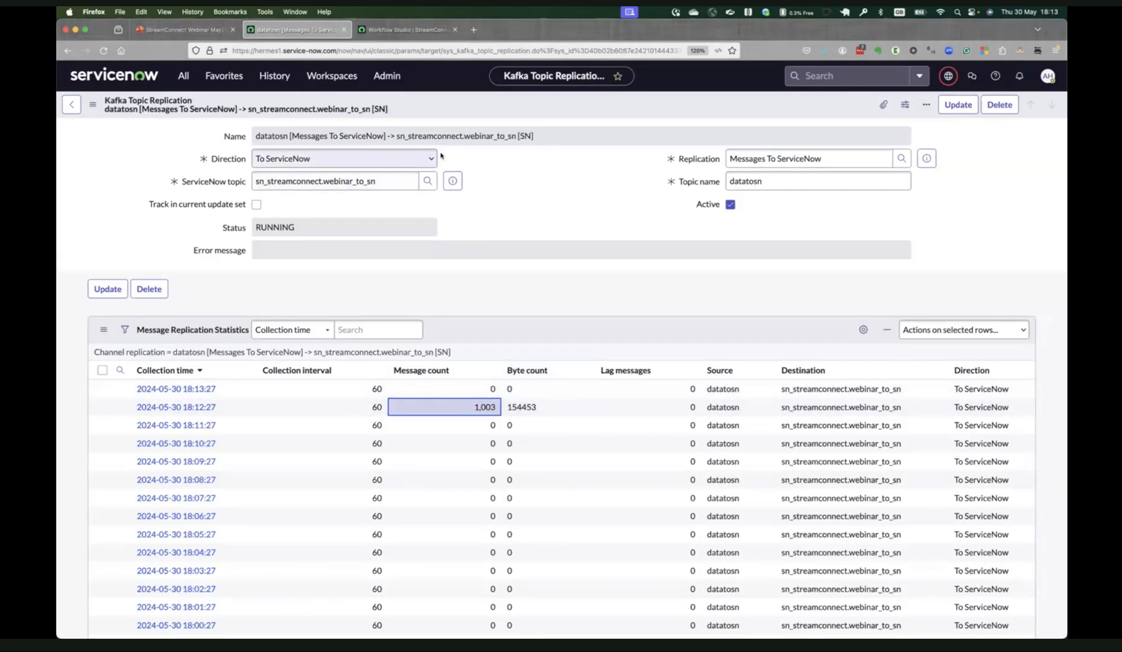
Open the sn_streamconnect.webinar_to_sn topic record, then its Kafka Flow Trigger subscription, and examine the input, processing and queue depth metrics.
{"action": "left_click", "coordinate": [452, 180]}
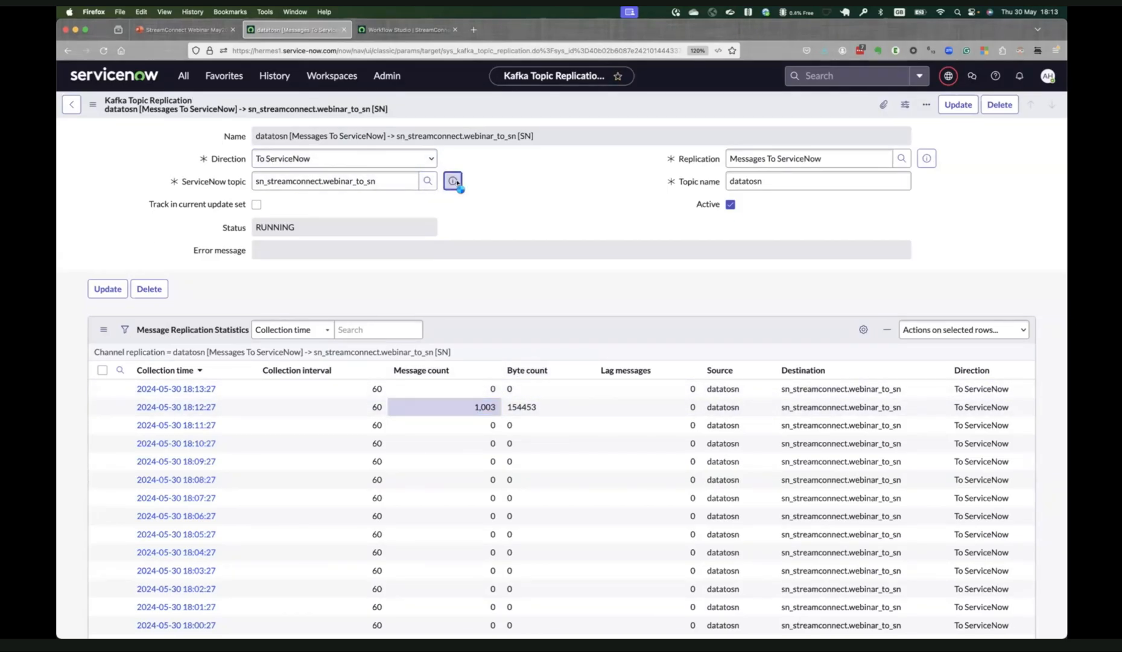
{"action": "left_click", "coordinate": [583, 209]}
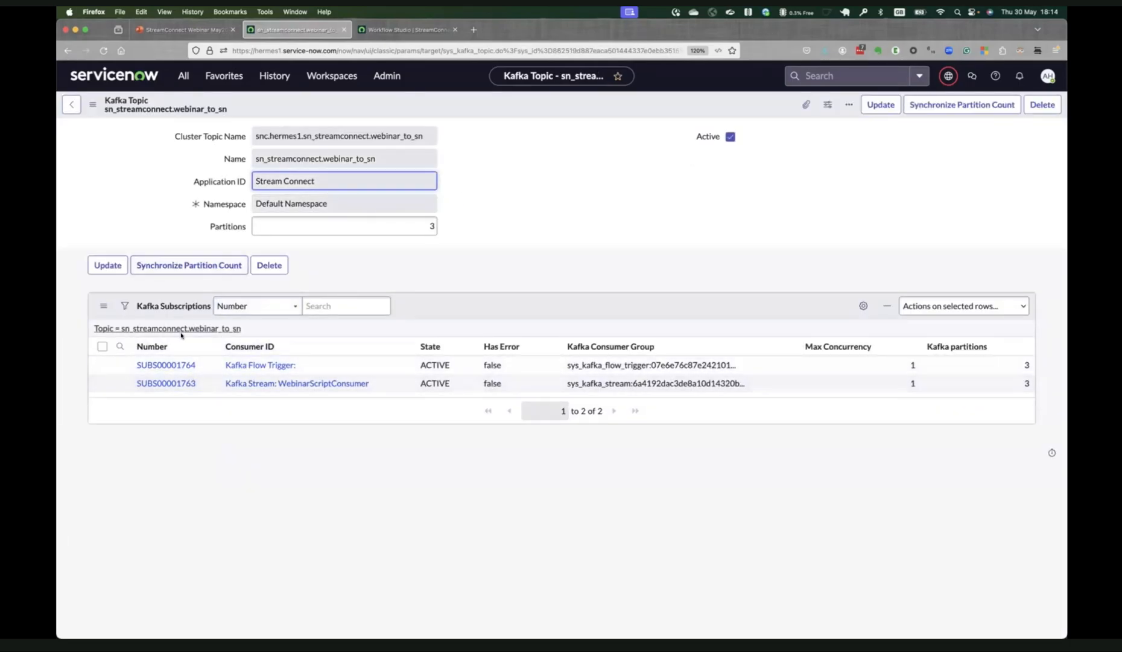
{"action": "left_click", "coordinate": [173, 365]}
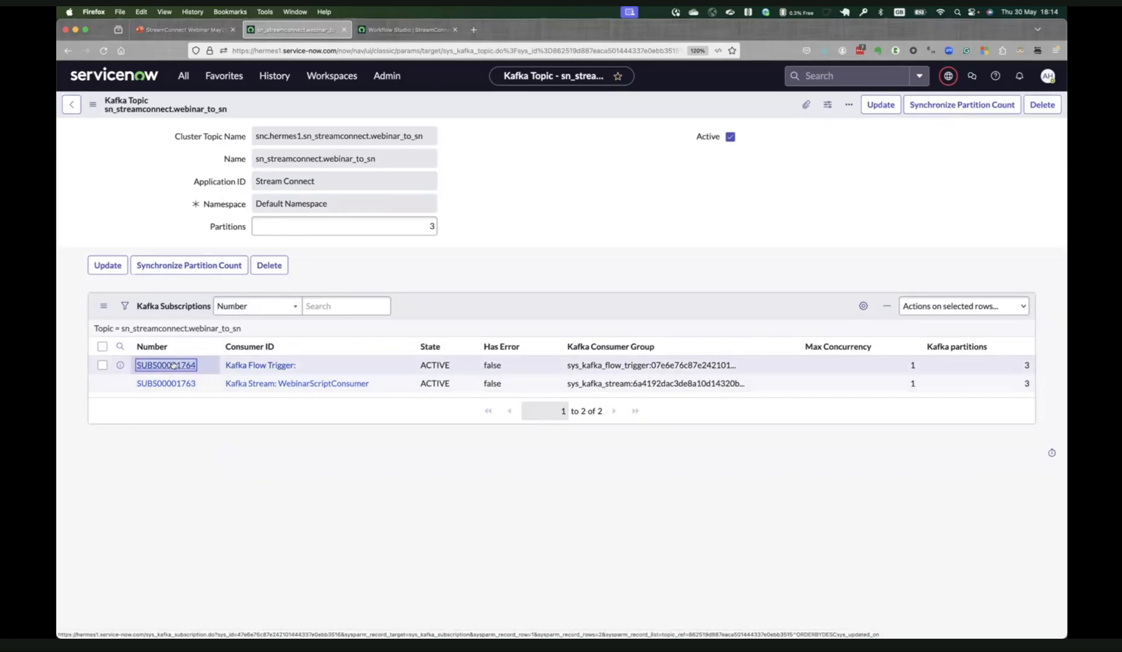
{"action": "left_click", "coordinate": [174, 364]}
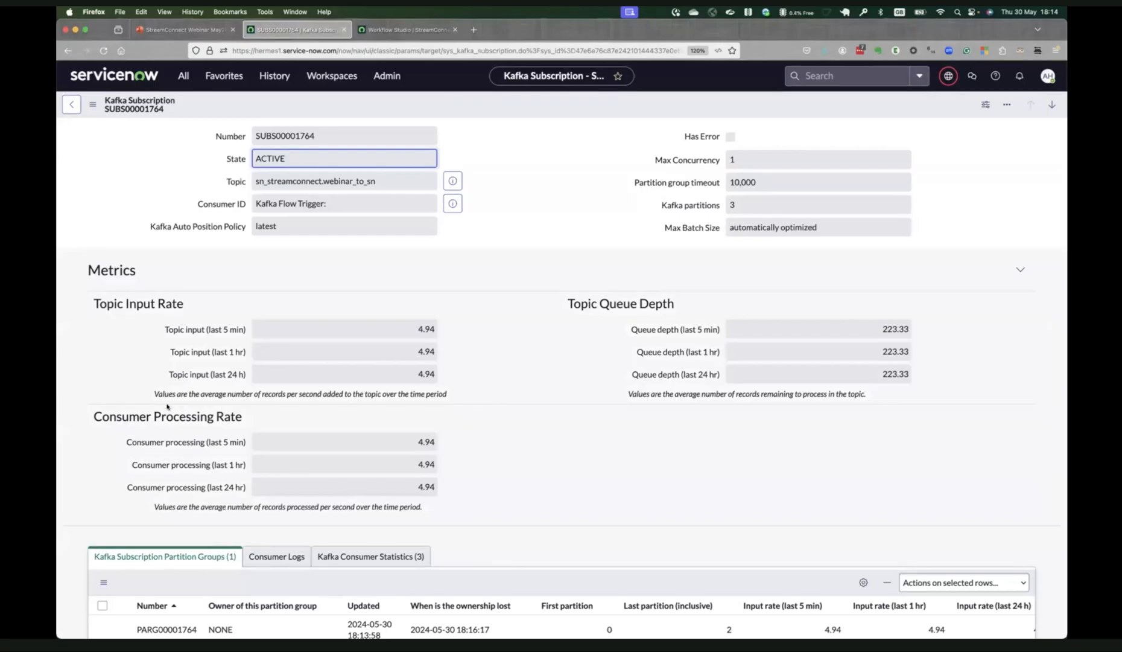
{"action": "scroll", "coordinate": [173, 312], "scroll_direction": "down", "scroll_amount": 2}
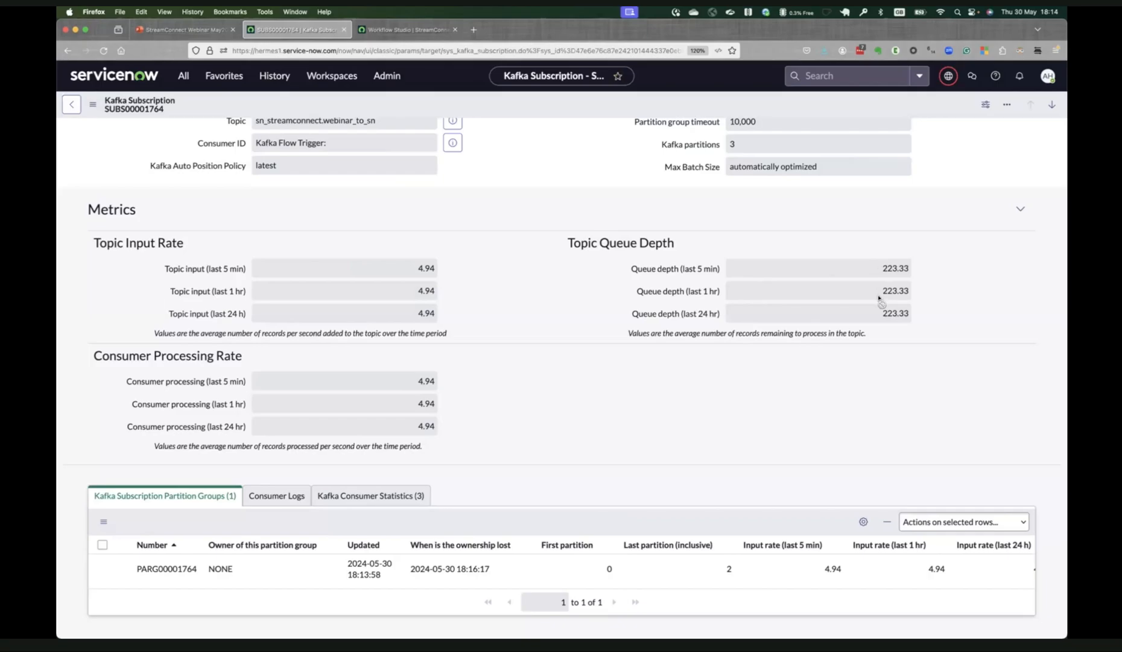
{"action": "scroll", "coordinate": [879, 296], "scroll_direction": "down", "scroll_amount": 1}
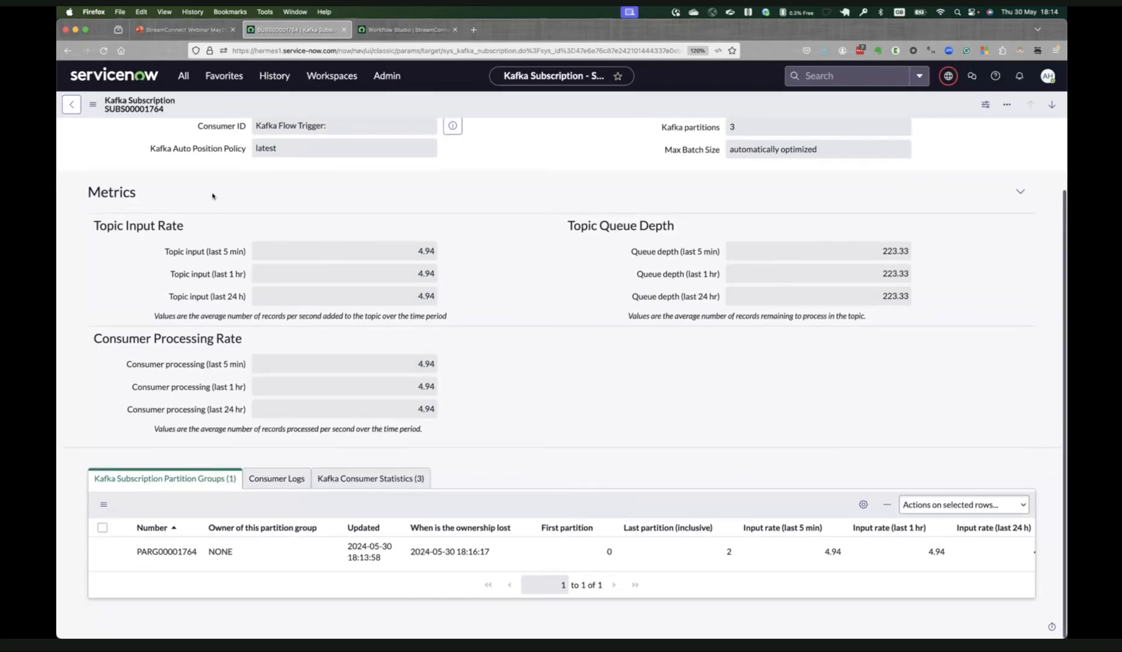
Reload the Kafka Flow Trigger subscription form and examine its Kafka Consumer Statistics for produced, consumed and lag messages.
{"action": "scroll", "coordinate": [214, 199], "scroll_direction": "up", "scroll_amount": 4}
{"action": "left_click", "coordinate": [93, 104]}
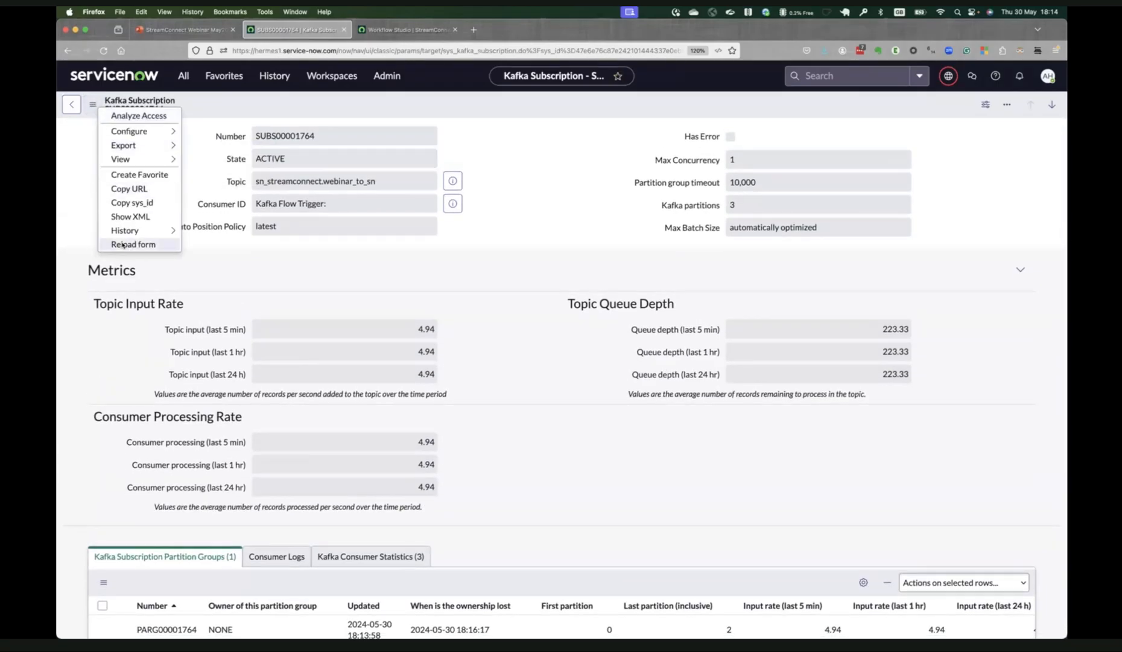
{"action": "left_click", "coordinate": [123, 244]}
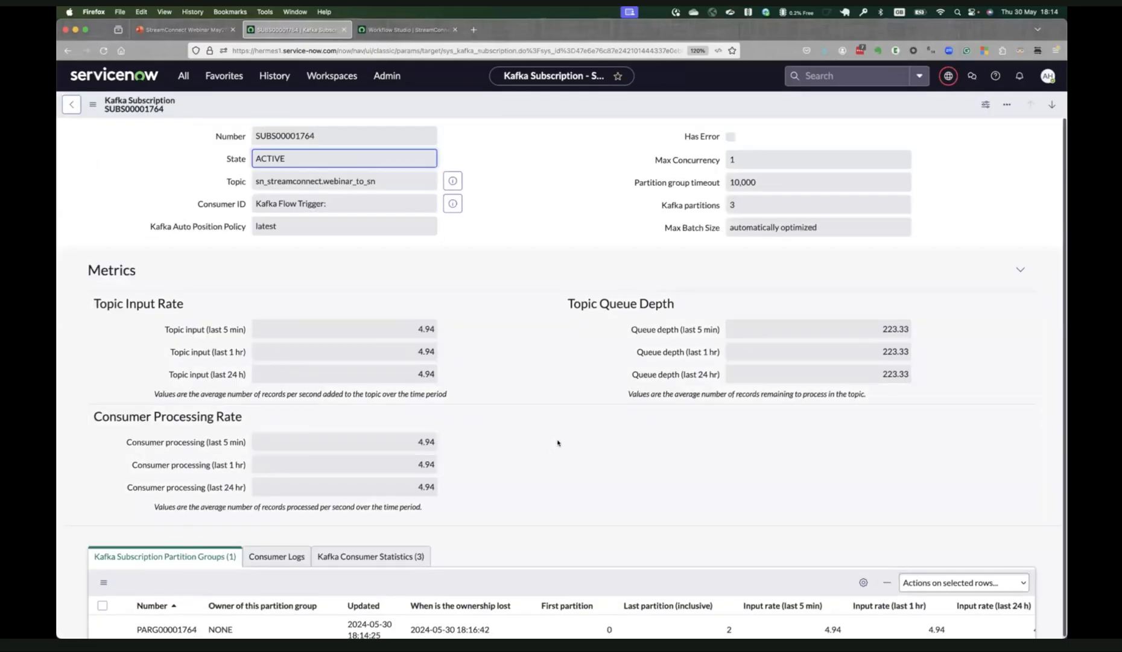
{"action": "scroll", "coordinate": [556, 442], "scroll_direction": "down", "scroll_amount": 3}
{"action": "left_click", "coordinate": [400, 482]}
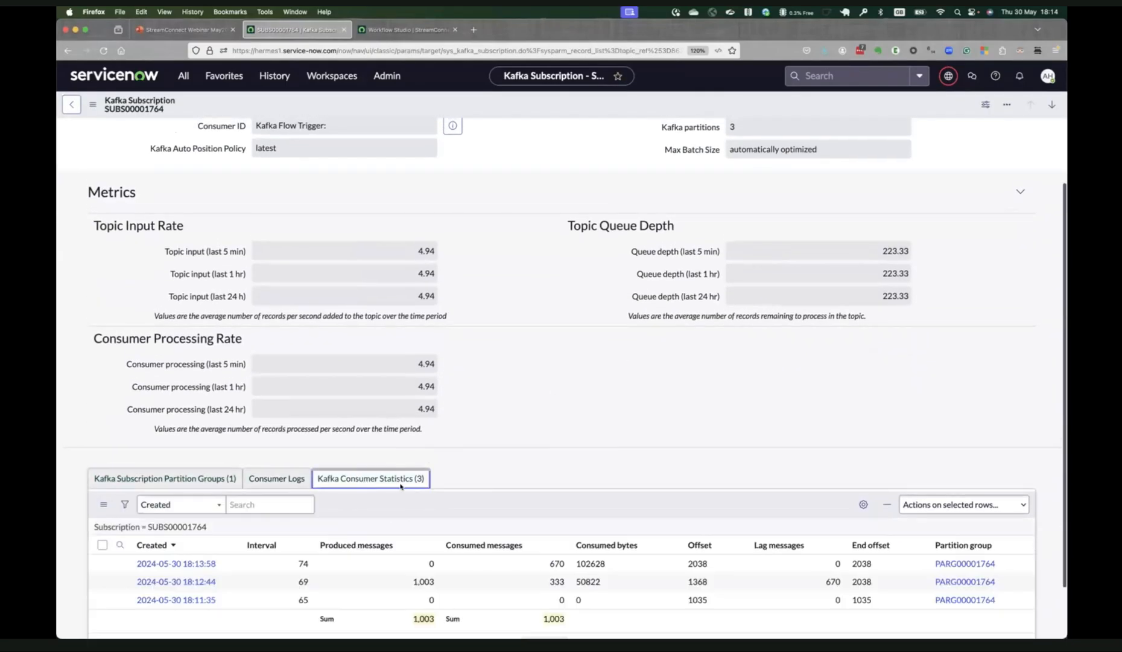
{"action": "scroll", "coordinate": [550, 479], "scroll_direction": "down", "scroll_amount": 1}
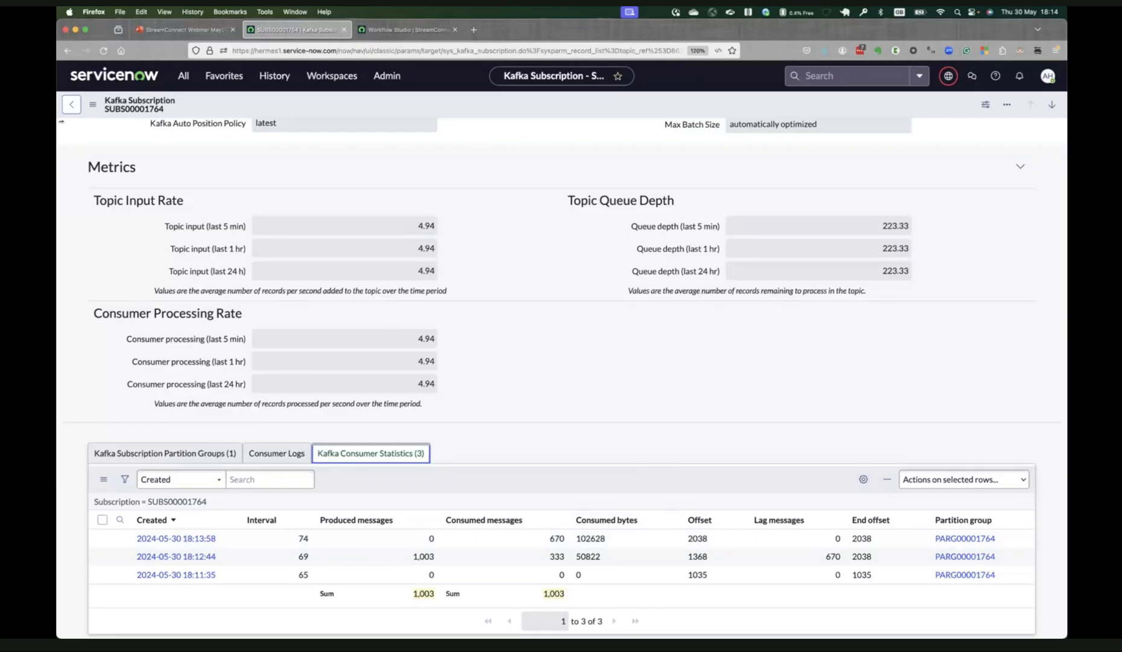
Reload the subscription form again and check the consumer statistics for entries newer than 18:13:58.
{"action": "left_click", "coordinate": [92, 103]}
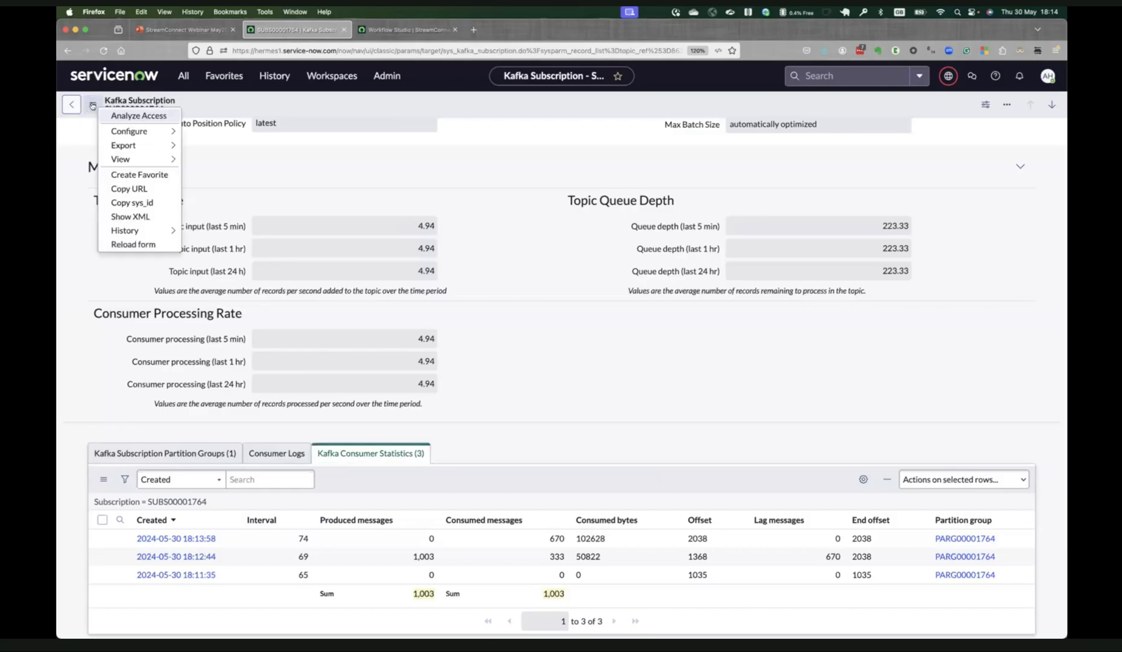
{"action": "left_click", "coordinate": [127, 244]}
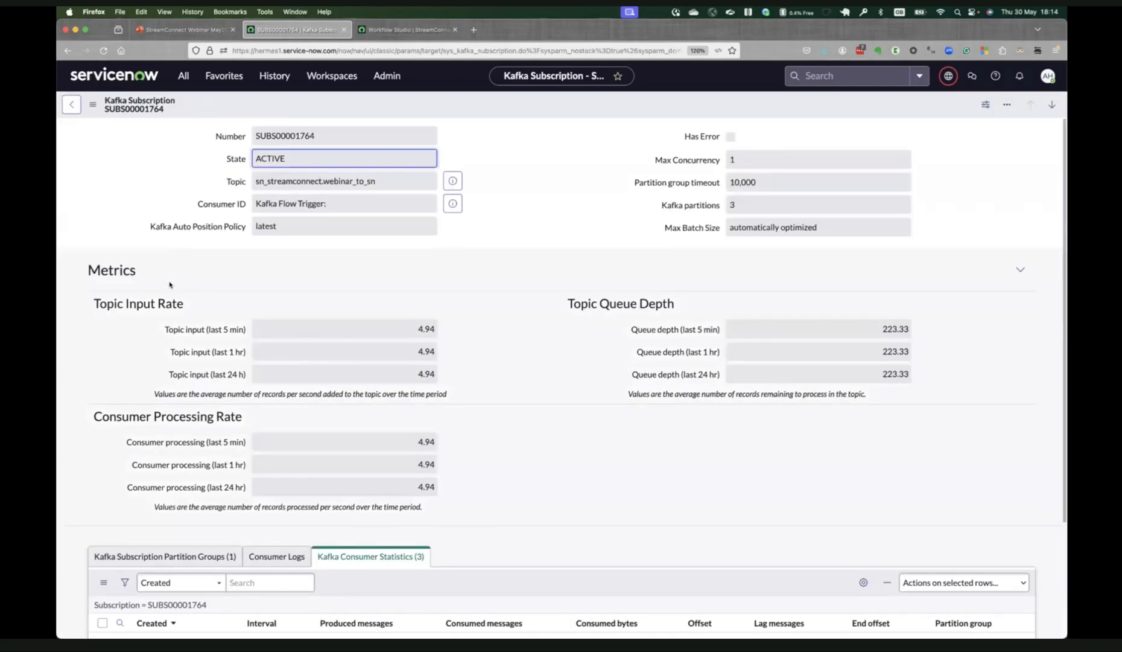
{"action": "scroll", "coordinate": [170, 284], "scroll_direction": "down", "scroll_amount": 3}
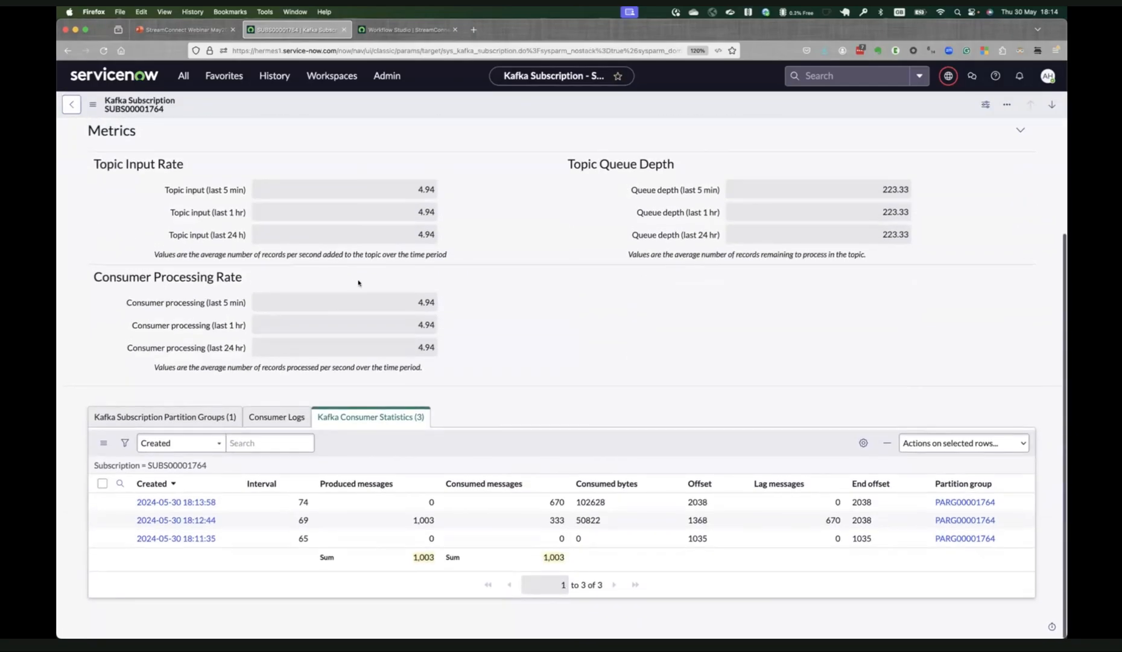